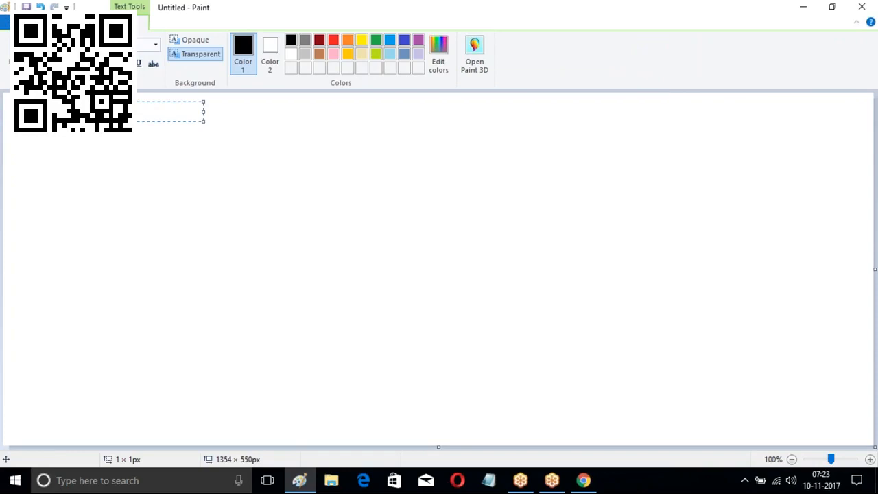
Widen the text box and write the first rule ': Update the Status as Approved'
{"action": "left_click_drag", "start_coordinate": [204, 112], "coordinate": [477, 125]}
{"action": "key", "text": "Tab"}
{"action": "key", "text": "Tab"}
{"action": "key", "text": "Tab"}
{"action": "key", "text": "Tab"}
{"action": "type", "text": ": "}
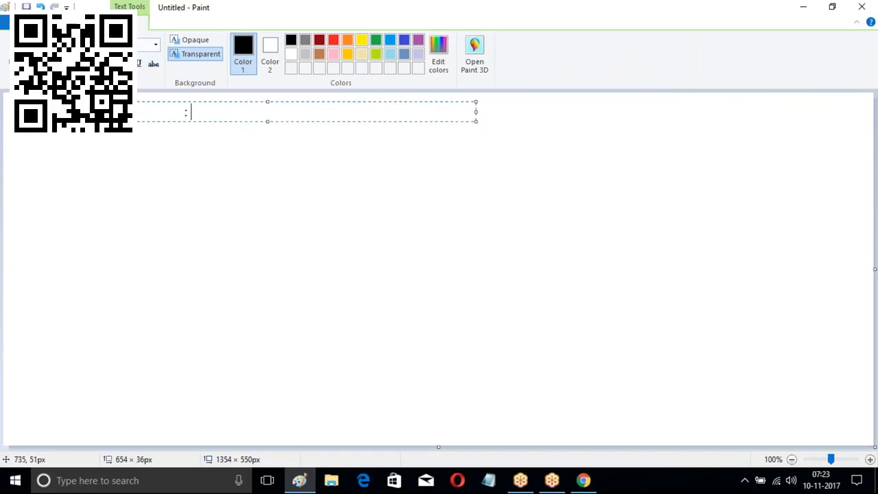
{"action": "type", "text": "Update the Fi"}
{"action": "key", "text": "BackSpace"}
{"action": "key", "text": "BackSpace"}
{"action": "type", "text": "Status as"}
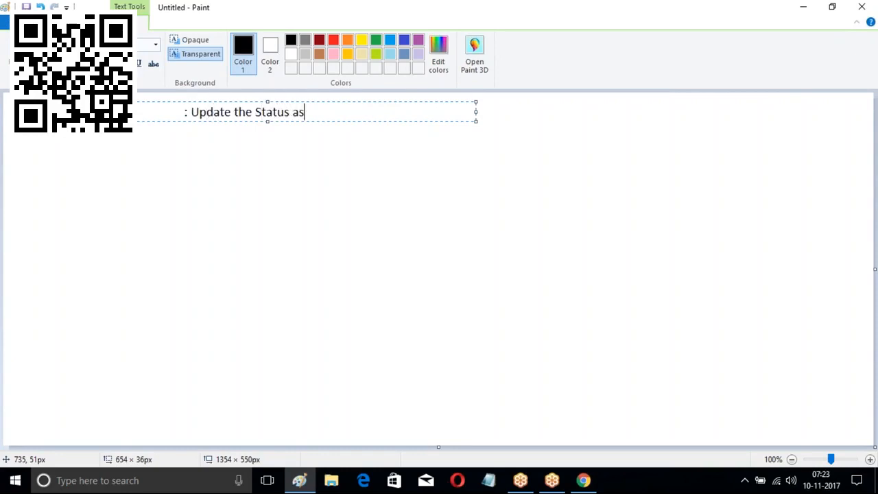
{"action": "type", "text": " Approved"}
{"action": "key", "text": "Return"}
Add the rules 'City =Ban : Update the status as Rejected' and 'City =Che : Update the status as Pending'
{"action": "type", "text": "City  =Ban"}
{"action": "key", "text": "Tab"}
{"action": "type", "text": ": Updat eth"}
{"action": "key", "text": "BackSpace"}
{"action": "key", "text": "BackSpace"}
{"action": "key", "text": "BackSpace"}
{"action": "key", "text": "BackSpace"}
{"action": "type", "text": "e the status as Rejected"}
{"action": "key", "text": "Return"}
{"action": "key", "text": "Return"}
{"action": "key", "text": "Return"}
{"action": "type", "text": "City   =Che"}
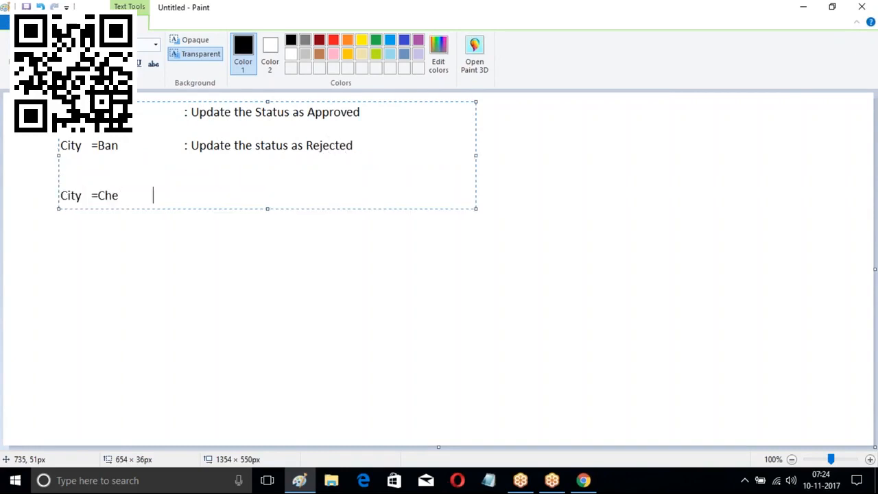
{"action": "key", "text": "BackSpace"}
{"action": "key", "text": "BackSpace"}
{"action": "key", "text": "BackSpace"}
{"action": "key", "text": "BackSpace"}
{"action": "key", "text": "BackSpace"}
{"action": "key", "text": "BackSpace"}
{"action": "key", "text": "BackSpace"}
{"action": "key", "text": "BackSpace"}
{"action": "key", "text": "BackSpace"}
{"action": "type", "text": ": Update the status as Pending"}
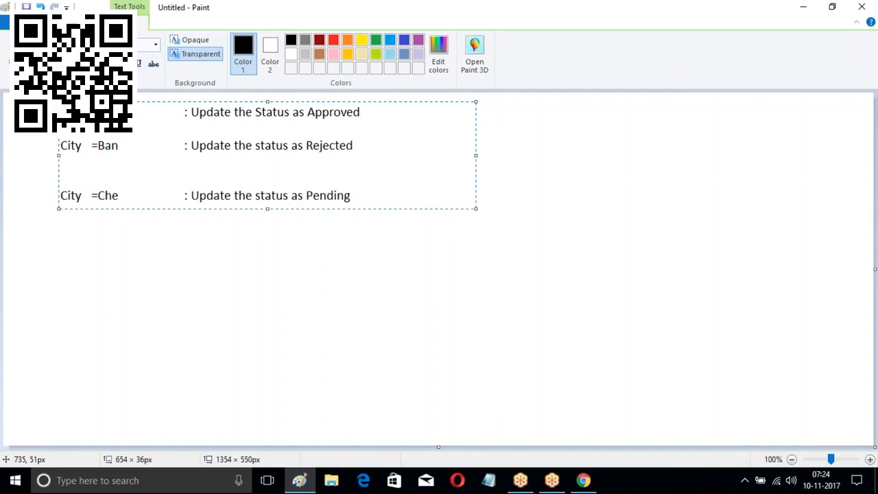
Commit the status notes and start a new text box listing W1, W2 and W3 on separate lines
{"action": "left_click", "coordinate": [526, 130]}
{"action": "left_click", "coordinate": [401, 114]}
{"action": "type", "text": "W1 ;"}
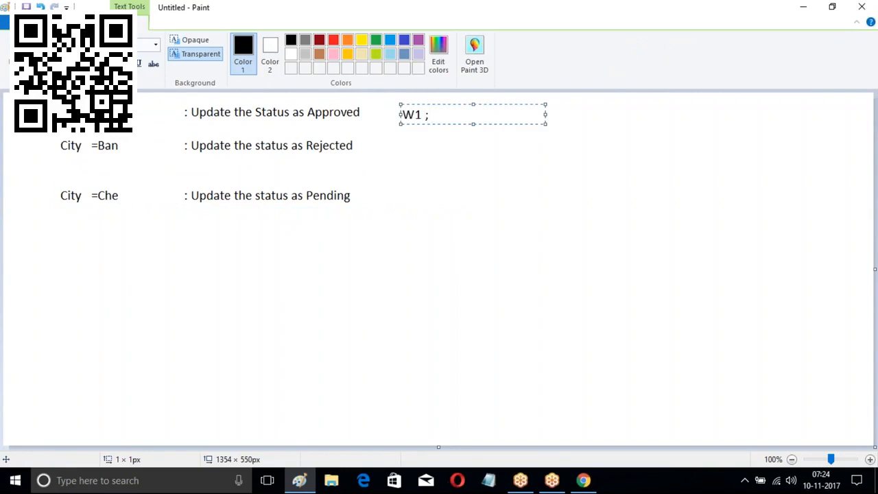
{"action": "key", "text": "Return"}
{"action": "key", "text": "Return"}
{"action": "type", "text": "W2 :"}
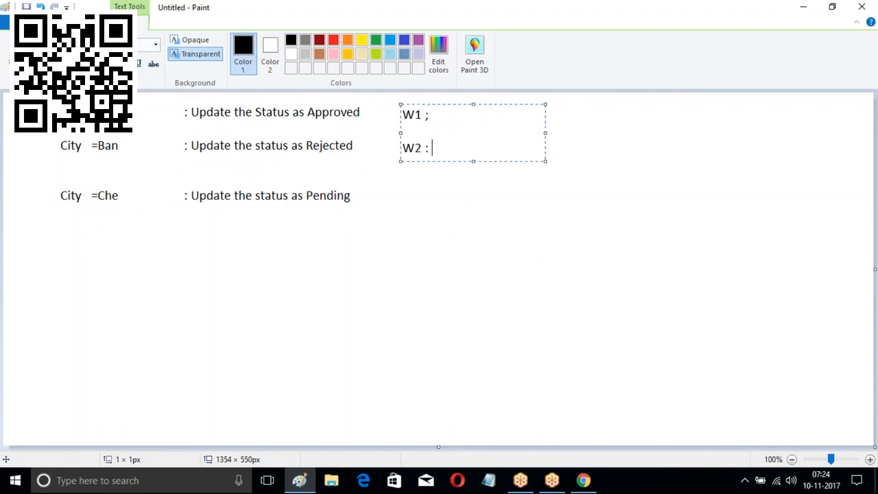
{"action": "key", "text": "Return"}
{"action": "key", "text": "Return"}
{"action": "key", "text": "Return"}
{"action": "type", "text": "W3 :"}
Go to Salesforce Setup and open Process Builder under Create > Workflow & Approvals
{"action": "left_click", "coordinate": [584, 480]}
{"action": "scroll", "coordinate": [755, 103], "scroll_direction": "up", "scroll_amount": 1}
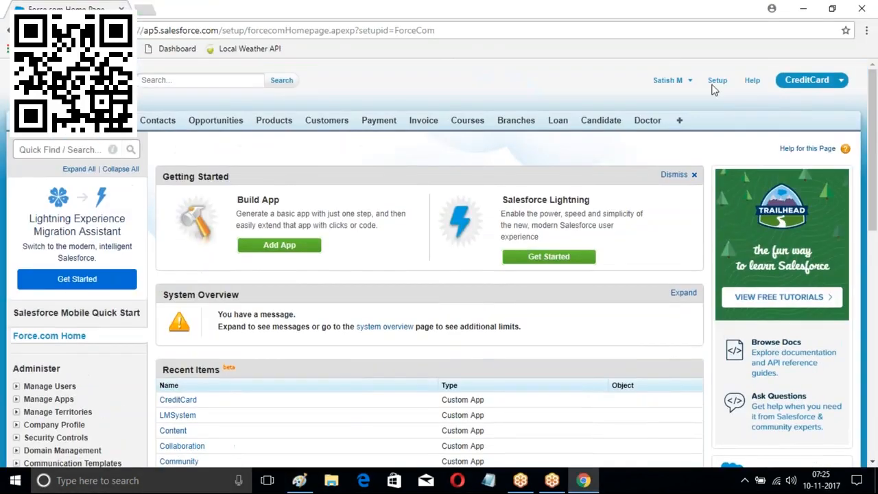
{"action": "left_click", "coordinate": [717, 81]}
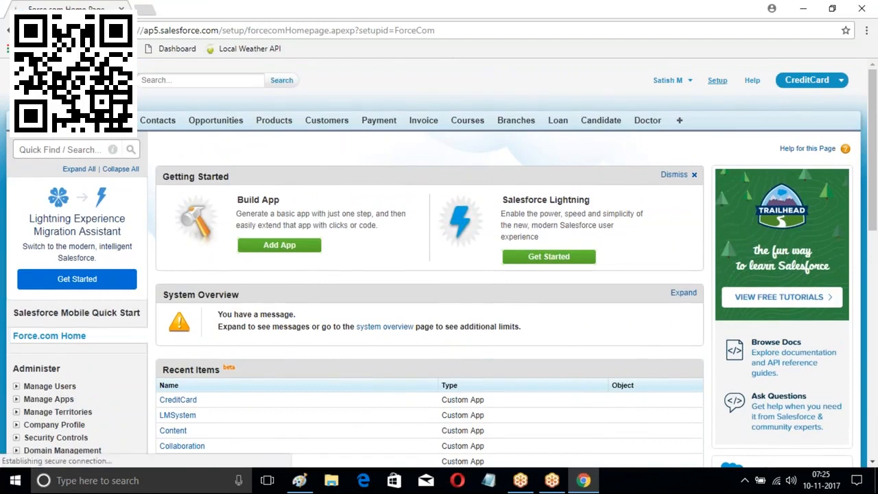
{"action": "key", "text": "ctrl+plus"}
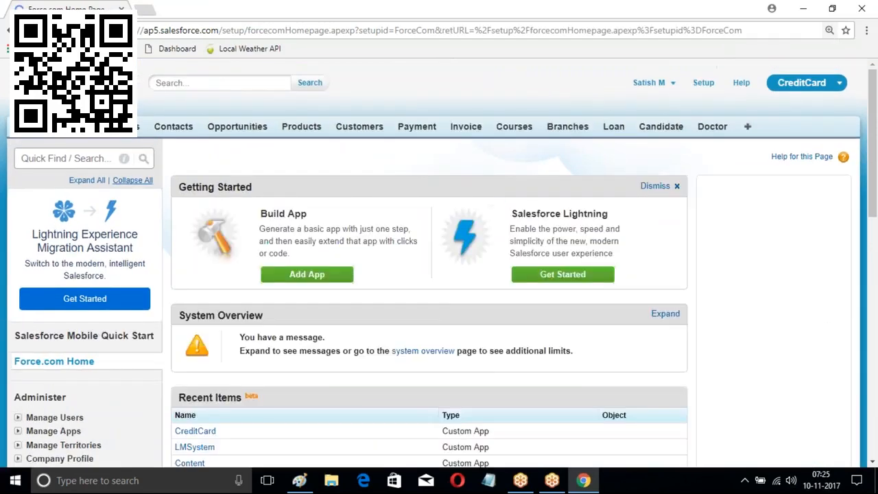
{"action": "scroll", "coordinate": [146, 184], "scroll_direction": "down", "scroll_amount": 8}
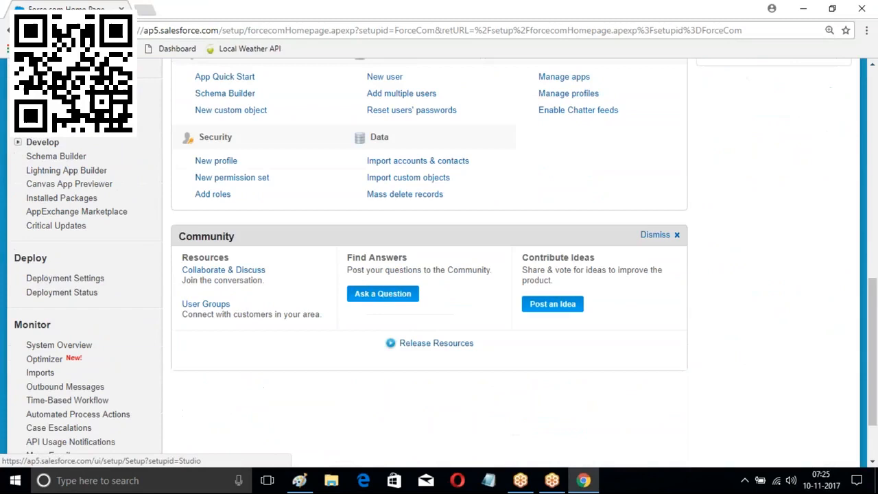
{"action": "left_click", "coordinate": [18, 128]}
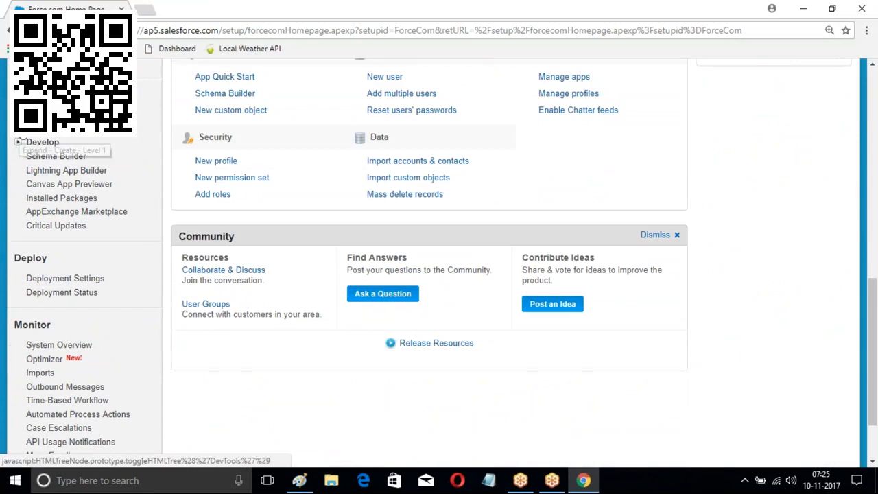
{"action": "scroll", "coordinate": [30, 178], "scroll_direction": "down", "scroll_amount": 2}
{"action": "left_click", "coordinate": [30, 179]}
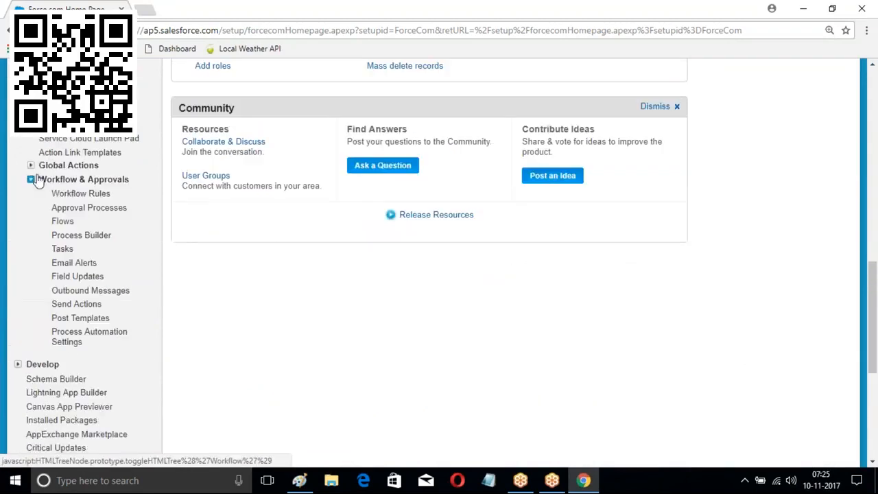
{"action": "scroll", "coordinate": [83, 137], "scroll_direction": "down", "scroll_amount": 1}
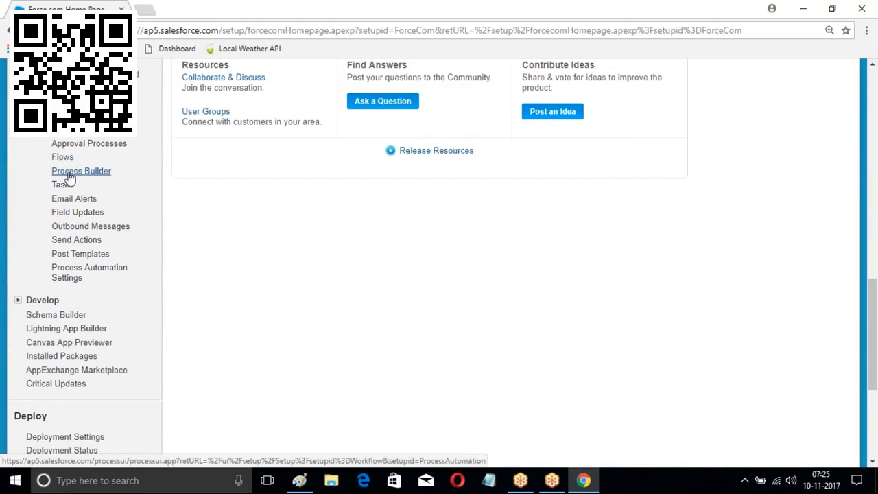
{"action": "left_click", "coordinate": [74, 172]}
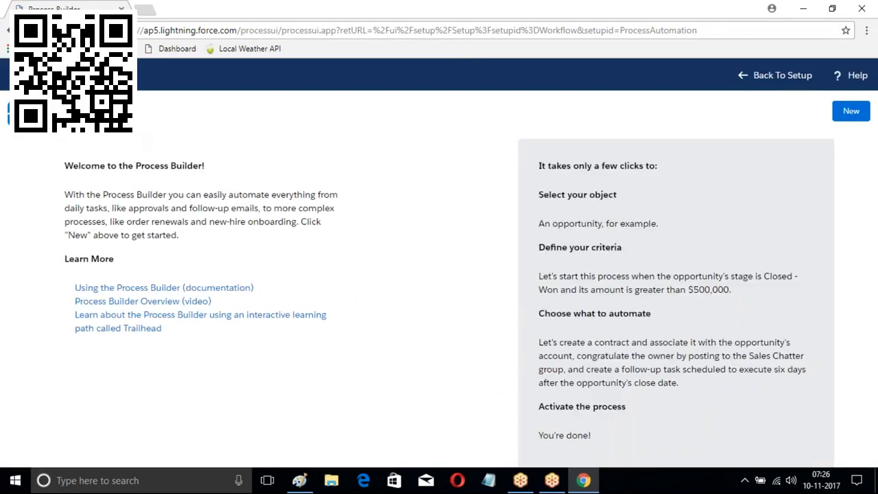
Create and save a process named 'Lead Proces' that starts when a record changes
{"action": "left_click", "coordinate": [852, 111]}
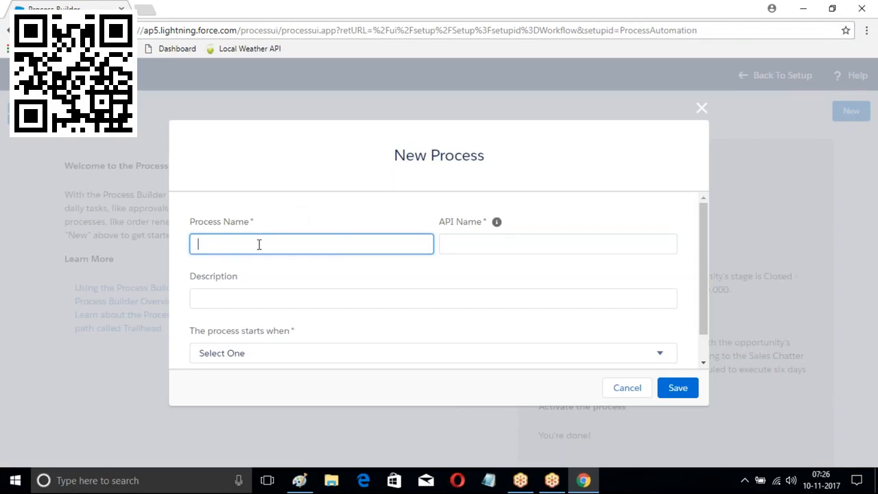
{"action": "type", "text": "Lead Proces"}
{"action": "left_click", "coordinate": [447, 245]}
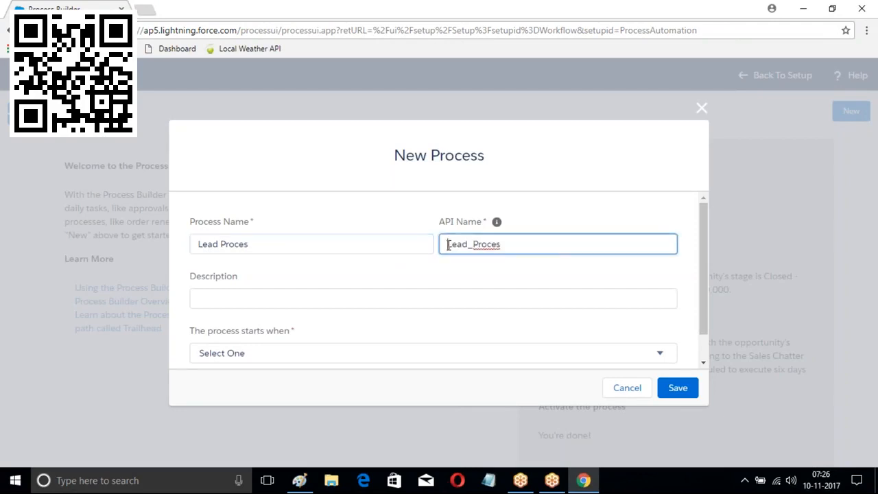
{"action": "scroll", "coordinate": [323, 290], "scroll_direction": "down", "scroll_amount": 1}
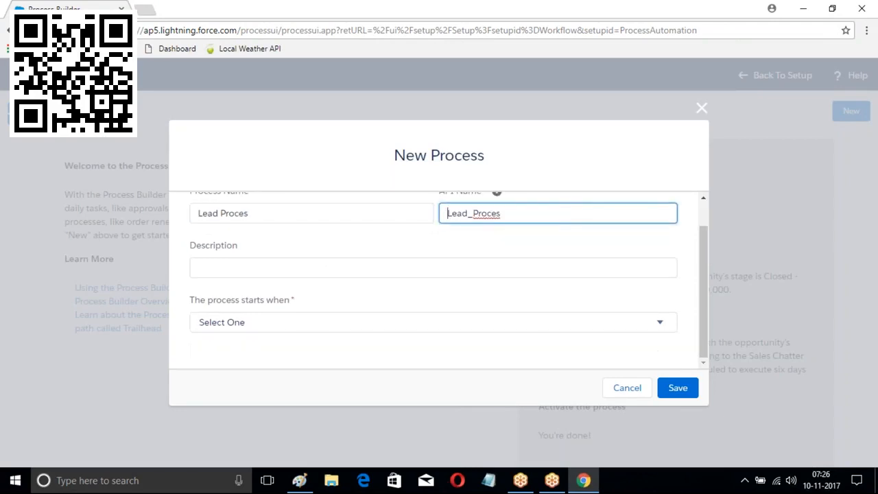
{"action": "left_click", "coordinate": [328, 326]}
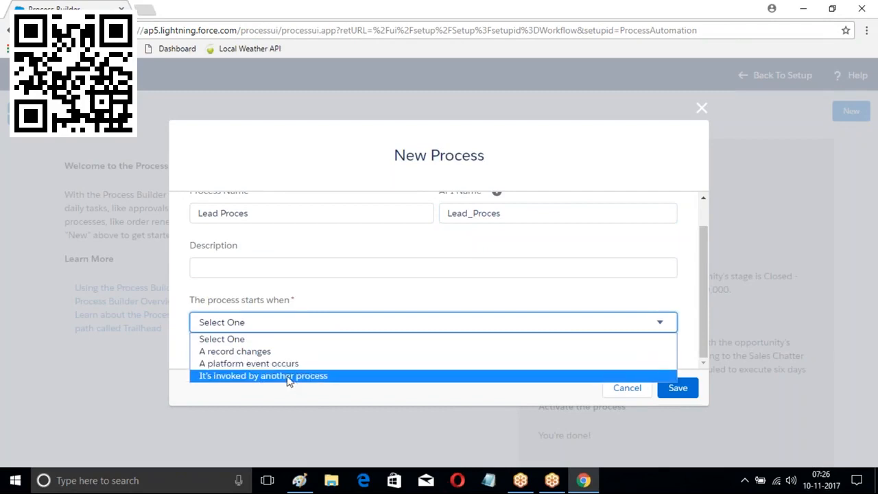
{"action": "left_click", "coordinate": [244, 350]}
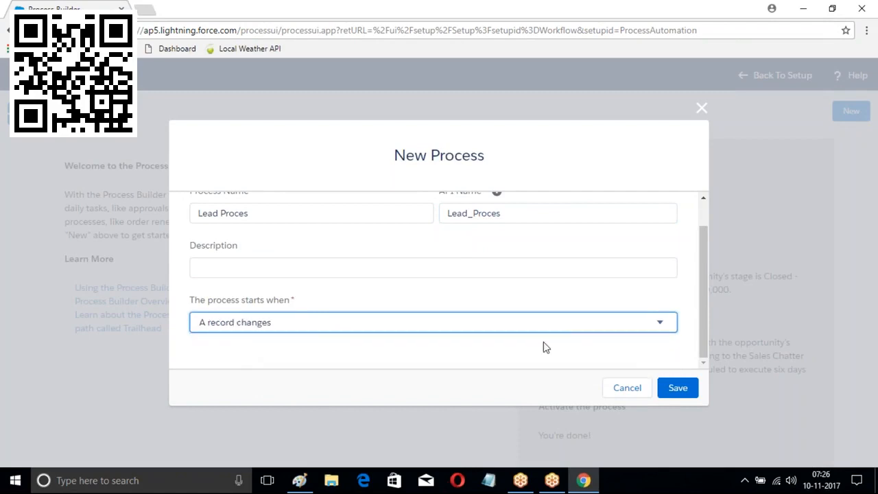
{"action": "left_click", "coordinate": [675, 389]}
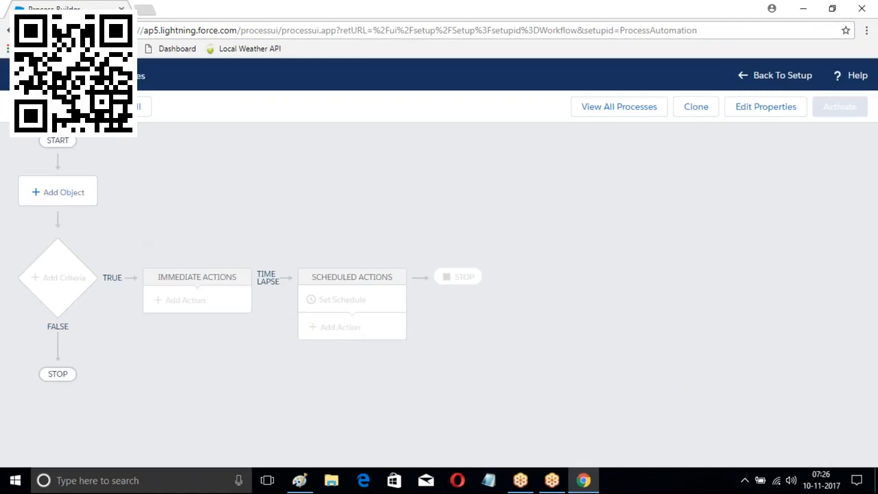
Set Lead as the process's object and save it
{"action": "left_click", "coordinate": [37, 196]}
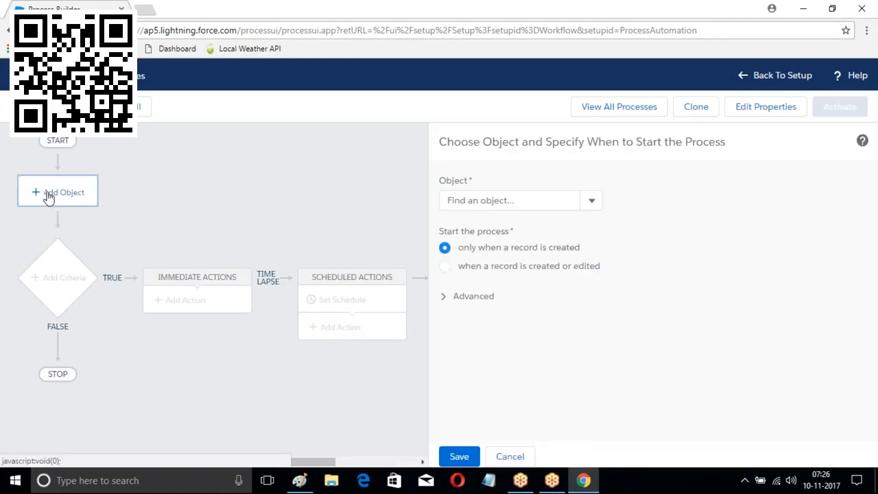
{"action": "left_click", "coordinate": [525, 200]}
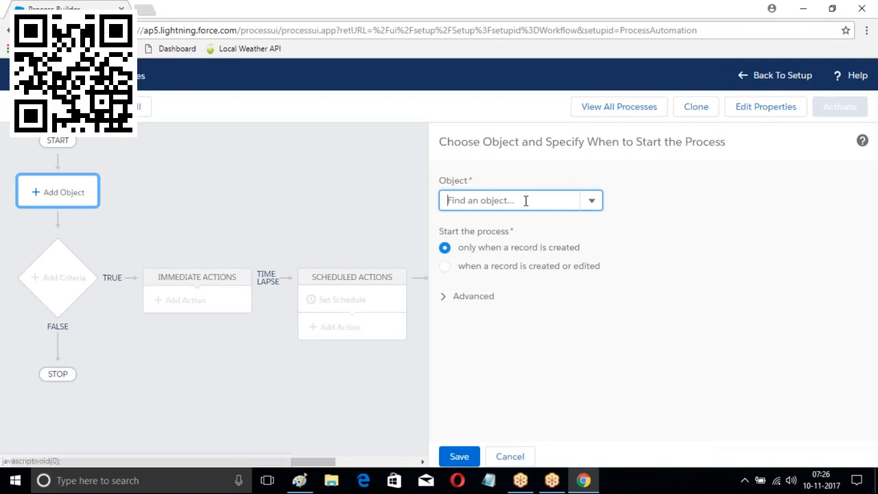
{"action": "type", "text": "Lead"}
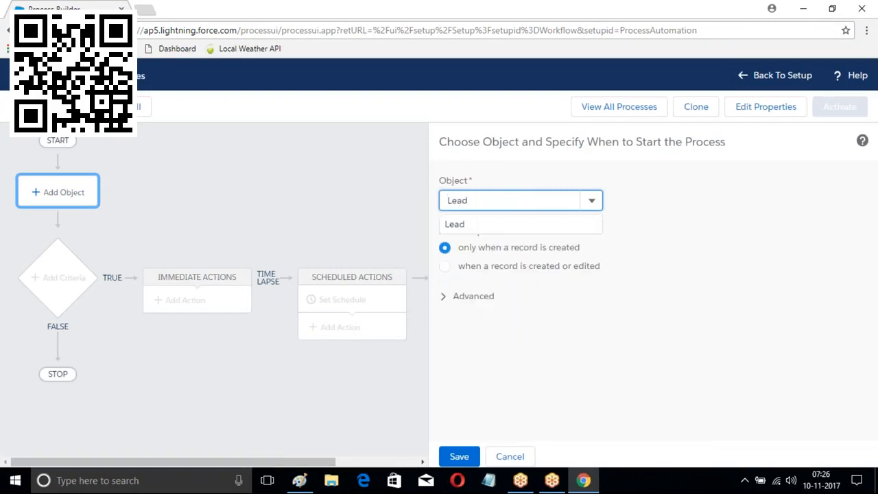
{"action": "key", "text": "Return"}
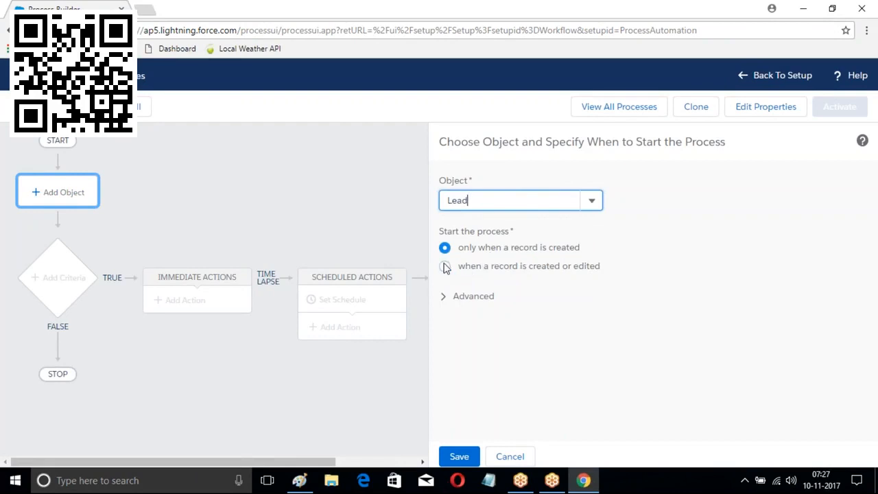
{"action": "left_click", "coordinate": [459, 457]}
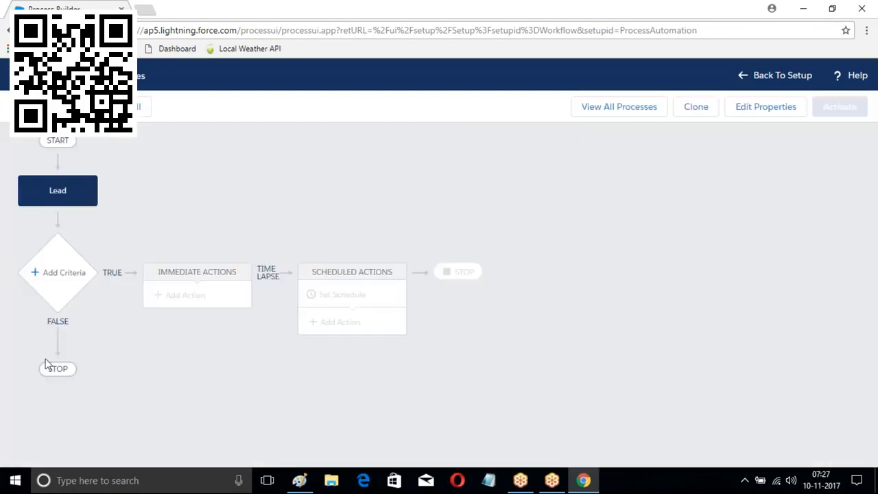
Add criteria 'Hyd CityRule' with condition [Lead].City equals Hyd and save it
{"action": "left_click", "coordinate": [67, 274]}
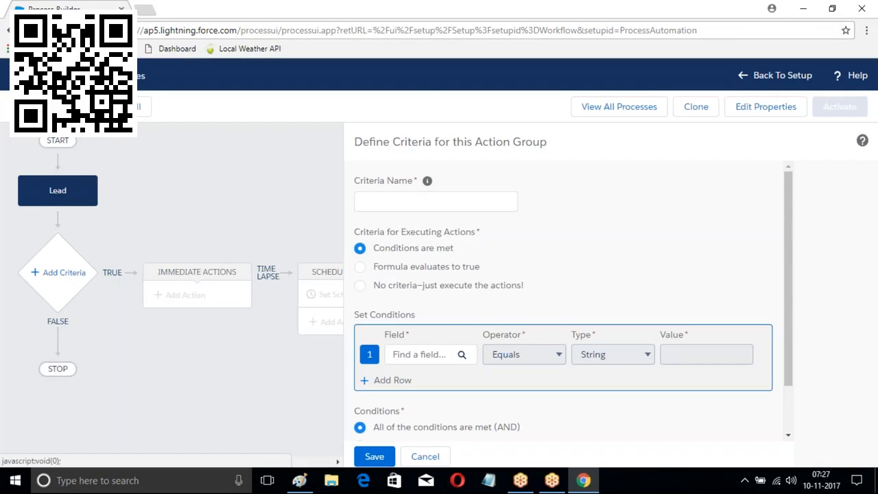
{"action": "left_click", "coordinate": [415, 202]}
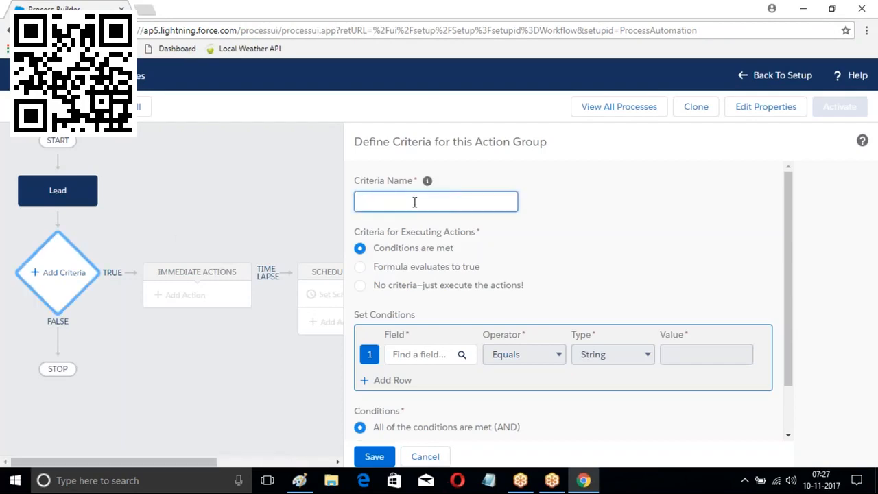
{"action": "type", "text": "Hyd CityRule"}
{"action": "scroll", "coordinate": [439, 249], "scroll_direction": "down", "scroll_amount": 1}
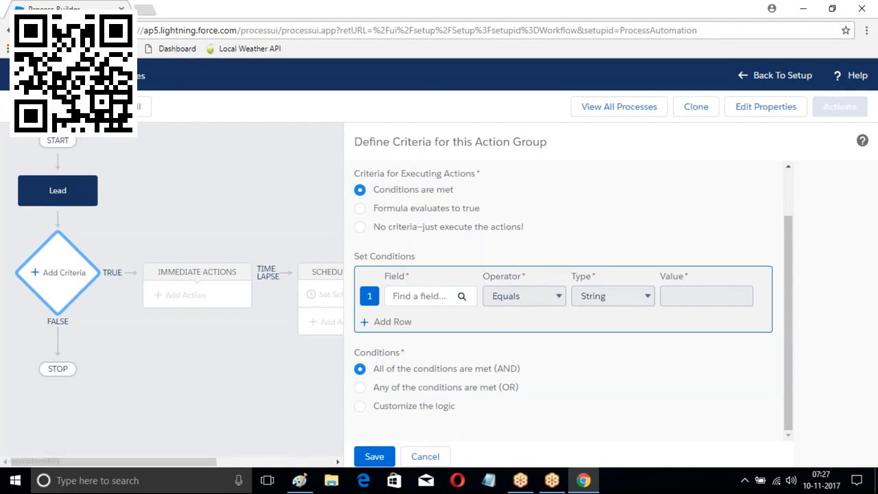
{"action": "left_click", "coordinate": [419, 296]}
{"action": "type", "text": "City"}
{"action": "left_click", "coordinate": [328, 248]}
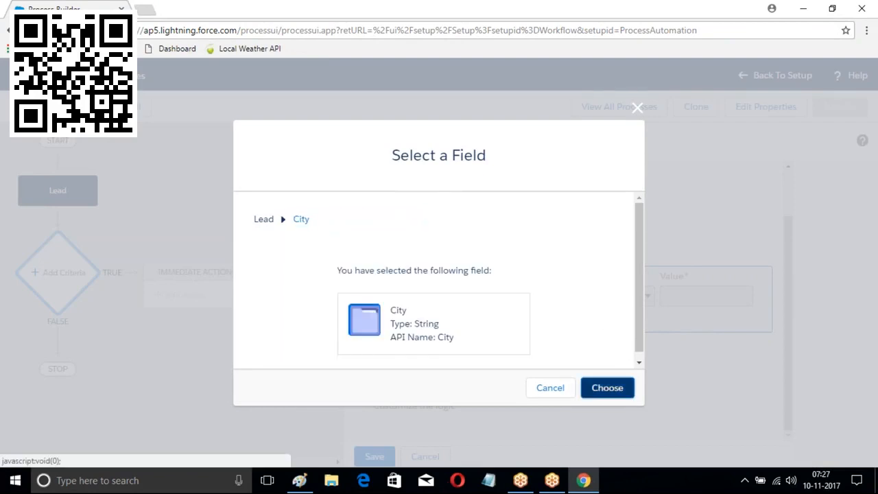
{"action": "left_click", "coordinate": [608, 387]}
{"action": "left_click", "coordinate": [688, 298]}
{"action": "type", "text": "Hyd"}
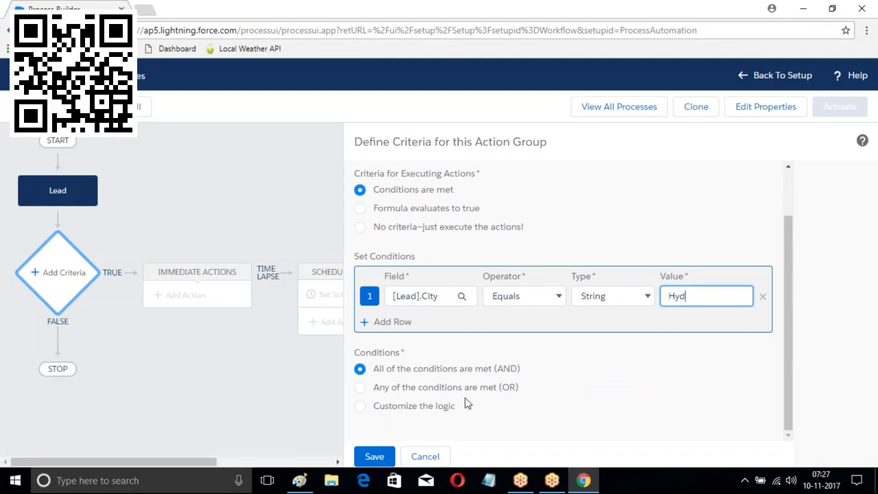
{"action": "left_click", "coordinate": [374, 457]}
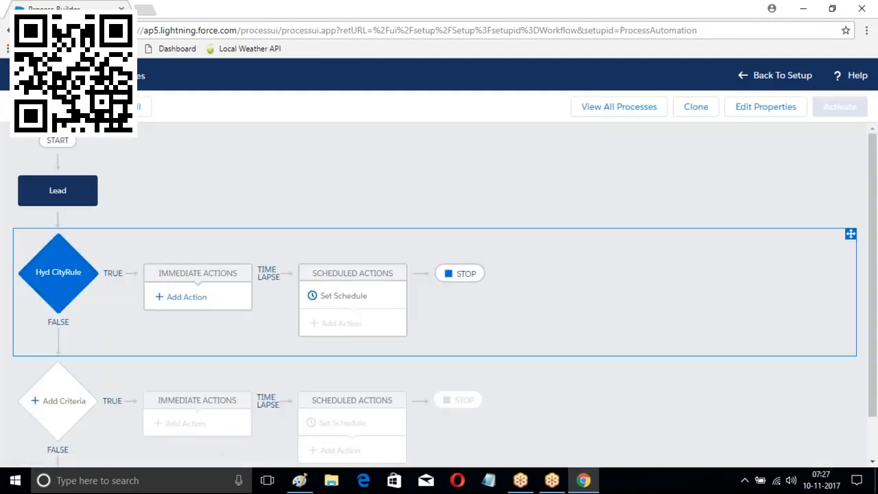
Add an Update Records action LeadUpdate1 under Hyd CityRule that updates the triggering Lead
{"action": "left_click", "coordinate": [177, 300]}
{"action": "left_click", "coordinate": [500, 202]}
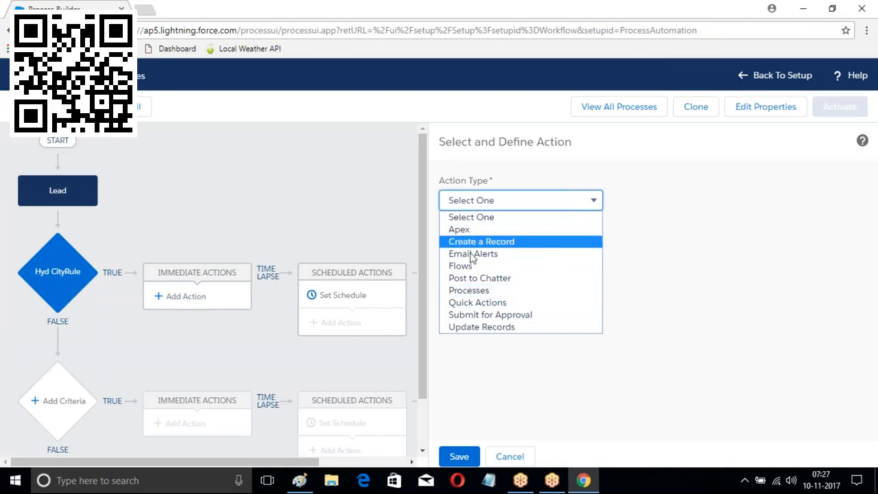
{"action": "left_click", "coordinate": [480, 327]}
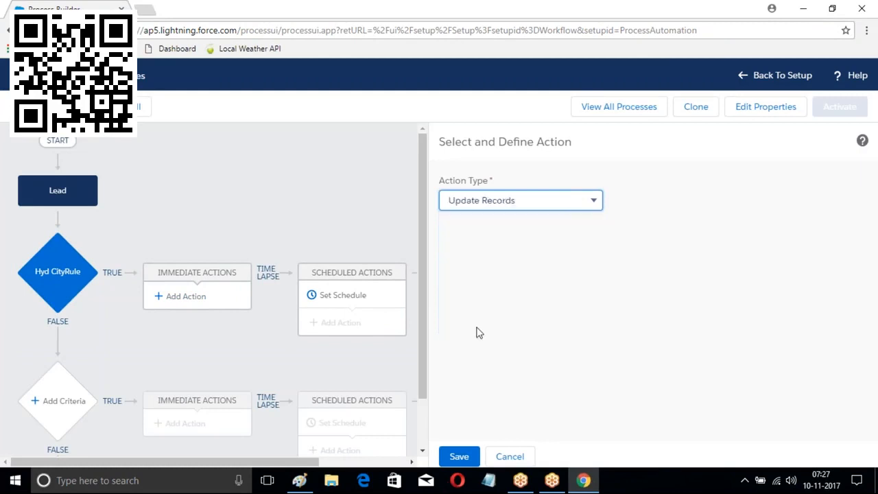
{"action": "left_click", "coordinate": [477, 254]}
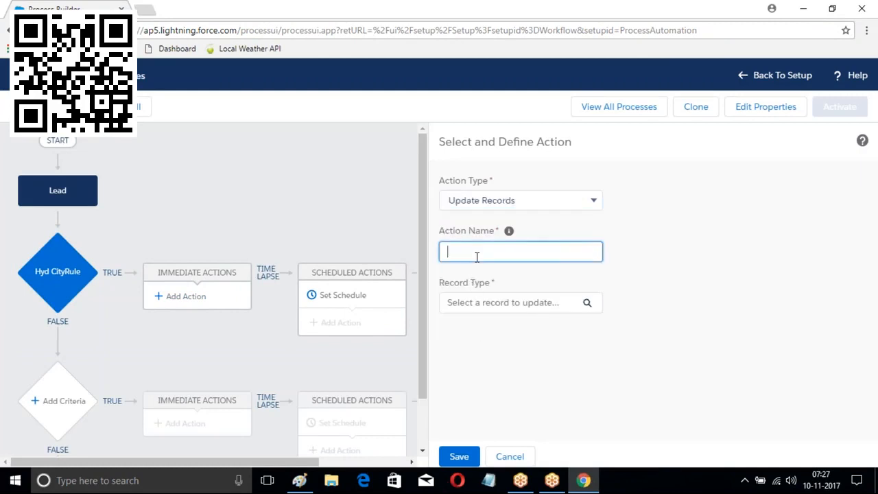
{"action": "type", "text": "Led"}
{"action": "type", "text": "adUpd"}
{"action": "type", "text": "ate1"}
{"action": "left_click", "coordinate": [587, 304]}
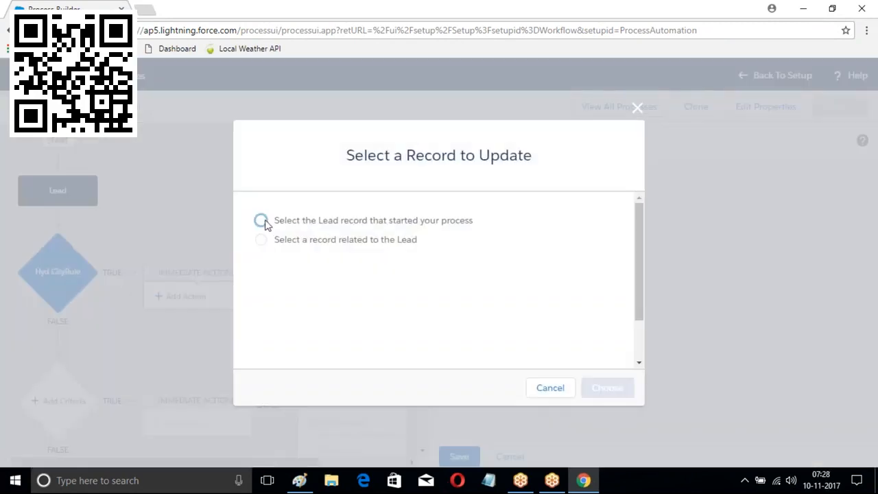
{"action": "left_click", "coordinate": [263, 222]}
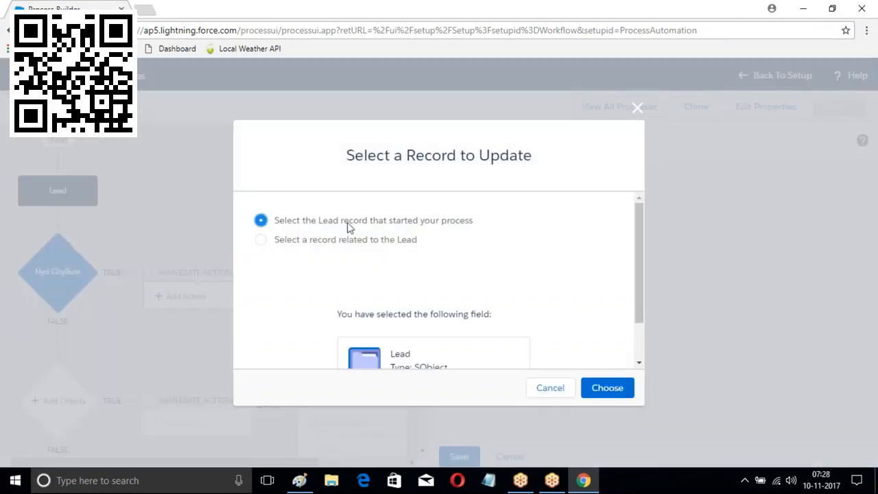
{"action": "left_click", "coordinate": [597, 389]}
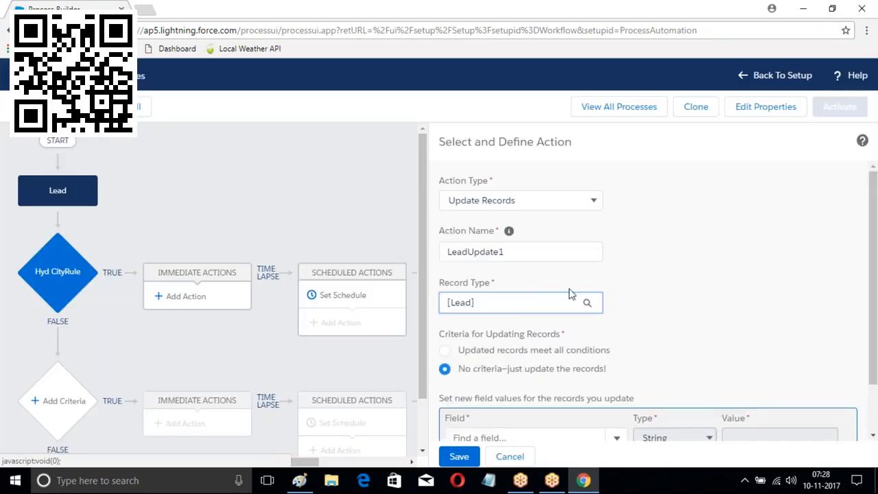
Set the Lead's Rating field to Hot and save the action
{"action": "scroll", "coordinate": [569, 294], "scroll_direction": "down", "scroll_amount": 2}
{"action": "left_click", "coordinate": [569, 377]}
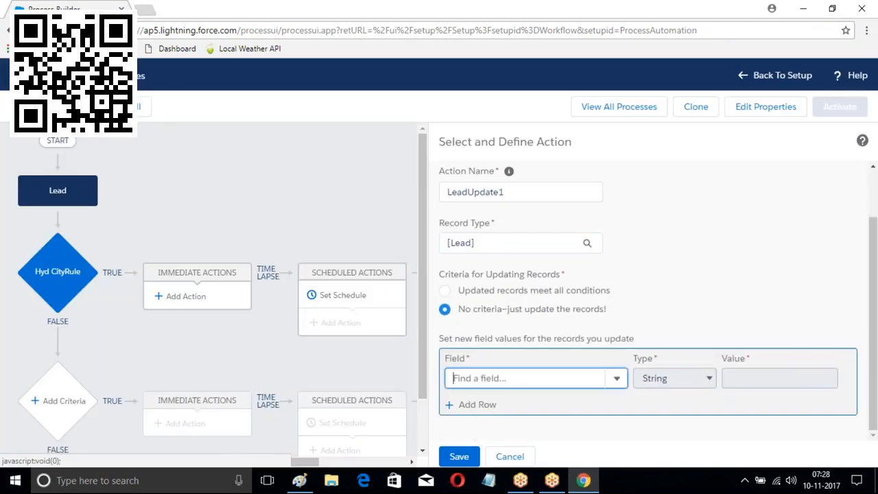
{"action": "type", "text": "C"}
{"action": "key", "text": "BackSpace"}
{"action": "type", "text": "Ra"}
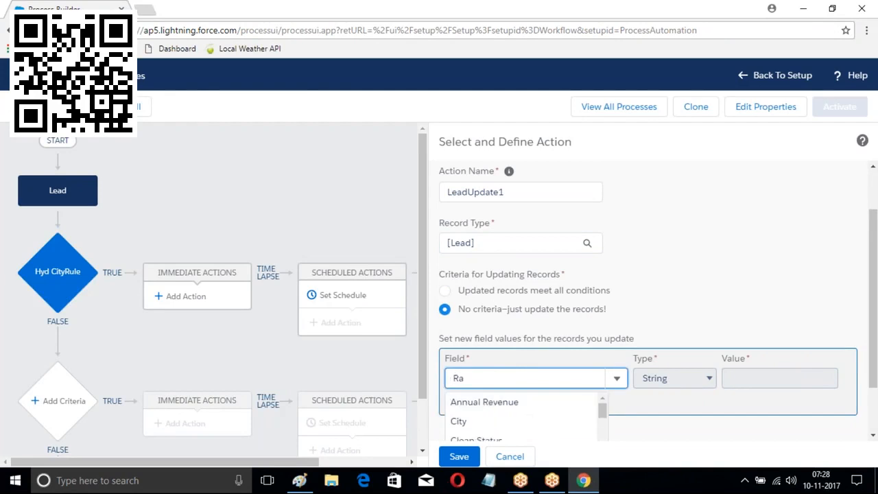
{"action": "type", "text": "ting"}
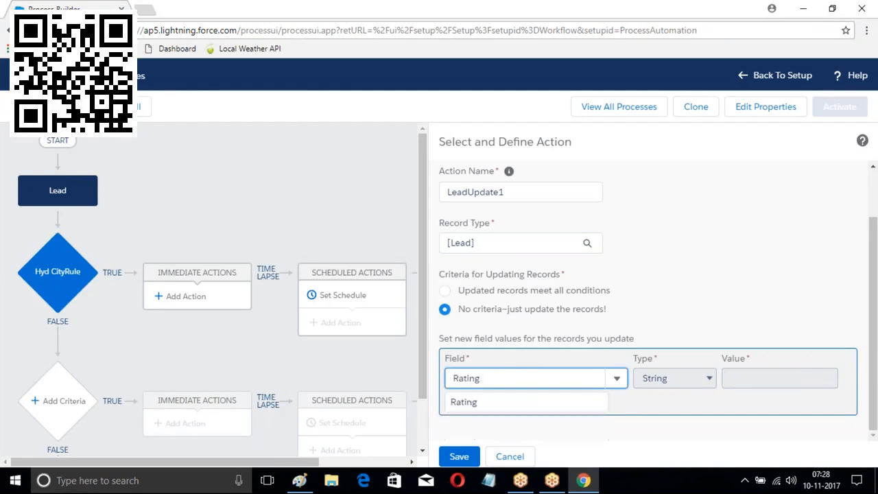
{"action": "left_click", "coordinate": [471, 405]}
{"action": "left_click", "coordinate": [765, 382]}
{"action": "left_click", "coordinate": [742, 407]}
{"action": "left_click", "coordinate": [459, 457]}
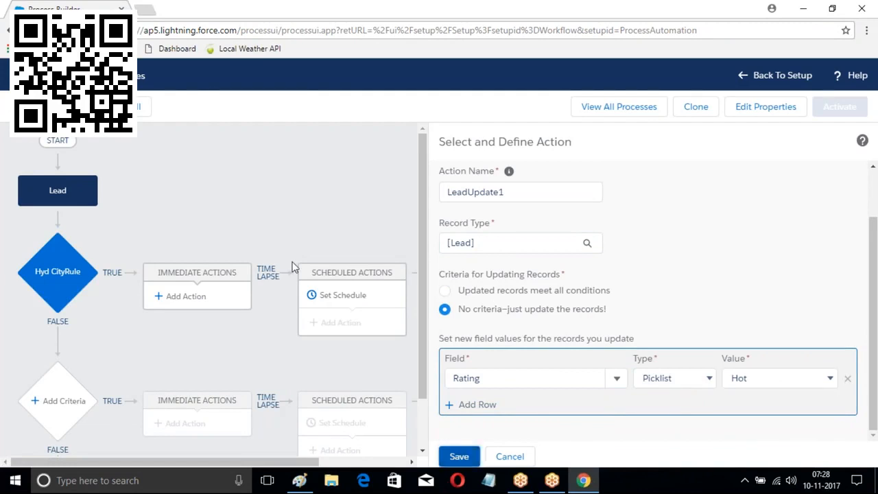
{"action": "scroll", "coordinate": [232, 205], "scroll_direction": "down", "scroll_amount": 1}
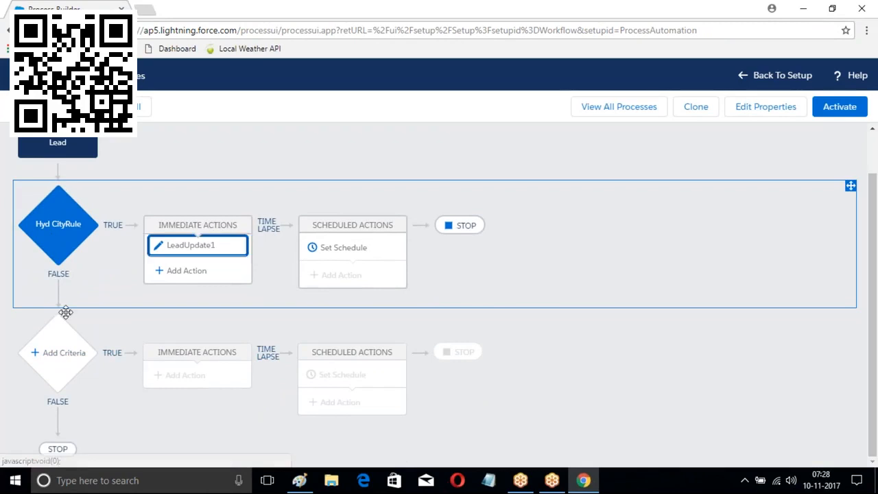
Add a second criteria with condition [Lead].City equals Ban
{"action": "left_click", "coordinate": [59, 358]}
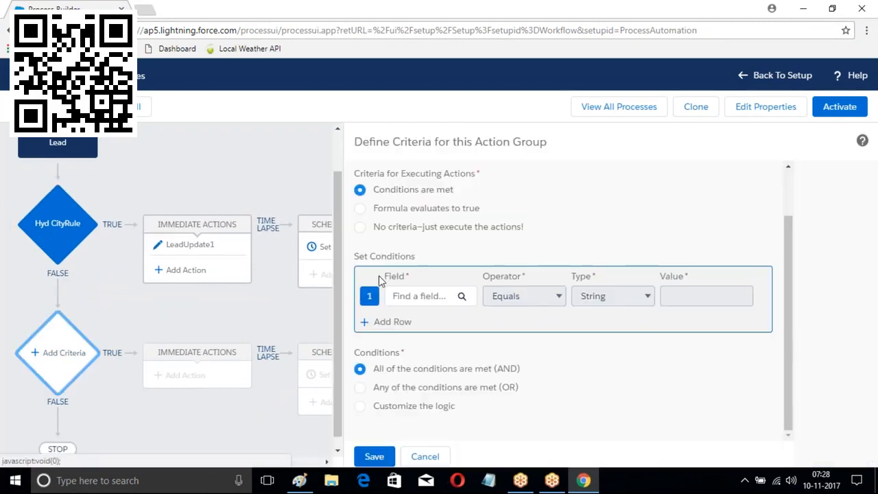
{"action": "left_click", "coordinate": [422, 297]}
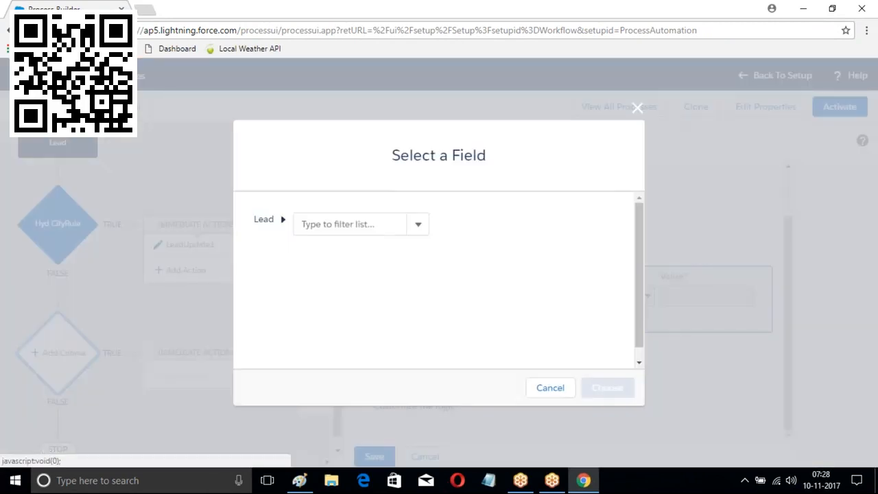
{"action": "type", "text": "City"}
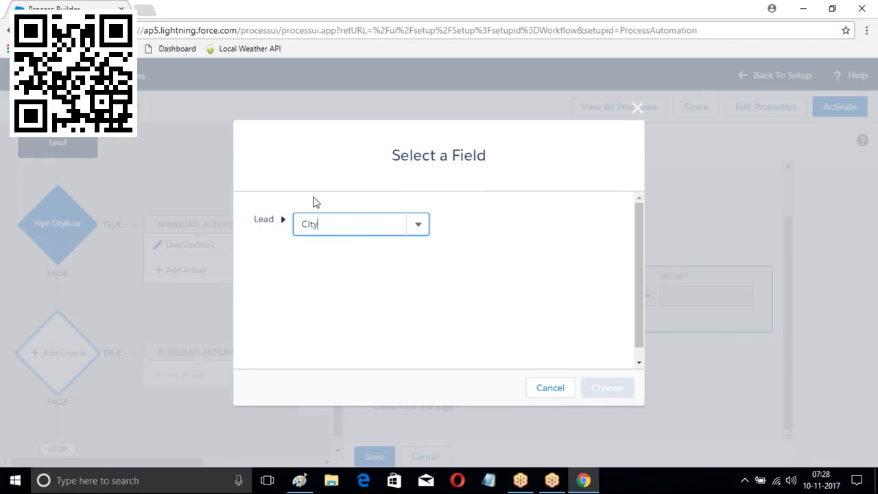
{"action": "left_click", "coordinate": [313, 248]}
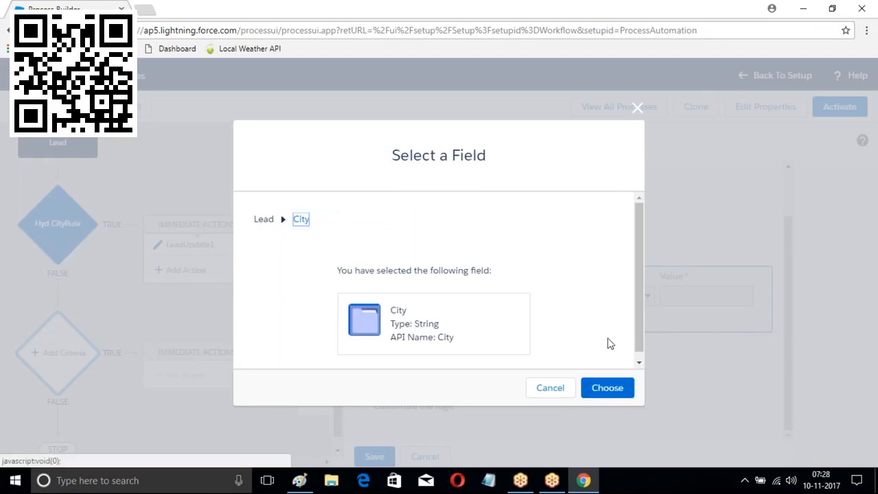
{"action": "left_click", "coordinate": [610, 391]}
{"action": "left_click", "coordinate": [705, 296]}
{"action": "type", "text": "Ban"}
{"action": "left_click", "coordinate": [377, 464]}
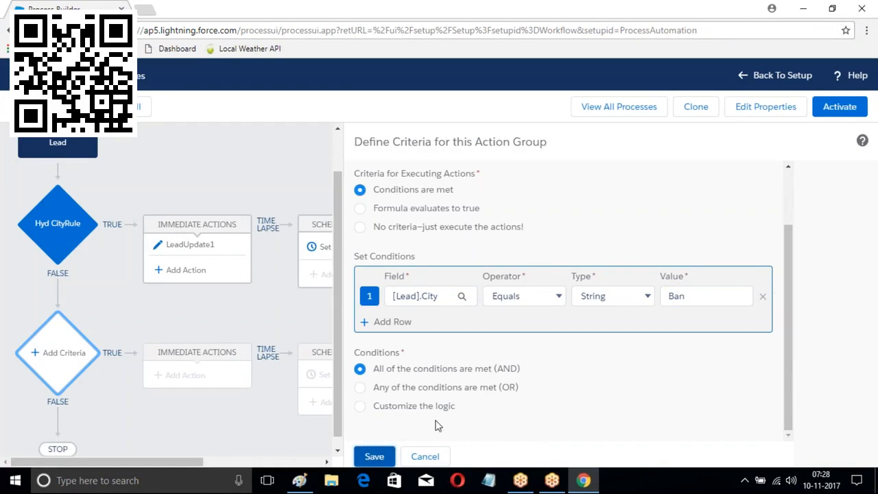
Name the criteria CityBan and save it
{"action": "left_click", "coordinate": [374, 456]}
{"action": "left_click", "coordinate": [395, 203]}
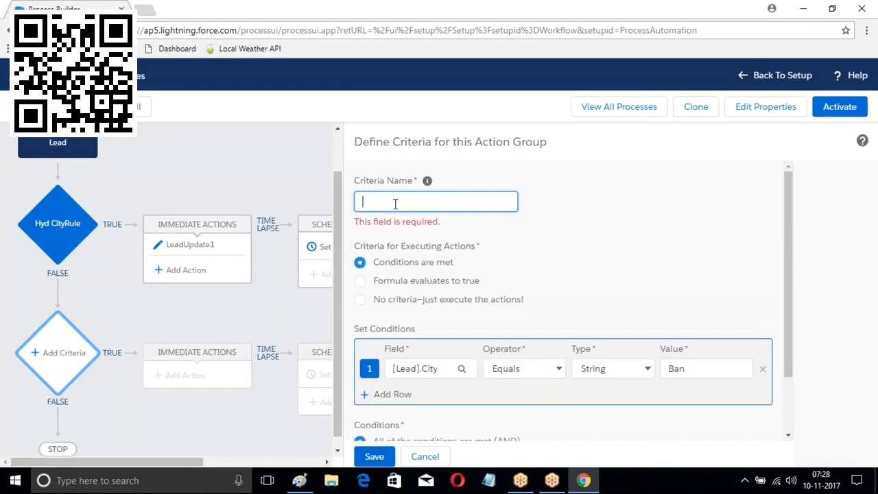
{"action": "type", "text": "City"}
{"action": "scroll", "coordinate": [501, 227], "scroll_direction": "down", "scroll_amount": 2}
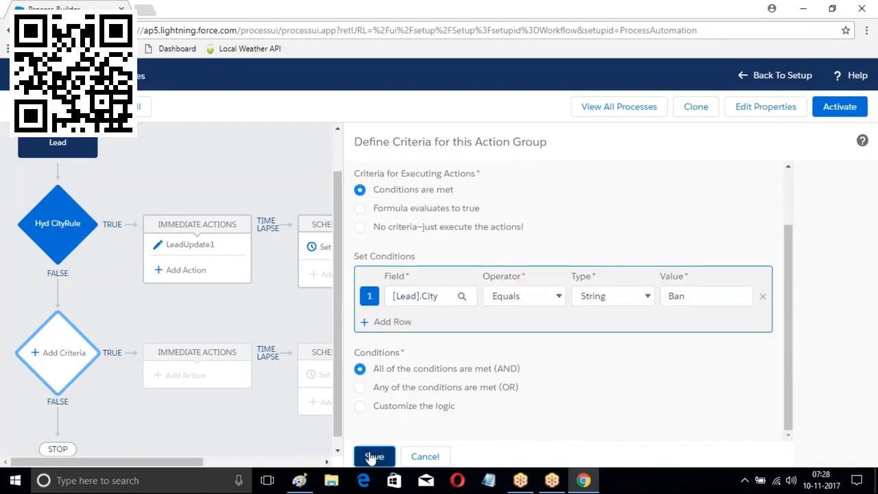
{"action": "left_click", "coordinate": [374, 456]}
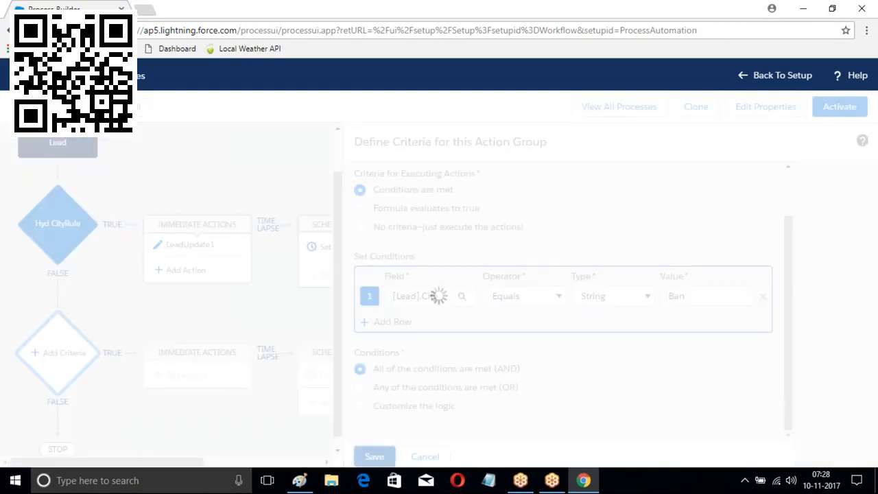
{"action": "scroll", "coordinate": [257, 337], "scroll_direction": "down", "scroll_amount": 2}
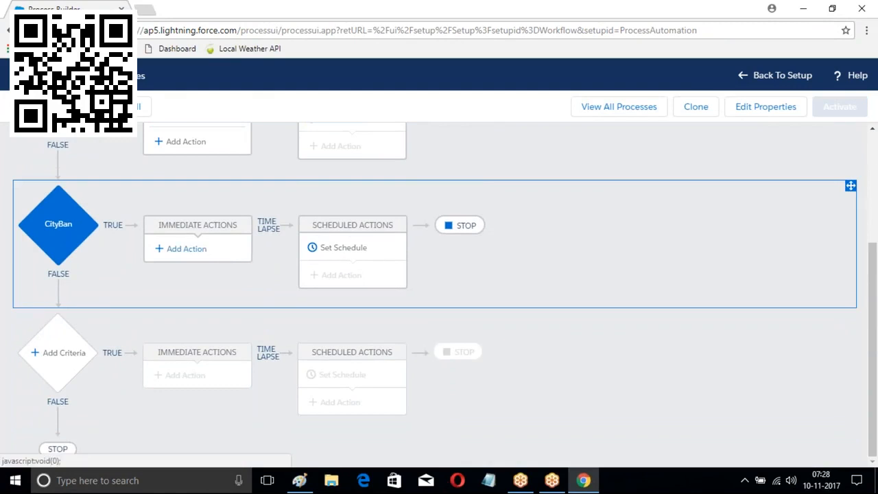
{"action": "left_click", "coordinate": [180, 251]}
Create an Update Records action named Update2 that updates the triggering Lead
{"action": "left_click", "coordinate": [525, 202]}
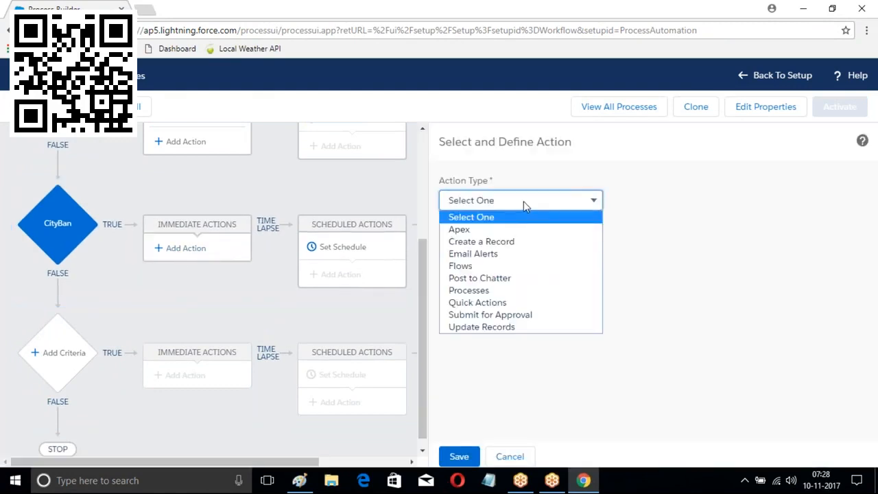
{"action": "left_click", "coordinate": [491, 328]}
{"action": "left_click", "coordinate": [469, 250]}
{"action": "type", "text": "Update2"}
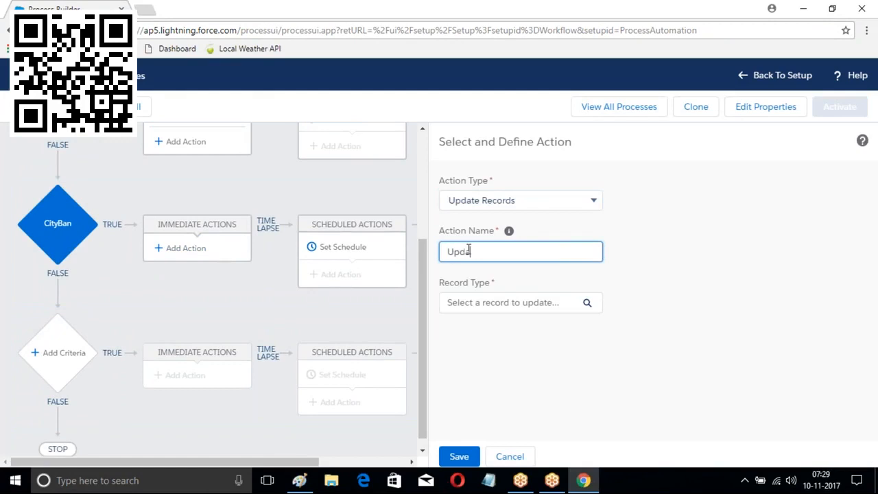
{"action": "left_click", "coordinate": [587, 304]}
{"action": "left_click", "coordinate": [261, 220]}
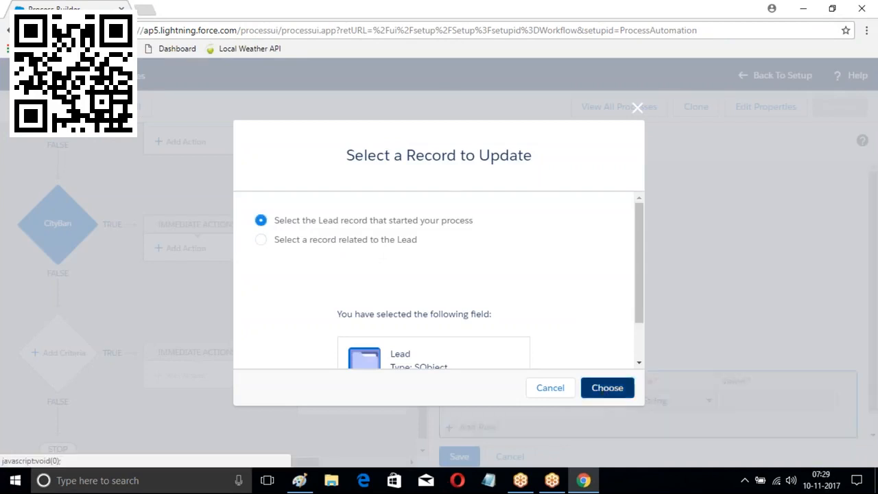
{"action": "left_click", "coordinate": [605, 388]}
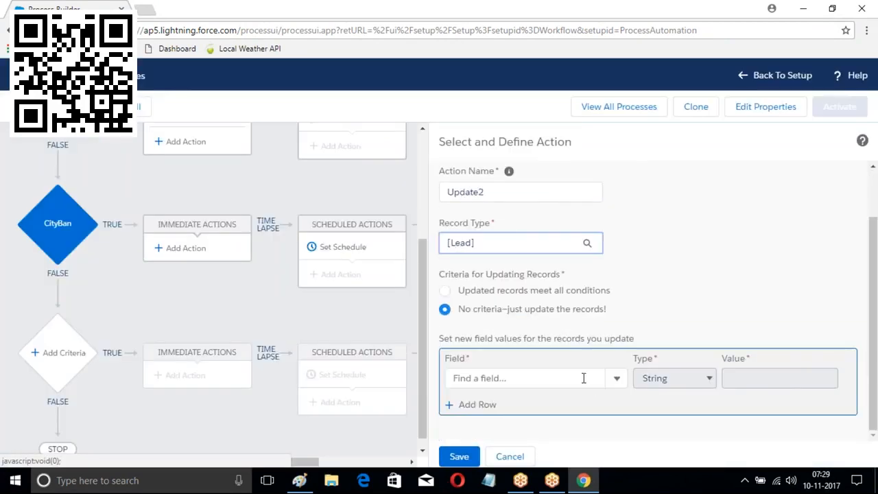
Set the Lead's Rating to Warm and save Update2
{"action": "left_click", "coordinate": [584, 378]}
{"action": "type", "text": "Rat"}
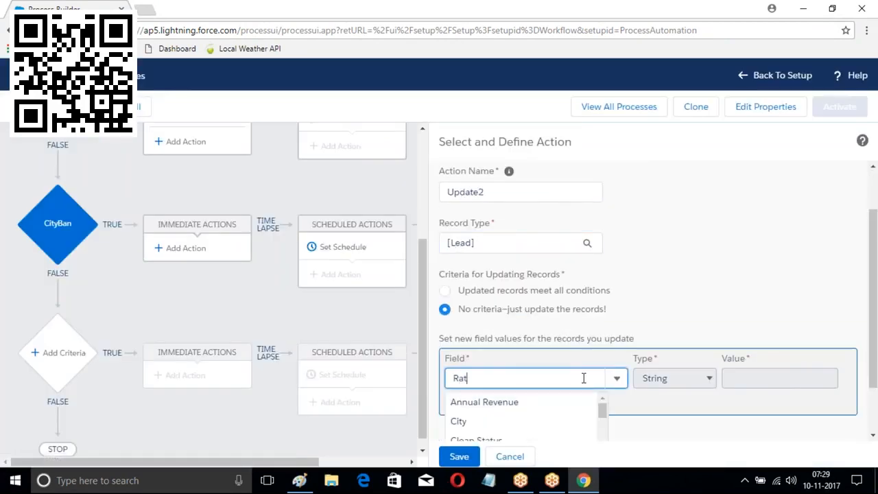
{"action": "type", "text": "ing"}
{"action": "left_click", "coordinate": [534, 411]}
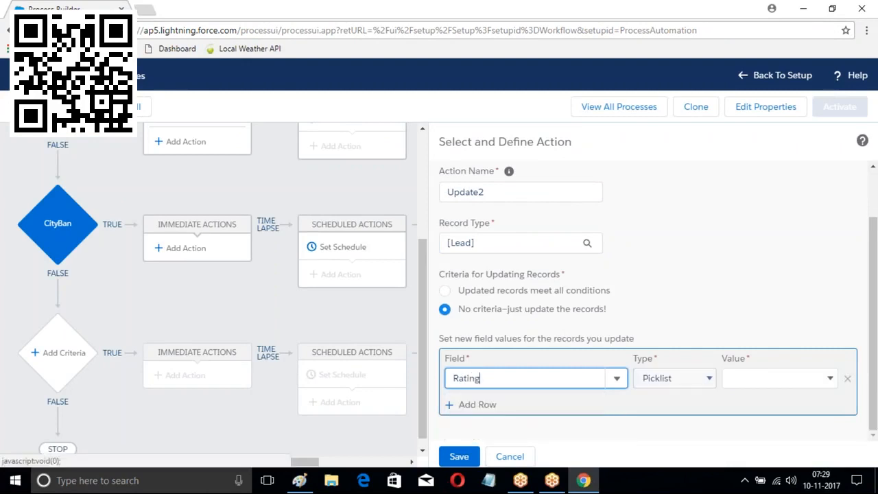
{"action": "left_click", "coordinate": [755, 378]}
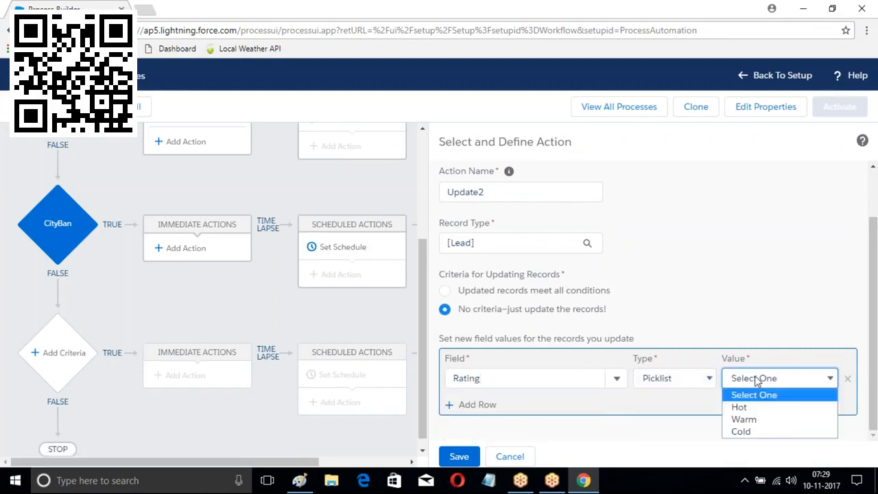
{"action": "left_click", "coordinate": [745, 420]}
{"action": "left_click", "coordinate": [463, 457]}
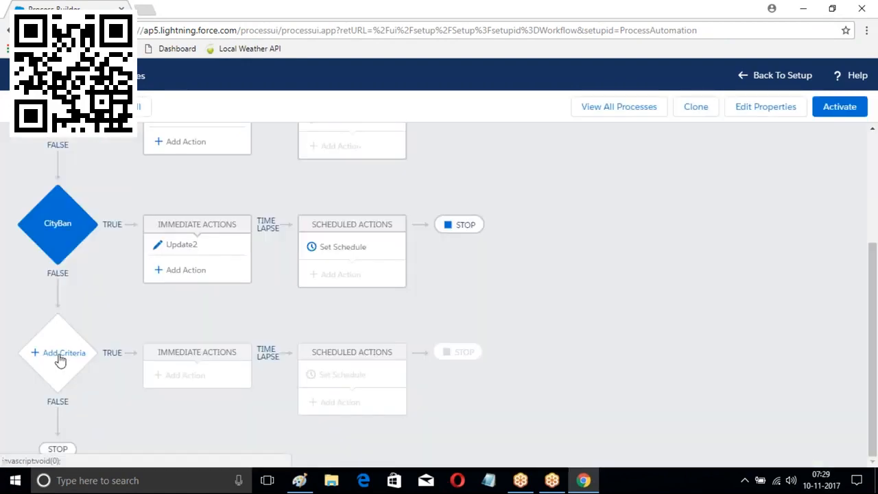
Add a third criteria with condition [Lead].City equals Che
{"action": "left_click", "coordinate": [62, 354]}
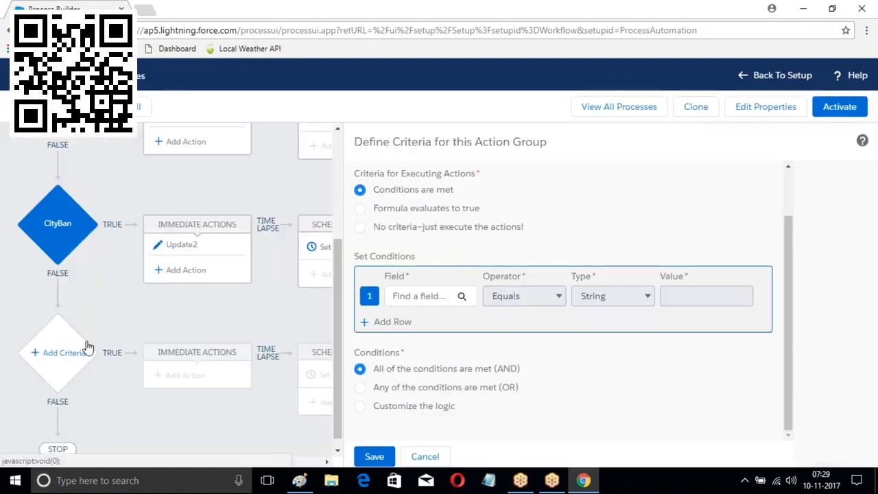
{"action": "left_click", "coordinate": [426, 298]}
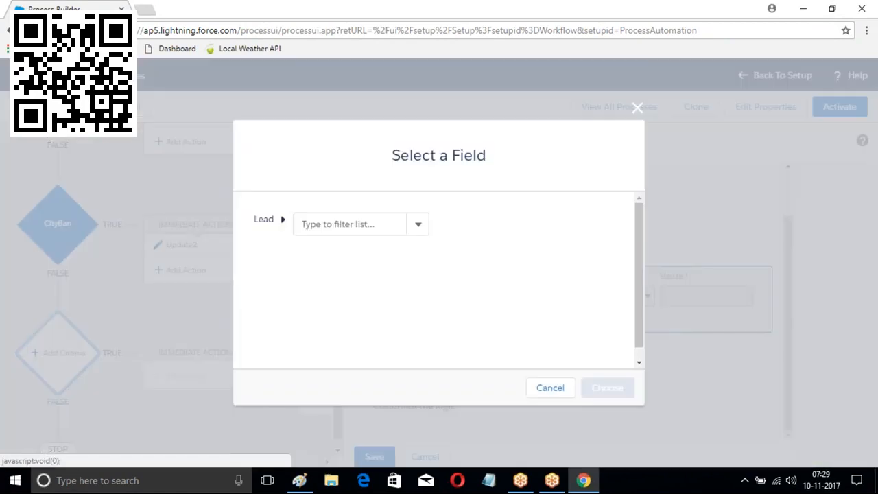
{"action": "type", "text": "City"}
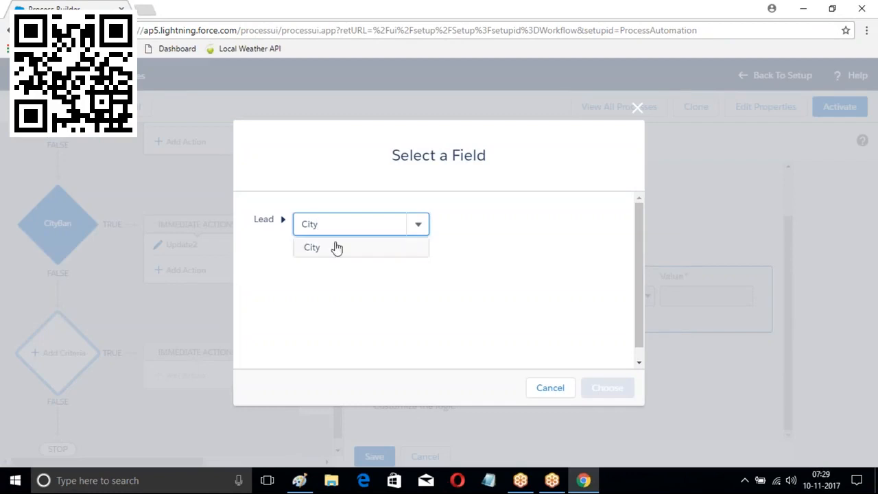
{"action": "left_click", "coordinate": [335, 247]}
{"action": "left_click", "coordinate": [608, 388]}
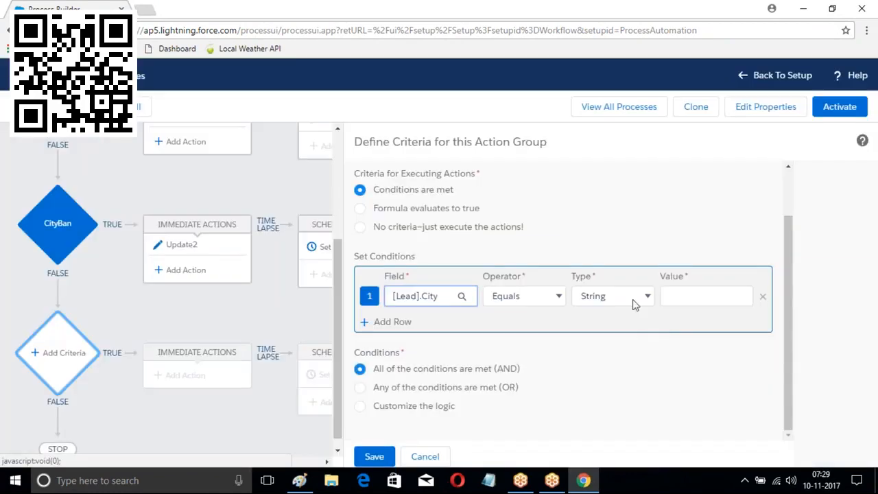
{"action": "left_click", "coordinate": [669, 295]}
{"action": "type", "text": "Che"}
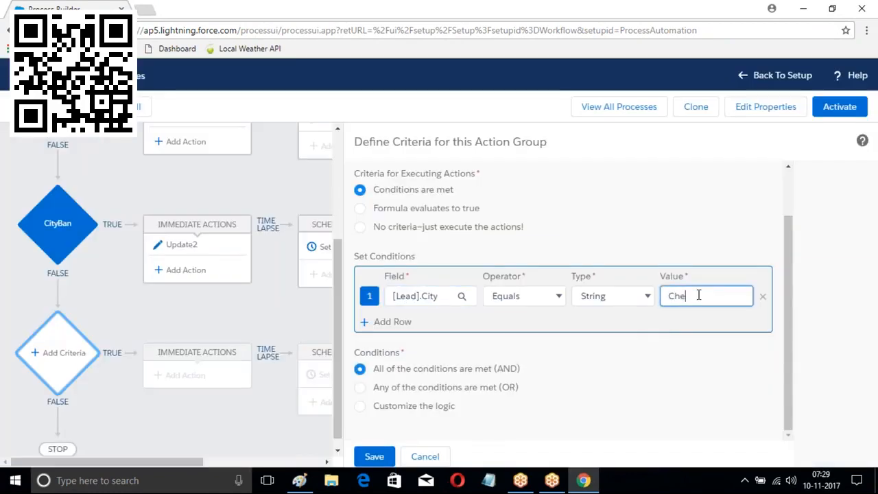
{"action": "left_click", "coordinate": [374, 456]}
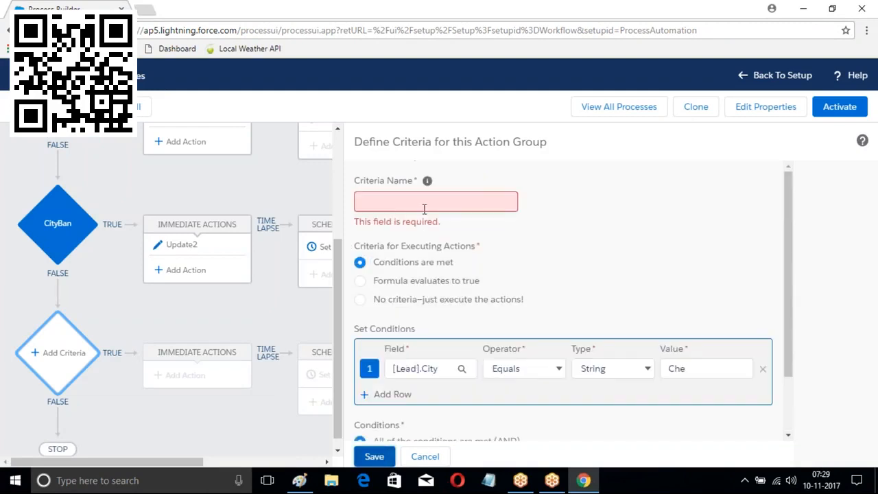
Name the criteria CheCity and save it
{"action": "left_click", "coordinate": [424, 206]}
{"action": "type", "text": "CheCity"}
{"action": "scroll", "coordinate": [391, 385], "scroll_direction": "down", "scroll_amount": 1}
{"action": "left_click", "coordinate": [374, 457]}
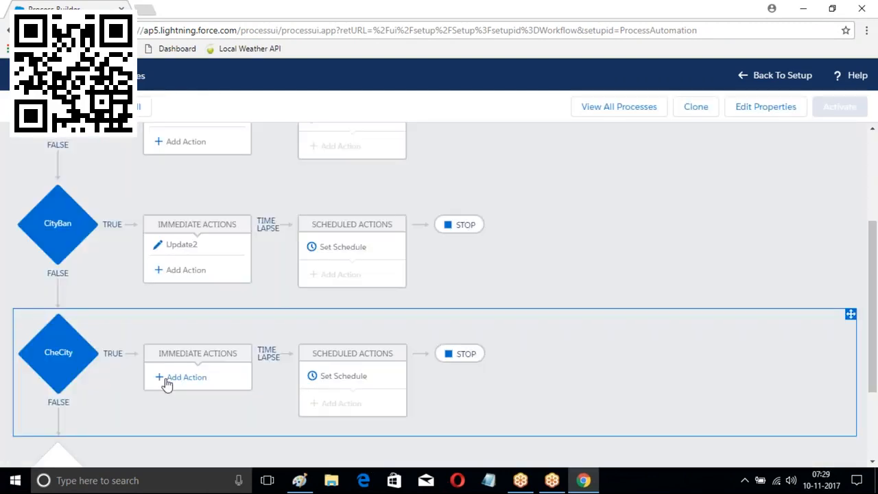
Add an Update Records action named Update3 that updates the Lead that started the process
{"action": "left_click", "coordinate": [166, 379]}
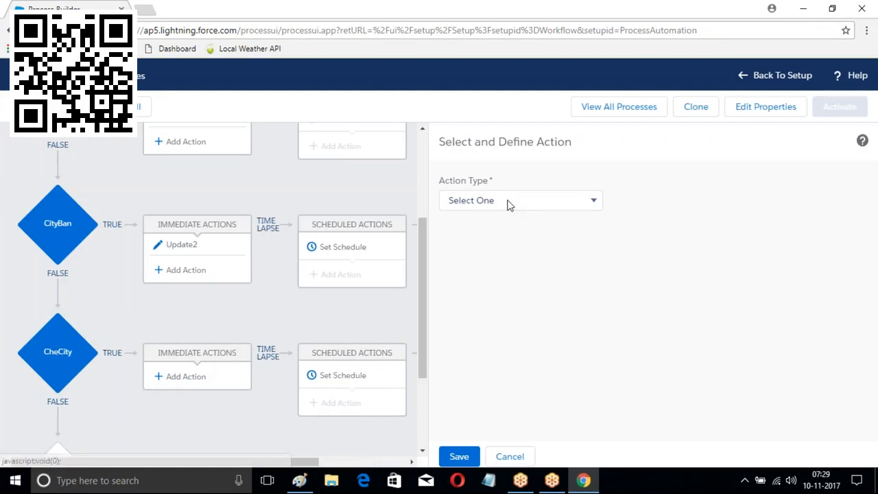
{"action": "left_click", "coordinate": [509, 200]}
{"action": "left_click", "coordinate": [482, 326]}
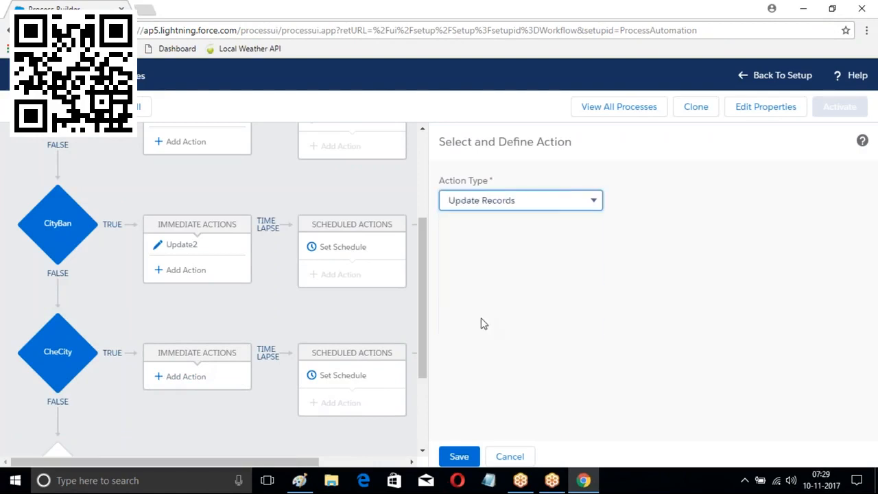
{"action": "left_click", "coordinate": [481, 253]}
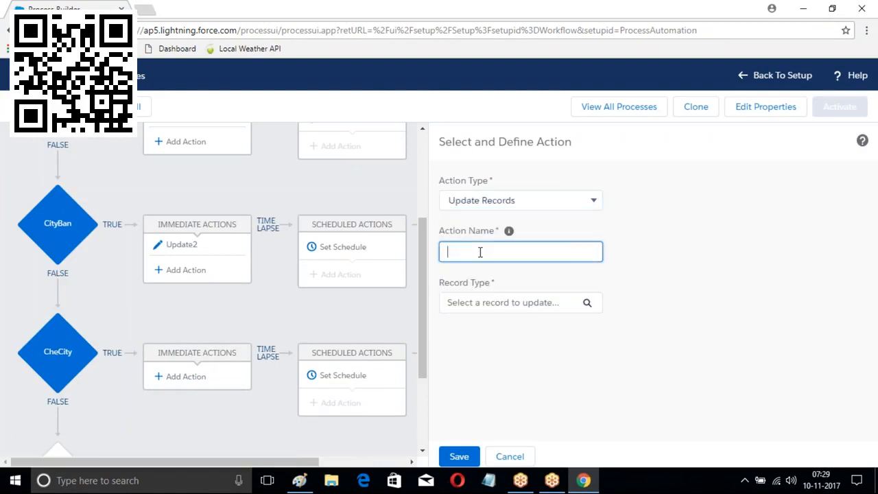
{"action": "type", "text": "Update3"}
{"action": "left_click", "coordinate": [587, 307]}
{"action": "left_click", "coordinate": [262, 221]}
{"action": "left_click", "coordinate": [608, 385]}
Set the lead's Rating field to Cold and save the Update3 action
{"action": "scroll", "coordinate": [560, 405], "scroll_direction": "down", "scroll_amount": 1}
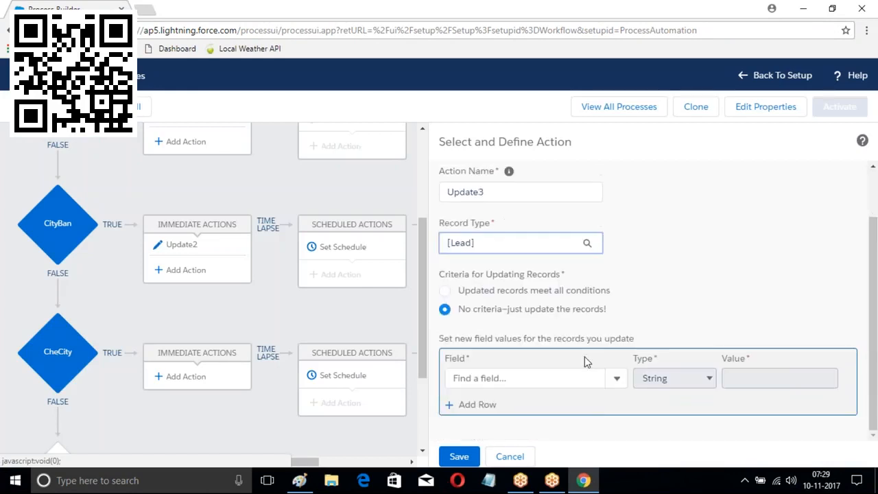
{"action": "left_click", "coordinate": [612, 382]}
{"action": "left_click", "coordinate": [516, 382]}
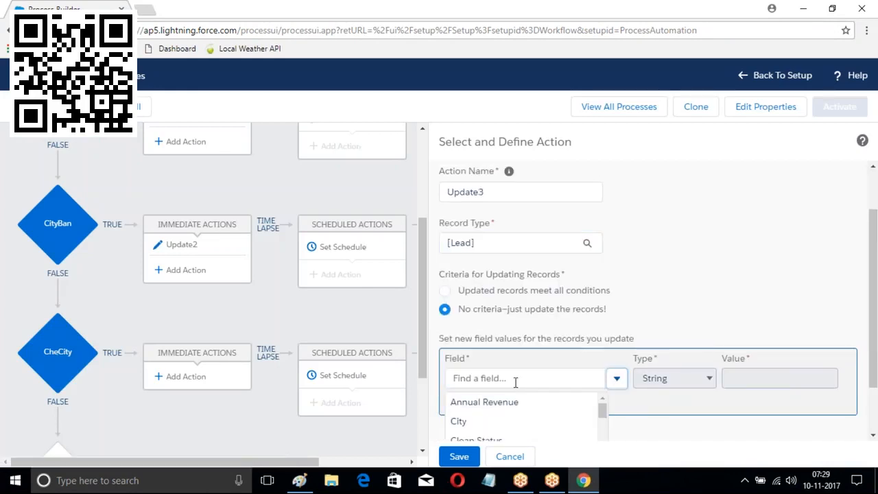
{"action": "type", "text": "Rating"}
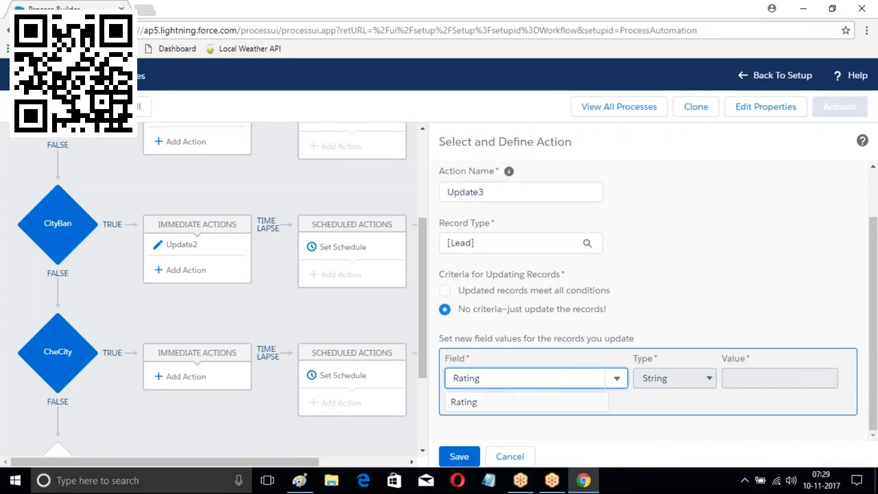
{"action": "left_click", "coordinate": [467, 403]}
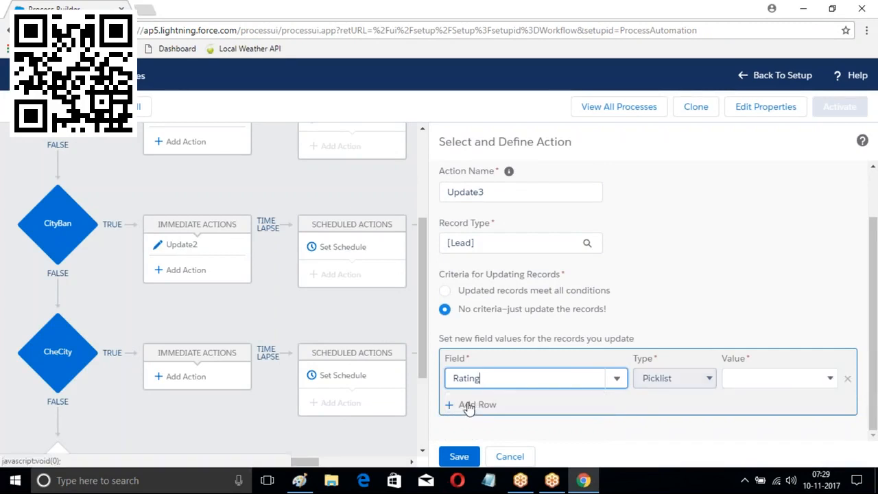
{"action": "left_click", "coordinate": [770, 382]}
{"action": "left_click", "coordinate": [741, 432]}
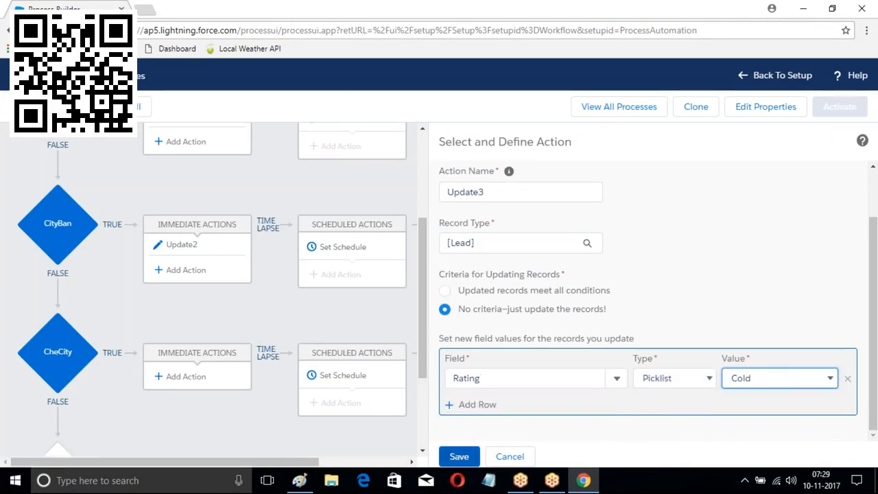
{"action": "left_click", "coordinate": [459, 457]}
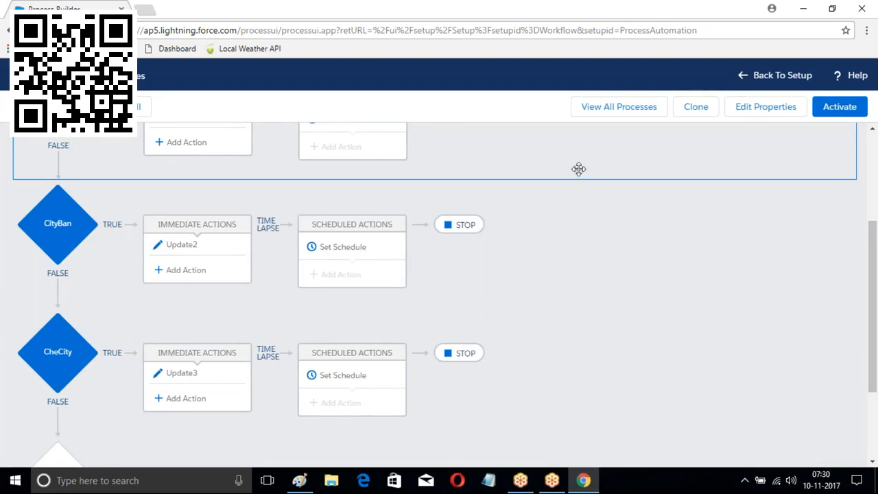
Activate and confirm the Lead Proces version, then go back to Setup
{"action": "left_click", "coordinate": [858, 118]}
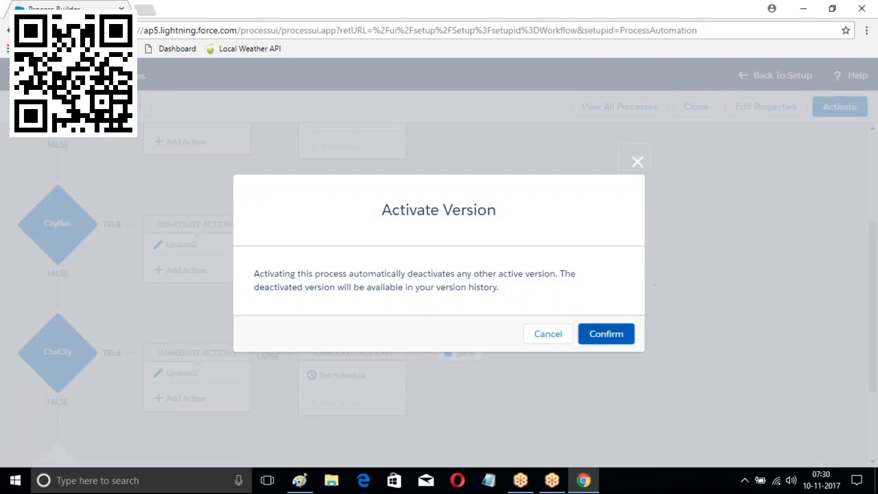
{"action": "left_click", "coordinate": [606, 333]}
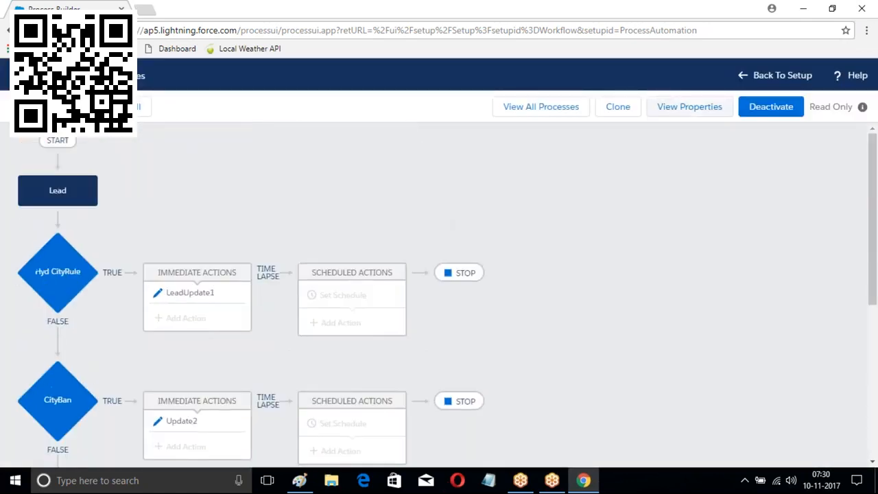
{"action": "left_click", "coordinate": [783, 76]}
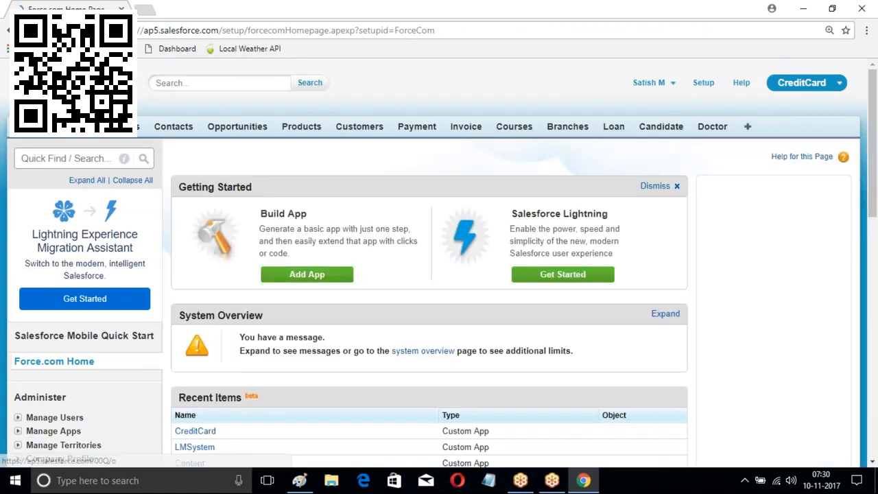
Start a new lead with the contact's first and last name and company SVR Constructions
{"action": "left_click", "coordinate": [68, 126]}
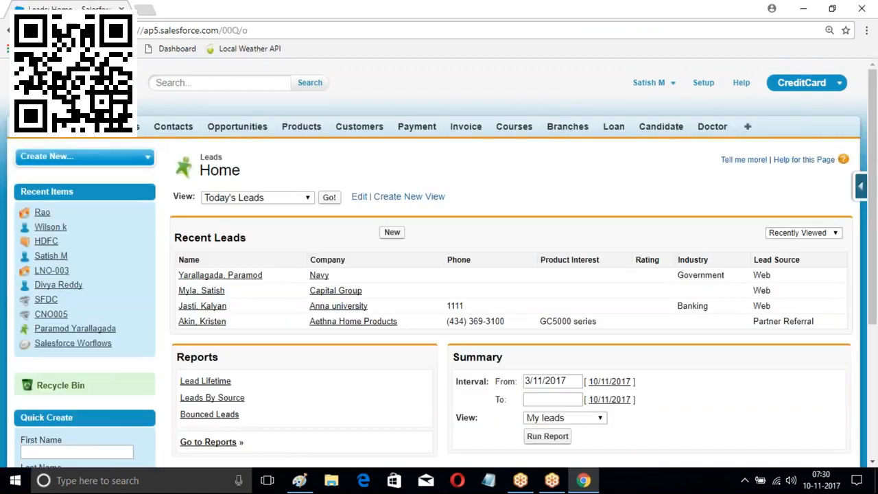
{"action": "left_click", "coordinate": [392, 230]}
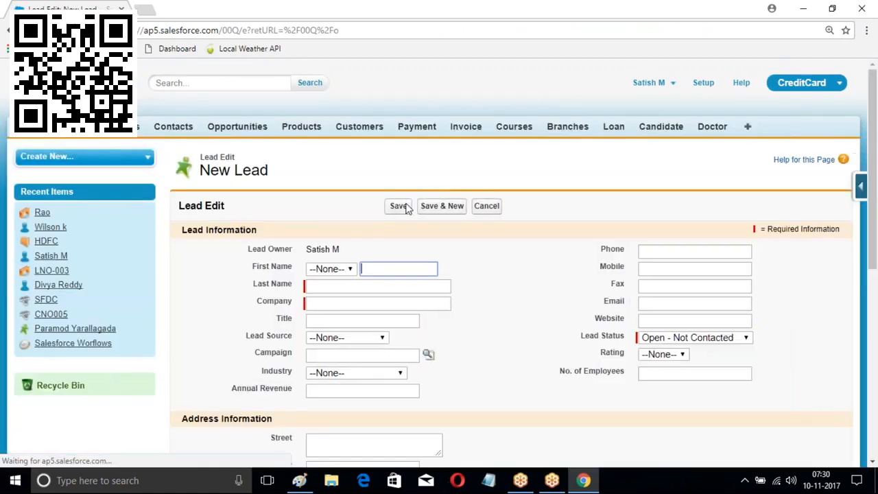
{"action": "scroll", "coordinate": [368, 135], "scroll_direction": "down", "scroll_amount": 2}
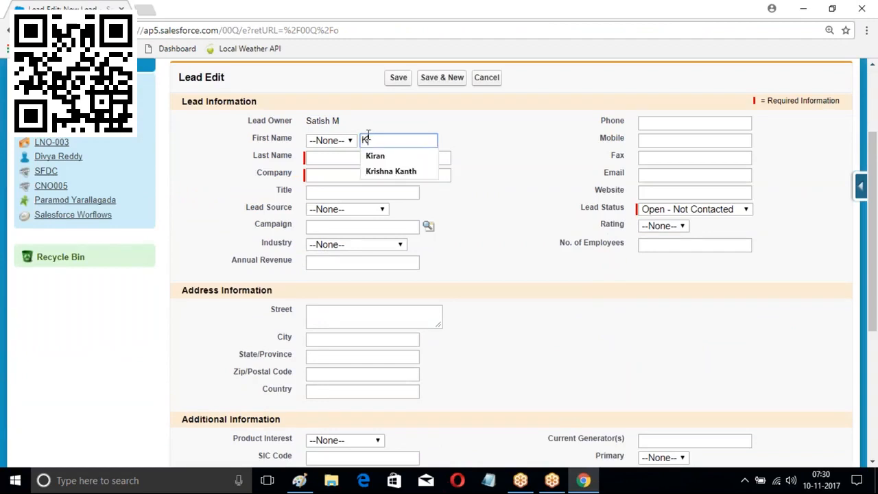
{"action": "left_click", "coordinate": [347, 156]}
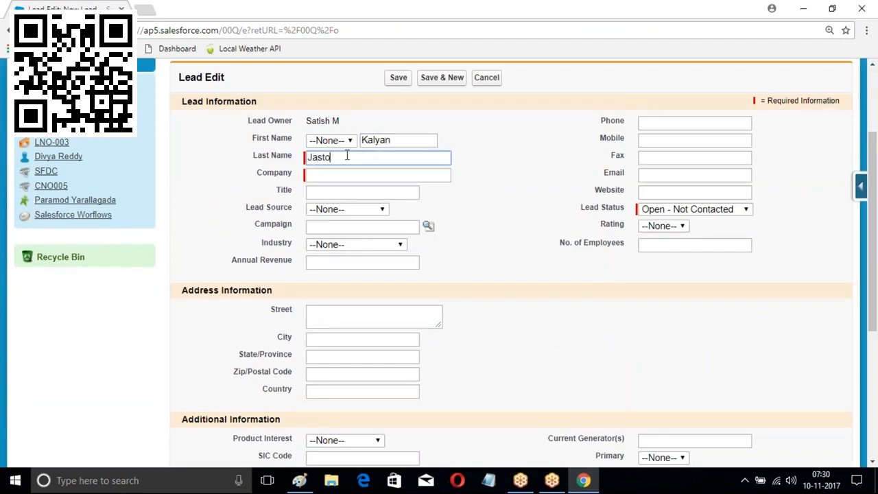
{"action": "left_click", "coordinate": [325, 174]}
{"action": "left_click", "coordinate": [325, 175]}
{"action": "type", "text": "SVR "}
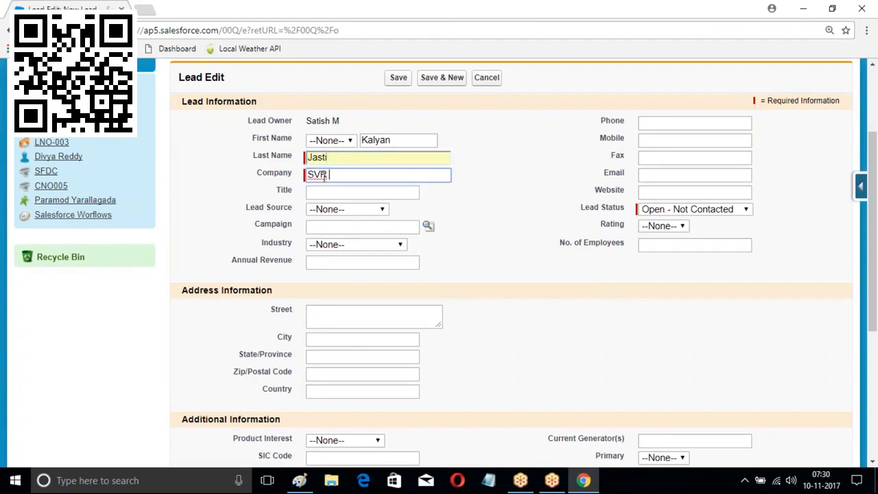
{"action": "type", "text": "Constructions"}
Set lead source Web, enter a phone number and city Hyd, then save the lead
{"action": "left_click", "coordinate": [347, 209]}
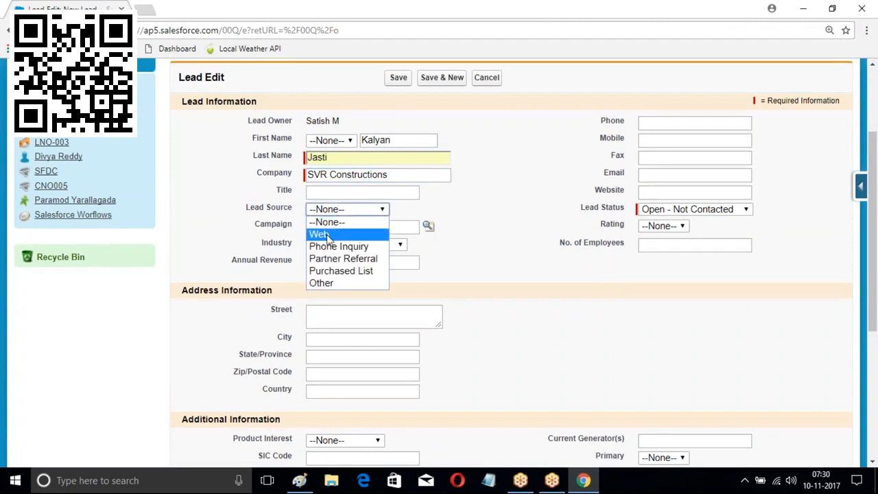
{"action": "left_click", "coordinate": [323, 234]}
{"action": "left_click", "coordinate": [678, 123]}
{"action": "type", "text": "11111"}
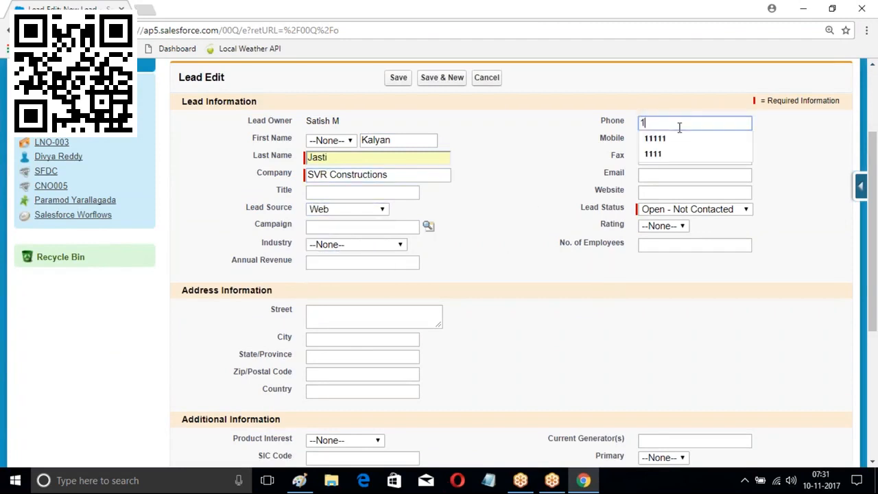
{"action": "scroll", "coordinate": [520, 229], "scroll_direction": "down", "scroll_amount": 2}
{"action": "left_click", "coordinate": [362, 210]}
{"action": "type", "text": "Hyd"}
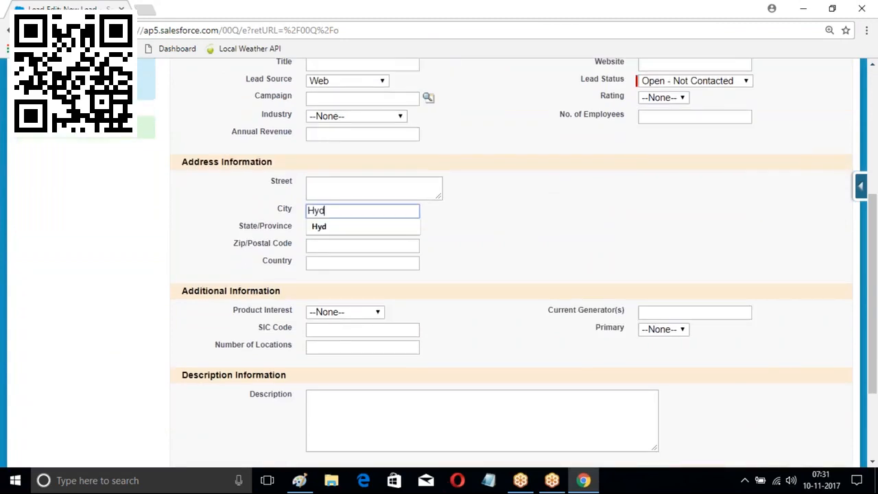
{"action": "scroll", "coordinate": [423, 163], "scroll_direction": "up", "scroll_amount": 4}
{"action": "left_click", "coordinate": [404, 209]}
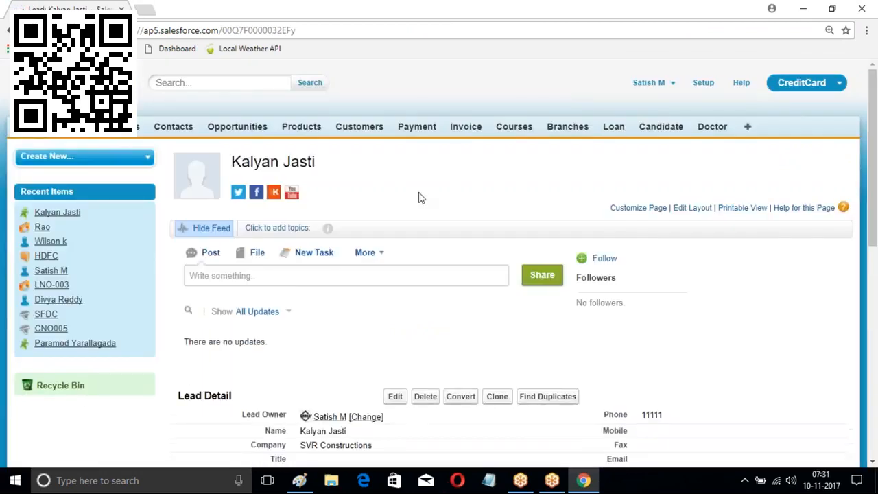
Check the SVR Constructions lead's details to confirm Rating reads Hot, then go to Setup
{"action": "scroll", "coordinate": [440, 210], "scroll_direction": "down", "scroll_amount": 4}
{"action": "scroll", "coordinate": [439, 210], "scroll_direction": "down", "scroll_amount": 2}
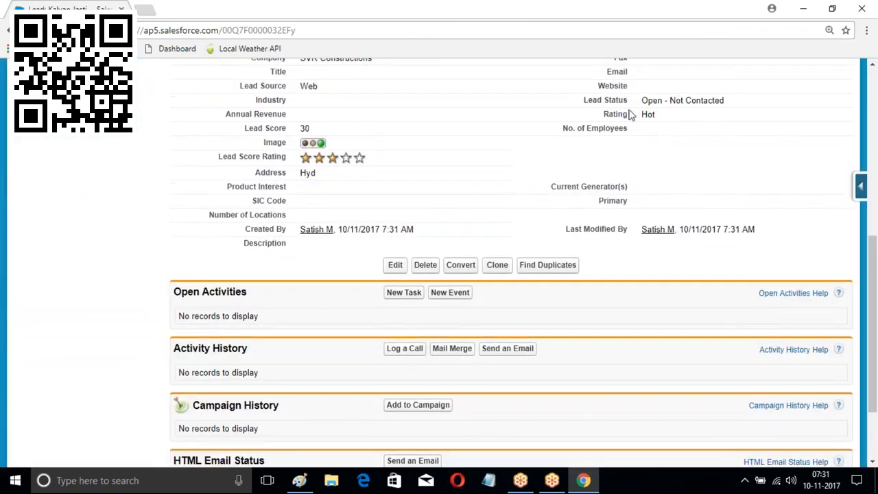
{"action": "scroll", "coordinate": [509, 142], "scroll_direction": "up", "scroll_amount": 2}
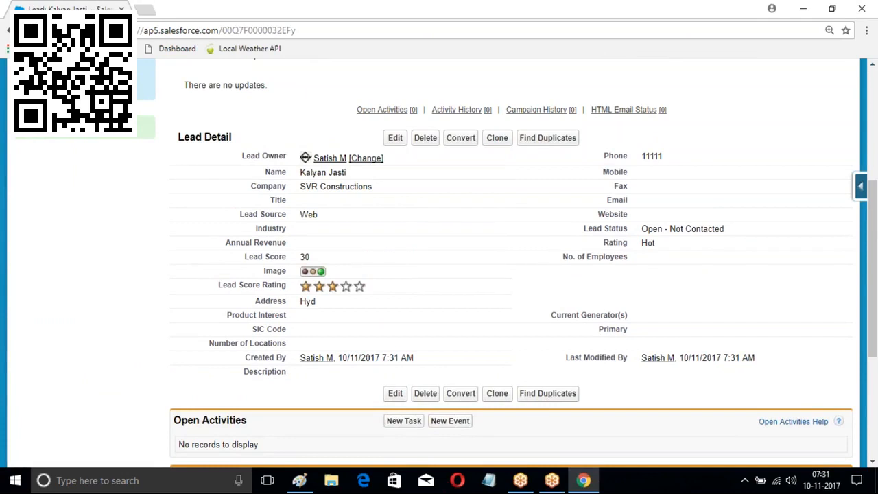
{"action": "scroll", "coordinate": [295, 127], "scroll_direction": "up", "scroll_amount": 4}
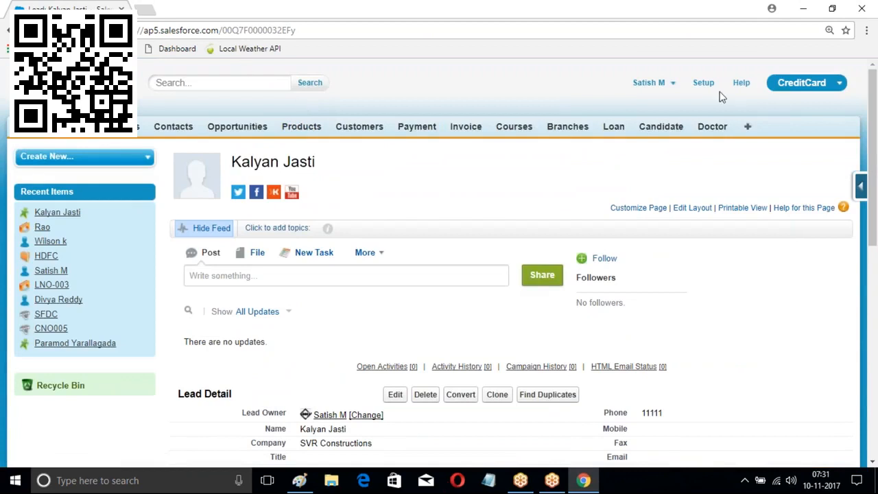
{"action": "left_click", "coordinate": [705, 83]}
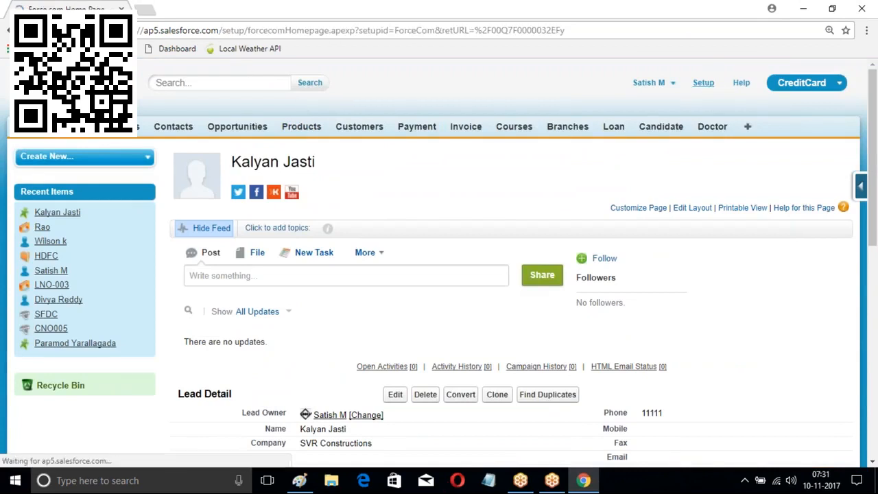
Open Process Builder from the Workflow & Approvals section of Setup
{"action": "scroll", "coordinate": [162, 181], "scroll_direction": "down", "scroll_amount": 8}
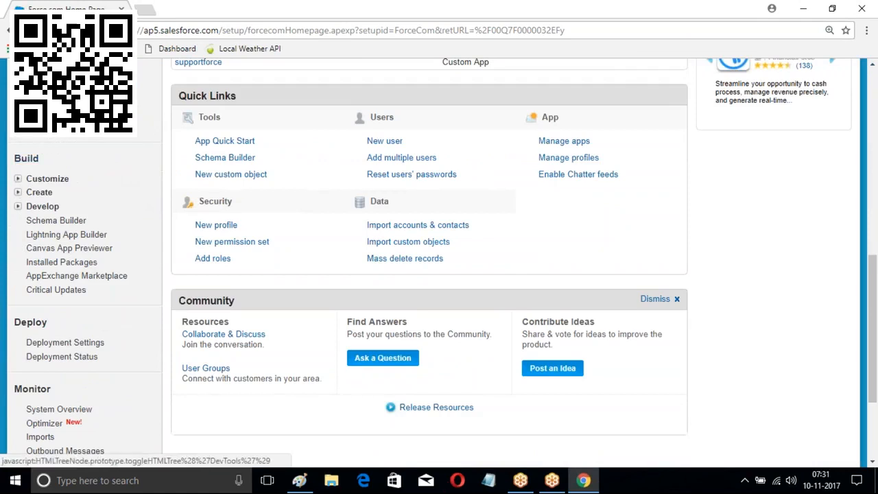
{"action": "left_click", "coordinate": [18, 192]}
{"action": "scroll", "coordinate": [41, 171], "scroll_direction": "down", "scroll_amount": 3}
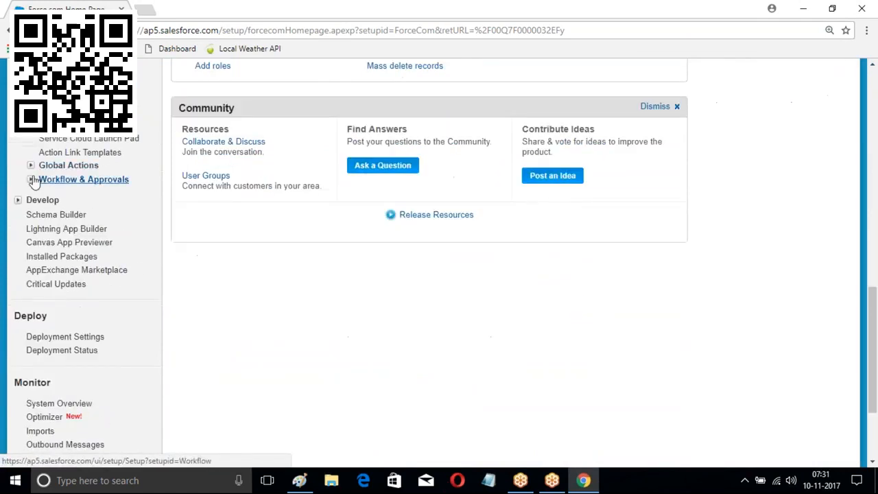
{"action": "left_click", "coordinate": [31, 179]}
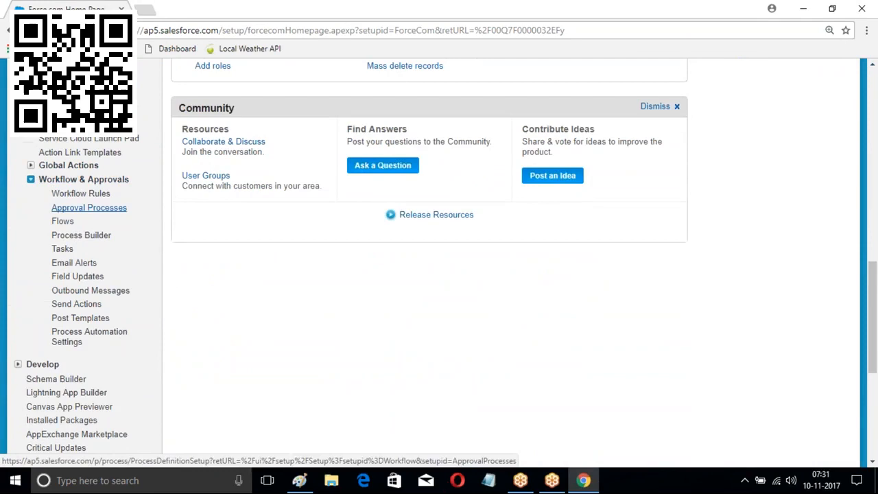
{"action": "scroll", "coordinate": [36, 235], "scroll_direction": "down", "scroll_amount": 2}
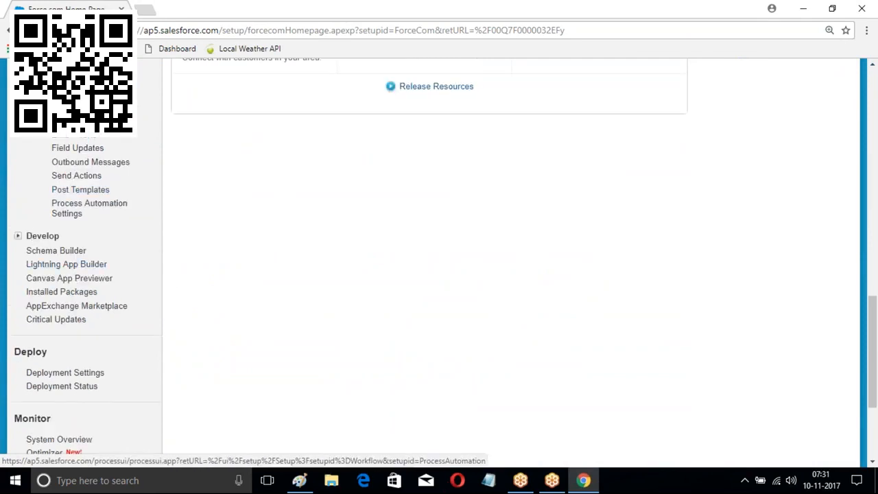
{"action": "left_click", "coordinate": [89, 206]}
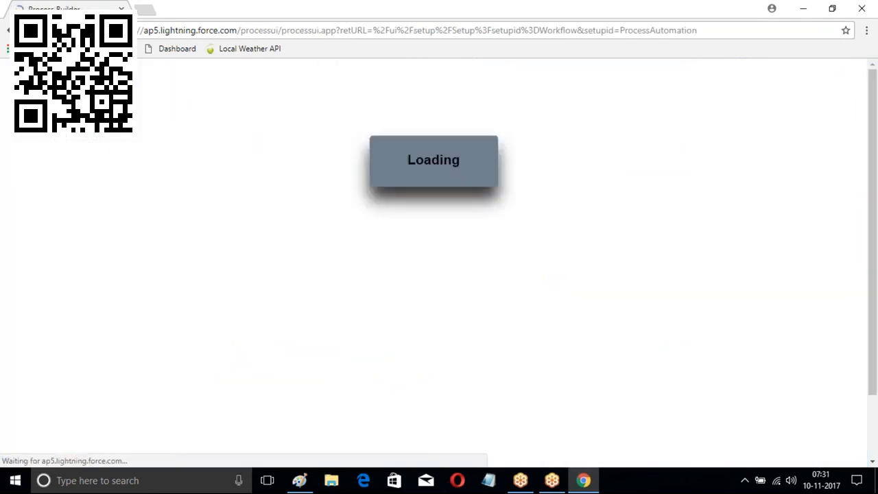
Deactivate Version 1 of Lead Proces and return to the list of all processes
{"action": "left_click", "coordinate": [30, 184]}
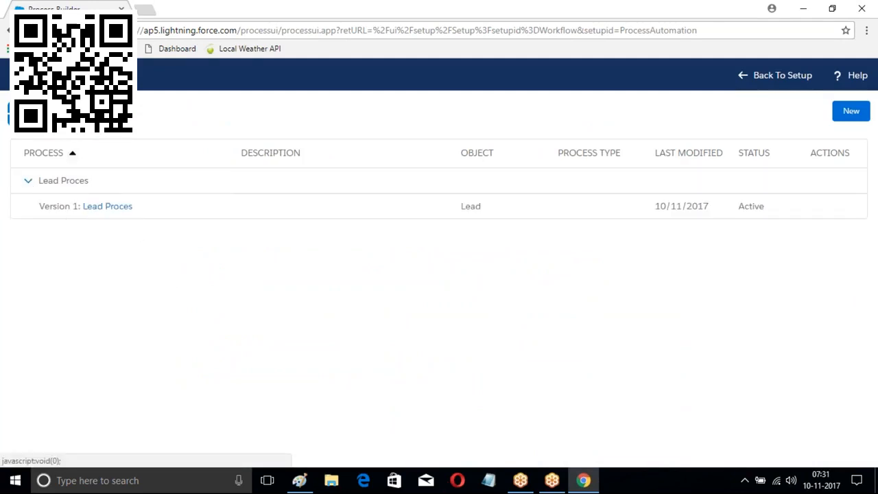
{"action": "left_click", "coordinate": [116, 210]}
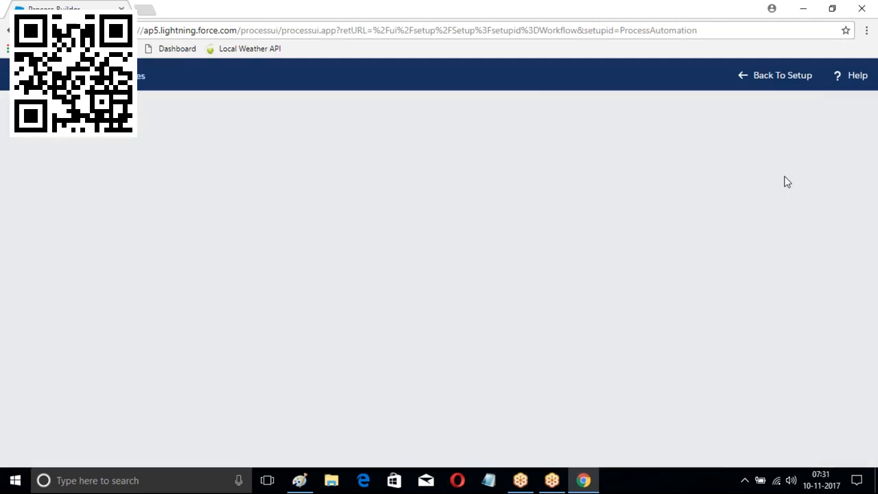
{"action": "left_click", "coordinate": [768, 114]}
{"action": "left_click", "coordinate": [604, 327]}
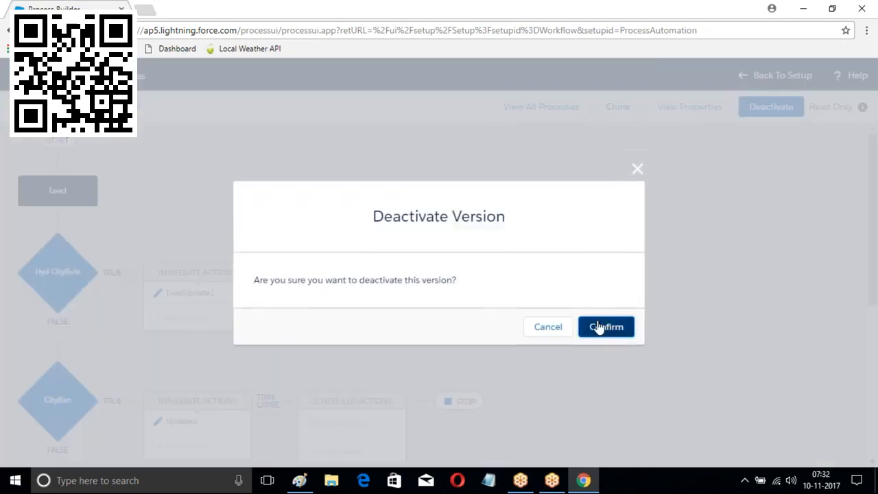
{"action": "left_click", "coordinate": [551, 107]}
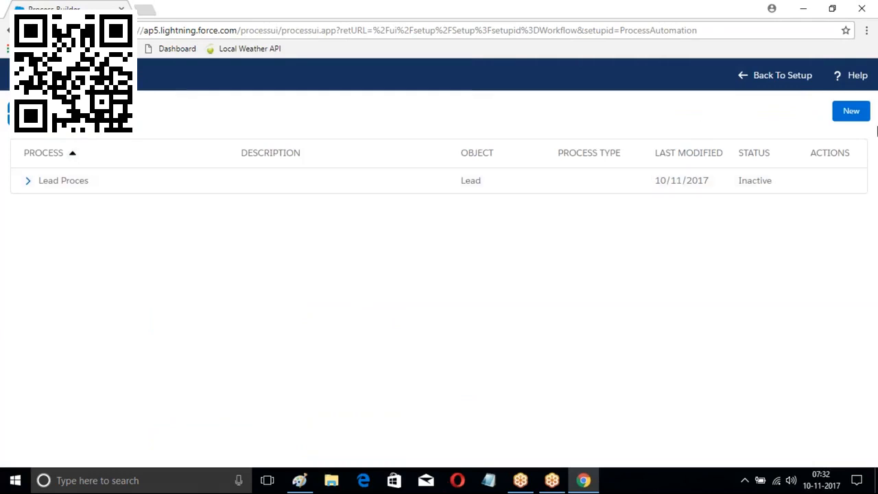
Create and save a new process named Account Process that starts when a record changes
{"action": "left_click", "coordinate": [849, 121]}
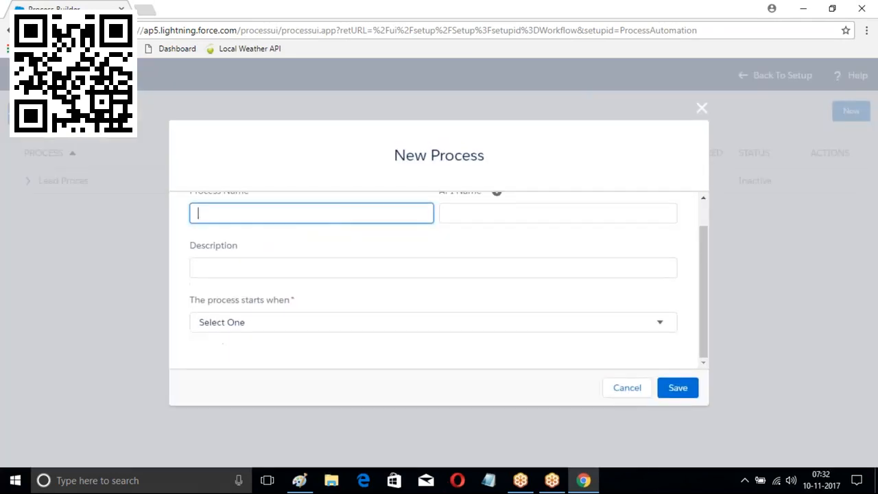
{"action": "type", "text": "Account Process"}
{"action": "left_click", "coordinate": [526, 213]}
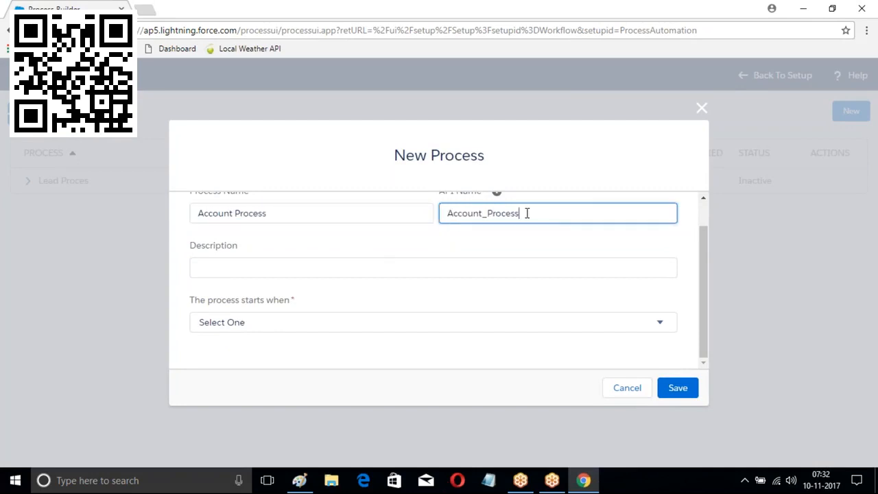
{"action": "left_click", "coordinate": [281, 324]}
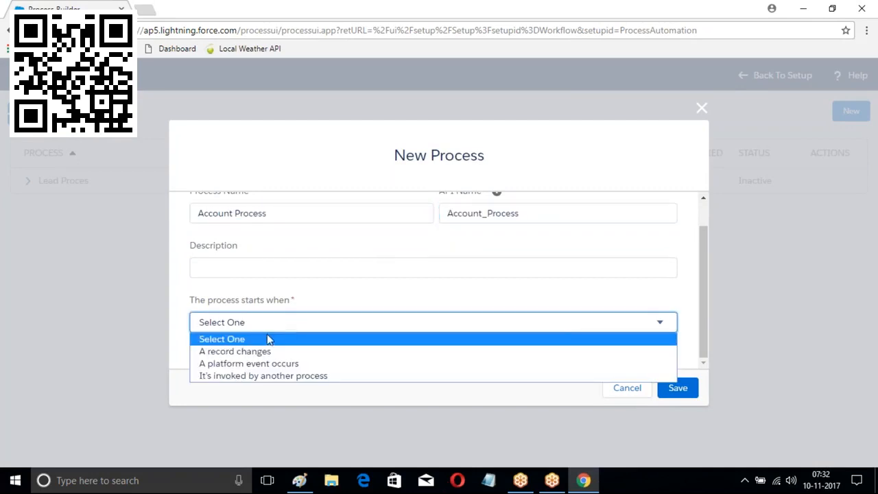
{"action": "left_click", "coordinate": [257, 350]}
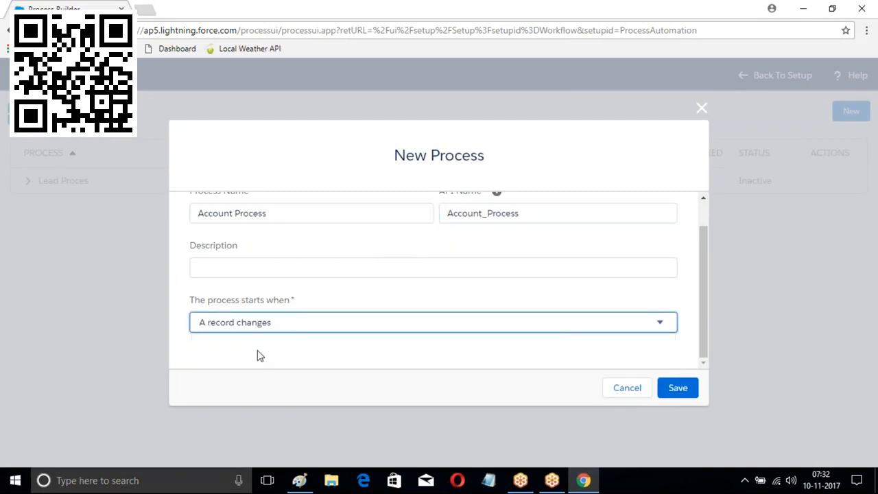
{"action": "left_click", "coordinate": [678, 388]}
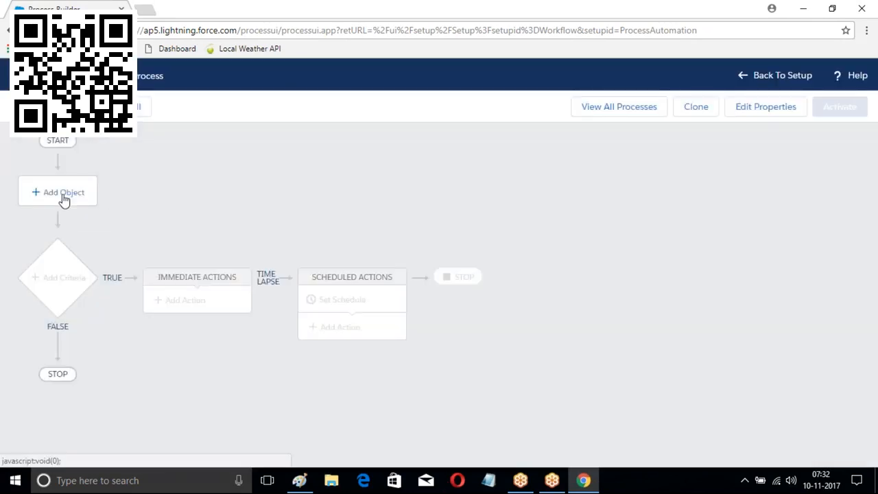
Set Account as the object the process watches and save it
{"action": "left_click", "coordinate": [63, 199]}
{"action": "left_click", "coordinate": [469, 200]}
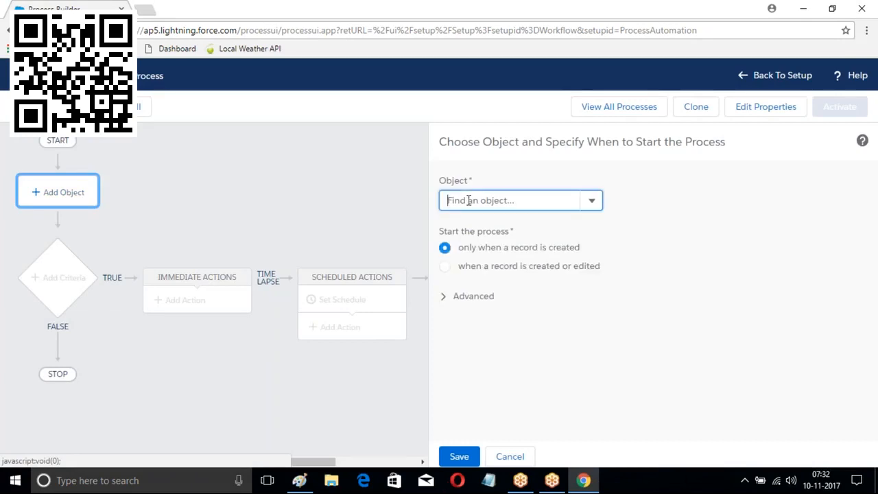
{"action": "type", "text": "Account"}
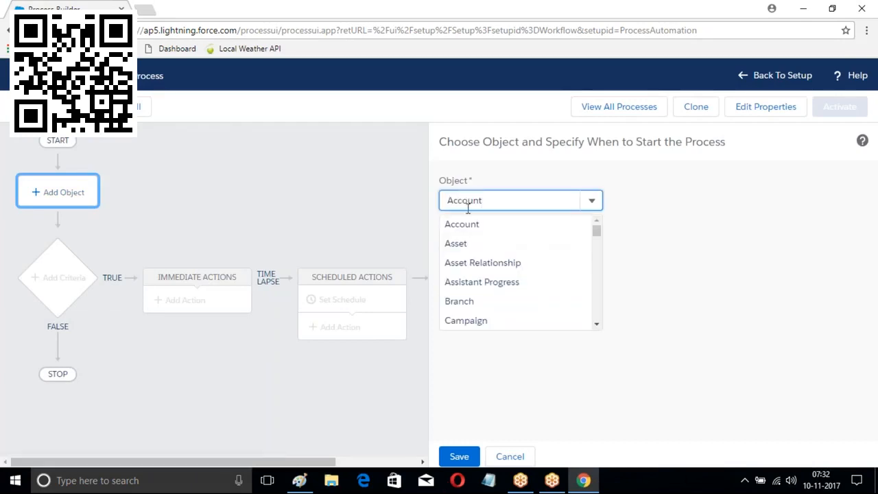
{"action": "left_click", "coordinate": [459, 230]}
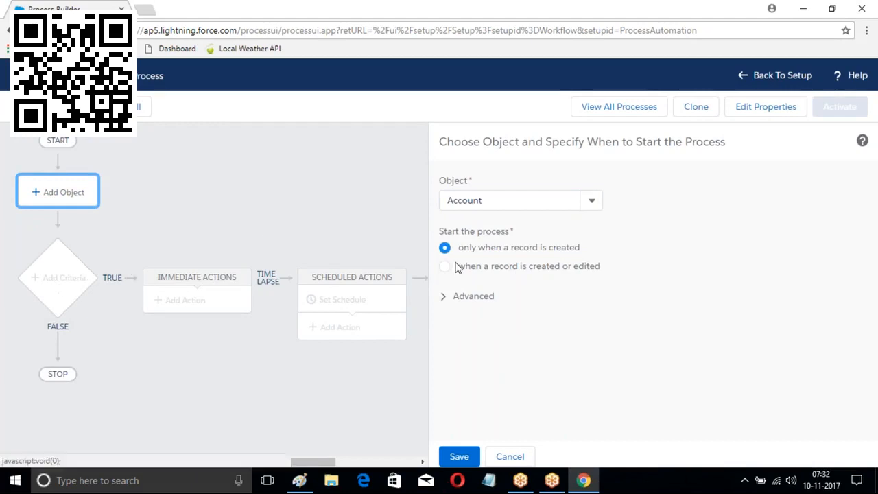
{"action": "left_click", "coordinate": [459, 457]}
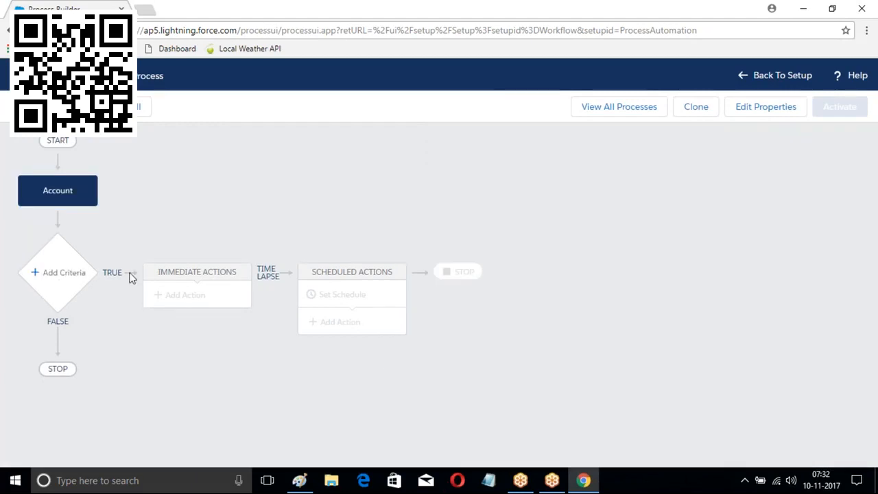
Add and save an 'Industry' criteria checking that [Account].Industry equals Banking
{"action": "left_click", "coordinate": [56, 272]}
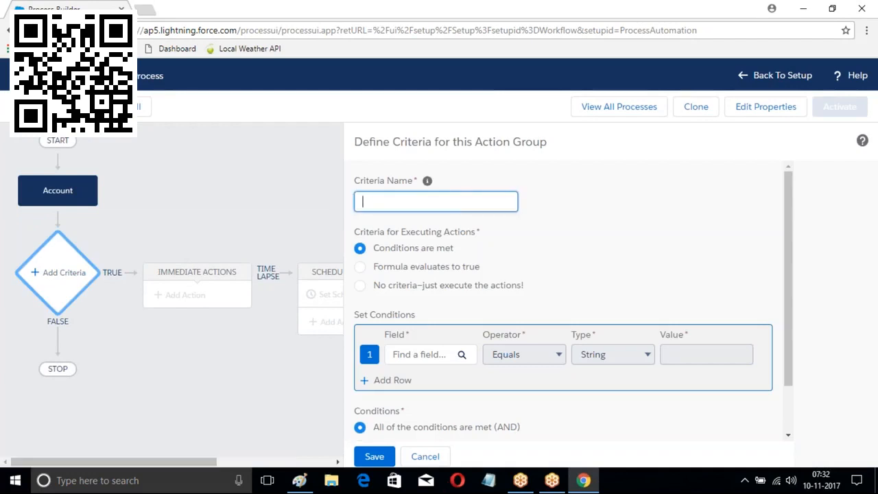
{"action": "type", "text": "Industry"}
{"action": "left_click", "coordinate": [430, 355]}
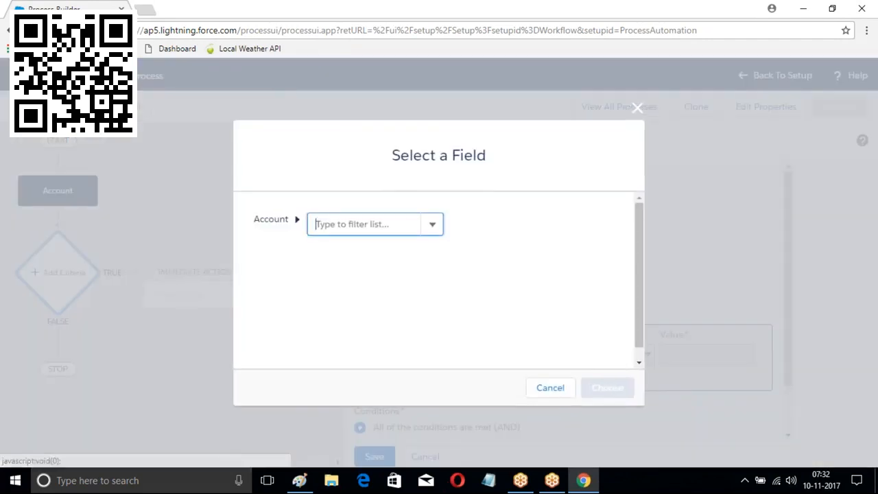
{"action": "type", "text": "Industry"}
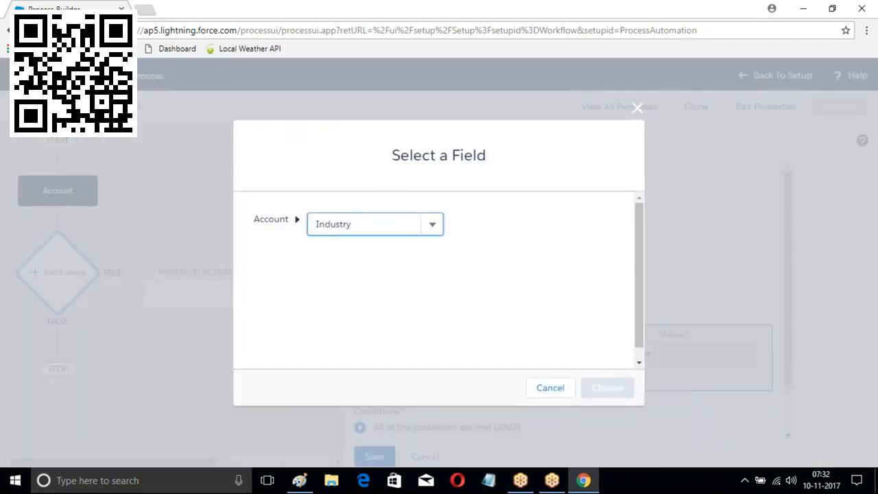
{"action": "left_click", "coordinate": [378, 249]}
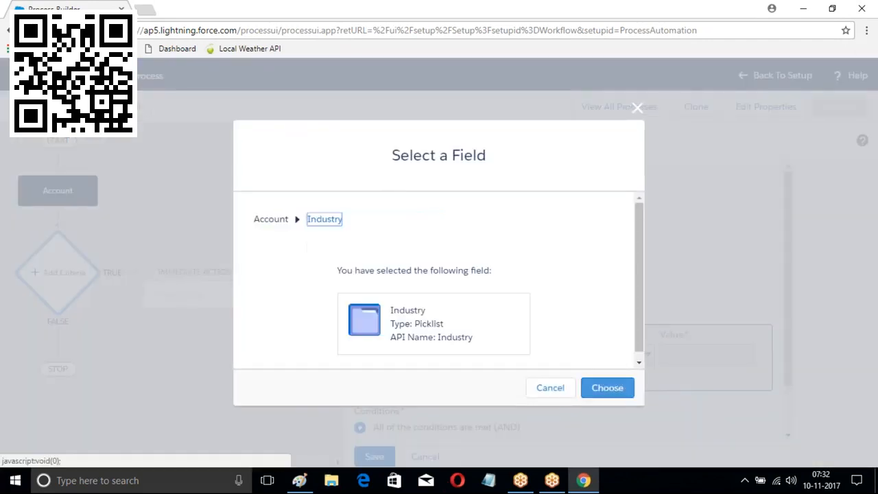
{"action": "left_click", "coordinate": [608, 387]}
{"action": "left_click", "coordinate": [729, 355]}
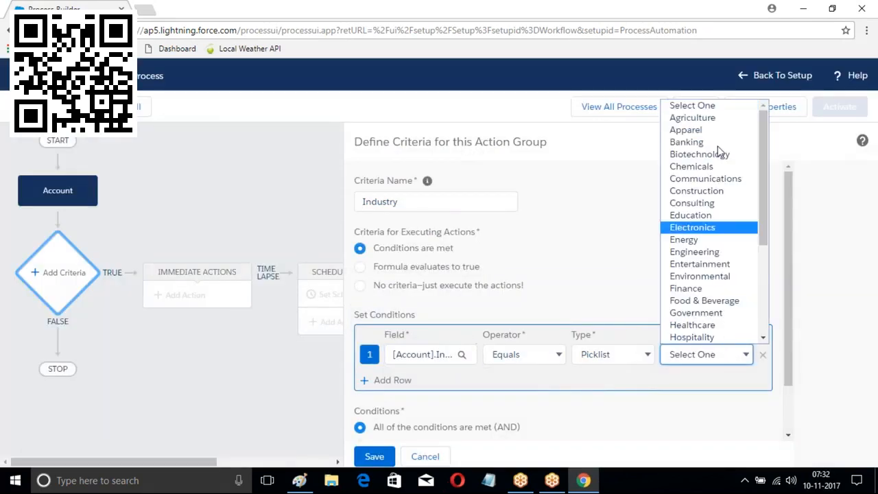
{"action": "left_click", "coordinate": [702, 142]}
{"action": "scroll", "coordinate": [434, 266], "scroll_direction": "down", "scroll_amount": 1}
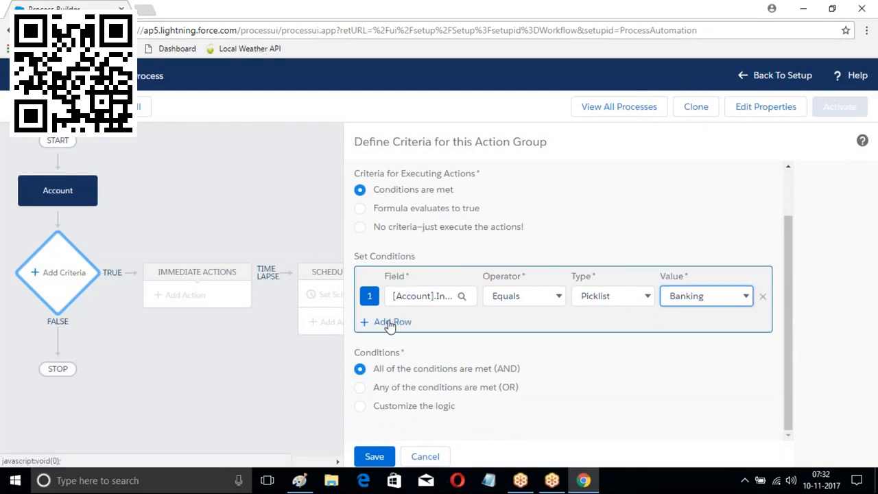
{"action": "left_click", "coordinate": [375, 458]}
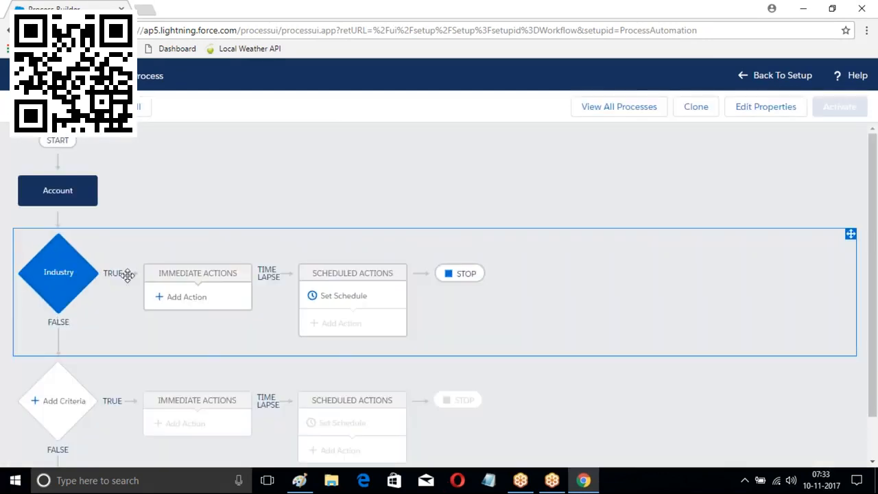
{"action": "scroll", "coordinate": [120, 300], "scroll_direction": "down", "scroll_amount": 1}
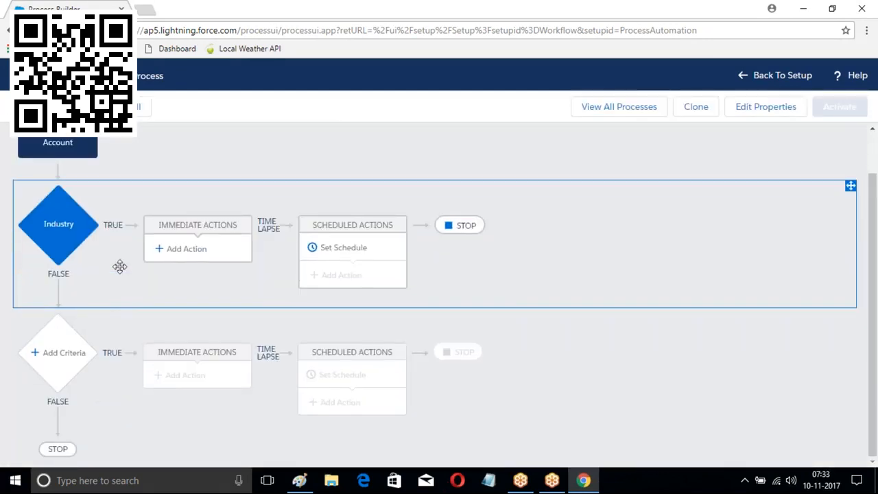
Start a Create a Record action named Opportunity Records and search 'Op' for its record type
{"action": "left_click", "coordinate": [185, 249]}
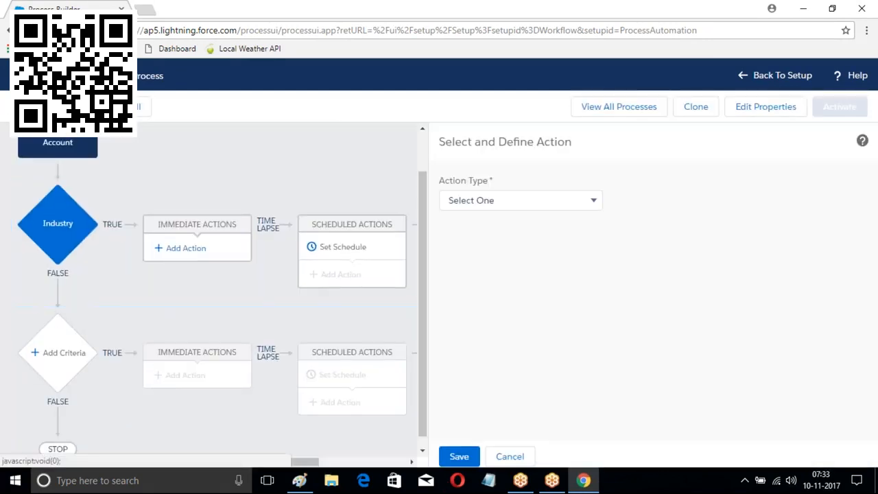
{"action": "left_click", "coordinate": [531, 201]}
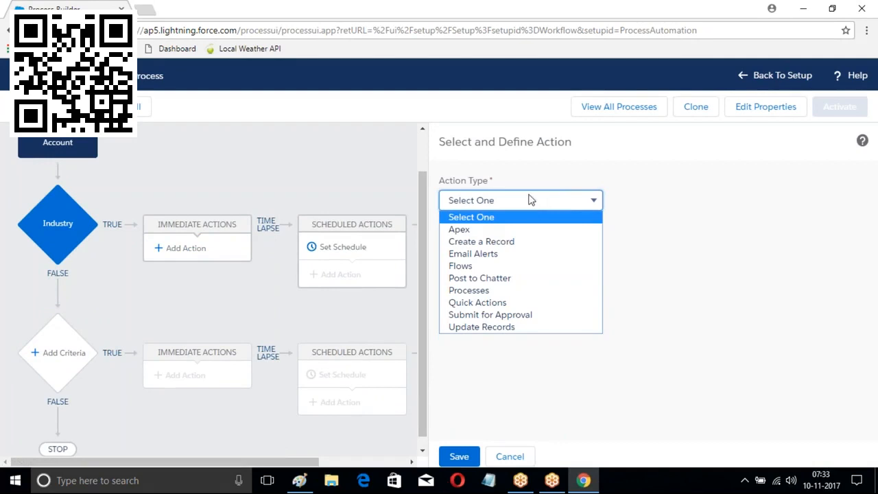
{"action": "left_click", "coordinate": [471, 245]}
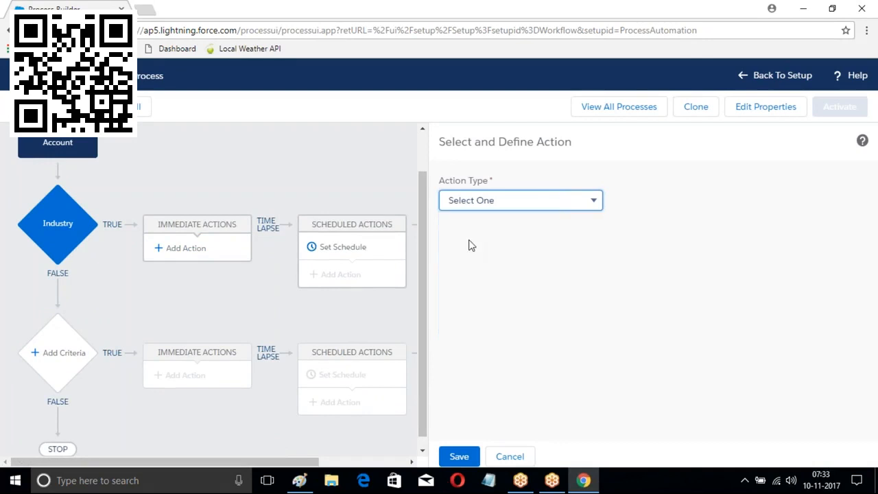
{"action": "left_click", "coordinate": [477, 252]}
{"action": "type", "text": "Opportunity "}
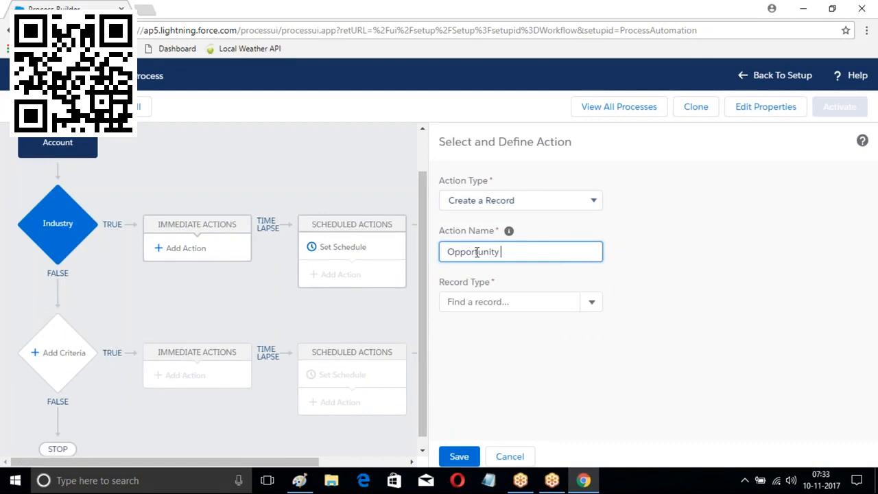
{"action": "type", "text": "Records"}
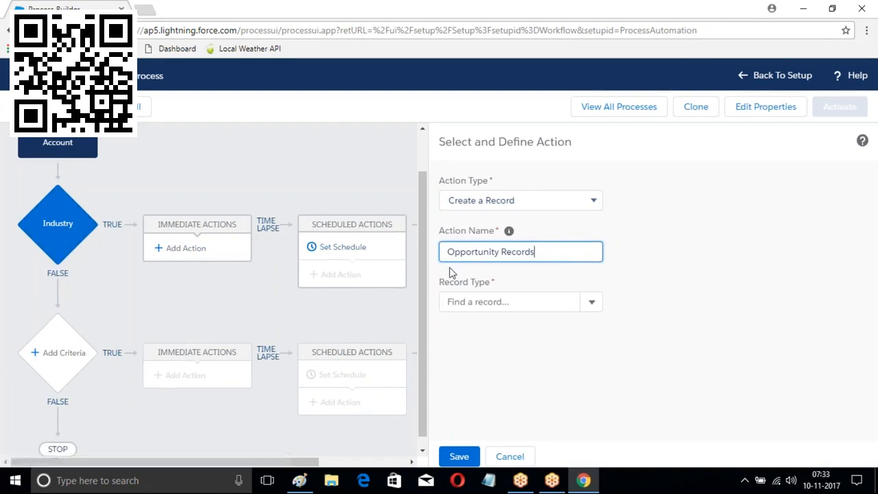
{"action": "left_click", "coordinate": [592, 307]}
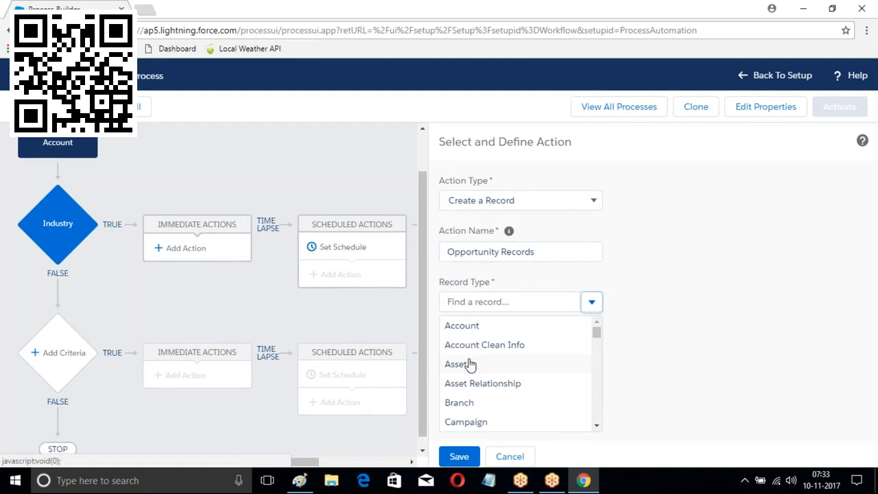
{"action": "left_click", "coordinate": [475, 302]}
{"action": "type", "text": "Op"}
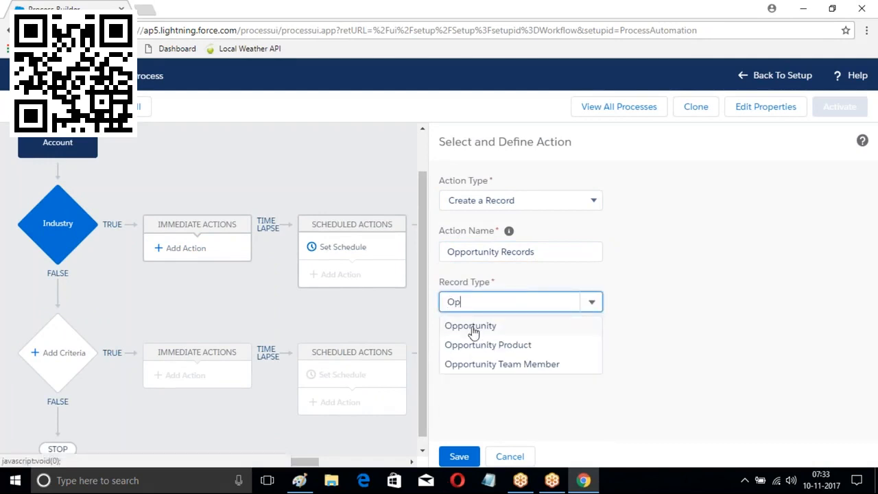
Make the record an Opportunity with Close Date TODAY()+10 and Name from [Account].Name
{"action": "left_click", "coordinate": [473, 328]}
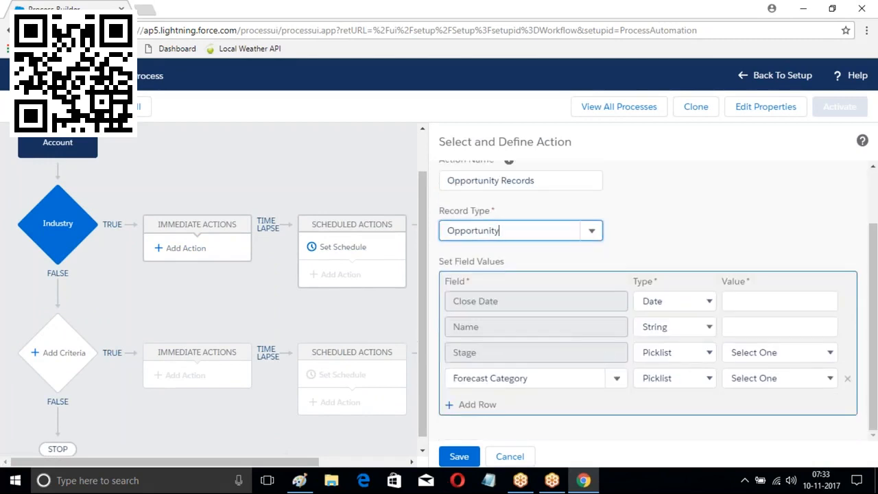
{"action": "left_click", "coordinate": [741, 301]}
{"action": "type", "text": "TODAY"}
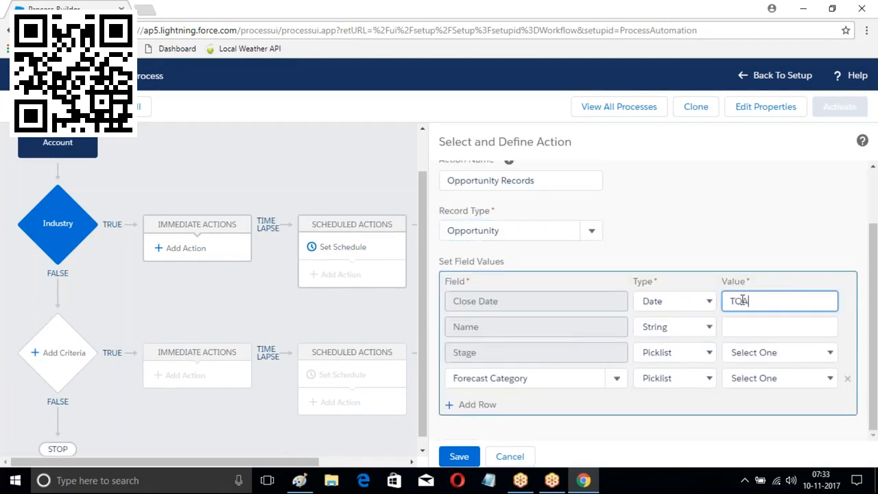
{"action": "type", "text": "()+10"}
{"action": "left_click", "coordinate": [740, 327]}
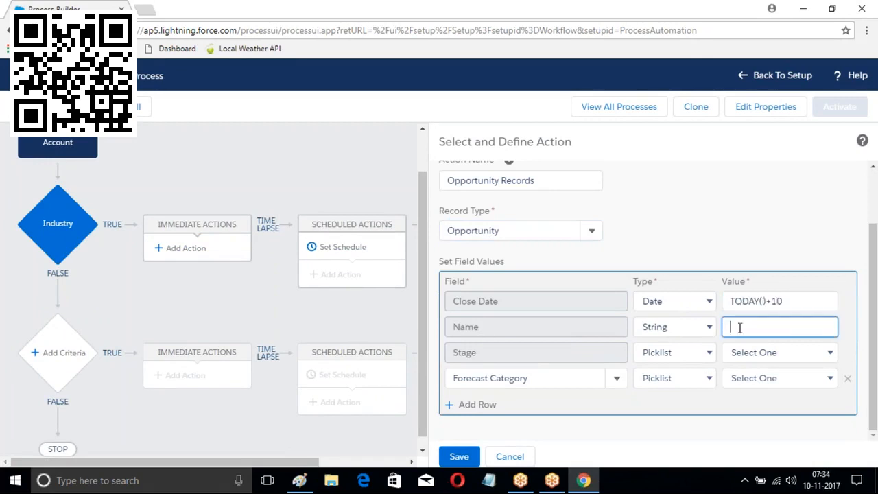
{"action": "left_click", "coordinate": [702, 328]}
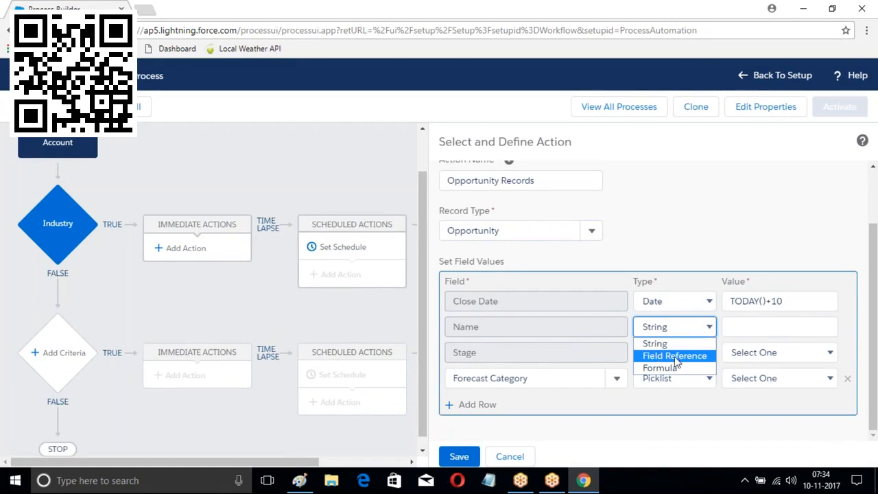
{"action": "left_click", "coordinate": [675, 357]}
{"action": "left_click", "coordinate": [823, 328]}
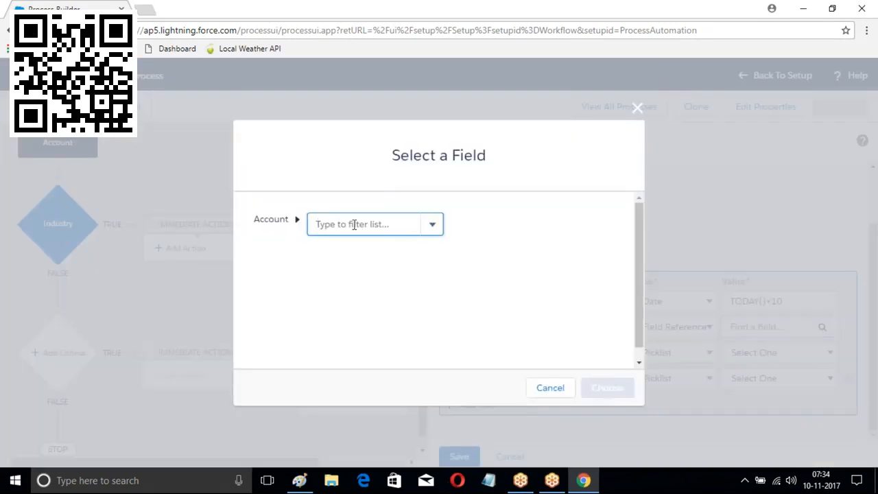
{"action": "type", "text": "Name"}
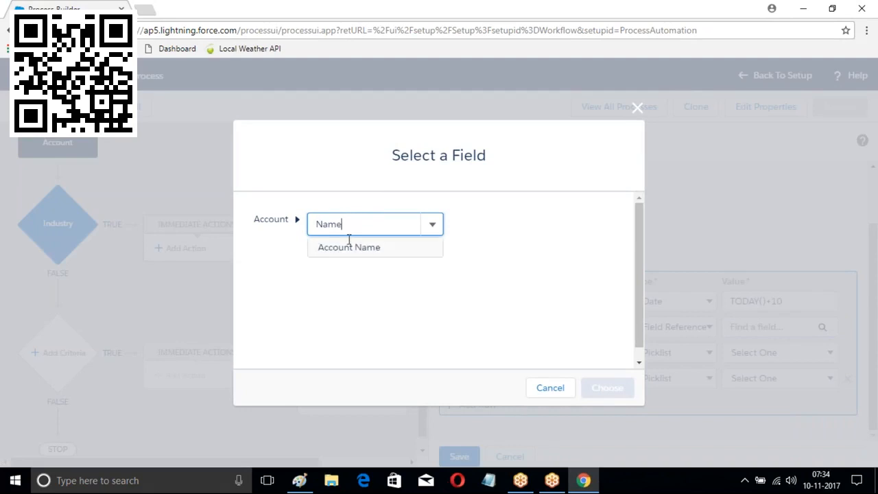
{"action": "left_click", "coordinate": [346, 251]}
{"action": "left_click", "coordinate": [608, 387]}
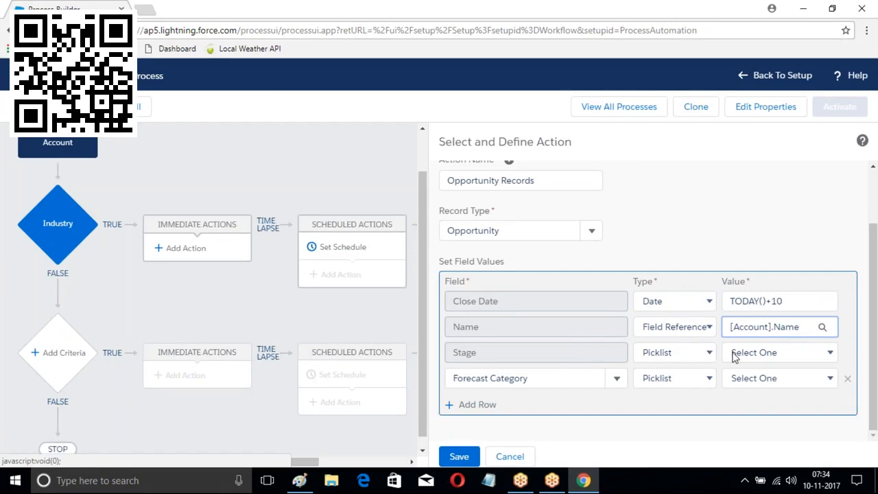
Set Stage to Prospecting and Forecast Category to Pipeline, then save the action
{"action": "left_click", "coordinate": [755, 353]}
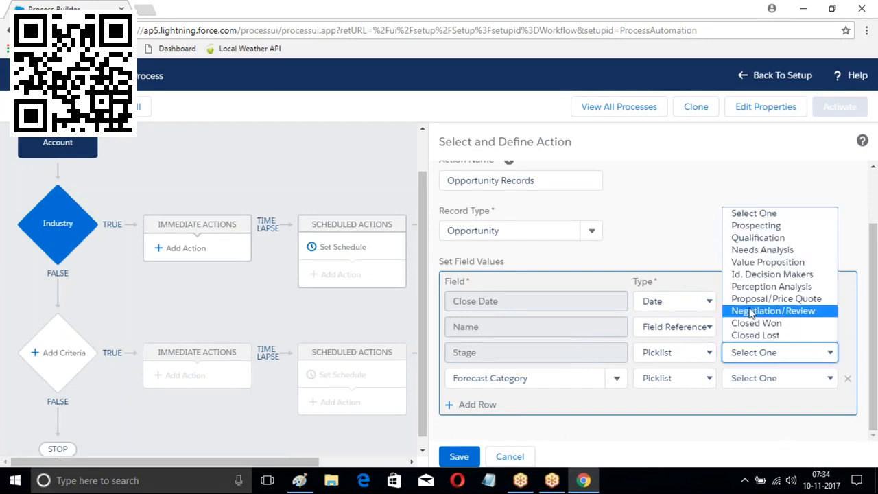
{"action": "left_click", "coordinate": [752, 226]}
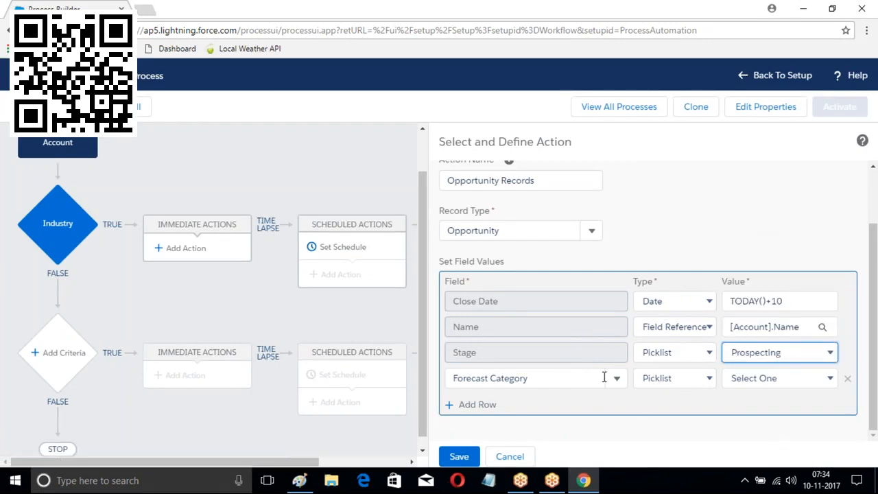
{"action": "left_click", "coordinate": [617, 378]}
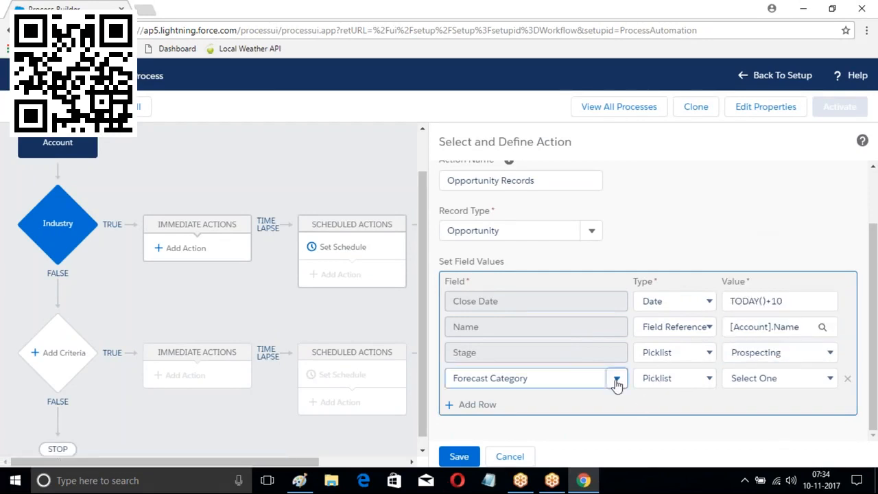
{"action": "left_click", "coordinate": [783, 379]}
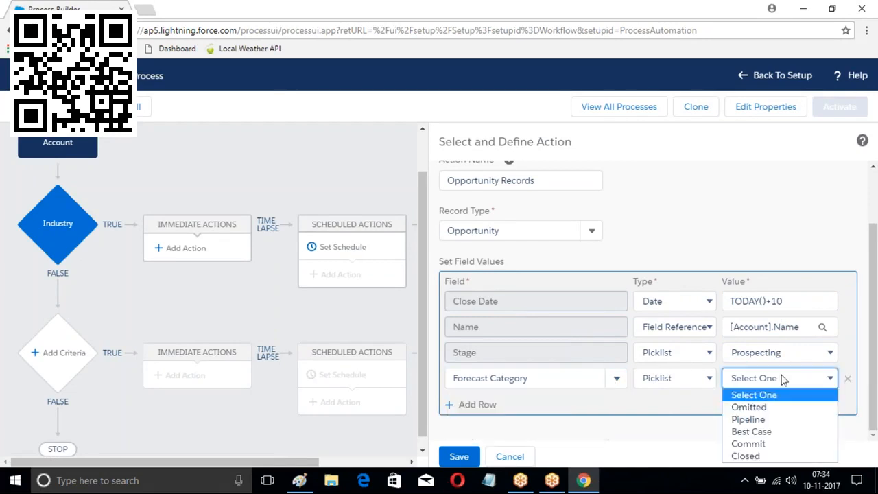
{"action": "left_click", "coordinate": [752, 420]}
{"action": "left_click", "coordinate": [458, 457]}
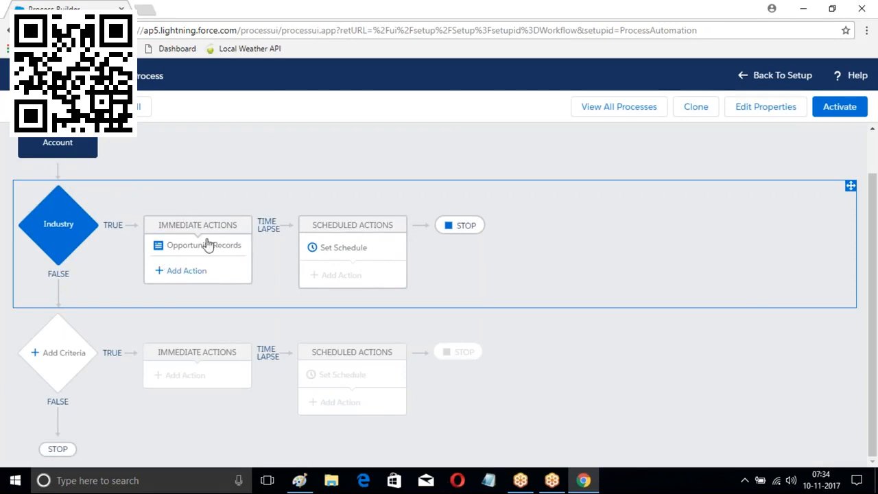
{"action": "left_click", "coordinate": [186, 271]}
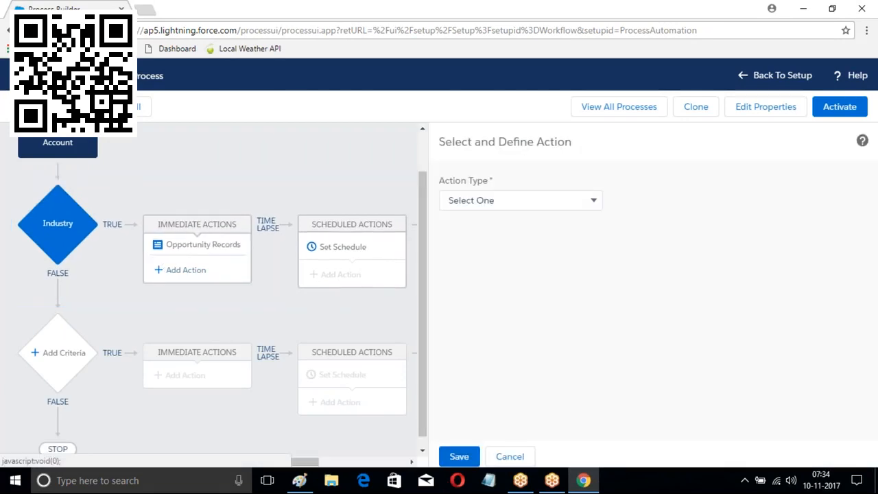
Create a Post to Chatter action named MyPost that posts to a user found by search
{"action": "left_click", "coordinate": [510, 203]}
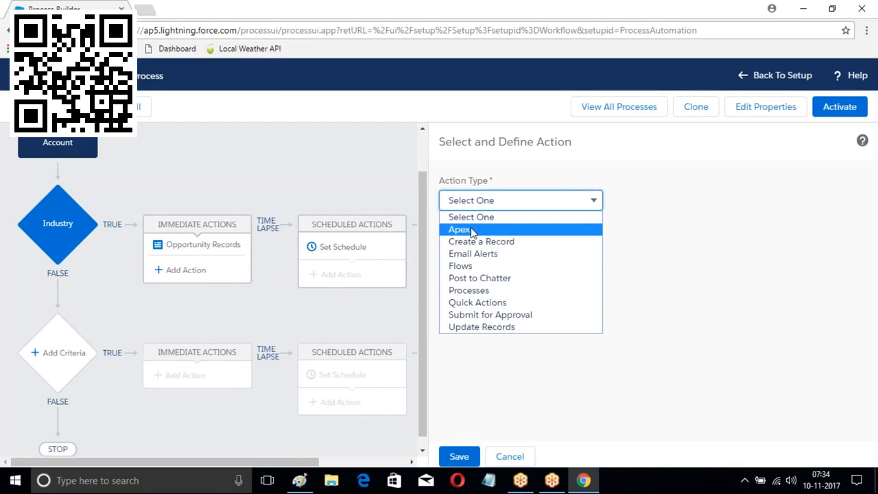
{"action": "left_click", "coordinate": [472, 280]}
{"action": "left_click", "coordinate": [475, 254]}
{"action": "type", "text": "MyP"}
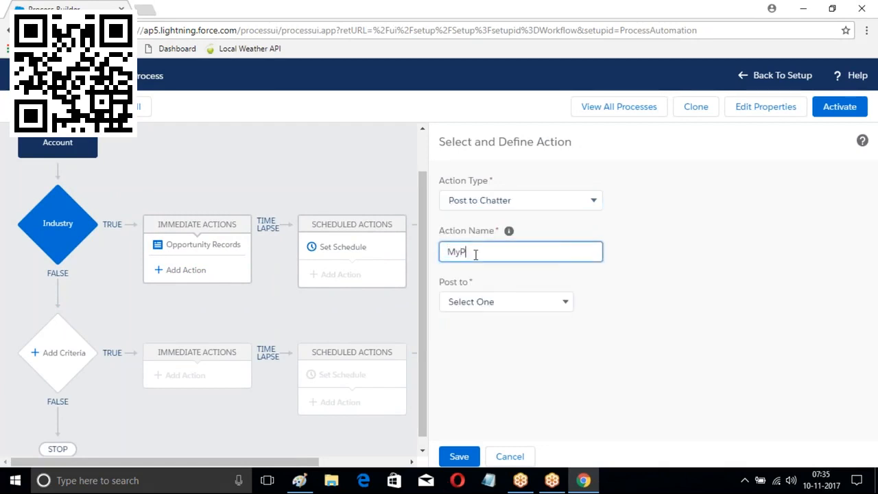
{"action": "type", "text": "ost"}
{"action": "left_click", "coordinate": [567, 302]}
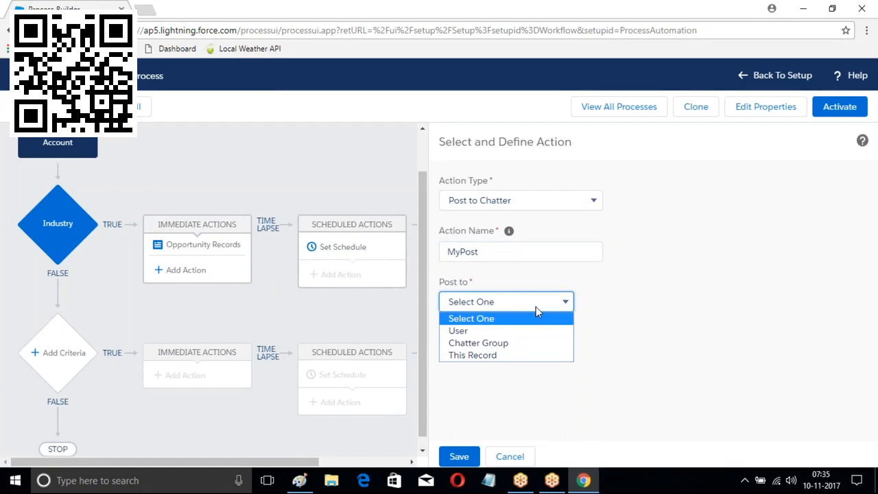
{"action": "left_click", "coordinate": [471, 332]}
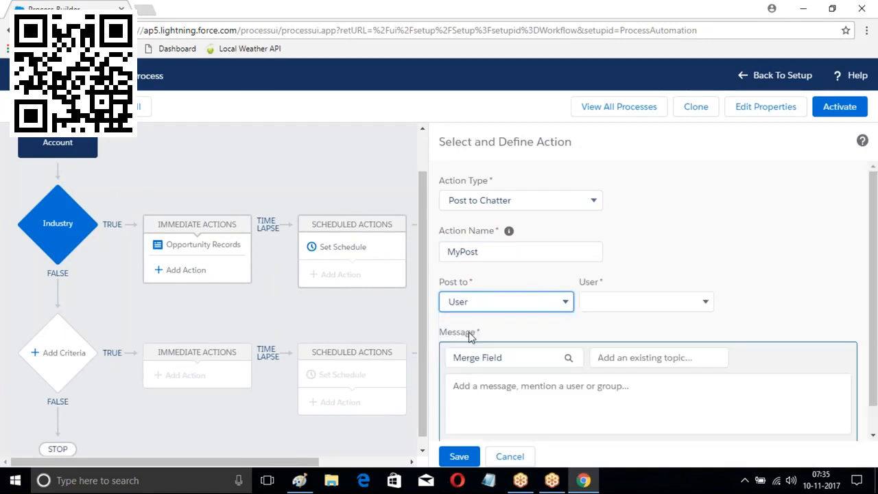
{"action": "left_click", "coordinate": [648, 302]}
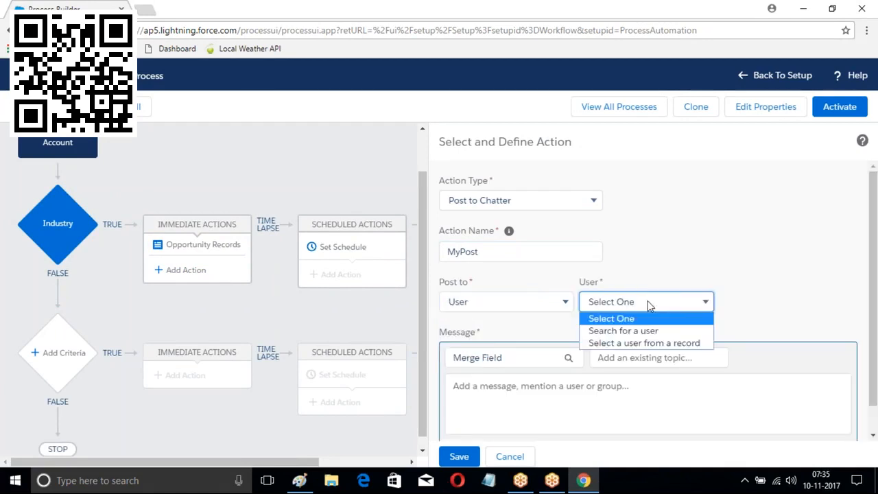
{"action": "left_click", "coordinate": [617, 331]}
{"action": "left_click", "coordinate": [754, 303]}
{"action": "type", "text": "sa"}
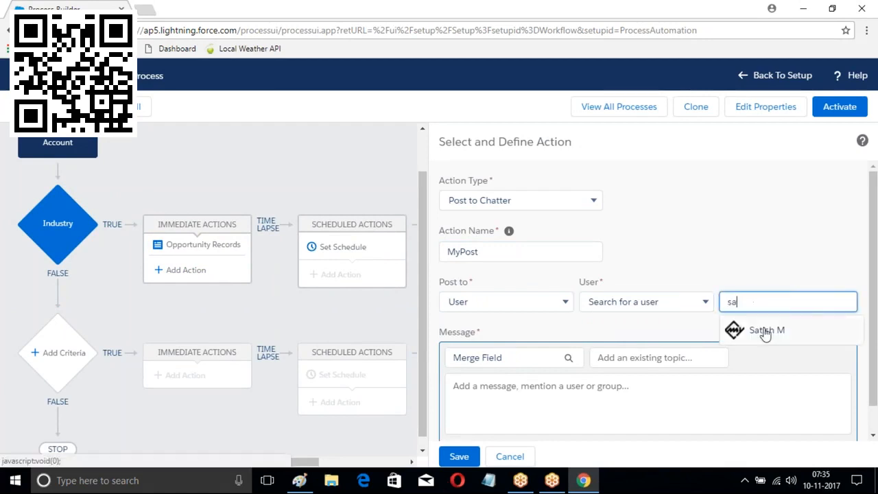
{"action": "left_click", "coordinate": [739, 331]}
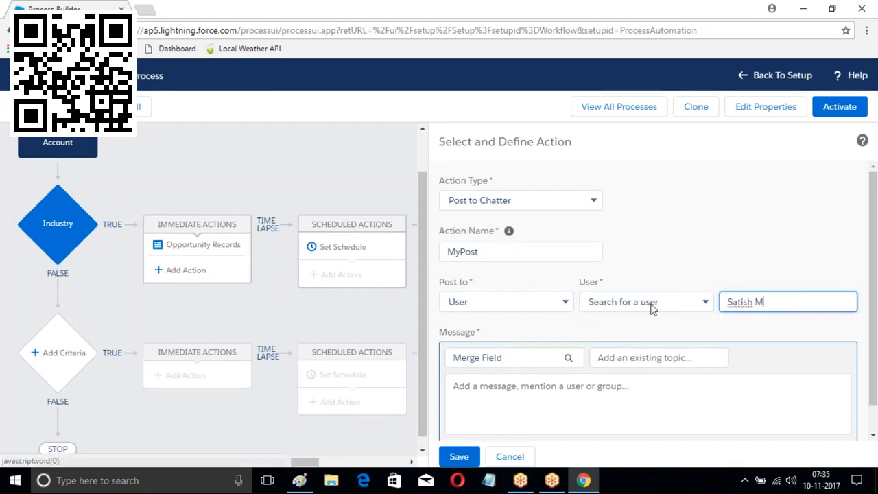
Write the message 'This is chatter message of' plus the Account Name merge field and save
{"action": "scroll", "coordinate": [633, 306], "scroll_direction": "down", "scroll_amount": 1}
{"action": "left_click", "coordinate": [603, 377]}
{"action": "type", "text": "This is chatter messae"}
{"action": "key", "text": "BackSpace"}
{"action": "type", "text": "ge of"}
{"action": "left_click", "coordinate": [569, 358]}
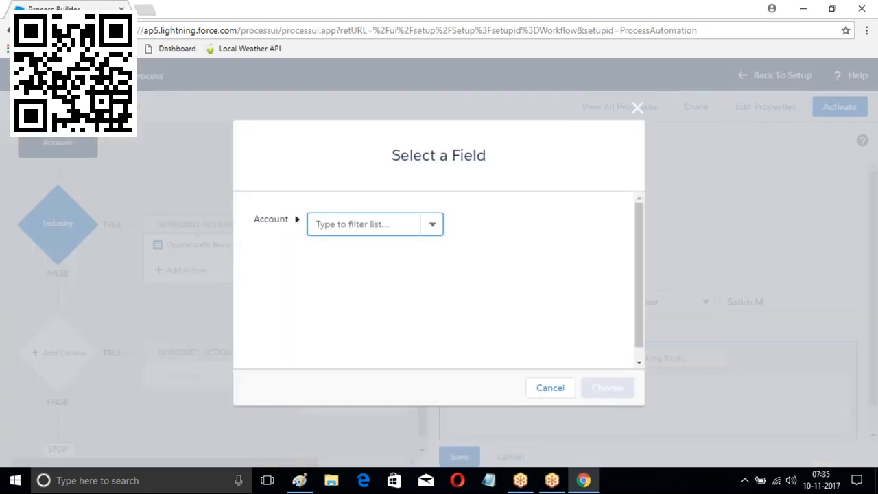
{"action": "type", "text": "Name"}
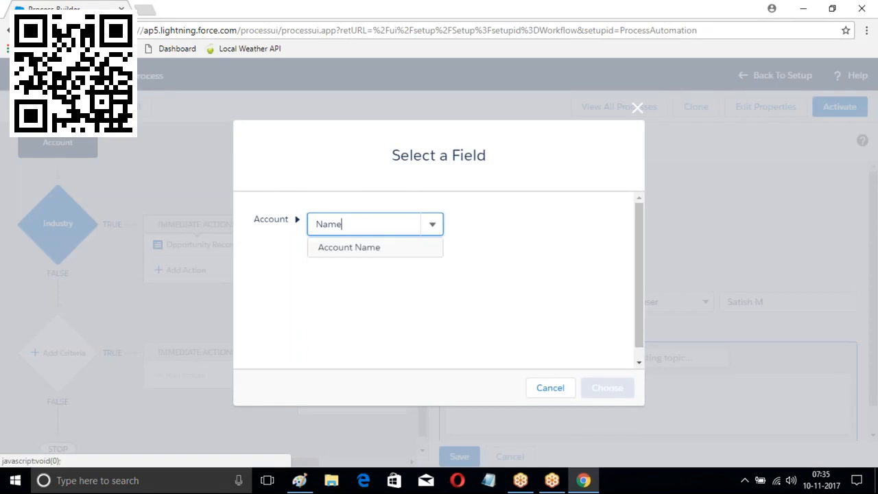
{"action": "left_click", "coordinate": [364, 247]}
{"action": "left_click", "coordinate": [608, 388]}
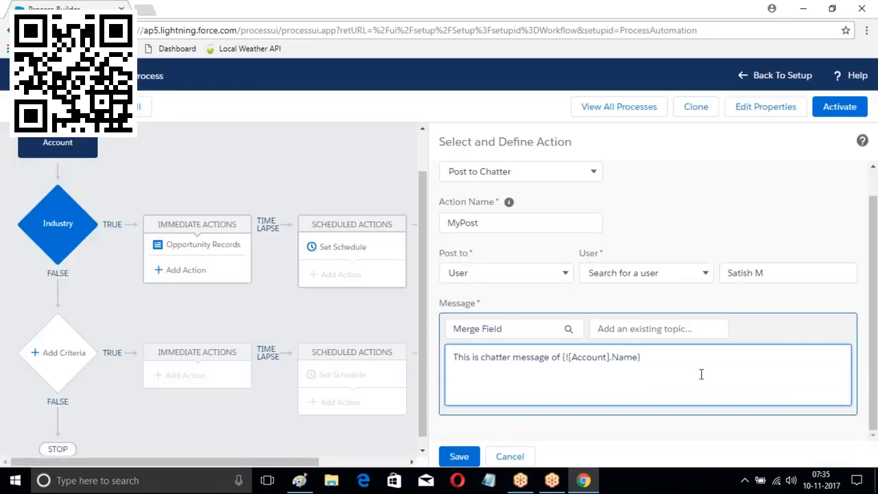
{"action": "type", "text": "c"}
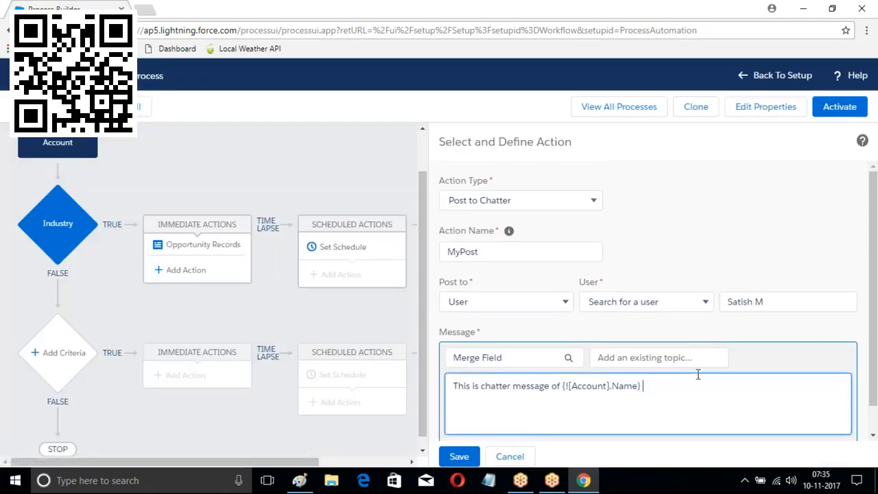
{"action": "scroll", "coordinate": [675, 386], "scroll_direction": "down", "scroll_amount": 1}
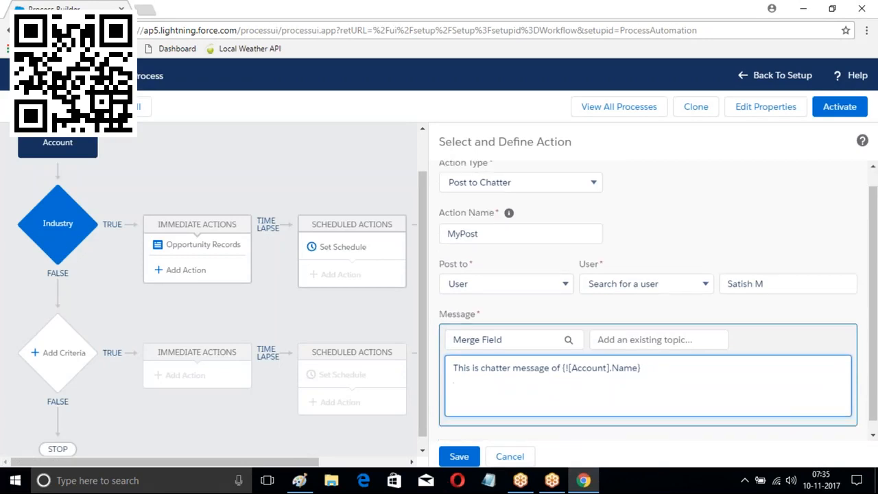
{"action": "left_click", "coordinate": [458, 457]}
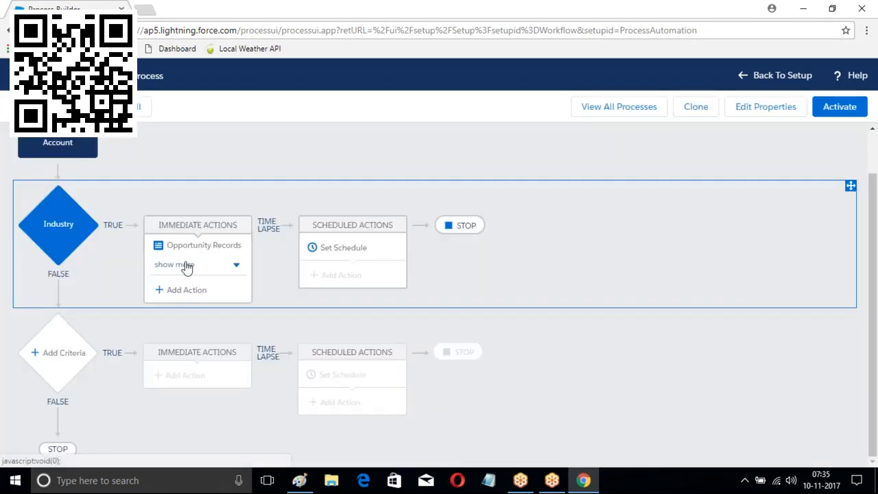
Add another action for the Industry criteria as a Quick Actions action named MyActions
{"action": "left_click", "coordinate": [182, 291]}
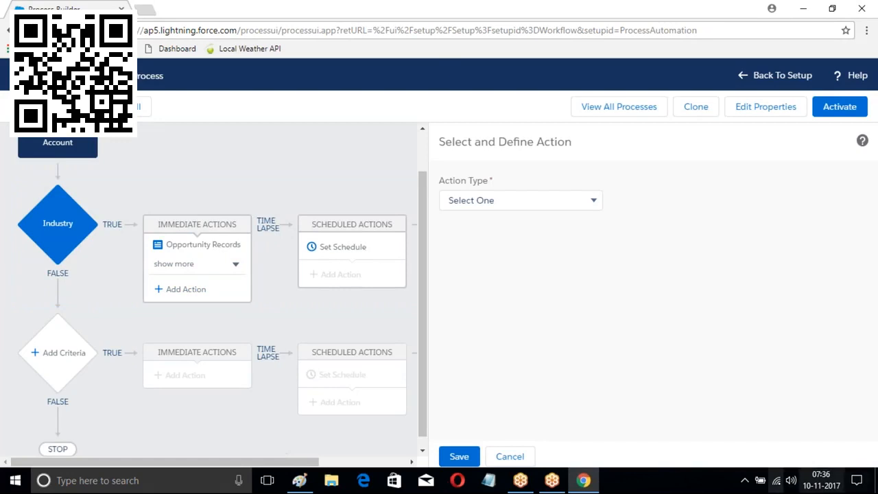
{"action": "left_click", "coordinate": [531, 201]}
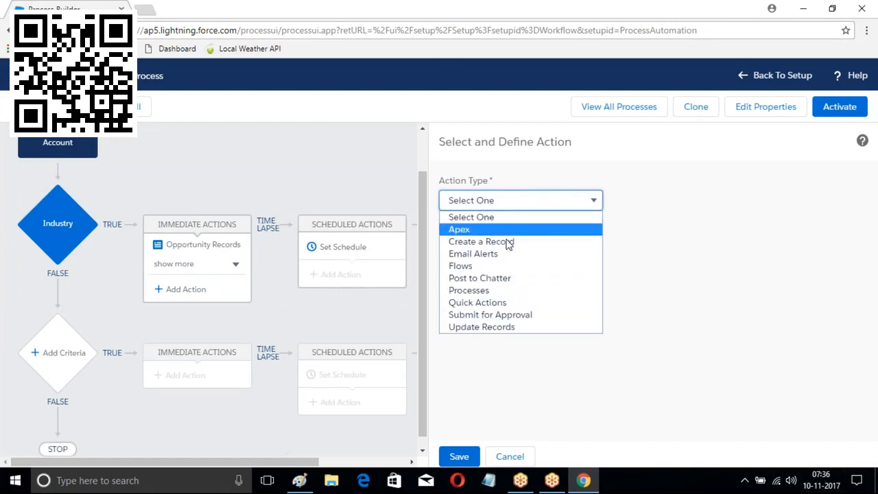
{"action": "left_click", "coordinate": [478, 306]}
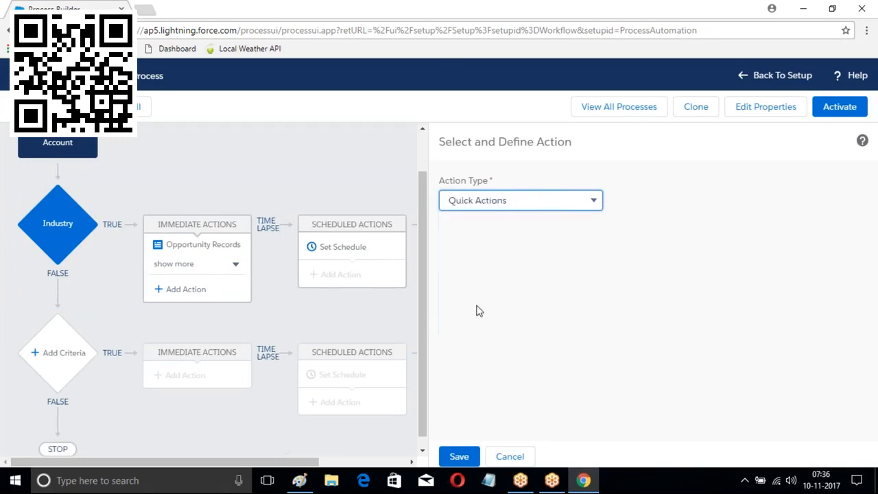
{"action": "left_click", "coordinate": [496, 255]}
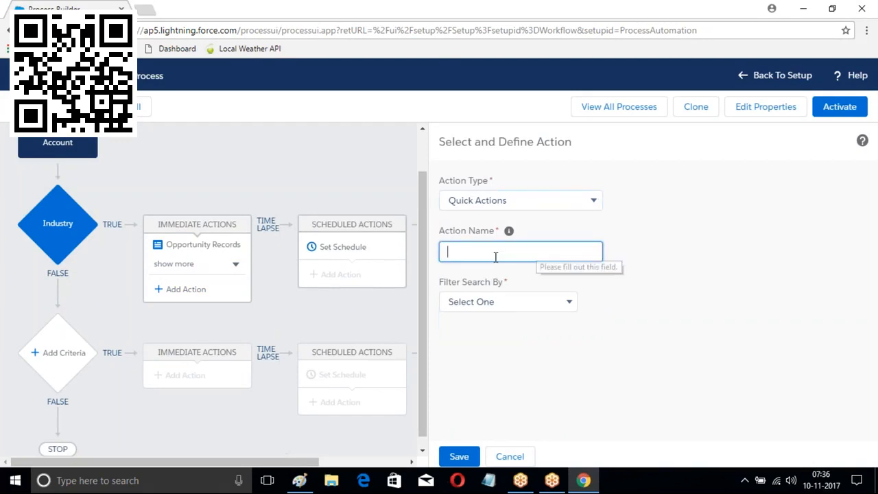
{"action": "type", "text": "MyActions"}
Filter by Global actions, choose type Log a Call and action LogACall, then save
{"action": "left_click", "coordinate": [569, 302]}
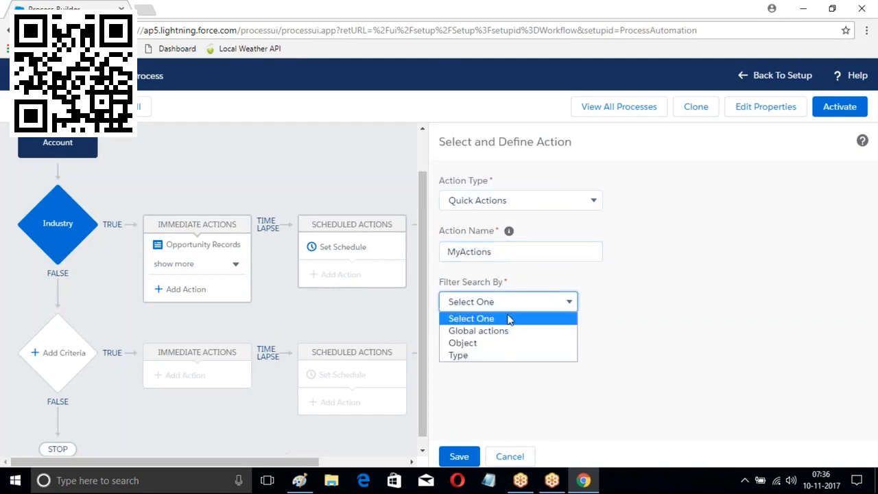
{"action": "left_click", "coordinate": [484, 344]}
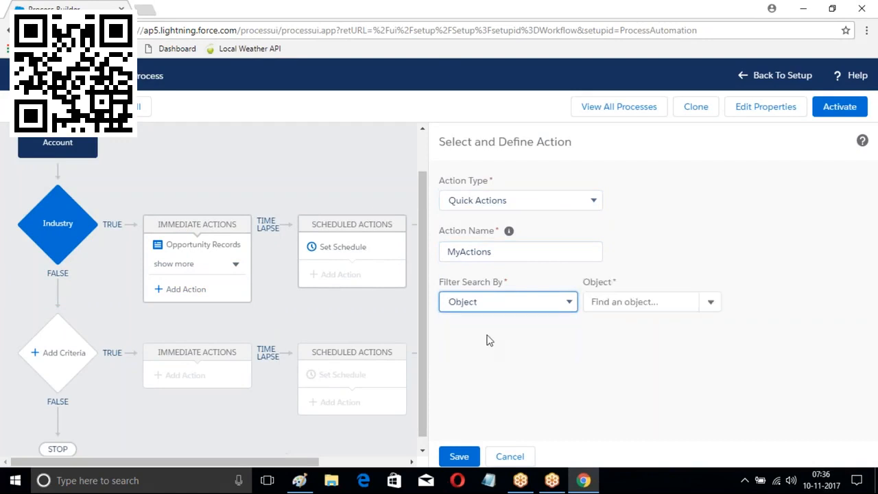
{"action": "left_click", "coordinate": [711, 304]}
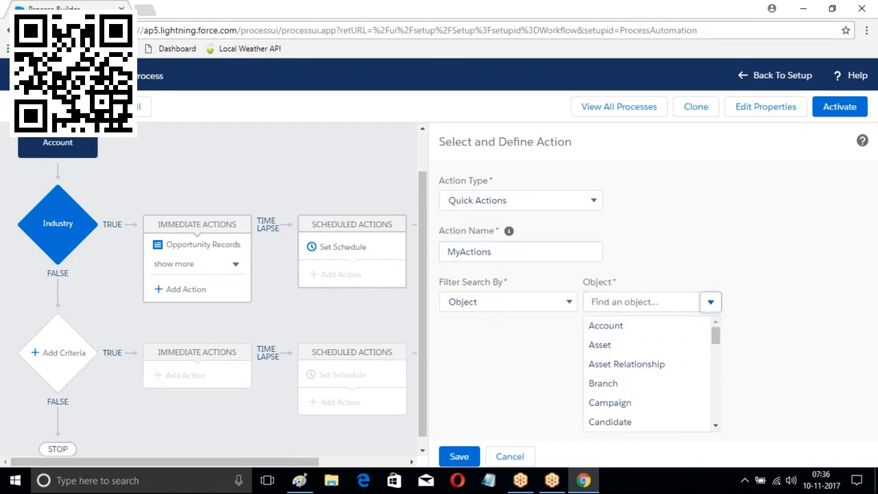
{"action": "scroll", "coordinate": [637, 367], "scroll_direction": "down", "scroll_amount": 6}
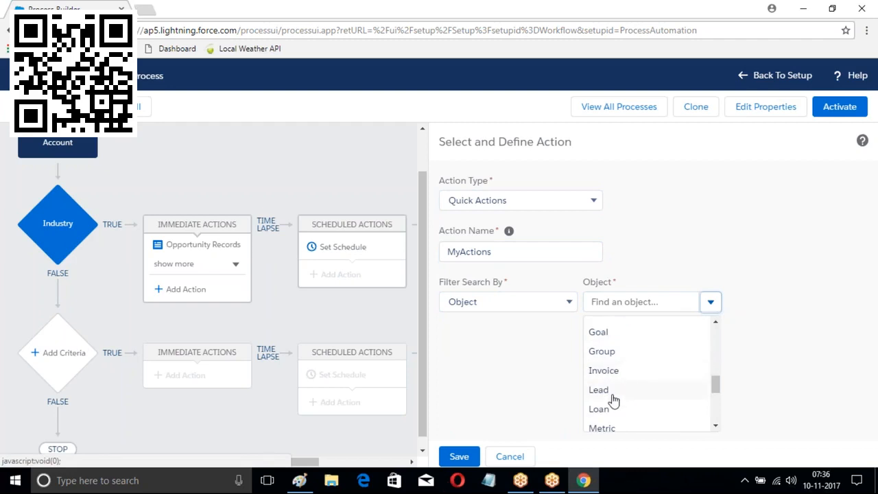
{"action": "scroll", "coordinate": [604, 357], "scroll_direction": "up", "scroll_amount": 6}
{"action": "left_click", "coordinate": [554, 302]}
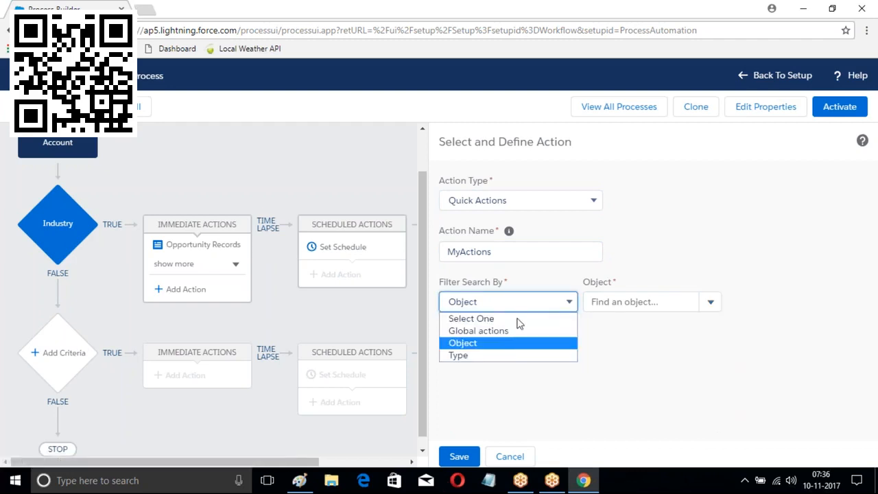
{"action": "left_click", "coordinate": [502, 332]}
{"action": "left_click", "coordinate": [666, 308]}
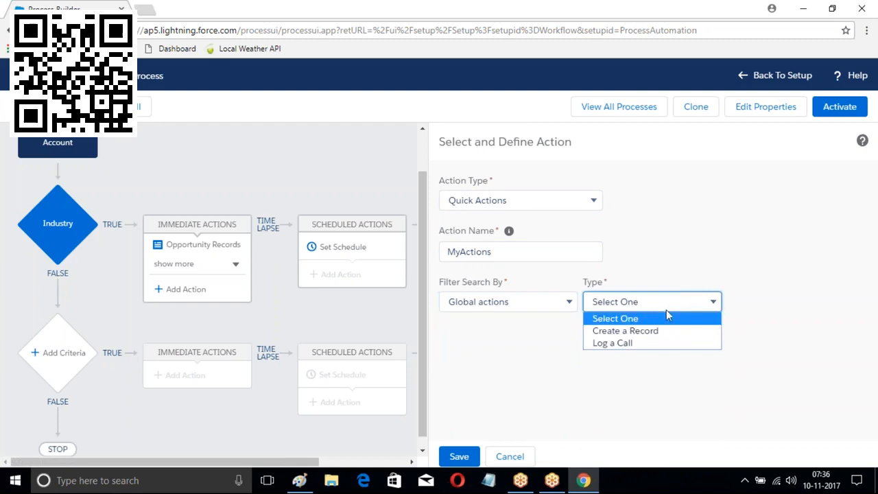
{"action": "left_click", "coordinate": [615, 343]}
{"action": "left_click", "coordinate": [743, 302]}
{"action": "left_click", "coordinate": [754, 327]}
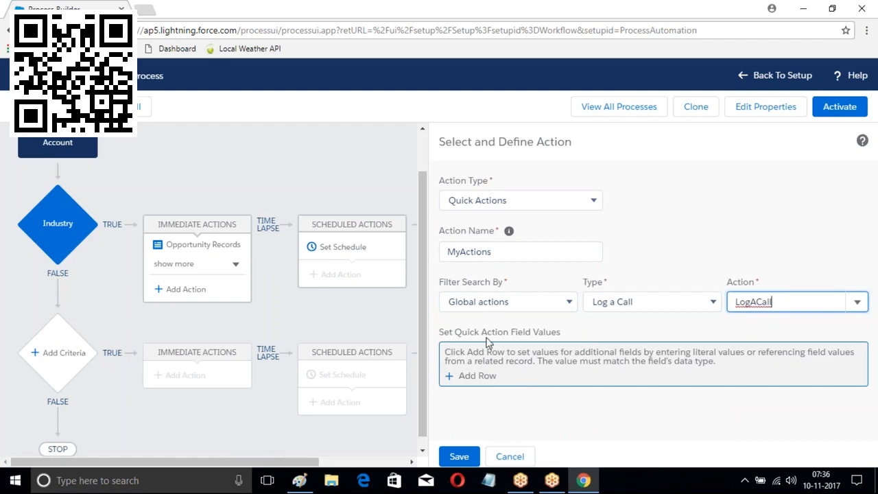
{"action": "left_click", "coordinate": [466, 459]}
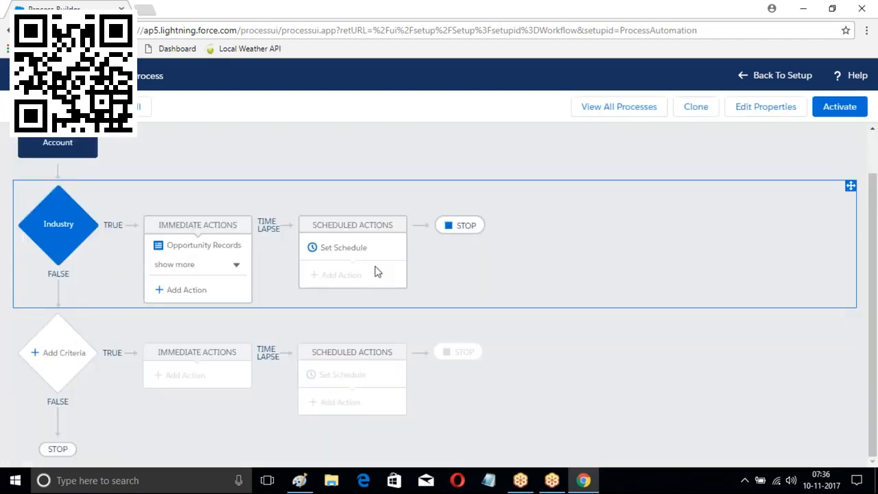
Activate the Account Process version, confirm, and go back to Setup
{"action": "left_click", "coordinate": [839, 110]}
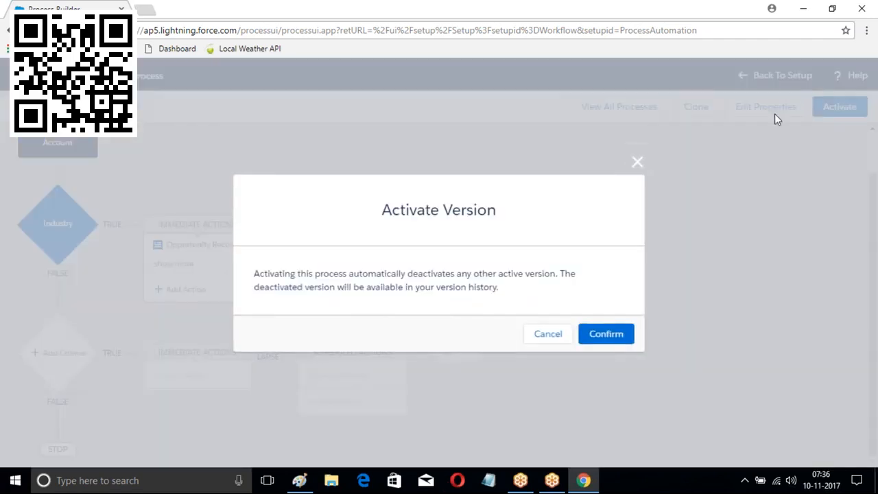
{"action": "left_click", "coordinate": [608, 334]}
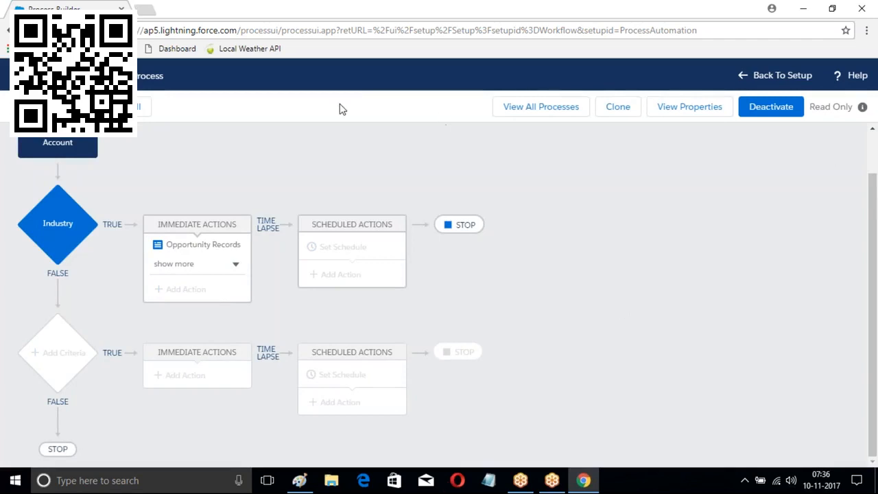
{"action": "left_click", "coordinate": [774, 77]}
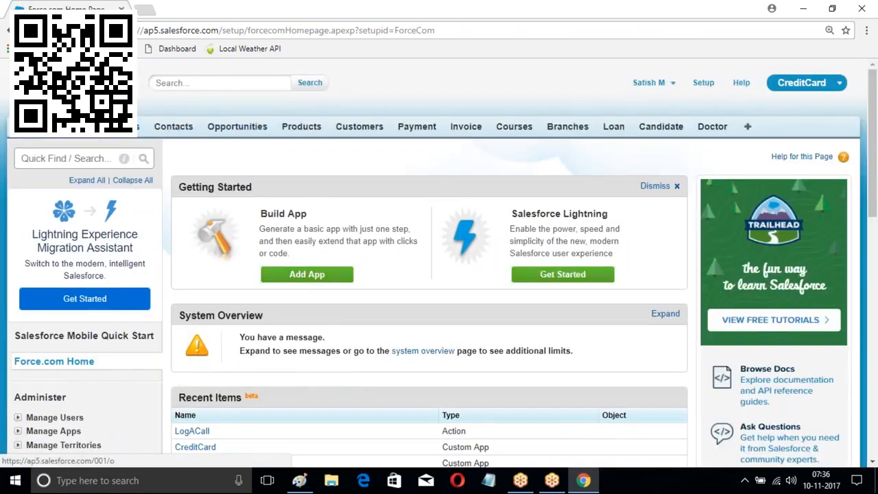
Save a new ICICI account with Industry Banking and Phone 11111
{"action": "left_click", "coordinate": [120, 126]}
{"action": "scroll", "coordinate": [396, 127], "scroll_direction": "down", "scroll_amount": 2}
{"action": "left_click", "coordinate": [392, 104]}
{"action": "scroll", "coordinate": [337, 153], "scroll_direction": "down", "scroll_amount": 1}
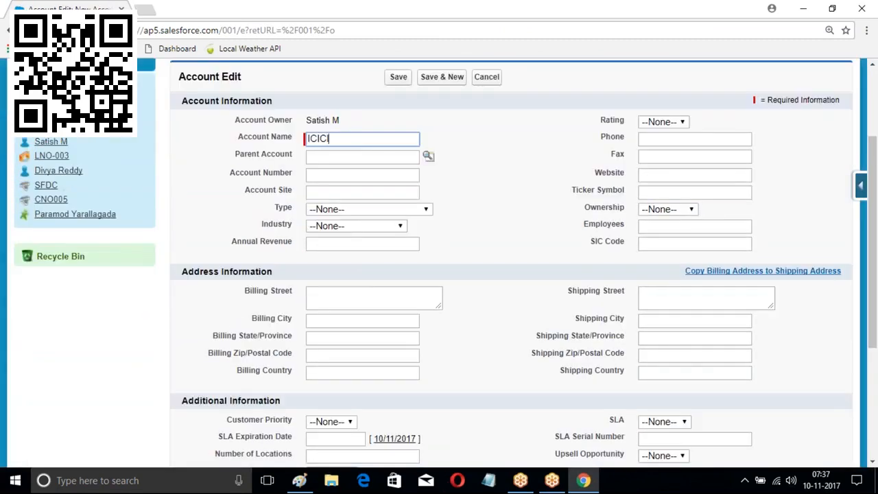
{"action": "left_click", "coordinate": [335, 226]}
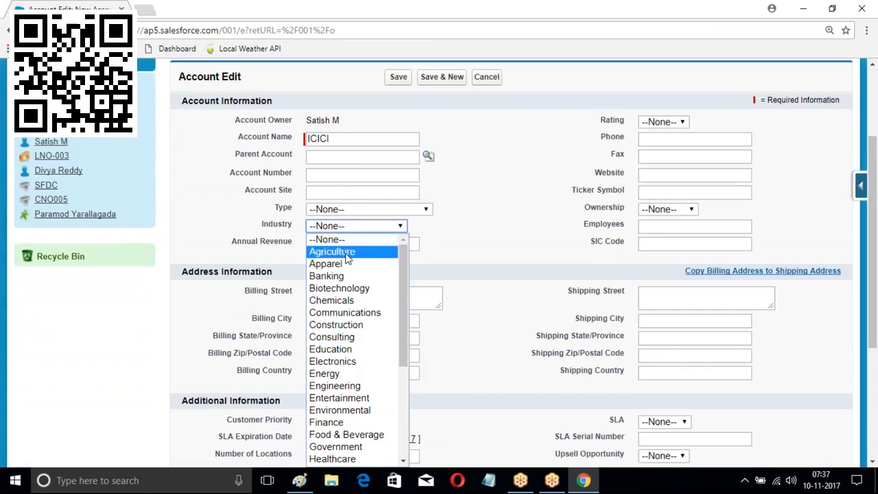
{"action": "left_click", "coordinate": [346, 277]}
{"action": "left_click", "coordinate": [643, 140]}
{"action": "type", "text": "11111"}
{"action": "key", "text": "Return"}
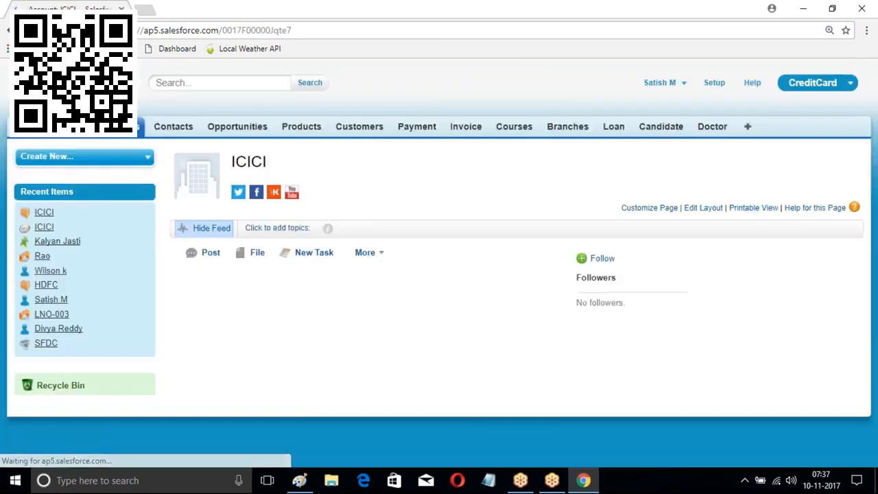
Review the saved ICICI account details and reload the account page
{"action": "scroll", "coordinate": [371, 148], "scroll_direction": "down", "scroll_amount": 3}
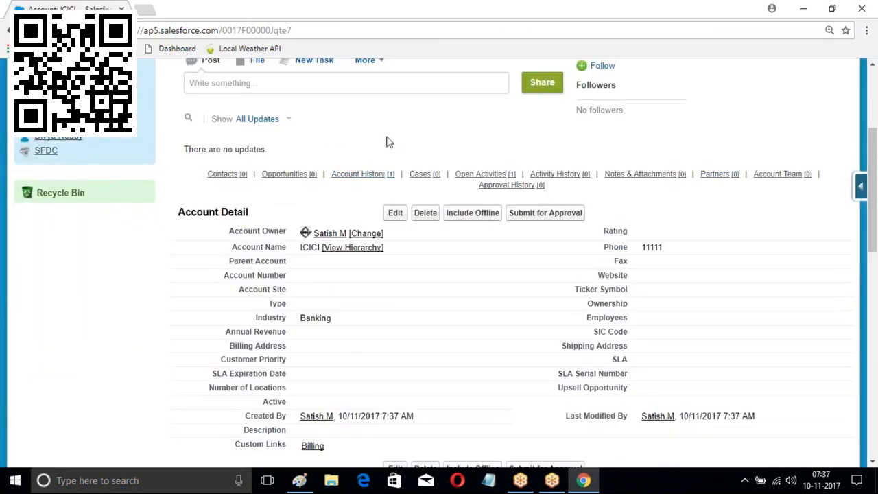
{"action": "scroll", "coordinate": [387, 137], "scroll_direction": "down", "scroll_amount": 2}
{"action": "scroll", "coordinate": [387, 137], "scroll_direction": "down", "scroll_amount": 4}
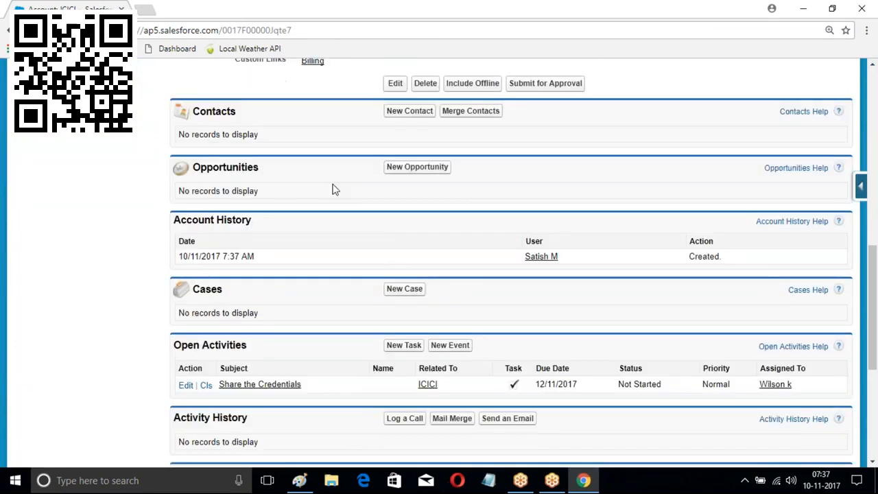
{"action": "scroll", "coordinate": [275, 157], "scroll_direction": "up", "scroll_amount": 2}
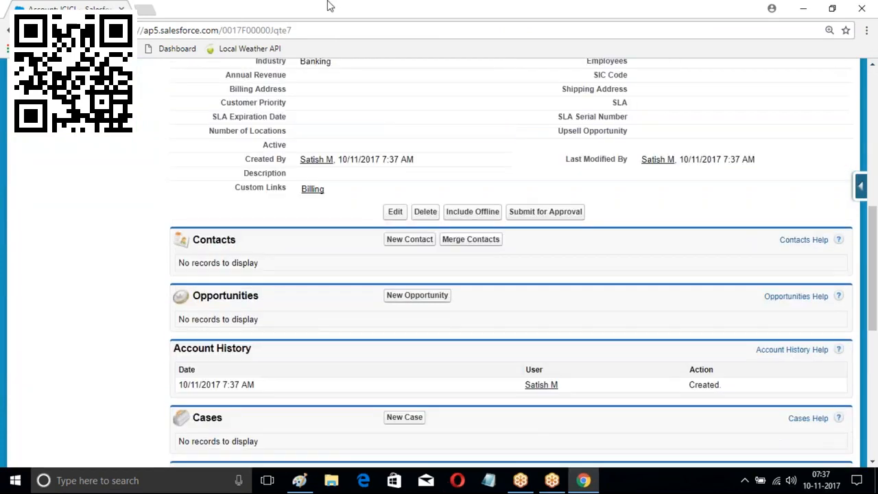
{"action": "left_click", "coordinate": [323, 36]}
{"action": "key", "text": "Return"}
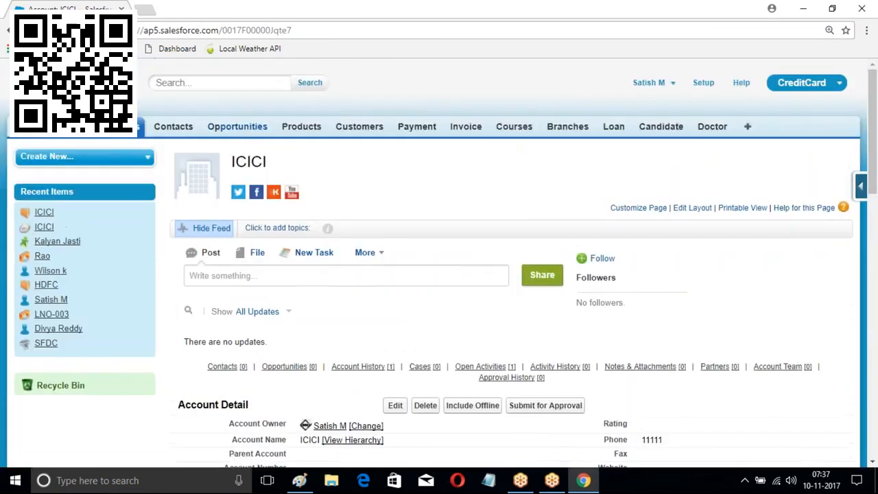
Open Opportunities in a new browser tab and view the ICICI opportunity at Prospecting
{"action": "right_click", "coordinate": [235, 128]}
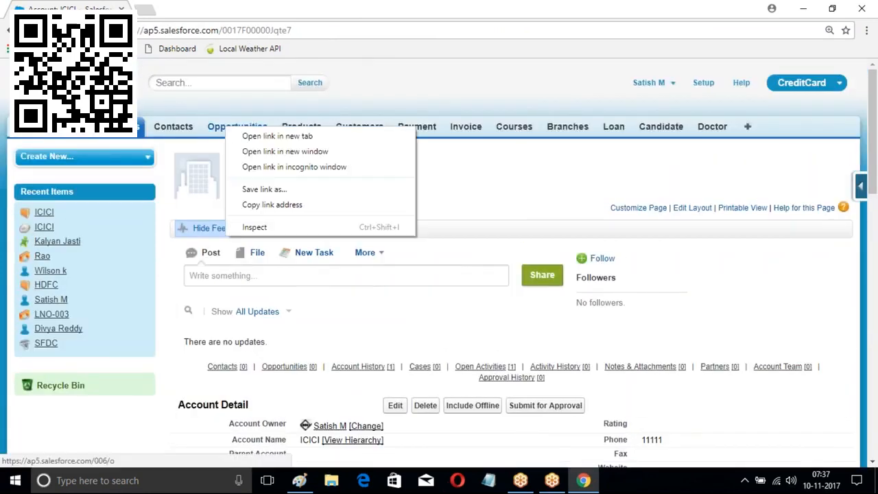
{"action": "left_click", "coordinate": [266, 136]}
{"action": "left_click", "coordinate": [206, 9]}
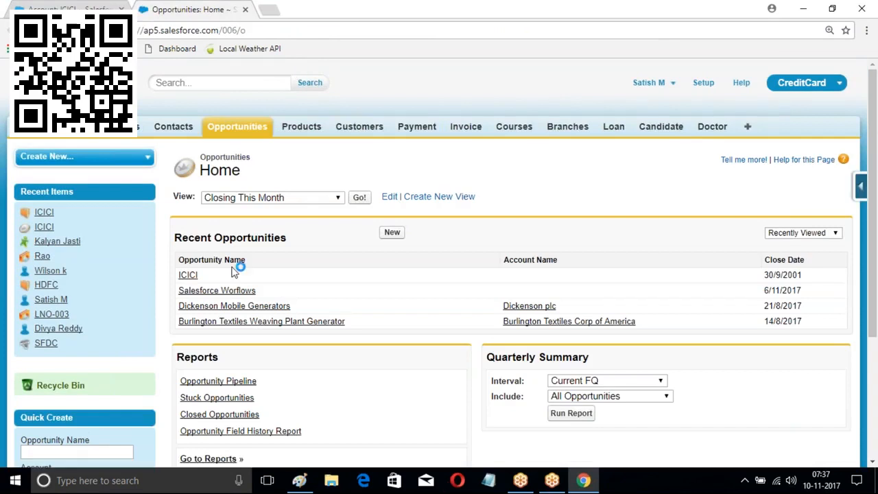
{"action": "left_click", "coordinate": [188, 276]}
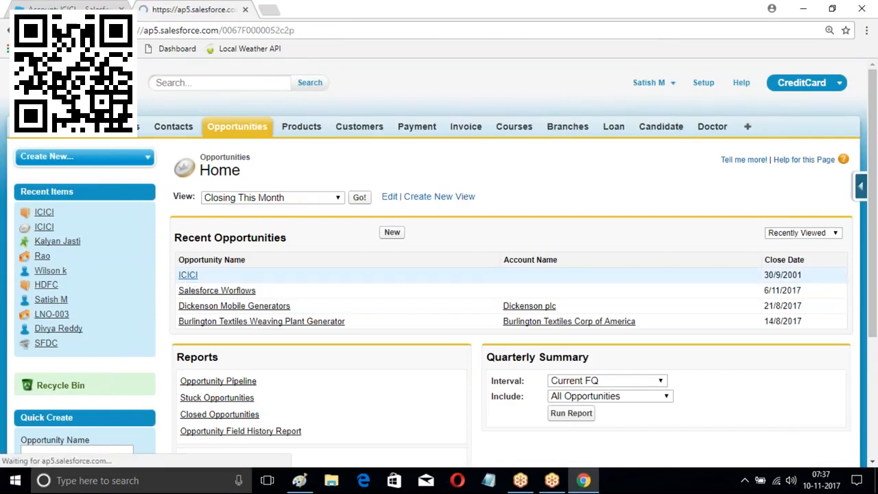
{"action": "scroll", "coordinate": [664, 230], "scroll_direction": "down", "scroll_amount": 3}
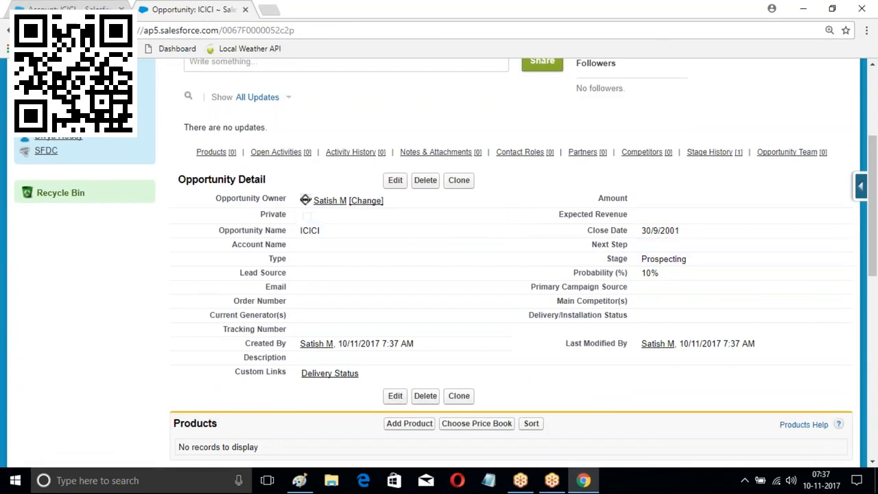
{"action": "scroll", "coordinate": [680, 235], "scroll_direction": "down", "scroll_amount": 2}
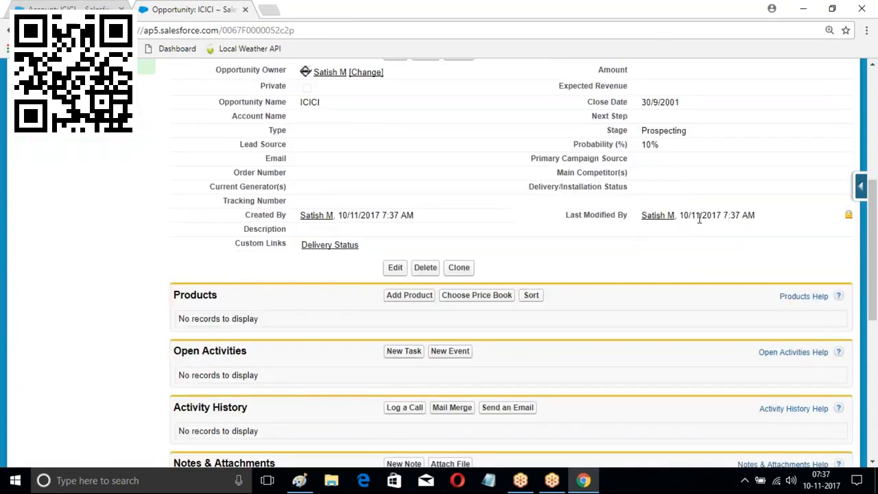
{"action": "scroll", "coordinate": [492, 243], "scroll_direction": "up", "scroll_amount": 4}
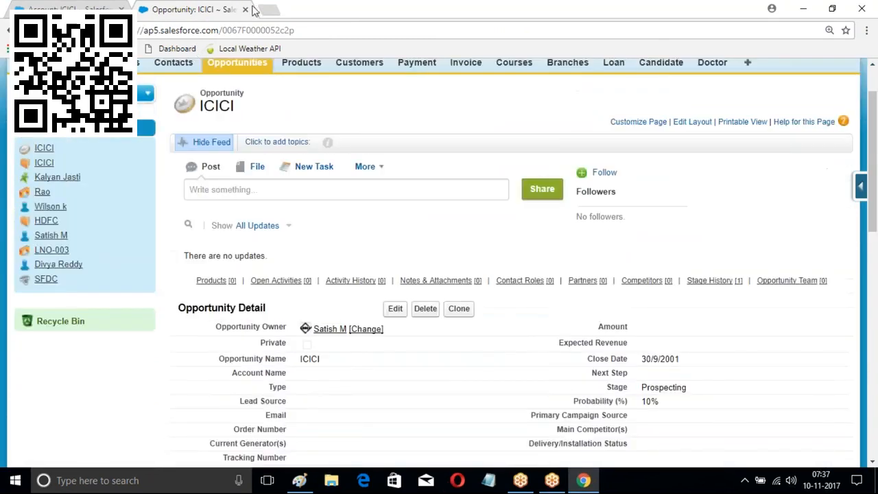
Switch back to the Account: ICICI browser tab
{"action": "left_click", "coordinate": [60, 8]}
{"action": "scroll", "coordinate": [284, 149], "scroll_direction": "down", "scroll_amount": 2}
{"action": "scroll", "coordinate": [439, 261], "scroll_direction": "up", "scroll_amount": 2}
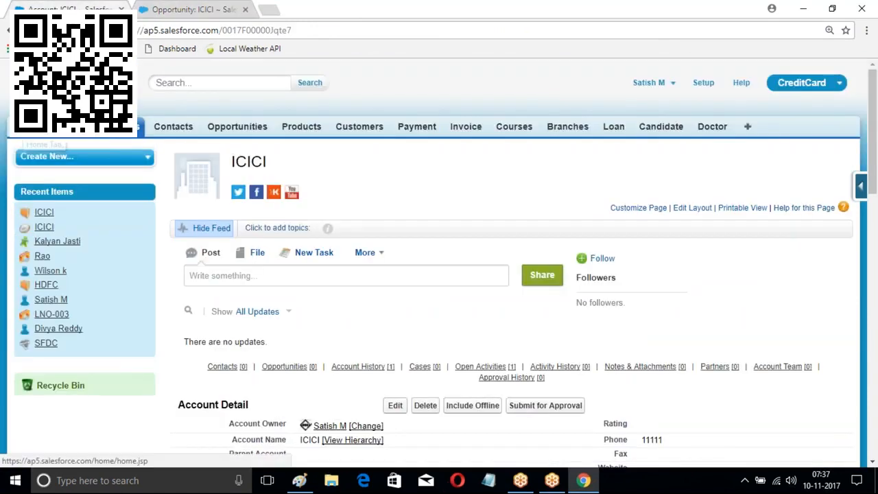
Check the Home Chatter feed, then go to Accounts Home listing ICICI first
{"action": "left_click", "coordinate": [29, 127]}
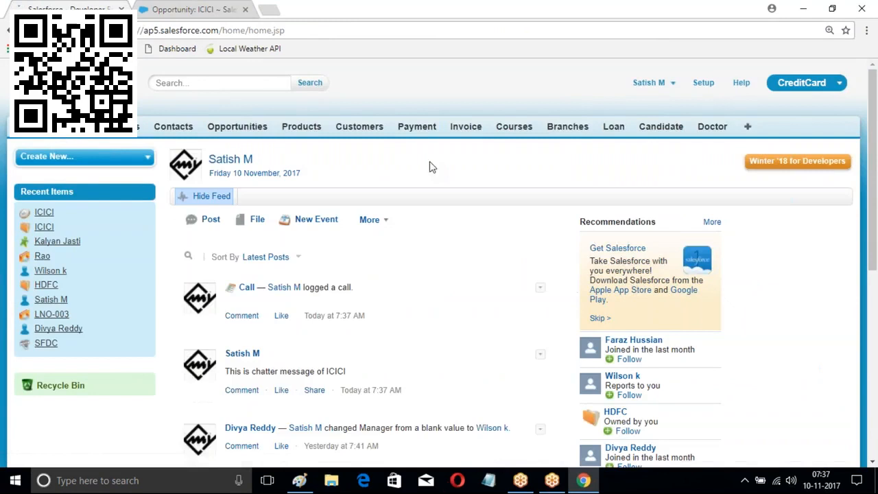
{"action": "scroll", "coordinate": [450, 183], "scroll_direction": "down", "scroll_amount": 4}
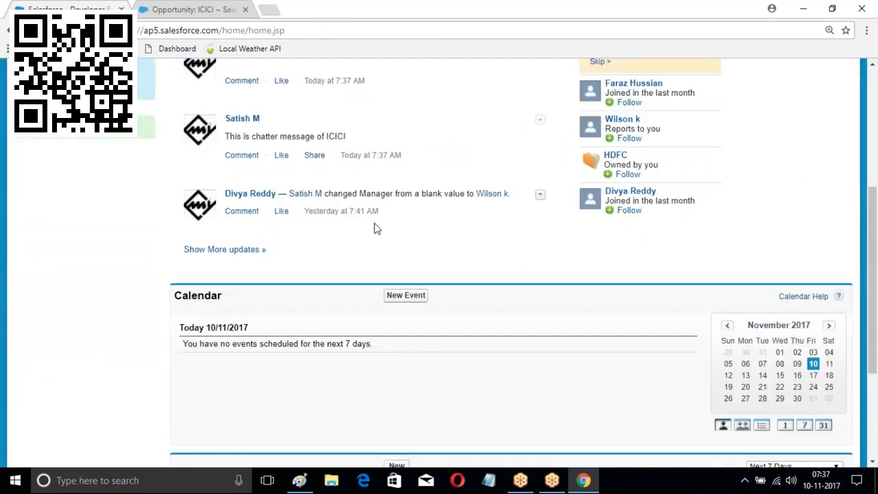
{"action": "scroll", "coordinate": [408, 176], "scroll_direction": "up", "scroll_amount": 1}
{"action": "left_click_drag", "start_coordinate": [225, 201], "coordinate": [346, 201]}
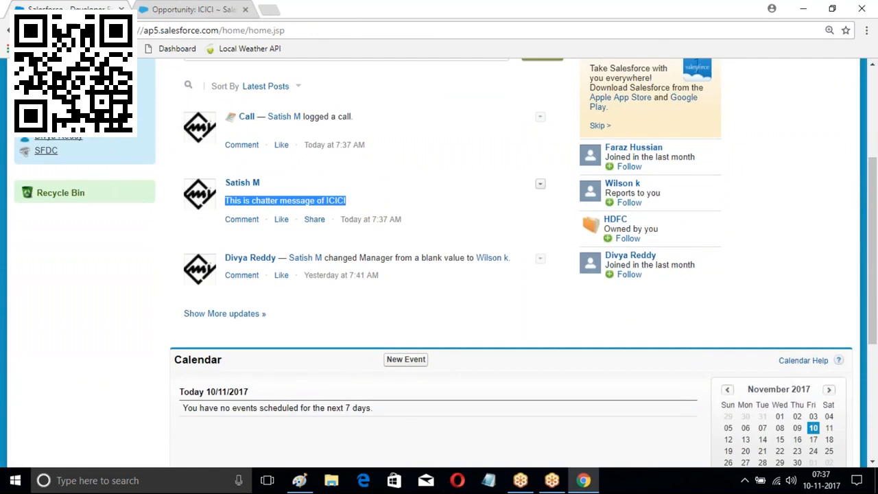
{"action": "scroll", "coordinate": [446, 200], "scroll_direction": "up", "scroll_amount": 3}
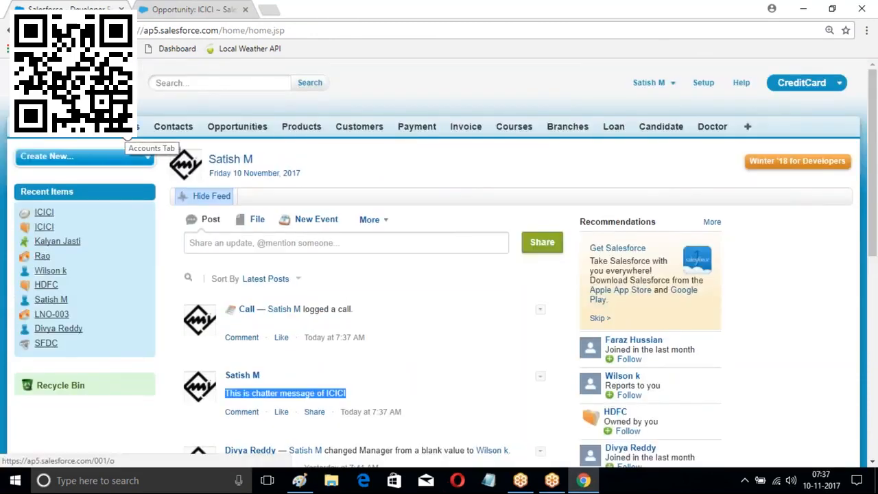
{"action": "left_click", "coordinate": [121, 126]}
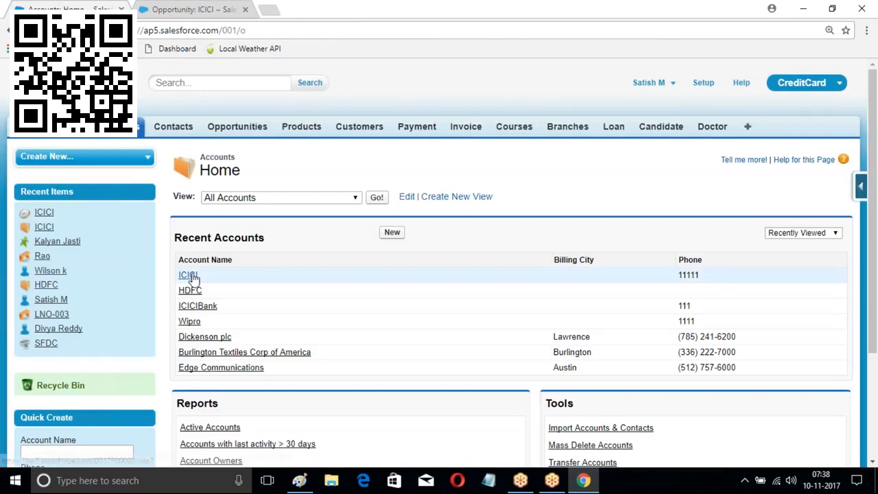
Log a call on the ICICI account with the comment 'TEst'
{"action": "left_click", "coordinate": [188, 276]}
{"action": "scroll", "coordinate": [401, 210], "scroll_direction": "down", "scroll_amount": 1}
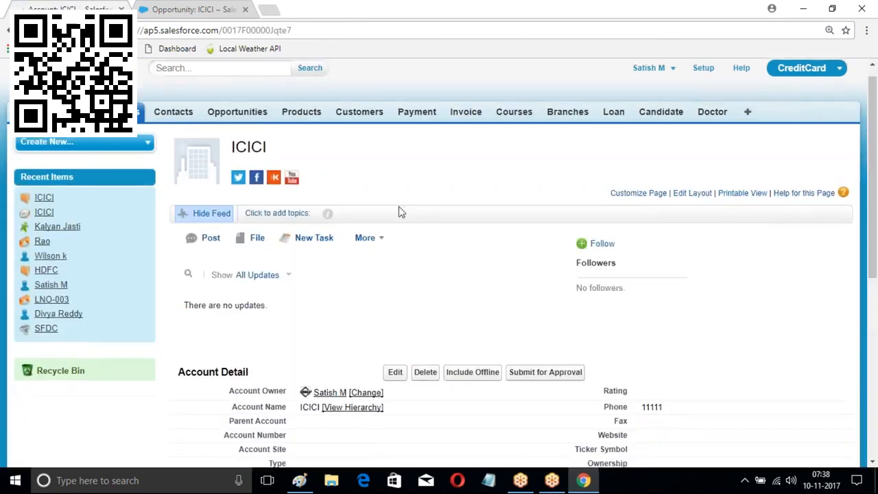
{"action": "scroll", "coordinate": [386, 238], "scroll_direction": "down", "scroll_amount": 1}
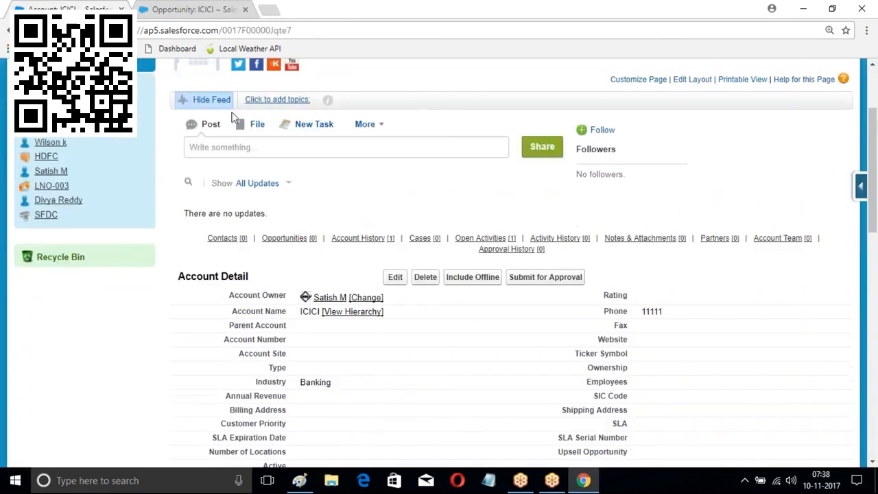
{"action": "left_click", "coordinate": [384, 134]}
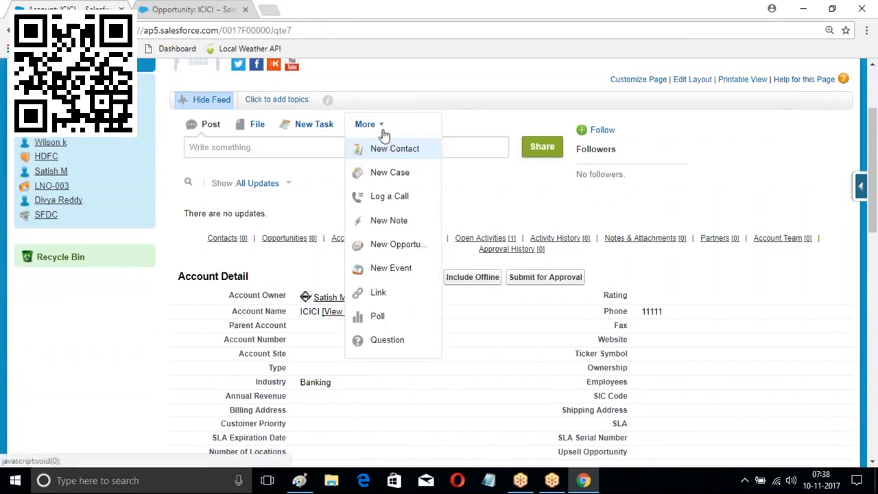
{"action": "left_click", "coordinate": [381, 199]}
{"action": "left_click", "coordinate": [402, 184]}
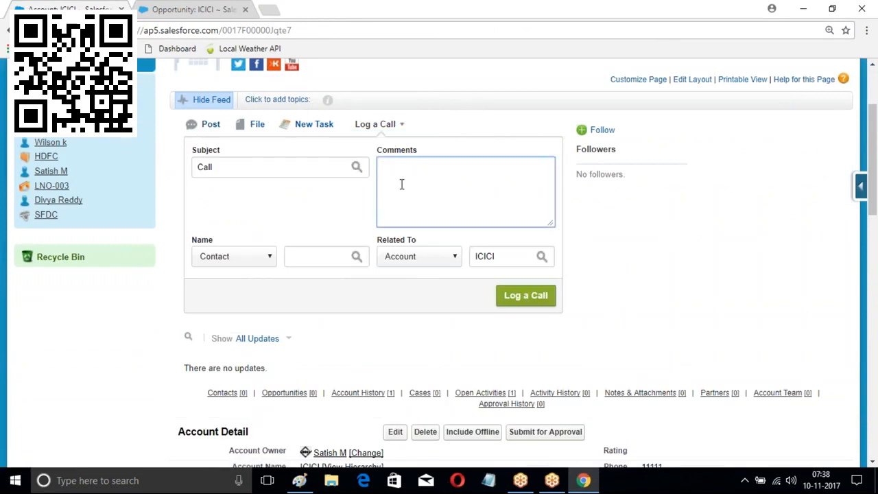
{"action": "type", "text": "TEst"}
{"action": "left_click", "coordinate": [515, 297]}
{"action": "scroll", "coordinate": [480, 302], "scroll_direction": "down", "scroll_amount": 3}
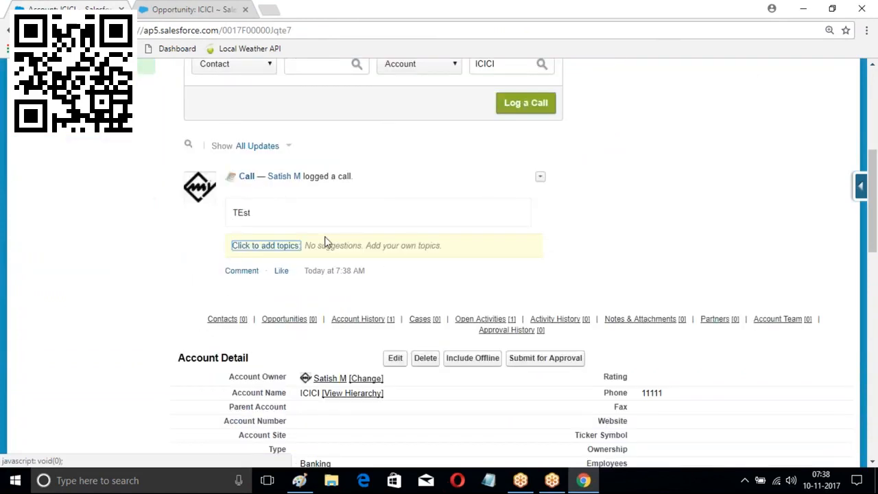
{"action": "scroll", "coordinate": [326, 243], "scroll_direction": "up", "scroll_amount": 4}
{"action": "scroll", "coordinate": [326, 243], "scroll_direction": "up", "scroll_amount": 1}
From the Home page, open the full Chatter feed with Show More
{"action": "left_click", "coordinate": [29, 137]}
{"action": "scroll", "coordinate": [324, 192], "scroll_direction": "down", "scroll_amount": 6}
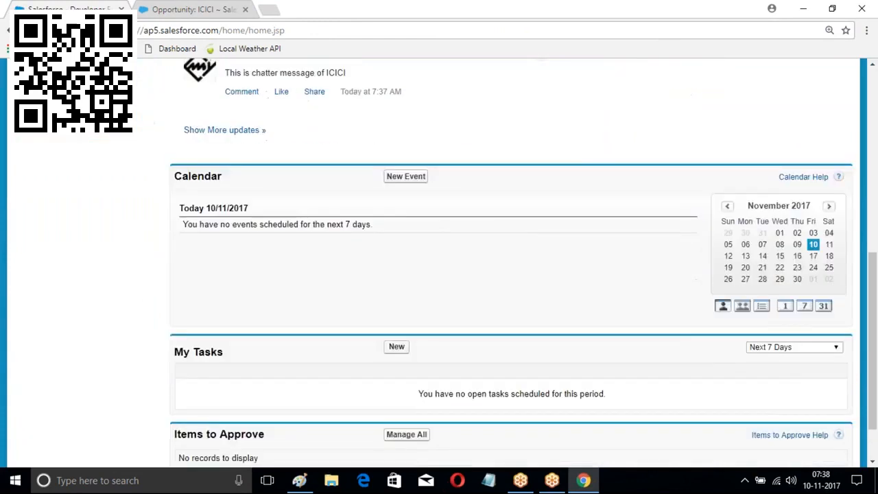
{"action": "scroll", "coordinate": [512, 261], "scroll_direction": "up", "scroll_amount": 1}
{"action": "left_click_drag", "start_coordinate": [225, 138], "coordinate": [323, 138]}
{"action": "scroll", "coordinate": [323, 137], "scroll_direction": "up", "scroll_amount": 1}
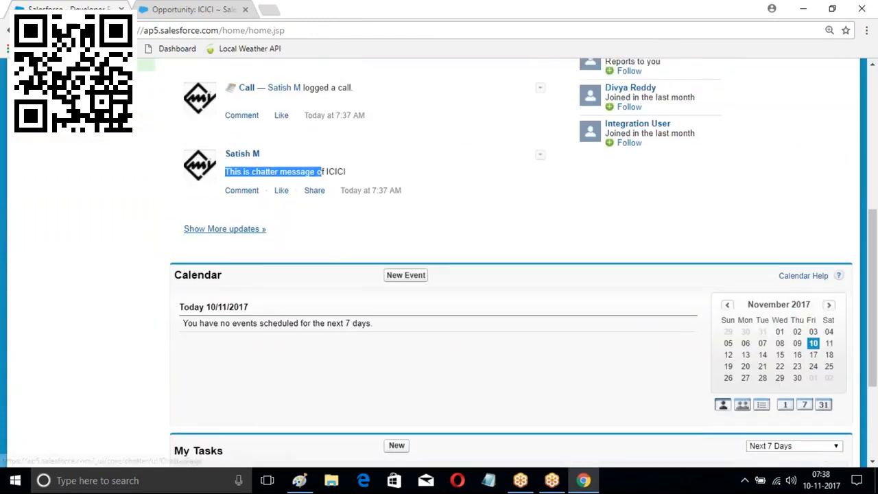
{"action": "scroll", "coordinate": [222, 327], "scroll_direction": "up", "scroll_amount": 1}
{"action": "left_click", "coordinate": [222, 324]}
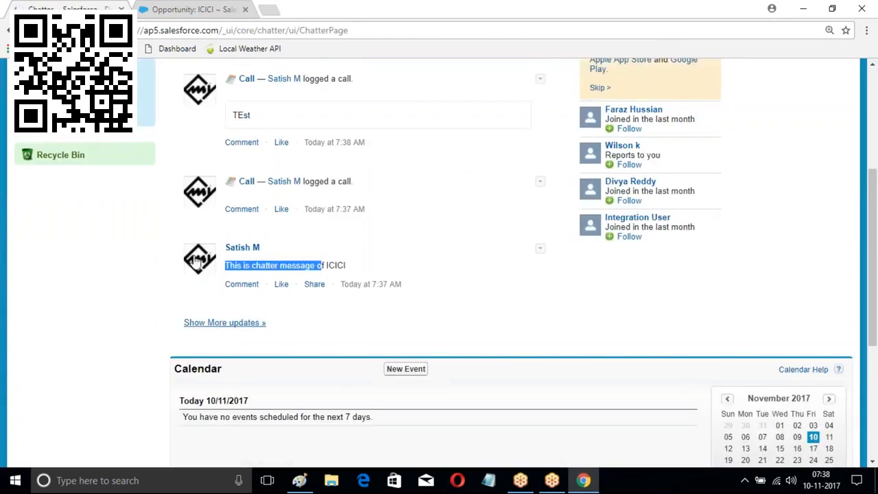
{"action": "scroll", "coordinate": [416, 214], "scroll_direction": "down", "scroll_amount": 2}
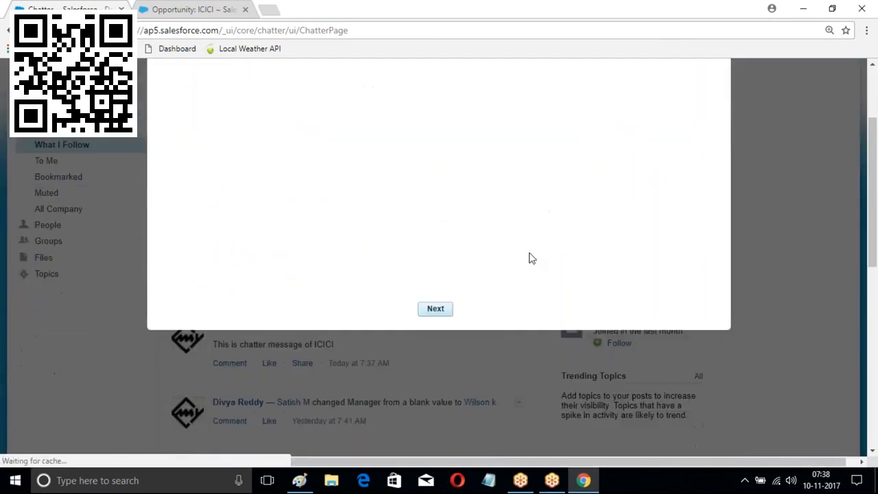
{"action": "scroll", "coordinate": [529, 258], "scroll_direction": "up", "scroll_amount": 2}
Skip the welcome tour, dismiss the groups dialog, and highlight the logged call entry
{"action": "left_click", "coordinate": [709, 94]}
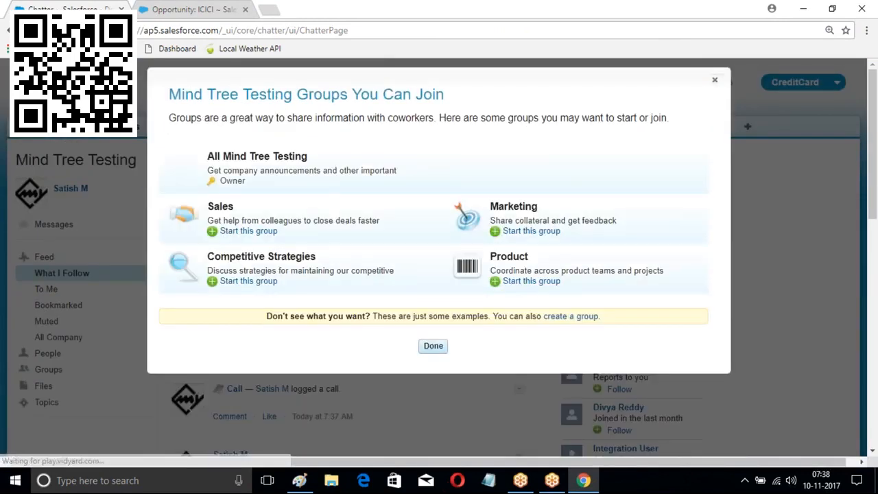
{"action": "left_click", "coordinate": [433, 346]}
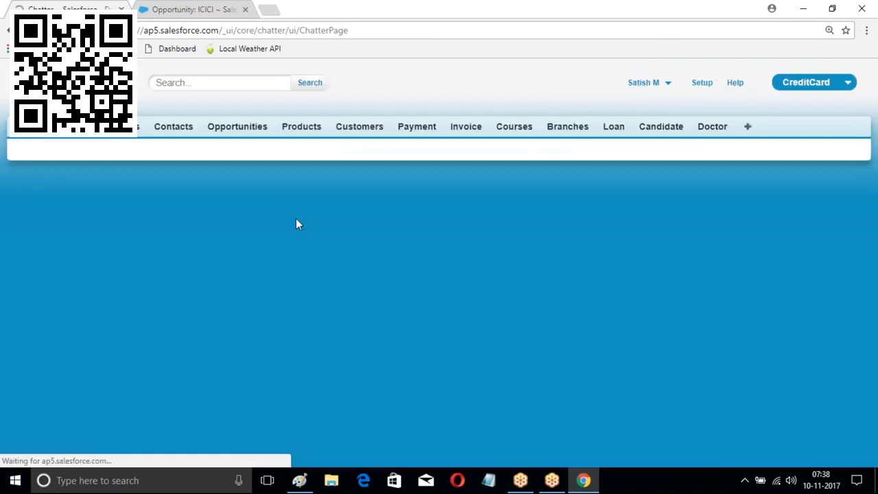
{"action": "scroll", "coordinate": [296, 218], "scroll_direction": "down", "scroll_amount": 1}
{"action": "scroll", "coordinate": [409, 235], "scroll_direction": "down", "scroll_amount": 2}
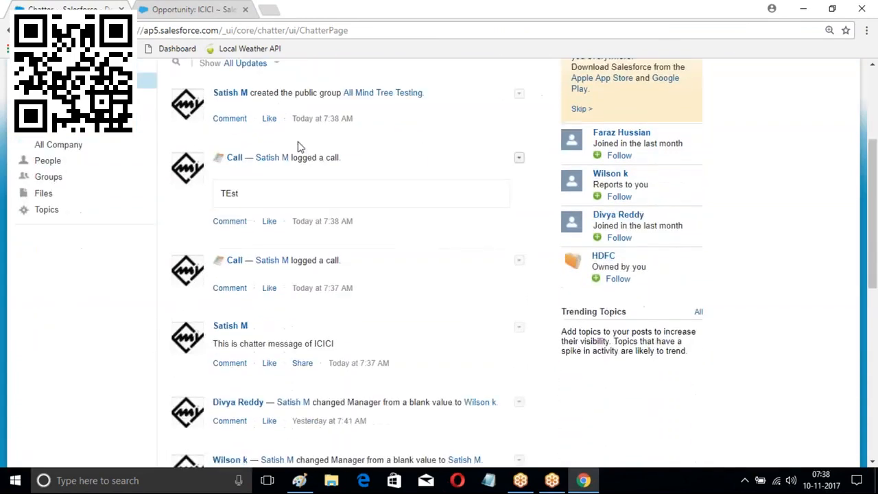
{"action": "left_click_drag", "start_coordinate": [292, 158], "coordinate": [342, 159]}
{"action": "scroll", "coordinate": [387, 267], "scroll_direction": "up", "scroll_amount": 1}
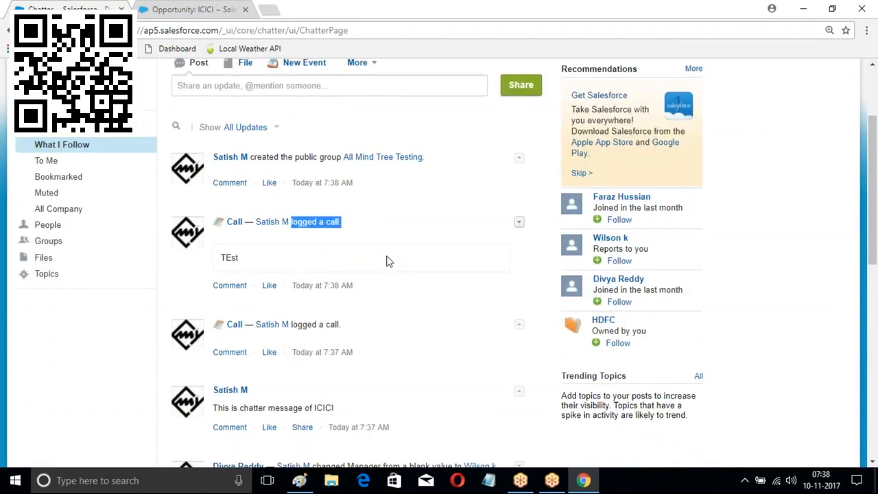
{"action": "scroll", "coordinate": [386, 260], "scroll_direction": "up", "scroll_amount": 2}
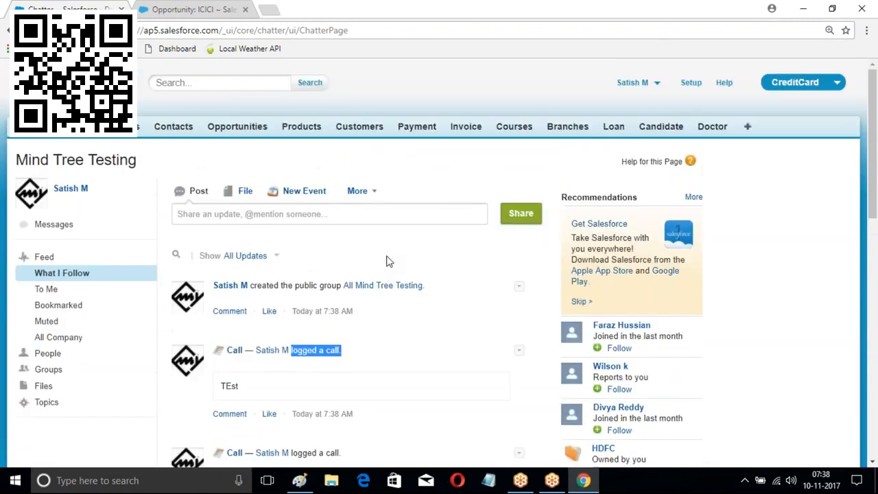
Go to Setup > Build > Create > Workflow & Approvals > Approval Processes
{"action": "left_click", "coordinate": [691, 83]}
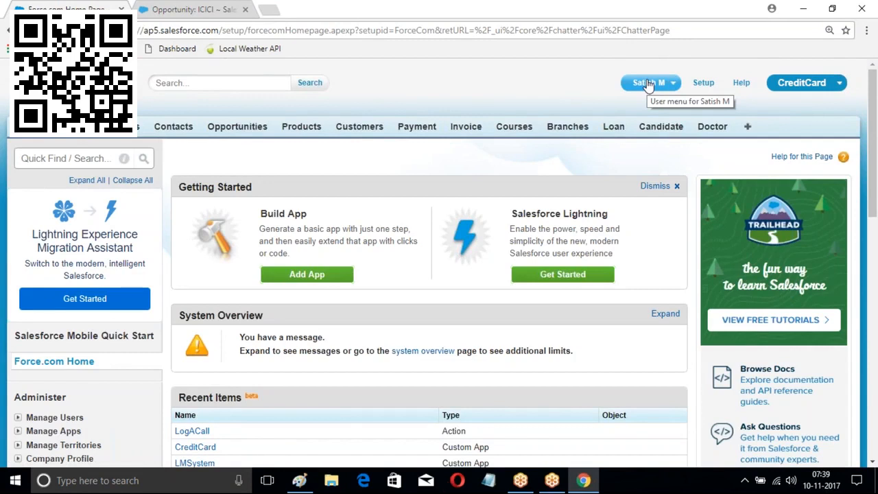
{"action": "scroll", "coordinate": [308, 198], "scroll_direction": "down", "scroll_amount": 5}
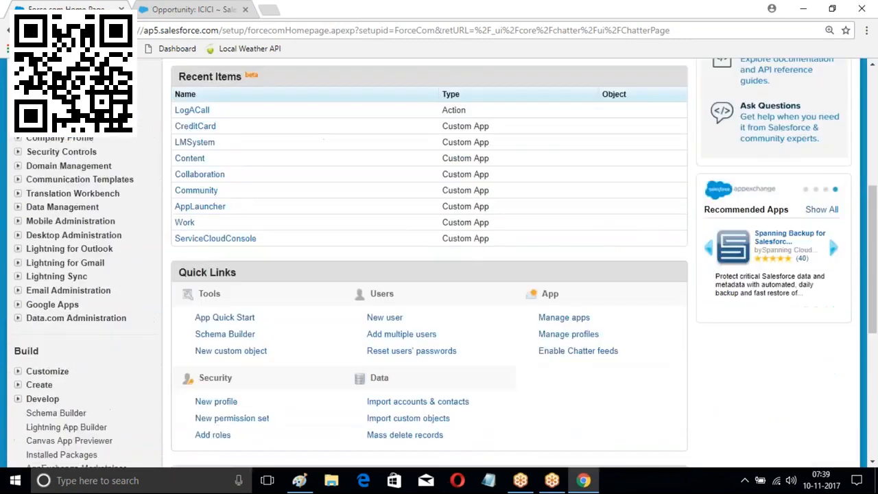
{"action": "scroll", "coordinate": [308, 198], "scroll_direction": "down", "scroll_amount": 3}
{"action": "left_click", "coordinate": [18, 192]}
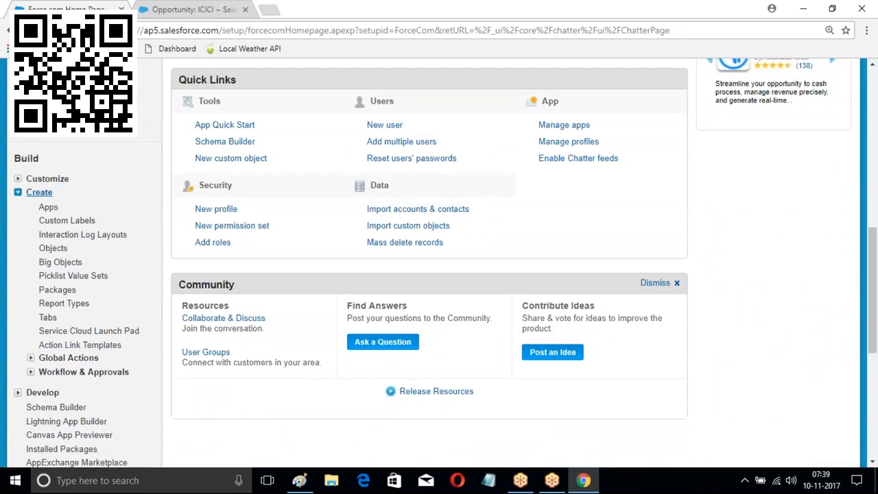
{"action": "left_click", "coordinate": [30, 371]}
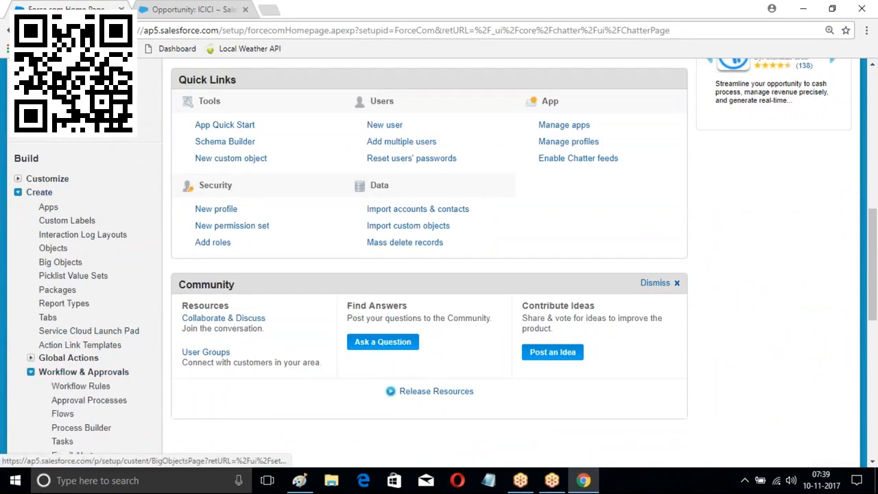
{"action": "scroll", "coordinate": [60, 262], "scroll_direction": "down", "scroll_amount": 2}
{"action": "left_click", "coordinate": [89, 271]}
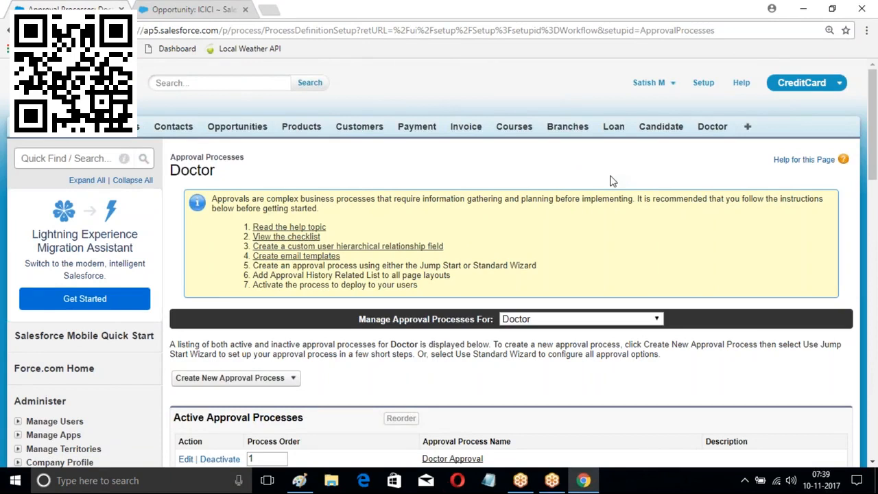
Deactivate the Doctor Approval process and reload the Approval Processes page
{"action": "scroll", "coordinate": [612, 180], "scroll_direction": "down", "scroll_amount": 3}
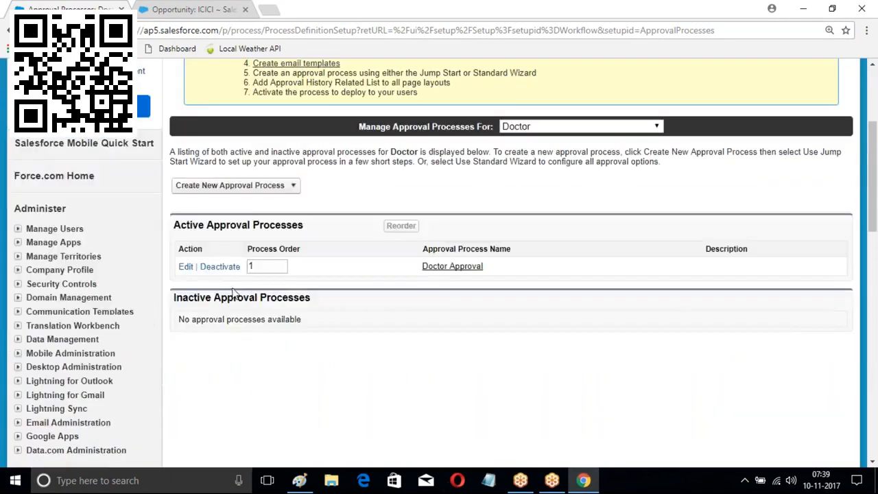
{"action": "scroll", "coordinate": [220, 139], "scroll_direction": "down", "scroll_amount": 3}
{"action": "scroll", "coordinate": [215, 144], "scroll_direction": "up", "scroll_amount": 1}
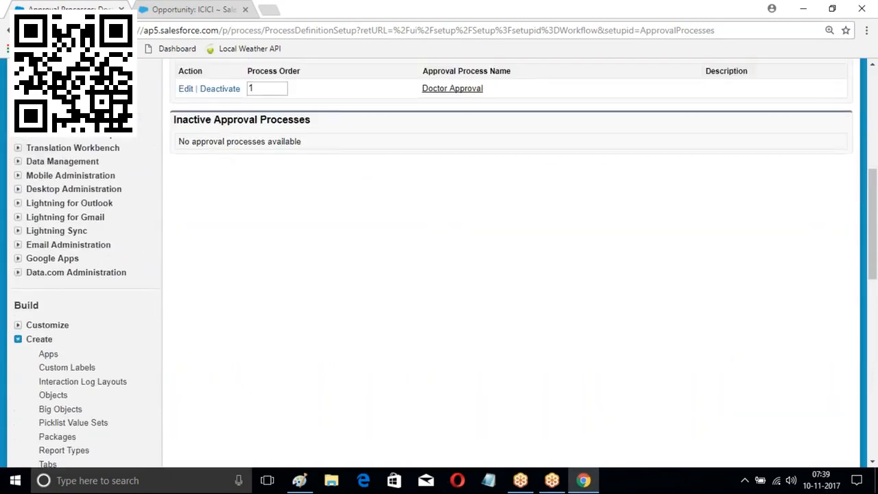
{"action": "left_click", "coordinate": [219, 138]}
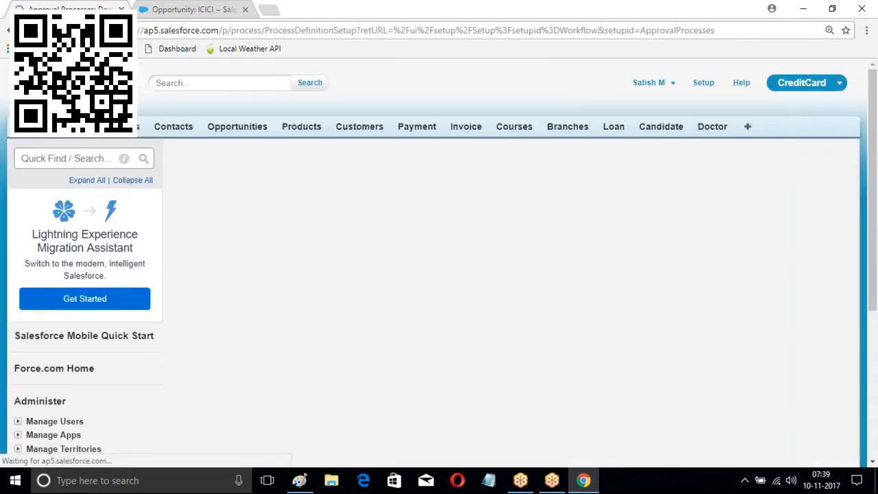
{"action": "scroll", "coordinate": [114, 259], "scroll_direction": "down", "scroll_amount": 3}
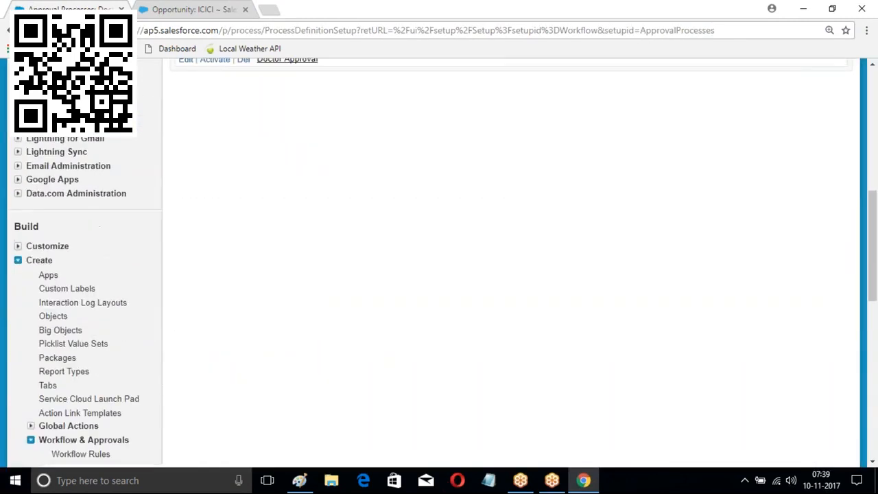
{"action": "scroll", "coordinate": [125, 279], "scroll_direction": "down", "scroll_amount": 3}
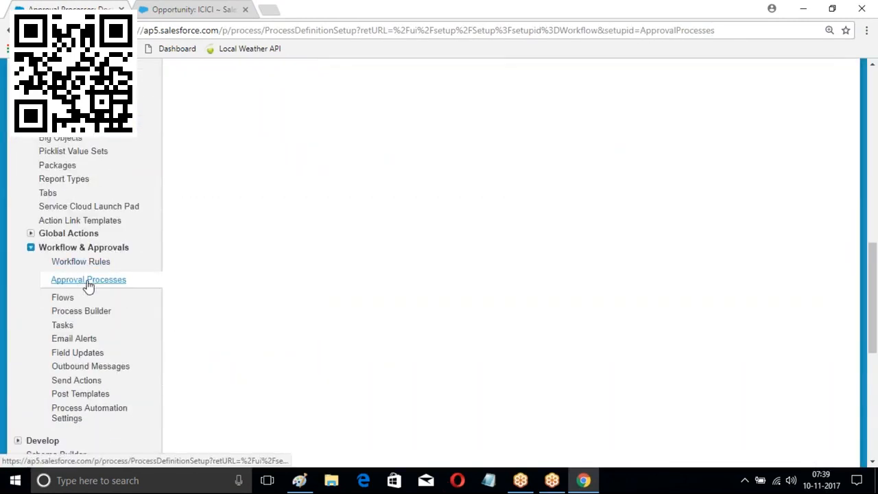
{"action": "left_click", "coordinate": [114, 280]}
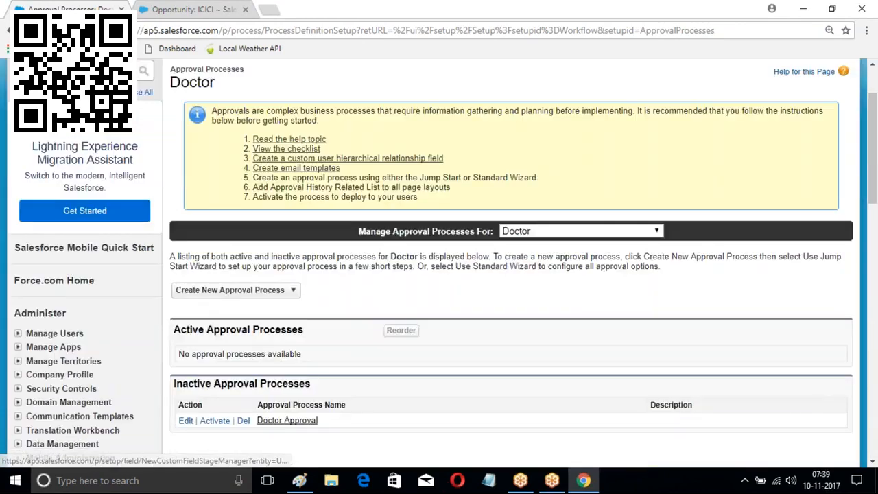
{"action": "scroll", "coordinate": [546, 274], "scroll_direction": "down", "scroll_amount": 2}
Switch Manage Approval Processes For to the Opportunity object
{"action": "left_click", "coordinate": [546, 191]}
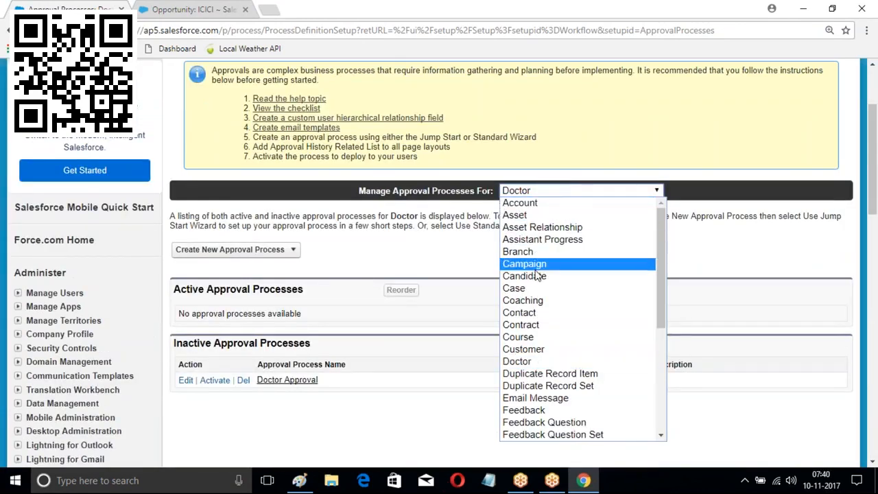
{"action": "scroll", "coordinate": [542, 259], "scroll_direction": "down", "scroll_amount": 3}
{"action": "scroll", "coordinate": [542, 258], "scroll_direction": "up", "scroll_amount": 3}
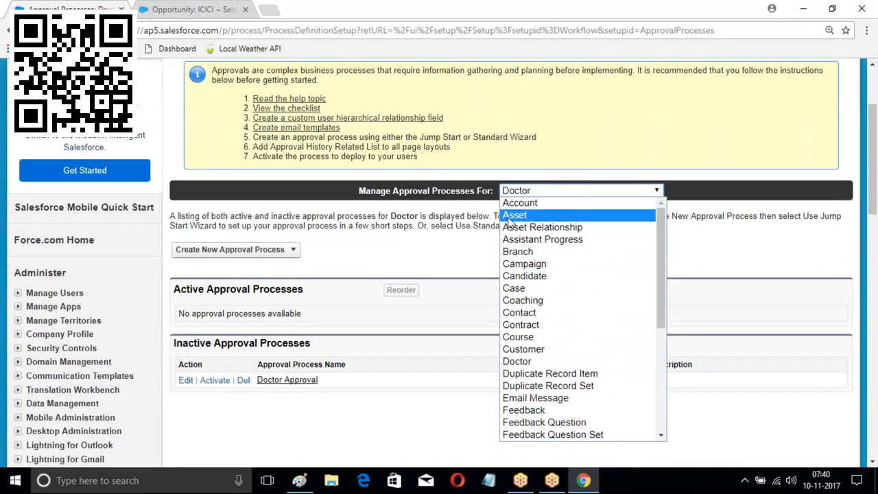
{"action": "scroll", "coordinate": [534, 255], "scroll_direction": "down", "scroll_amount": 5}
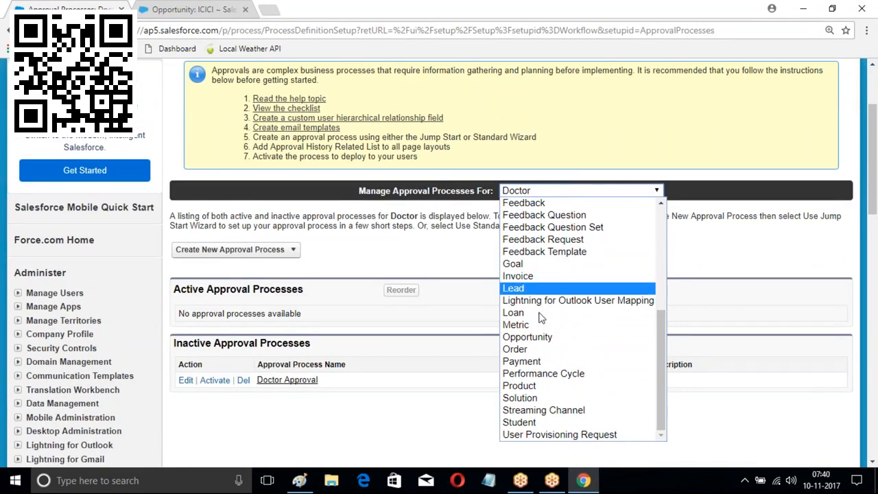
{"action": "scroll", "coordinate": [658, 369], "scroll_direction": "up", "scroll_amount": 4}
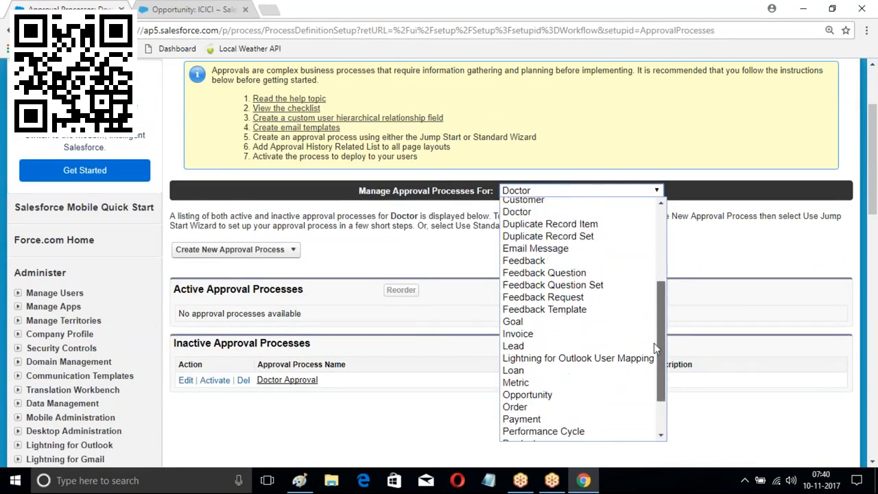
{"action": "left_click_drag", "start_coordinate": [656, 315], "coordinate": [649, 374]}
{"action": "left_click", "coordinate": [580, 359]}
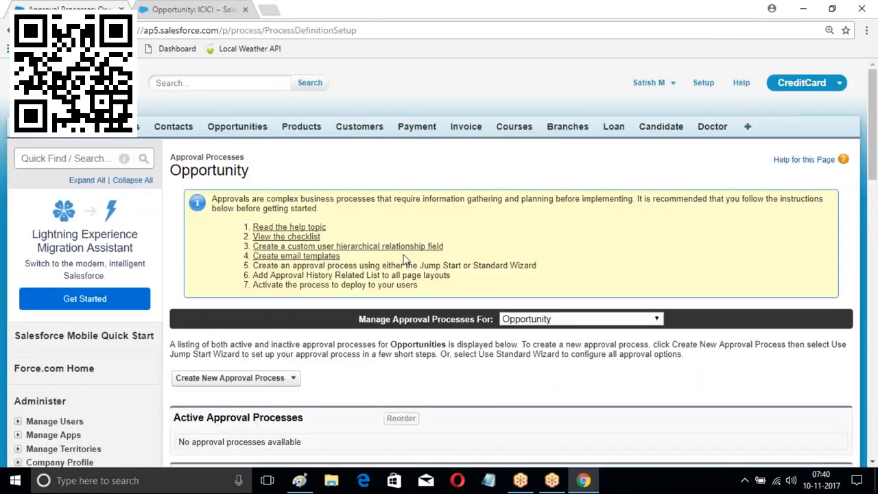
{"action": "scroll", "coordinate": [267, 202], "scroll_direction": "down", "scroll_amount": 3}
{"action": "left_click", "coordinate": [293, 186]}
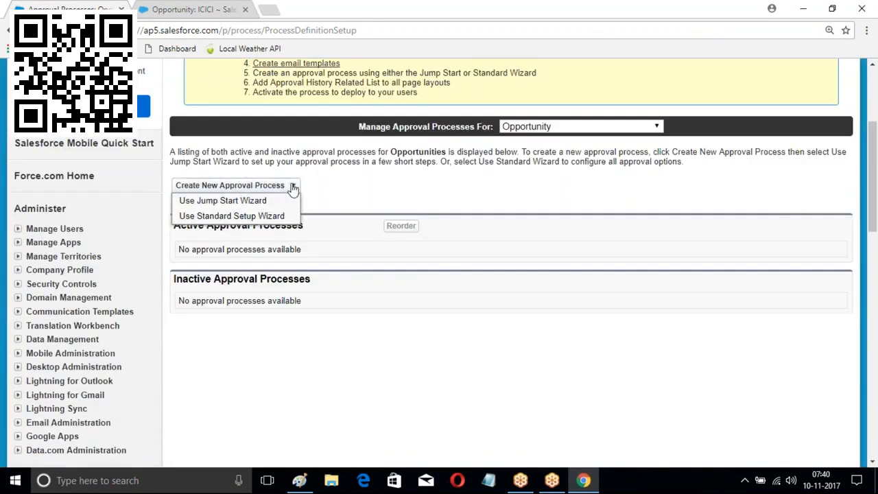
Use the Standard Setup Wizard and name the process 'New Opportunity FLow'
{"action": "left_click", "coordinate": [227, 216]}
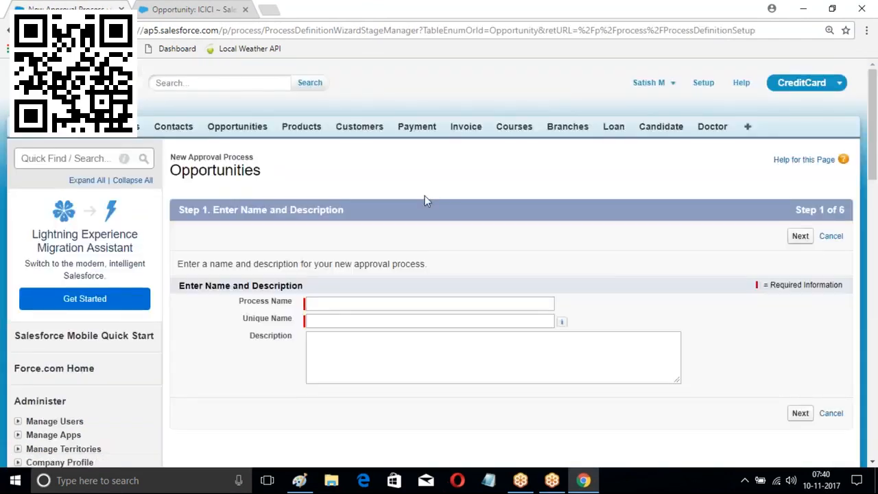
{"action": "scroll", "coordinate": [425, 196], "scroll_direction": "down", "scroll_amount": 2}
{"action": "left_click", "coordinate": [325, 174]}
{"action": "type", "text": "New Opportuntity"}
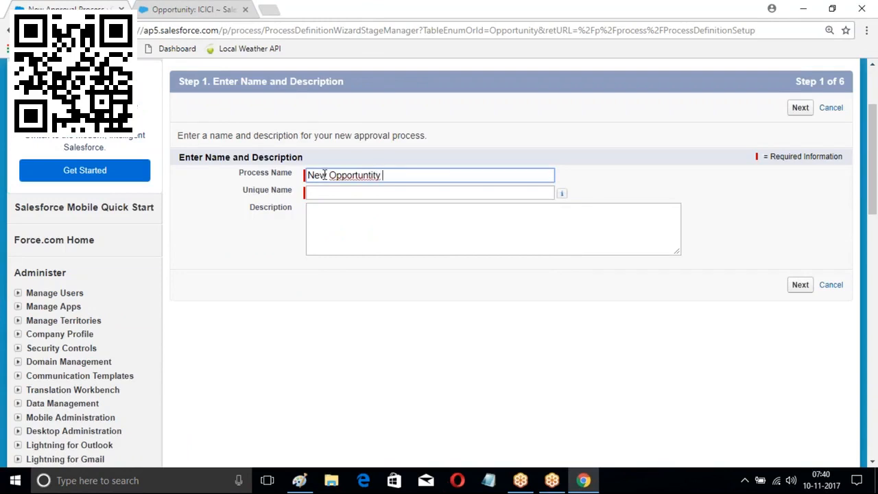
{"action": "key", "text": "BackSpace"}
{"action": "key", "text": "BackSpace"}
{"action": "type", "text": "ty Proce"}
{"action": "key", "text": "BackSpace"}
{"action": "type", "text": "FLo"}
Try an entry criterion of Opportunity: Amount greater or equal 50000
{"action": "left_click", "coordinate": [804, 111]}
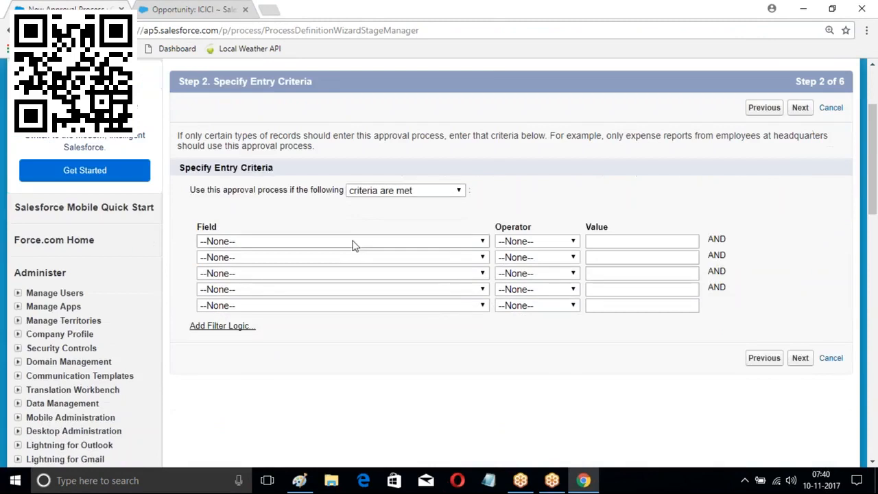
{"action": "left_click", "coordinate": [353, 241]}
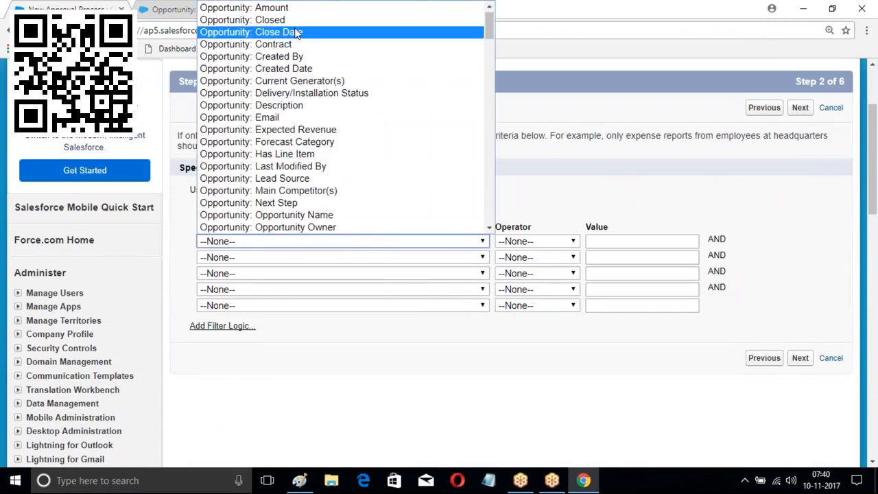
{"action": "scroll", "coordinate": [295, 110], "scroll_direction": "down", "scroll_amount": 4}
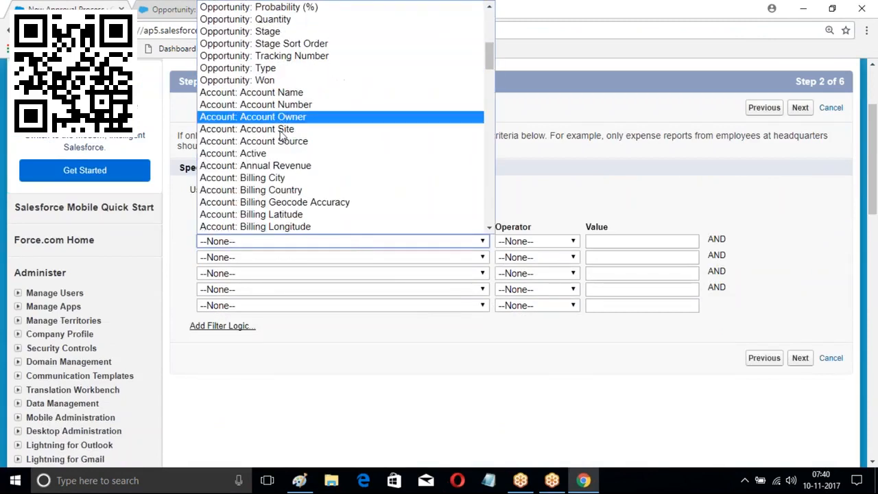
{"action": "left_click", "coordinate": [302, 166]}
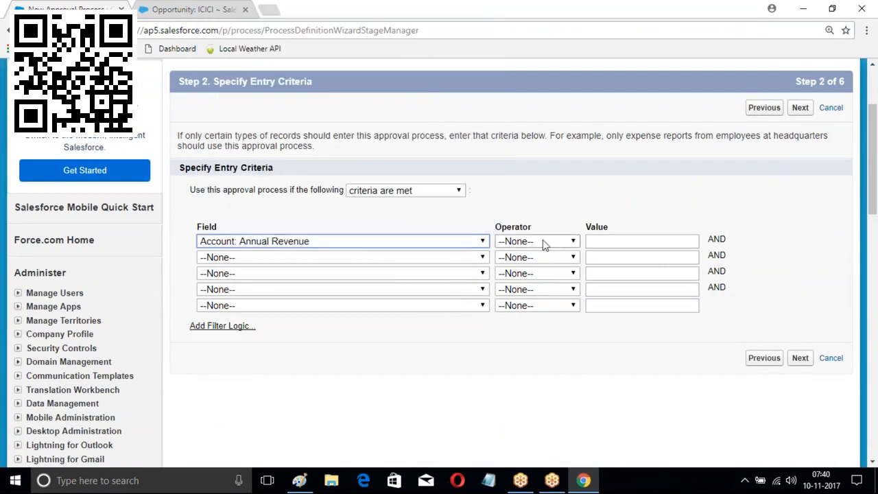
{"action": "left_click", "coordinate": [430, 241]}
{"action": "scroll", "coordinate": [335, 123], "scroll_direction": "up", "scroll_amount": 5}
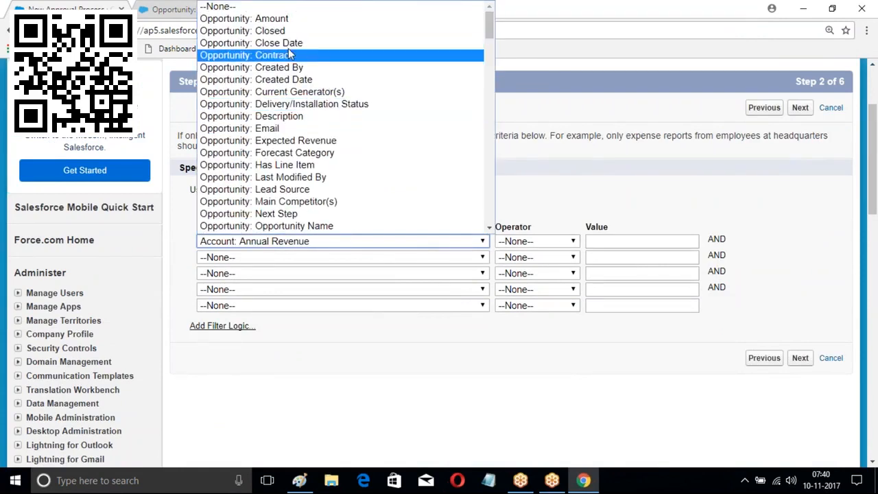
{"action": "left_click", "coordinate": [287, 24]}
{"action": "left_click", "coordinate": [571, 243]}
{"action": "left_click", "coordinate": [532, 325]}
{"action": "left_click", "coordinate": [607, 241]}
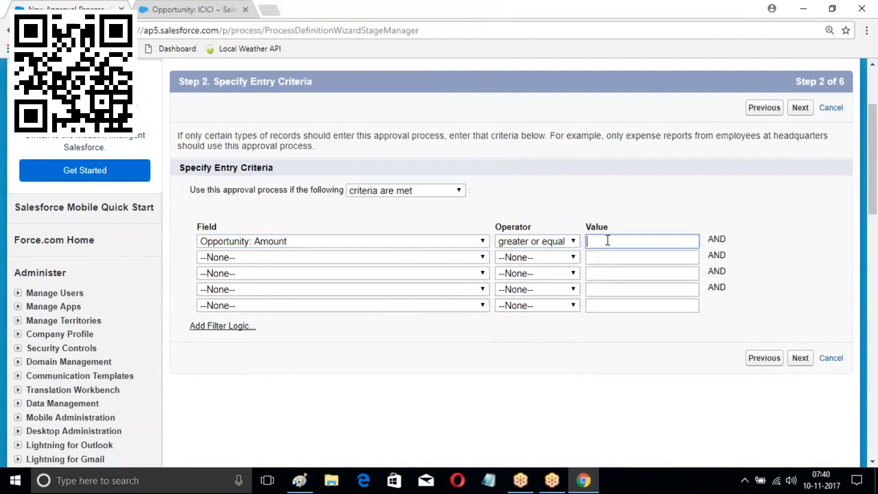
{"action": "type", "text": "5000"}
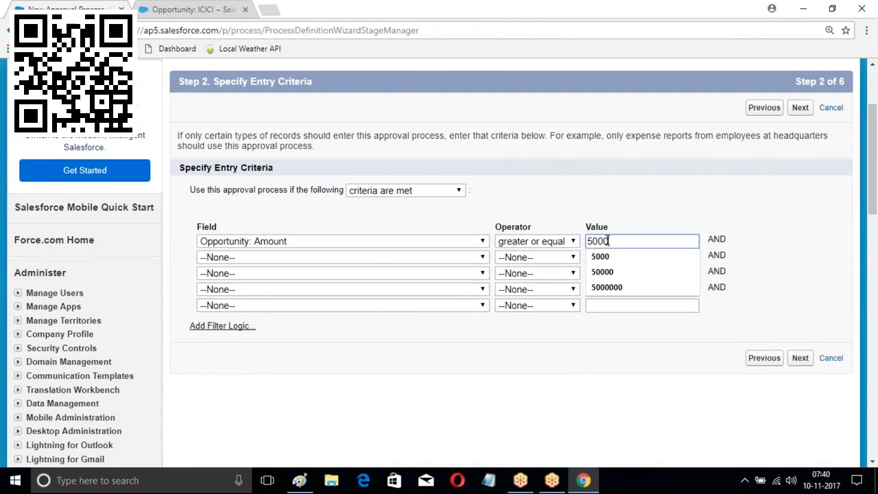
{"action": "type", "text": "0"}
{"action": "left_click", "coordinate": [471, 241]}
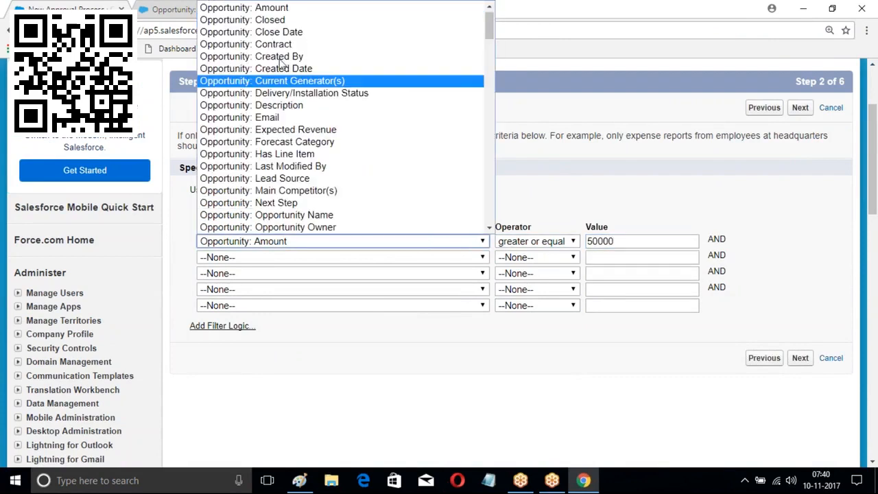
Reset the criterion field, operator and value to --None--/blank, then continue to approver routing
{"action": "scroll", "coordinate": [281, 41], "scroll_direction": "up", "scroll_amount": 1}
{"action": "left_click", "coordinate": [247, 7]}
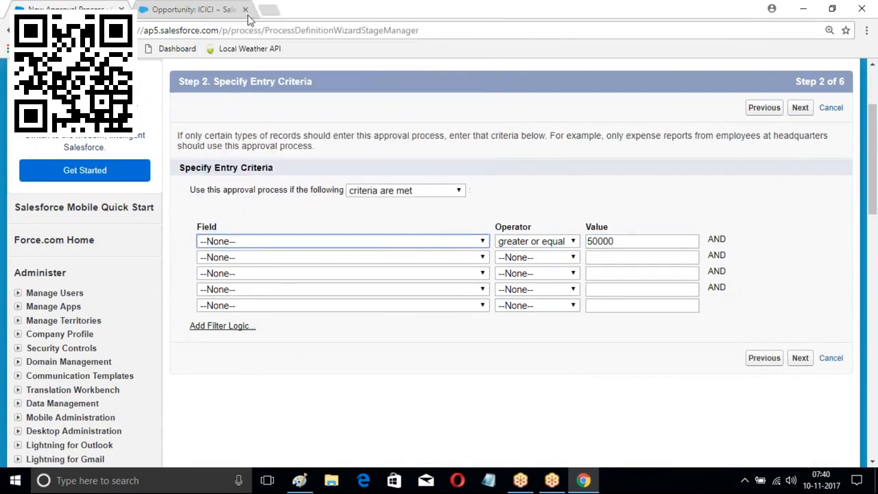
{"action": "left_click", "coordinate": [539, 243]}
{"action": "left_click", "coordinate": [514, 251]}
{"action": "double_click", "coordinate": [609, 242]}
{"action": "key", "text": "BackSpace"}
{"action": "left_click", "coordinate": [800, 358]}
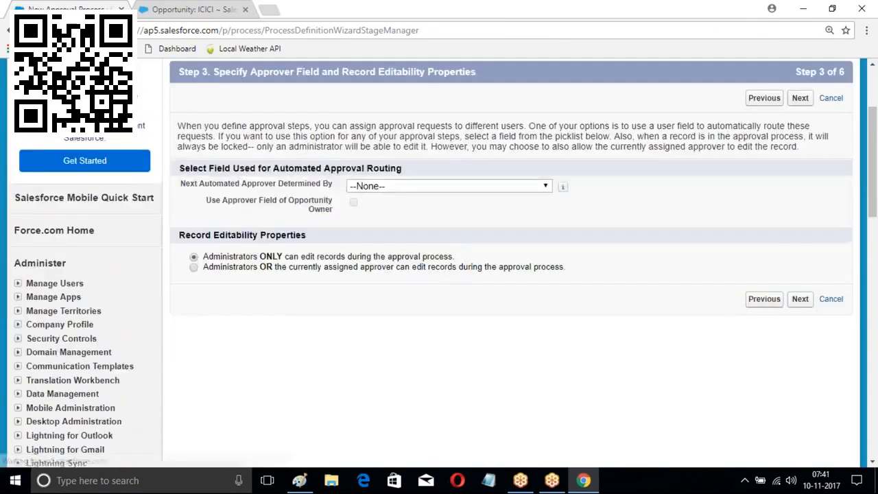
Accept defaults for Steps 3–5 and save with Opportunity Owner as the initial submitter
{"action": "scroll", "coordinate": [792, 261], "scroll_direction": "down", "scroll_amount": 1}
{"action": "left_click", "coordinate": [799, 245]}
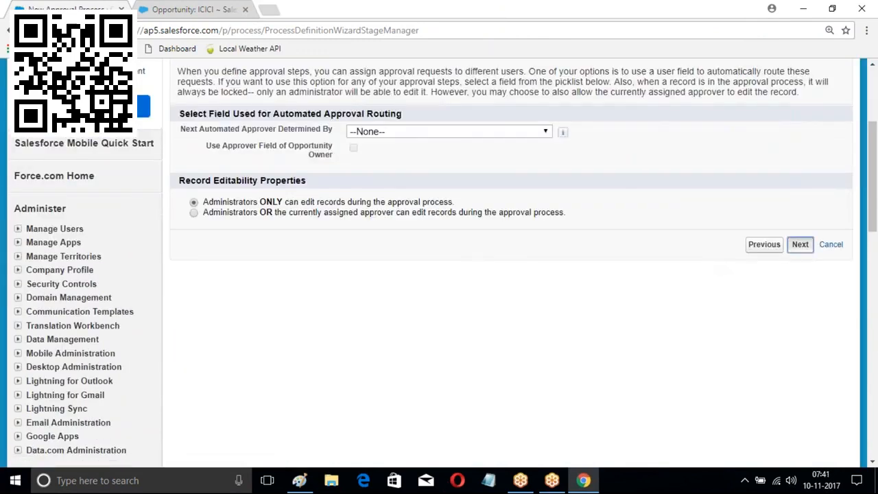
{"action": "scroll", "coordinate": [767, 249], "scroll_direction": "down", "scroll_amount": 2}
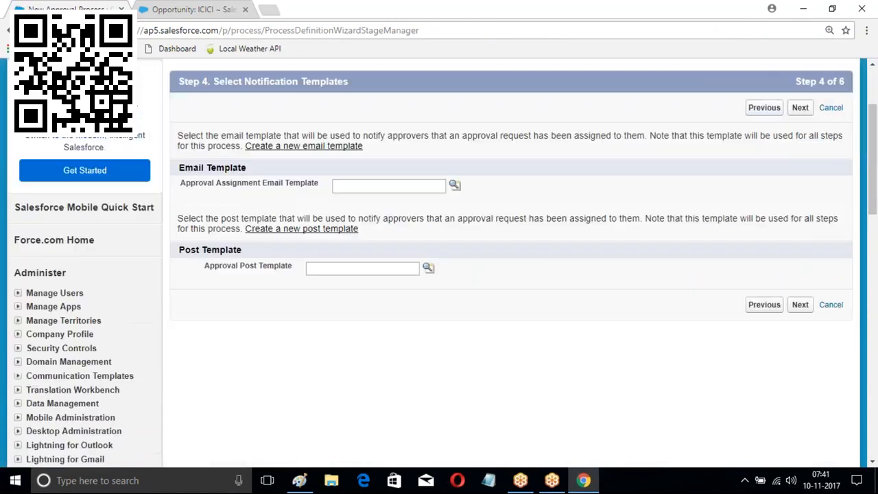
{"action": "left_click", "coordinate": [800, 108]}
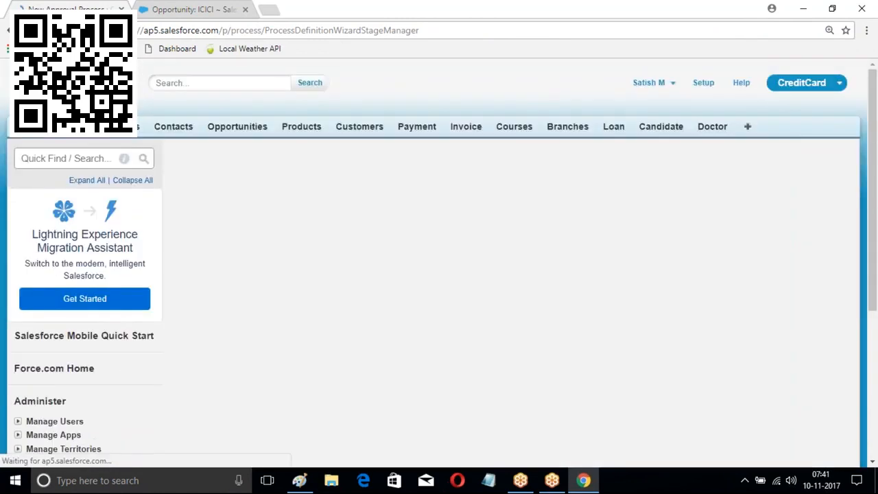
{"action": "scroll", "coordinate": [649, 195], "scroll_direction": "down", "scroll_amount": 2}
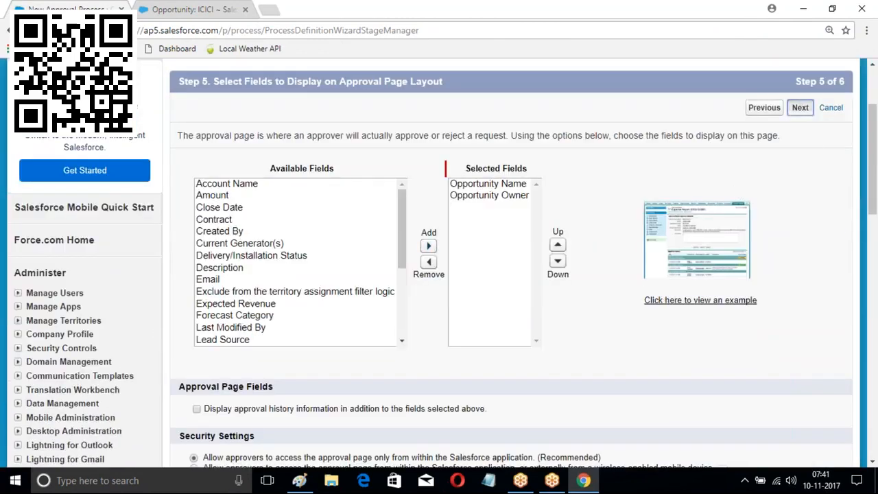
{"action": "left_click", "coordinate": [800, 107]}
{"action": "scroll", "coordinate": [416, 205], "scroll_direction": "down", "scroll_amount": 2}
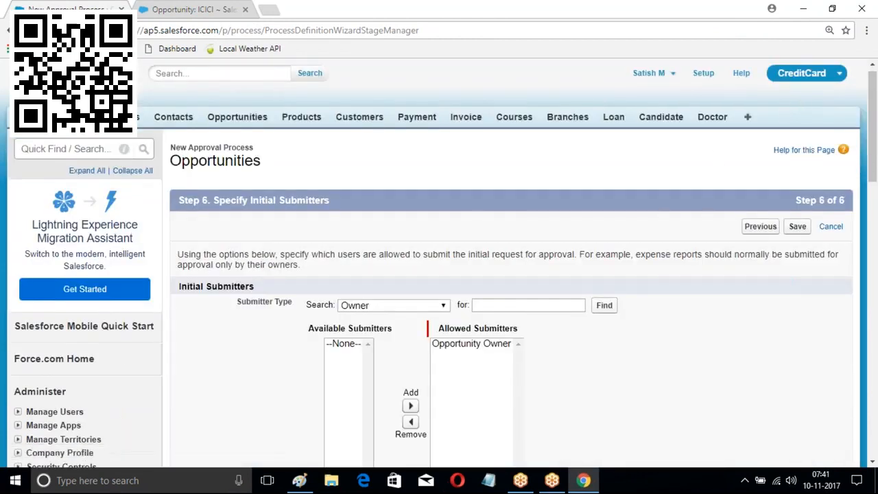
{"action": "scroll", "coordinate": [594, 232], "scroll_direction": "down", "scroll_amount": 2}
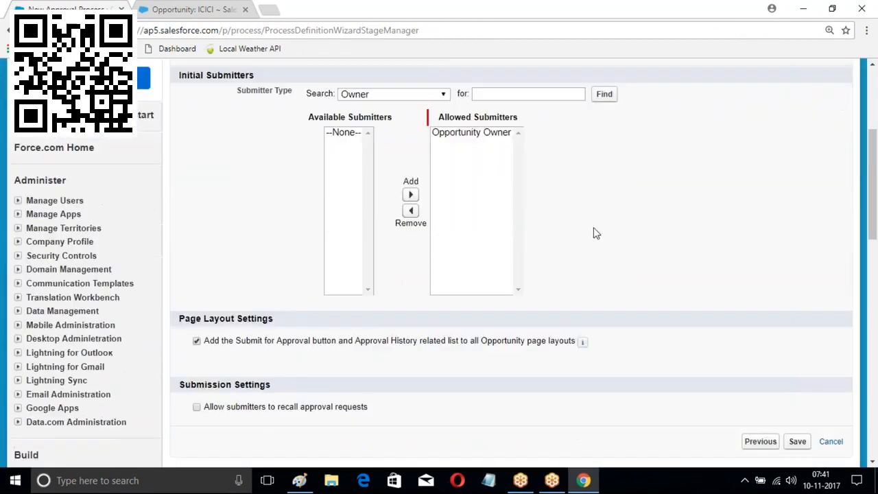
{"action": "scroll", "coordinate": [770, 347], "scroll_direction": "down", "scroll_amount": 1}
{"action": "left_click", "coordinate": [797, 342]}
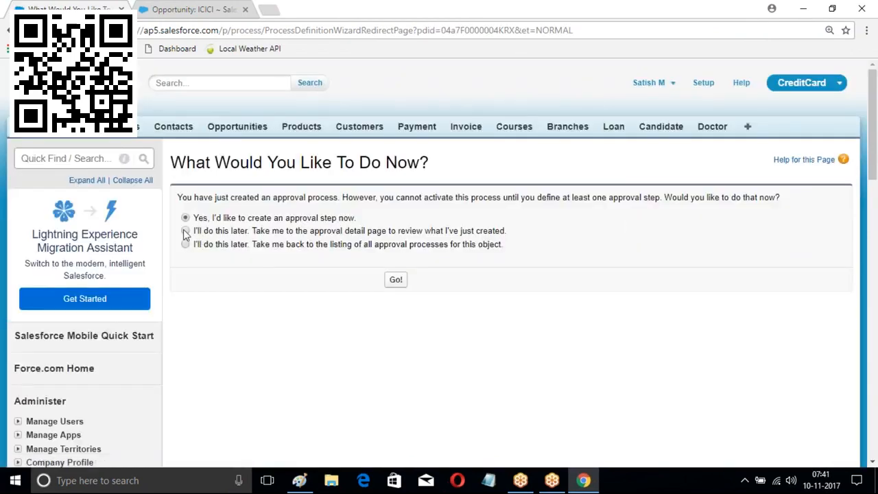
Create a first approval step, named after the approver, that all records enter
{"action": "left_click", "coordinate": [185, 244]}
{"action": "left_click", "coordinate": [186, 218]}
{"action": "left_click", "coordinate": [401, 277]}
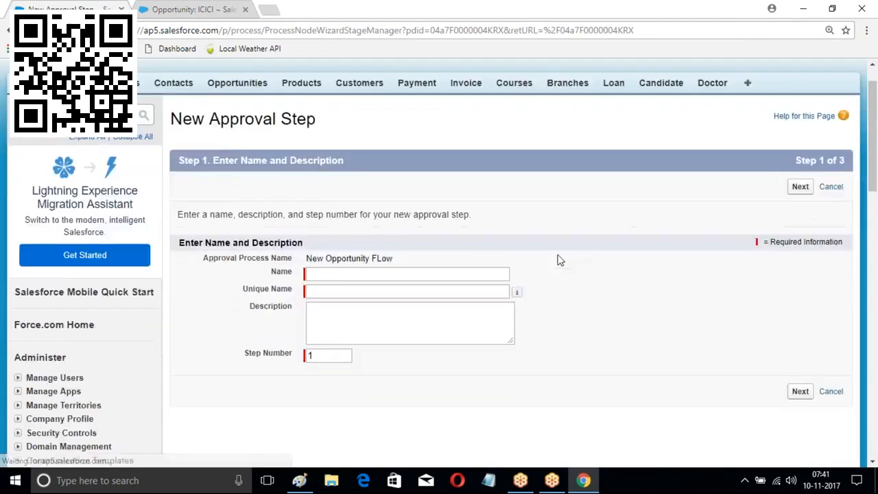
{"action": "scroll", "coordinate": [446, 240], "scroll_direction": "down", "scroll_amount": 2}
{"action": "left_click", "coordinate": [329, 191]}
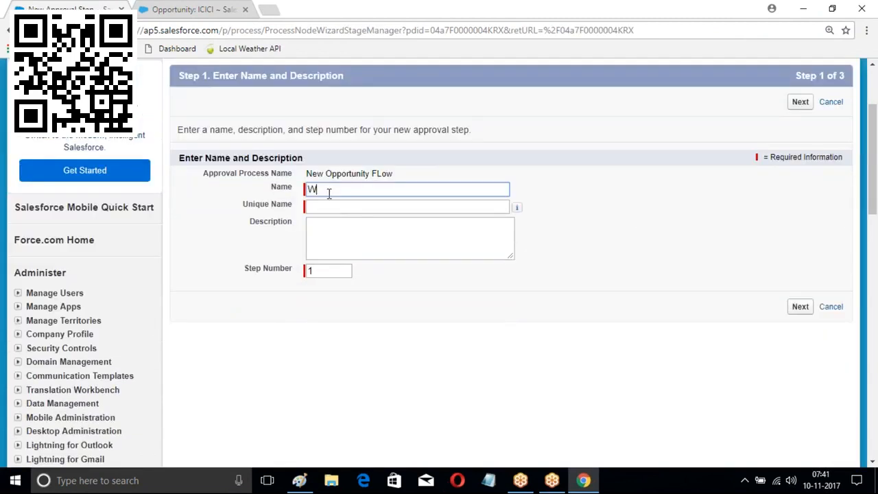
{"action": "type", "text": "WIlson APproval"}
{"action": "key", "text": "Tab"}
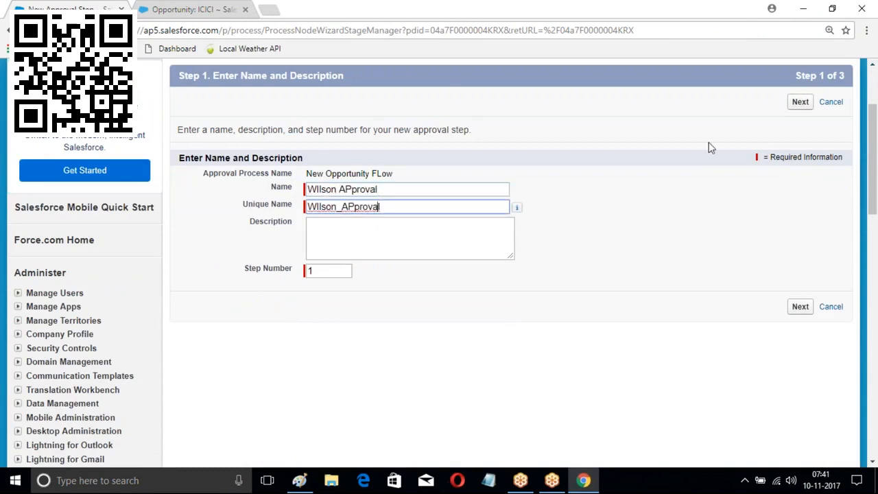
{"action": "left_click", "coordinate": [800, 103]}
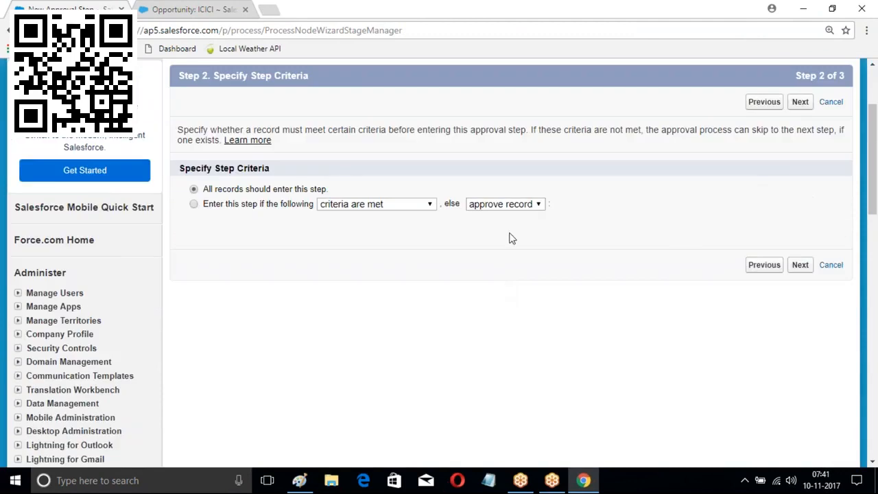
{"action": "left_click", "coordinate": [801, 265]}
Automatically assign the VP Operations user as approver and save the step
{"action": "scroll", "coordinate": [359, 166], "scroll_direction": "down", "scroll_amount": 2}
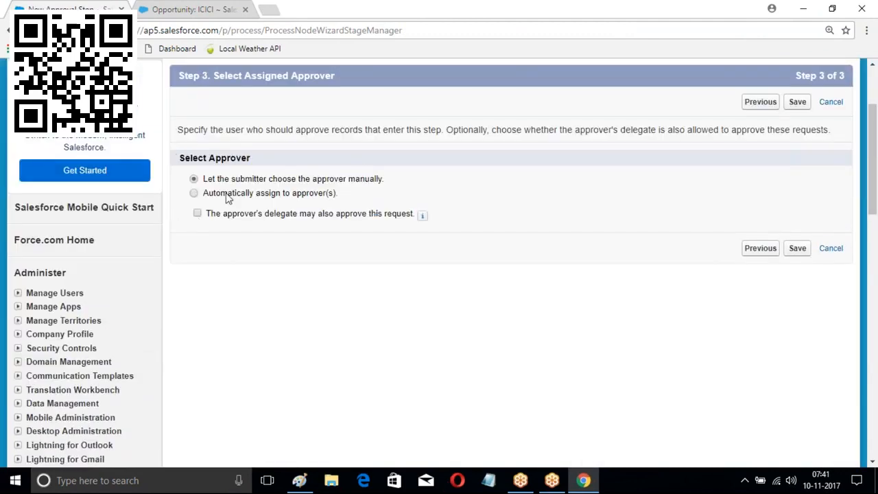
{"action": "left_click", "coordinate": [194, 193]}
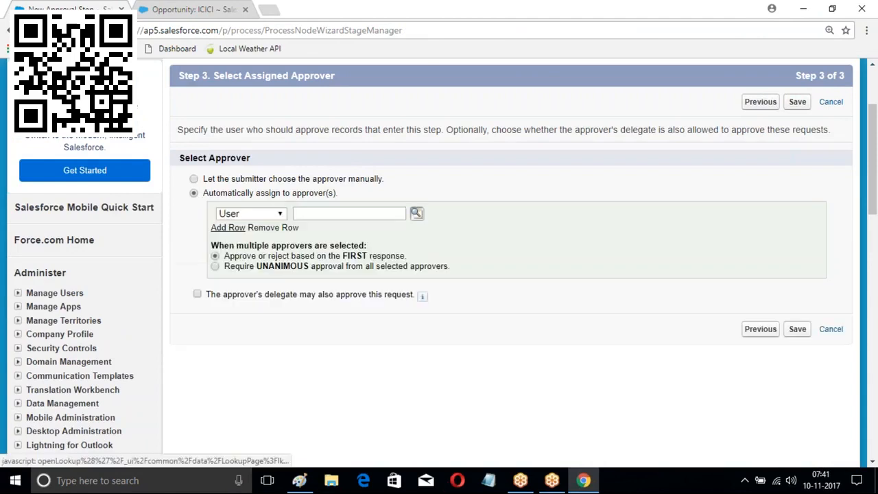
{"action": "left_click", "coordinate": [417, 213]}
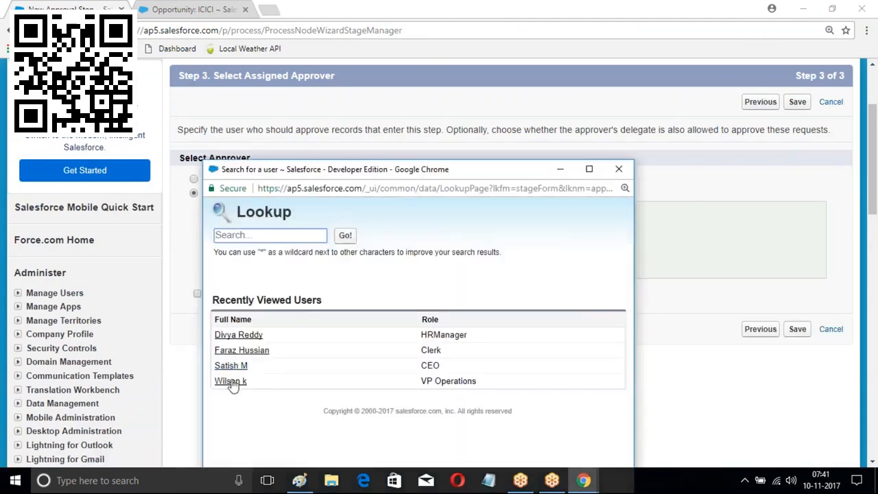
{"action": "left_click", "coordinate": [230, 385]}
{"action": "left_click", "coordinate": [798, 329]}
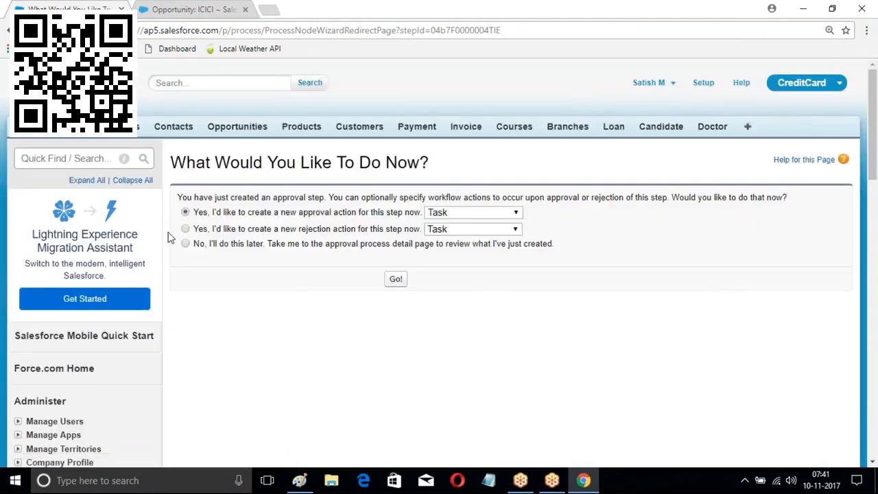
Skip follow-up actions and activate the New Opportunity FLow approval process, confirming with OK
{"action": "left_click", "coordinate": [185, 243]}
{"action": "left_click", "coordinate": [396, 278]}
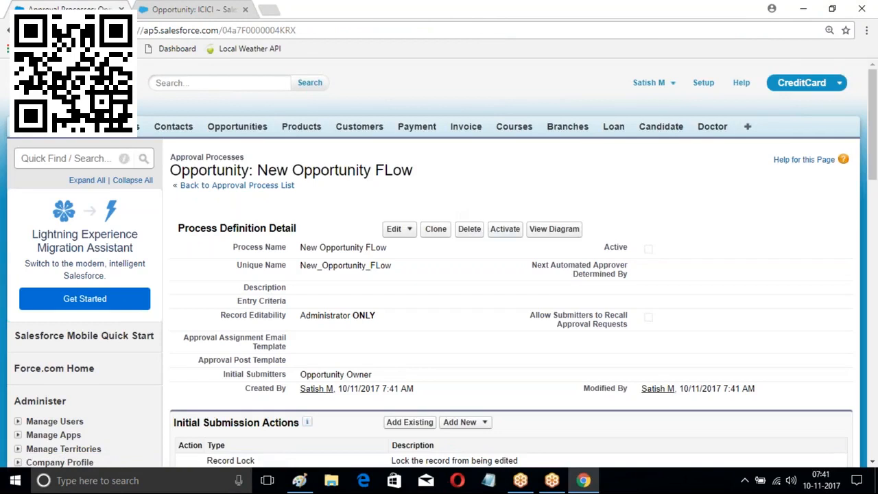
{"action": "left_click", "coordinate": [505, 229]}
{"action": "left_click", "coordinate": [487, 111]}
{"action": "scroll", "coordinate": [408, 224], "scroll_direction": "down", "scroll_amount": 1}
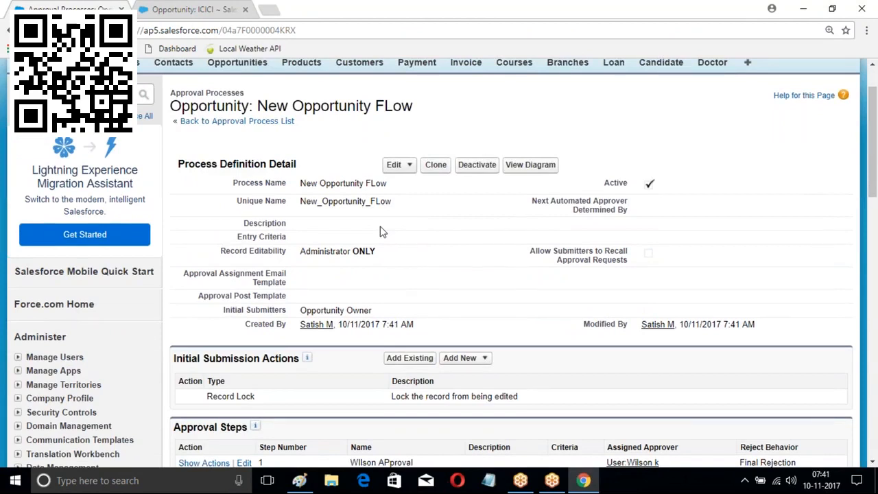
{"action": "scroll", "coordinate": [519, 111], "scroll_direction": "up", "scroll_amount": 1}
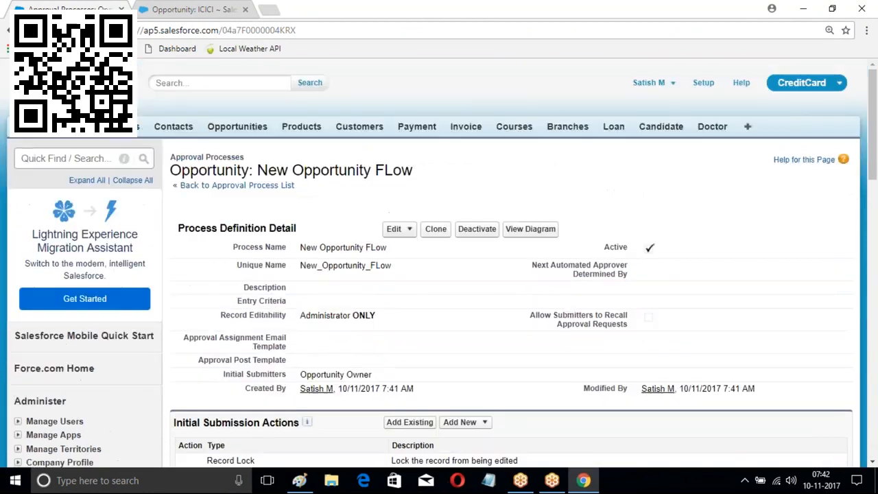
{"action": "left_click", "coordinate": [702, 84]}
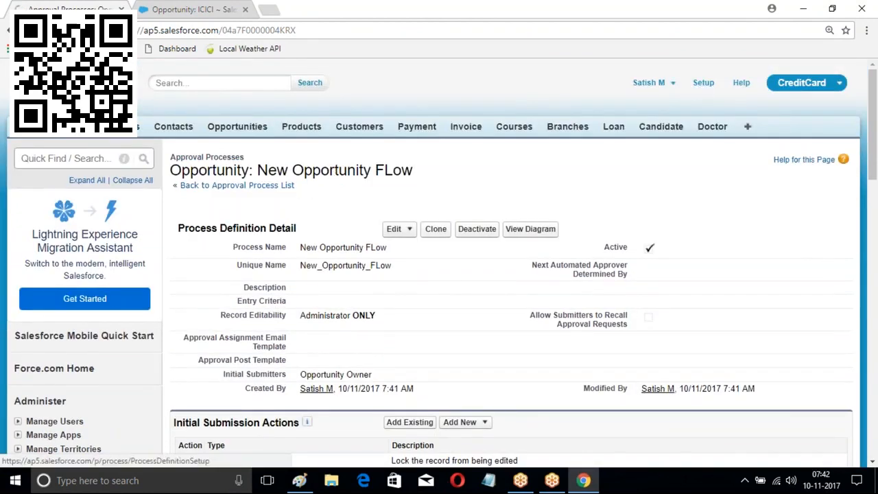
Open the Process Builder process list under Create > Workflow & Approvals
{"action": "scroll", "coordinate": [110, 257], "scroll_direction": "down", "scroll_amount": 5}
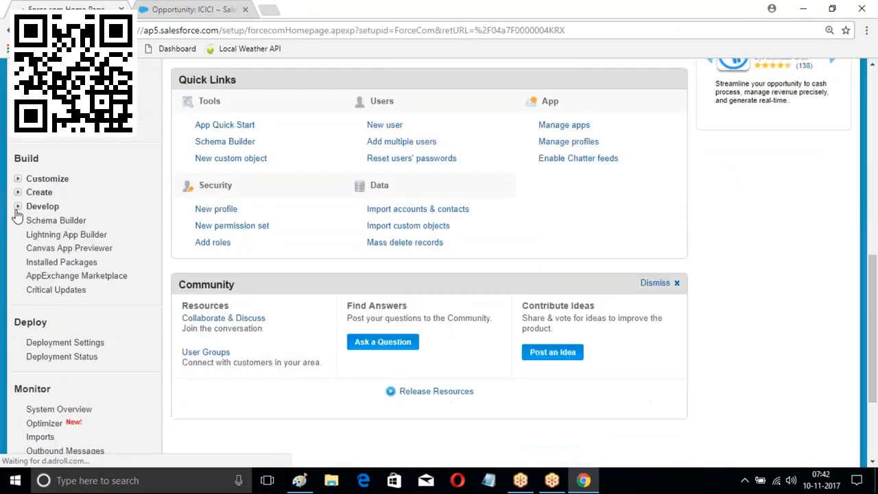
{"action": "left_click", "coordinate": [19, 194]}
{"action": "scroll", "coordinate": [116, 219], "scroll_direction": "down", "scroll_amount": 2}
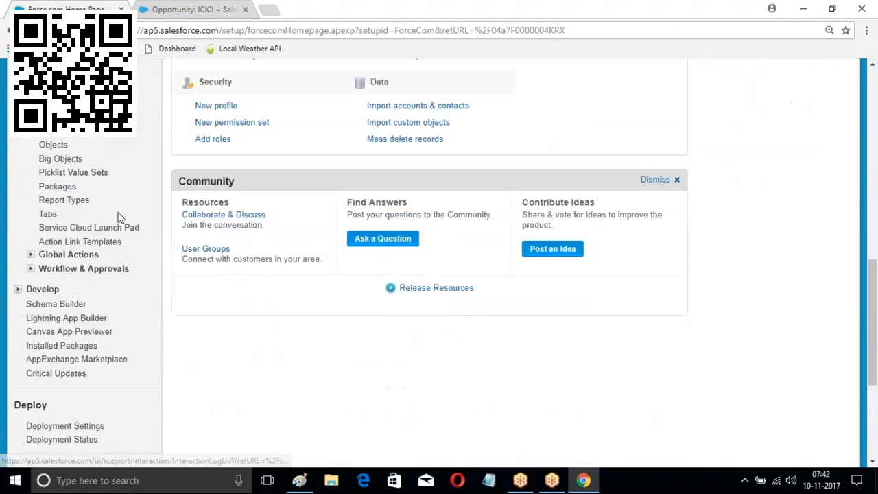
{"action": "left_click", "coordinate": [30, 242]}
{"action": "scroll", "coordinate": [103, 176], "scroll_direction": "down", "scroll_amount": 2}
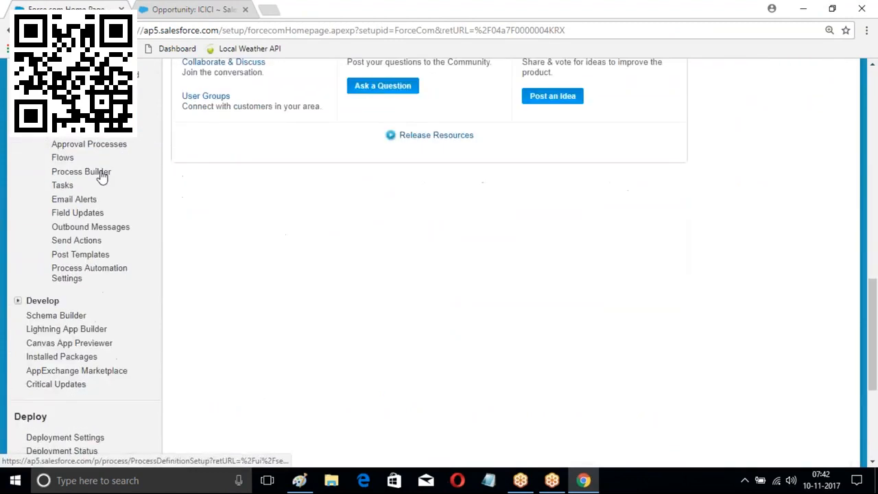
{"action": "left_click", "coordinate": [81, 171]}
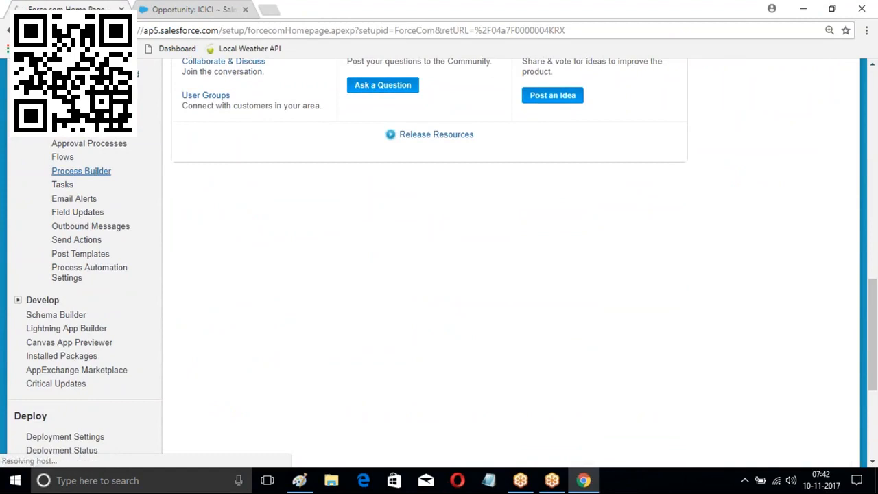
Lower the computer's speaker volume to 37
{"action": "left_click", "coordinate": [793, 485]}
{"action": "left_click_drag", "start_coordinate": [835, 451], "coordinate": [751, 453]}
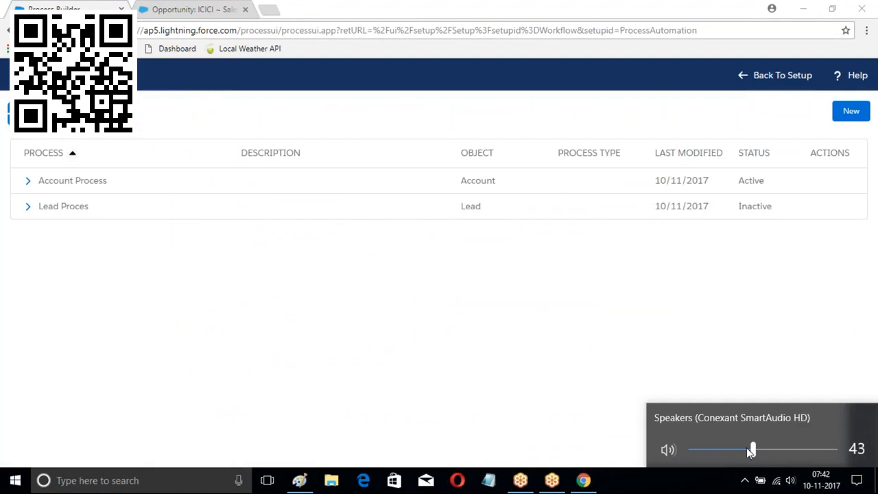
{"action": "left_click", "coordinate": [542, 353]}
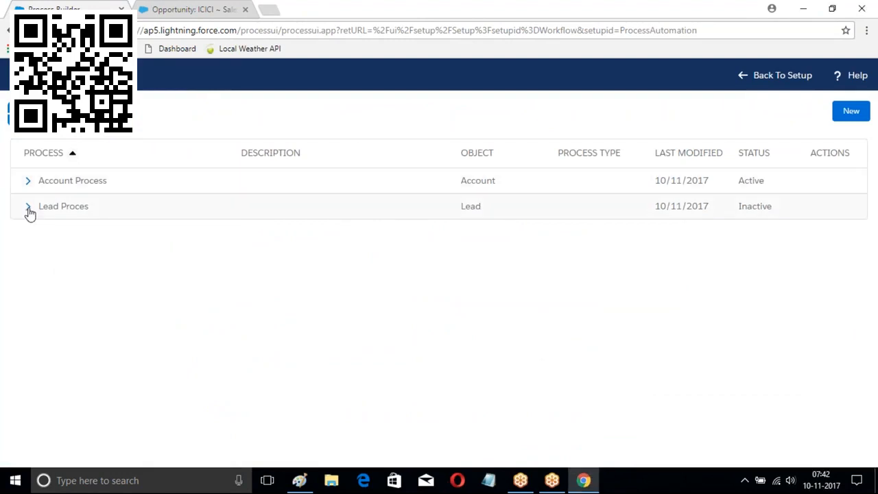
Deactivate Version 1 of Account Process and return to the full process list
{"action": "left_click", "coordinate": [27, 180]}
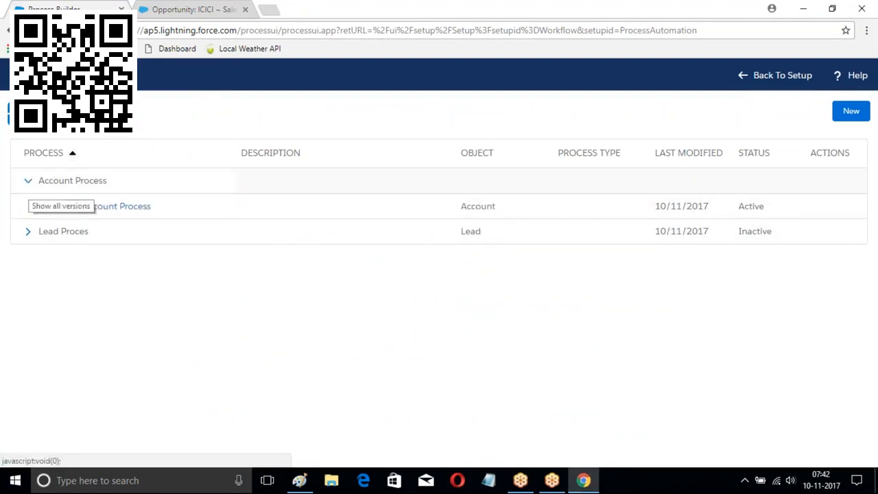
{"action": "left_click", "coordinate": [125, 205]}
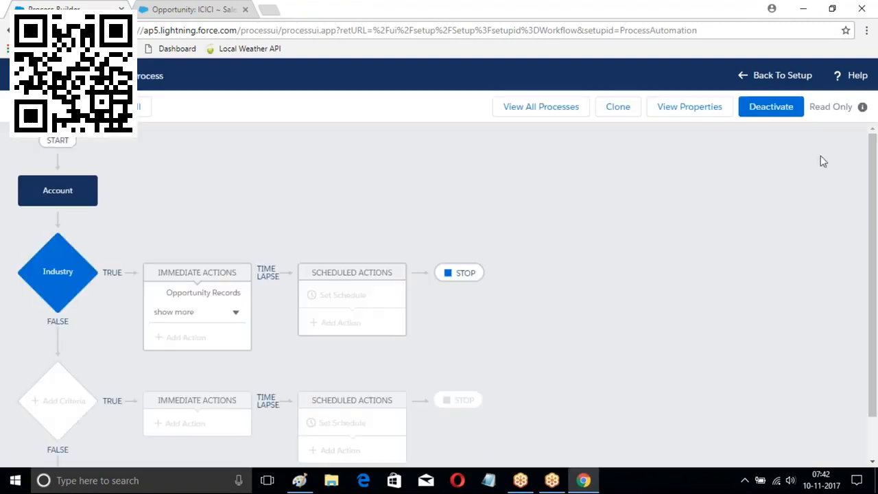
{"action": "left_click", "coordinate": [776, 112]}
{"action": "left_click", "coordinate": [607, 328]}
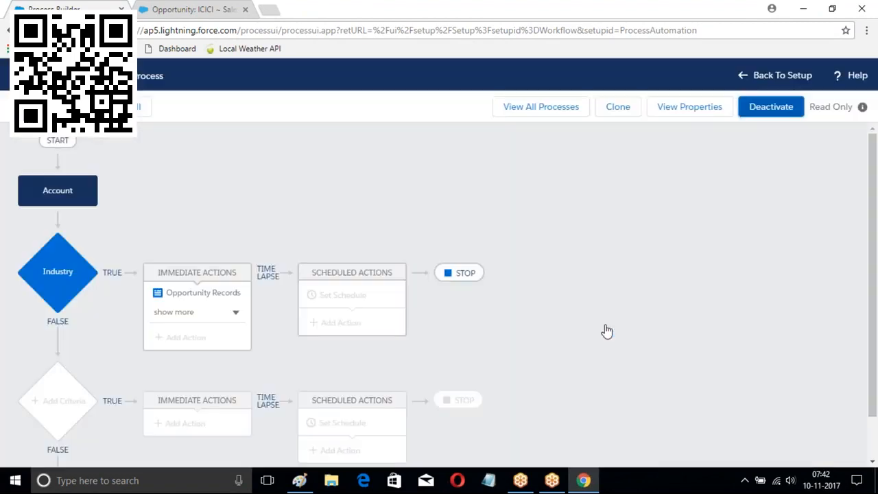
{"action": "left_click", "coordinate": [552, 107]}
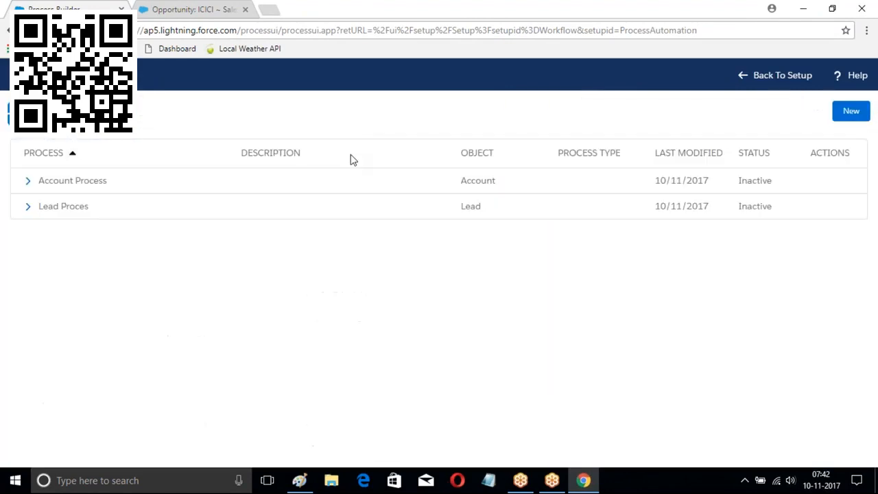
Create and save a new process named Opportunity Process, started when a record changes
{"action": "left_click", "coordinate": [851, 113]}
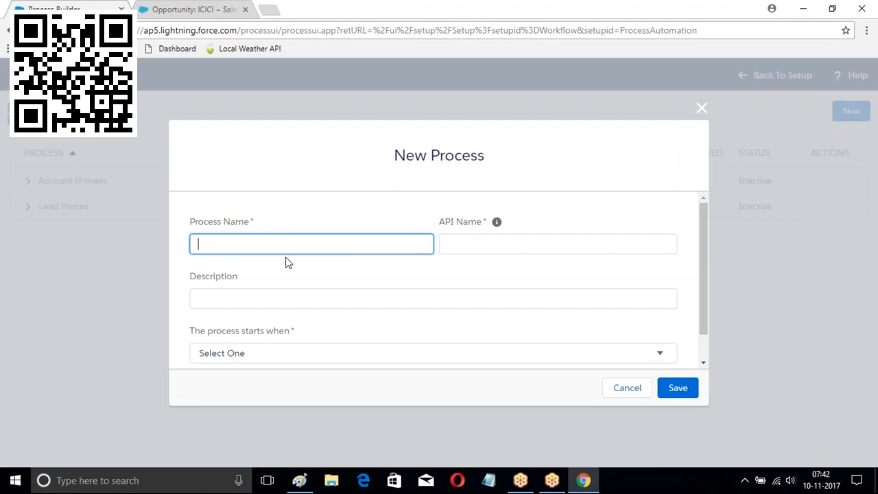
{"action": "type", "text": "Opportunity Process"}
{"action": "left_click", "coordinate": [533, 240]}
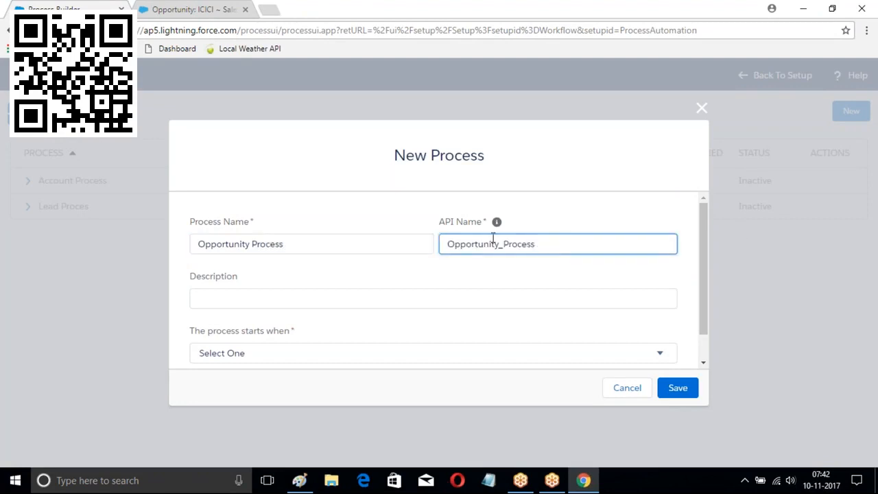
{"action": "scroll", "coordinate": [296, 320], "scroll_direction": "down", "scroll_amount": 1}
{"action": "left_click", "coordinate": [340, 324]}
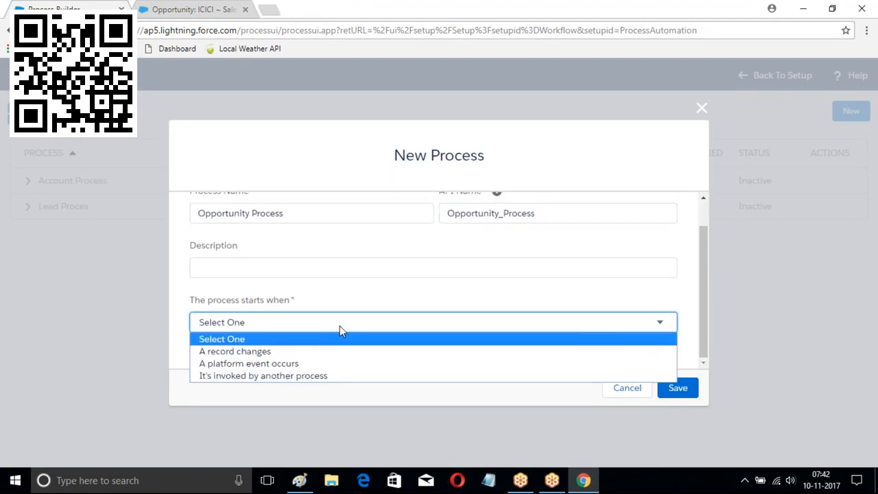
{"action": "left_click", "coordinate": [281, 355]}
{"action": "left_click", "coordinate": [678, 388]}
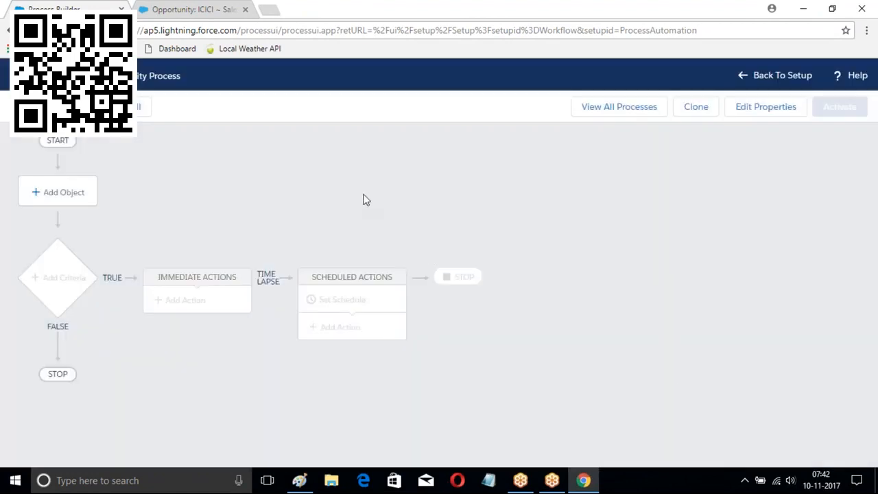
Set Opportunity as the process object, starting only when a record is created
{"action": "left_click", "coordinate": [60, 196]}
{"action": "left_click", "coordinate": [472, 199]}
{"action": "type", "text": "Opp"}
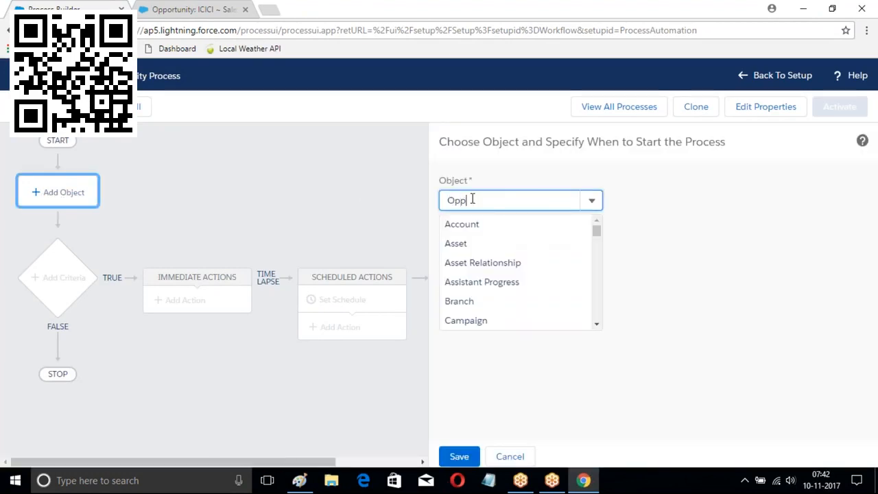
{"action": "left_click", "coordinate": [480, 224]}
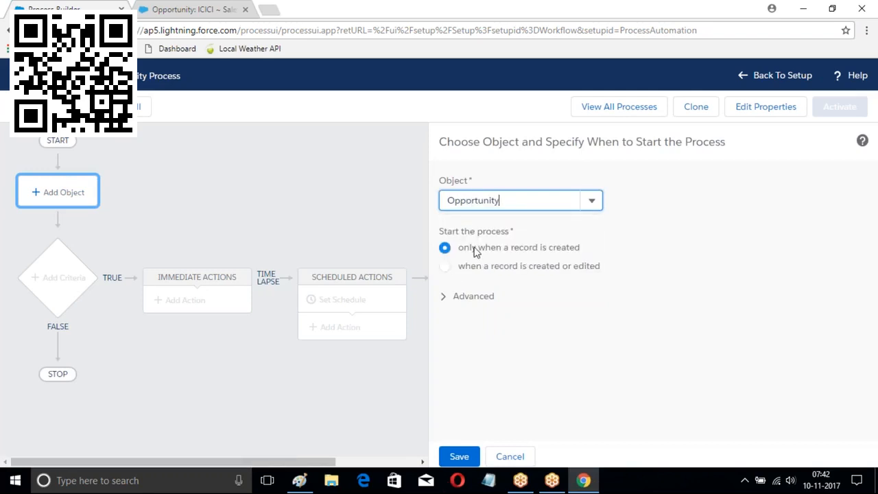
{"action": "left_click", "coordinate": [466, 460]}
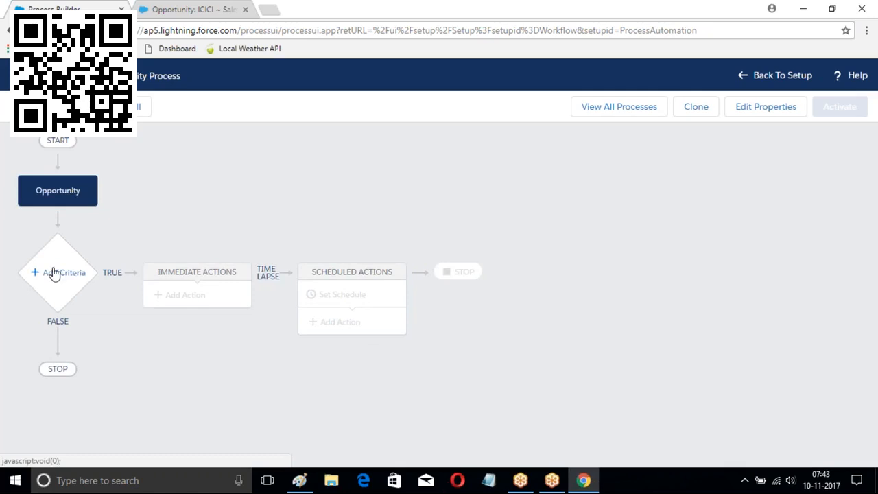
Add a criteria node named StageCriteria with Stage as its condition field
{"action": "left_click", "coordinate": [53, 273]}
{"action": "left_click", "coordinate": [460, 201]}
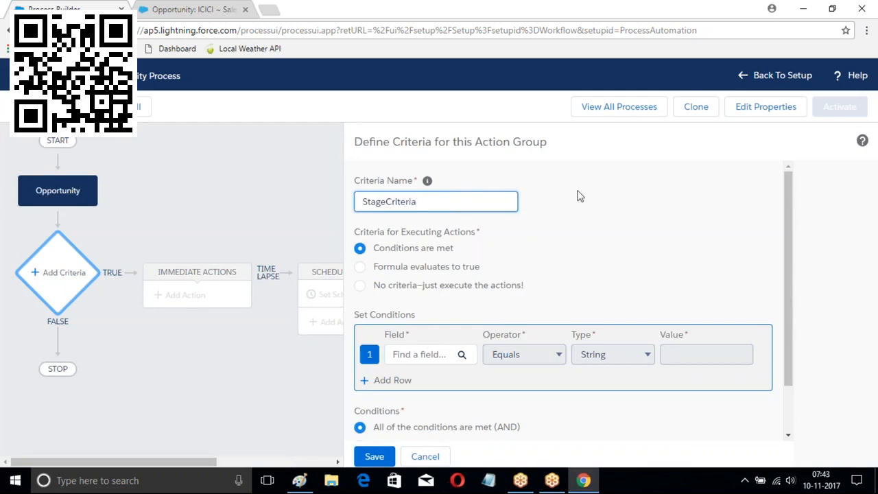
{"action": "left_click", "coordinate": [627, 224]}
{"action": "scroll", "coordinate": [490, 300], "scroll_direction": "down", "scroll_amount": 2}
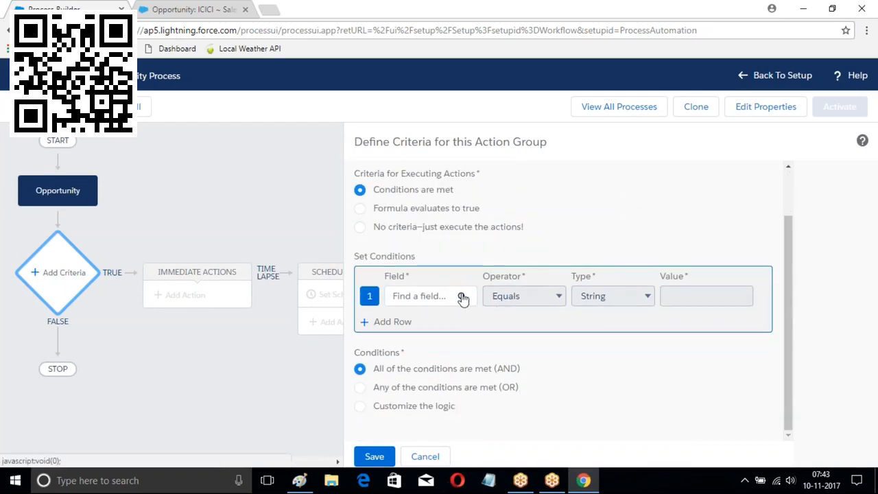
{"action": "left_click", "coordinate": [461, 296]}
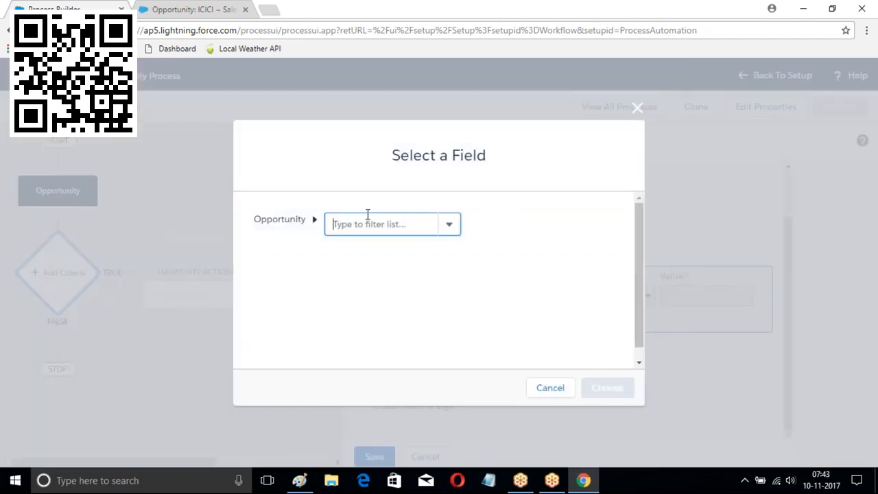
{"action": "type", "text": "Sta"}
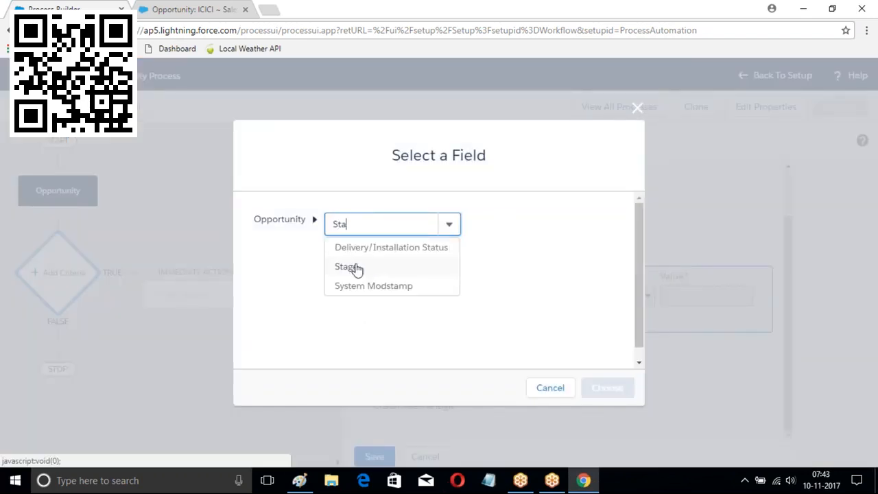
{"action": "left_click", "coordinate": [355, 269]}
{"action": "left_click", "coordinate": [608, 387]}
Require Stage to equal Prospecting, save the criteria, and begin an immediate action
{"action": "left_click", "coordinate": [709, 301]}
{"action": "left_click", "coordinate": [692, 325]}
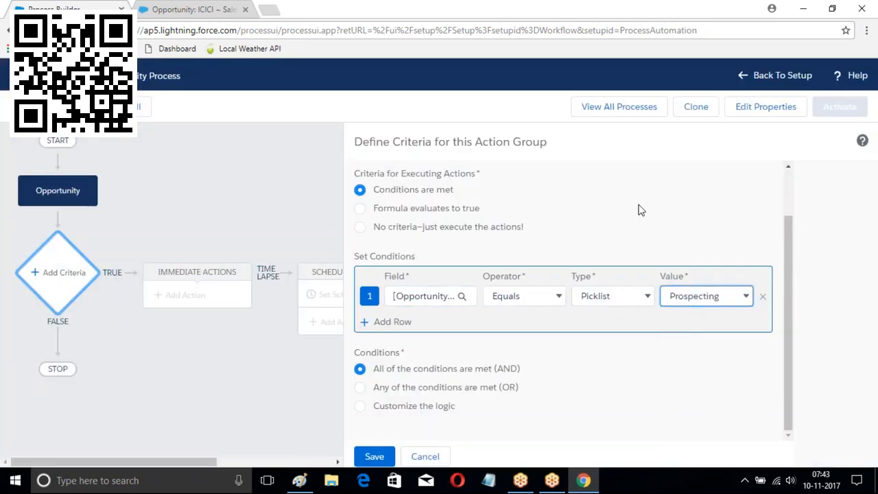
{"action": "left_click", "coordinate": [375, 455]}
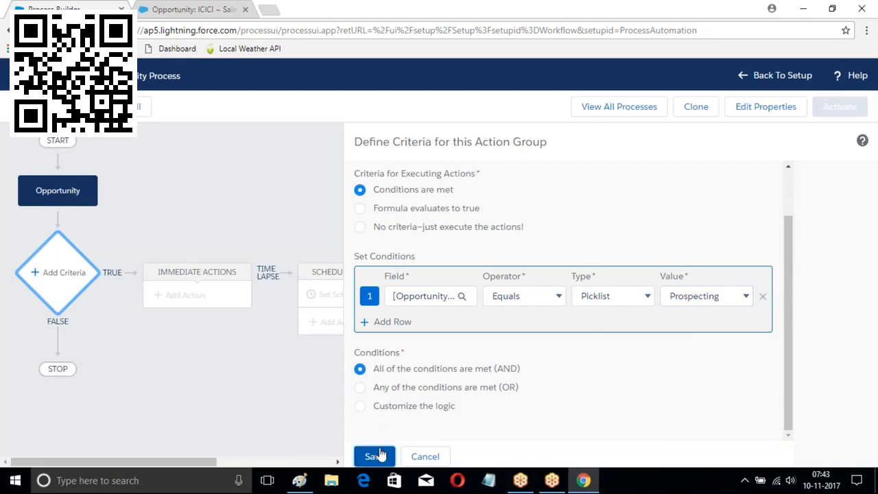
{"action": "left_click", "coordinate": [186, 298]}
{"action": "left_click", "coordinate": [559, 201]}
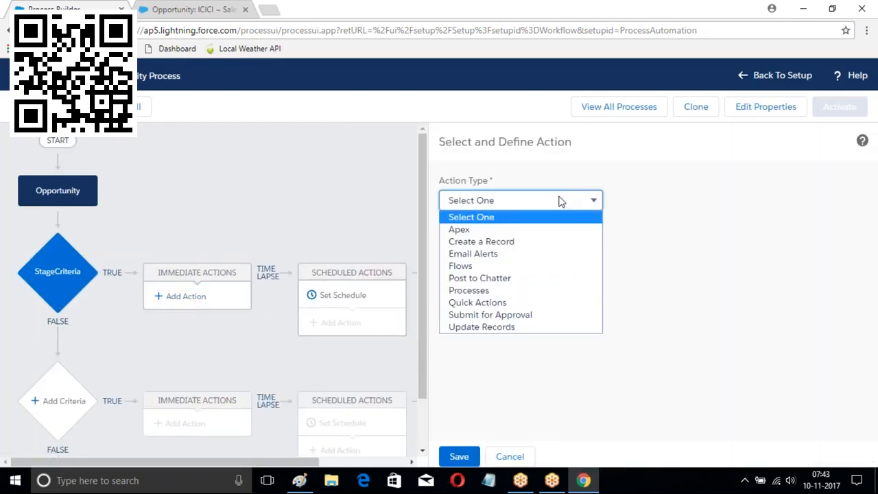
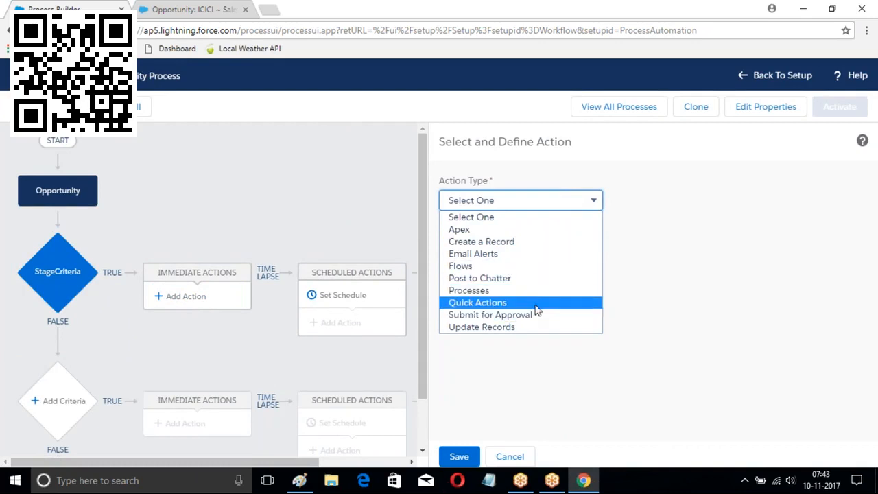
Add a Quick Actions action named MyAction Process using the global Create a Record action NewContact
{"action": "left_click", "coordinate": [505, 303]}
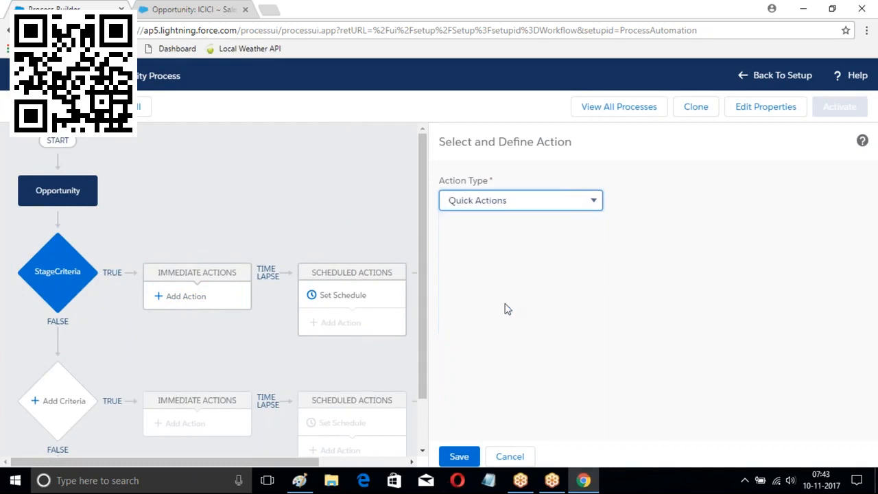
{"action": "left_click", "coordinate": [489, 254]}
{"action": "type", "text": "MyAct"}
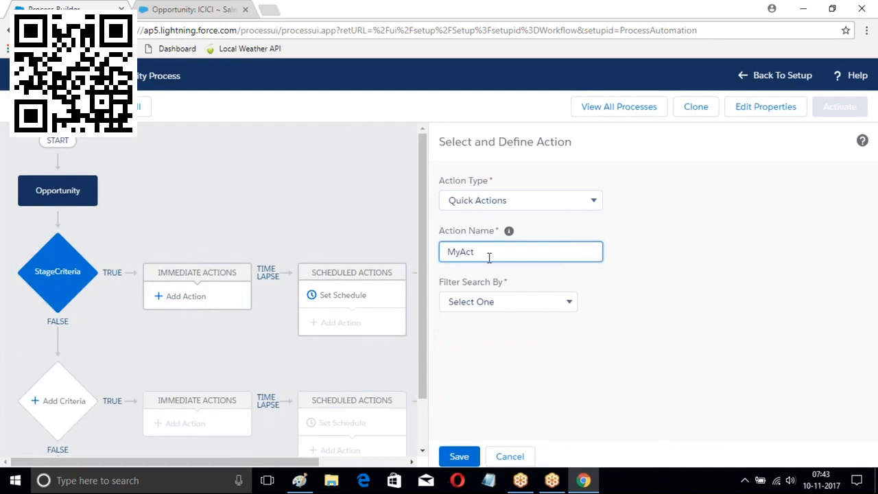
{"action": "type", "text": "ion Process"}
{"action": "left_click", "coordinate": [553, 306]}
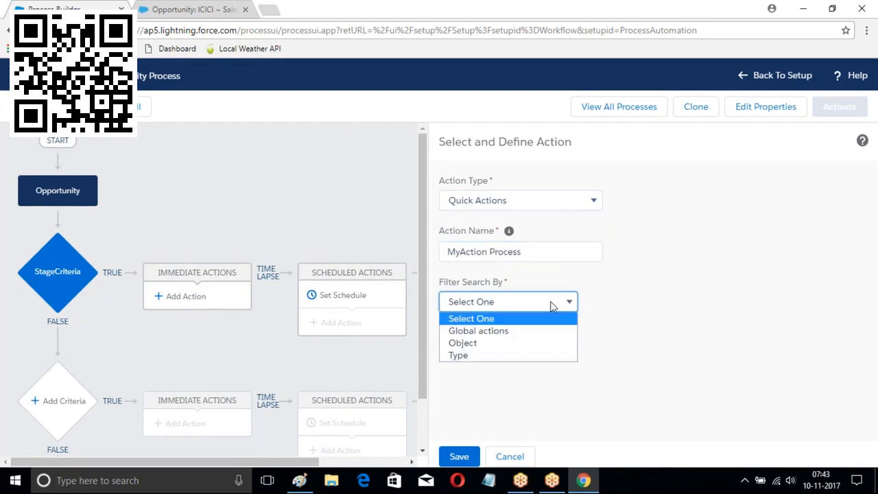
{"action": "left_click", "coordinate": [471, 335]}
{"action": "left_click", "coordinate": [661, 307]}
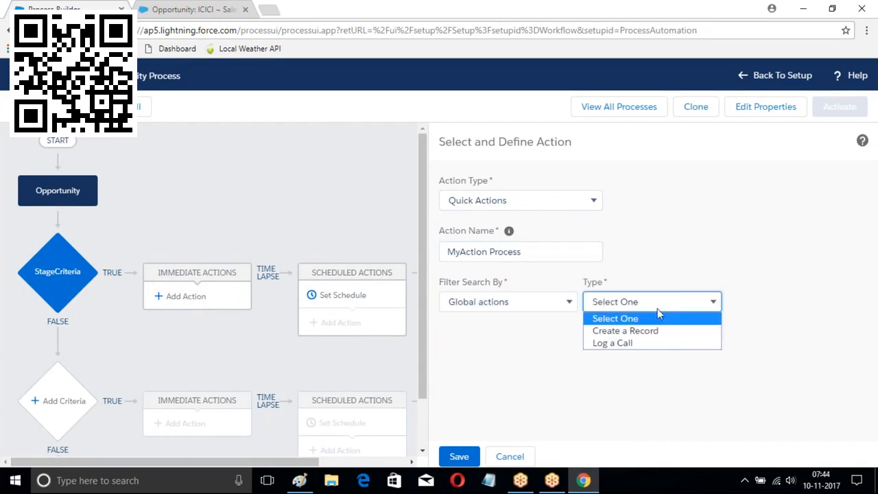
{"action": "left_click", "coordinate": [621, 336]}
{"action": "left_click", "coordinate": [770, 303]}
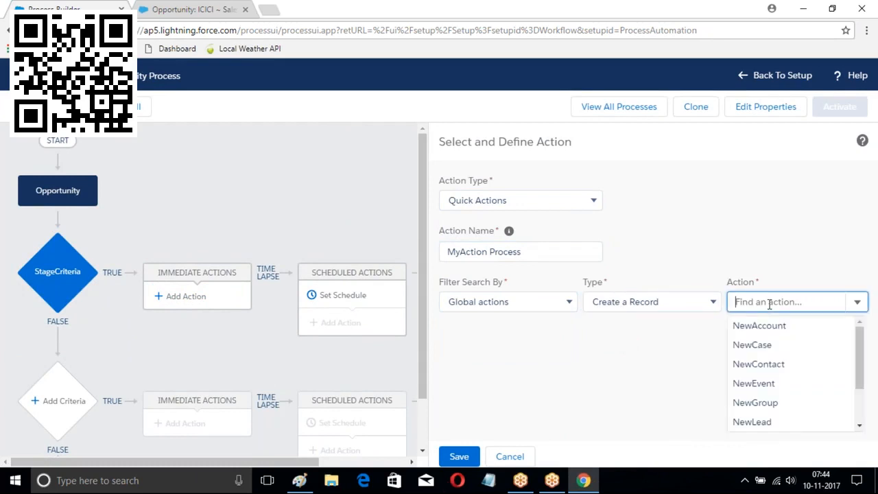
{"action": "left_click", "coordinate": [763, 366]}
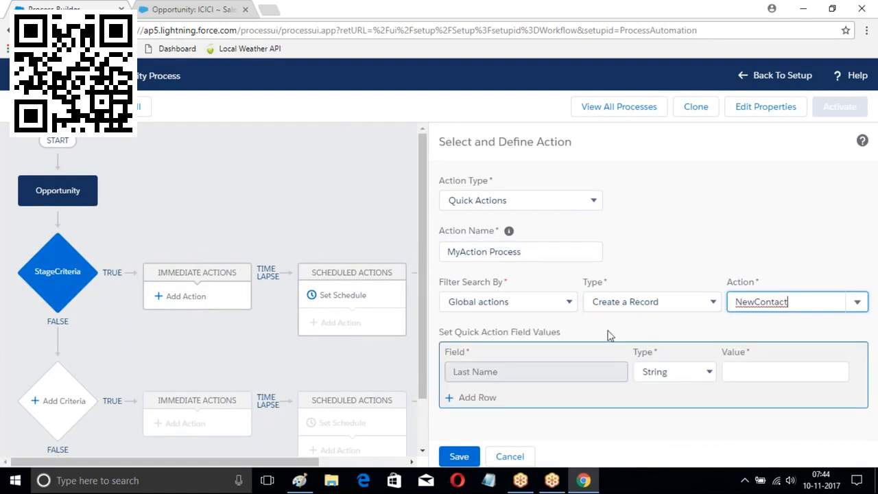
{"action": "left_click", "coordinate": [760, 368]}
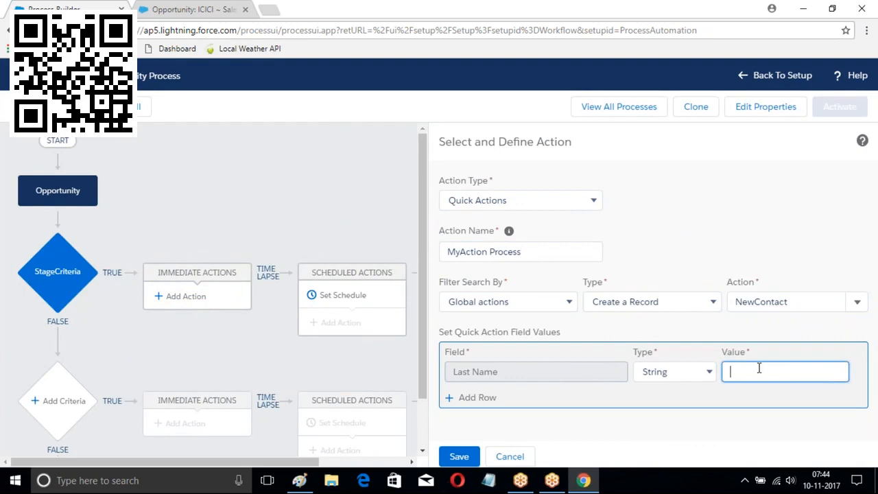
Set the contact's Last Name to the field reference [Opportunity].Account ID.Account Name
{"action": "left_click", "coordinate": [695, 372]}
{"action": "left_click", "coordinate": [672, 400]}
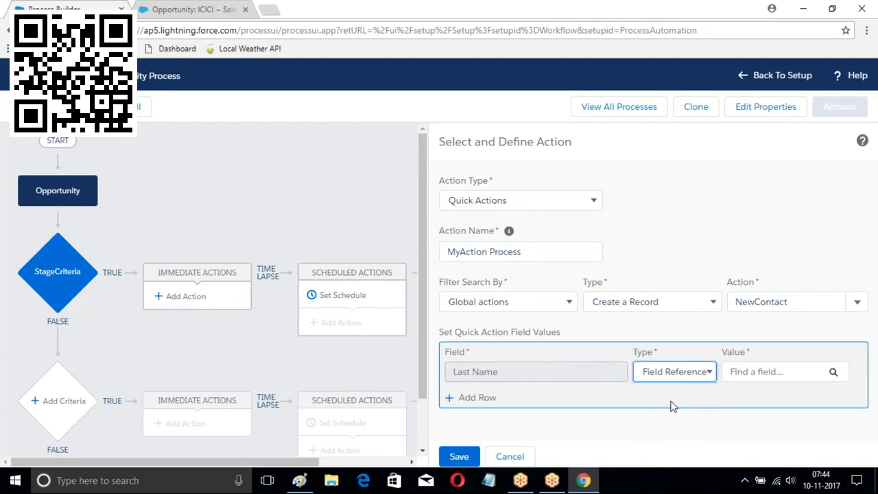
{"action": "left_click", "coordinate": [833, 372]}
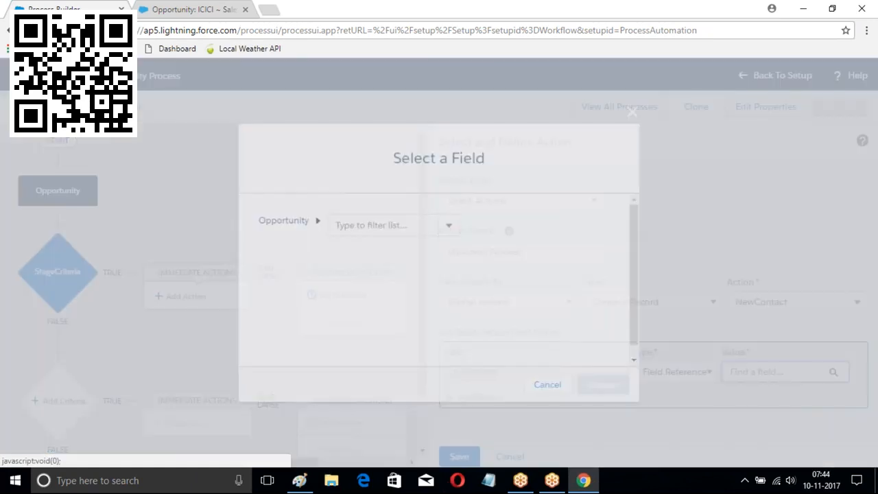
{"action": "left_click", "coordinate": [449, 227]}
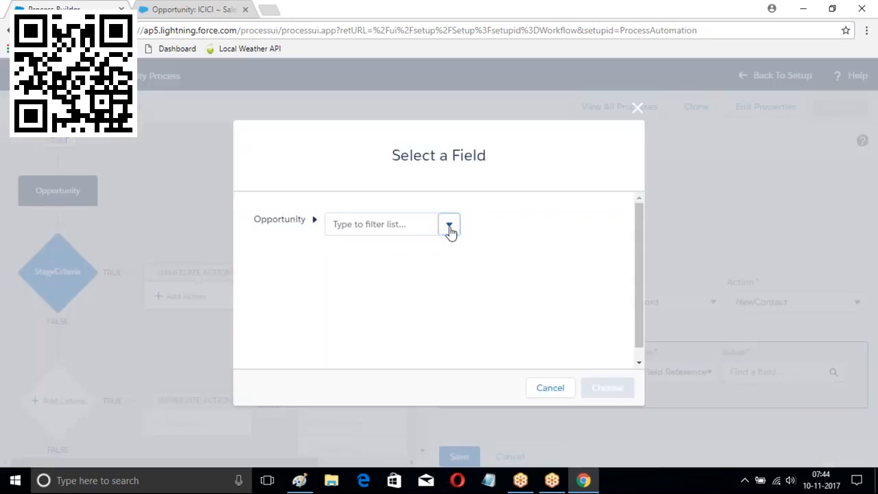
{"action": "left_click", "coordinate": [380, 250]}
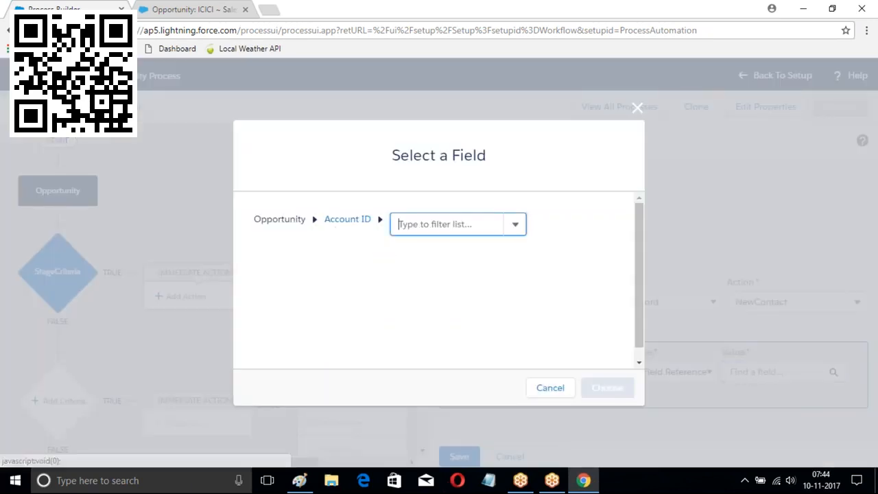
{"action": "left_click", "coordinate": [516, 228]}
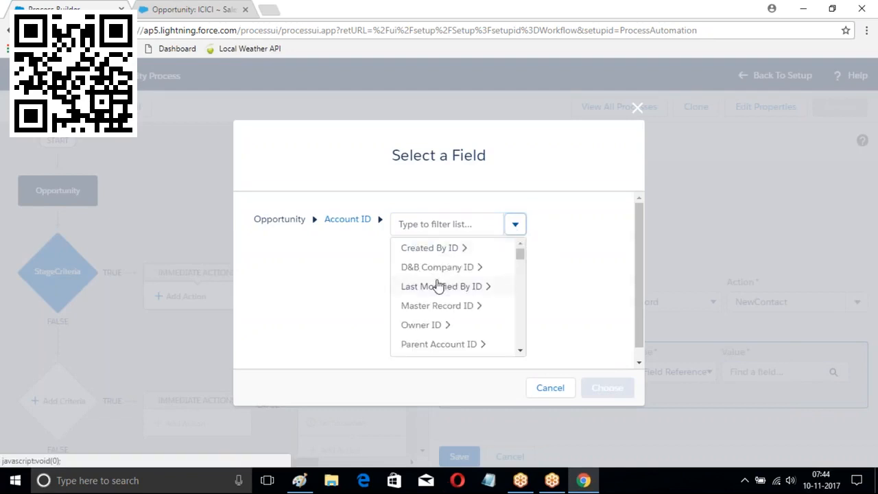
{"action": "left_click", "coordinate": [427, 222]}
{"action": "type", "text": "Name"}
{"action": "left_click", "coordinate": [432, 247]}
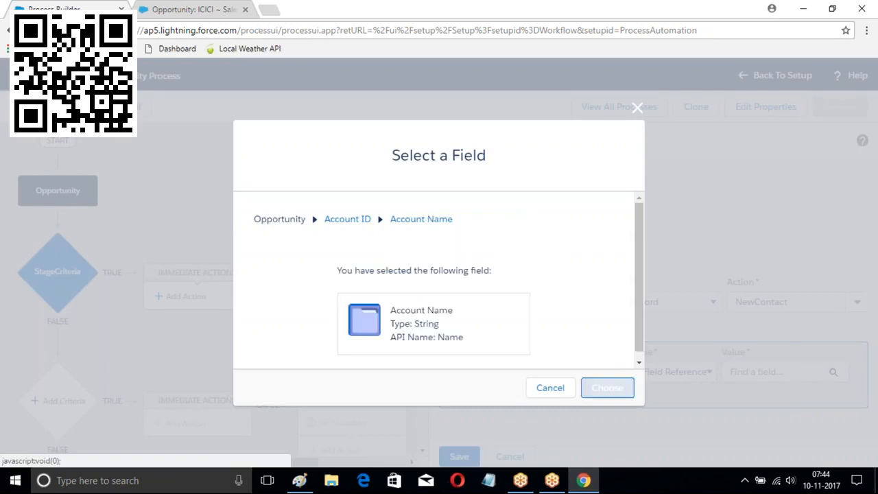
{"action": "left_click", "coordinate": [608, 387]}
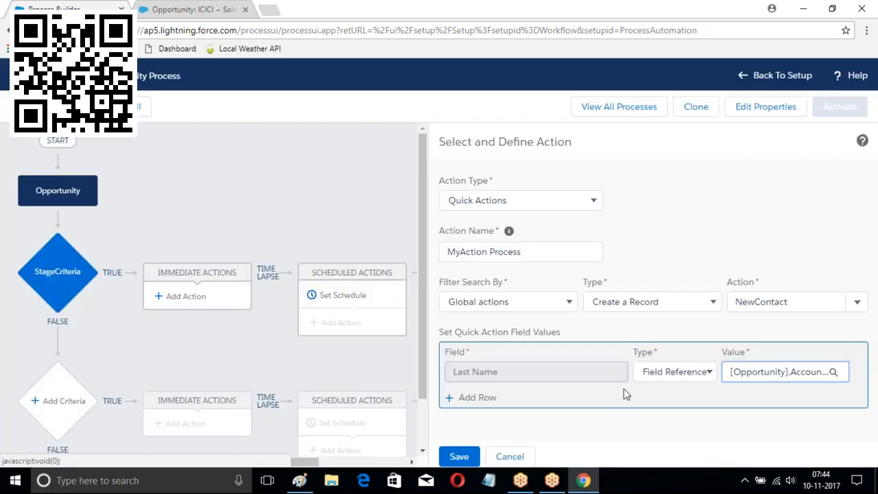
Add a Business Phone row referencing the opportunity account's Account Phone field
{"action": "left_click", "coordinate": [480, 398]}
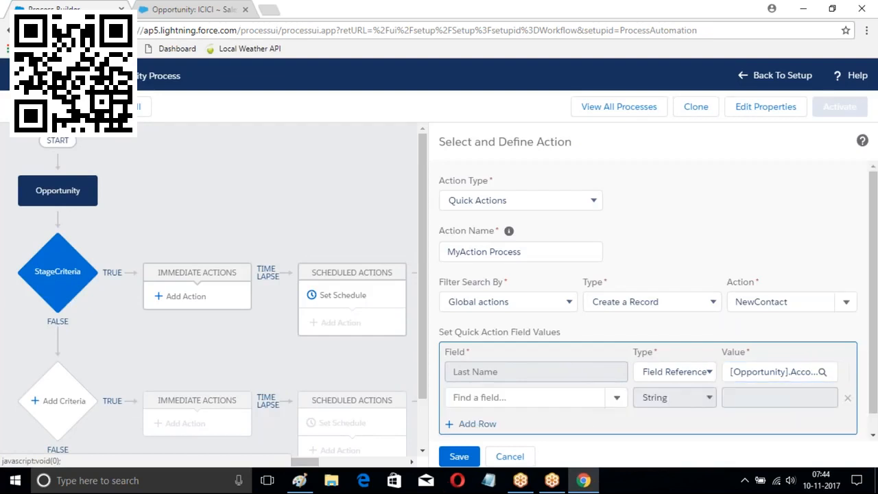
{"action": "left_click", "coordinate": [490, 391]}
{"action": "type", "text": "Phone"}
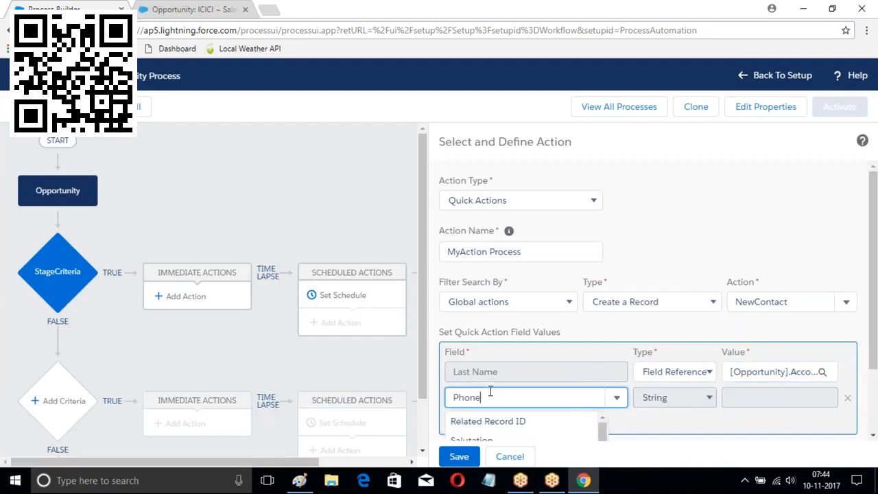
{"action": "left_click", "coordinate": [525, 421]}
{"action": "left_click", "coordinate": [769, 398]}
{"action": "left_click", "coordinate": [710, 403]}
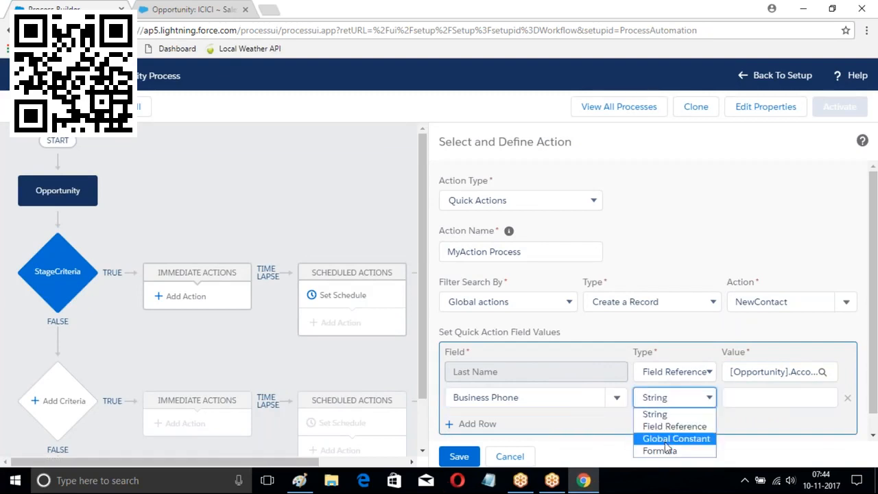
{"action": "left_click", "coordinate": [667, 427]}
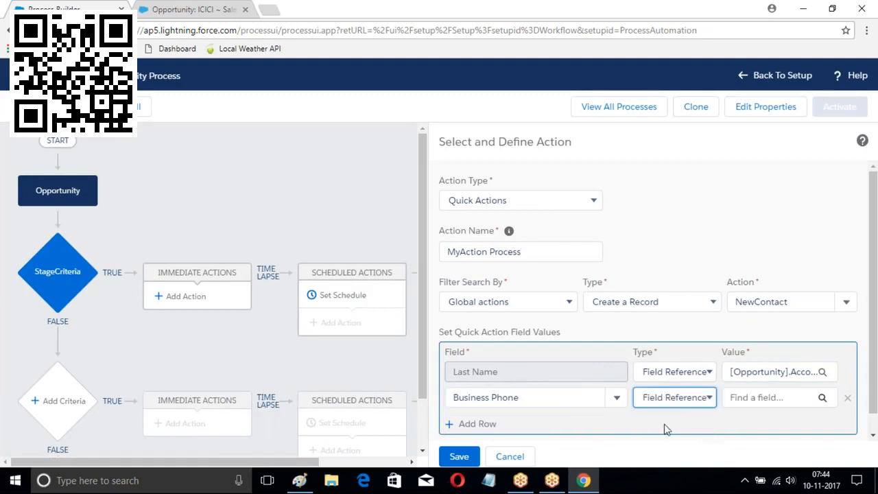
{"action": "left_click", "coordinate": [821, 398]}
{"action": "left_click", "coordinate": [403, 225]}
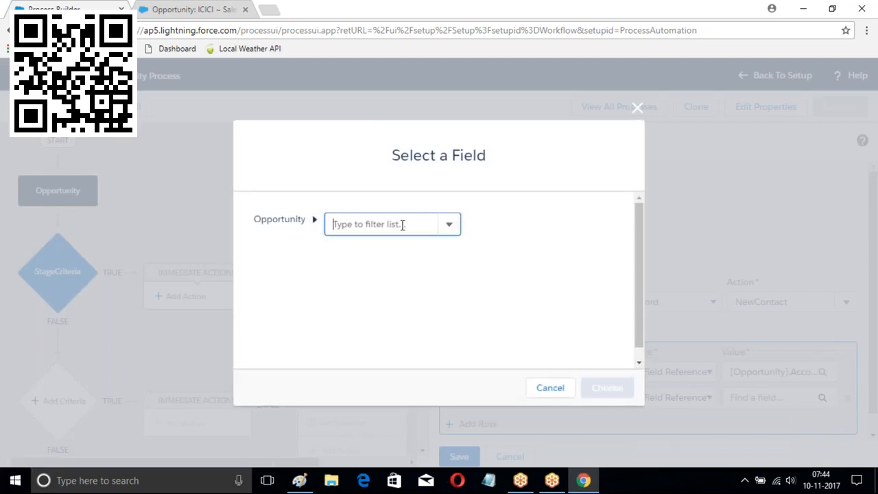
{"action": "type", "text": "Acc"}
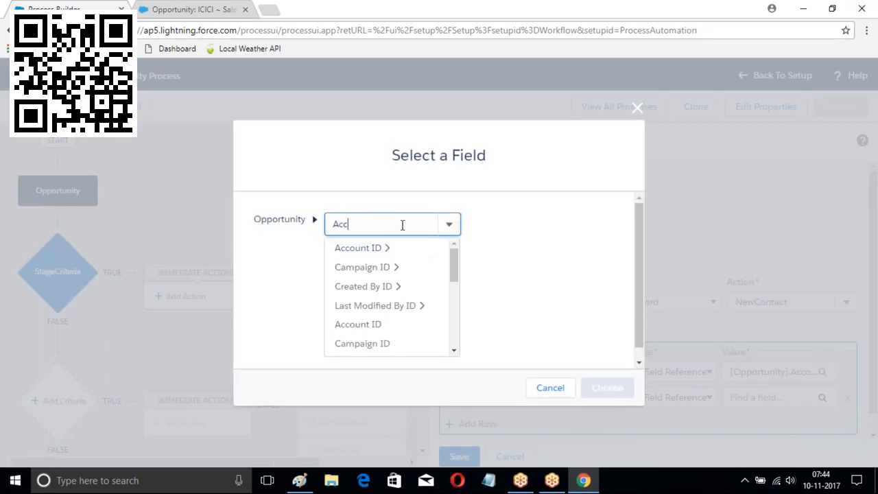
{"action": "left_click", "coordinate": [360, 248]}
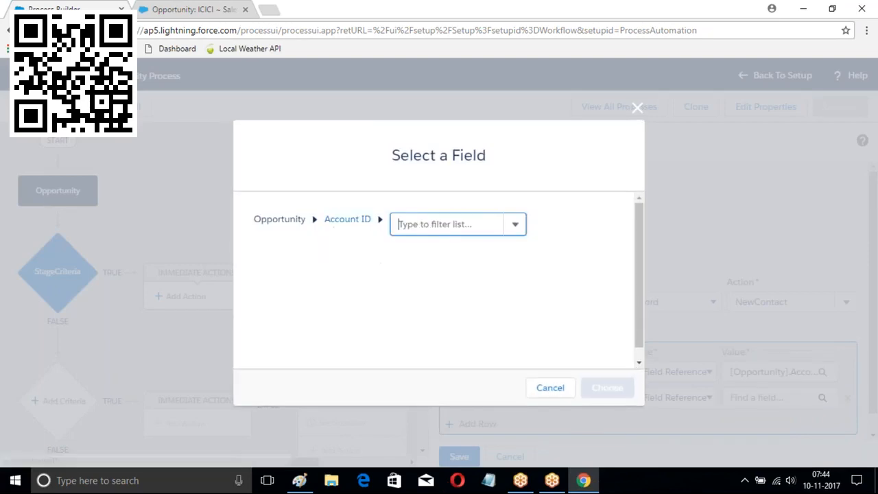
{"action": "type", "text": "Phone"}
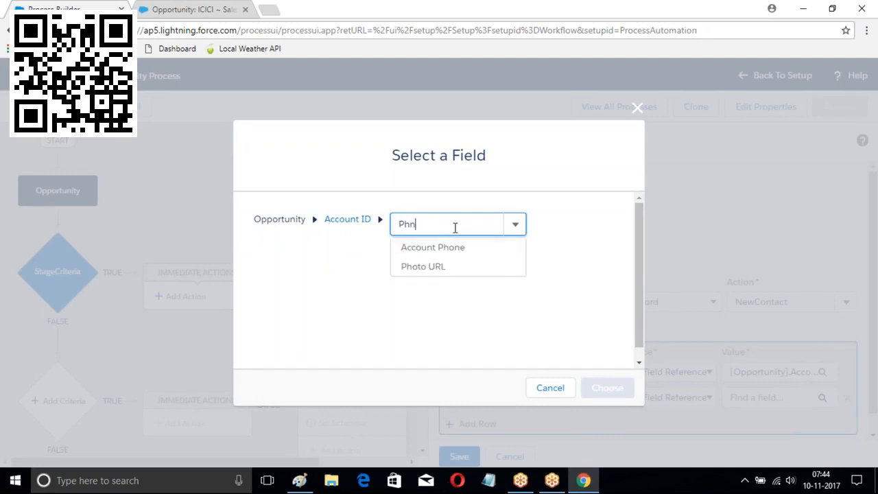
{"action": "left_click", "coordinate": [451, 247]}
{"action": "left_click", "coordinate": [607, 388]}
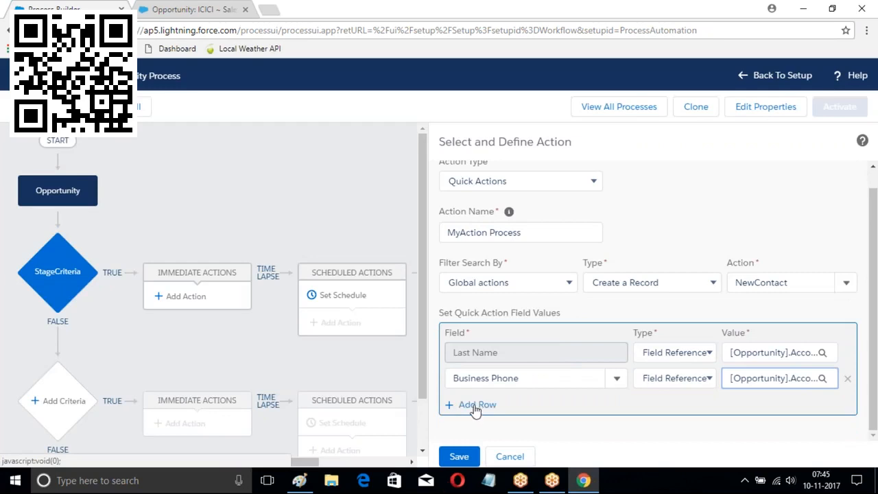
Remove the unused third field row and save the MyAction Process action
{"action": "left_click", "coordinate": [468, 405]}
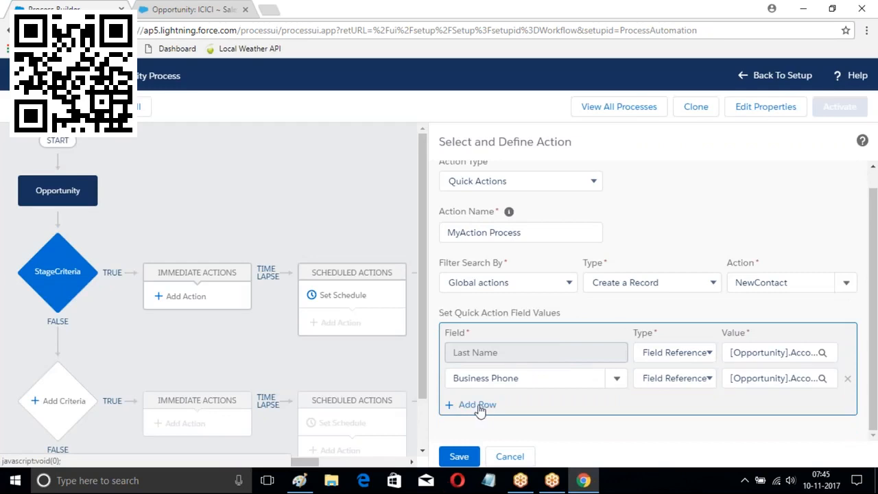
{"action": "type", "text": "C"}
{"action": "key", "text": "BackSpace"}
{"action": "type", "text": "Id"}
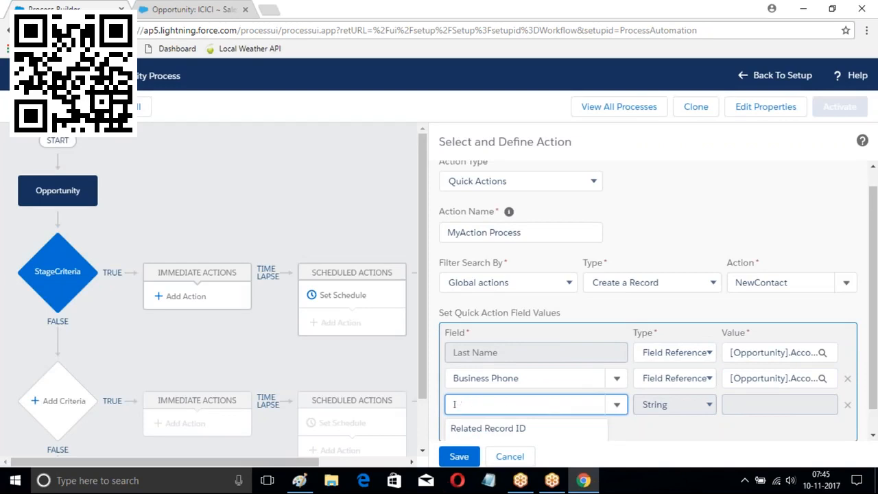
{"action": "key", "text": "BackSpace"}
{"action": "key", "text": "BackSpace"}
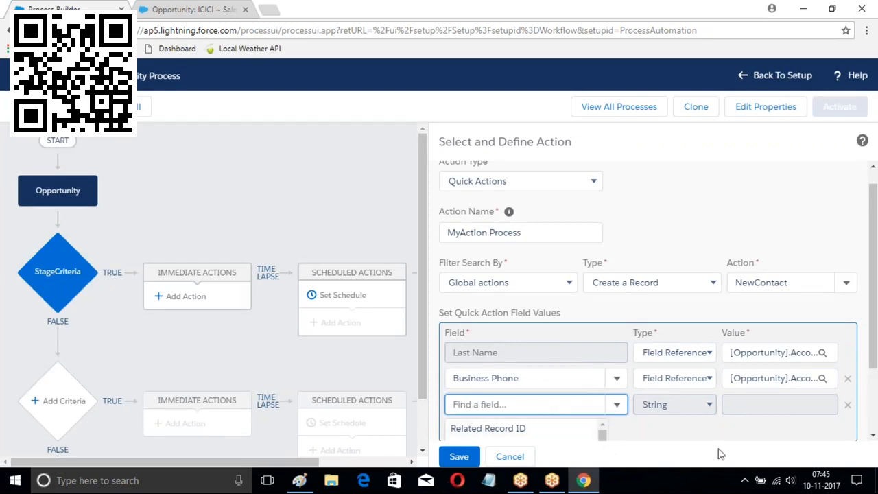
{"action": "left_click", "coordinate": [675, 200]}
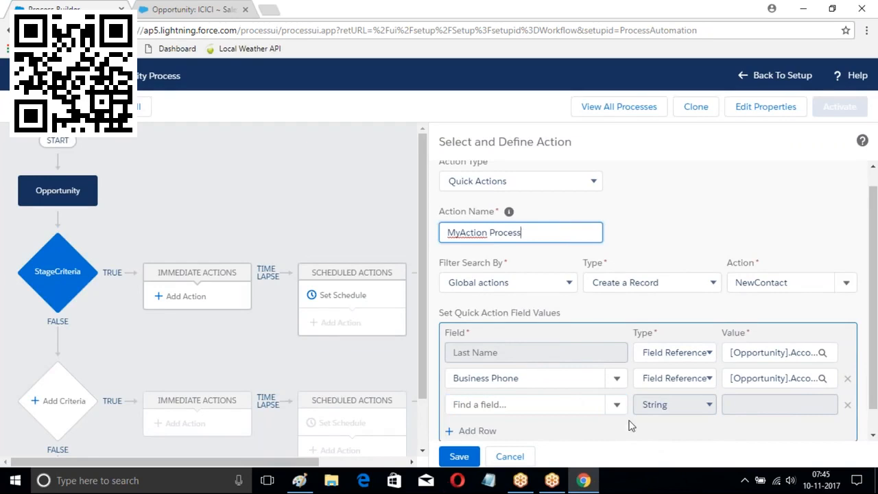
{"action": "scroll", "coordinate": [631, 424], "scroll_direction": "down", "scroll_amount": 1}
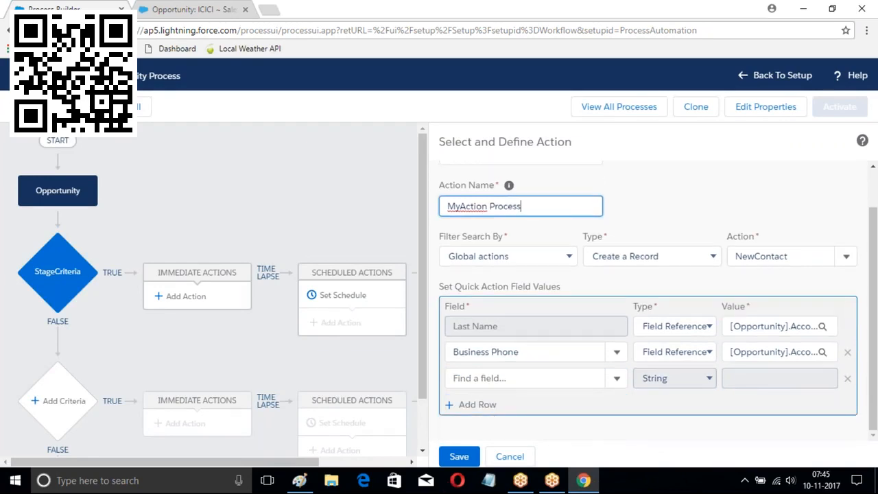
{"action": "left_click", "coordinate": [847, 379]}
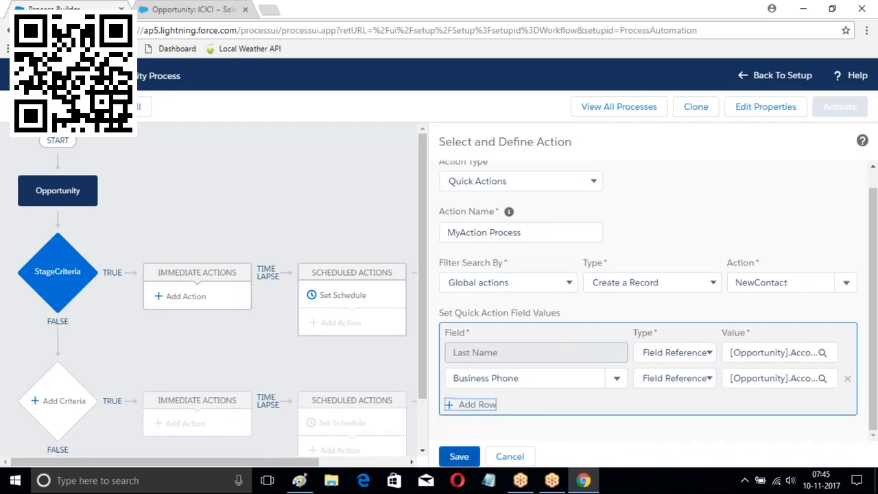
{"action": "left_click", "coordinate": [460, 457]}
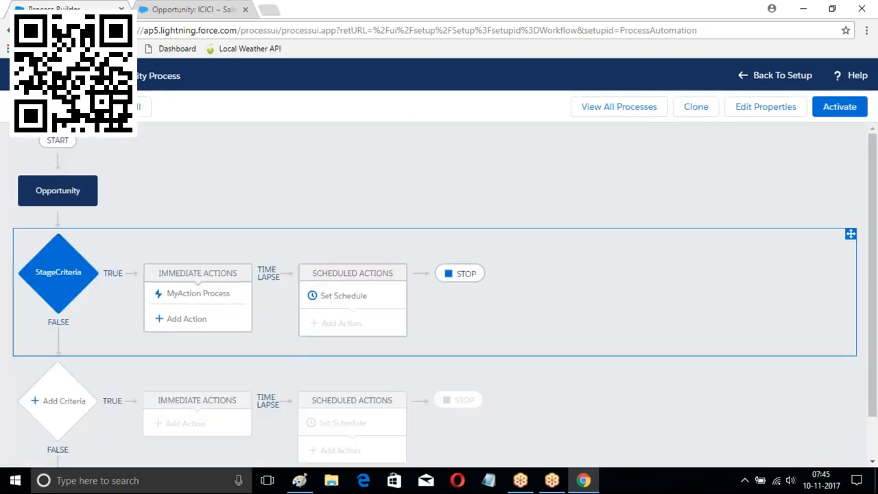
Add a Submit for Approval action named WilspnProces using the New Opportunity FLow approval process
{"action": "left_click", "coordinate": [175, 319]}
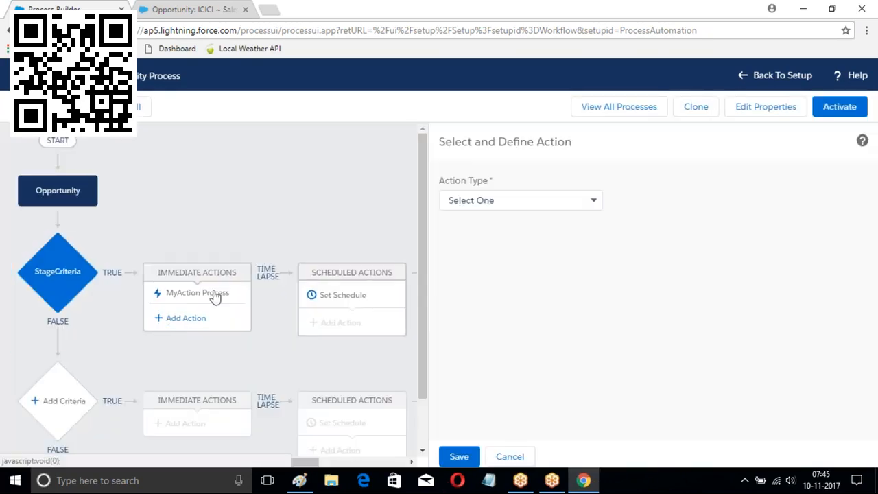
{"action": "left_click", "coordinate": [530, 201]}
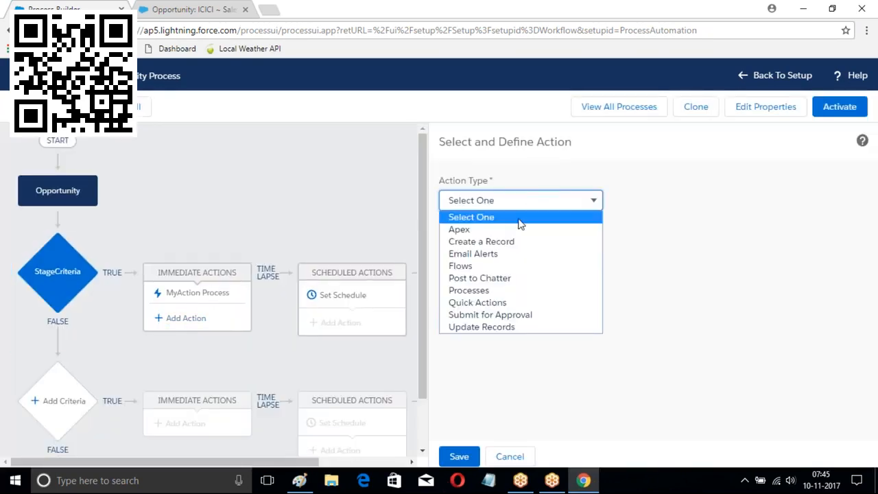
{"action": "left_click", "coordinate": [492, 315]}
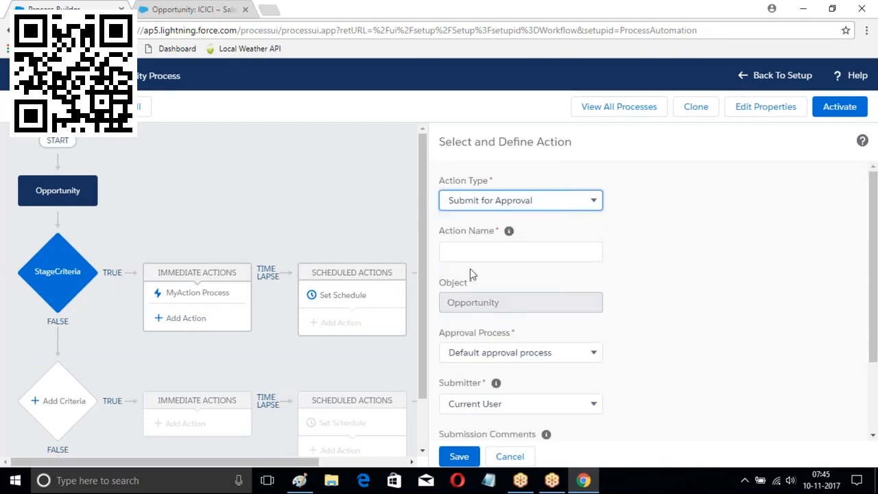
{"action": "left_click", "coordinate": [479, 250]}
{"action": "type", "text": "WilspnProces"}
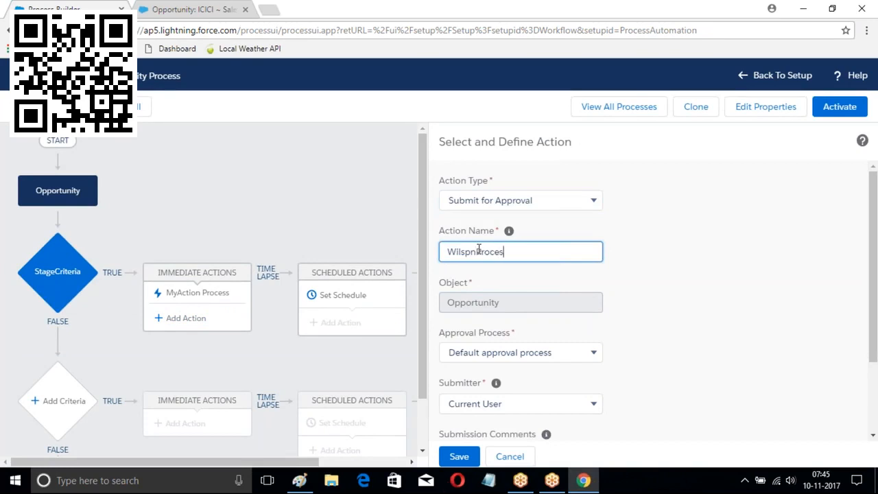
{"action": "scroll", "coordinate": [663, 305], "scroll_direction": "down", "scroll_amount": 3}
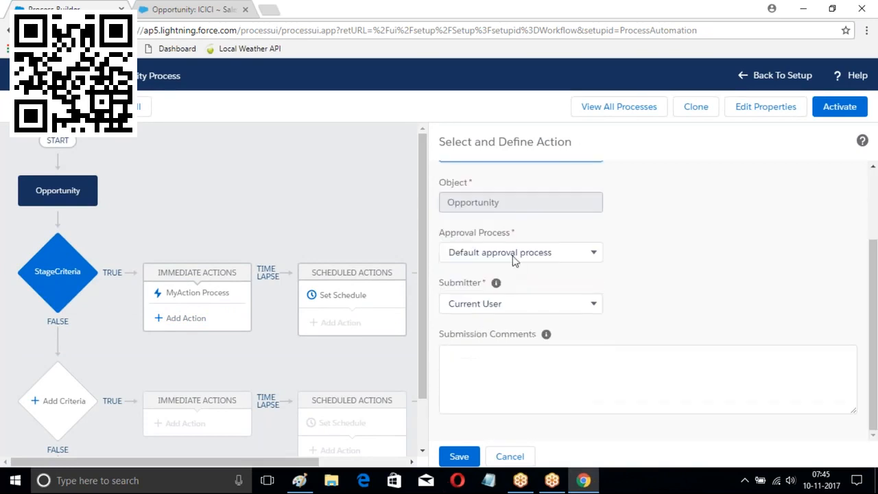
{"action": "left_click", "coordinate": [512, 254]}
{"action": "left_click", "coordinate": [500, 282]}
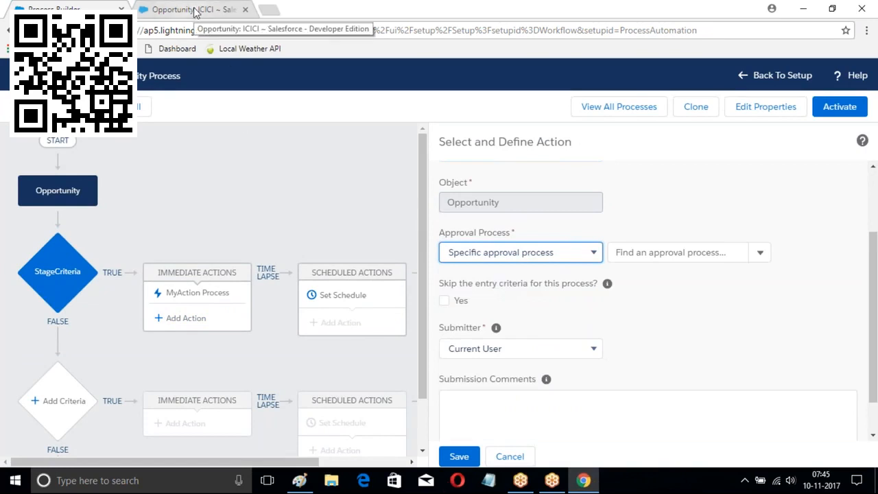
{"action": "left_click", "coordinate": [651, 253]}
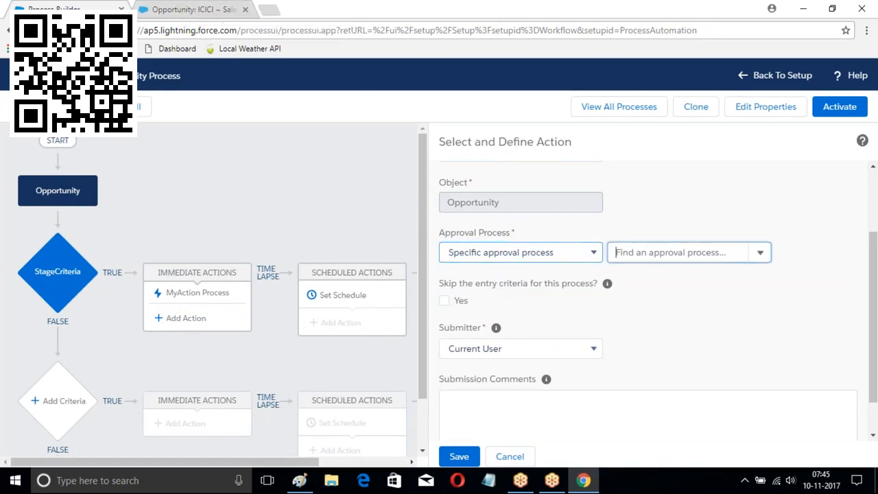
{"action": "type", "text": "op"}
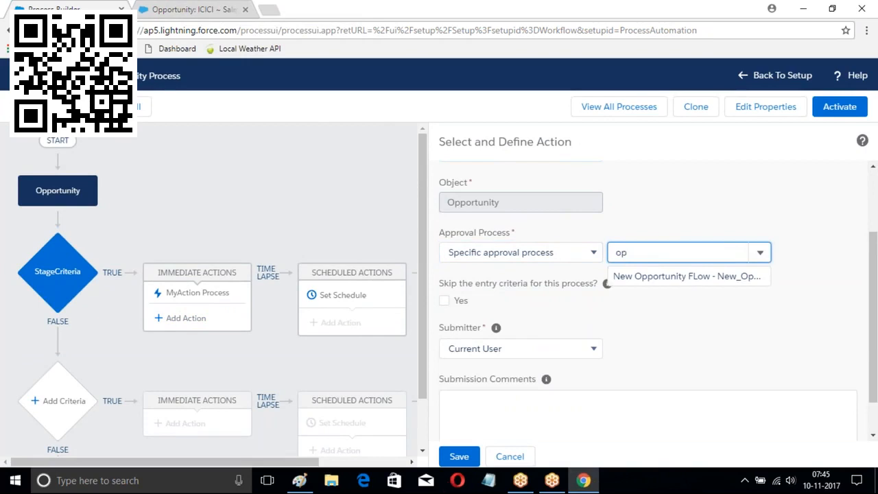
{"action": "left_click", "coordinate": [672, 277]}
Make the submitter a user field from the record, browsing the opportunity's Owner ID fields
{"action": "scroll", "coordinate": [430, 228], "scroll_direction": "up", "scroll_amount": 1}
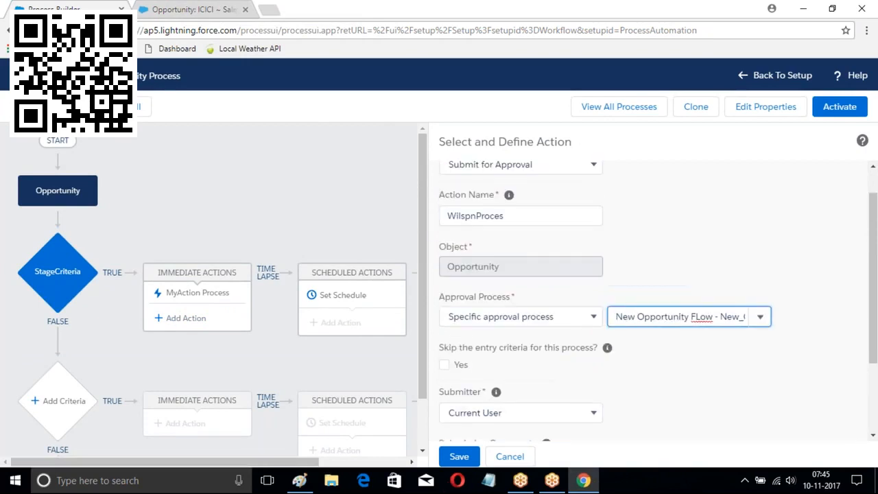
{"action": "scroll", "coordinate": [646, 262], "scroll_direction": "down", "scroll_amount": 1}
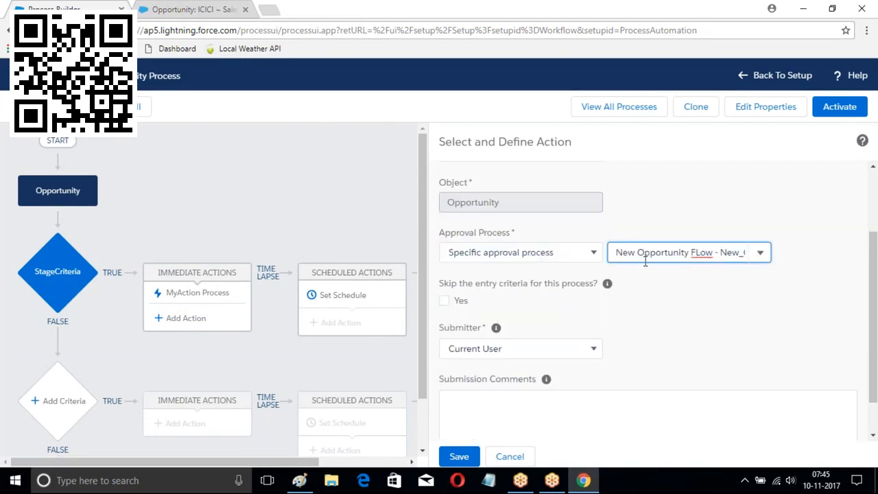
{"action": "scroll", "coordinate": [717, 271], "scroll_direction": "down", "scroll_amount": 1}
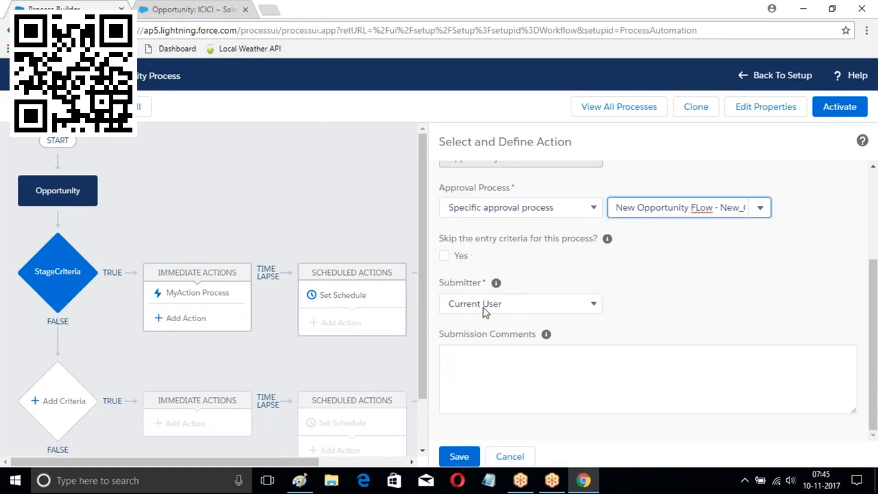
{"action": "left_click", "coordinate": [536, 306]}
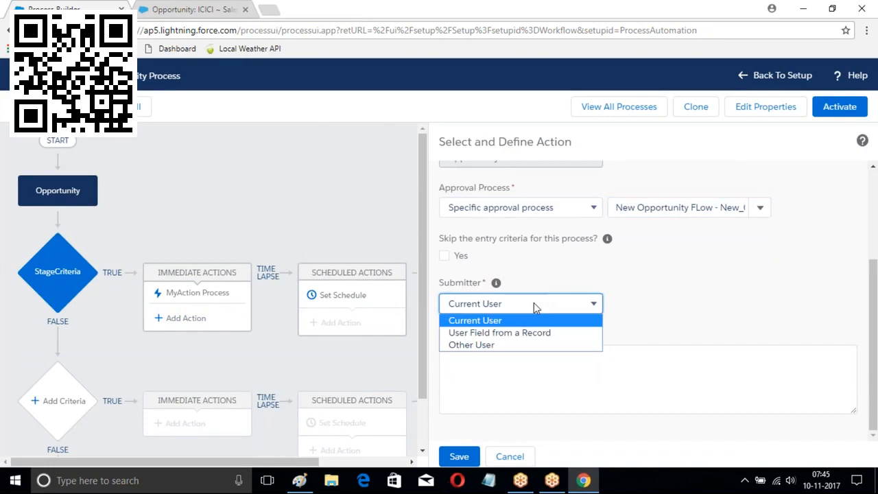
{"action": "left_click", "coordinate": [481, 334]}
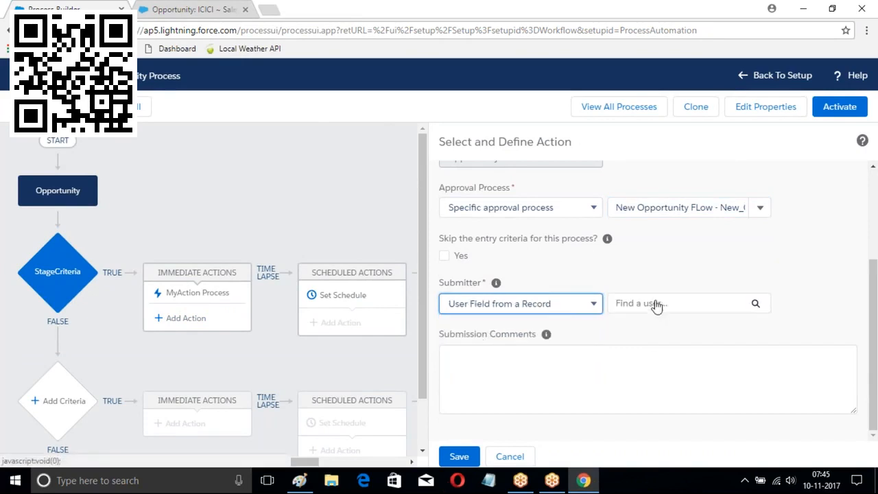
{"action": "left_click", "coordinate": [657, 304]}
{"action": "type", "text": "own"}
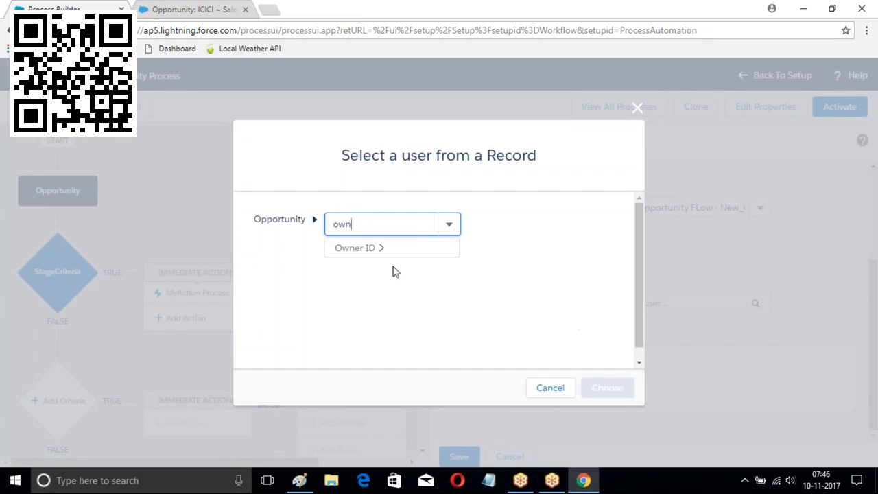
{"action": "left_click", "coordinate": [362, 249]}
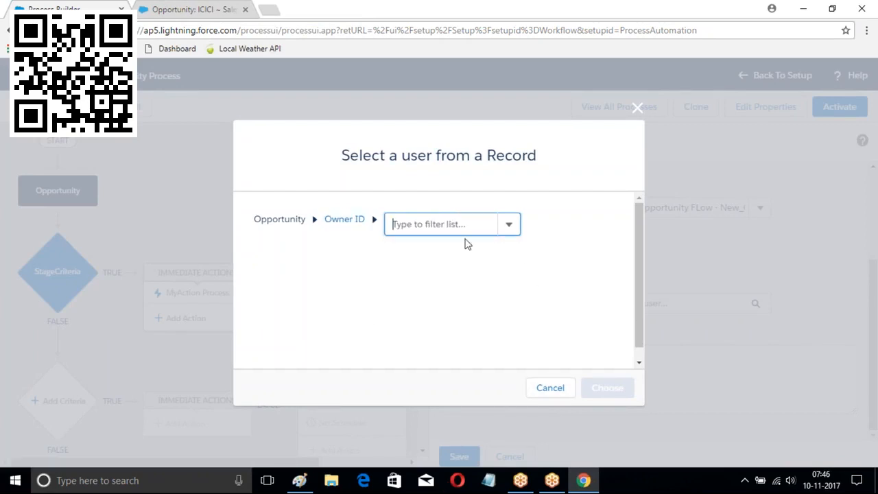
{"action": "left_click", "coordinate": [508, 228]}
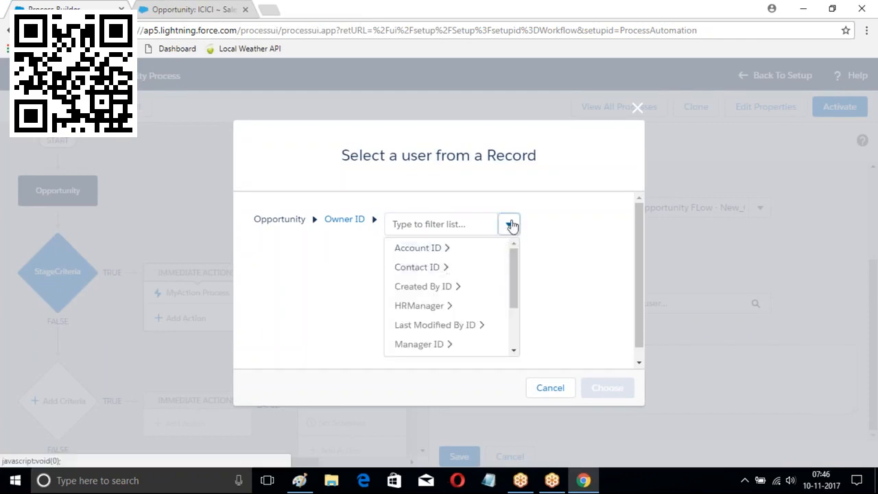
{"action": "left_click", "coordinate": [402, 191]}
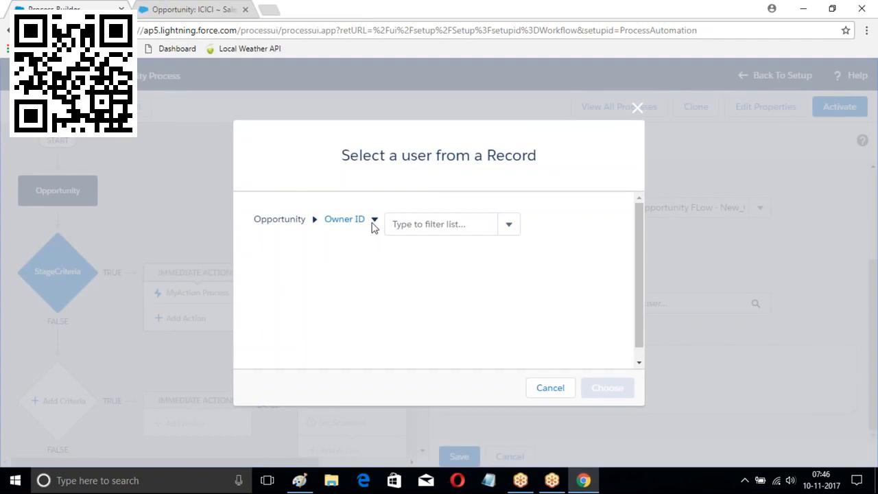
{"action": "left_click", "coordinate": [637, 109]}
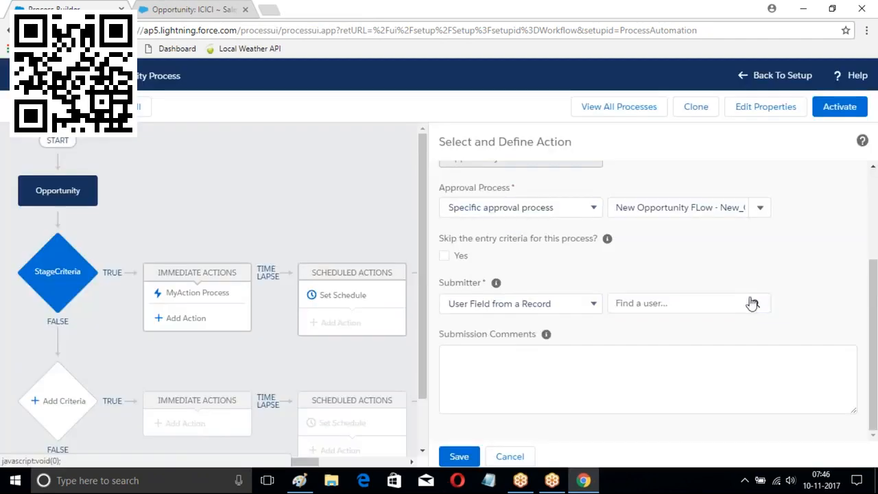
Choose [Opportunity].Owner.Id as the submitter and save the approval action
{"action": "left_click", "coordinate": [756, 304]}
{"action": "left_click", "coordinate": [333, 224]}
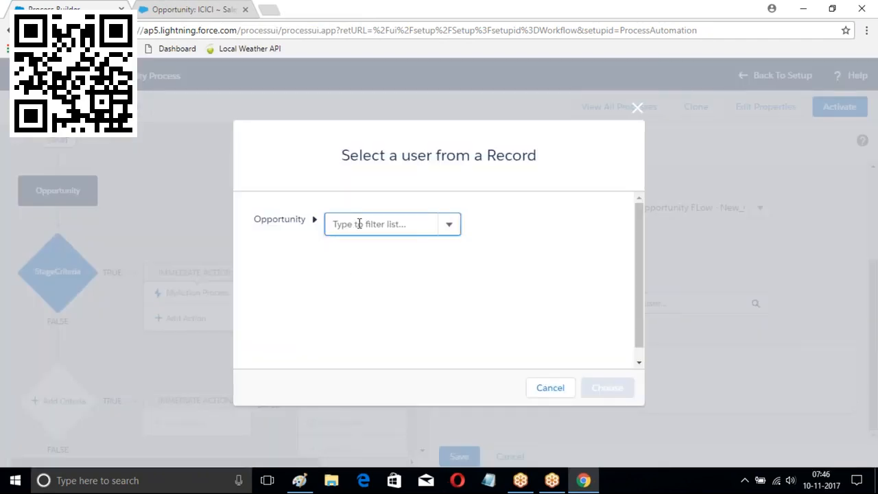
{"action": "left_click", "coordinate": [333, 224]}
{"action": "type", "text": "ow"}
{"action": "left_click", "coordinate": [343, 247]}
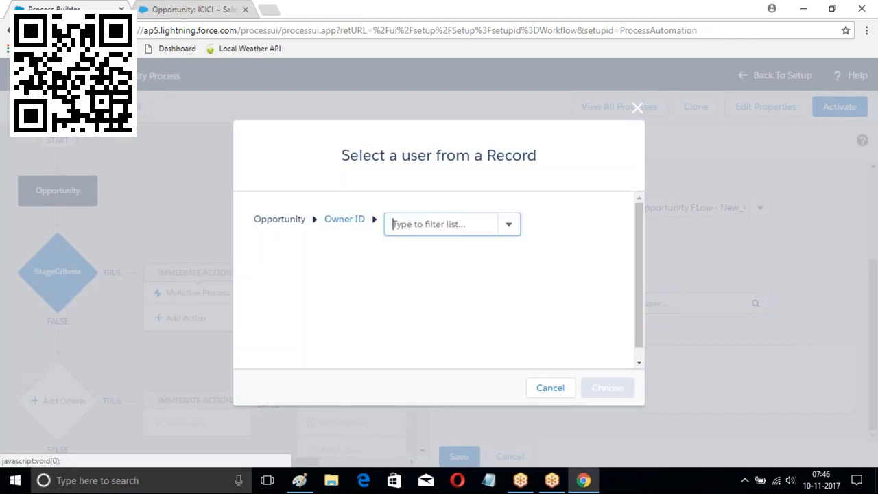
{"action": "left_click", "coordinate": [473, 224]}
{"action": "type", "text": "Id"}
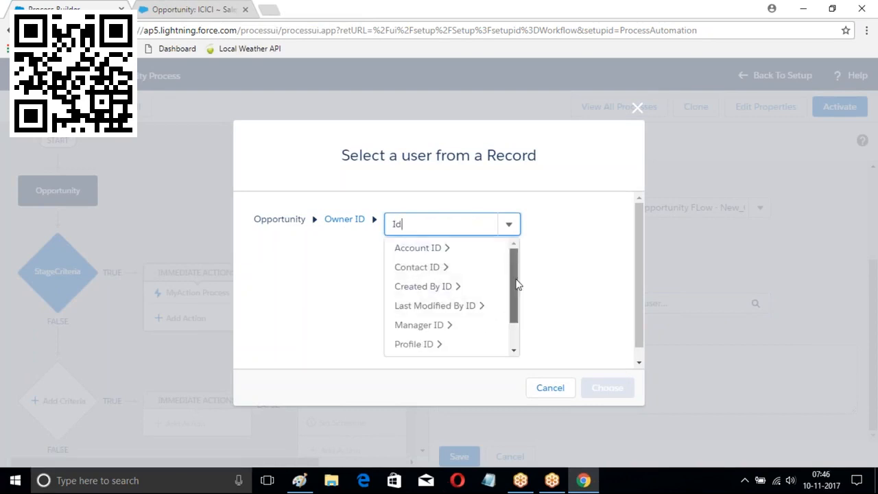
{"action": "left_click_drag", "start_coordinate": [516, 284], "coordinate": [522, 342]}
{"action": "left_click", "coordinate": [424, 346]}
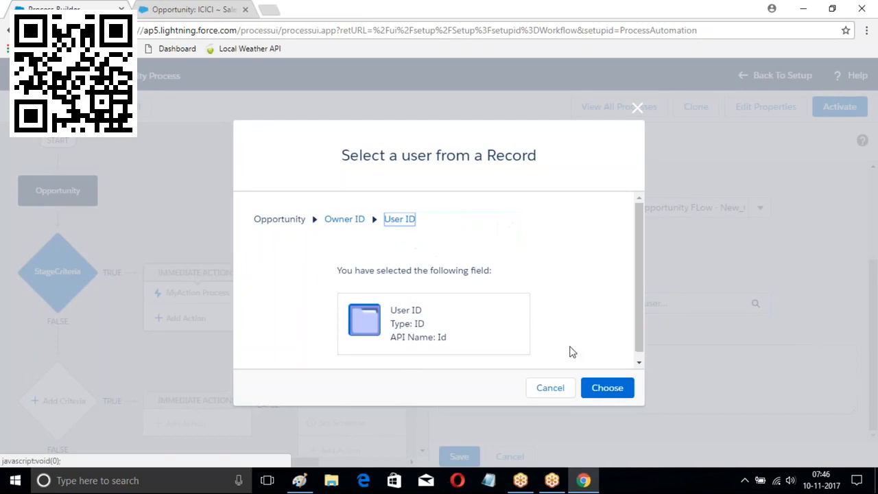
{"action": "left_click", "coordinate": [608, 388]}
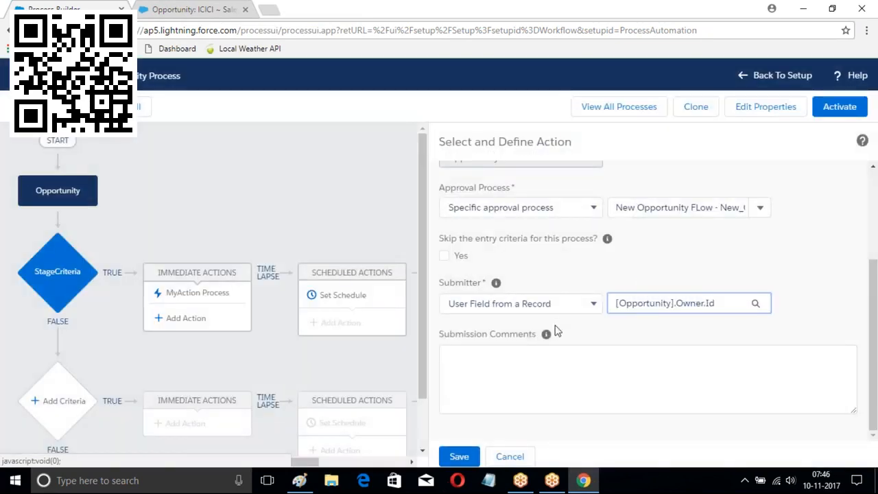
{"action": "left_click", "coordinate": [456, 456]}
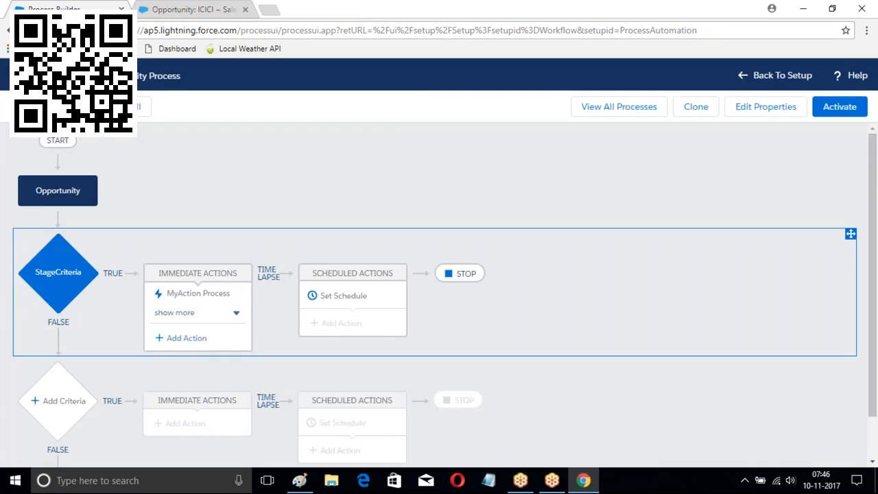
Start another immediate action but cancel it without adding anything
{"action": "left_click", "coordinate": [180, 338]}
{"action": "left_click", "coordinate": [531, 201]}
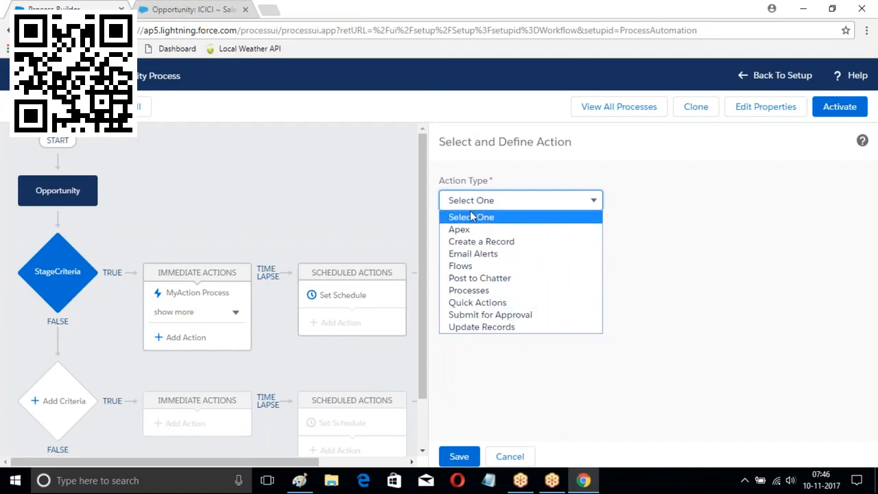
{"action": "left_click", "coordinate": [556, 362]}
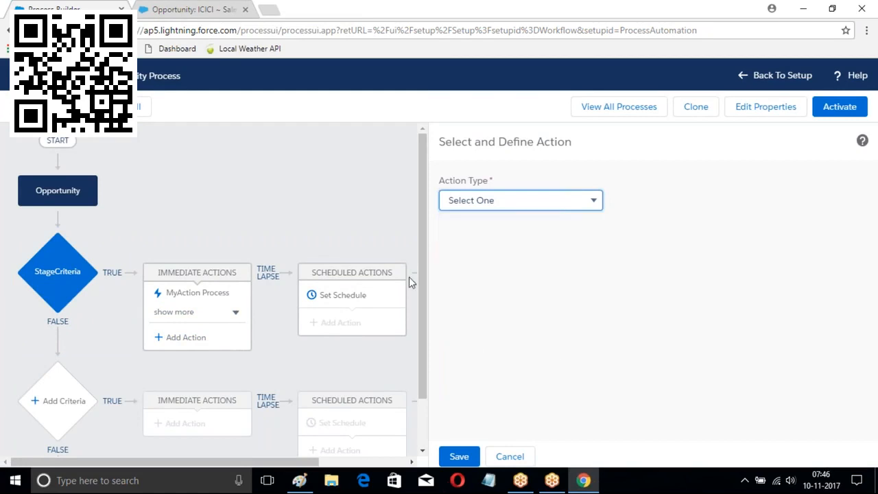
{"action": "left_click", "coordinate": [528, 453]}
Activate the process and switch to the Opportunity: ICICI browser tab
{"action": "left_click", "coordinate": [840, 106]}
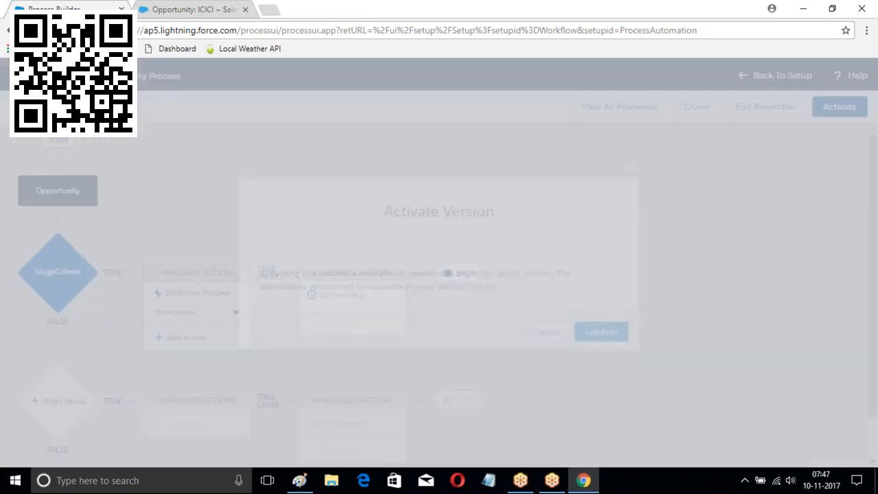
{"action": "left_click", "coordinate": [609, 334]}
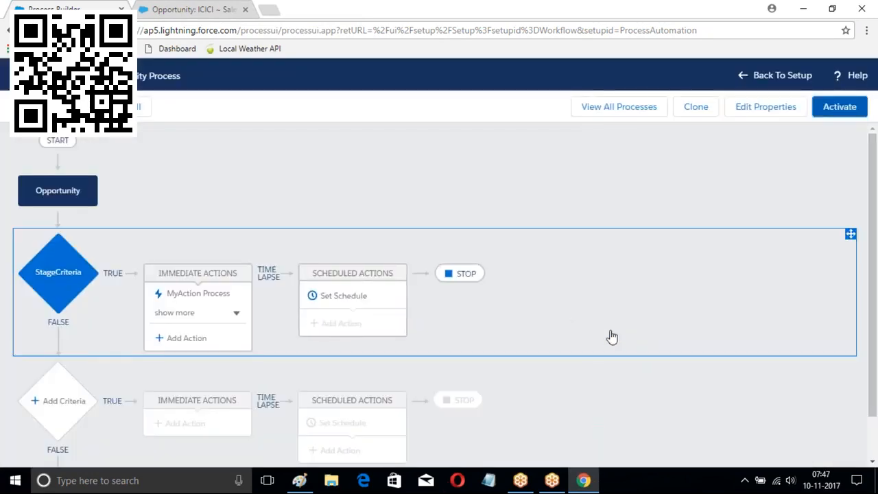
{"action": "left_click", "coordinate": [182, 10]}
Start a new opportunity named Salesforce Worflows
{"action": "left_click", "coordinate": [227, 125]}
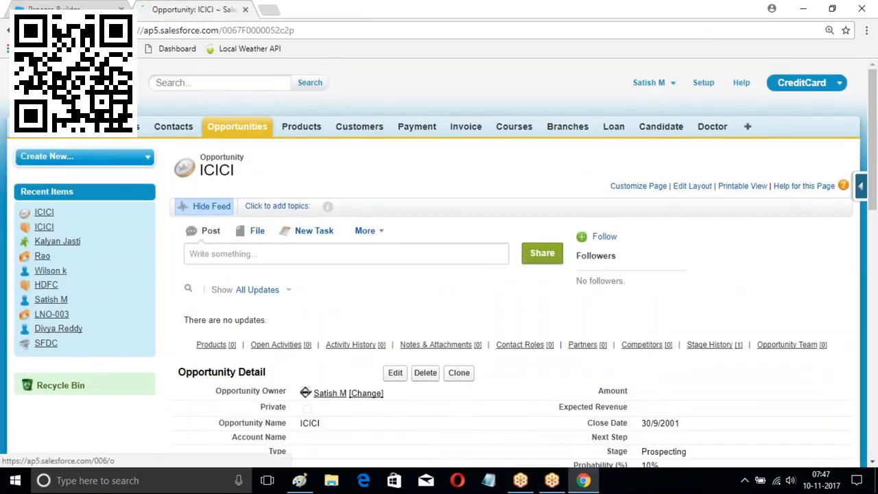
{"action": "left_click", "coordinate": [393, 234]}
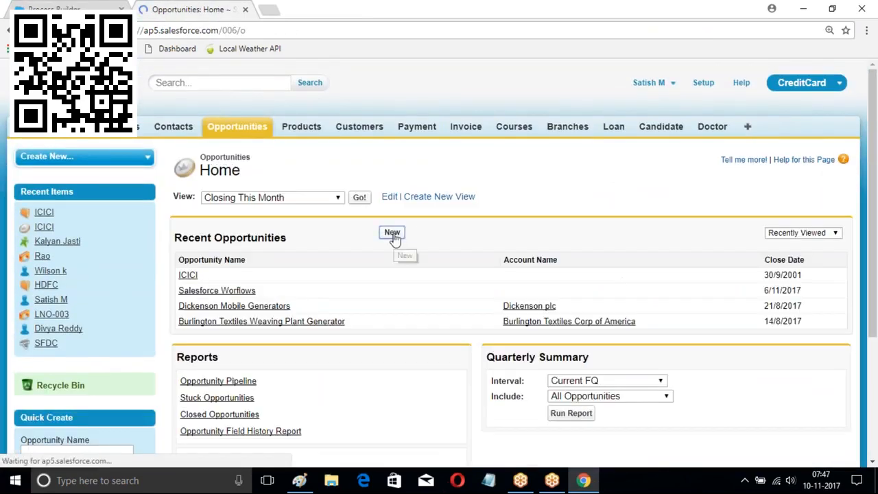
{"action": "scroll", "coordinate": [357, 206], "scroll_direction": "down", "scroll_amount": 2}
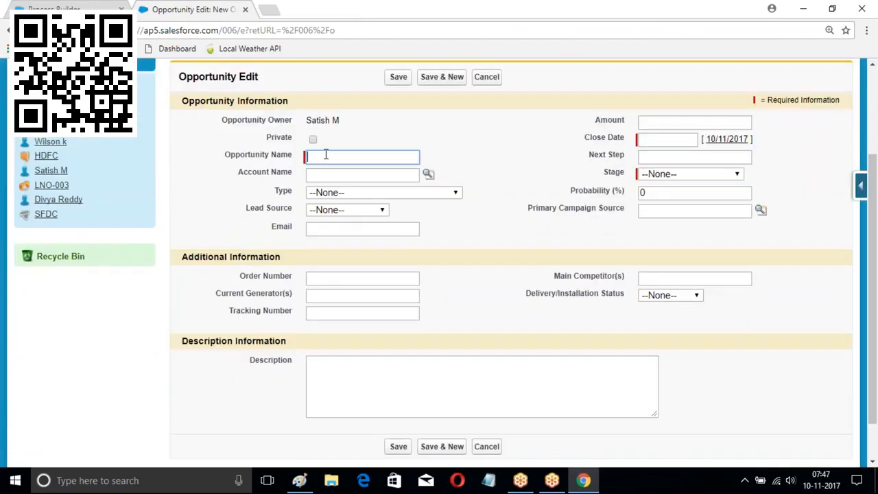
{"action": "type", "text": "Sa"}
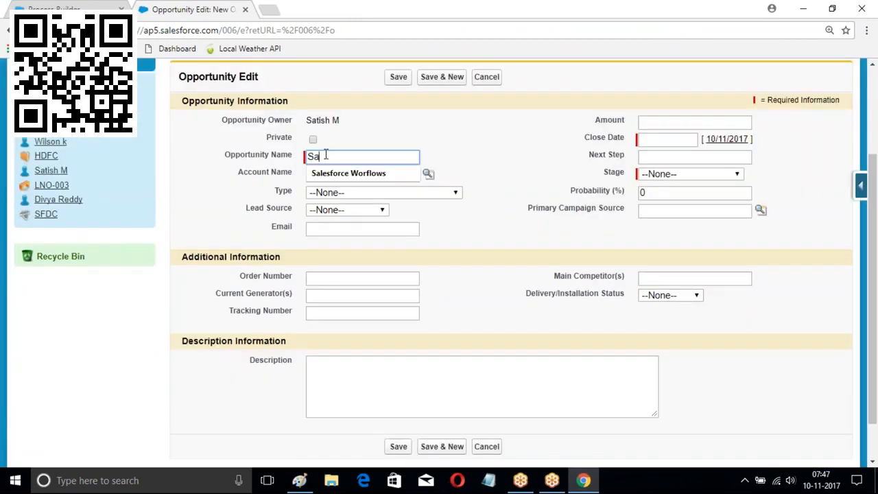
{"action": "type", "text": "l"}
{"action": "left_click", "coordinate": [366, 172]}
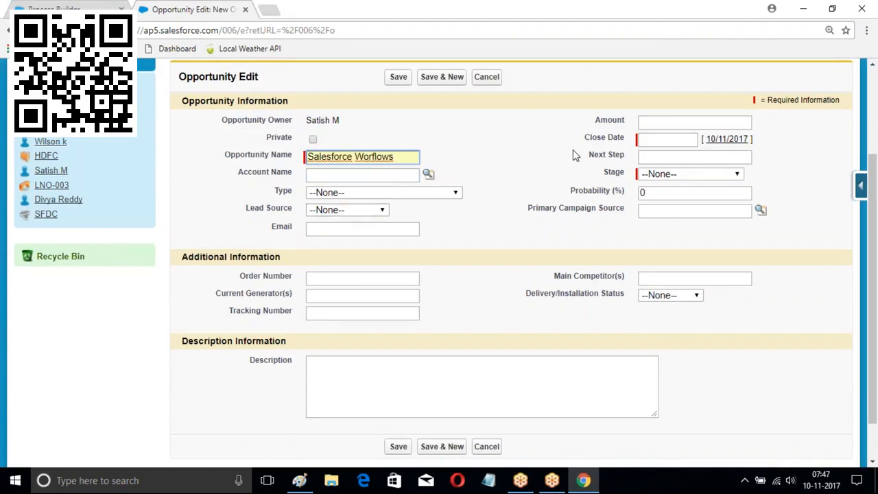
Set close date 15/11/2017, stage Prospecting, account Burlington Textiles Corp of America, and save
{"action": "left_click", "coordinate": [675, 140]}
{"action": "left_click", "coordinate": [711, 210]}
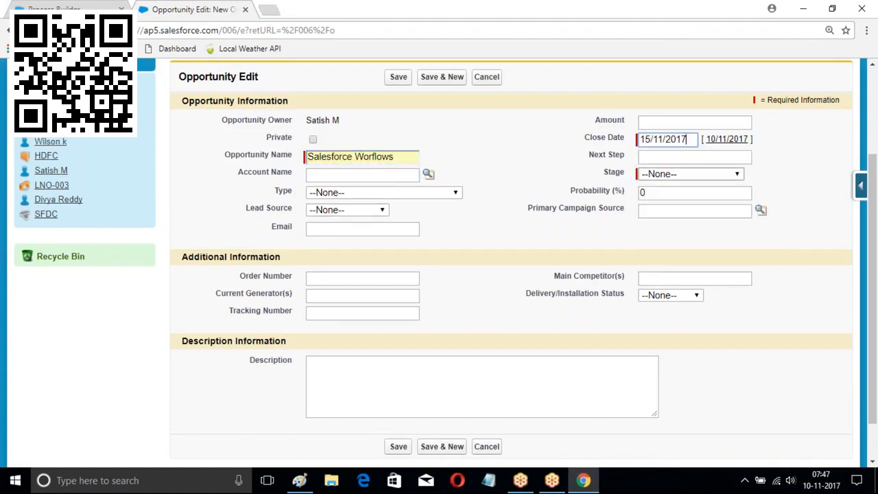
{"action": "left_click", "coordinate": [659, 175]}
{"action": "left_click", "coordinate": [663, 200]}
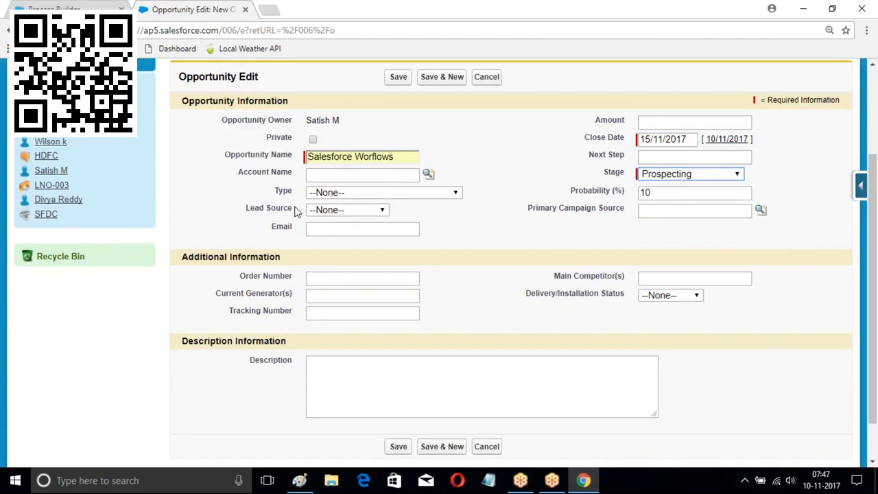
{"action": "scroll", "coordinate": [409, 181], "scroll_direction": "up", "scroll_amount": 1}
{"action": "left_click", "coordinate": [429, 238]}
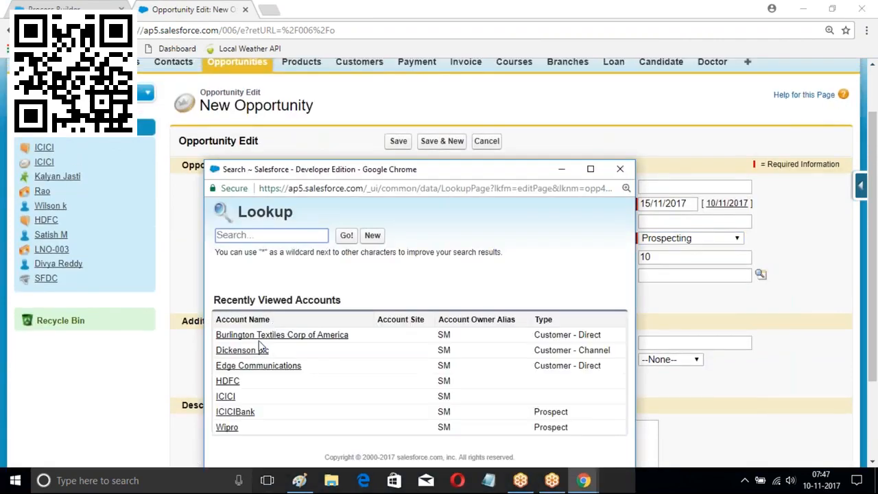
{"action": "left_click", "coordinate": [261, 347]}
{"action": "left_click", "coordinate": [399, 141]}
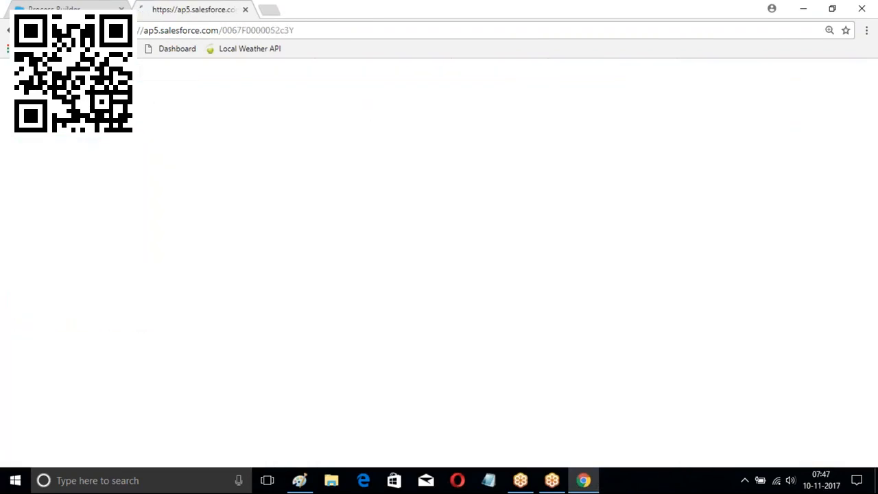
Approve the pending request in the opportunity's Approval History, then view the Contacts home page
{"action": "scroll", "coordinate": [362, 135], "scroll_direction": "down", "scroll_amount": 3}
{"action": "scroll", "coordinate": [362, 134], "scroll_direction": "down", "scroll_amount": 2}
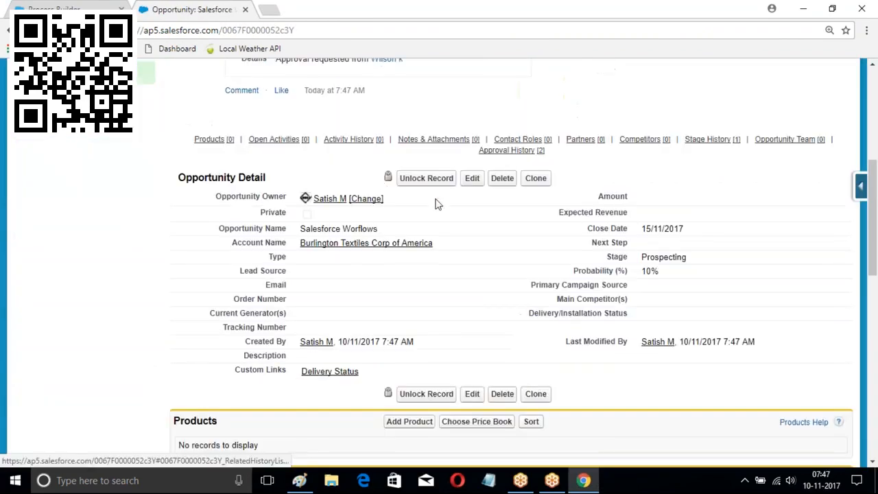
{"action": "scroll", "coordinate": [304, 180], "scroll_direction": "down", "scroll_amount": 10}
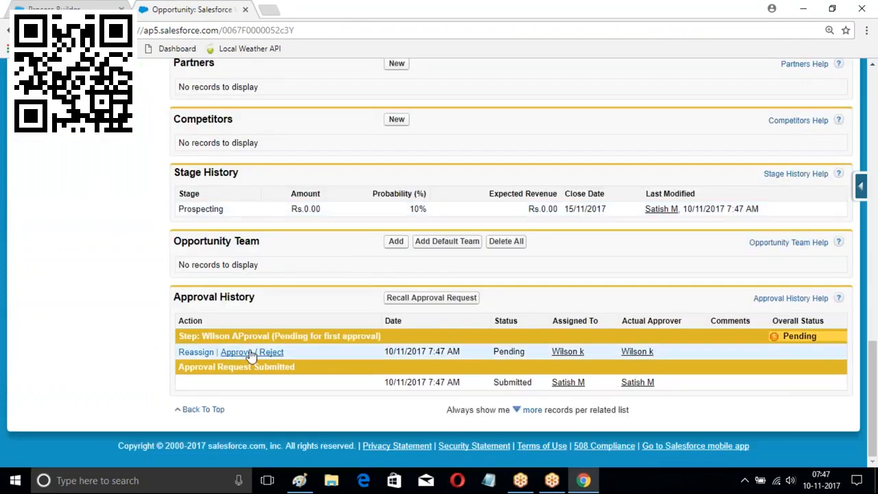
{"action": "scroll", "coordinate": [245, 357], "scroll_direction": "up", "scroll_amount": 3}
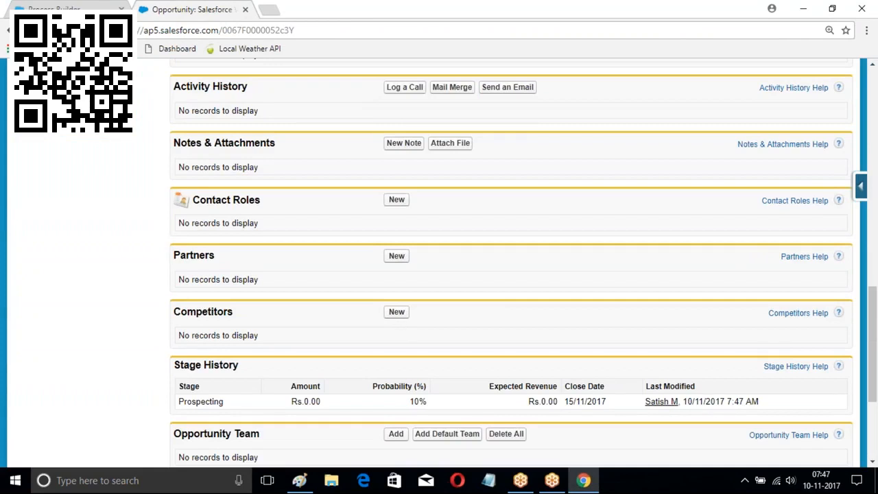
{"action": "scroll", "coordinate": [738, 337], "scroll_direction": "up", "scroll_amount": 3}
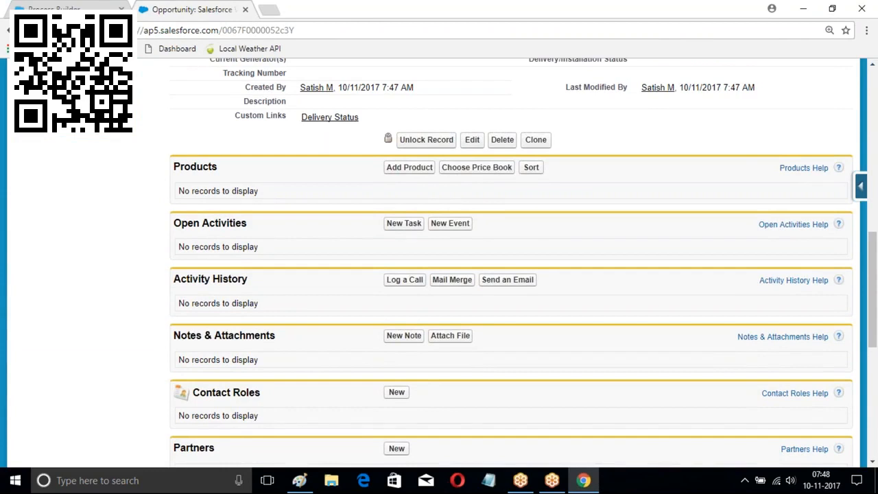
{"action": "scroll", "coordinate": [344, 253], "scroll_direction": "up", "scroll_amount": 3}
{"action": "scroll", "coordinate": [272, 360], "scroll_direction": "down", "scroll_amount": 5}
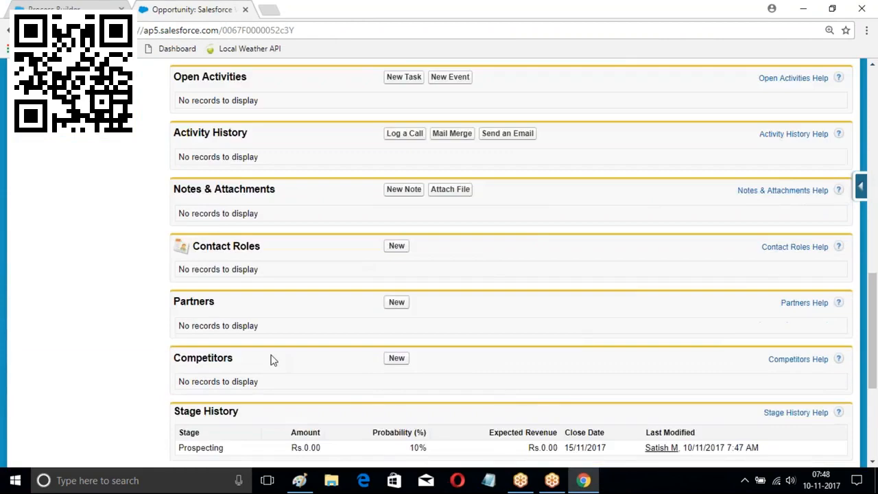
{"action": "scroll", "coordinate": [272, 361], "scroll_direction": "down", "scroll_amount": 4}
{"action": "left_click", "coordinate": [255, 353]}
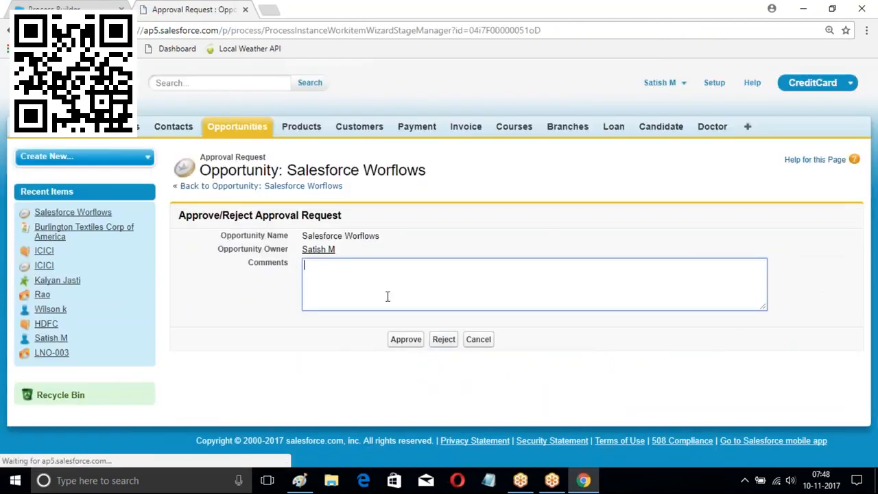
{"action": "left_click", "coordinate": [408, 340]}
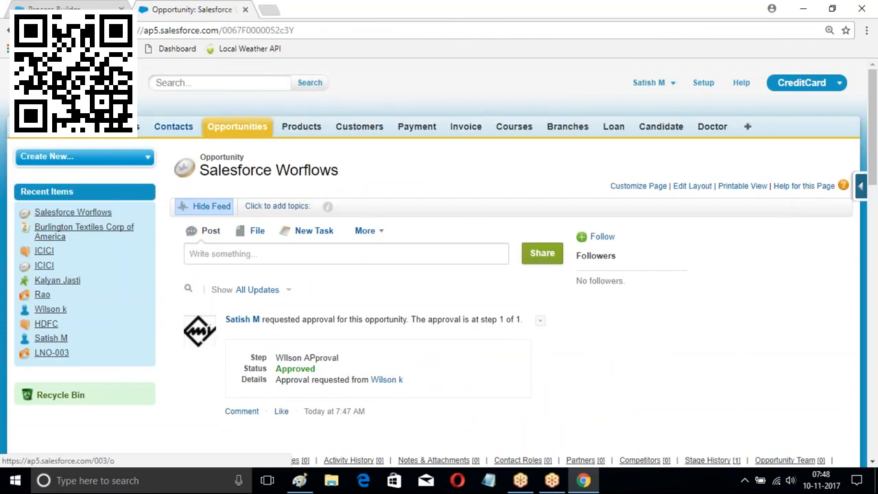
{"action": "left_click", "coordinate": [173, 126]}
{"action": "scroll", "coordinate": [265, 188], "scroll_direction": "down", "scroll_amount": 2}
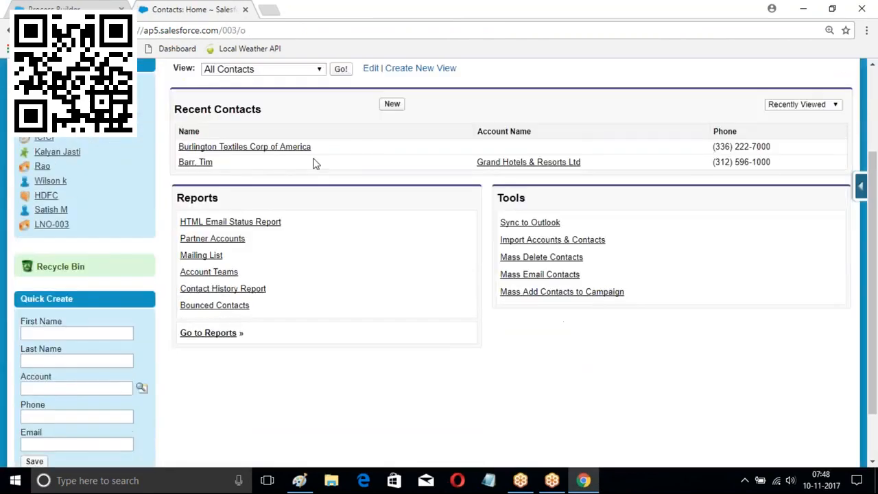
Filter contacts to New This Week, open the Burlington Textiles Corp of America contact, then show Notepad
{"action": "left_click", "coordinate": [319, 70]}
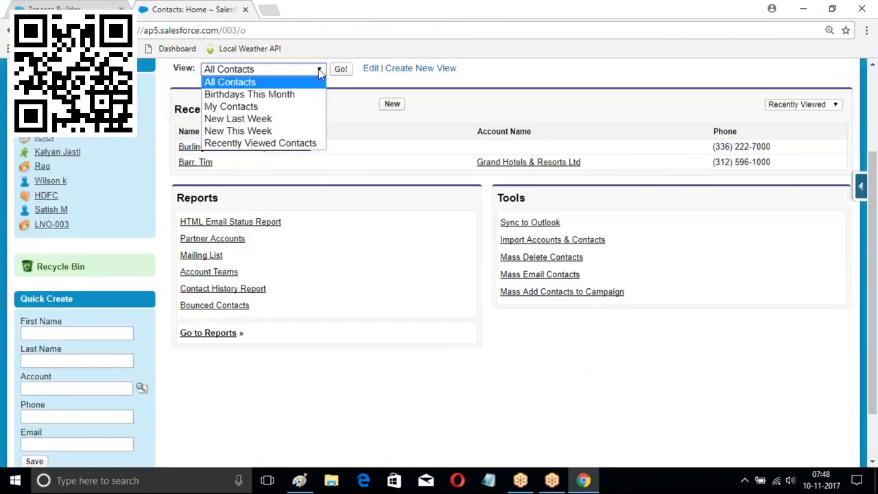
{"action": "left_click", "coordinate": [248, 131]}
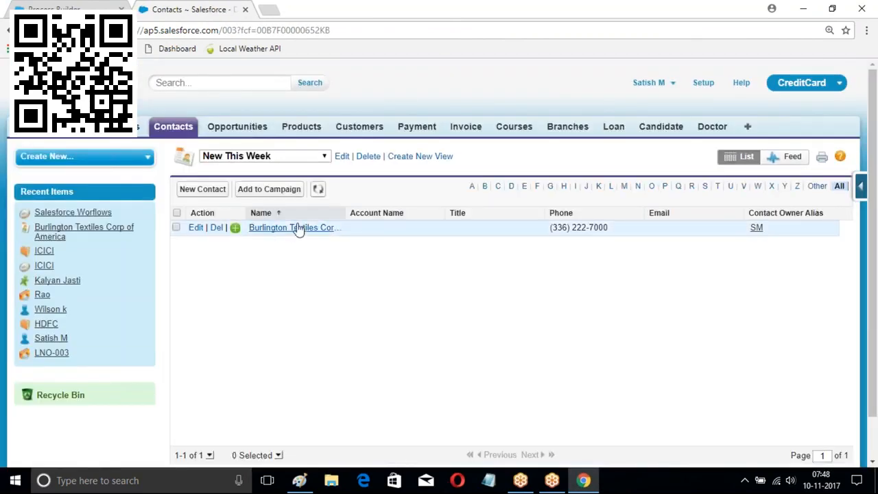
{"action": "left_click", "coordinate": [283, 228]}
{"action": "scroll", "coordinate": [426, 269], "scroll_direction": "down", "scroll_amount": 3}
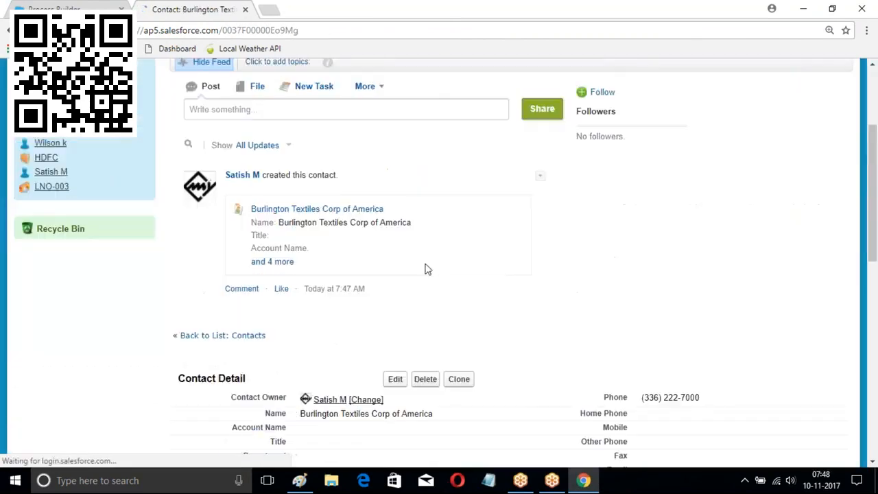
{"action": "scroll", "coordinate": [421, 277], "scroll_direction": "down", "scroll_amount": 3}
{"action": "scroll", "coordinate": [268, 249], "scroll_direction": "up", "scroll_amount": 3}
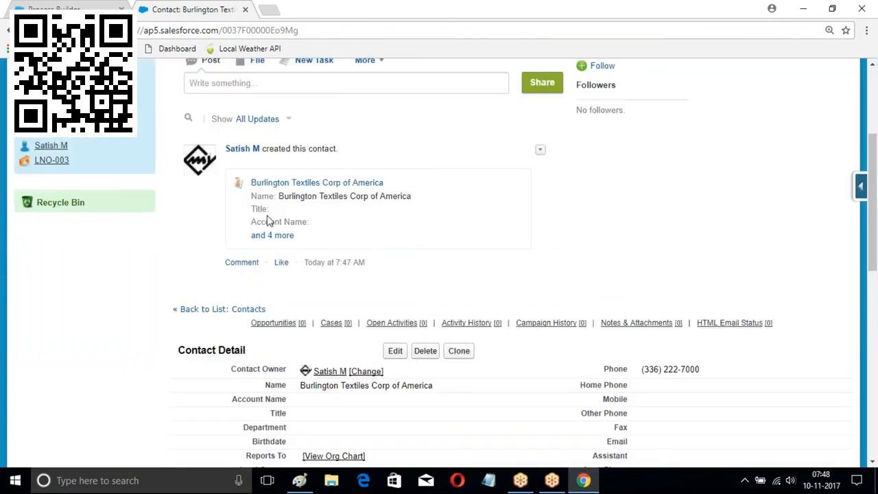
{"action": "scroll", "coordinate": [450, 237], "scroll_direction": "down", "scroll_amount": 4}
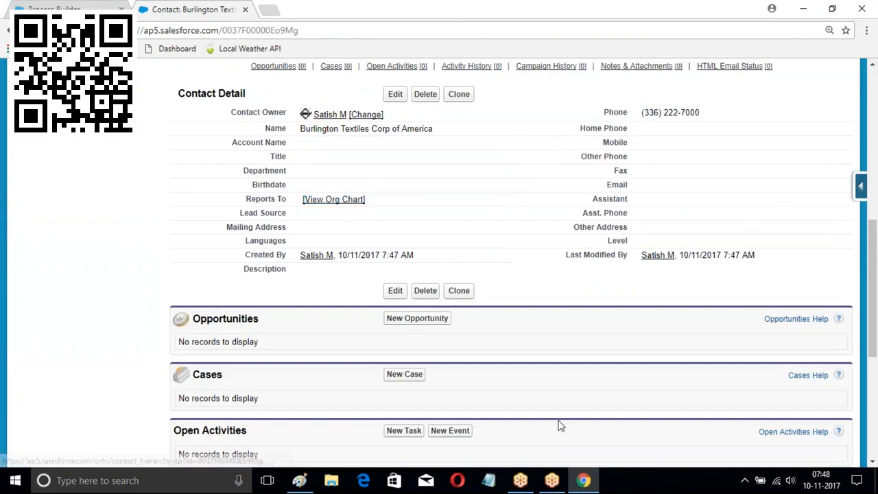
{"action": "left_click", "coordinate": [489, 481]}
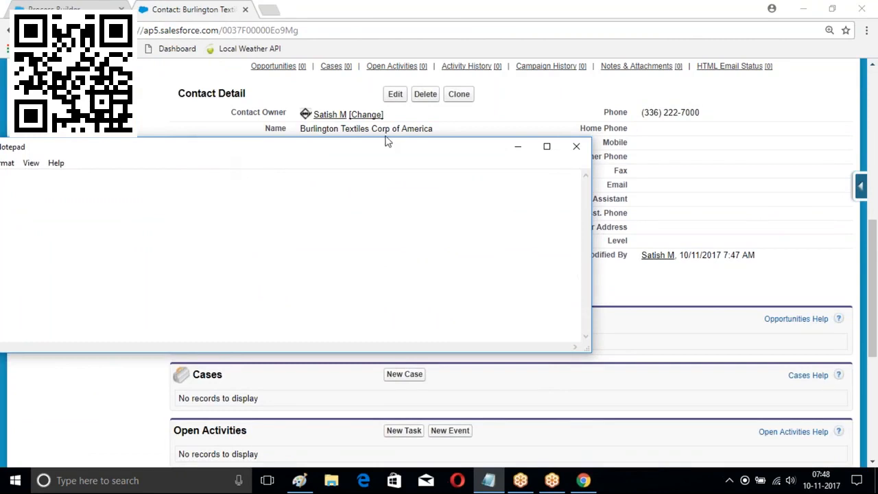
Maximise Notepad and note the workflow actions T F C E: FieldUpdate, Outbond and EmailAlert
{"action": "left_click", "coordinate": [547, 146]}
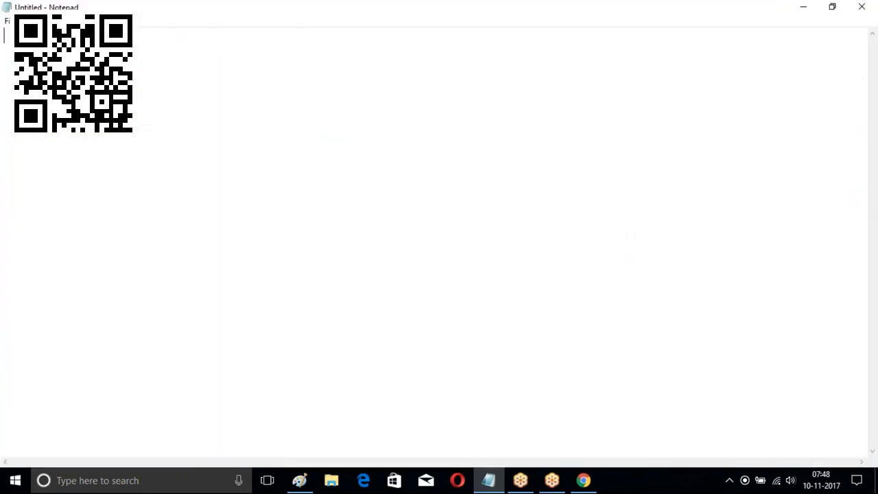
{"action": "type", "text": "T "}
{"action": "type", "text": "F "}
{"action": "type", "text": "C "}
{"action": "type", "text": "E"}
{"action": "key", "text": "Return"}
{"action": "type", "text": "FieldUd"}
{"action": "key", "text": "BackSpace"}
{"action": "type", "text": "pdate"}
{"action": "key", "text": "Return"}
{"action": "type", "text": "Outbond"}
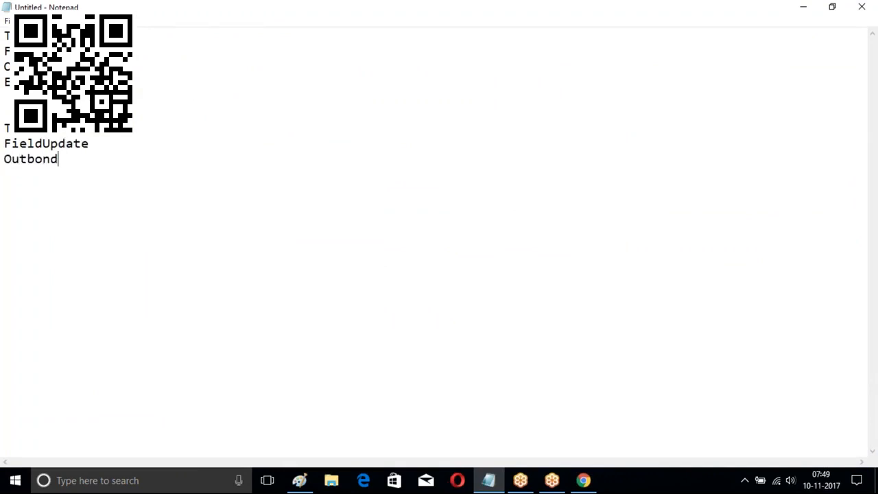
{"action": "key", "text": "Return"}
{"action": "type", "text": "EmailAlert"}
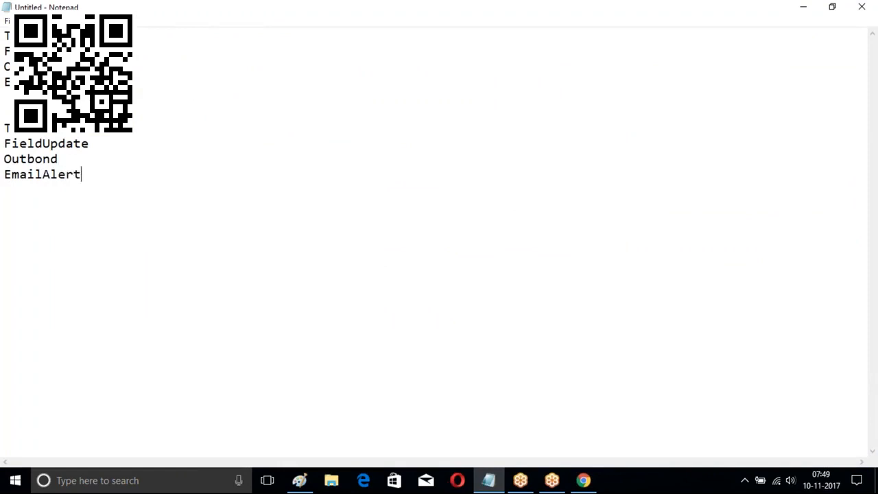
{"action": "key", "text": "Return"}
{"action": "key", "text": "Return"}
Start a 'Process Builder :' heading listing indented Apex, FLow and Email
{"action": "type", "text": "Process Bu"}
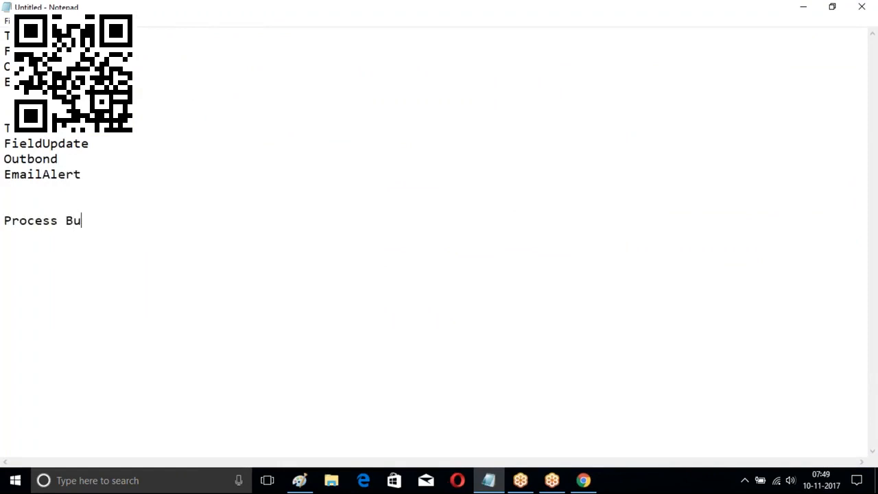
{"action": "type", "text": "ilder :  \t"}
{"action": "type", "text": "Apex"}
{"action": "key", "text": "Return"}
{"action": "key", "text": "Tab"}
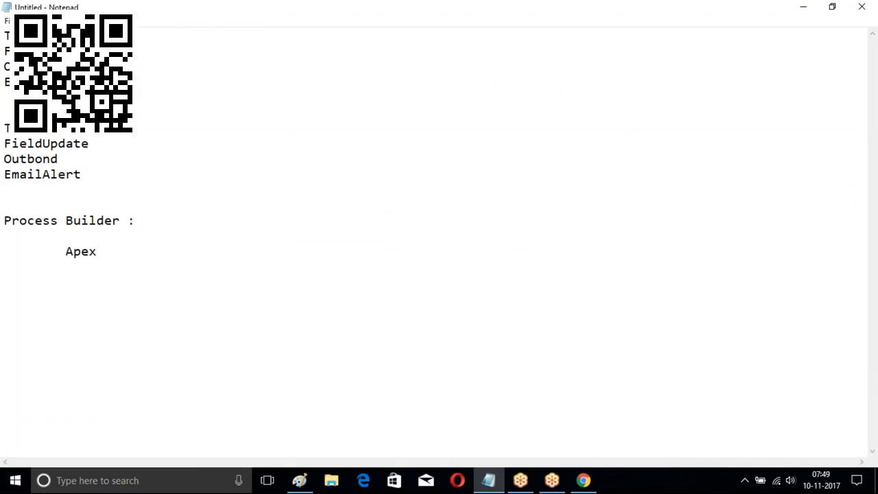
{"action": "type", "text": "FLow"}
{"action": "key", "text": "Return"}
{"action": "key", "text": "Tab"}
{"action": "type", "text": "Email"}
{"action": "key", "text": "Return"}
{"action": "key", "text": "Tab"}
Continue the list with Create Record, Quick Action, Chatter, Record Update, Submit for Approval and Process
{"action": "type", "text": "Create Record"}
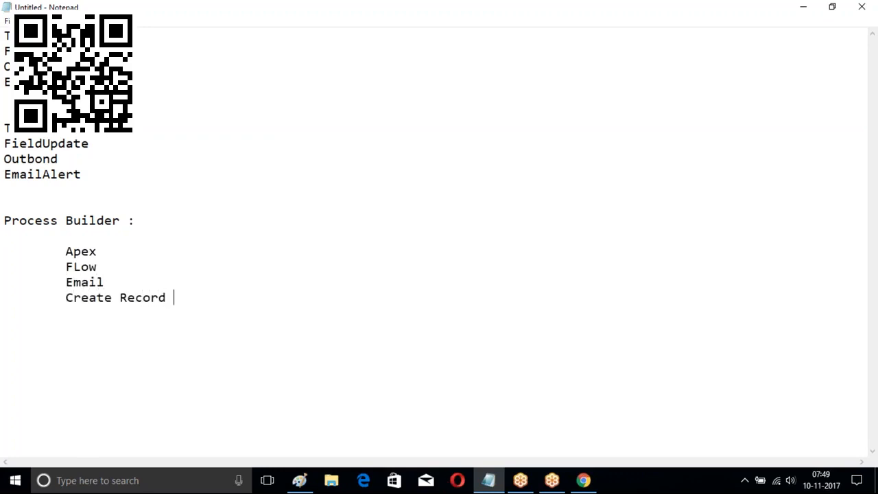
{"action": "key", "text": "Return"}
{"action": "key", "text": "Tab"}
{"action": "type", "text": "Quic"}
{"action": "type", "text": "k Action"}
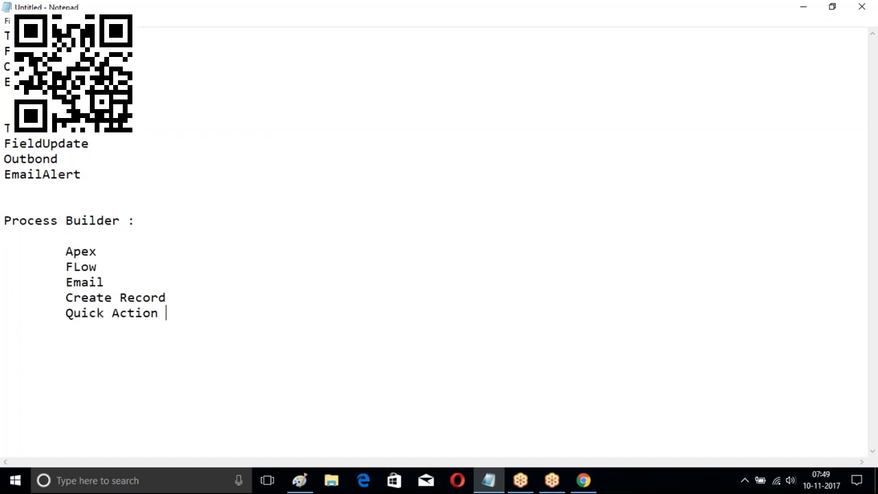
{"action": "key", "text": "Return"}
{"action": "key", "text": "Tab"}
{"action": "type", "text": "Chatter"}
{"action": "key", "text": "Return"}
{"action": "key", "text": "Tab"}
{"action": "type", "text": "Record Update"}
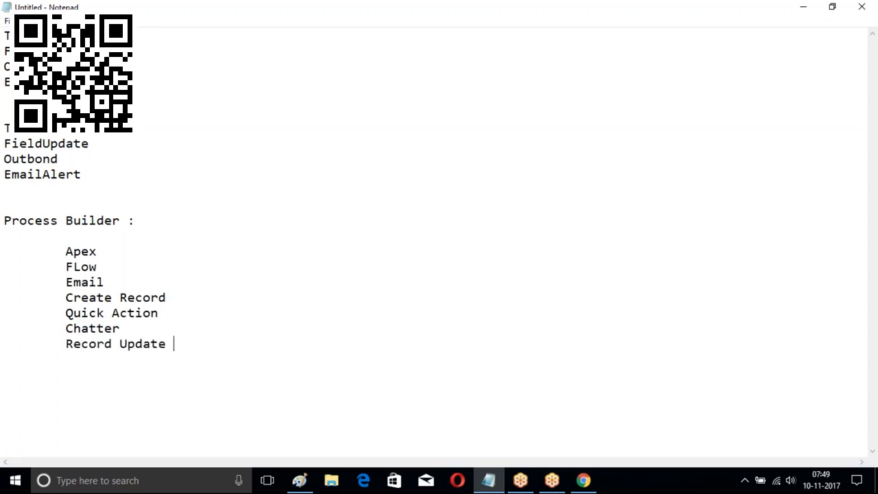
{"action": "key", "text": "Return"}
{"action": "key", "text": "Tab"}
{"action": "type", "text": "Submit for Approval"}
{"action": "key", "text": "Return"}
{"action": "key", "text": "Tab"}
{"action": "type", "text": "Process"}
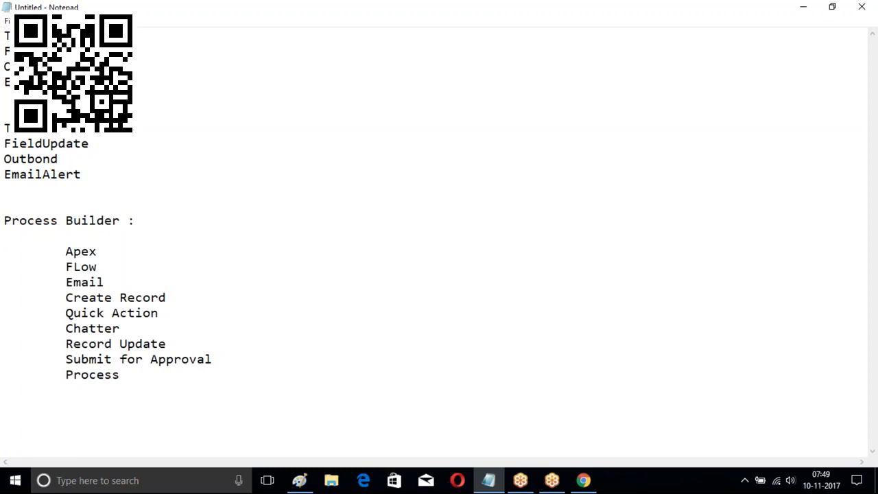
Annotate Apex and FLow with ': Program', then select the Quick Action, Record Update and Submit for Approval lines
{"action": "left_click", "coordinate": [112, 254]}
{"action": "key", "text": "Tab"}
{"action": "type", "text": ": Program"}
{"action": "key", "text": "Tab"}
{"action": "type", "text": ": Program"}
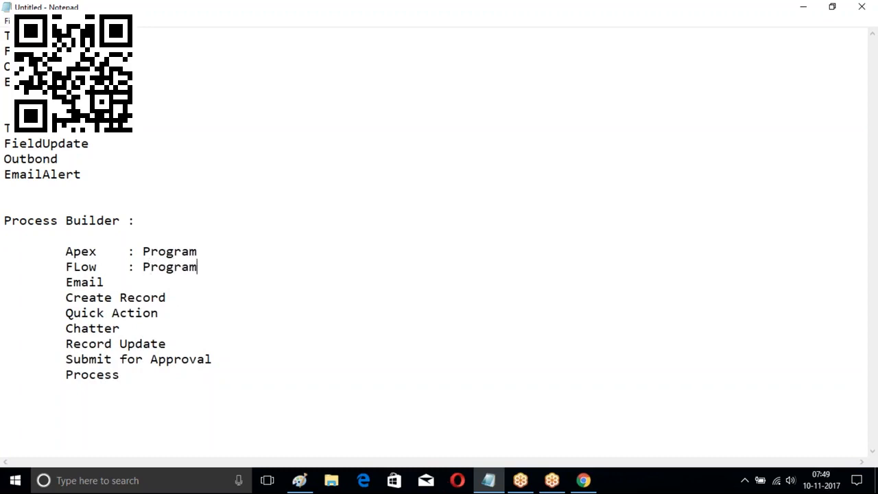
{"action": "left_click", "coordinate": [118, 288]}
{"action": "key", "text": "Tab"}
{"action": "left_click_drag", "start_coordinate": [65, 313], "coordinate": [163, 322]}
{"action": "left_click", "coordinate": [138, 327]}
{"action": "left_click_drag", "start_coordinate": [73, 344], "coordinate": [183, 346]}
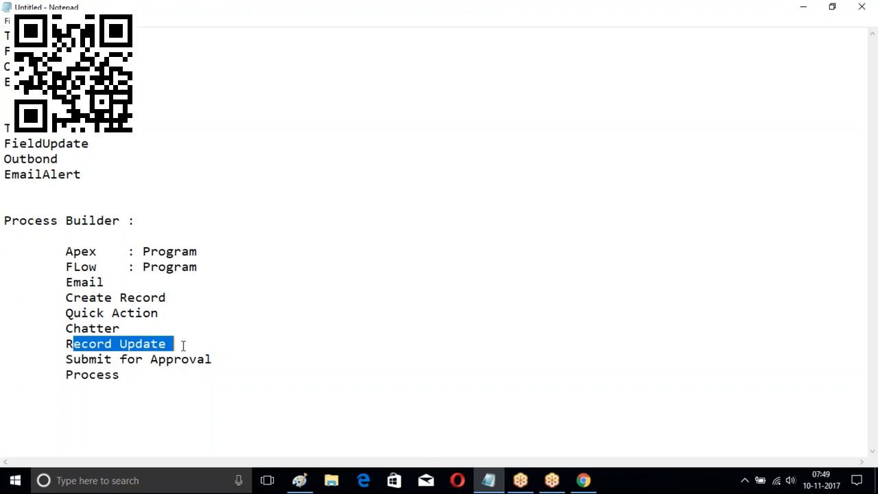
{"action": "left_click", "coordinate": [83, 347]}
{"action": "left_click_drag", "start_coordinate": [66, 359], "coordinate": [213, 360]}
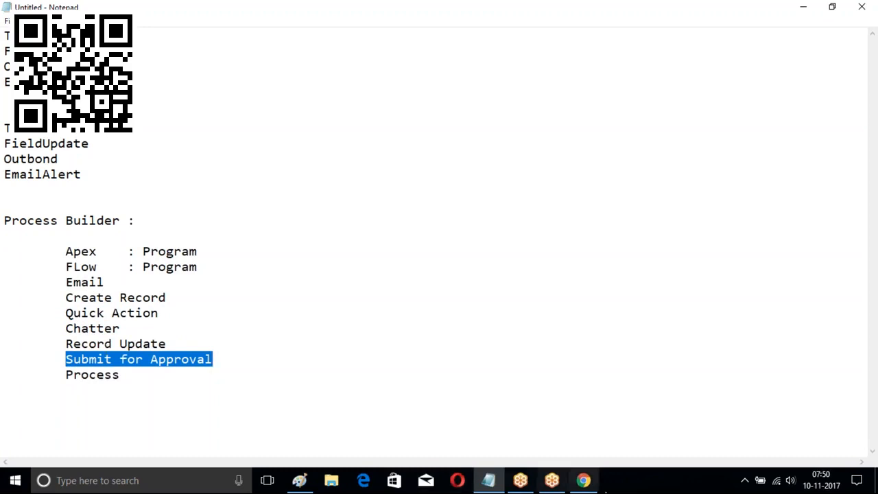
Back in Salesforce, deactivate the opportunity process version
{"action": "left_click", "coordinate": [583, 480]}
{"action": "scroll", "coordinate": [359, 292], "scroll_direction": "up", "scroll_amount": 4}
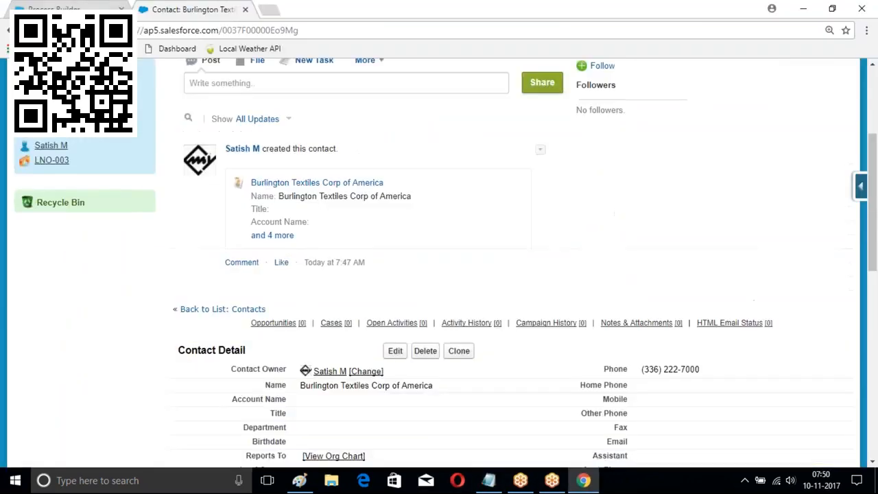
{"action": "left_click", "coordinate": [76, 9]}
{"action": "left_click", "coordinate": [773, 109]}
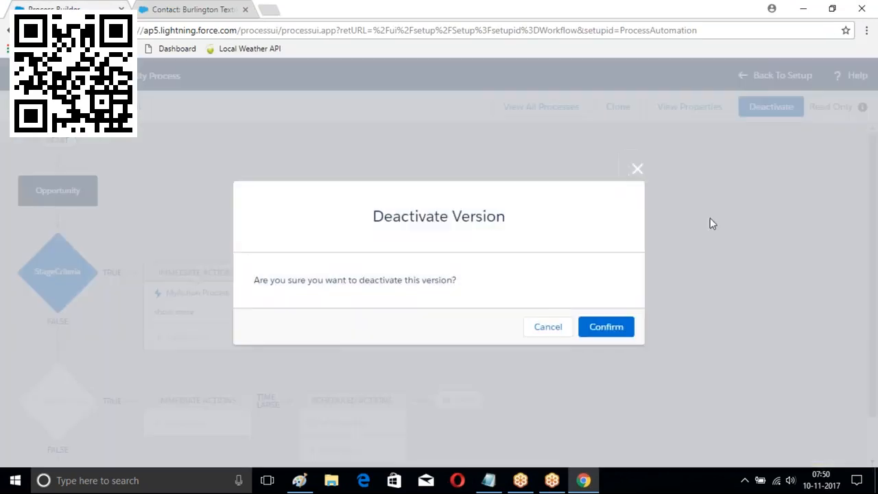
{"action": "left_click", "coordinate": [606, 327]}
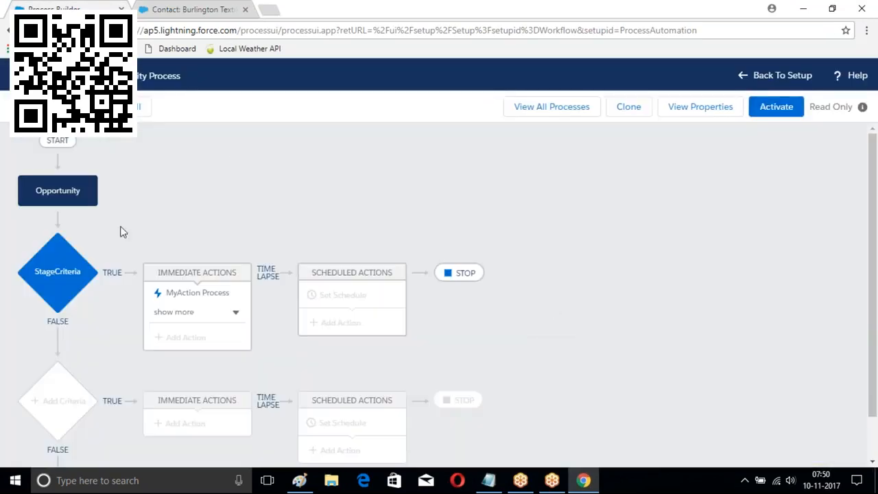
Create and save a new process 'Student Proces' that starts when invoked by another process
{"action": "left_click", "coordinate": [547, 107]}
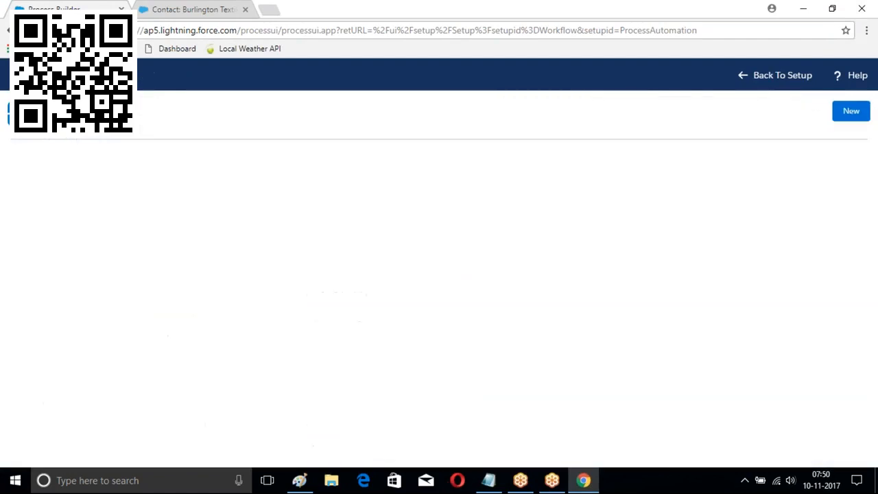
{"action": "left_click", "coordinate": [850, 113]}
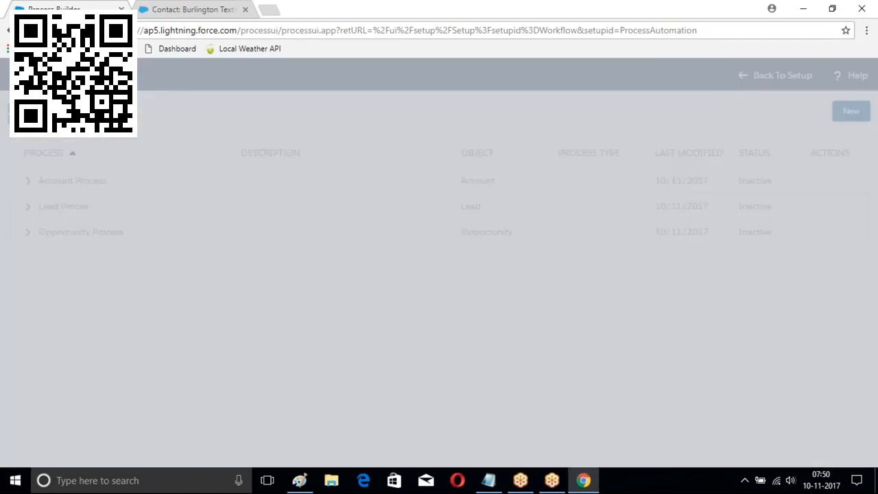
{"action": "scroll", "coordinate": [303, 214], "scroll_direction": "down", "scroll_amount": 1}
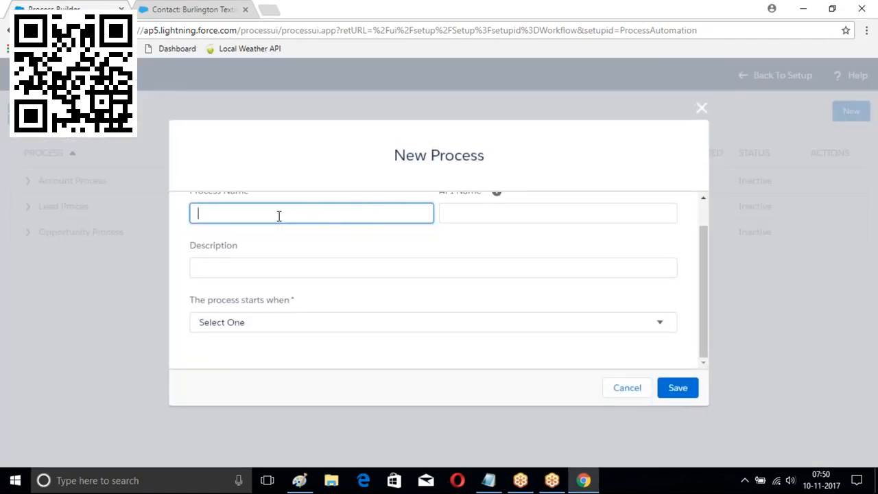
{"action": "scroll", "coordinate": [279, 217], "scroll_direction": "up", "scroll_amount": 1}
{"action": "type", "text": "Student "}
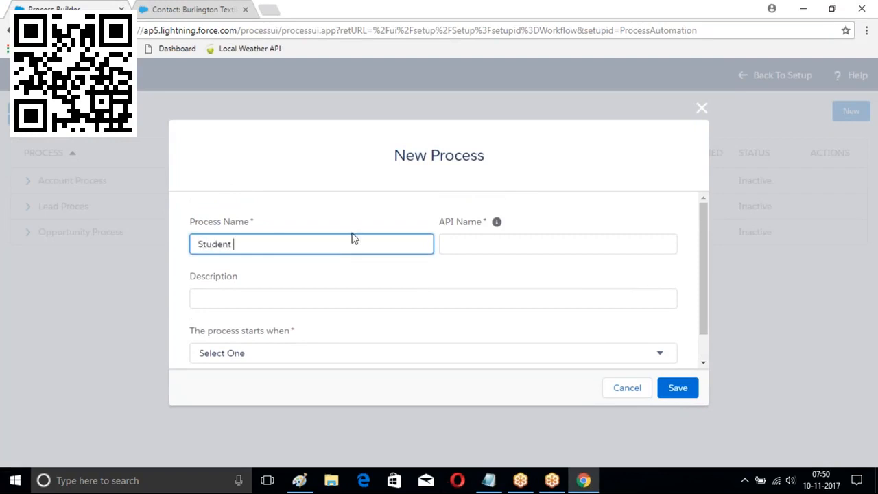
{"action": "type", "text": "Proces"}
{"action": "left_click", "coordinate": [559, 245]}
{"action": "scroll", "coordinate": [427, 285], "scroll_direction": "down", "scroll_amount": 1}
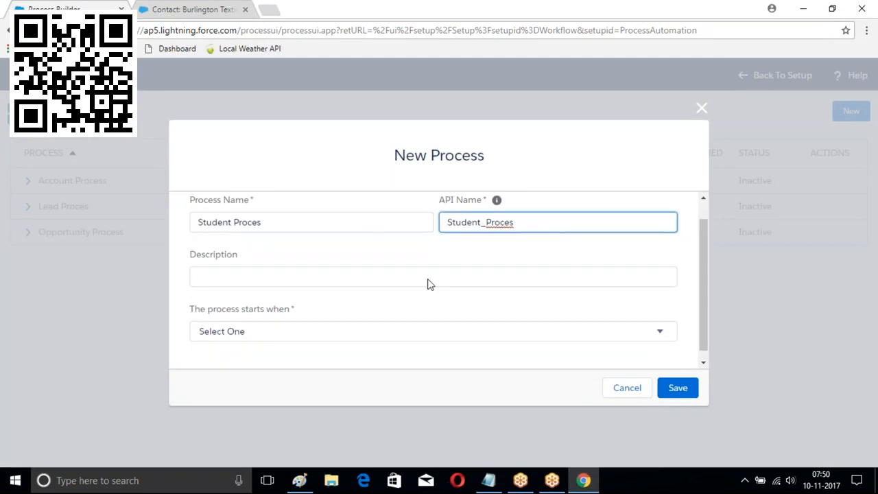
{"action": "left_click", "coordinate": [302, 328]}
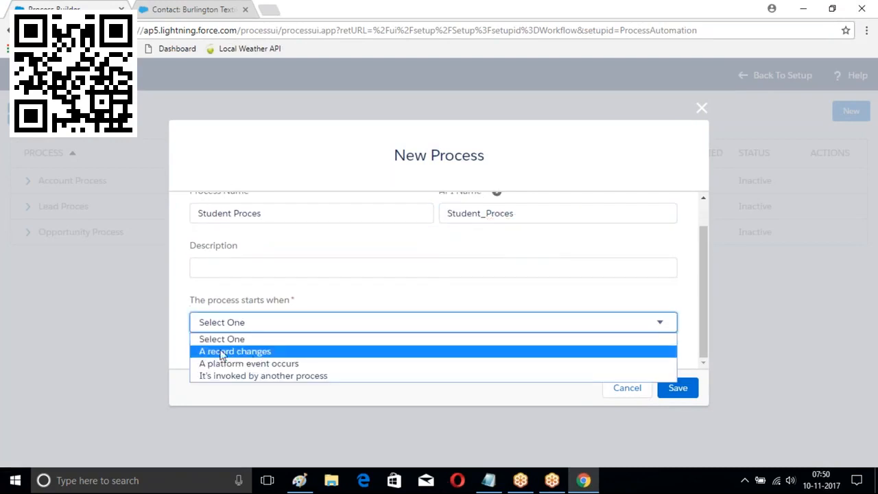
{"action": "left_click", "coordinate": [278, 376]}
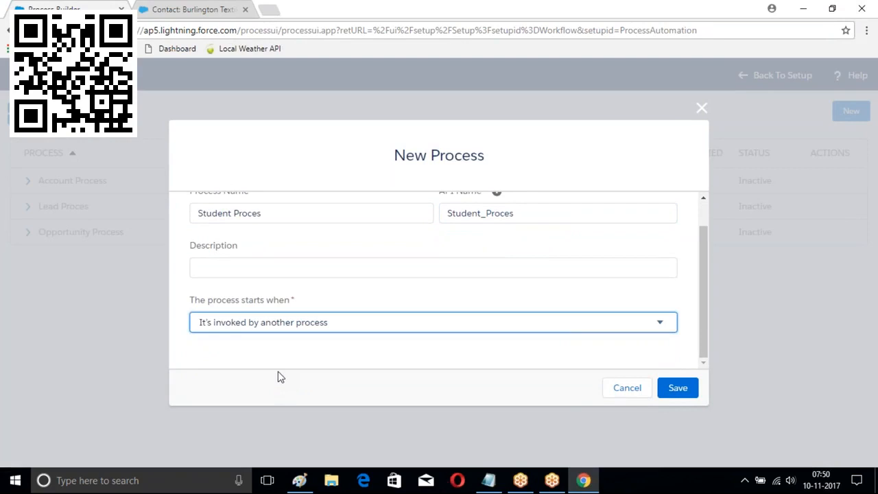
{"action": "left_click", "coordinate": [678, 388]}
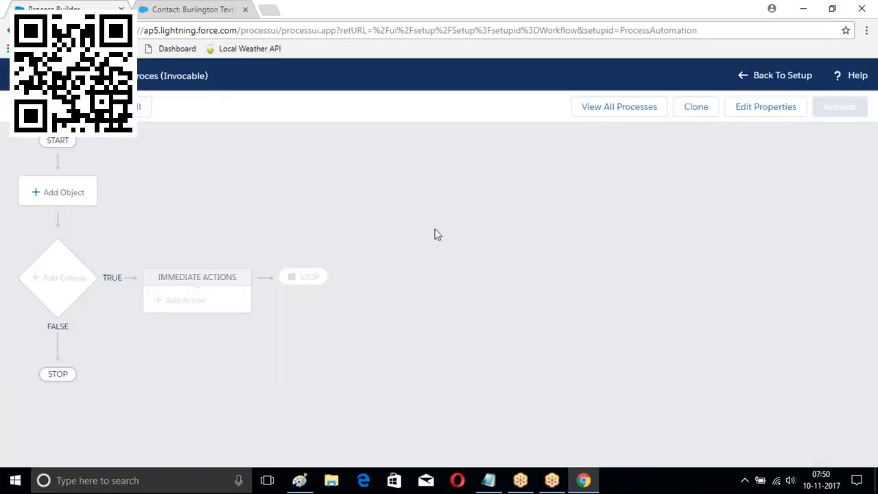
Associate the Student Proces process with the Branch object
{"action": "left_click", "coordinate": [63, 194]}
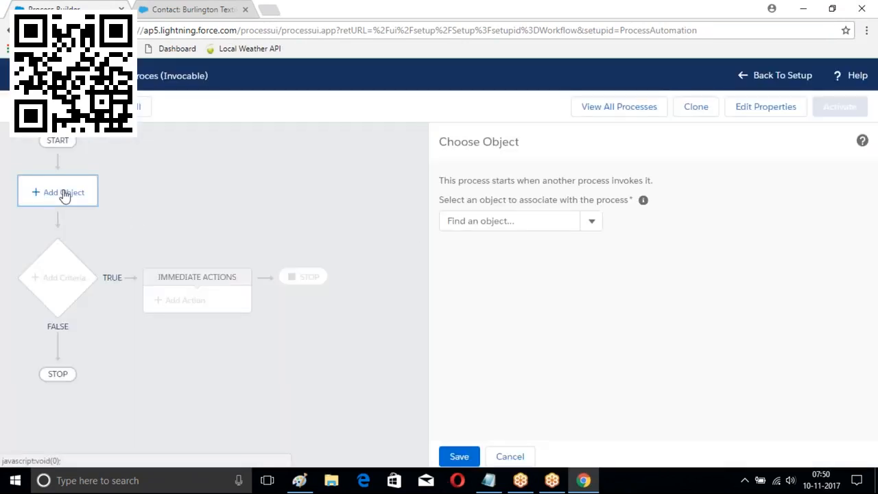
{"action": "left_click", "coordinate": [591, 221]}
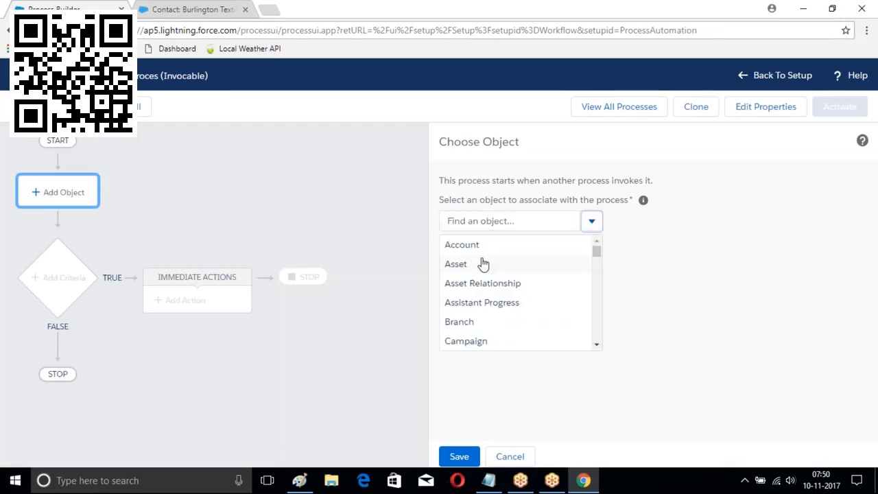
{"action": "left_click", "coordinate": [473, 323]}
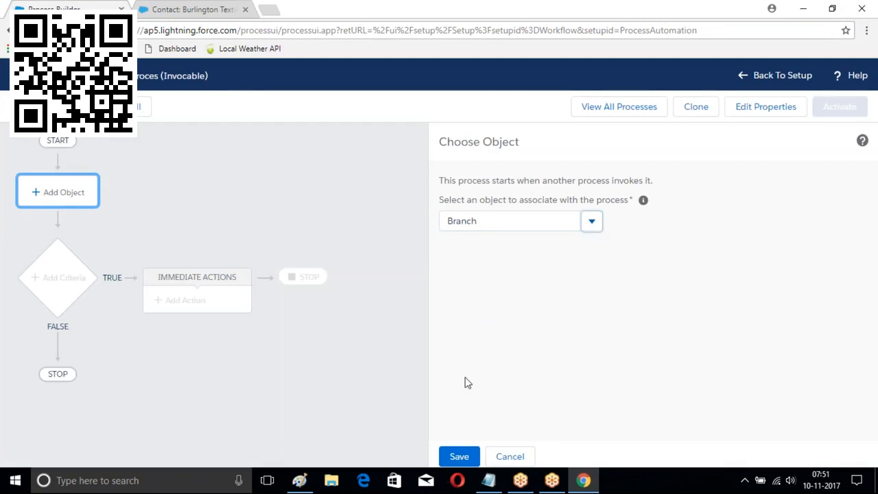
{"action": "left_click", "coordinate": [459, 454]}
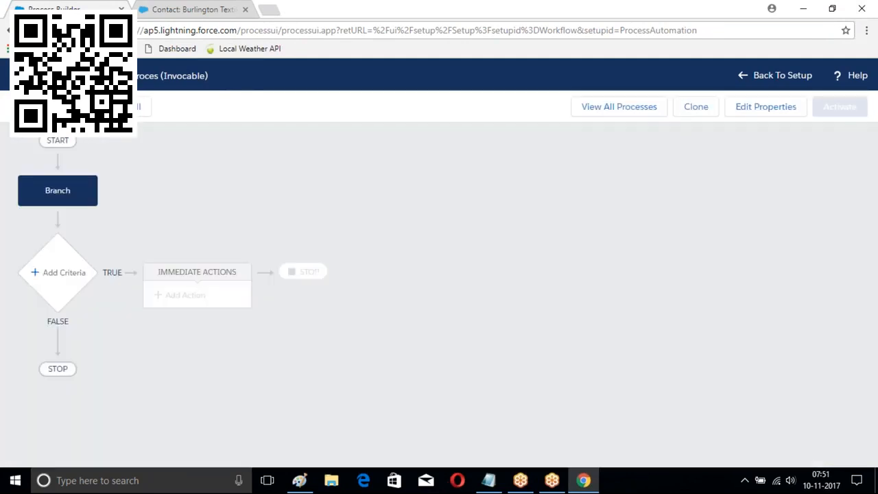
Add a criteria node 'NoConditon' set to 'No criteria—just execute the actions!' and save it
{"action": "left_click", "coordinate": [63, 274]}
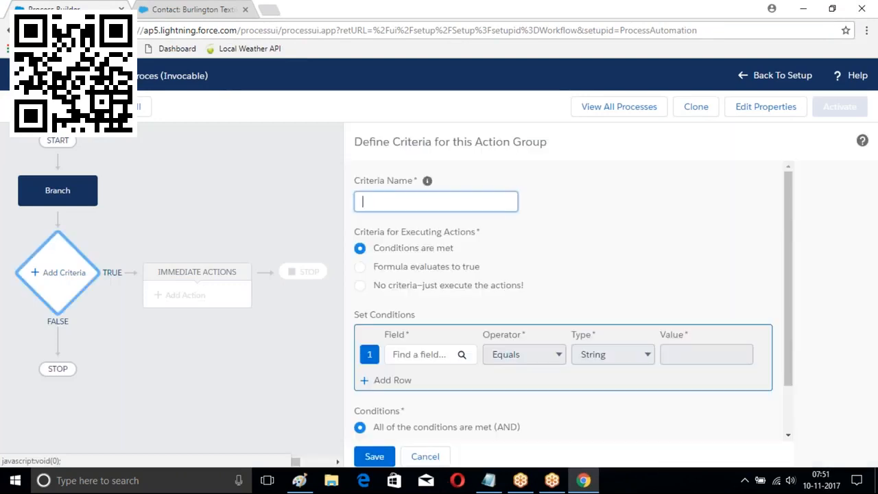
{"action": "type", "text": "Record"}
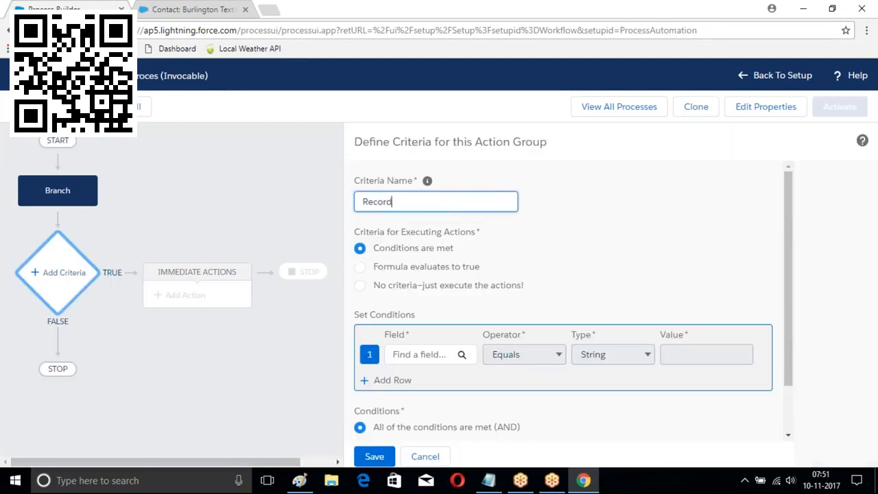
{"action": "type", "text": " Create"}
{"action": "scroll", "coordinate": [506, 226], "scroll_direction": "down", "scroll_amount": 1}
{"action": "scroll", "coordinate": [506, 226], "scroll_direction": "up", "scroll_amount": 1}
{"action": "left_click_drag", "start_coordinate": [442, 203], "coordinate": [347, 222]}
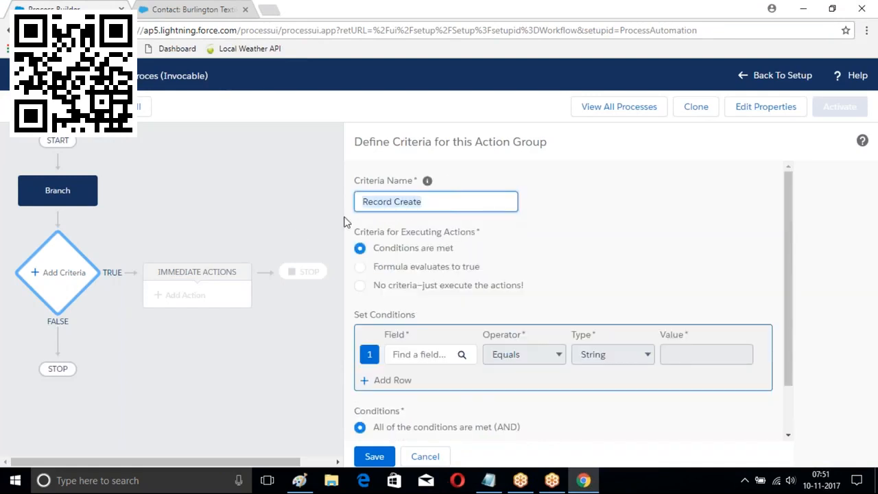
{"action": "key", "text": "BackSpace"}
{"action": "left_click", "coordinate": [360, 285]}
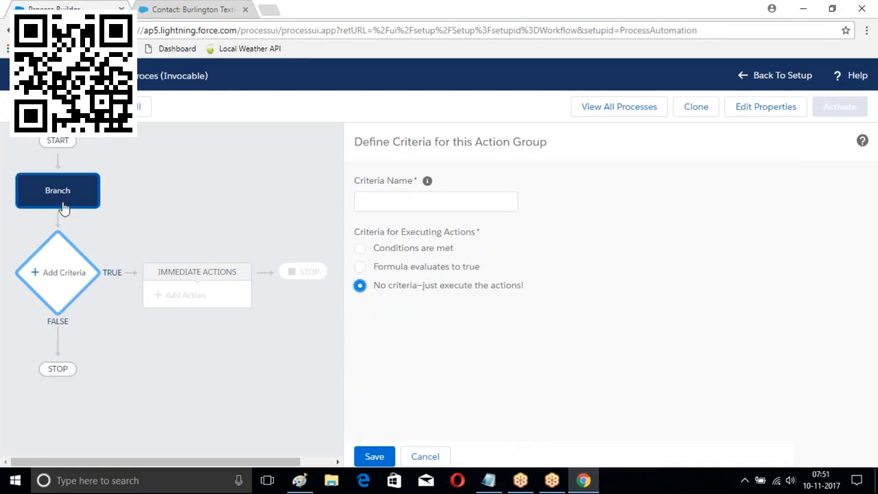
{"action": "left_click", "coordinate": [375, 456]}
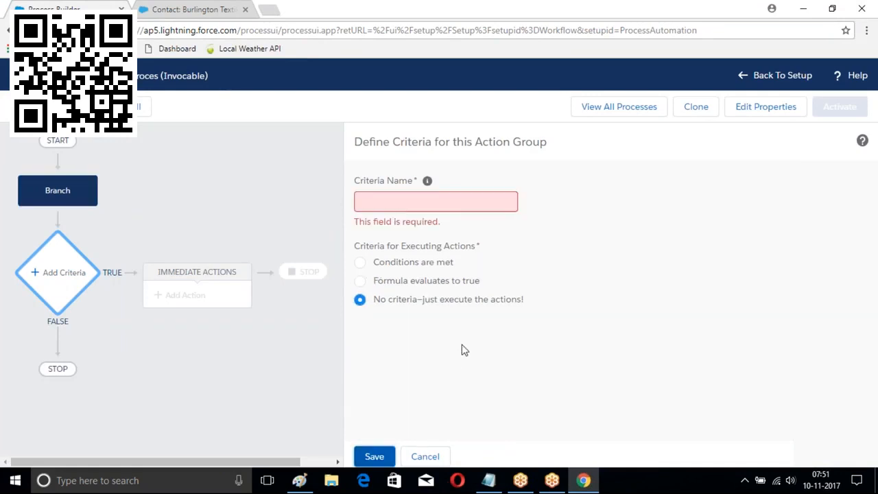
{"action": "left_click", "coordinate": [395, 204]}
{"action": "type", "text": "NoConditon"}
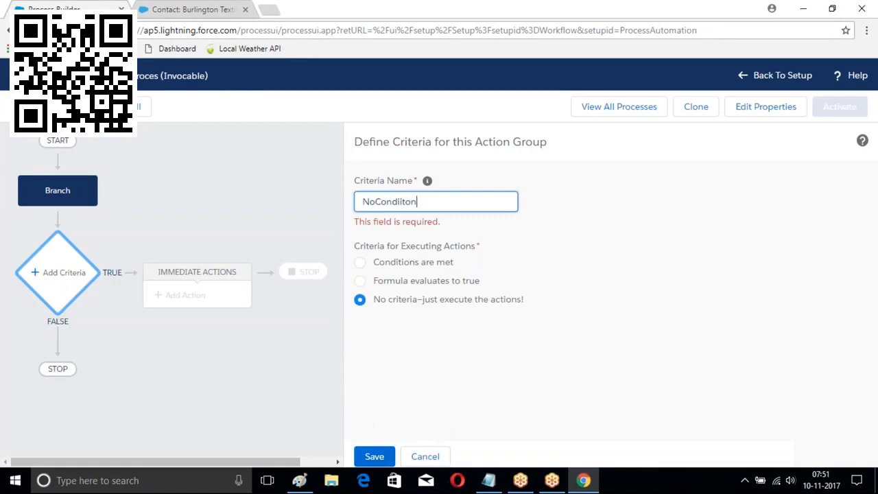
{"action": "left_click", "coordinate": [374, 457]}
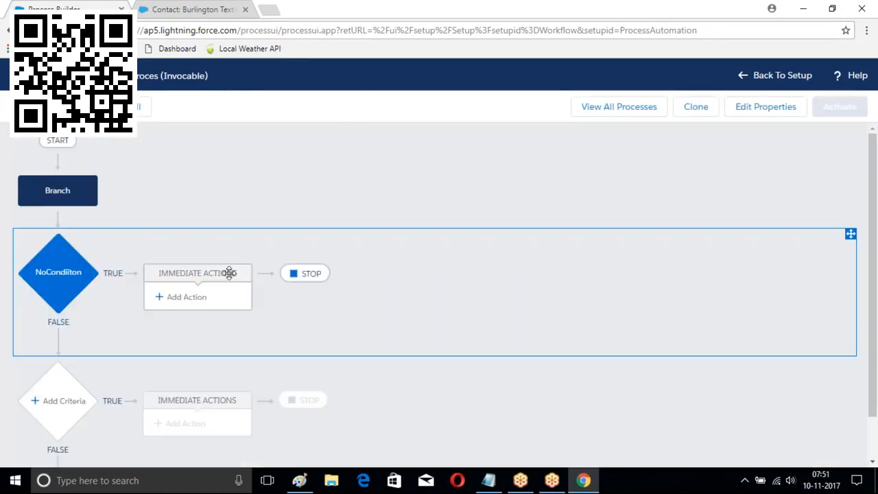
Add a Create a Record action 'Branch Creat' that creates a Branch with Branch Name LBNagar
{"action": "left_click", "coordinate": [182, 296]}
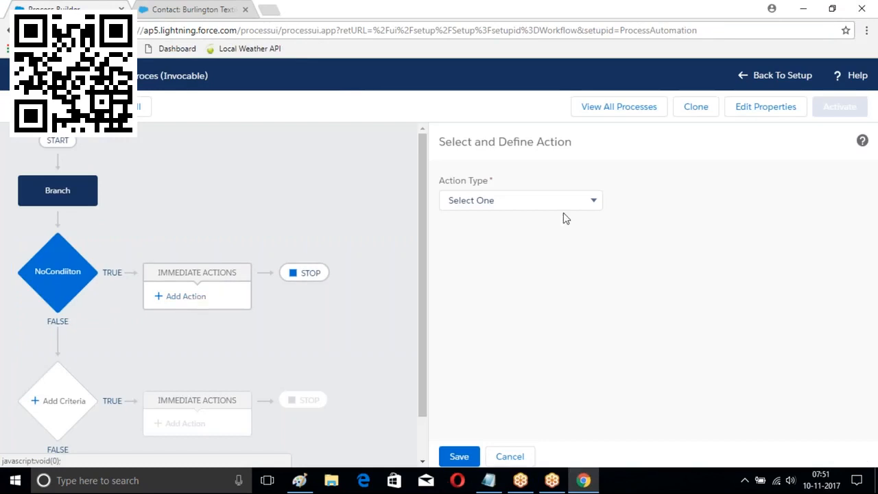
{"action": "left_click", "coordinate": [541, 200]}
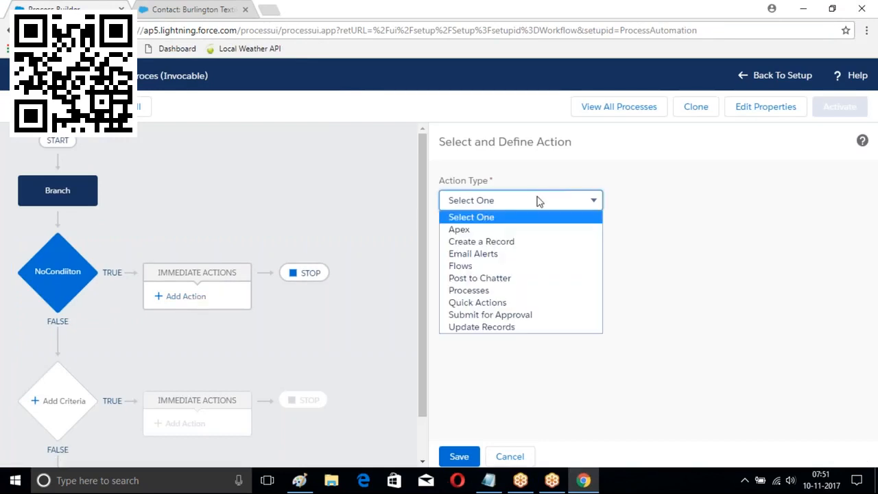
{"action": "left_click", "coordinate": [495, 245]}
{"action": "left_click", "coordinate": [481, 254]}
{"action": "type", "text": "Branch Create"}
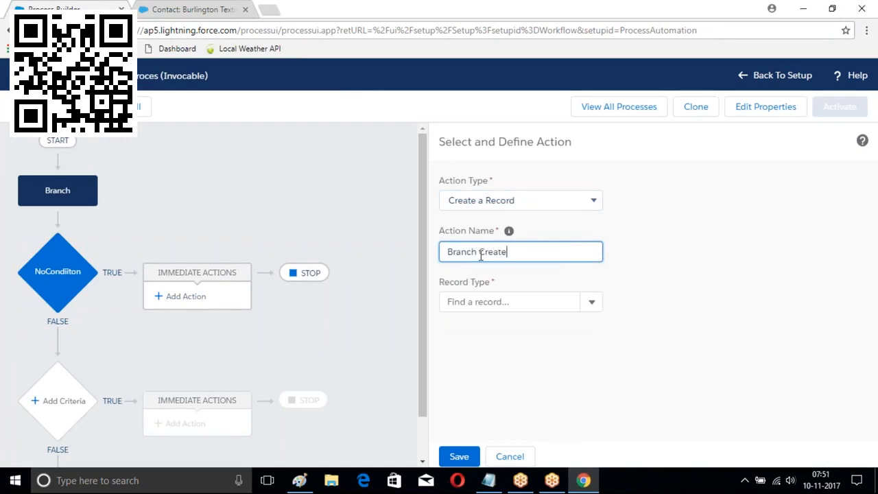
{"action": "left_click", "coordinate": [592, 302]}
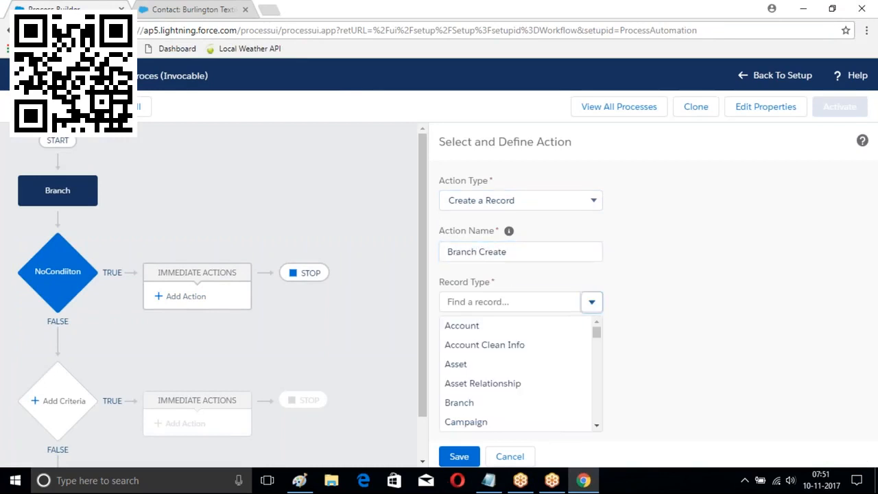
{"action": "scroll", "coordinate": [483, 365], "scroll_direction": "down", "scroll_amount": 1}
{"action": "left_click", "coordinate": [470, 345]}
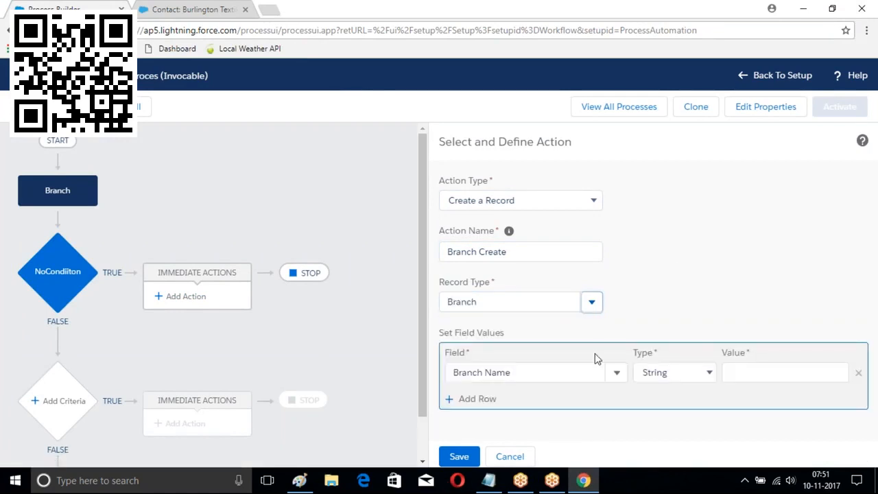
{"action": "left_click", "coordinate": [755, 373]}
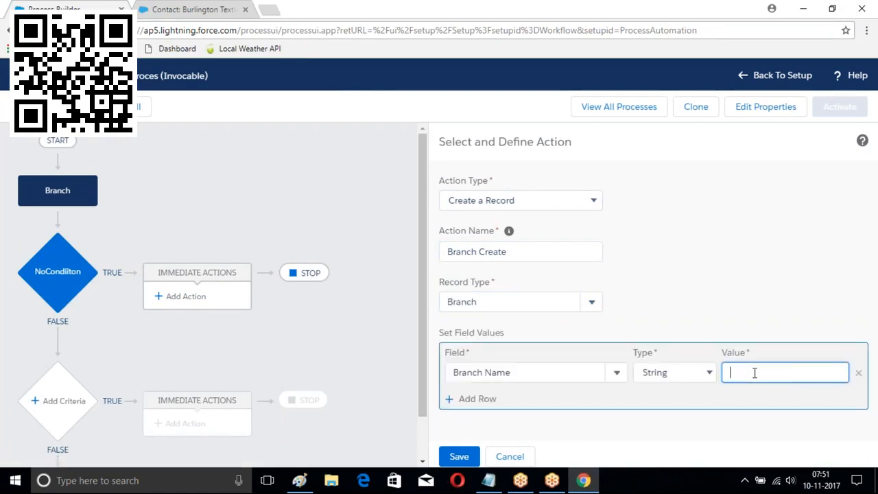
{"action": "type", "text": "LBNagar"}
{"action": "left_click", "coordinate": [459, 456]}
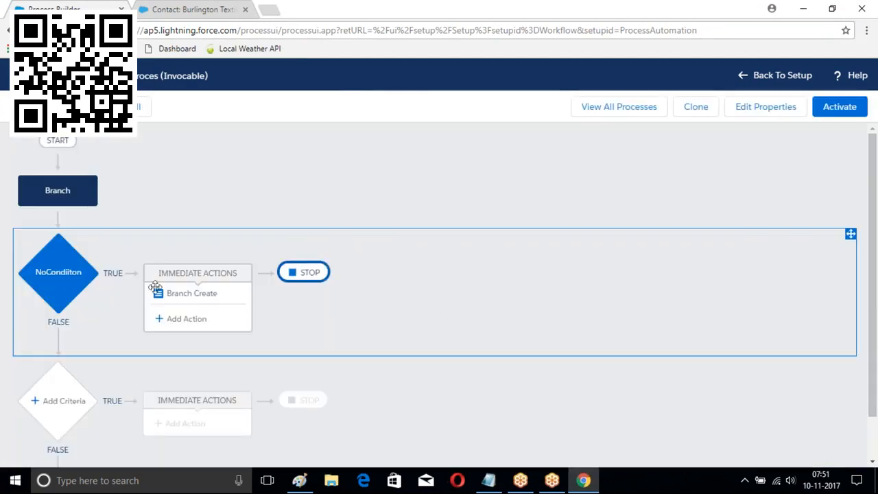
Activate Student Proces and return to the list of all processes
{"action": "scroll", "coordinate": [157, 289], "scroll_direction": "down", "scroll_amount": 1}
{"action": "scroll", "coordinate": [156, 289], "scroll_direction": "up", "scroll_amount": 1}
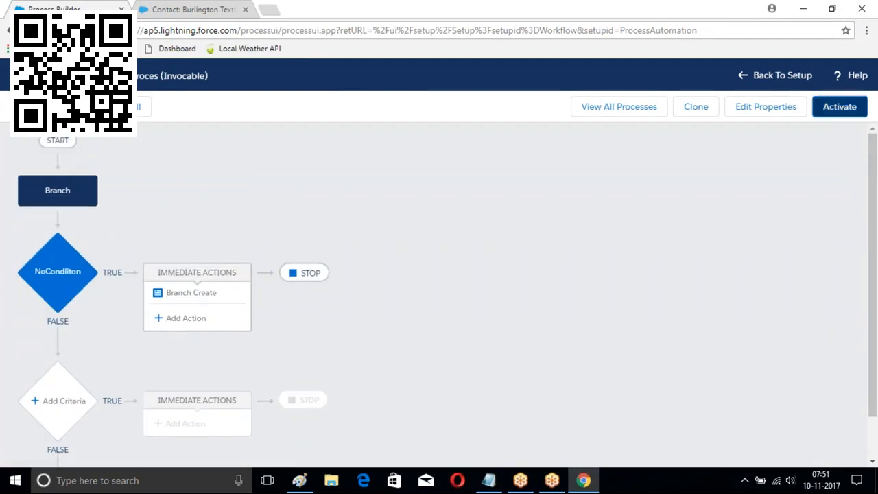
{"action": "left_click", "coordinate": [840, 108]}
{"action": "left_click", "coordinate": [598, 335]}
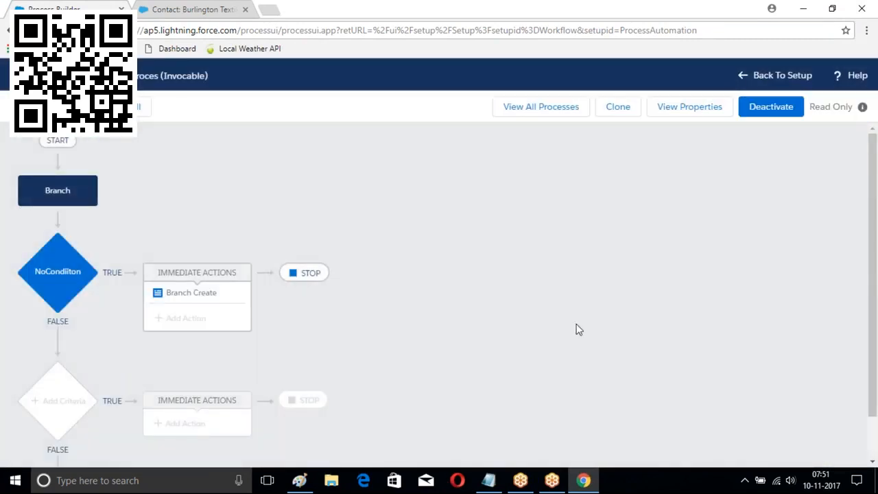
{"action": "left_click", "coordinate": [538, 108]}
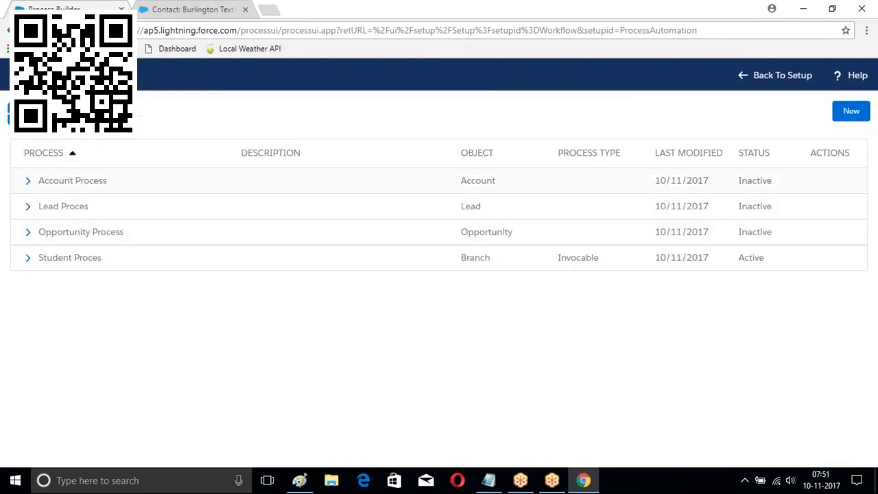
Create and save a new process 'Course Flows' that starts when a record changes
{"action": "left_click", "coordinate": [851, 111]}
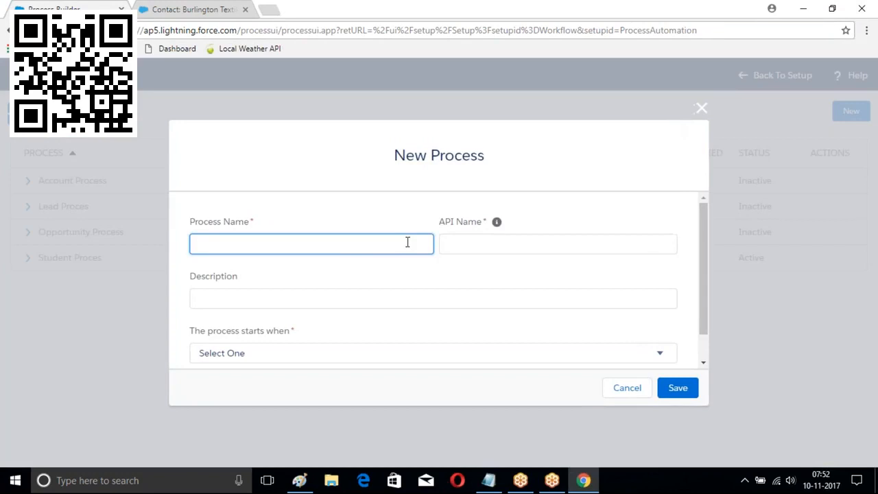
{"action": "type", "text": "Student Created"}
{"action": "key", "text": "BackSpace"}
{"action": "key", "text": "BackSpace"}
{"action": "key", "text": "BackSpace"}
{"action": "key", "text": "BackSpace"}
{"action": "key", "text": "BackSpace"}
{"action": "key", "text": "BackSpace"}
{"action": "key", "text": "BackSpace"}
{"action": "key", "text": "BackSpace"}
{"action": "key", "text": "BackSpace"}
{"action": "key", "text": "BackSpace"}
{"action": "key", "text": "BackSpace"}
{"action": "key", "text": "BackSpace"}
{"action": "key", "text": "BackSpace"}
{"action": "type", "text": "Course Create"}
{"action": "key", "text": "BackSpace"}
{"action": "key", "text": "BackSpace"}
{"action": "key", "text": "BackSpace"}
{"action": "key", "text": "BackSpace"}
{"action": "key", "text": "BackSpace"}
{"action": "type", "text": "Flows"}
{"action": "key", "text": "Tab"}
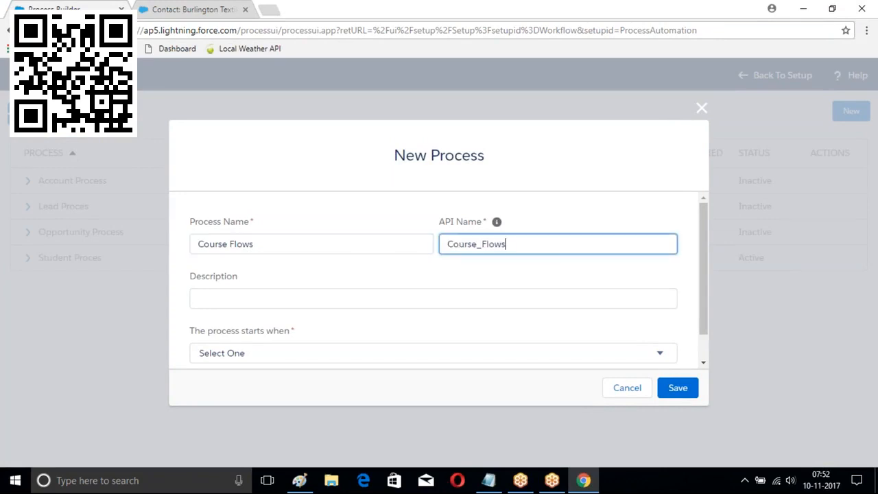
{"action": "scroll", "coordinate": [540, 278], "scroll_direction": "down", "scroll_amount": 1}
{"action": "left_click", "coordinate": [480, 328]}
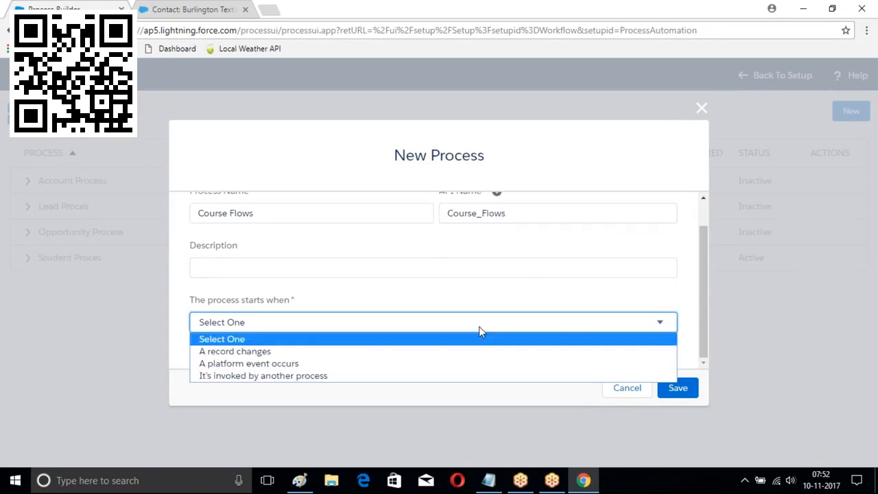
{"action": "left_click", "coordinate": [311, 353]}
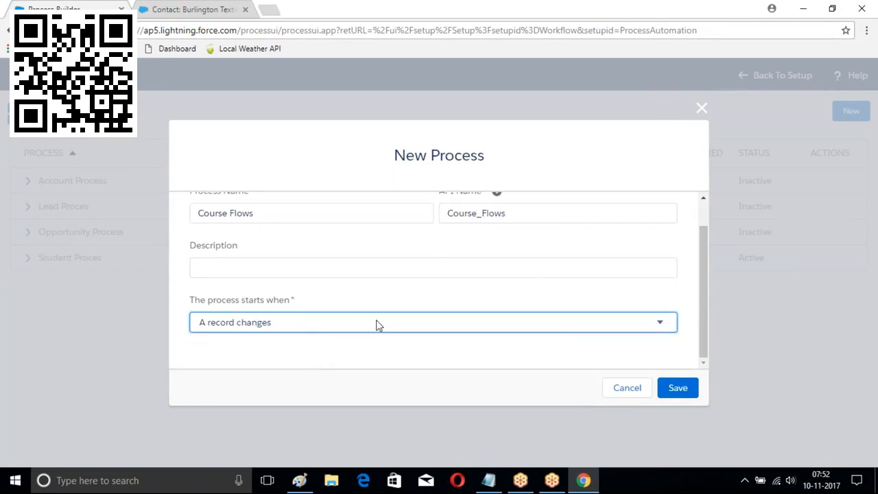
{"action": "left_click", "coordinate": [678, 388]}
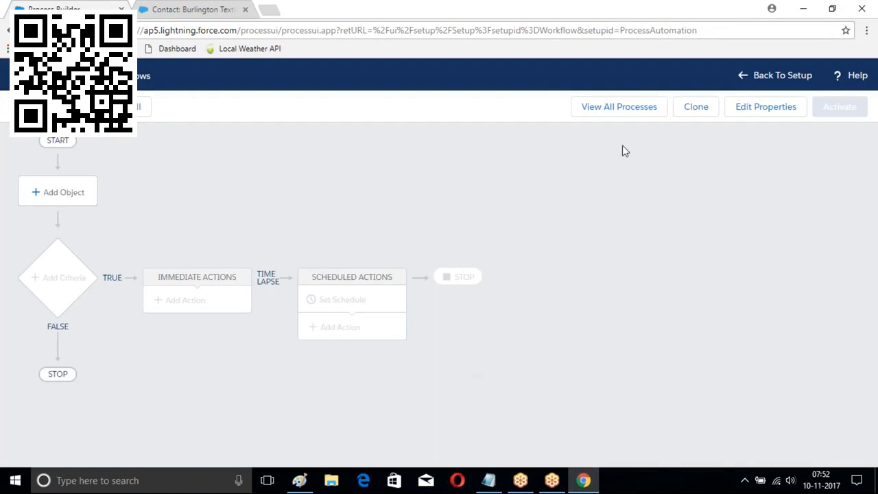
Tie the process to the Course object, starting only when a record is created
{"action": "left_click", "coordinate": [40, 192]}
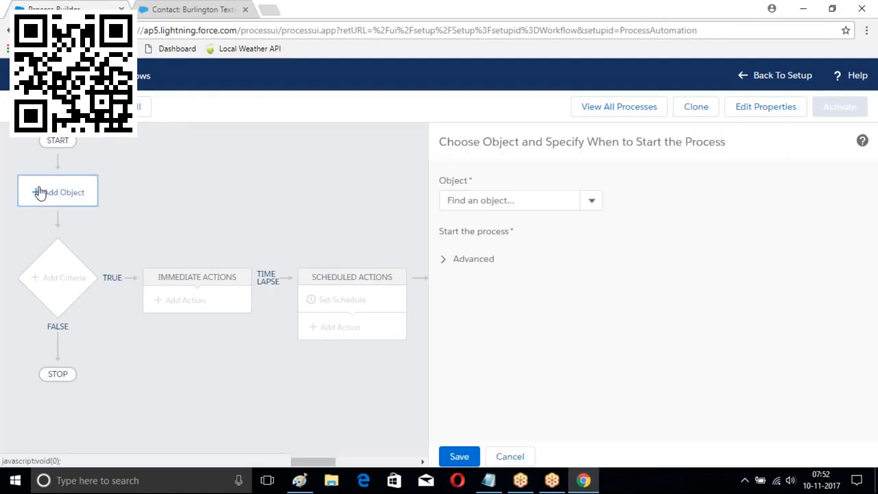
{"action": "left_click", "coordinate": [492, 200]}
{"action": "type", "text": "Cou"}
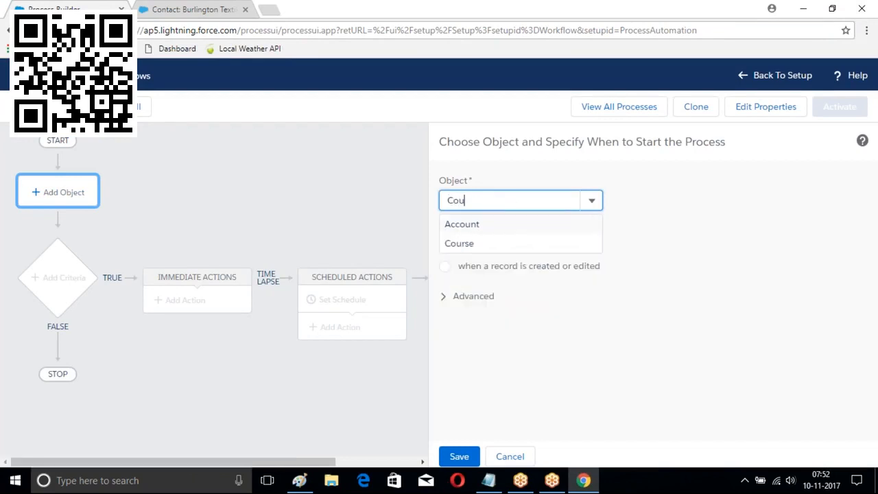
{"action": "left_click", "coordinate": [459, 243]}
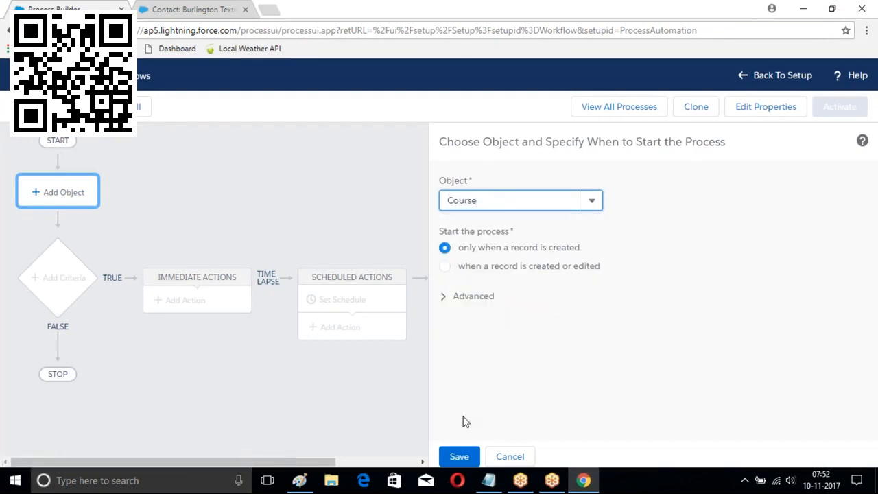
{"action": "left_click", "coordinate": [459, 457]}
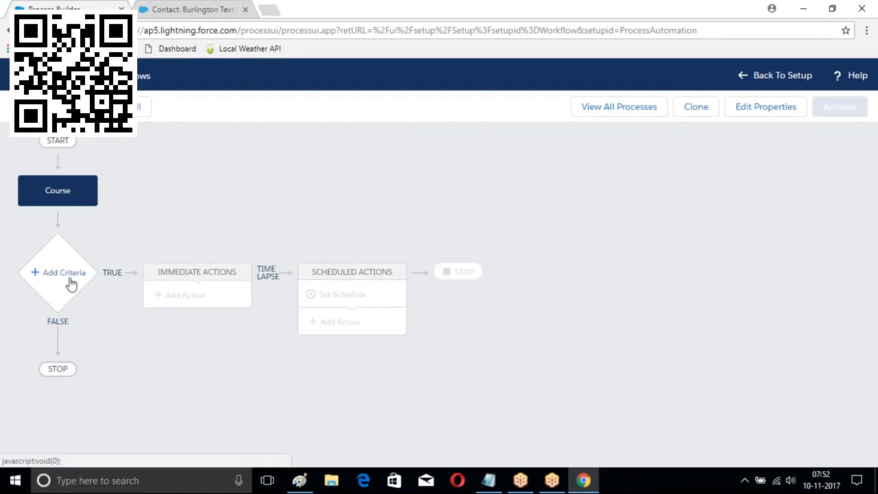
{"action": "left_click", "coordinate": [71, 281]}
Name the new criteria 'MyCriteria'
{"action": "left_click", "coordinate": [438, 204]}
{"action": "type", "text": "MyCriteira"}
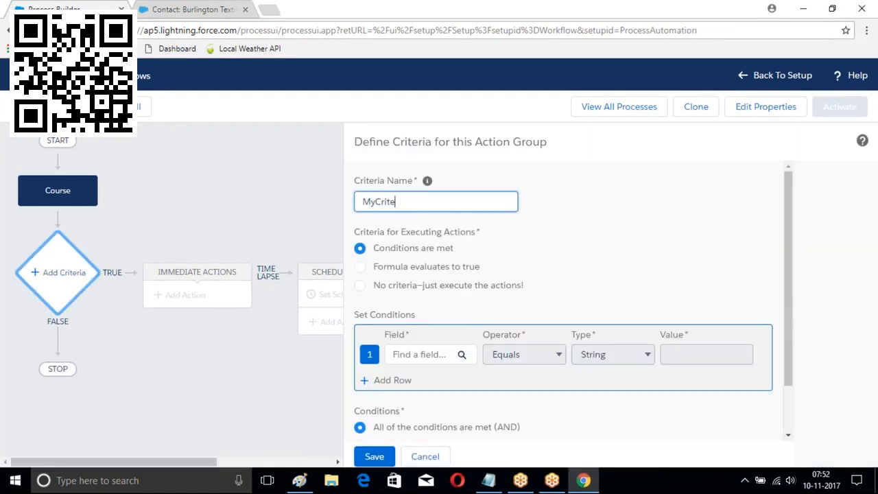
{"action": "key", "text": "BackSpace"}
{"action": "type", "text": "raua"}
{"action": "key", "text": "BackSpace"}
{"action": "key", "text": "BackSpace"}
{"action": "type", "text": "ia"}
{"action": "scroll", "coordinate": [401, 199], "scroll_direction": "down", "scroll_amount": 1}
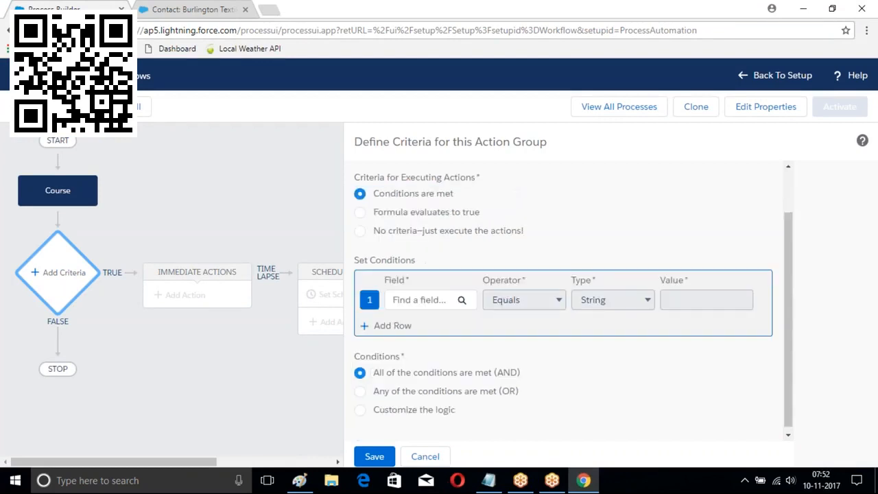
Add the condition Fee greater than 5000 and save the criteria
{"action": "left_click", "coordinate": [453, 298]}
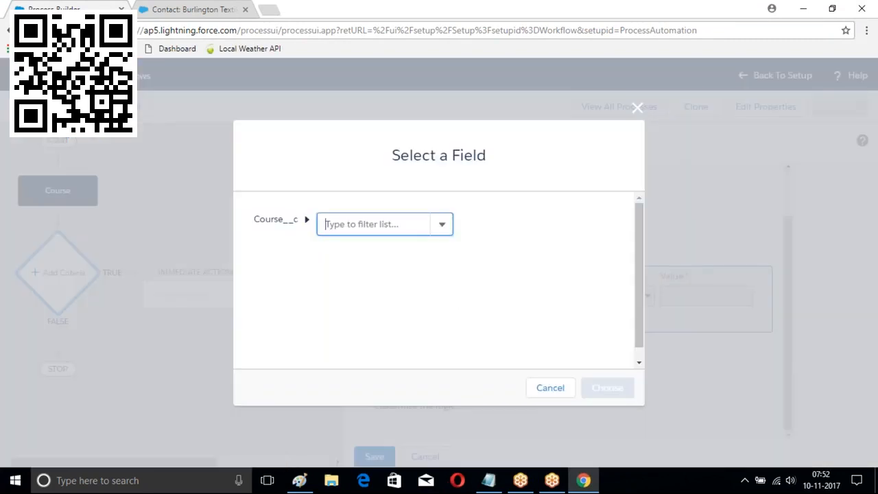
{"action": "left_click", "coordinate": [387, 219]}
{"action": "type", "text": "A"}
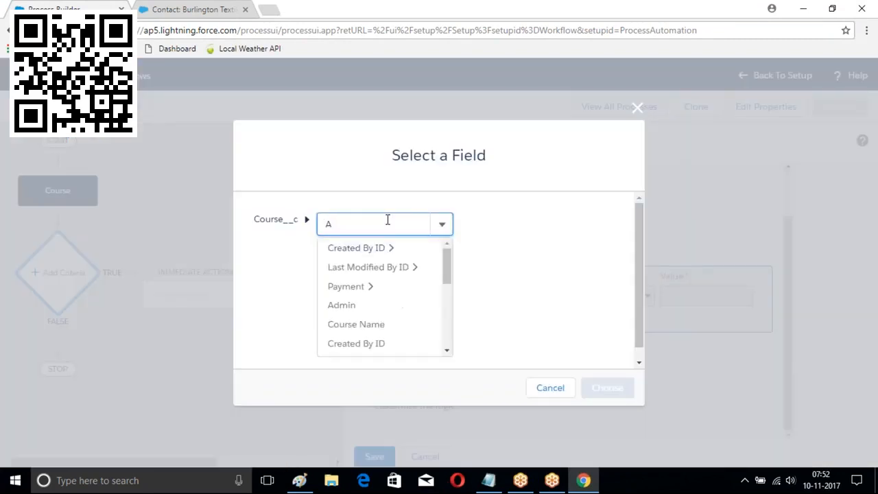
{"action": "key", "text": "BackSpace"}
{"action": "type", "text": "Fe"}
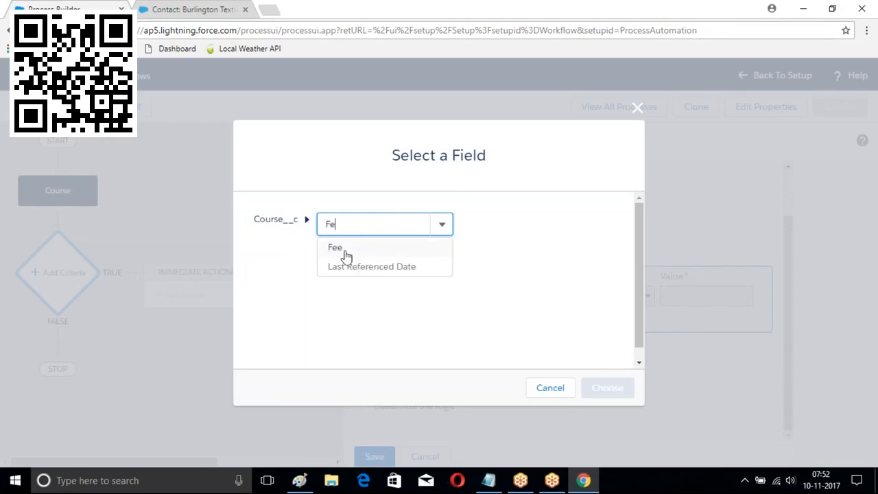
{"action": "left_click", "coordinate": [341, 249]}
{"action": "left_click", "coordinate": [607, 388]}
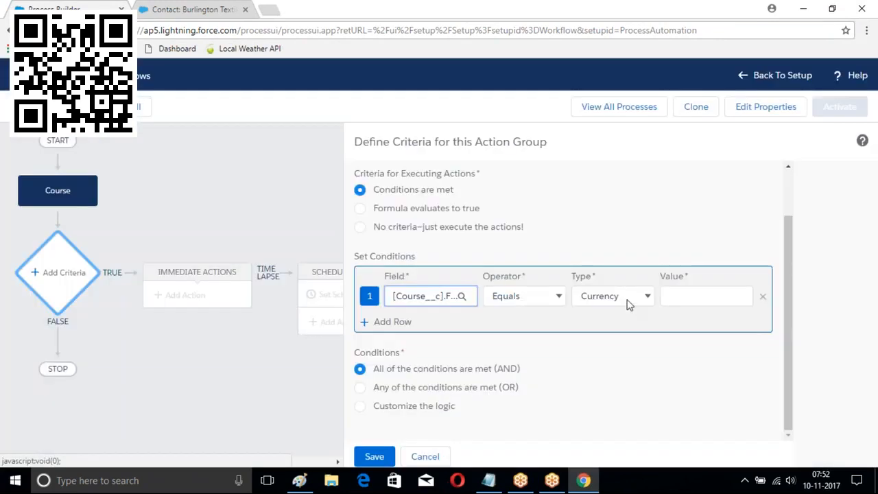
{"action": "left_click", "coordinate": [558, 298]}
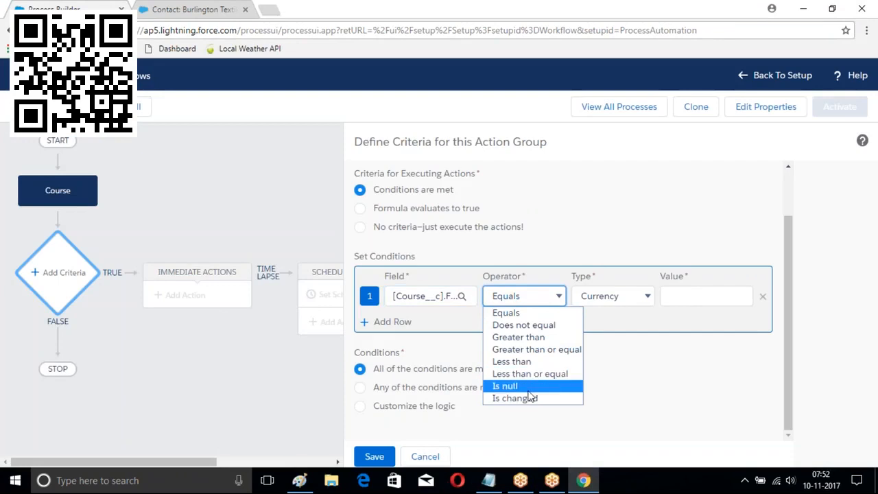
{"action": "left_click", "coordinate": [522, 338]}
{"action": "left_click", "coordinate": [691, 295]}
{"action": "type", "text": "5000"}
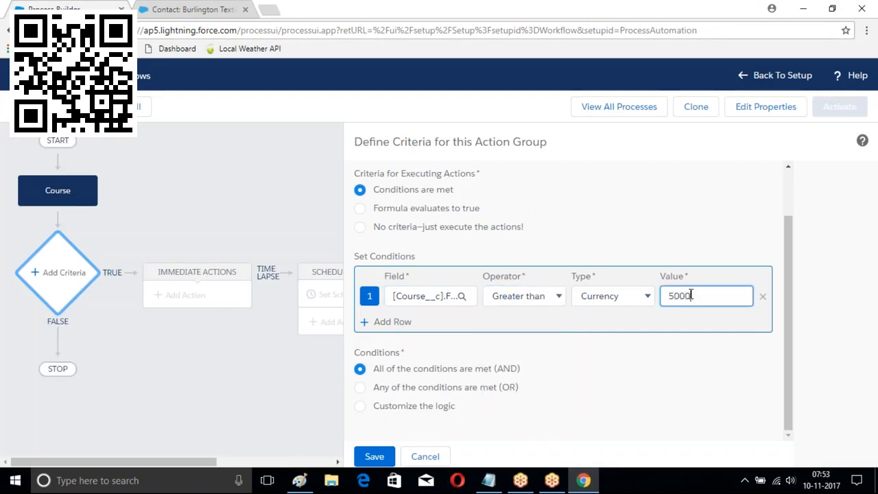
{"action": "left_click", "coordinate": [374, 457]}
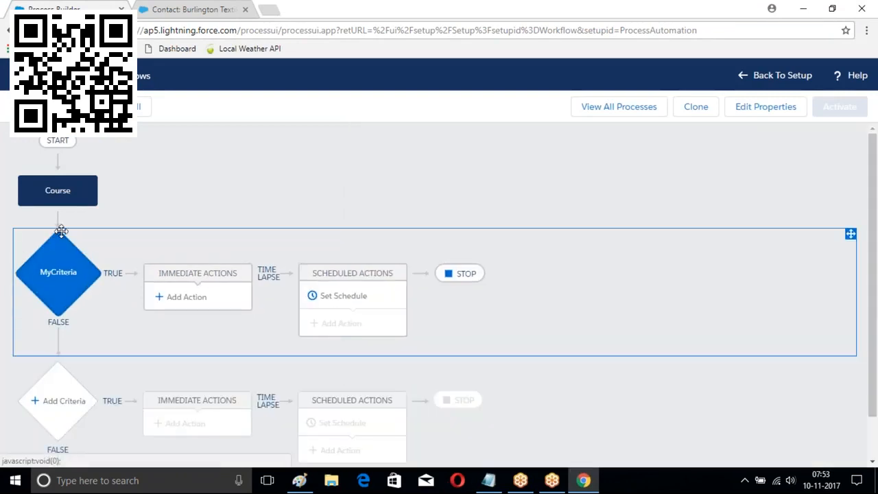
Add a Processes action under MyCriteria named Student that invokes Student Proces
{"action": "left_click", "coordinate": [182, 297]}
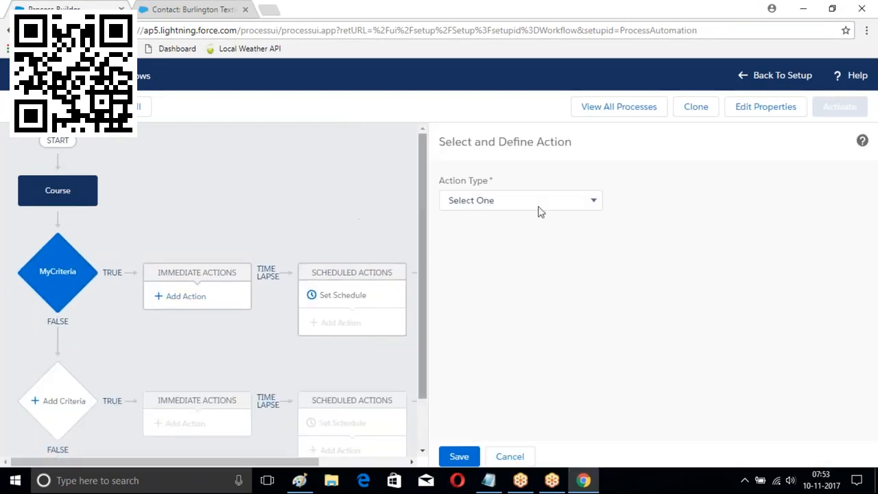
{"action": "left_click", "coordinate": [568, 200]}
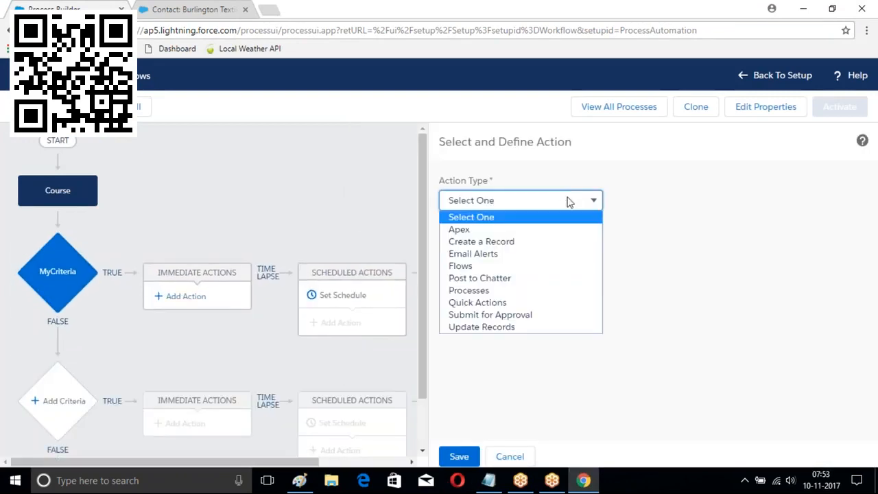
{"action": "left_click", "coordinate": [464, 294]}
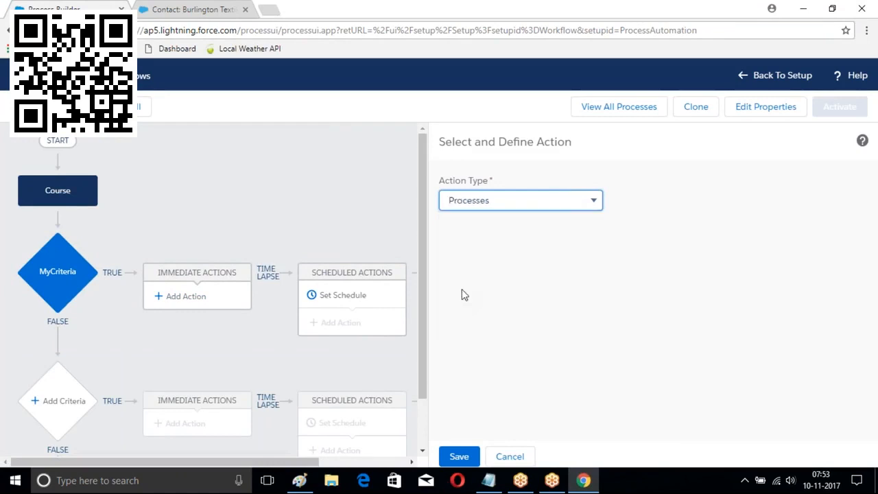
{"action": "left_click", "coordinate": [484, 247]}
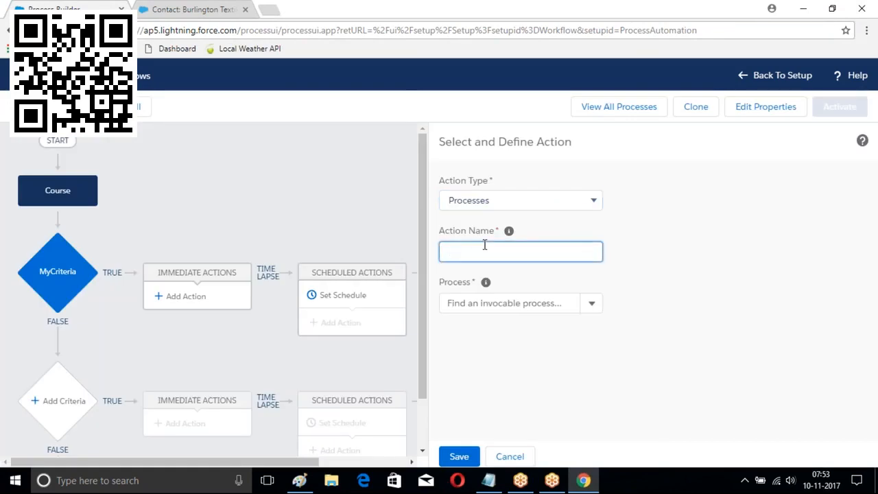
{"action": "type", "text": "Student"}
{"action": "left_click", "coordinate": [592, 304]}
{"action": "left_click", "coordinate": [463, 329]}
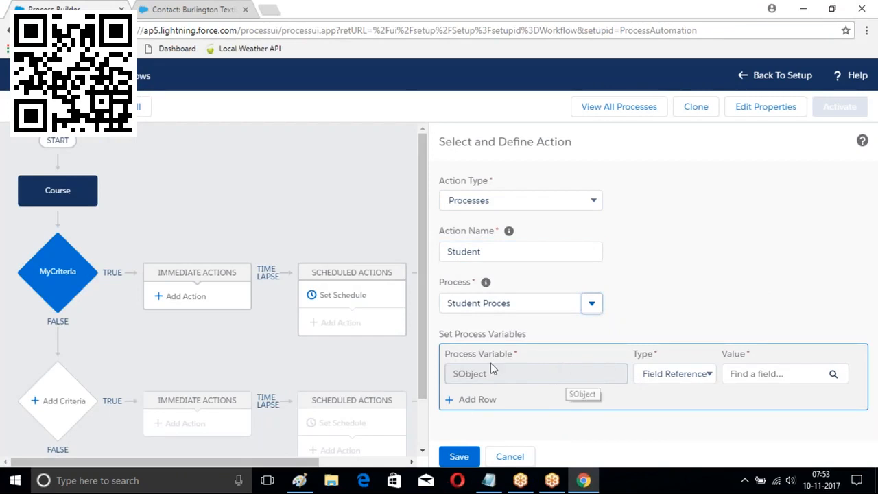
Set the SObject variable to Field Reference and filter its field list for 'Name', then 'Fe'
{"action": "left_click", "coordinate": [683, 381]}
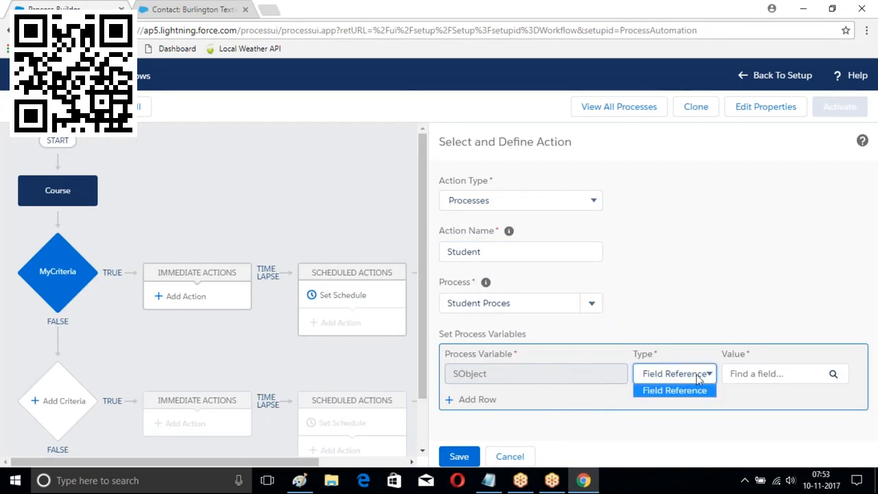
{"action": "left_click", "coordinate": [678, 389]}
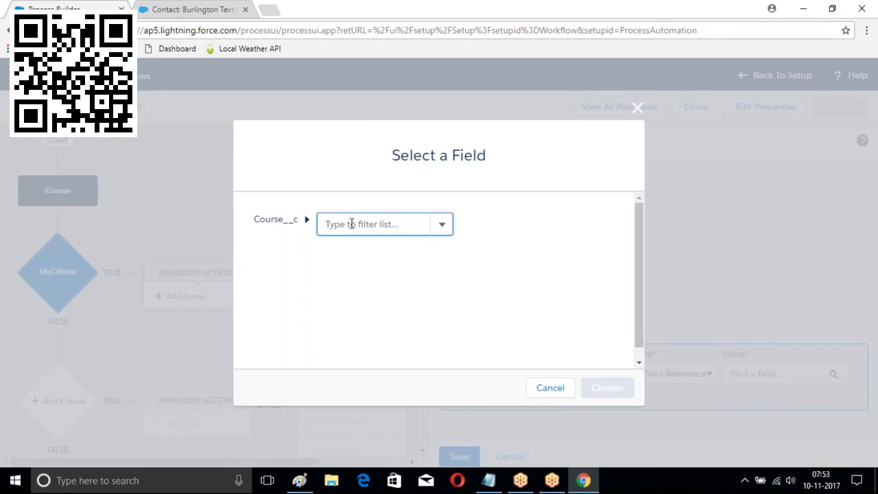
{"action": "type", "text": "Name"}
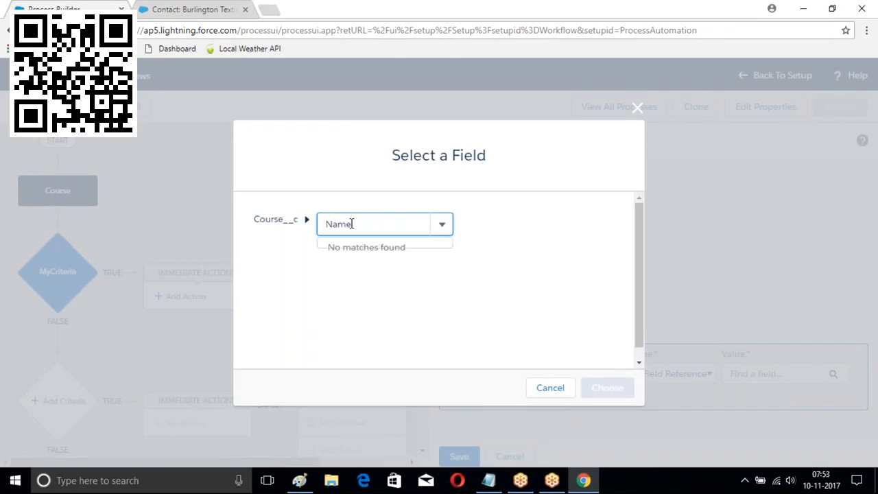
{"action": "key", "text": "BackSpace"}
{"action": "key", "text": "BackSpace"}
{"action": "key", "text": "BackSpace"}
{"action": "key", "text": "BackSpace"}
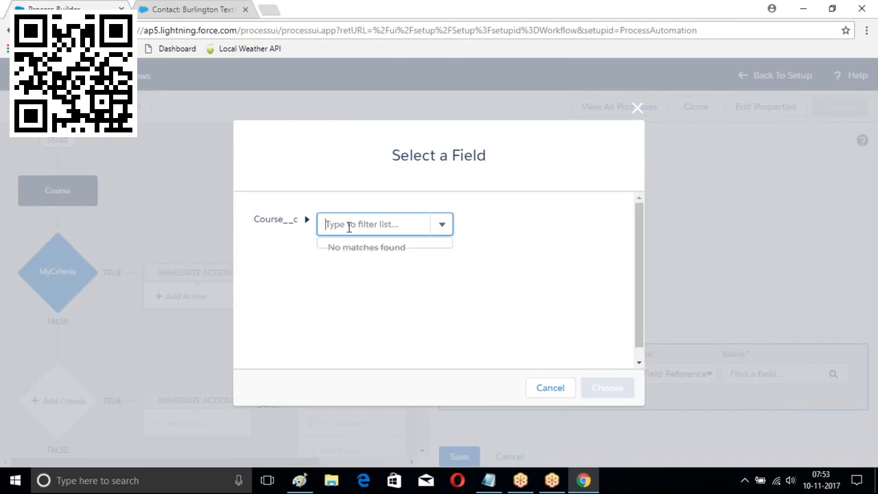
{"action": "type", "text": "Name"}
{"action": "key", "text": "BackSpace"}
{"action": "key", "text": "BackSpace"}
{"action": "type", "text": "Fe"}
Reopen the SObject field picker, filter Course fields by 'A', and drill into Created By ID
{"action": "left_click", "coordinate": [636, 111]}
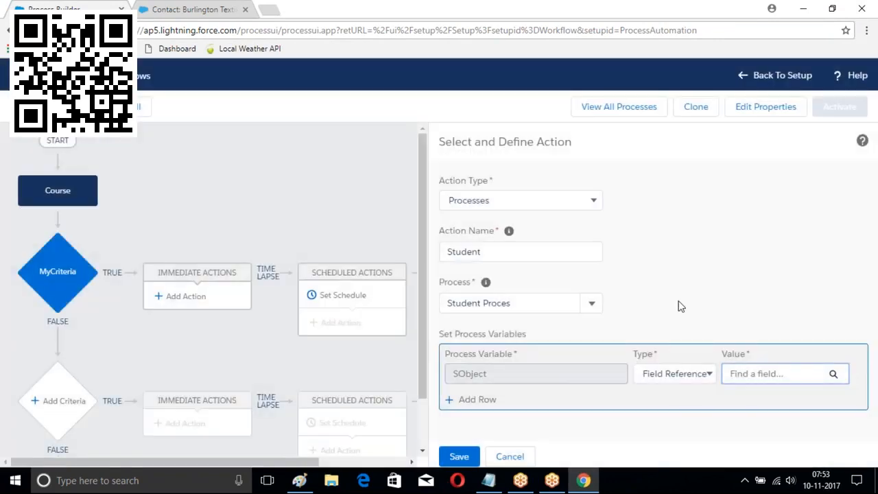
{"action": "left_click", "coordinate": [823, 382]}
{"action": "left_click", "coordinate": [678, 373]}
{"action": "left_click", "coordinate": [658, 391]}
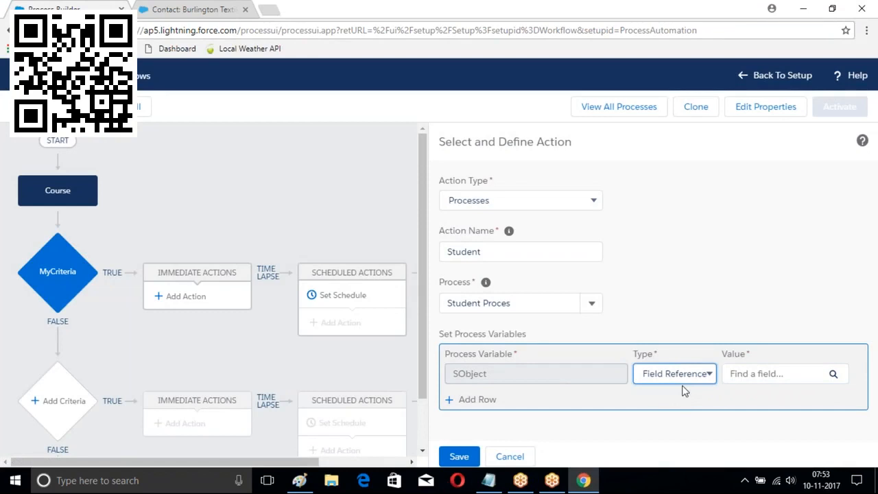
{"action": "left_click", "coordinate": [832, 376]}
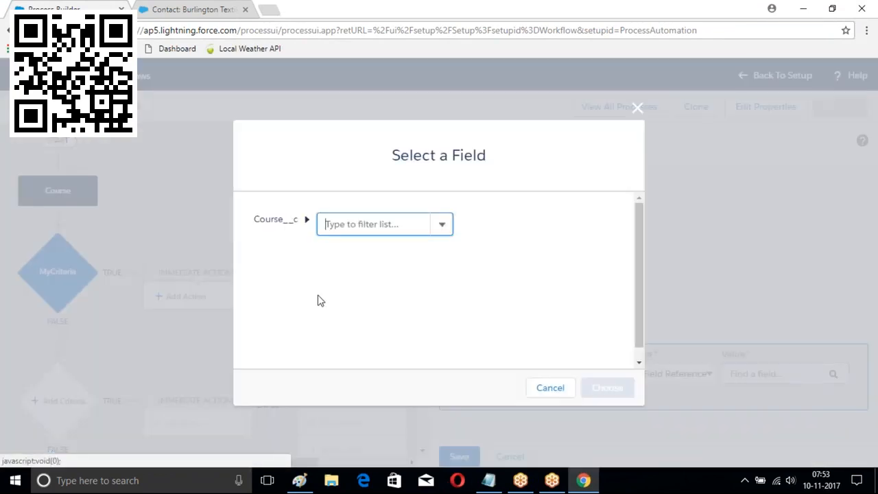
{"action": "left_click", "coordinate": [441, 226]}
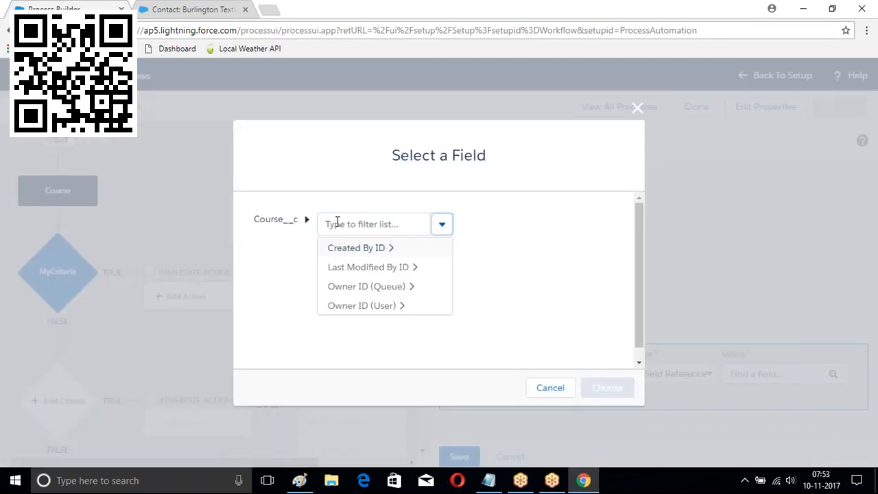
{"action": "scroll", "coordinate": [389, 292], "scroll_direction": "down", "scroll_amount": 1}
{"action": "left_click", "coordinate": [361, 213]}
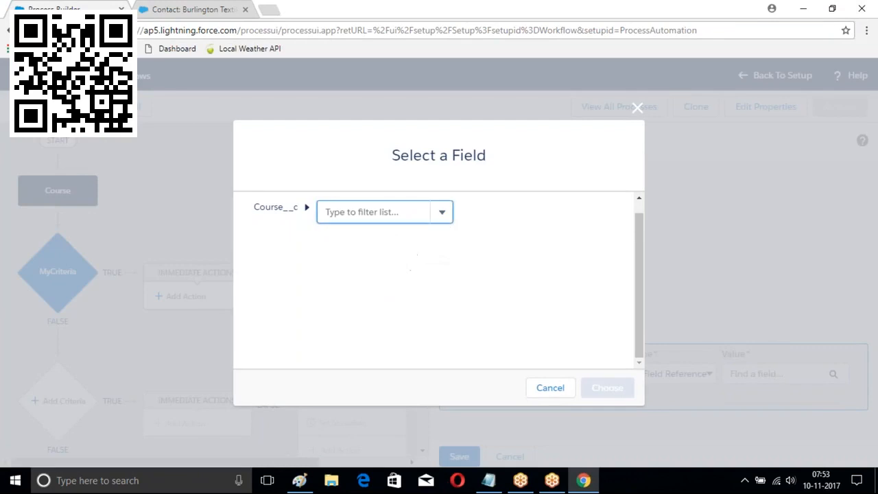
{"action": "type", "text": "A"}
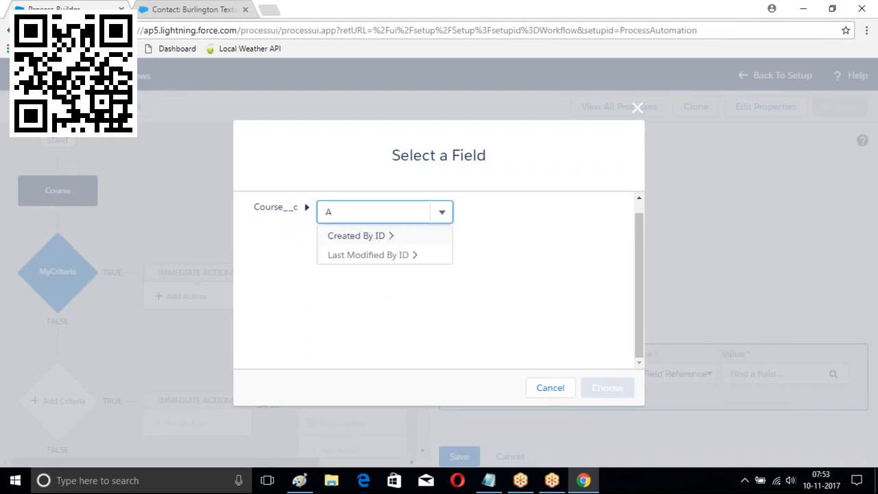
{"action": "left_click", "coordinate": [357, 236]}
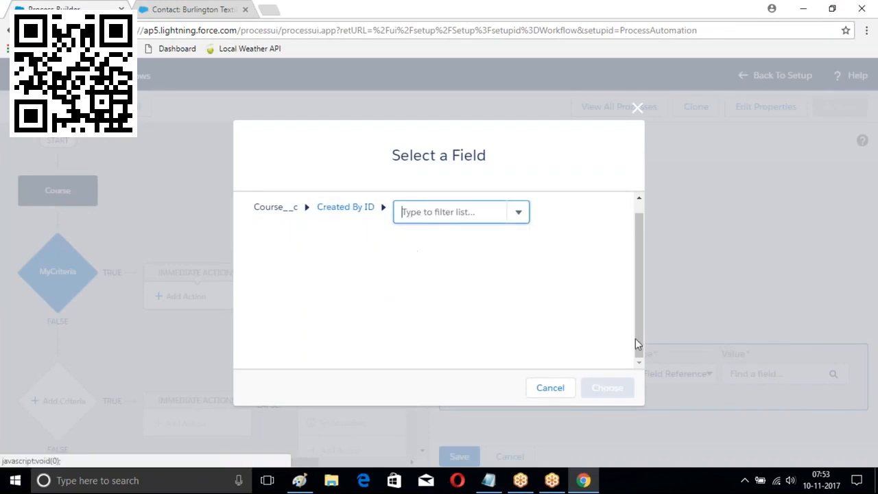
{"action": "left_click", "coordinate": [638, 109]}
Browse the Course > Created By ID related fields again, closing the picker with nothing chosen
{"action": "left_click", "coordinate": [670, 375]}
{"action": "left_click", "coordinate": [665, 390]}
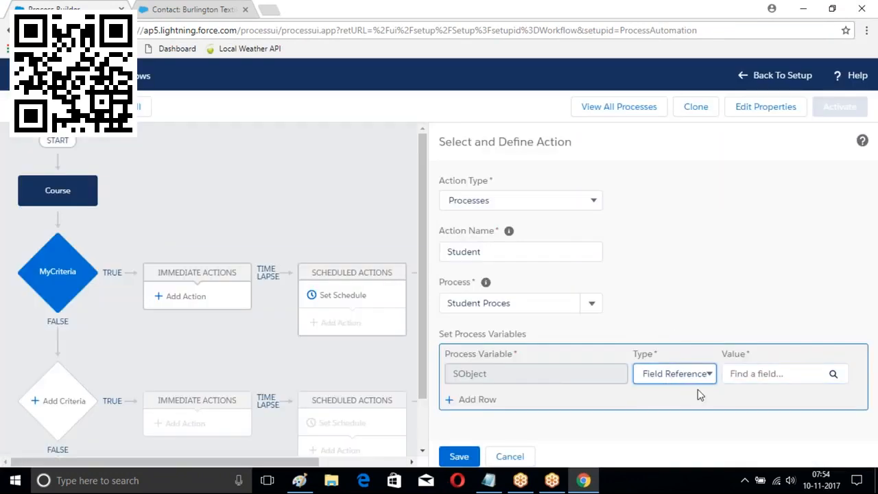
{"action": "left_click", "coordinate": [835, 373]}
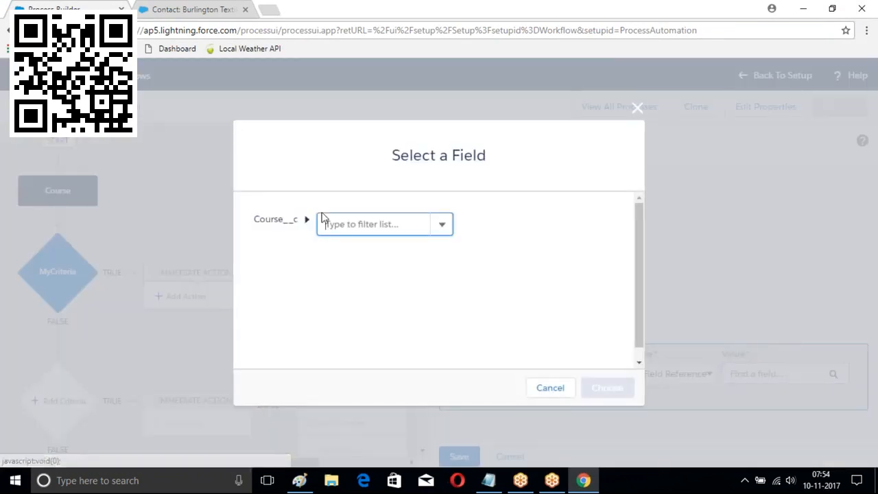
{"action": "left_click", "coordinate": [327, 223]}
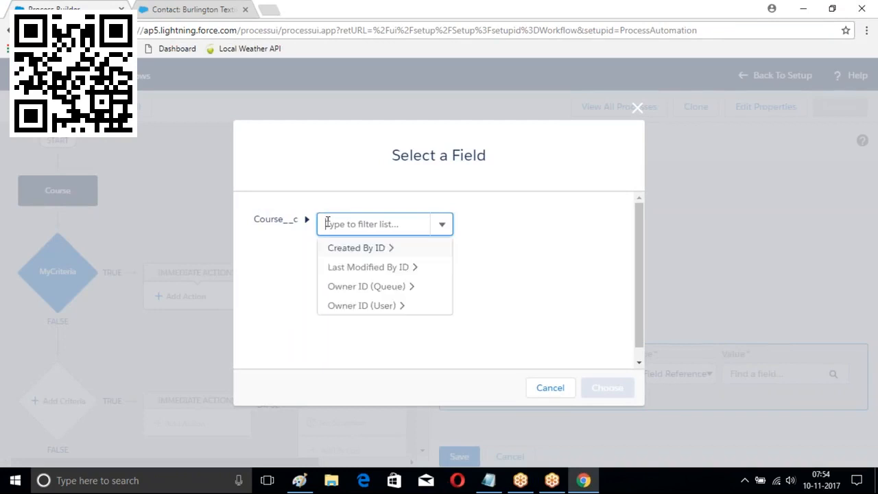
{"action": "left_click", "coordinate": [383, 252]}
{"action": "left_click", "coordinate": [519, 225]}
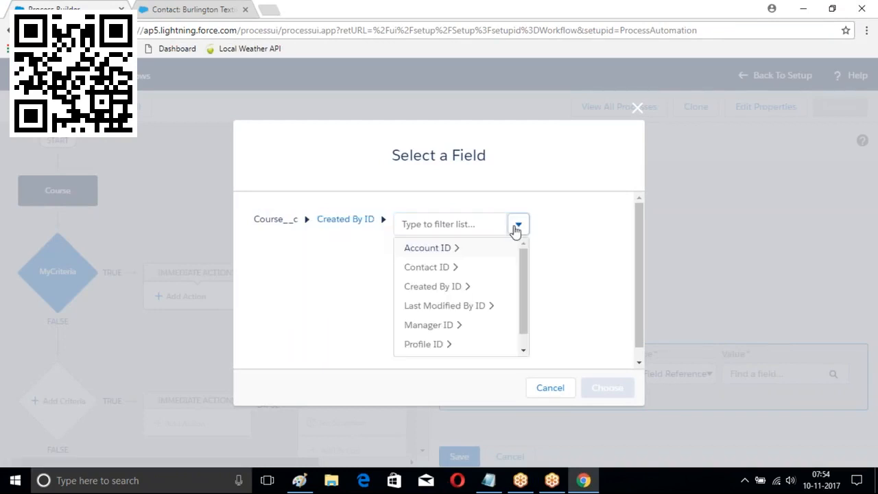
{"action": "scroll", "coordinate": [435, 337], "scroll_direction": "down", "scroll_amount": 2}
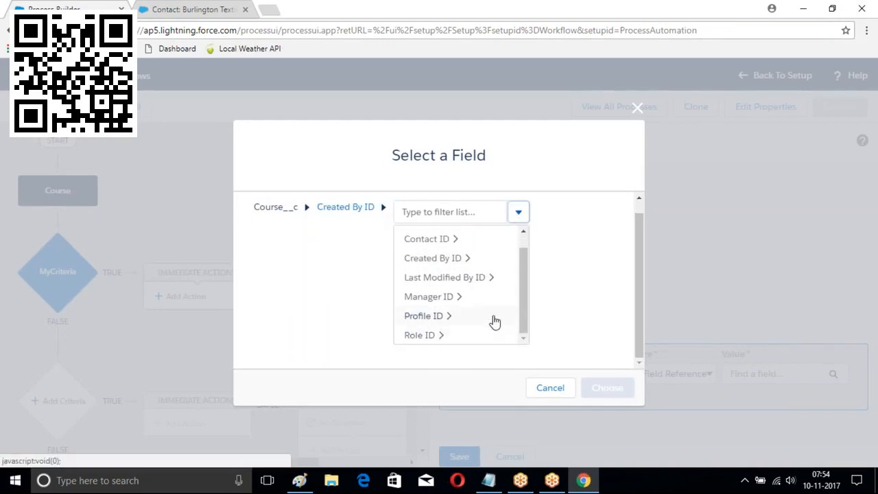
{"action": "left_click_drag", "start_coordinate": [524, 290], "coordinate": [522, 338]}
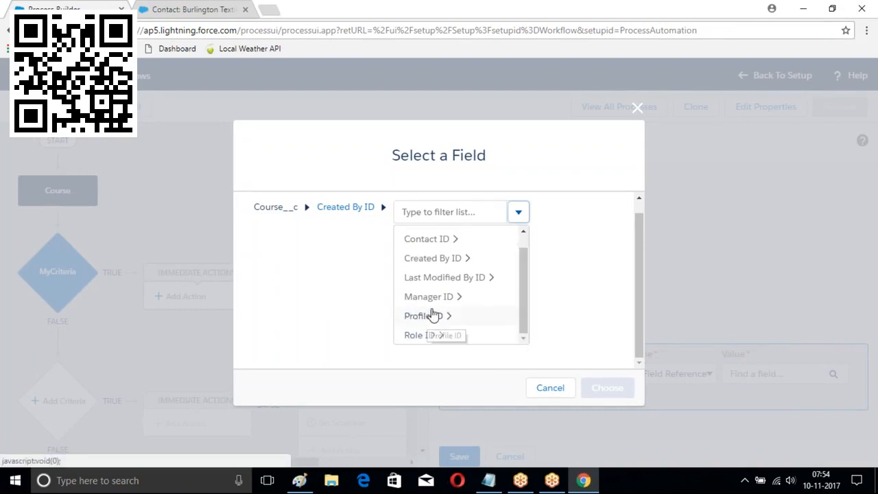
{"action": "left_click_drag", "start_coordinate": [528, 283], "coordinate": [523, 229]}
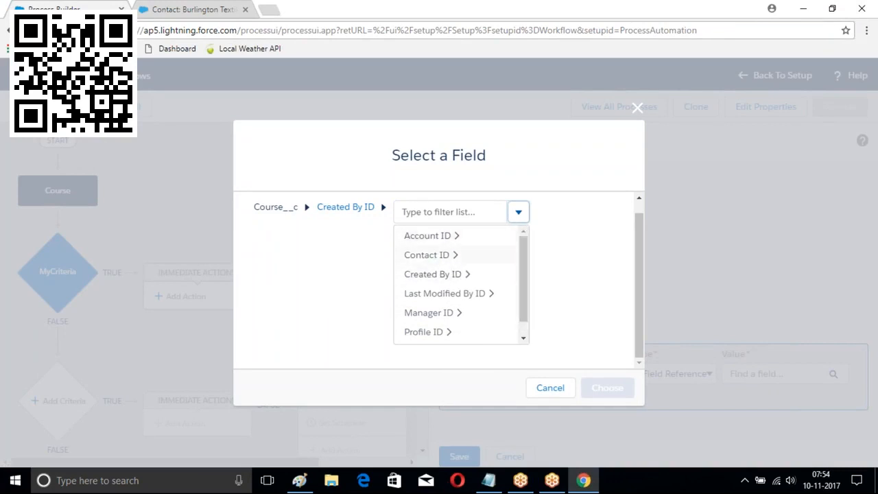
{"action": "left_click", "coordinate": [384, 208]}
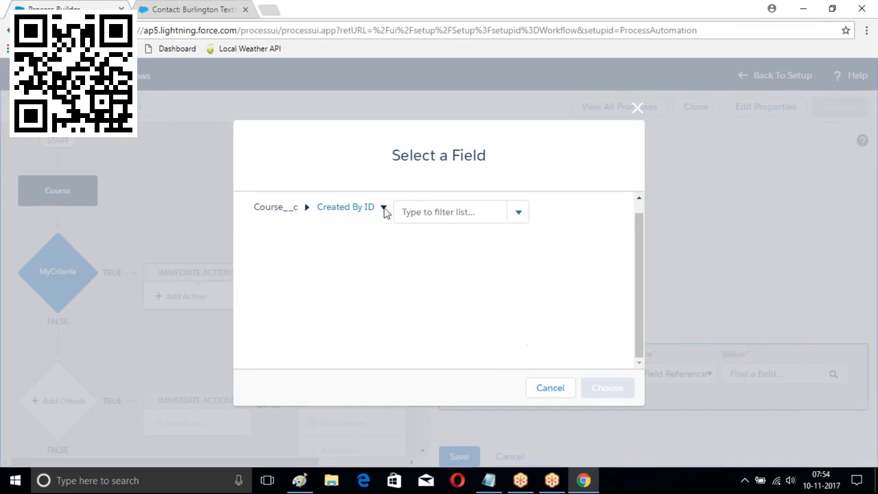
{"action": "left_click", "coordinate": [633, 110]}
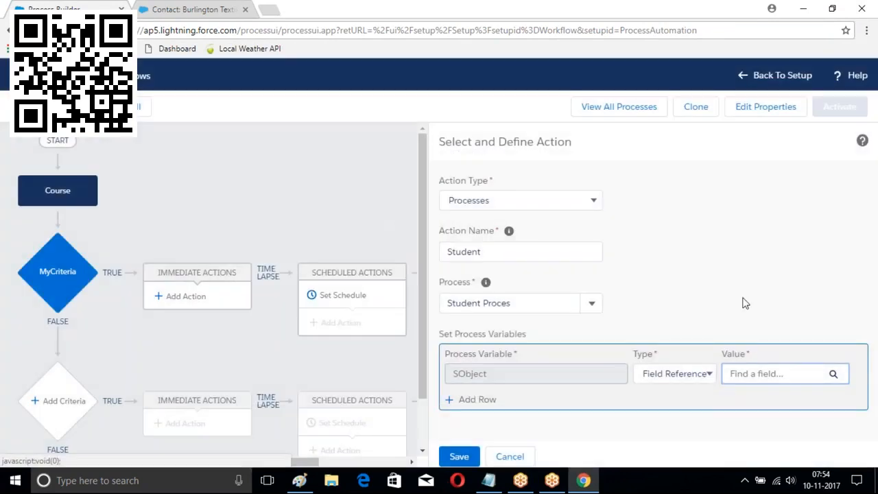
Browse Course > Owner ID (User) fields, filtering by 'user' and drilling into Role ID
{"action": "left_click", "coordinate": [792, 373]}
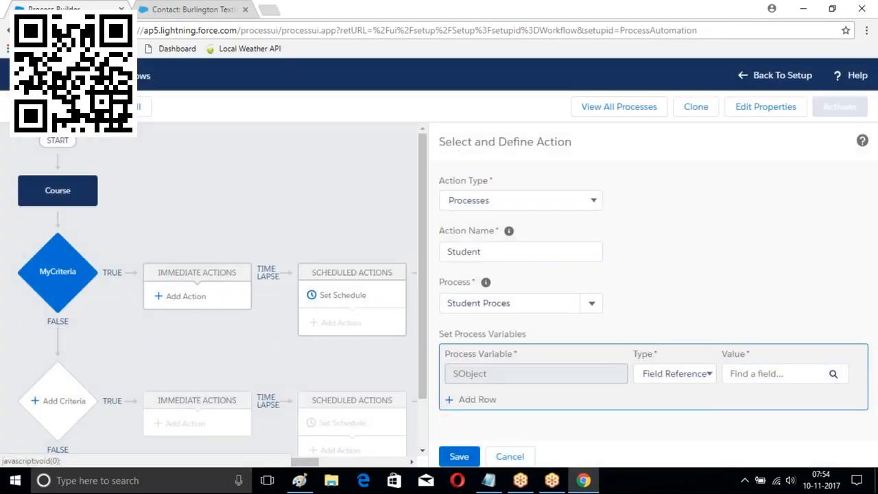
{"action": "left_click", "coordinate": [811, 373]}
{"action": "left_click", "coordinate": [831, 378]}
{"action": "left_click", "coordinate": [394, 221]}
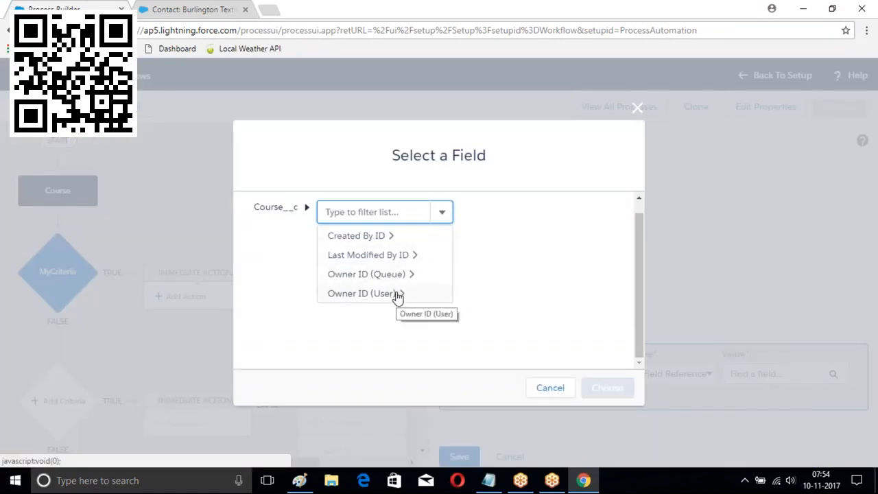
{"action": "left_click", "coordinate": [398, 293]}
{"action": "left_click", "coordinate": [492, 213]}
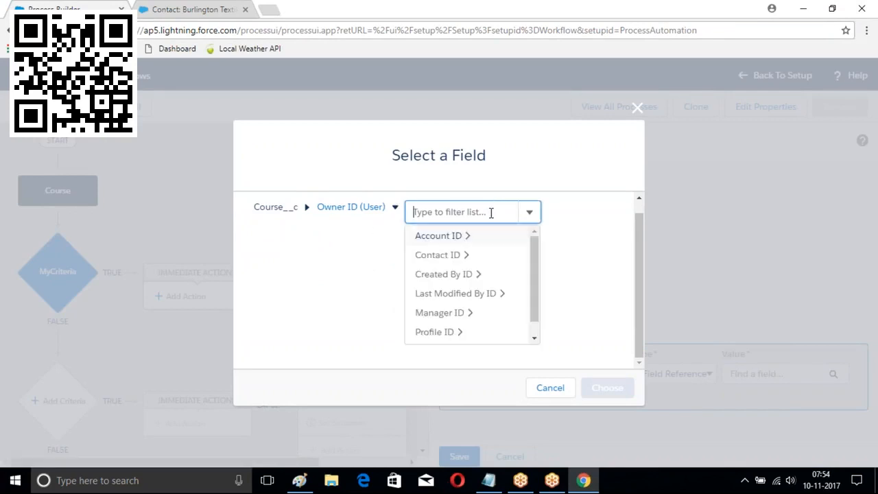
{"action": "type", "text": "user"}
{"action": "key", "text": "BackSpace"}
{"action": "key", "text": "BackSpace"}
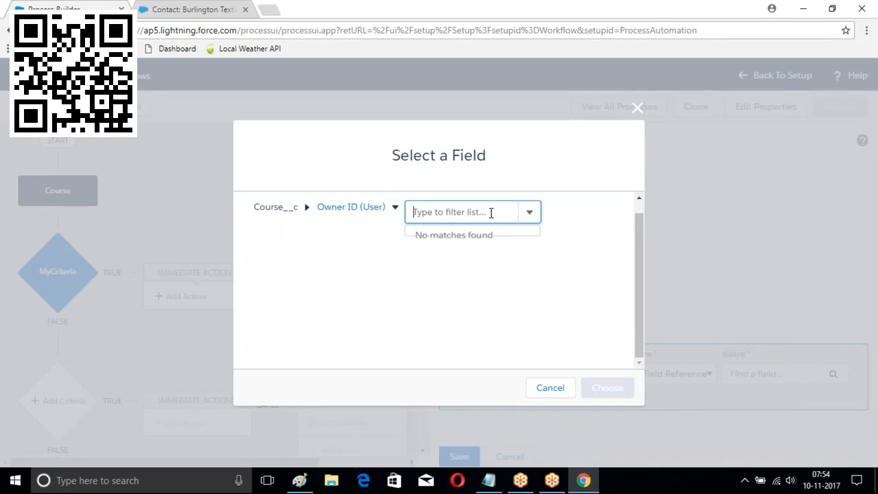
{"action": "scroll", "coordinate": [517, 297], "scroll_direction": "down", "scroll_amount": 1}
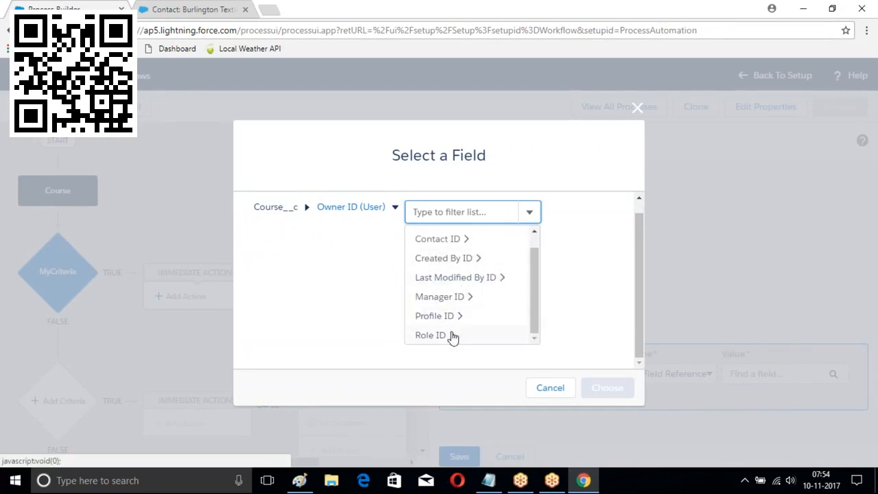
{"action": "left_click", "coordinate": [434, 336]}
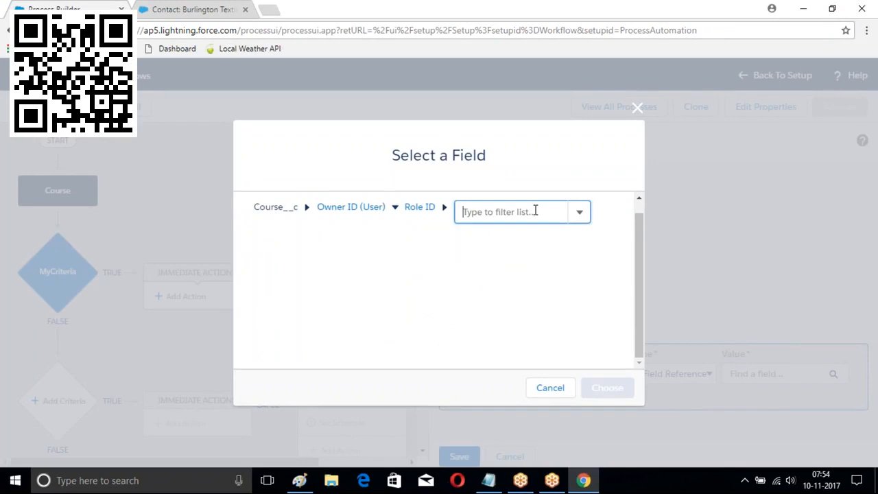
{"action": "type", "text": "r"}
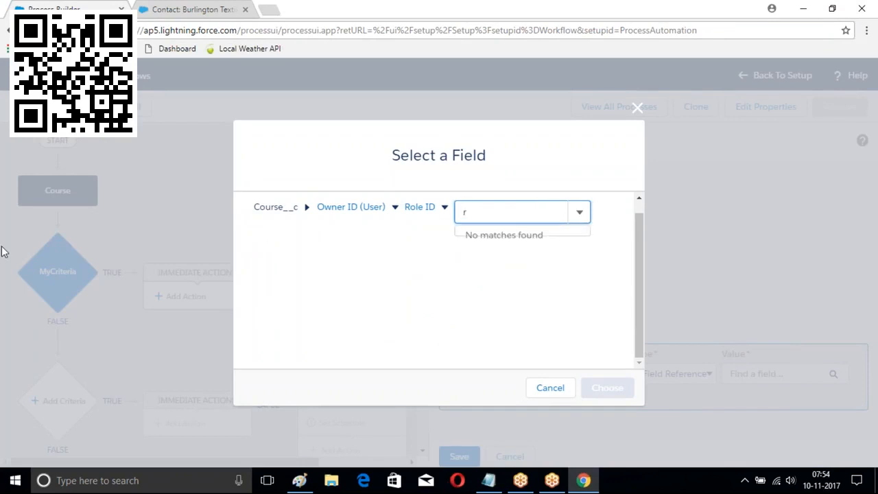
{"action": "key", "text": "BackSpace"}
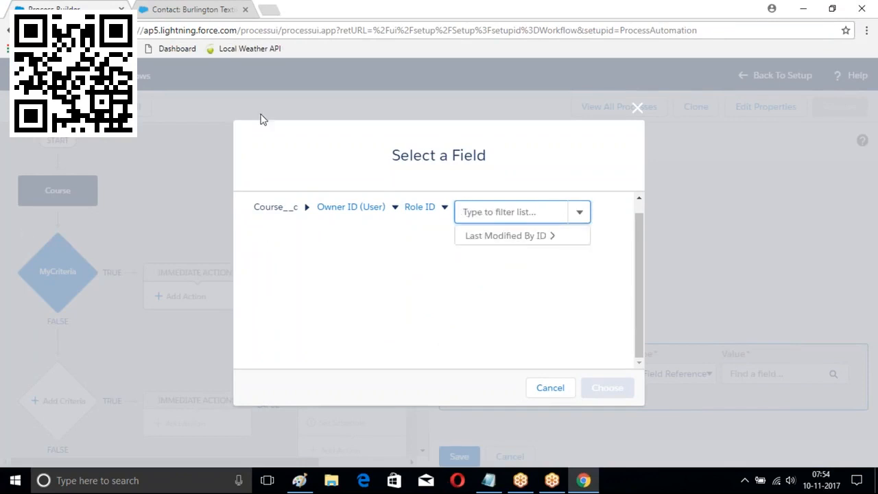
{"action": "left_click", "coordinate": [638, 108]}
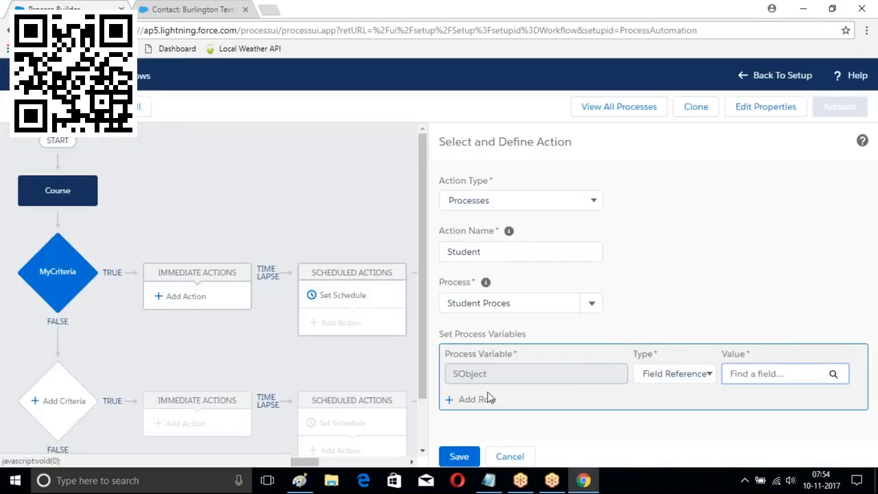
Drill through Owner ID > Account ID > Owner ID, filtering by 'id', then close unselected
{"action": "left_click", "coordinate": [676, 376]}
{"action": "left_click", "coordinate": [676, 388]}
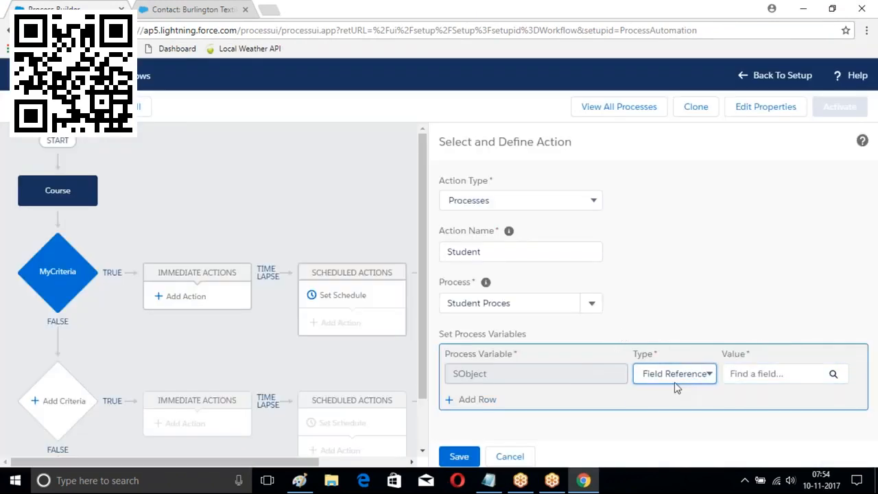
{"action": "left_click", "coordinate": [791, 379]}
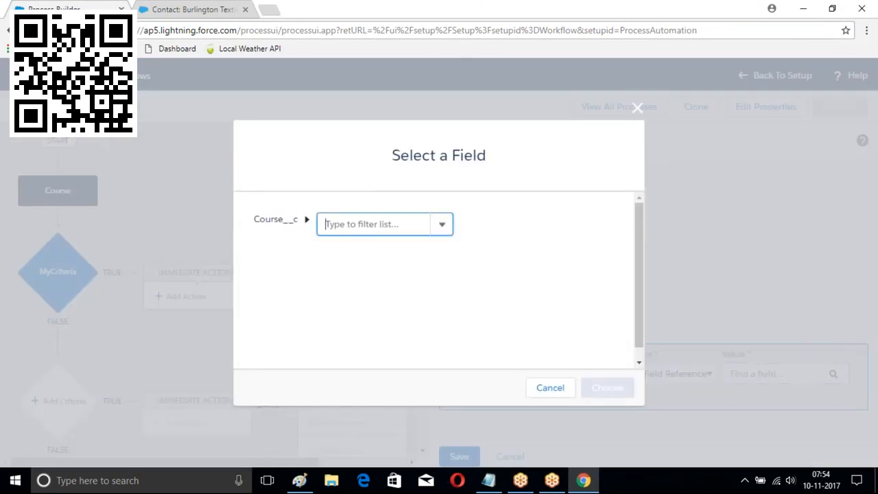
{"action": "left_click", "coordinate": [343, 222]}
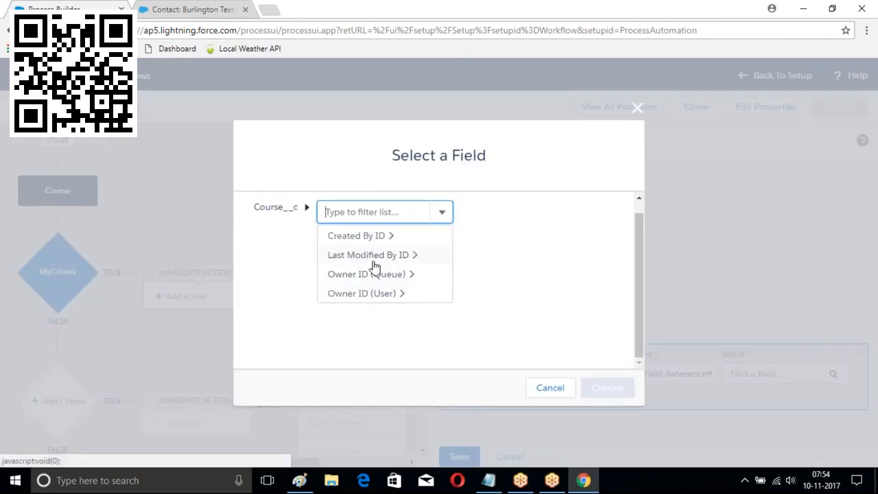
{"action": "scroll", "coordinate": [377, 267], "scroll_direction": "up", "scroll_amount": 1}
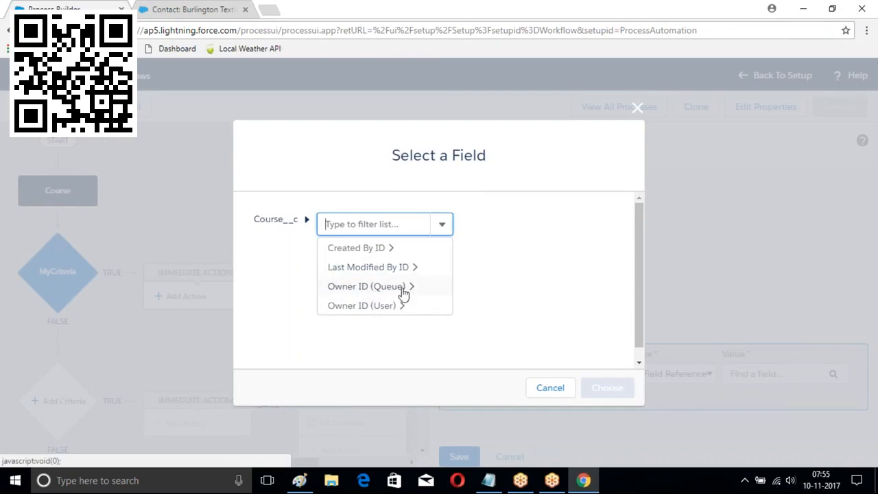
{"action": "left_click", "coordinate": [341, 307]}
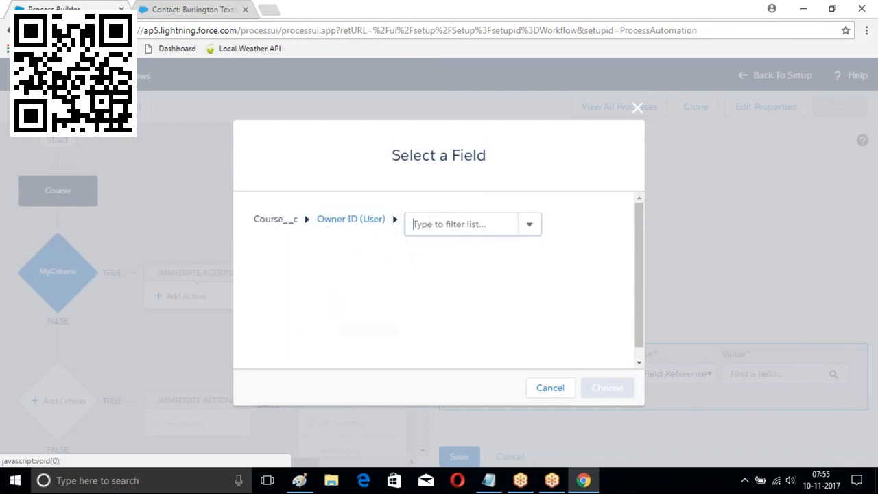
{"action": "left_click", "coordinate": [502, 222]}
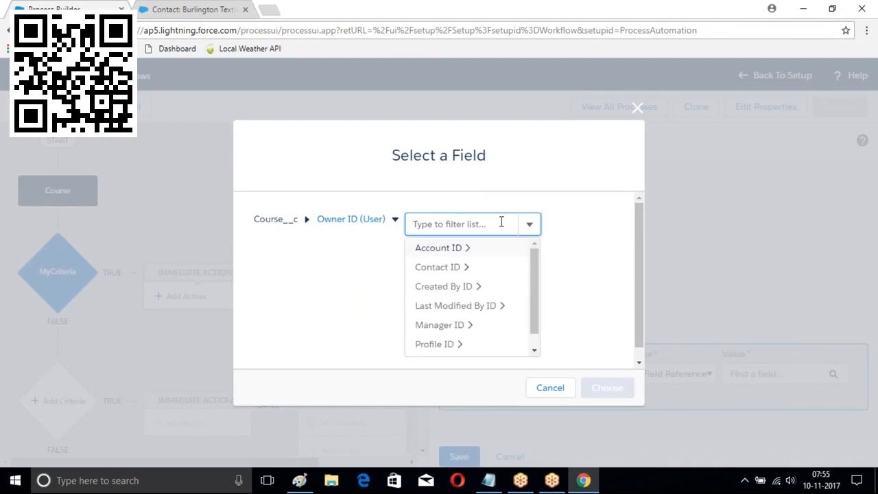
{"action": "left_click", "coordinate": [466, 253]}
{"action": "left_click", "coordinate": [547, 224]}
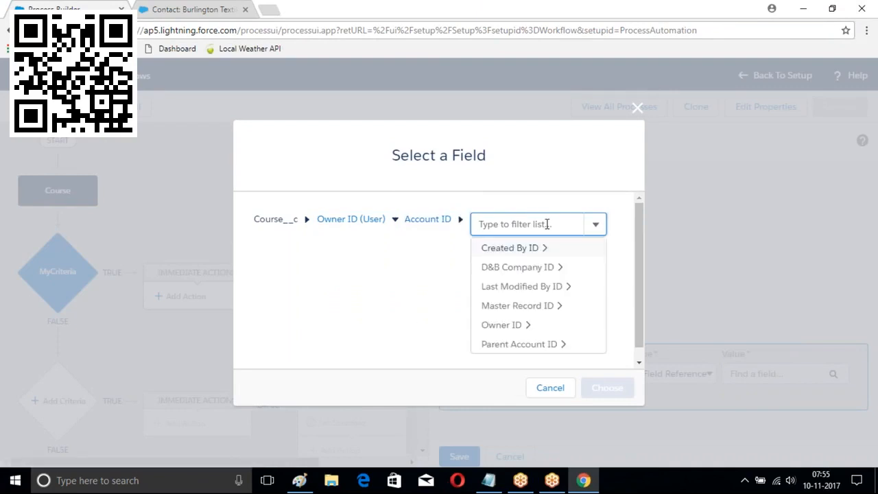
{"action": "left_click", "coordinate": [521, 327]}
{"action": "type", "text": "use"}
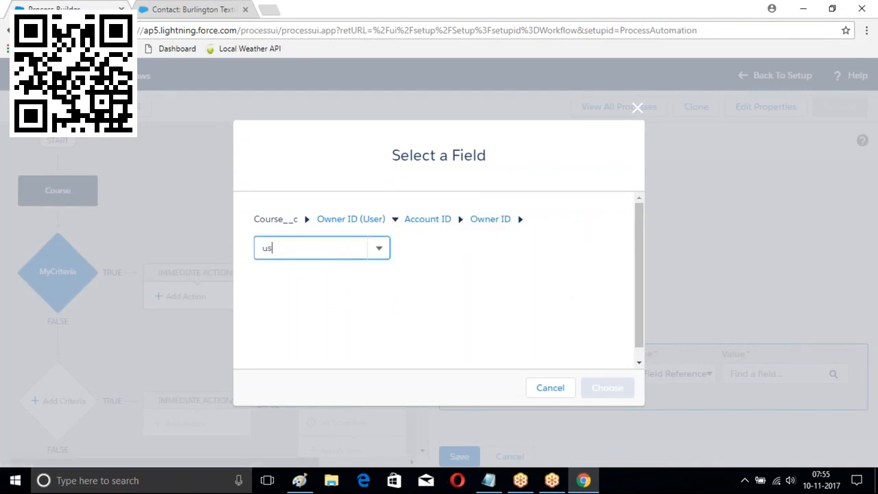
{"action": "key", "text": "BackSpace"}
{"action": "key", "text": "BackSpace"}
{"action": "type", "text": "id"}
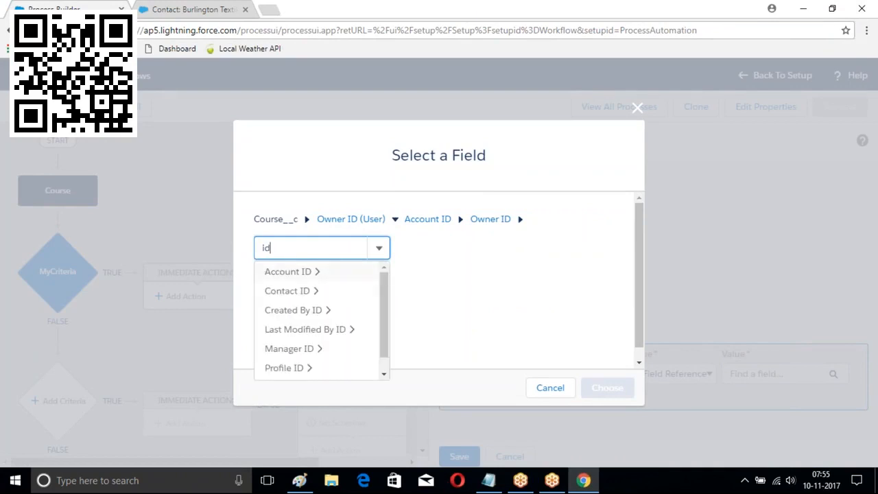
{"action": "scroll", "coordinate": [346, 365], "scroll_direction": "down", "scroll_amount": 2}
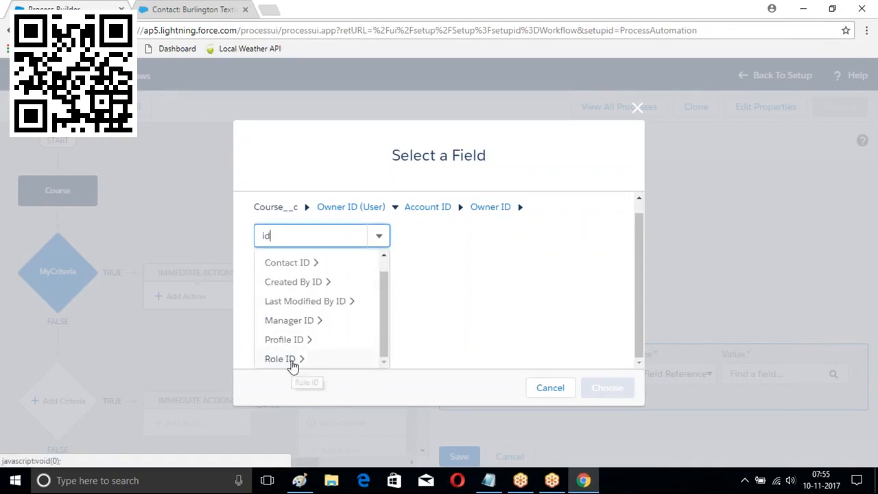
{"action": "scroll", "coordinate": [384, 343], "scroll_direction": "up", "scroll_amount": 2}
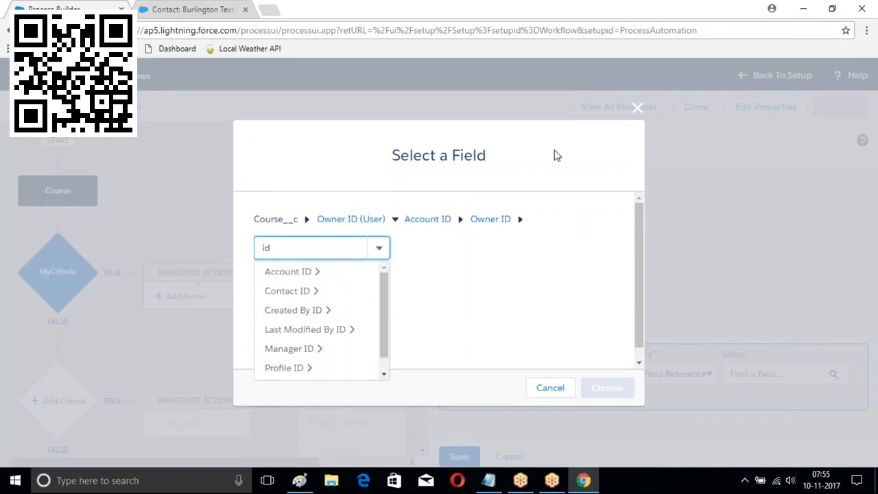
{"action": "left_click", "coordinate": [636, 108]}
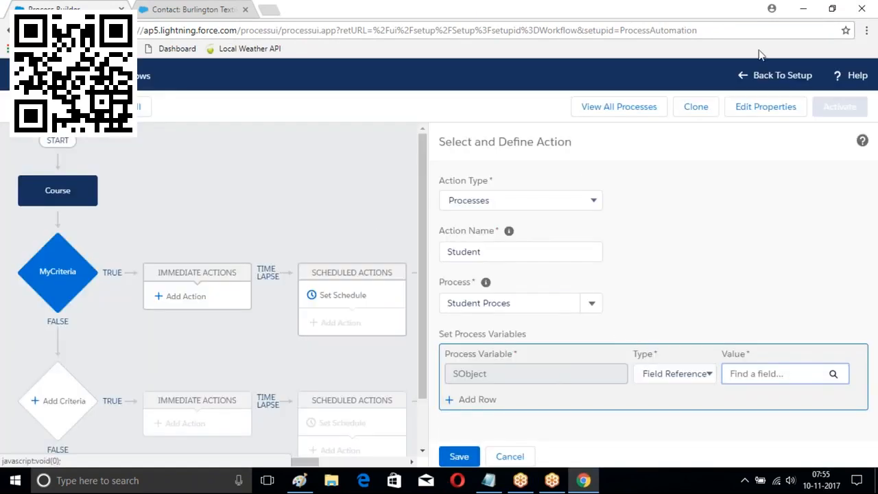
Discard the Student action and add a new Processes action, MyProcess, invoking Student Proces
{"action": "left_click", "coordinate": [510, 456]}
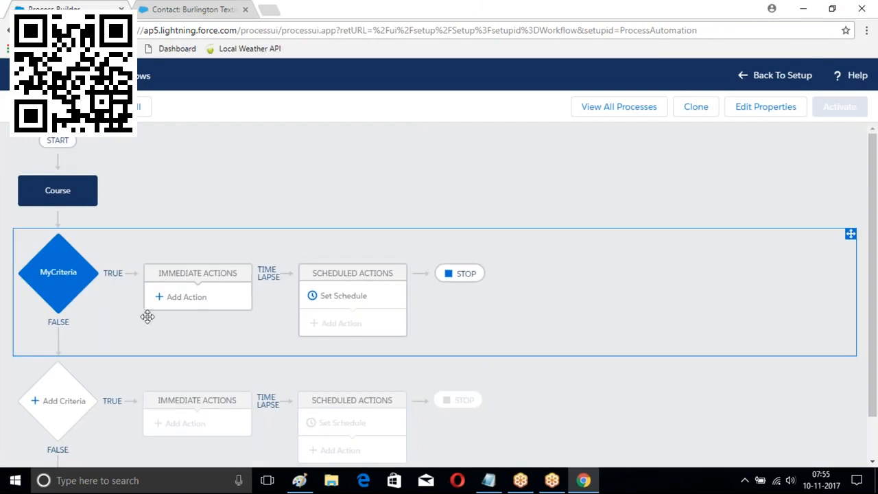
{"action": "left_click", "coordinate": [183, 298]}
{"action": "left_click", "coordinate": [501, 201]}
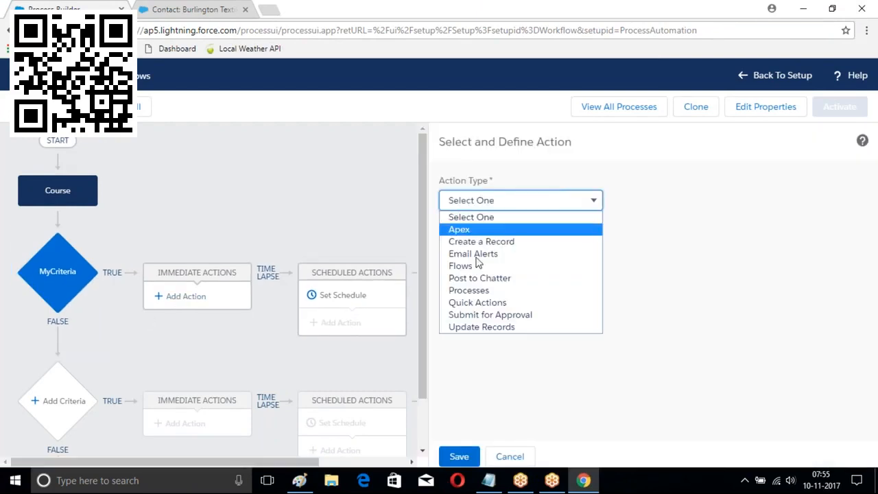
{"action": "left_click", "coordinate": [473, 291]}
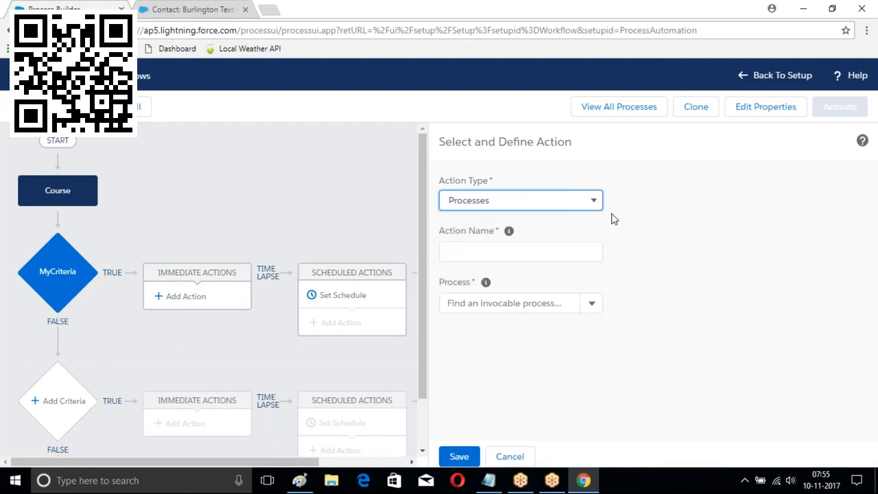
{"action": "left_click", "coordinate": [475, 254]}
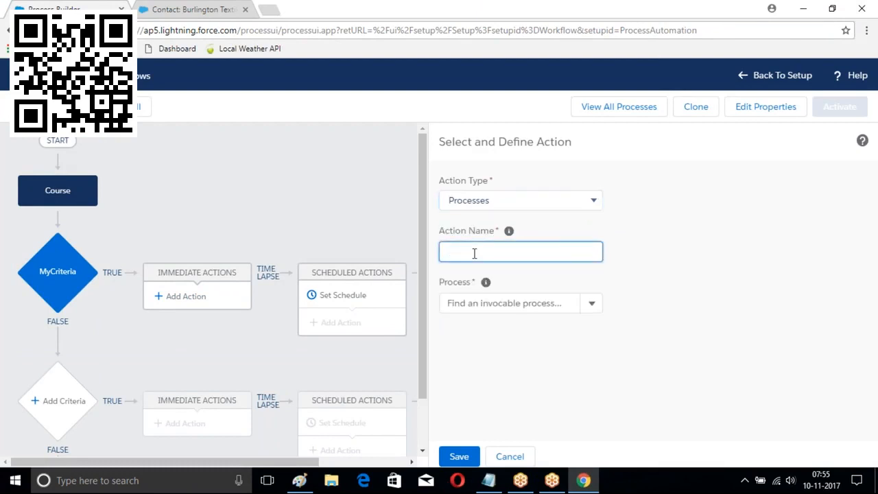
{"action": "left_click", "coordinate": [591, 305]}
{"action": "left_click", "coordinate": [444, 335]}
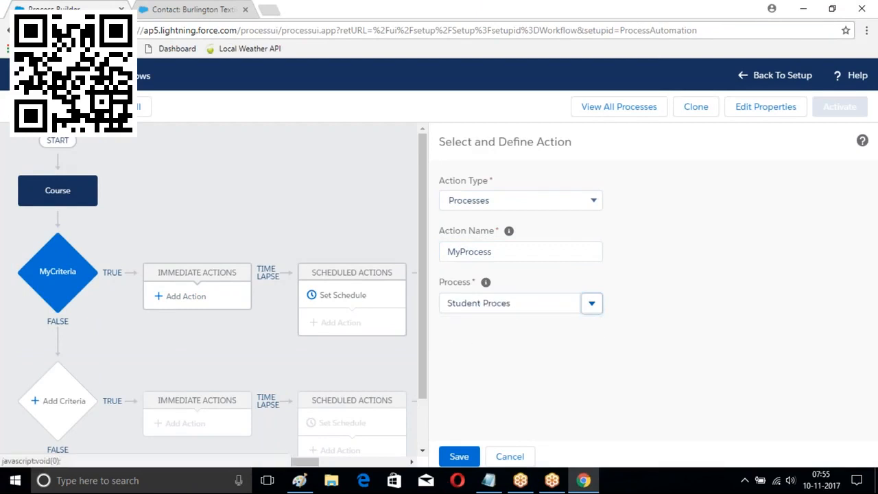
Keep Field Reference as the SObject value type and bring up its field picker
{"action": "left_click", "coordinate": [670, 379]}
{"action": "left_click", "coordinate": [534, 378]}
{"action": "left_click", "coordinate": [675, 376]}
{"action": "left_click", "coordinate": [733, 376]}
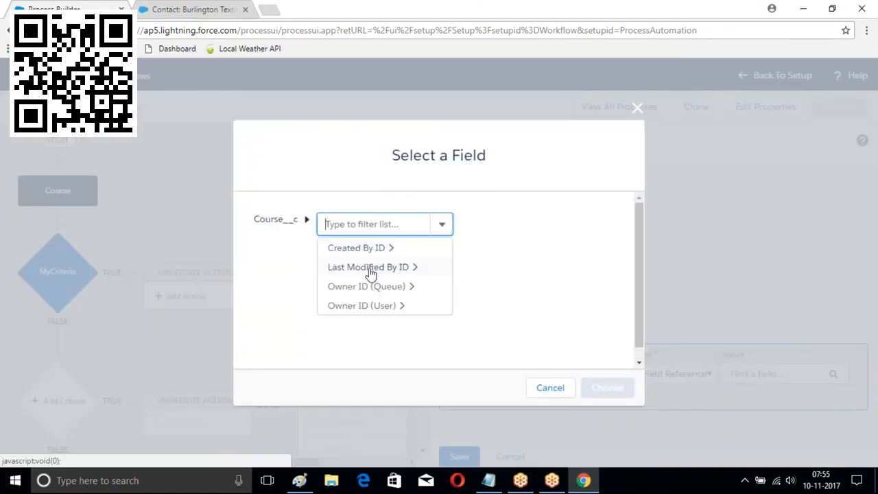
Drill through Last Modified By ID > Account ID > Parent Account ID, filter by 'id', close unselected
{"action": "left_click", "coordinate": [368, 270]}
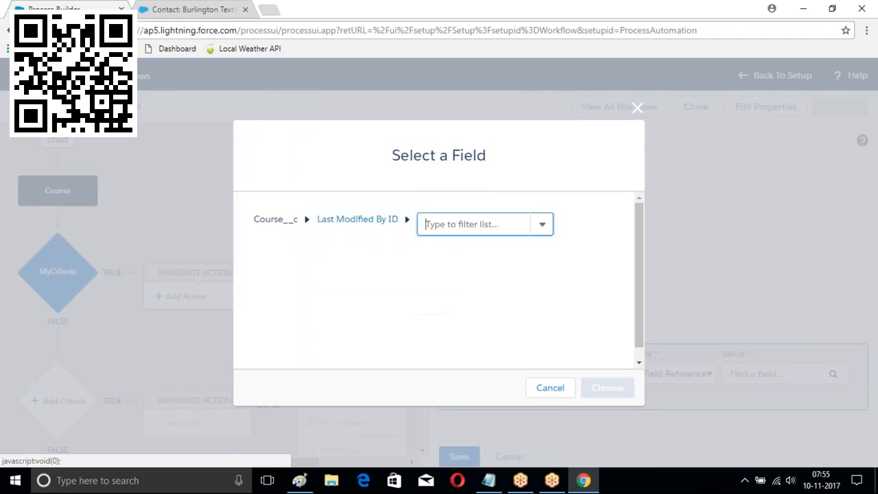
{"action": "left_click", "coordinate": [542, 226]}
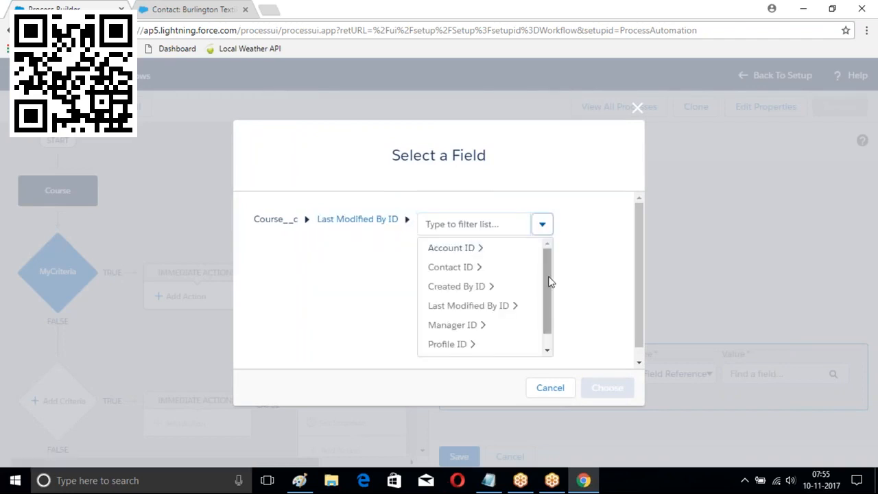
{"action": "scroll", "coordinate": [552, 318], "scroll_direction": "down", "scroll_amount": 1}
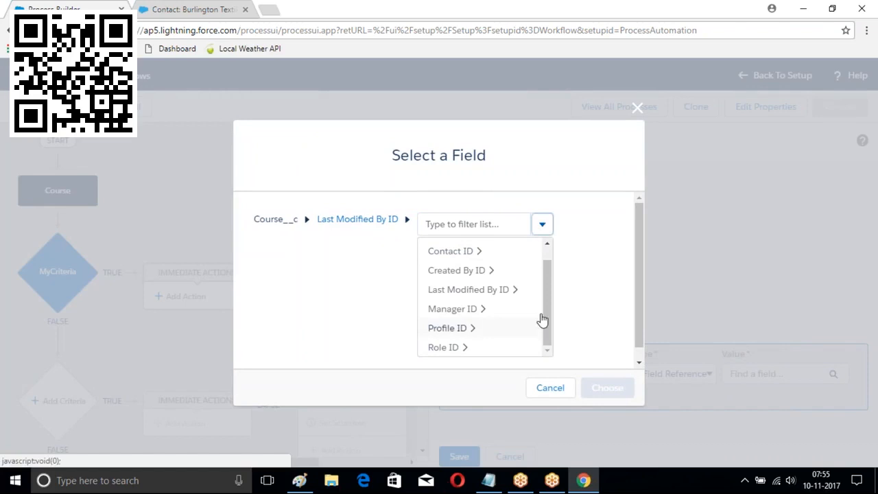
{"action": "scroll", "coordinate": [457, 352], "scroll_direction": "up", "scroll_amount": 1}
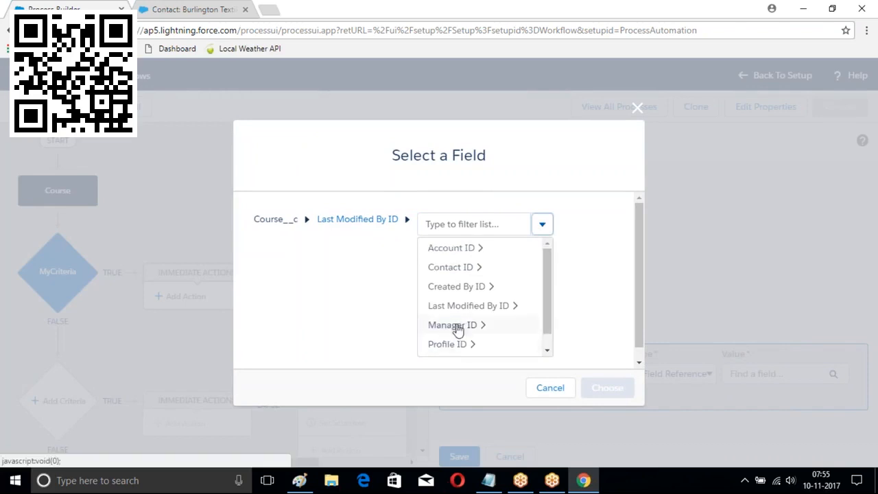
{"action": "left_click", "coordinate": [449, 250]}
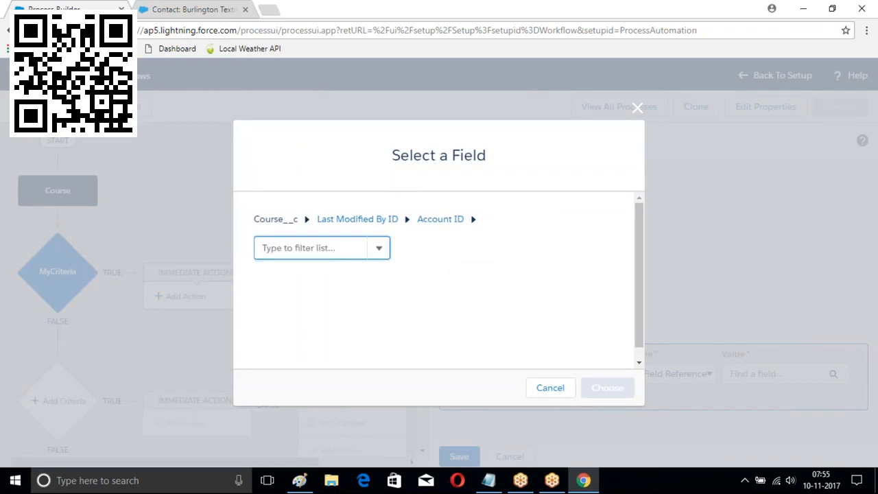
{"action": "left_click", "coordinate": [379, 252]}
{"action": "scroll", "coordinate": [370, 304], "scroll_direction": "down", "scroll_amount": 1}
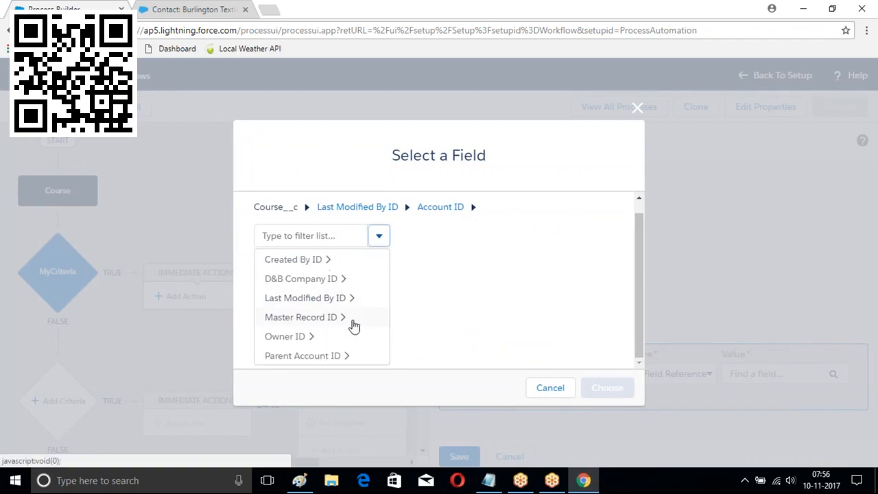
{"action": "left_click", "coordinate": [291, 356]}
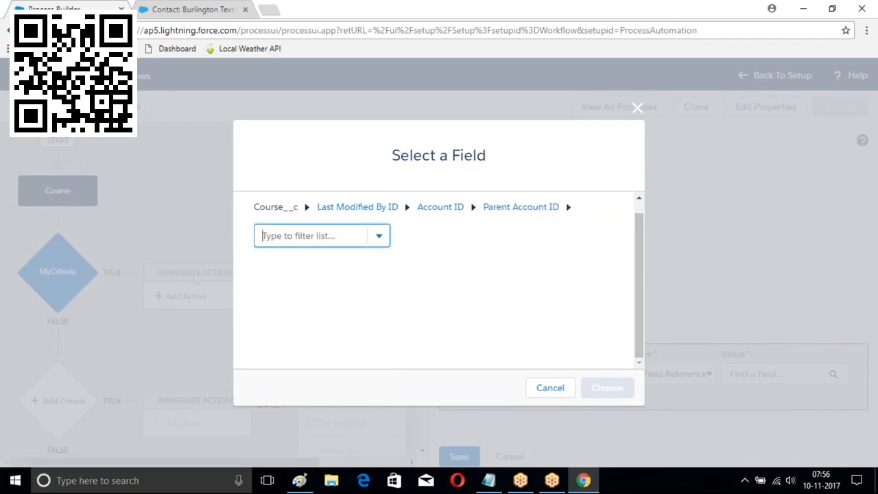
{"action": "type", "text": "id"}
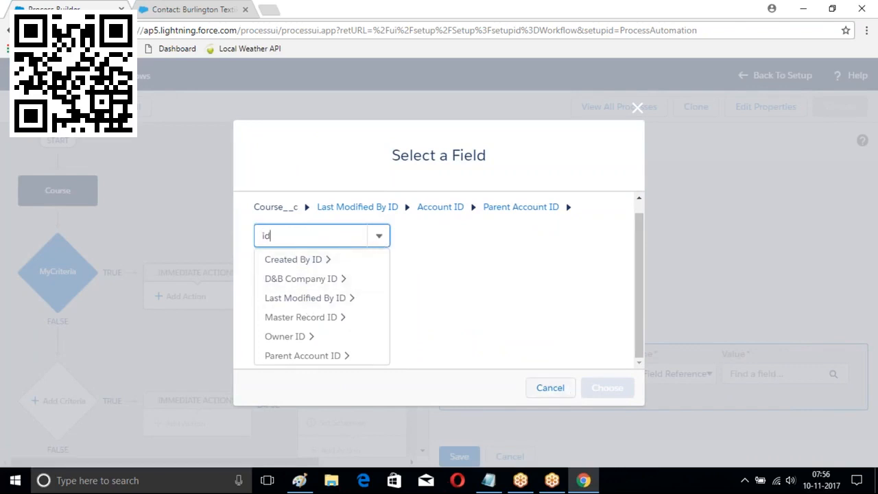
{"action": "left_click", "coordinate": [494, 262]}
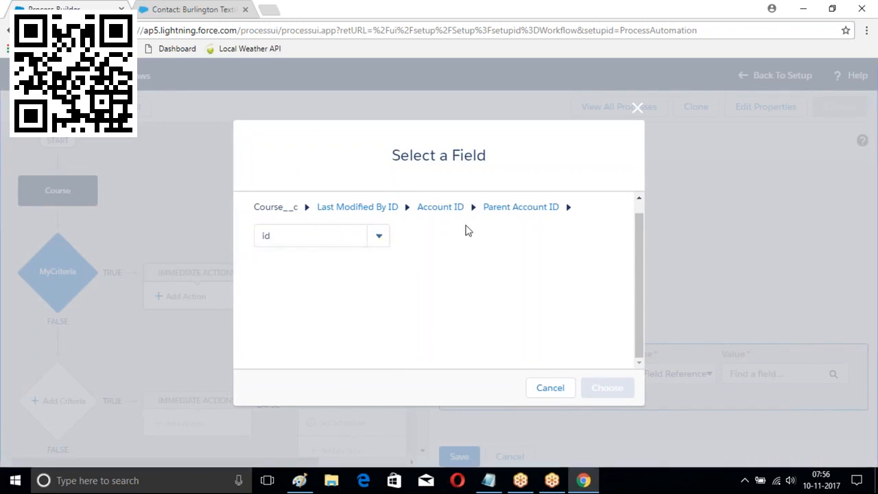
{"action": "left_click", "coordinate": [636, 109]}
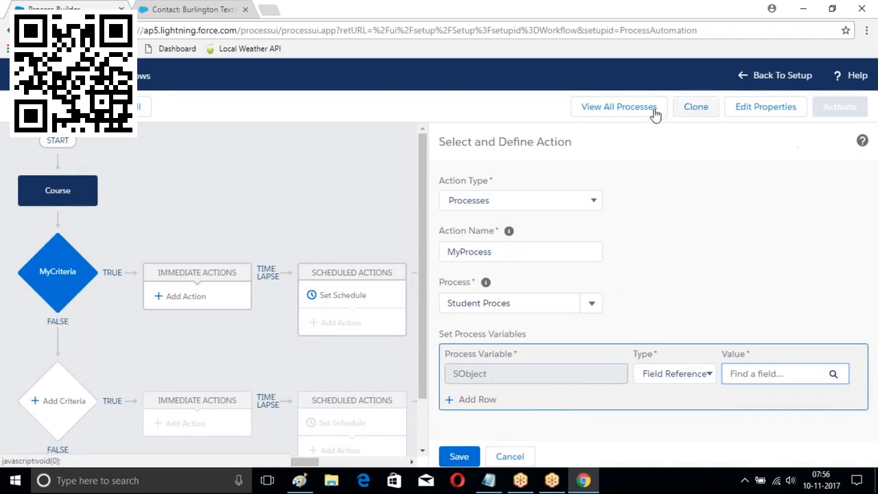
Re-save the Course Flows properties and discard the unfinished MyProcess action
{"action": "left_click", "coordinate": [762, 113]}
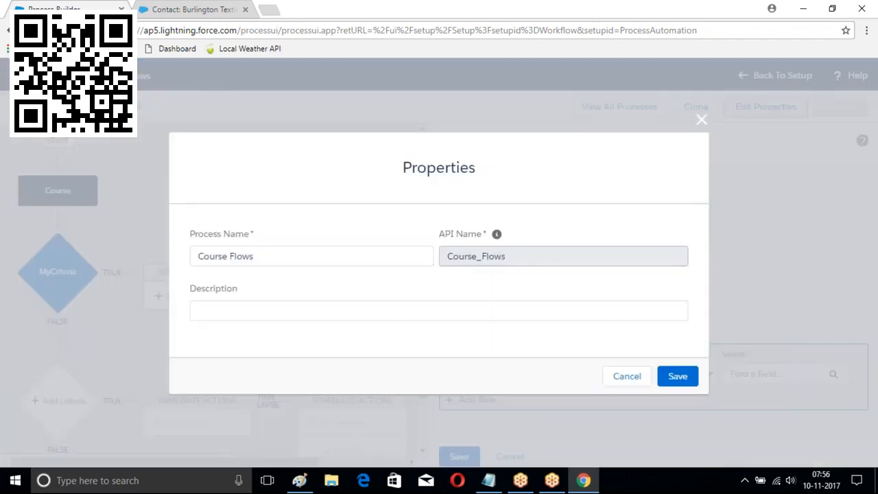
{"action": "left_click", "coordinate": [679, 377]}
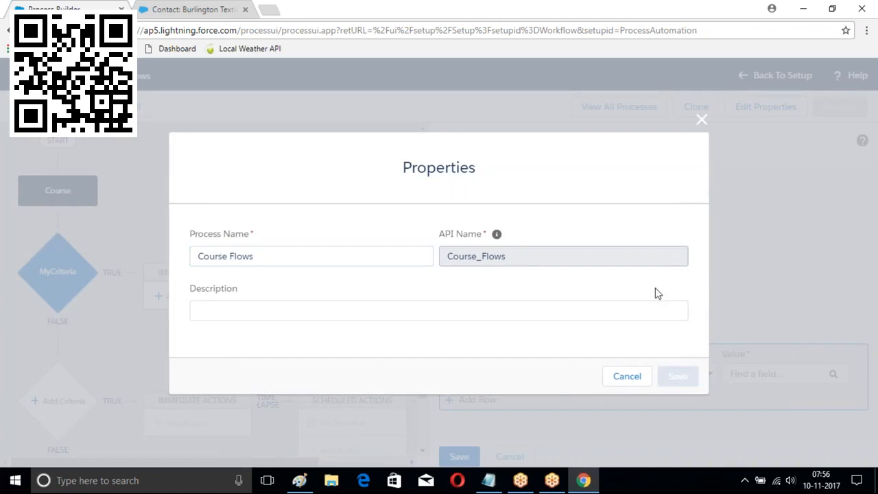
{"action": "scroll", "coordinate": [299, 288], "scroll_direction": "down", "scroll_amount": 2}
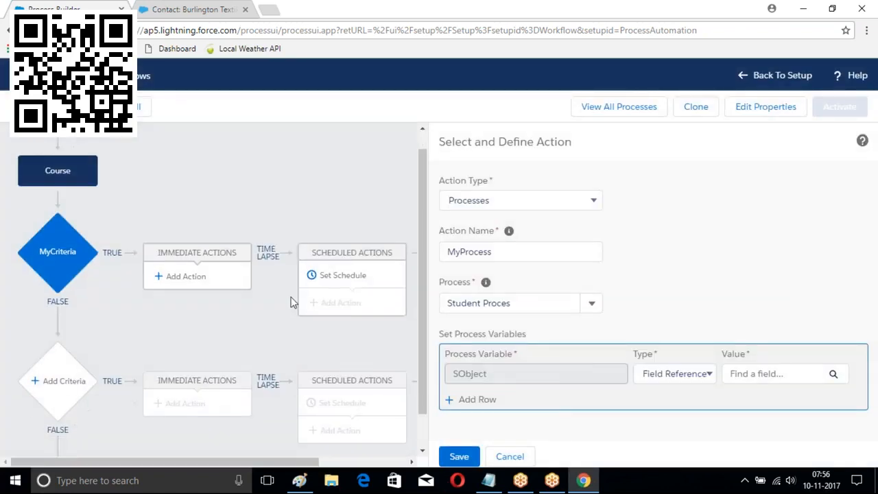
{"action": "left_click", "coordinate": [508, 455]}
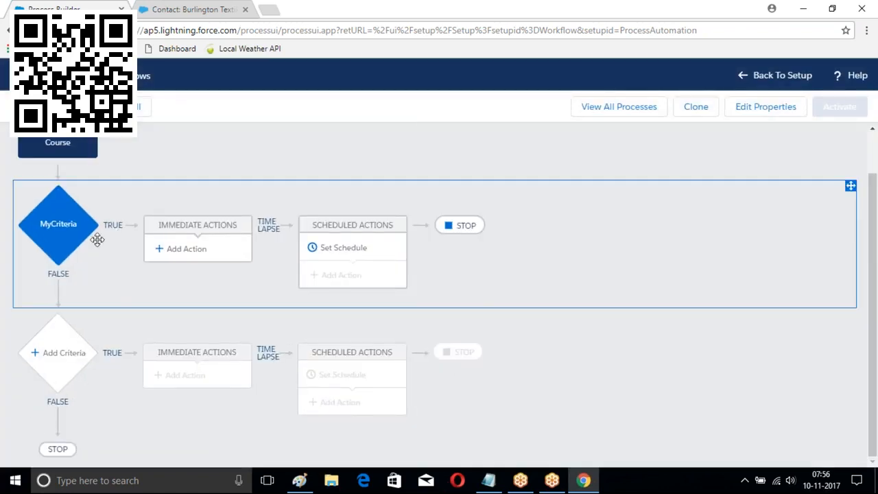
Re-save the MyCriteria over ₹5,000 condition and go to the list of all processes
{"action": "left_click", "coordinate": [61, 227]}
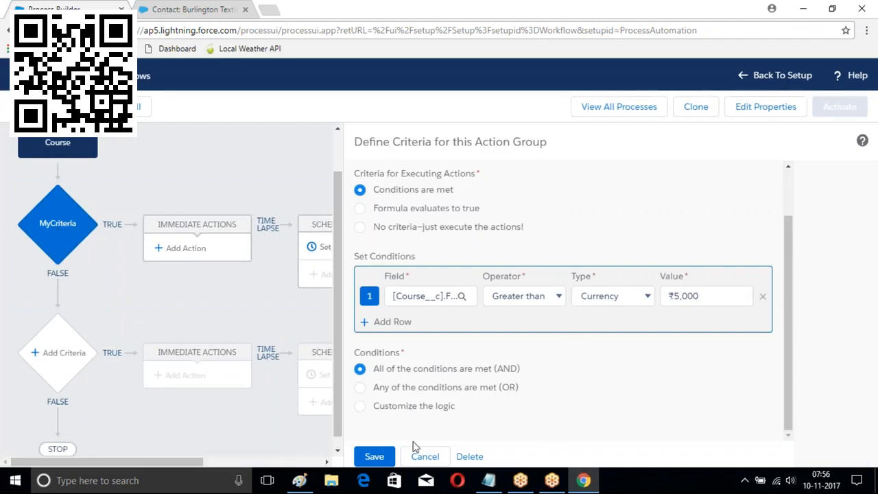
{"action": "left_click", "coordinate": [375, 462]}
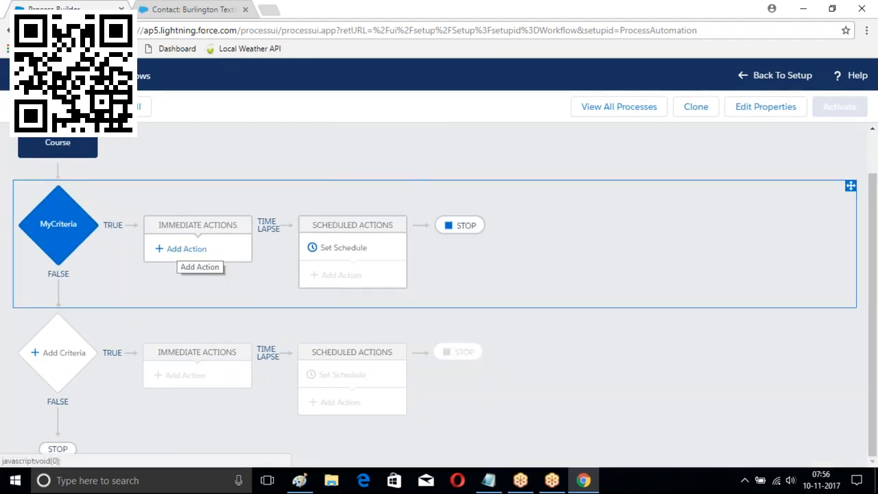
{"action": "left_click", "coordinate": [180, 248]}
{"action": "left_click", "coordinate": [528, 204]}
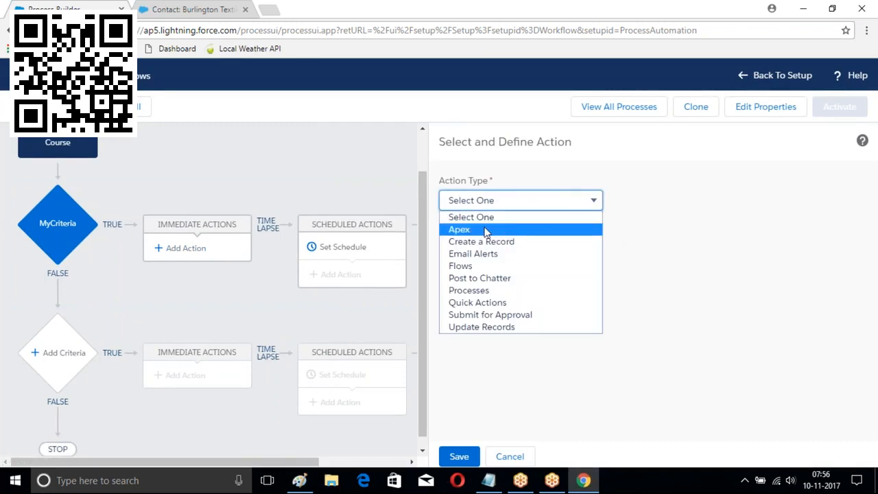
{"action": "left_click", "coordinate": [613, 112]}
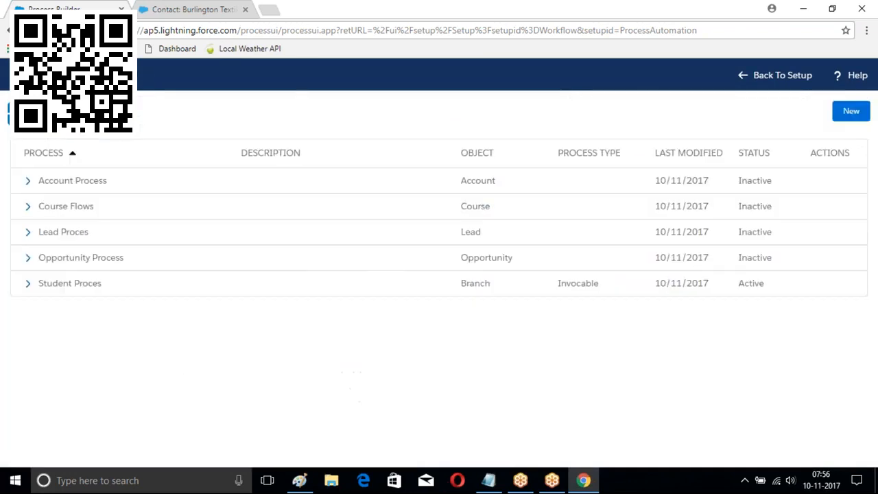
Open Student Proces version 1 and view its NoConditon criteria, which just executes actions
{"action": "left_click", "coordinate": [27, 285]}
{"action": "left_click", "coordinate": [215, 306]}
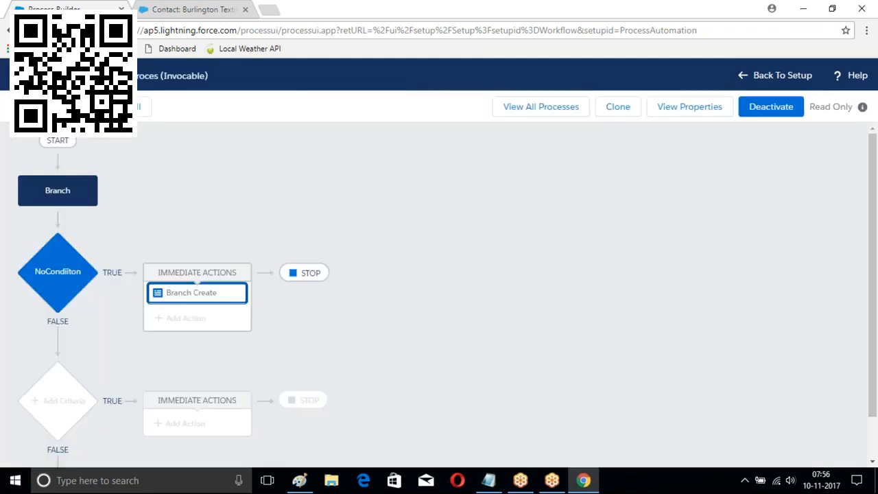
{"action": "left_click", "coordinate": [55, 278]}
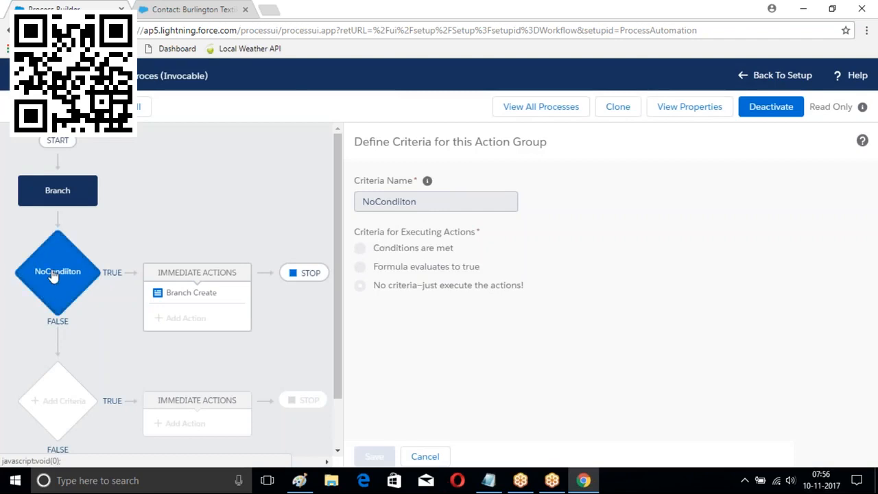
Deactivate Student Proces version 1 and reselect its NoConditon criteria
{"action": "left_click", "coordinate": [772, 106]}
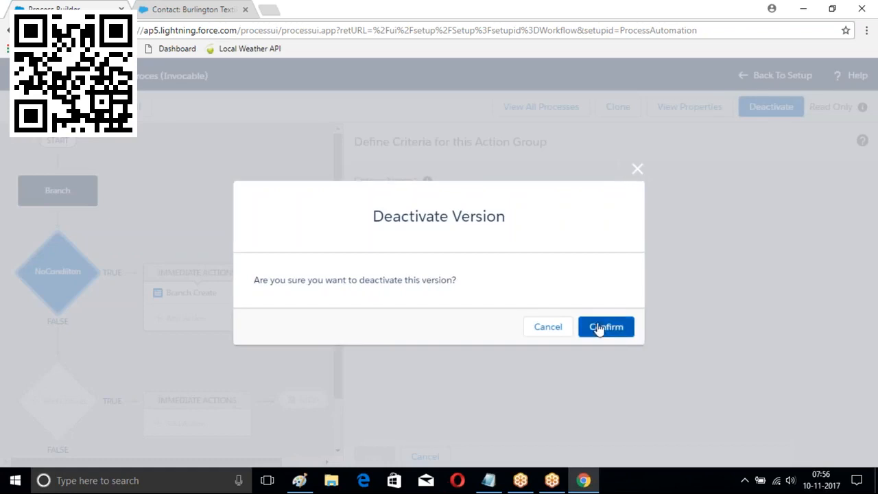
{"action": "left_click", "coordinate": [598, 326]}
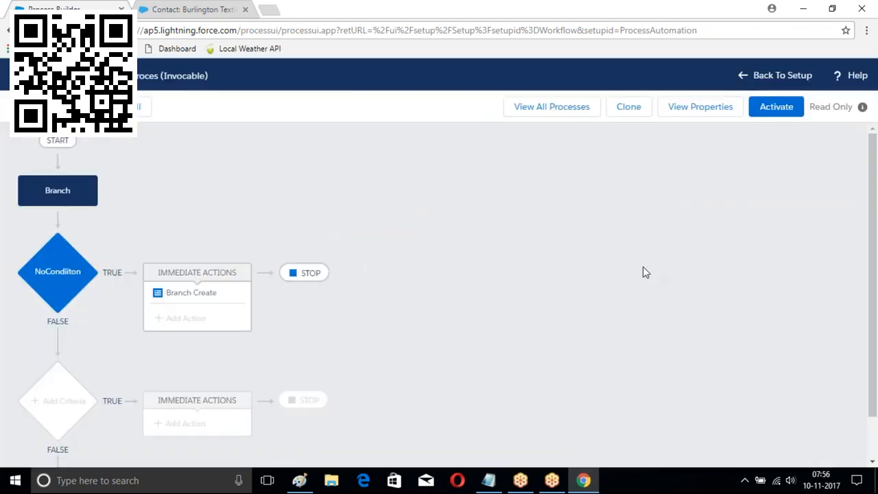
{"action": "left_click", "coordinate": [55, 280]}
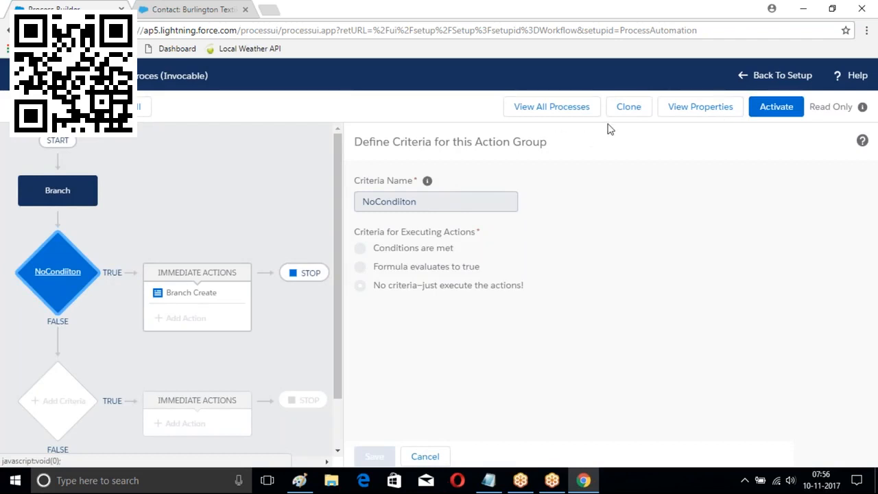
From the process list, create 'Payments Proces', set to start when invoked by another process
{"action": "left_click", "coordinate": [539, 114]}
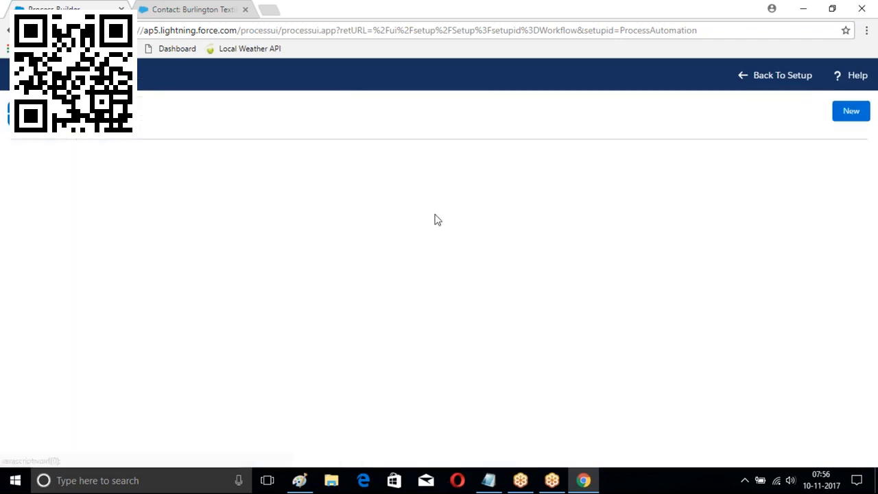
{"action": "left_click", "coordinate": [851, 111]}
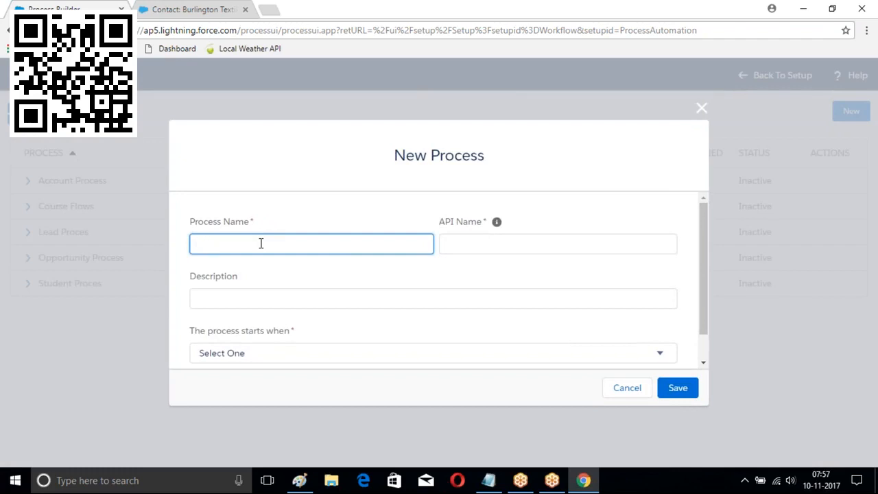
{"action": "type", "text": "ayments Proces"}
{"action": "left_click", "coordinate": [542, 244]}
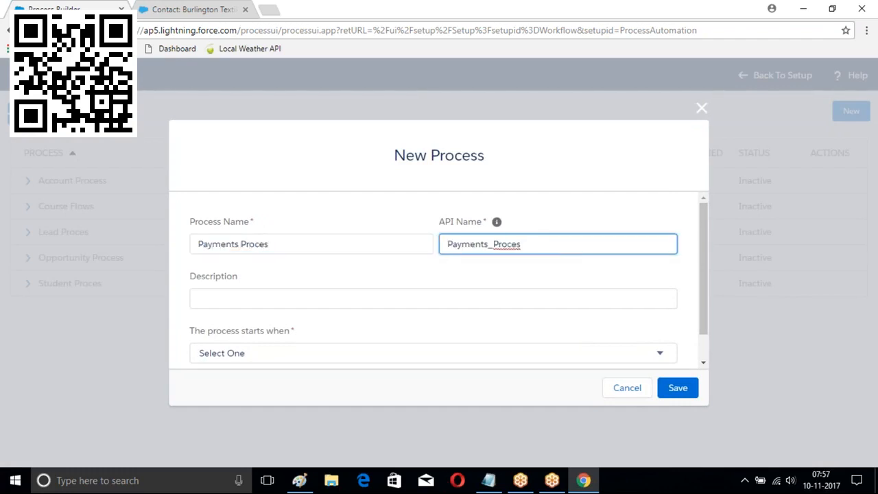
{"action": "left_click", "coordinate": [573, 353]}
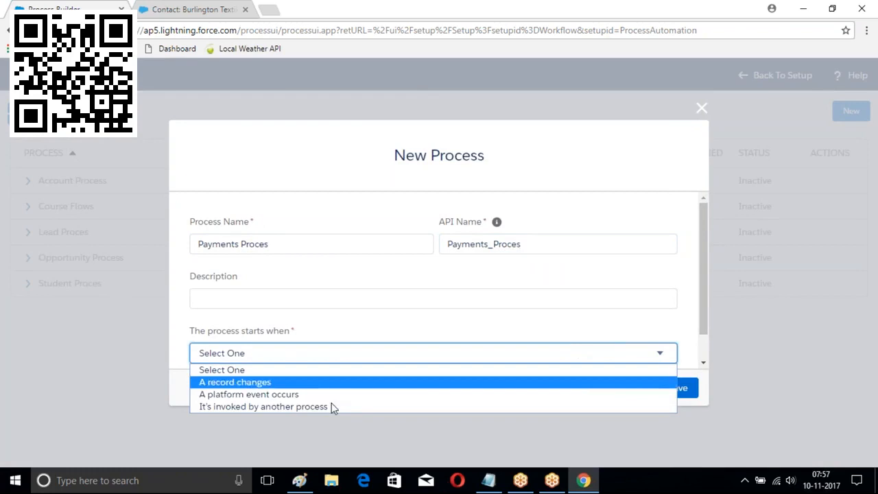
{"action": "left_click", "coordinate": [279, 407]}
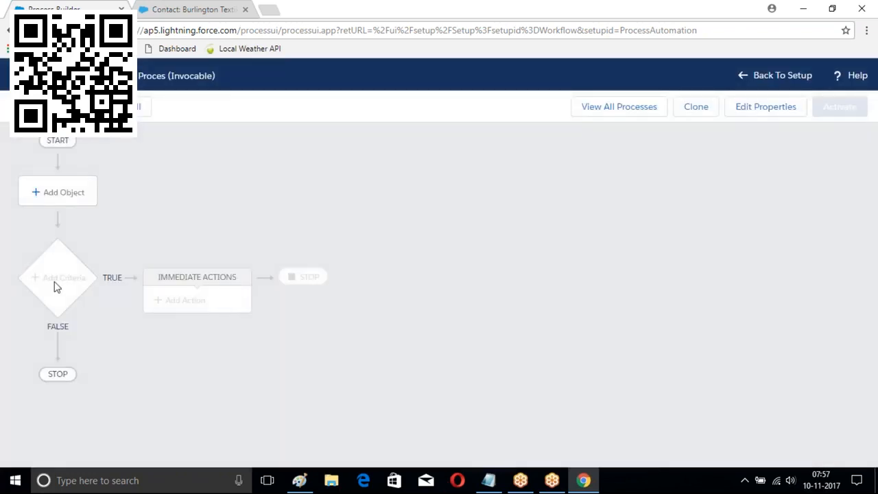
Set Payment as the process's object
{"action": "left_click", "coordinate": [64, 192]}
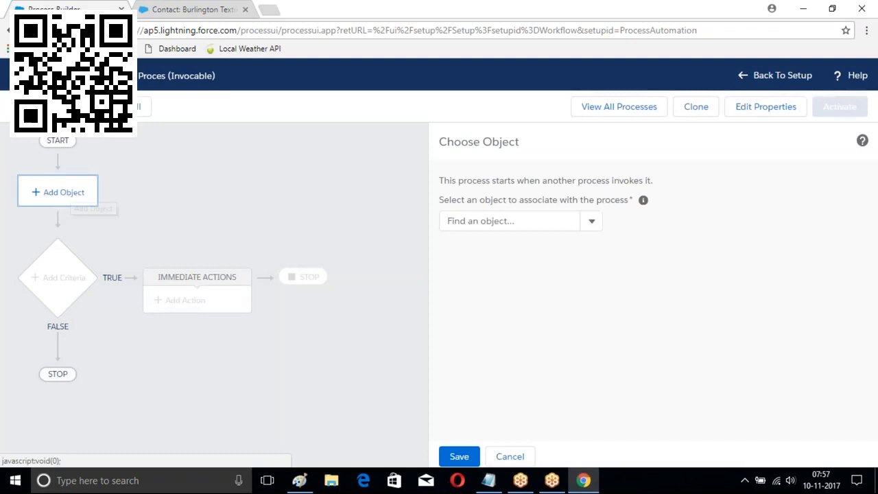
{"action": "left_click", "coordinate": [511, 221]}
{"action": "type", "text": "P"}
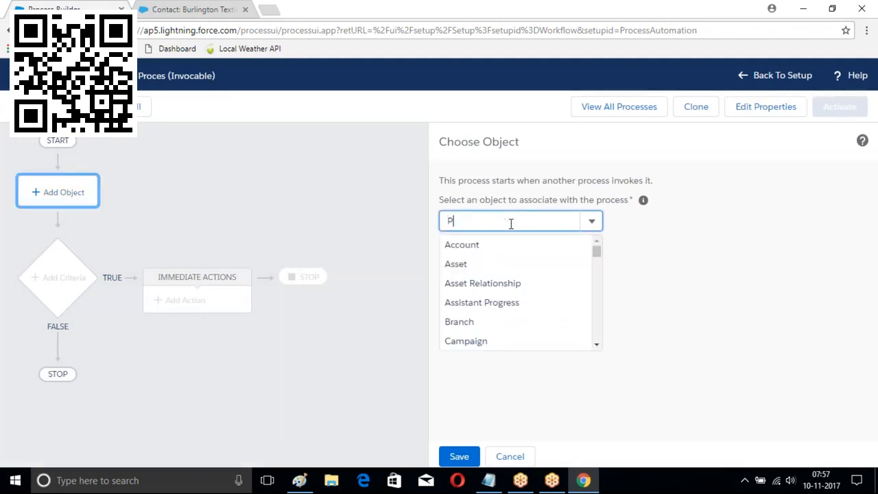
{"action": "type", "text": "ay"}
{"action": "left_click", "coordinate": [463, 245]}
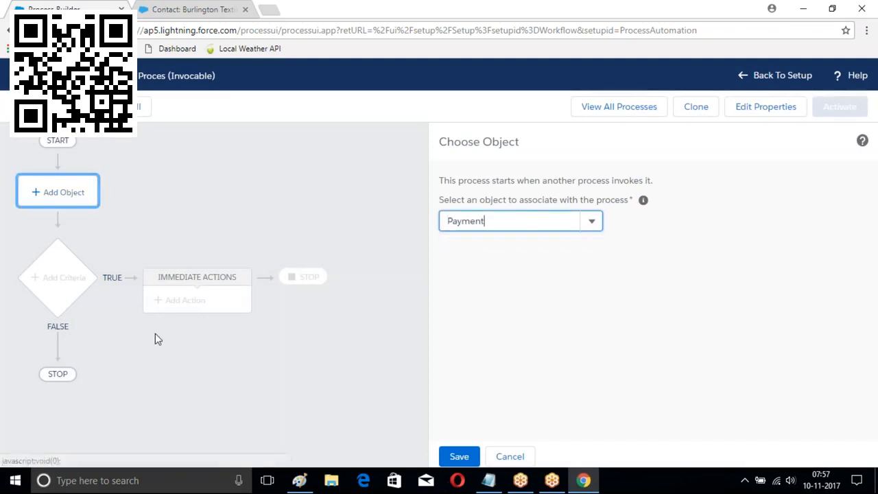
{"action": "left_click", "coordinate": [458, 456]}
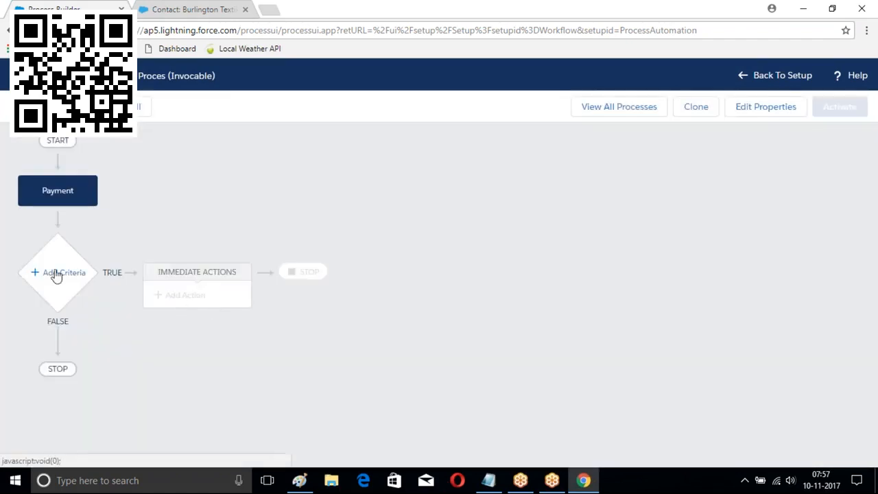
Add a criteria named MyContidion that executes actions with no criteria
{"action": "left_click", "coordinate": [56, 274]}
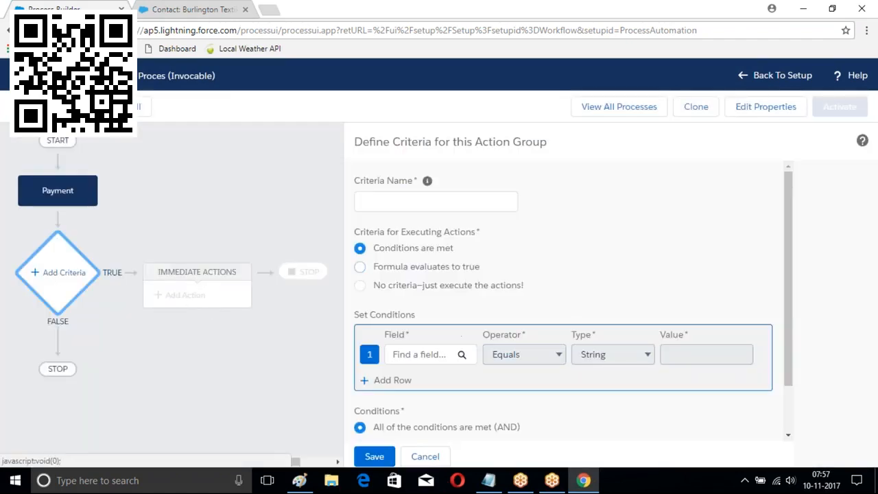
{"action": "left_click", "coordinate": [382, 199]}
{"action": "type", "text": "MyContidion"}
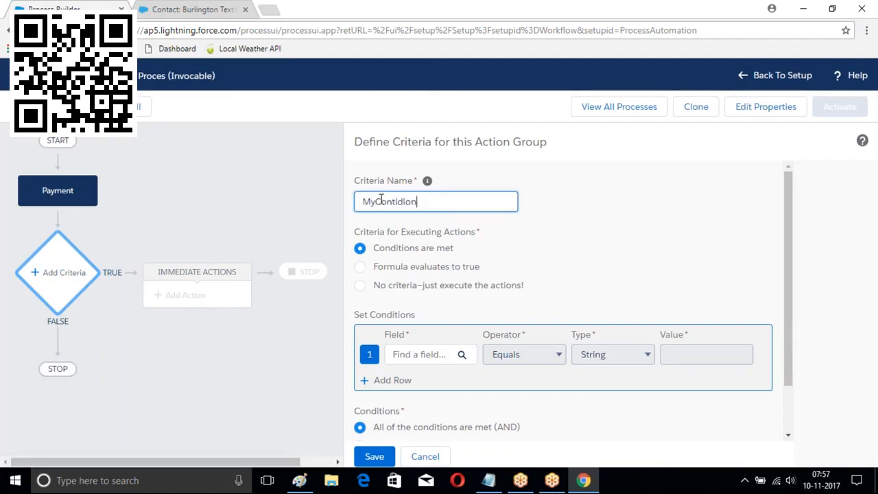
{"action": "left_click", "coordinate": [361, 286]}
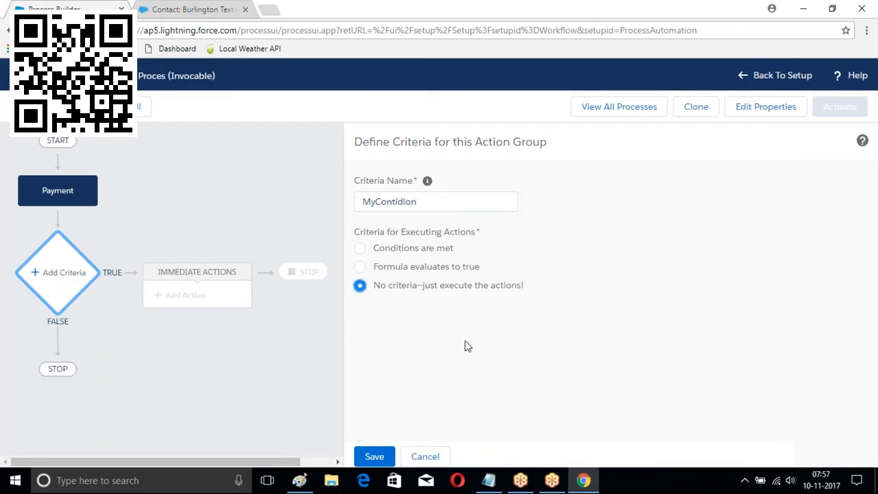
{"action": "left_click", "coordinate": [374, 456]}
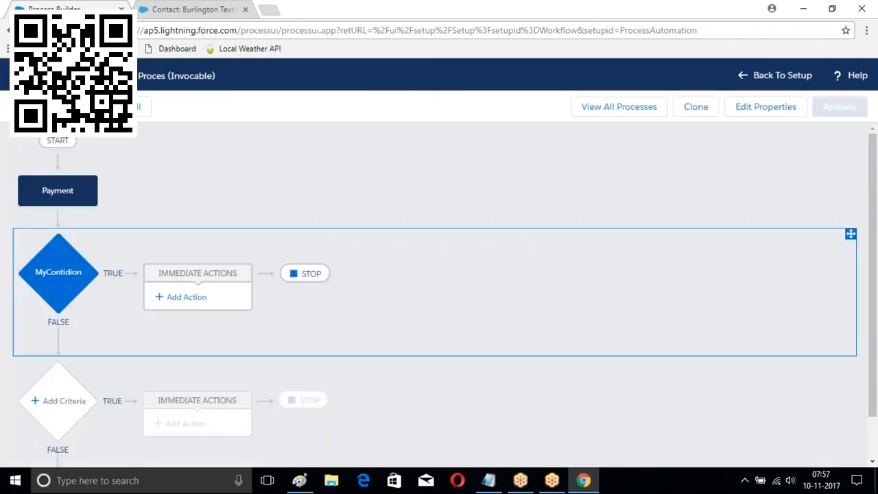
{"action": "left_click", "coordinate": [183, 297]}
{"action": "left_click", "coordinate": [542, 199]}
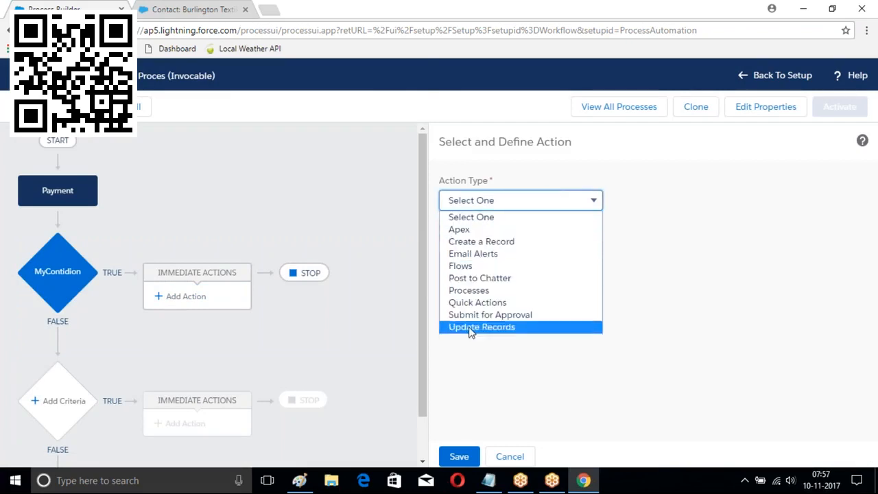
Make the action a Create a Record named 'New Payment' for the Payment record type
{"action": "left_click", "coordinate": [489, 243]}
{"action": "left_click", "coordinate": [481, 249]}
{"action": "type", "text": "New P"}
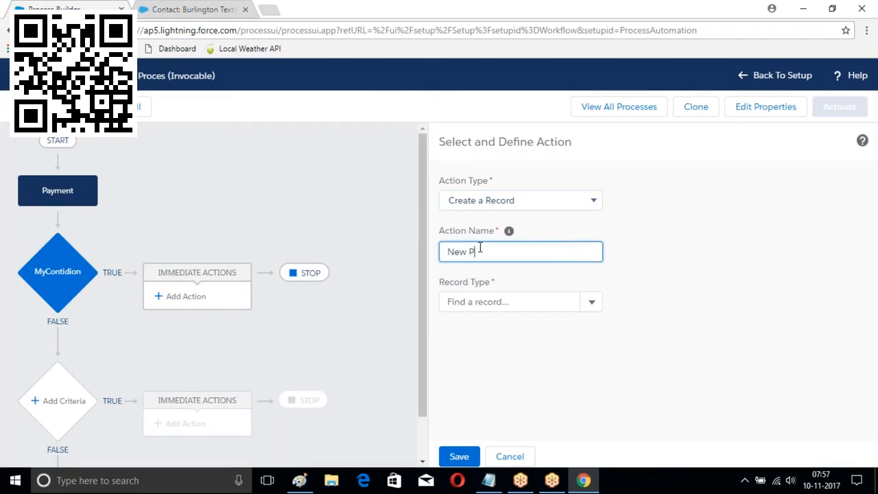
{"action": "type", "text": "ayment"}
{"action": "left_click", "coordinate": [591, 304]}
{"action": "scroll", "coordinate": [518, 347], "scroll_direction": "down", "scroll_amount": 5}
{"action": "scroll", "coordinate": [492, 388], "scroll_direction": "down", "scroll_amount": 5}
{"action": "scroll", "coordinate": [492, 390], "scroll_direction": "down", "scroll_amount": 5}
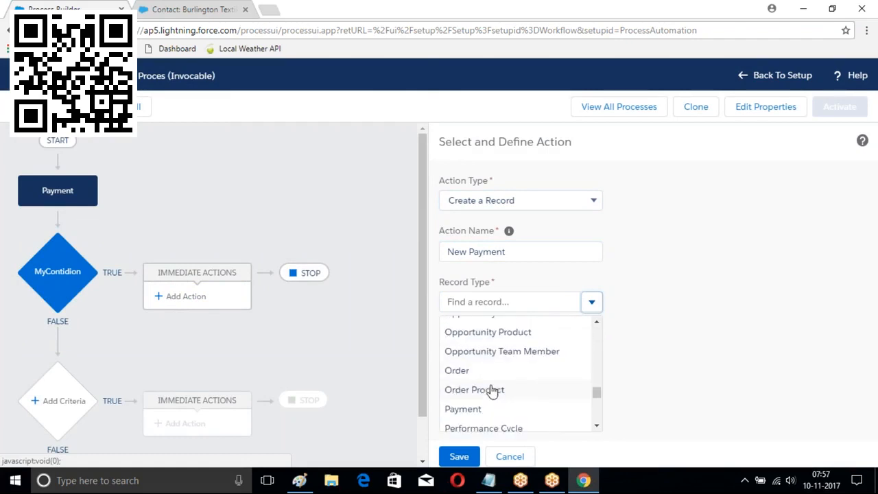
{"action": "scroll", "coordinate": [492, 390], "scroll_direction": "down", "scroll_amount": 2}
{"action": "left_click", "coordinate": [449, 347]}
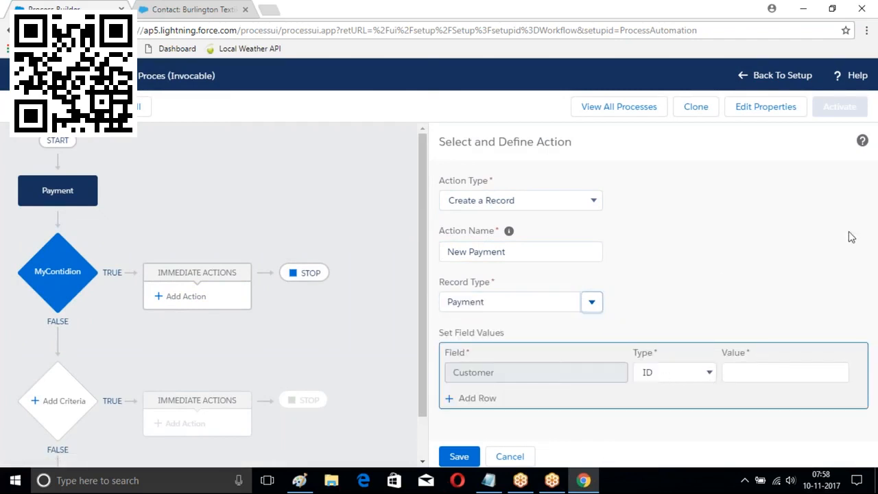
Open a blank New Payment form in Salesforce Classic and view the Payment object's fields
{"action": "left_click", "coordinate": [166, 8]}
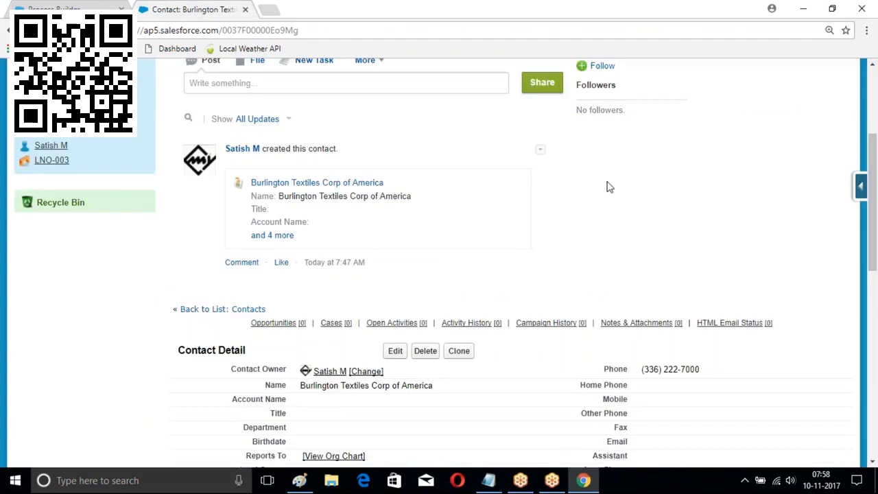
{"action": "scroll", "coordinate": [609, 187], "scroll_direction": "up", "scroll_amount": 3}
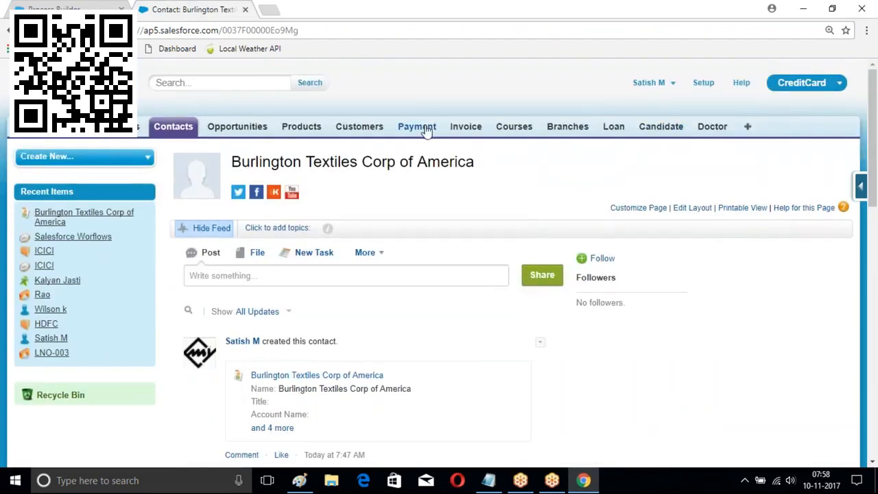
{"action": "left_click", "coordinate": [425, 129]}
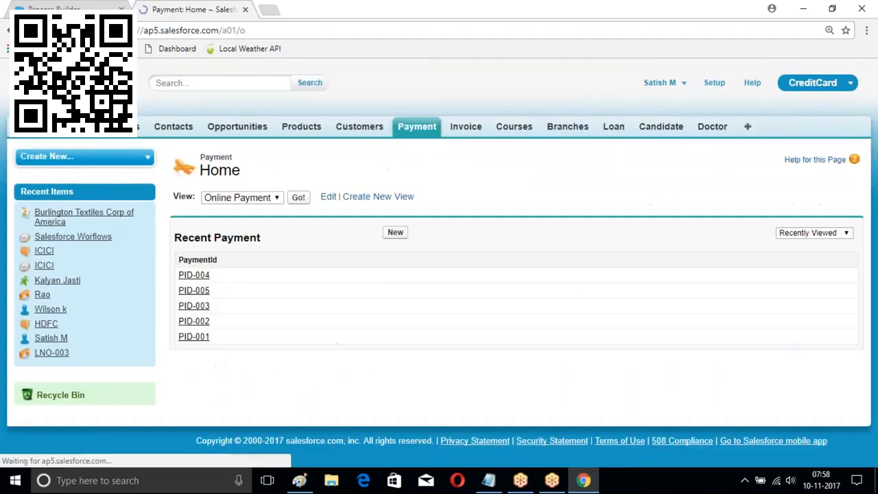
{"action": "left_click", "coordinate": [401, 231]}
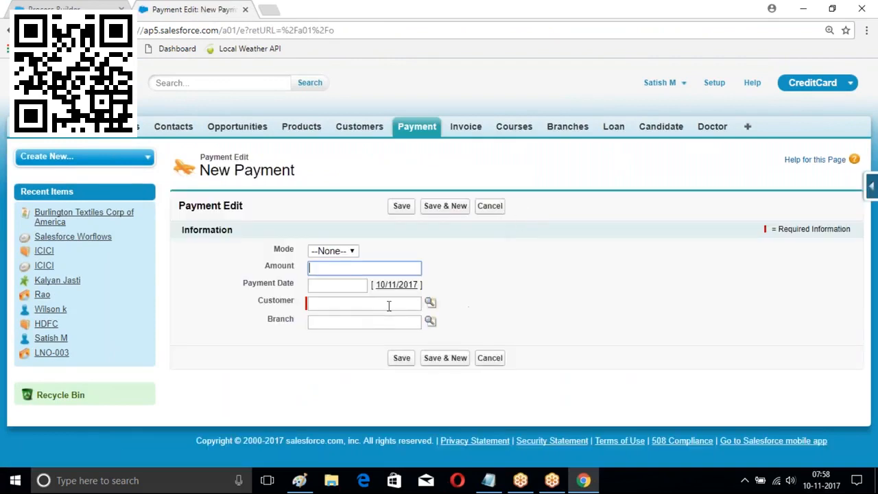
{"action": "left_click", "coordinate": [872, 191]}
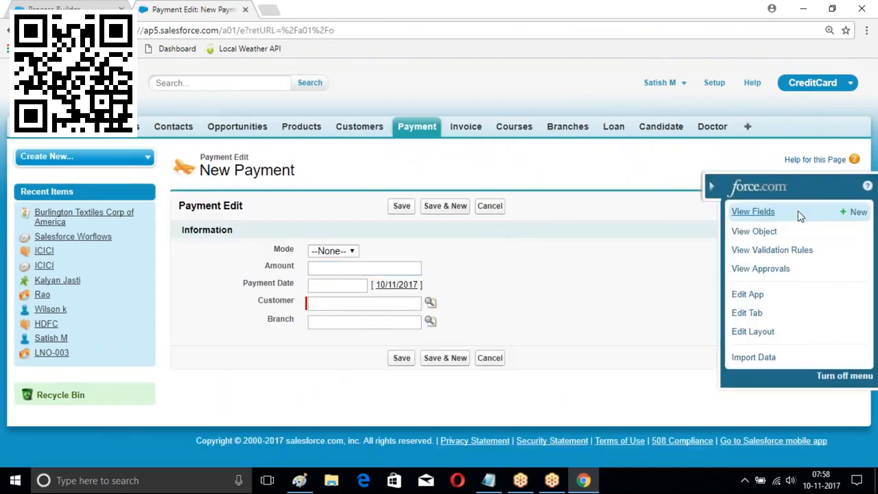
{"action": "left_click", "coordinate": [759, 214]}
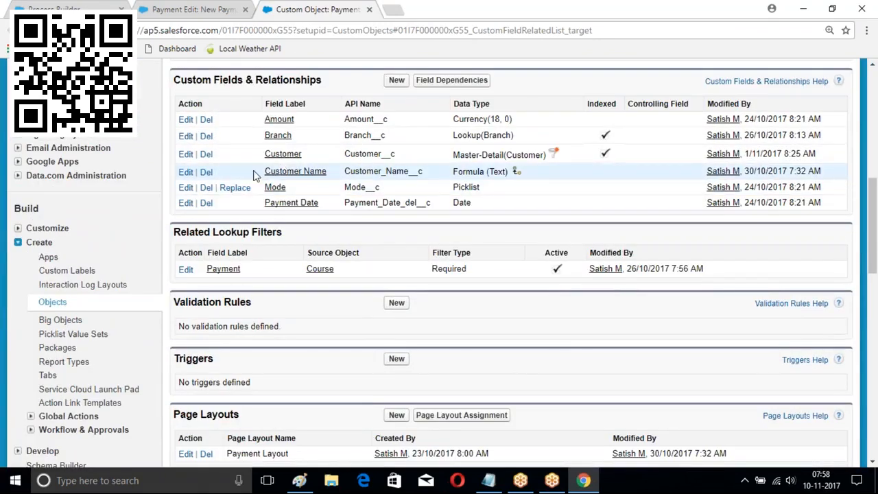
Re-save the Payment object's Customer field definition unchanged
{"action": "left_click", "coordinate": [185, 154]}
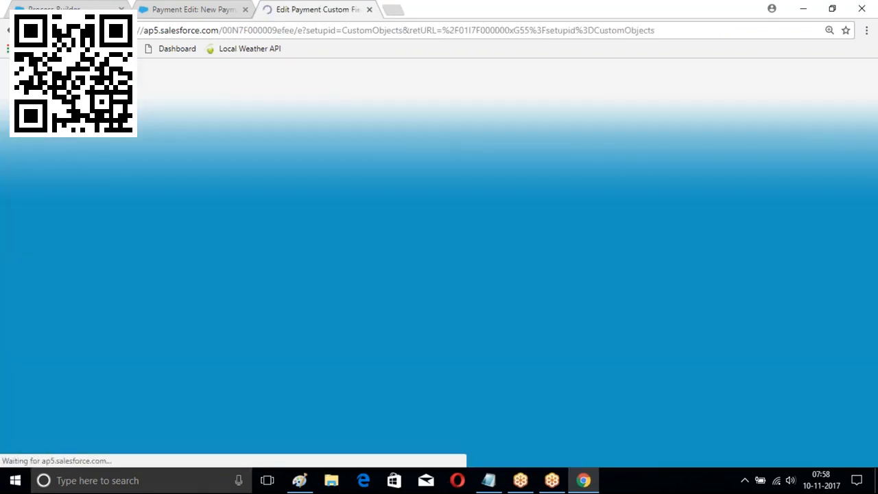
{"action": "scroll", "coordinate": [490, 178], "scroll_direction": "down", "scroll_amount": 1}
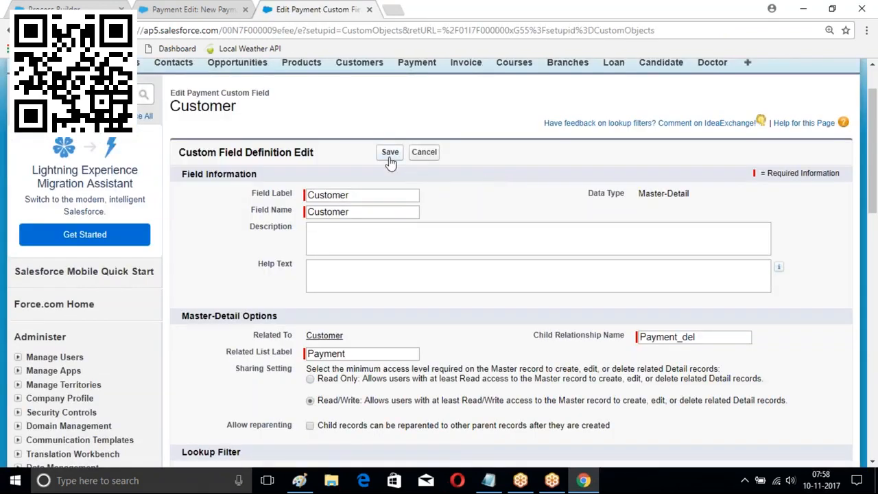
{"action": "left_click", "coordinate": [389, 158]}
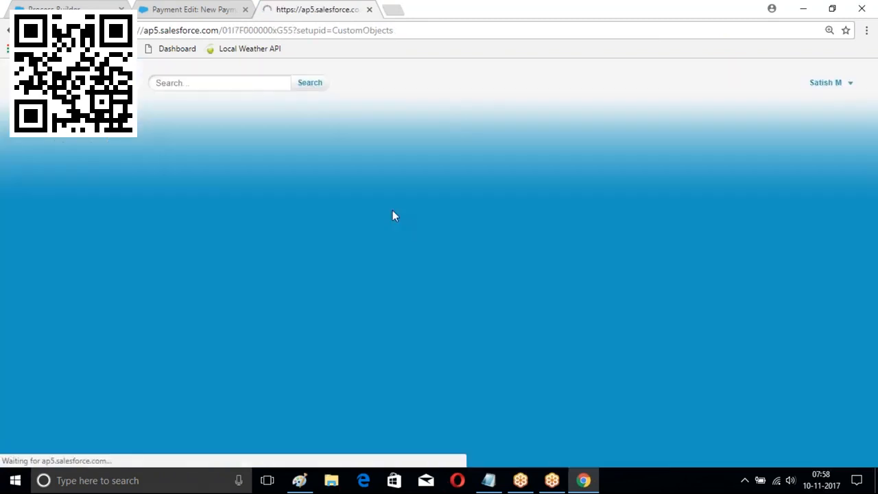
{"action": "scroll", "coordinate": [392, 216], "scroll_direction": "down", "scroll_amount": 6}
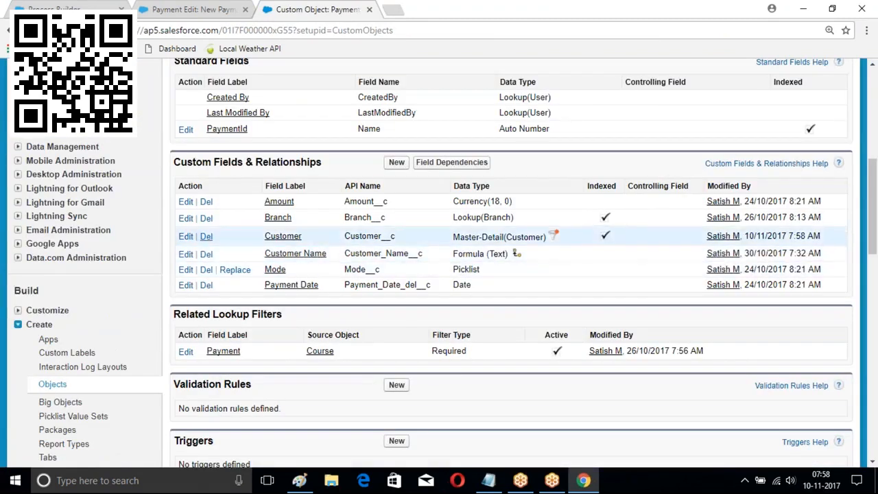
Delete the Customer relationship field, acknowledging the deletion warning
{"action": "left_click", "coordinate": [206, 236]}
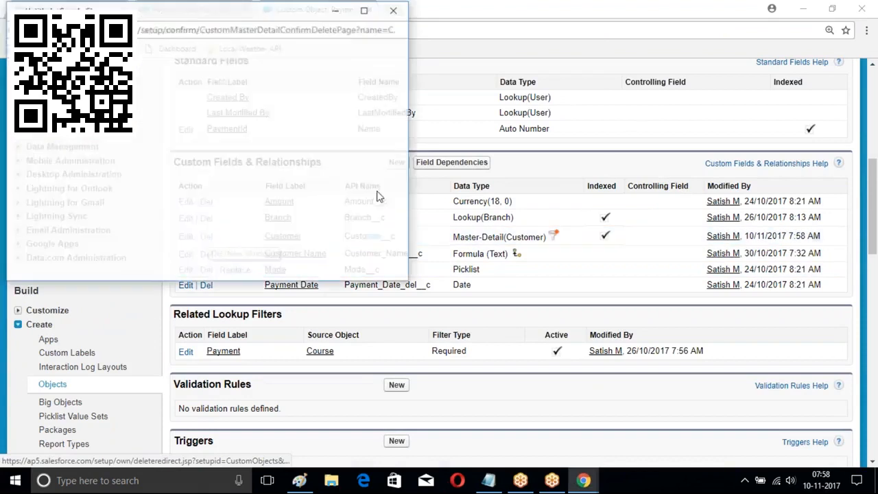
{"action": "scroll", "coordinate": [68, 227], "scroll_direction": "down", "scroll_amount": 2}
{"action": "left_click", "coordinate": [129, 244]}
{"action": "left_click", "coordinate": [181, 266]}
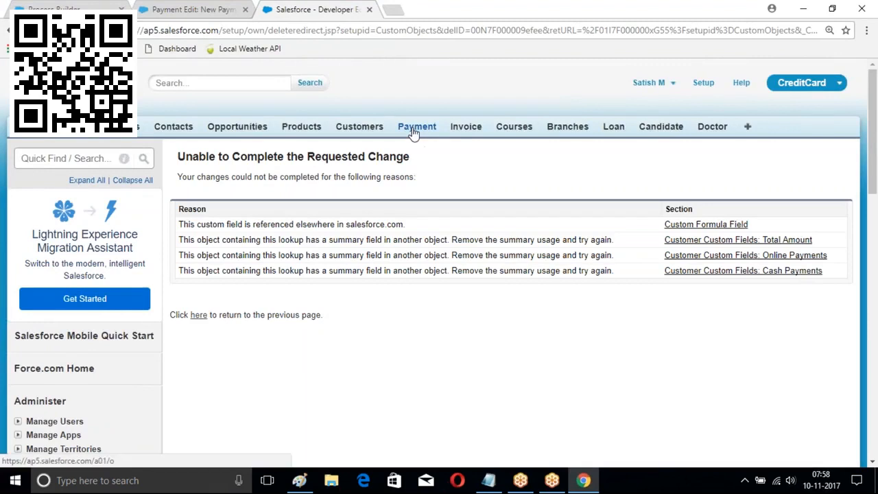
Open a blank New Branch form, then return to Process Builder
{"action": "left_click", "coordinate": [570, 128]}
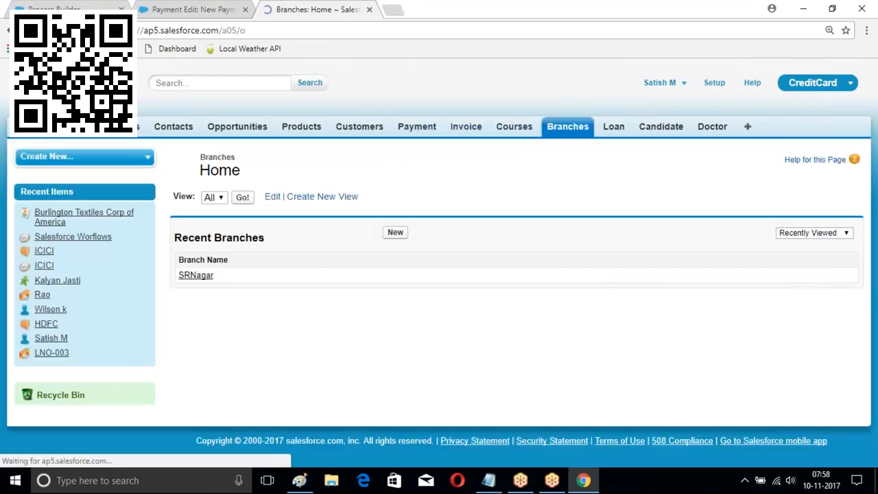
{"action": "left_click", "coordinate": [395, 232]}
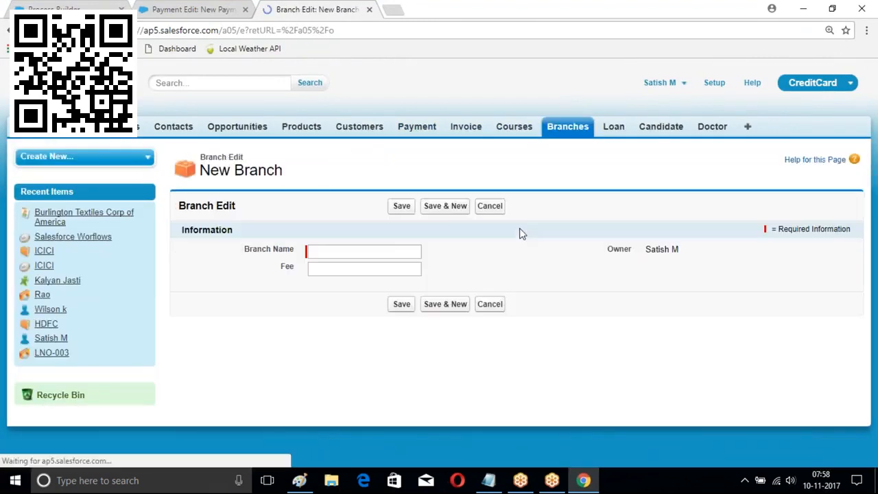
{"action": "left_click", "coordinate": [67, 10]}
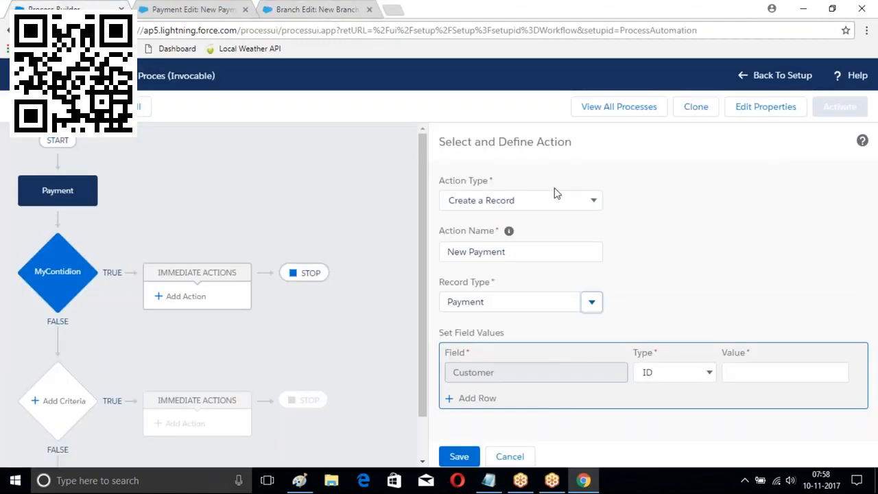
Rename the action to 'New Branch' and change its record type to Branch
{"action": "left_click", "coordinate": [546, 254]}
{"action": "left_click_drag", "start_coordinate": [546, 254], "coordinate": [433, 253]}
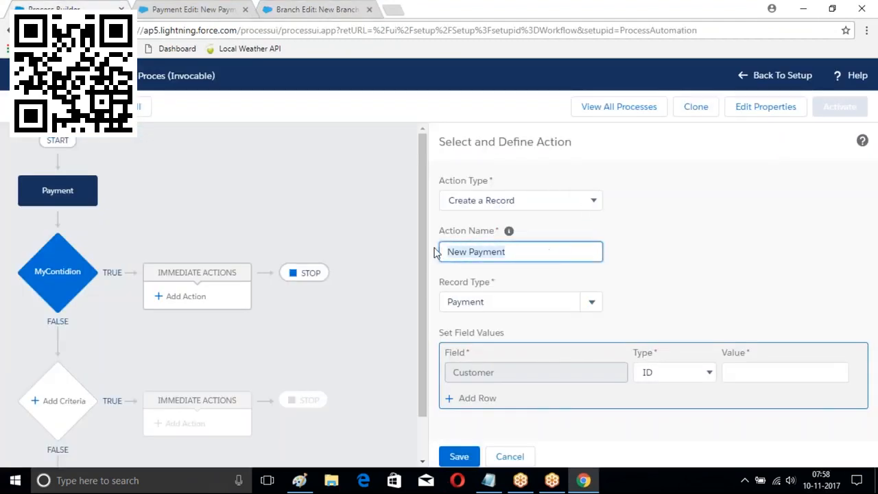
{"action": "key", "text": "BackSpace"}
{"action": "type", "text": "New Branch"}
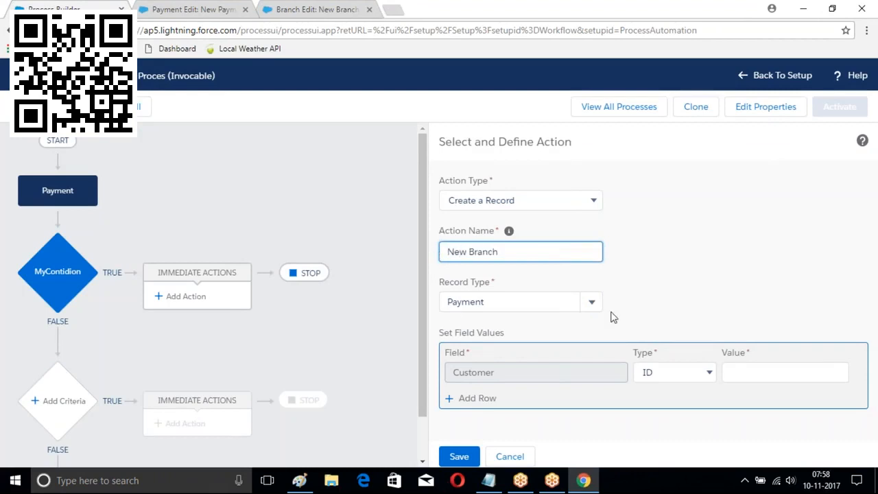
{"action": "key", "text": "Tab"}
{"action": "key", "text": "Tab"}
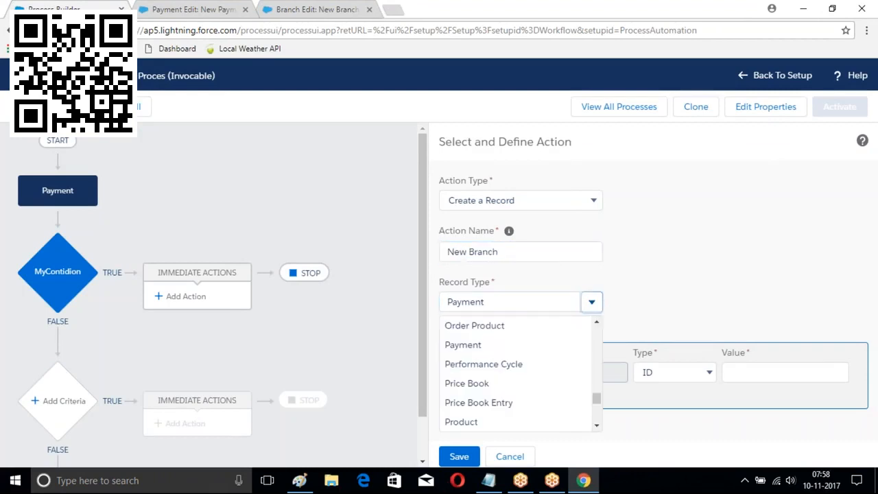
{"action": "left_click", "coordinate": [524, 306]}
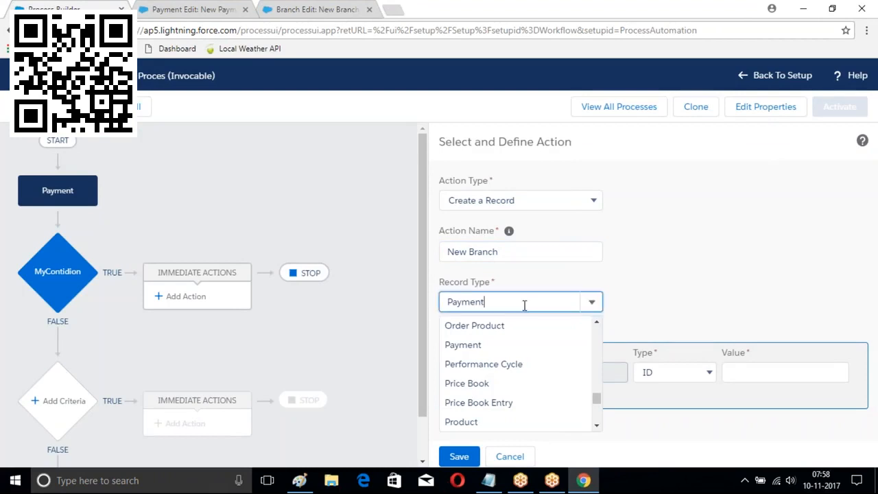
{"action": "key", "text": "BackSpace"}
{"action": "key", "text": "BackSpace"}
{"action": "key", "text": "BackSpace"}
{"action": "key", "text": "BackSpace"}
{"action": "key", "text": "BackSpace"}
{"action": "key", "text": "BackSpace"}
{"action": "key", "text": "BackSpace"}
{"action": "type", "text": "Branch"}
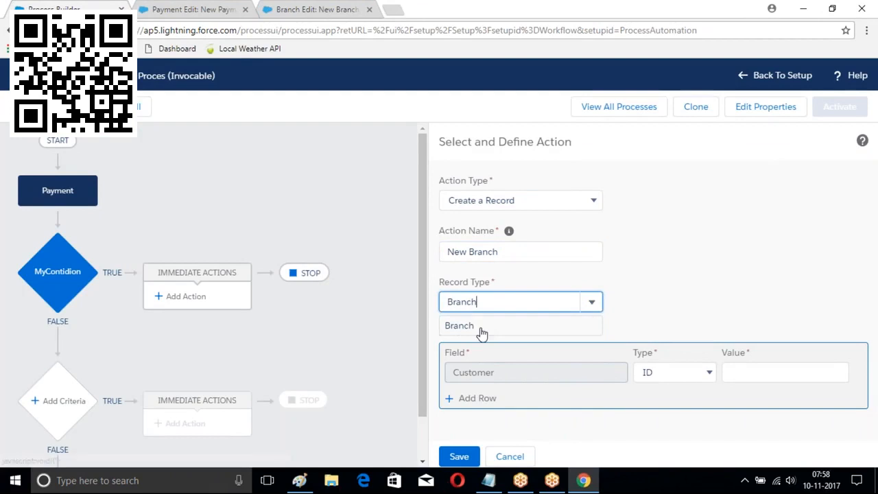
{"action": "left_click", "coordinate": [480, 327]}
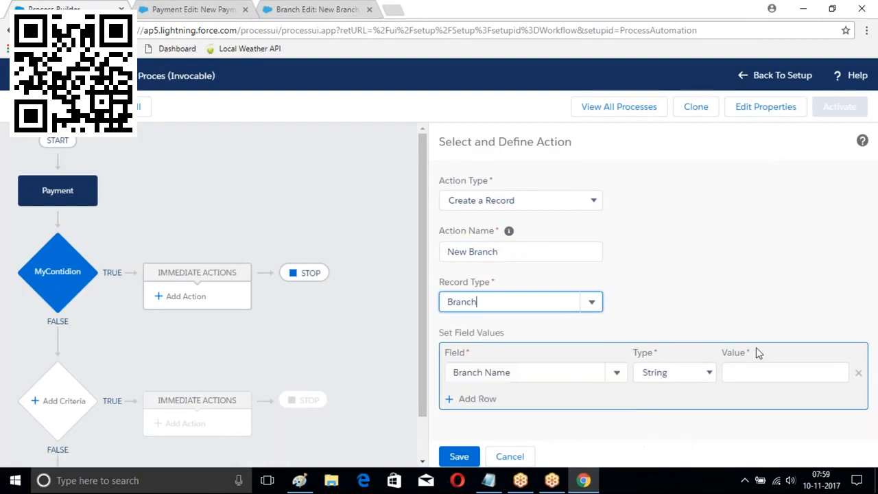
Set the Branch Name field to the String value 'LBNagar'
{"action": "left_click", "coordinate": [736, 371]}
{"action": "left_click", "coordinate": [686, 372]}
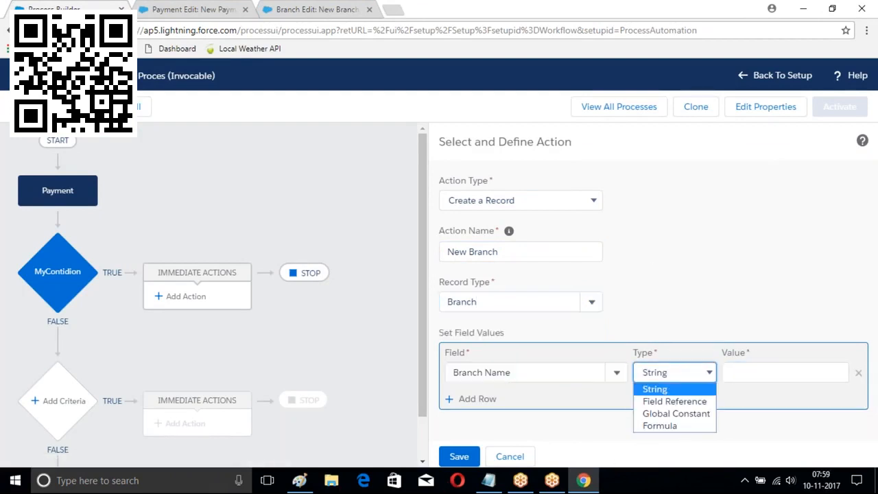
{"action": "left_click", "coordinate": [688, 402]}
{"action": "left_click", "coordinate": [833, 375]}
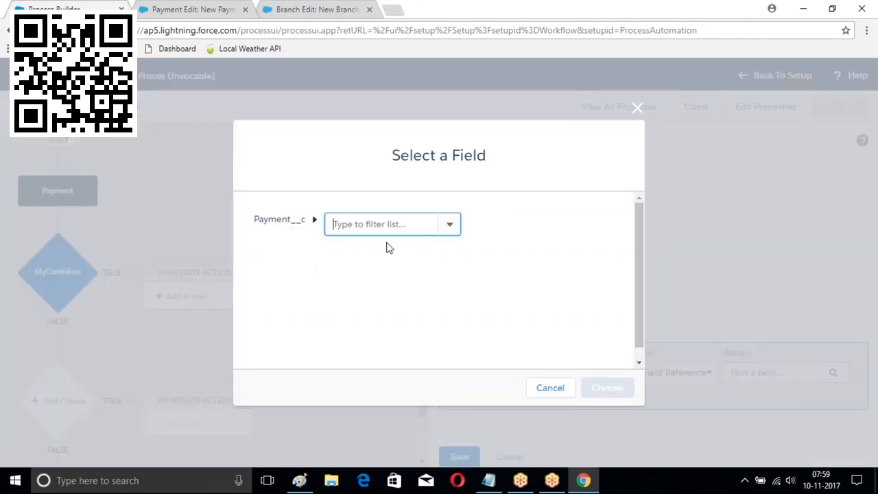
{"action": "left_click", "coordinate": [404, 224]}
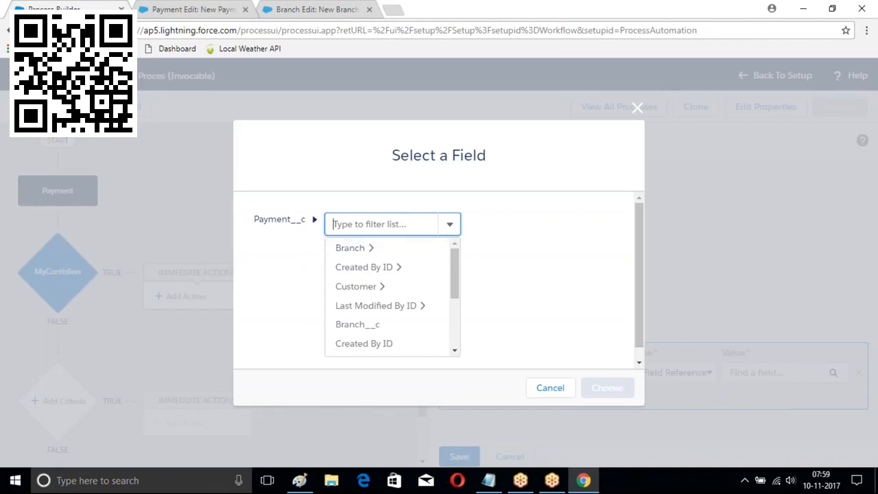
{"action": "left_click", "coordinate": [638, 107]}
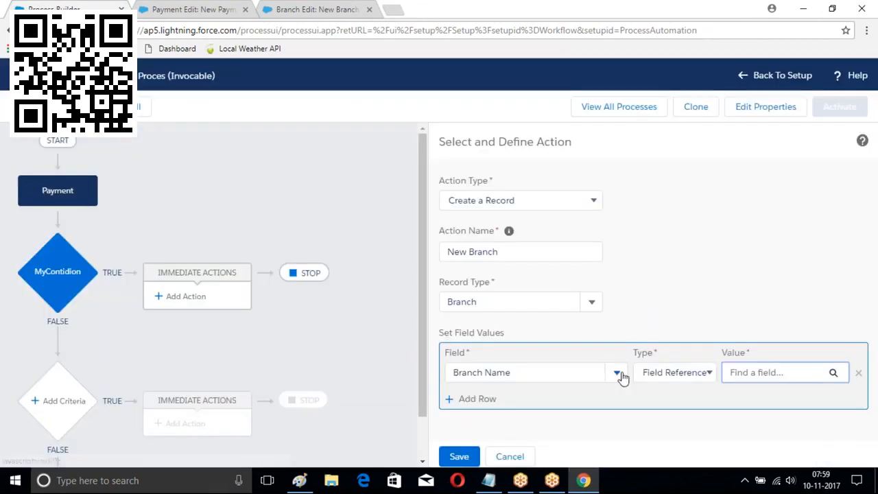
{"action": "left_click", "coordinate": [699, 280]}
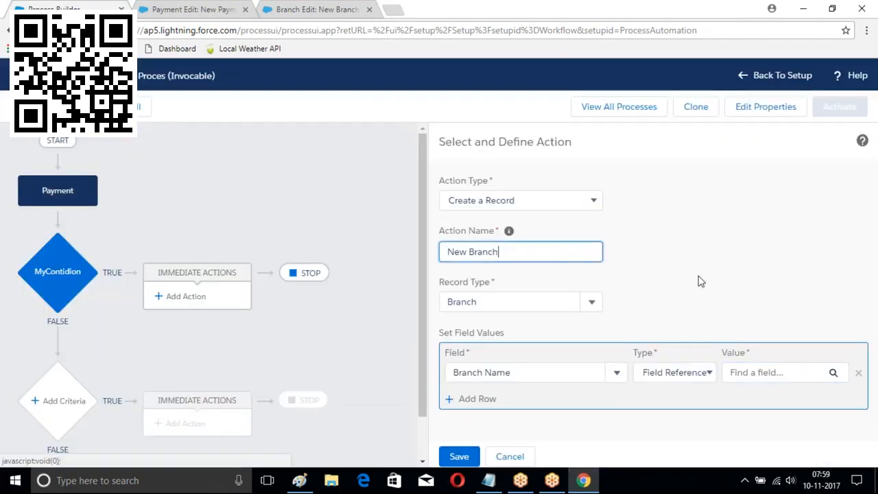
{"action": "left_click", "coordinate": [661, 374]}
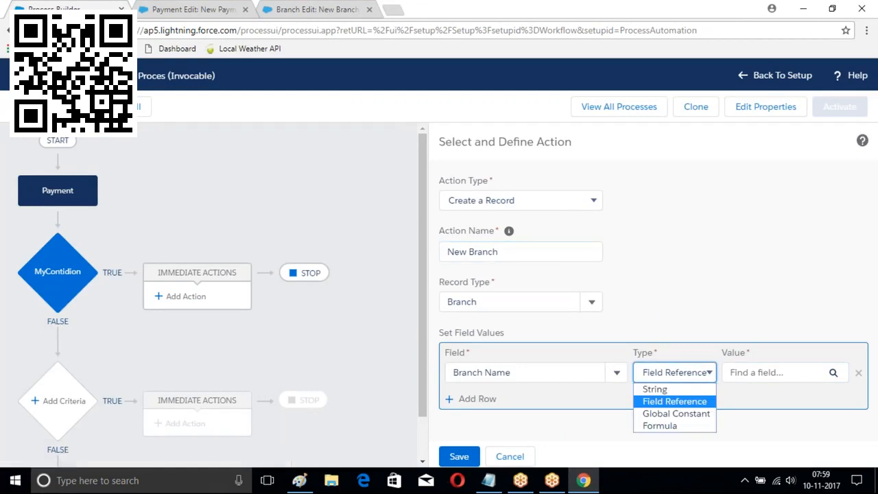
{"action": "left_click", "coordinate": [655, 389]}
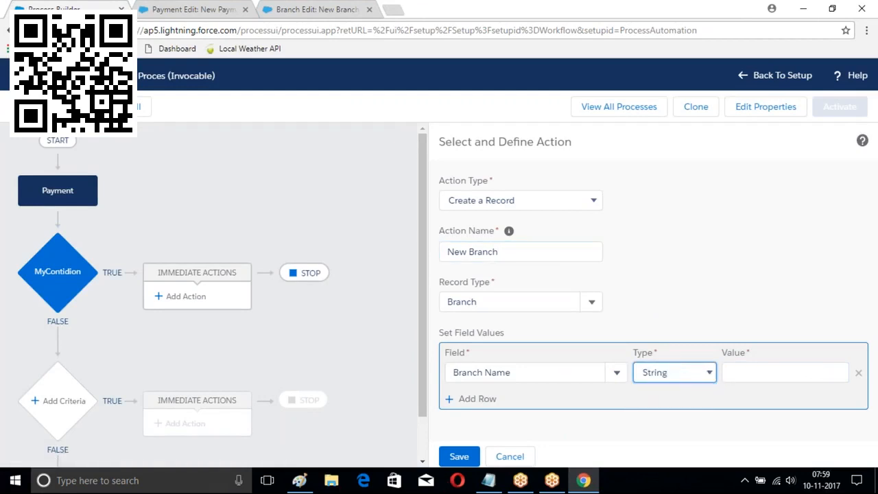
{"action": "left_click", "coordinate": [742, 373]}
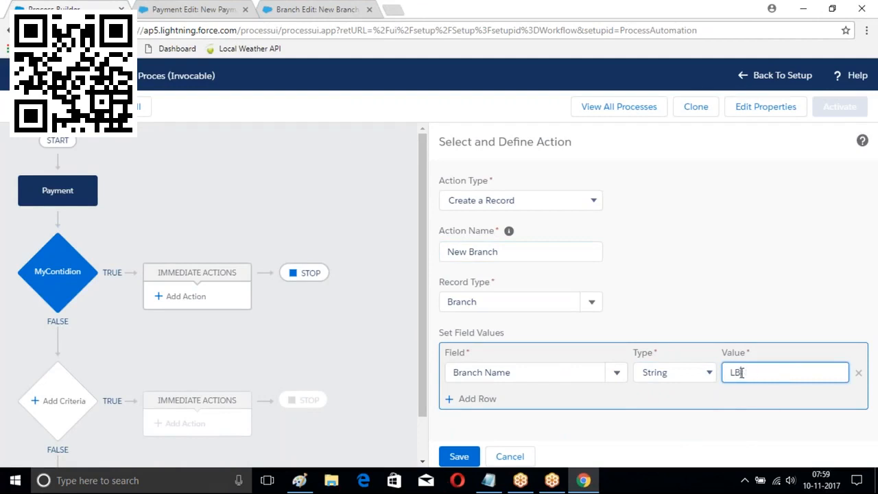
{"action": "type", "text": "LB Naga"}
Add a Fee row with Currency value 200 and save the New Branch action
{"action": "left_click", "coordinate": [480, 399]}
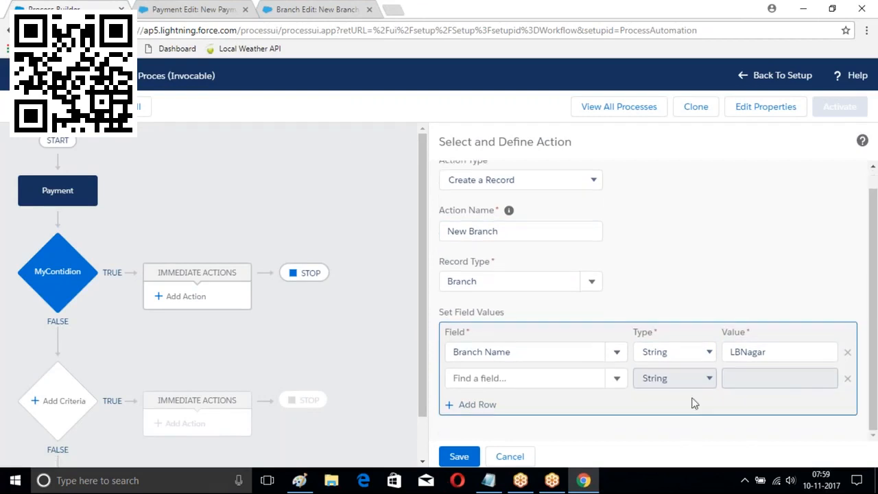
{"action": "left_click", "coordinate": [574, 377]}
{"action": "type", "text": "Fee"}
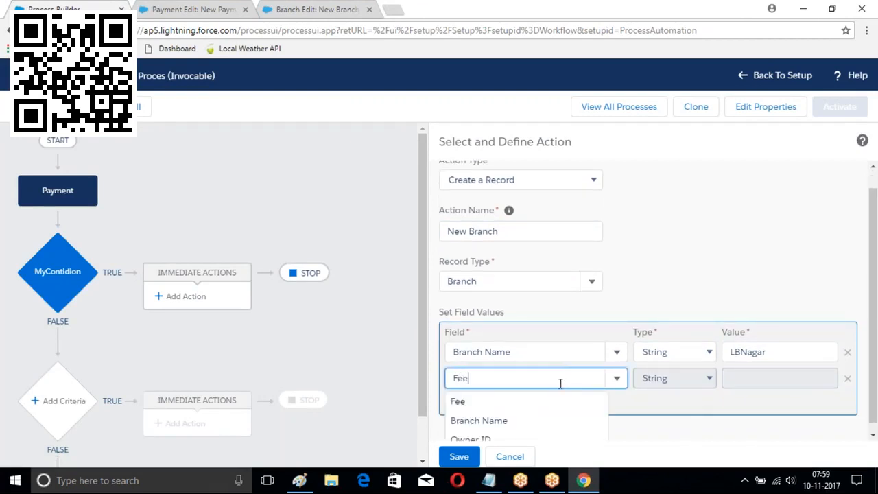
{"action": "left_click", "coordinate": [461, 402]}
{"action": "left_click", "coordinate": [695, 378]}
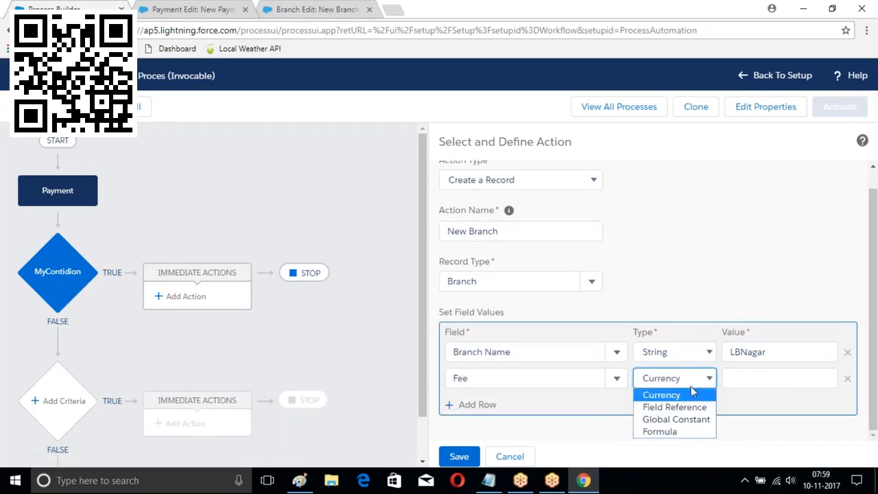
{"action": "left_click", "coordinate": [672, 431]}
{"action": "left_click", "coordinate": [785, 378]}
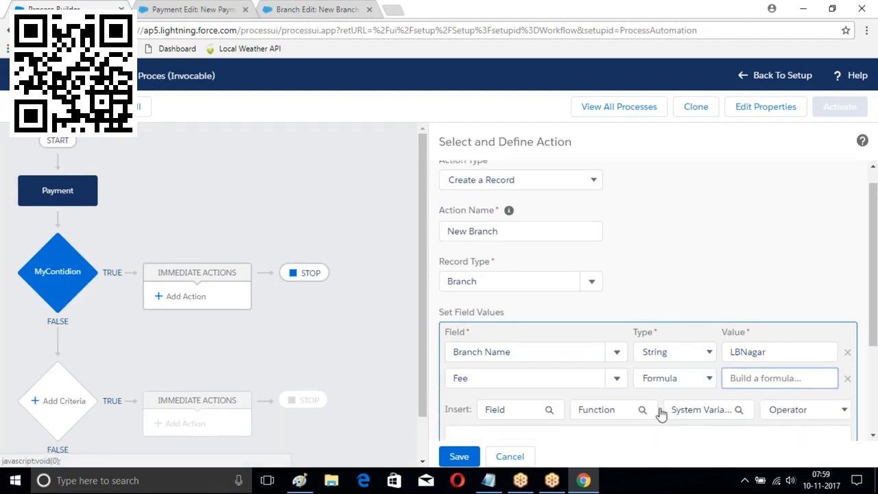
{"action": "left_click", "coordinate": [550, 412]}
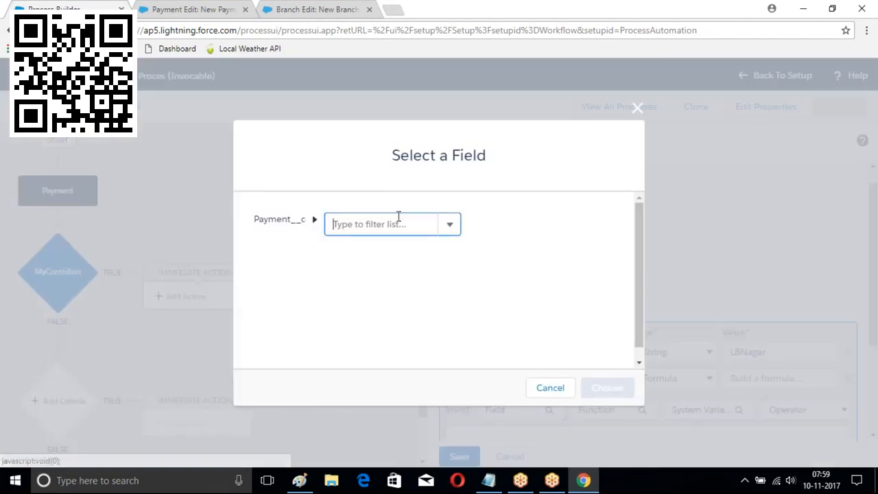
{"action": "left_click", "coordinate": [638, 107]}
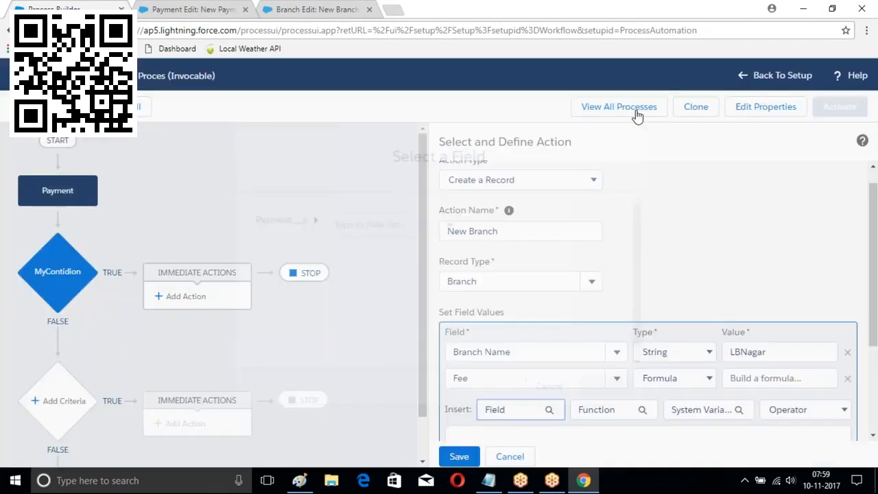
{"action": "left_click", "coordinate": [676, 378]}
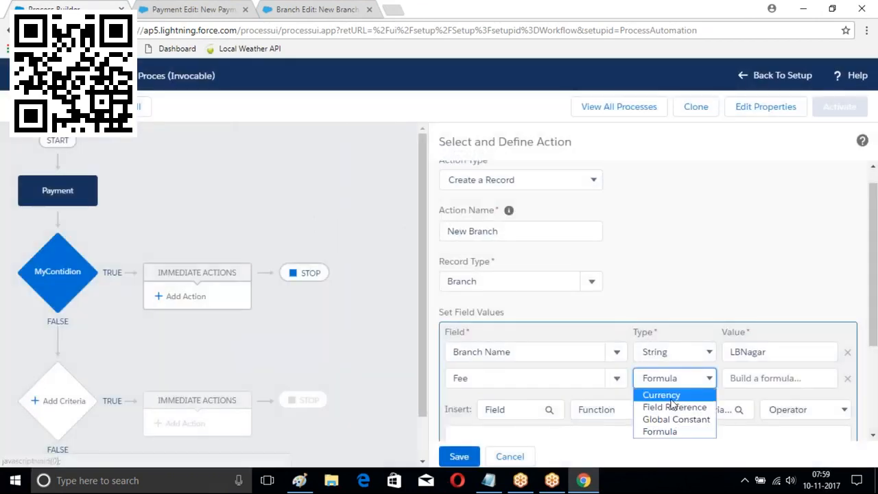
{"action": "left_click", "coordinate": [669, 394]}
{"action": "left_click", "coordinate": [756, 377]}
{"action": "type", "text": "200"}
{"action": "left_click", "coordinate": [460, 457]}
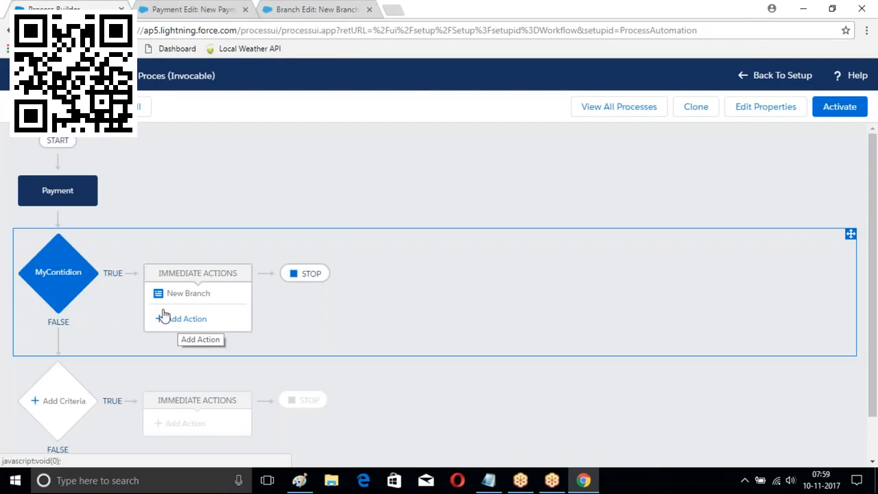
Activate Payments Proces, then open Course Flows and add an immediate action under MyCriteria
{"action": "left_click", "coordinate": [843, 108]}
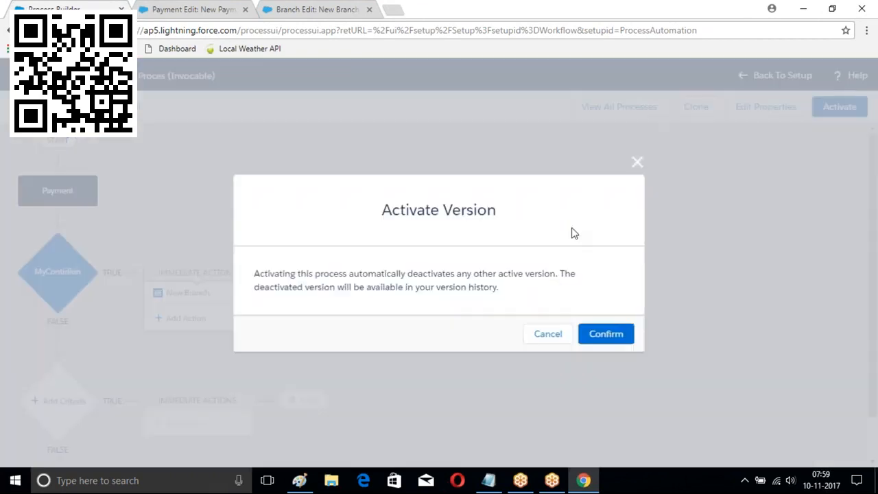
{"action": "left_click", "coordinate": [604, 335]}
{"action": "left_click", "coordinate": [526, 107]}
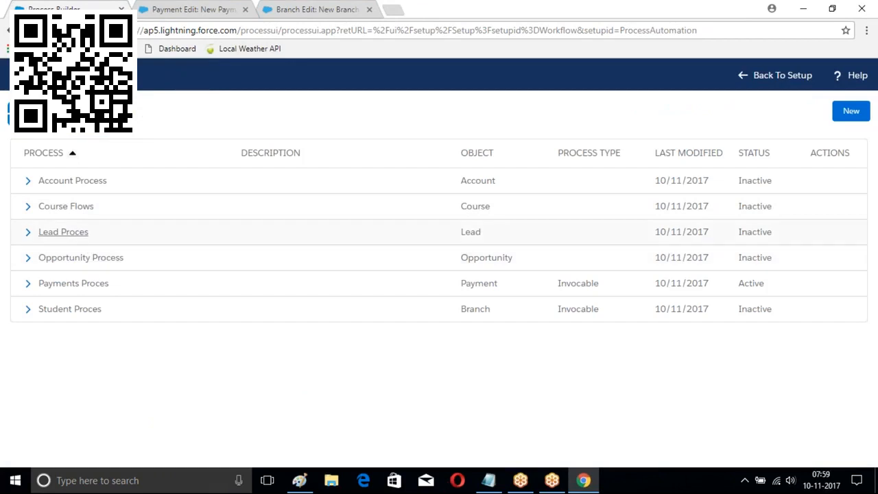
{"action": "left_click", "coordinate": [68, 208]}
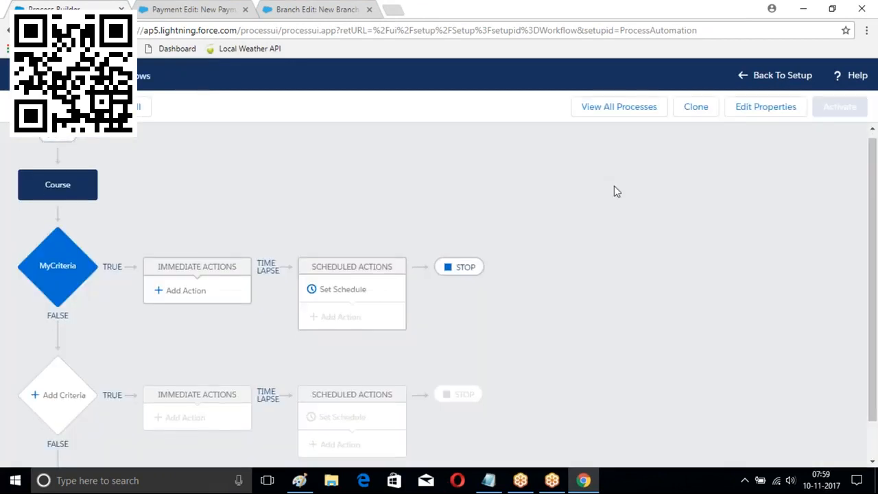
{"action": "scroll", "coordinate": [614, 190], "scroll_direction": "down", "scroll_amount": 2}
{"action": "left_click", "coordinate": [192, 249]}
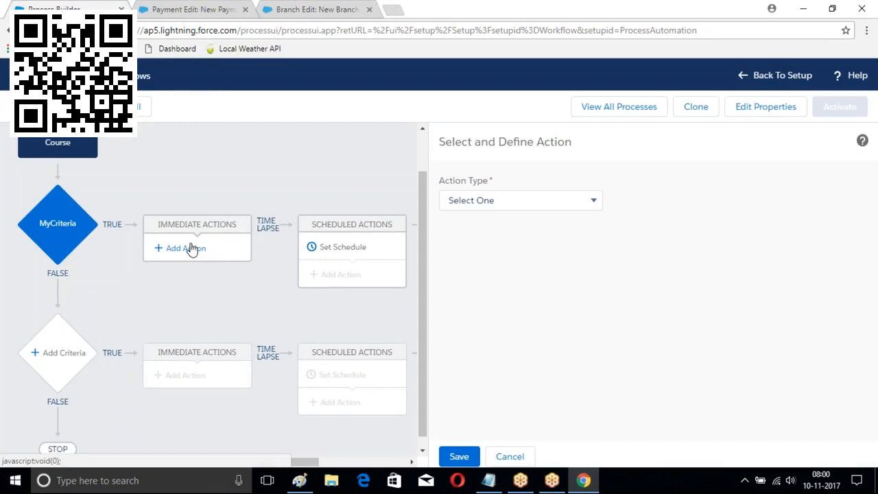
Configure a Processes action 'Branch Creattion' calling Student Proces, then reload the page
{"action": "left_click", "coordinate": [489, 199]}
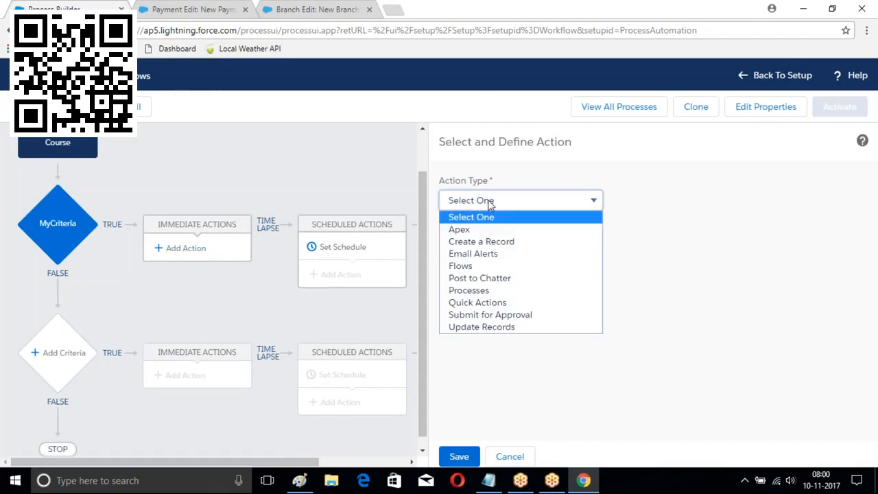
{"action": "left_click", "coordinate": [484, 291]}
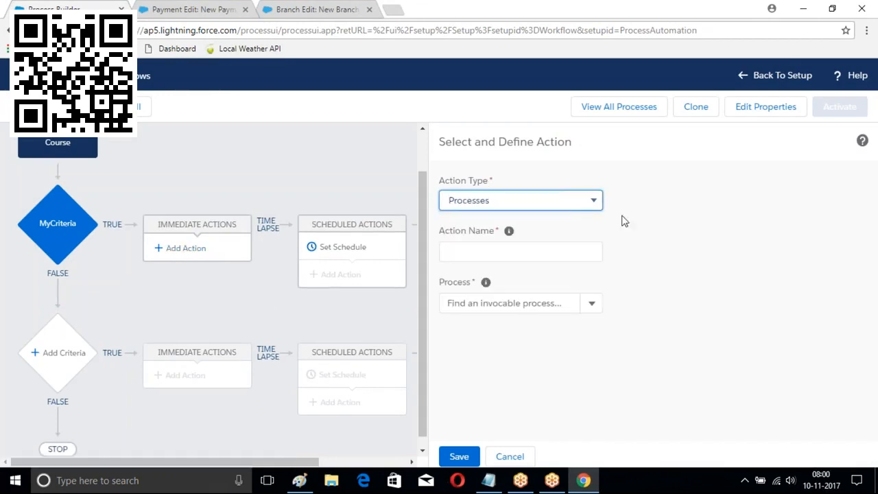
{"action": "left_click", "coordinate": [480, 251]}
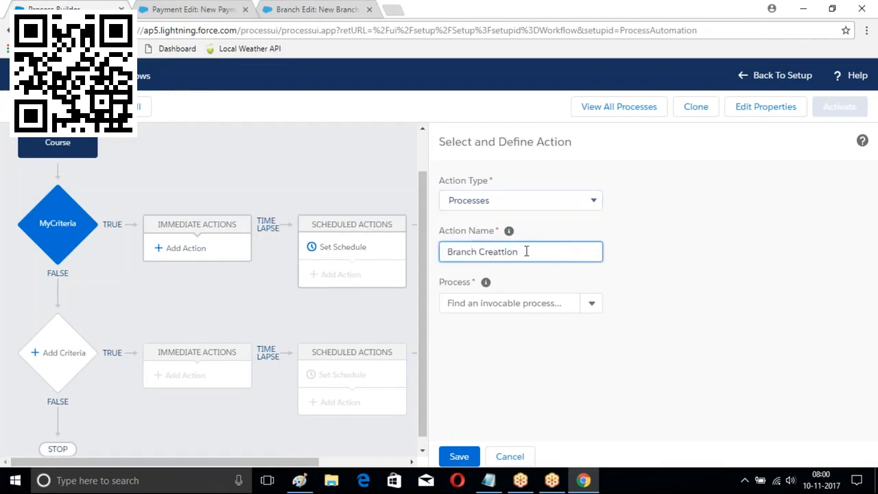
{"action": "left_click", "coordinate": [588, 304]}
{"action": "left_click", "coordinate": [464, 329]}
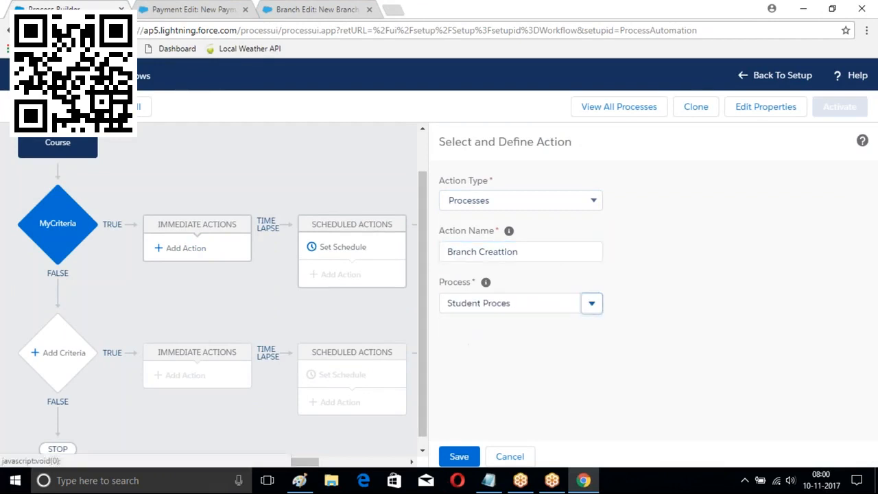
{"action": "left_click", "coordinate": [591, 305]}
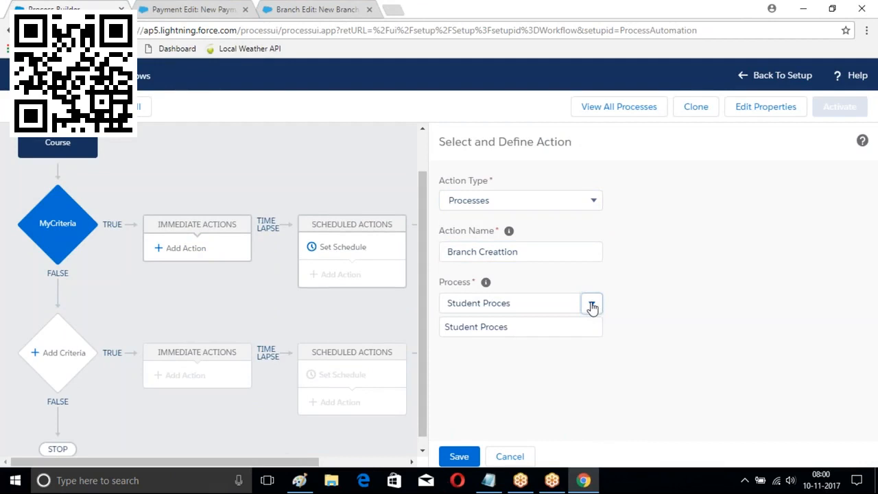
{"action": "left_click", "coordinate": [542, 249]}
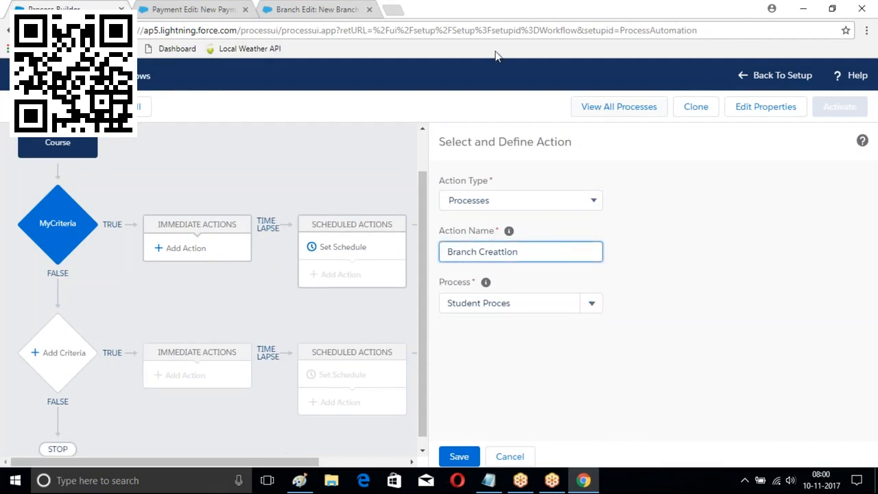
{"action": "left_click", "coordinate": [414, 30]}
{"action": "key", "text": "Return"}
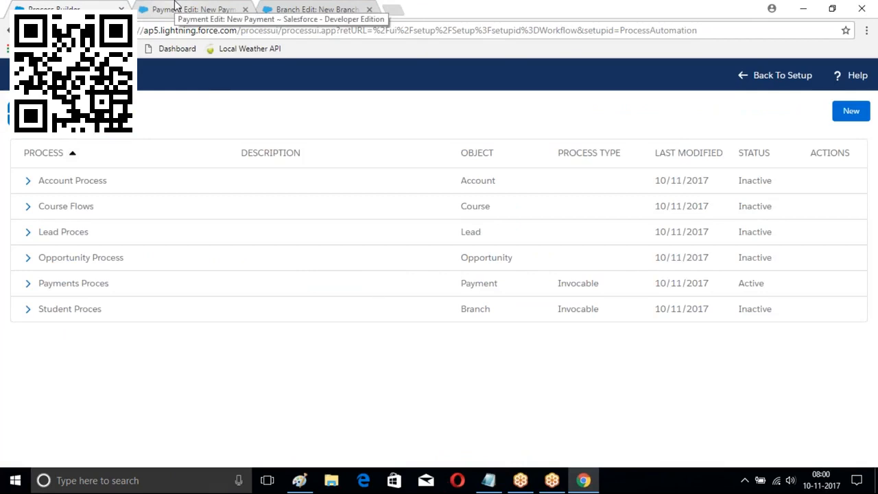
Delete the Student Proces version from the process list and open Payments Proces
{"action": "left_click", "coordinate": [175, 5]}
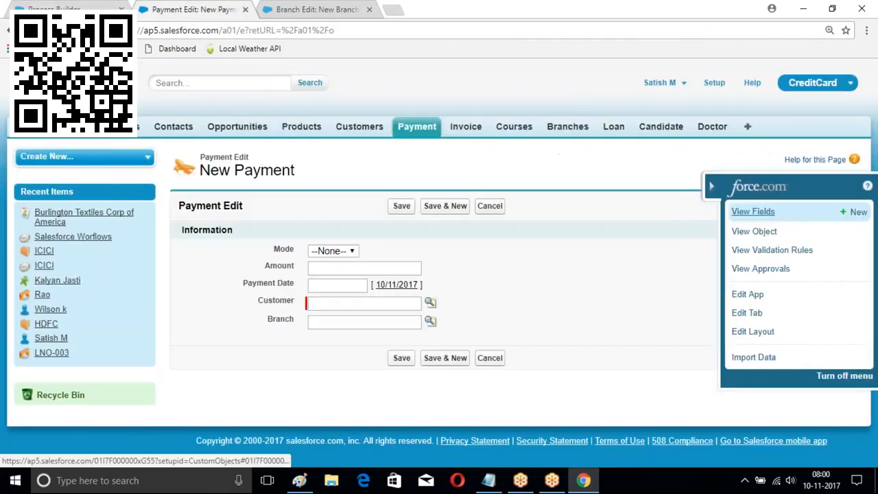
{"action": "left_click", "coordinate": [41, 4]}
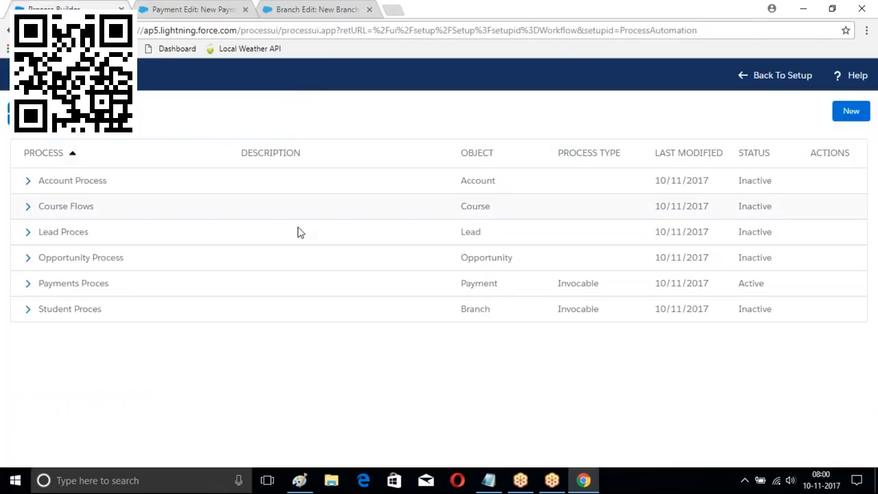
{"action": "left_click", "coordinate": [28, 310]}
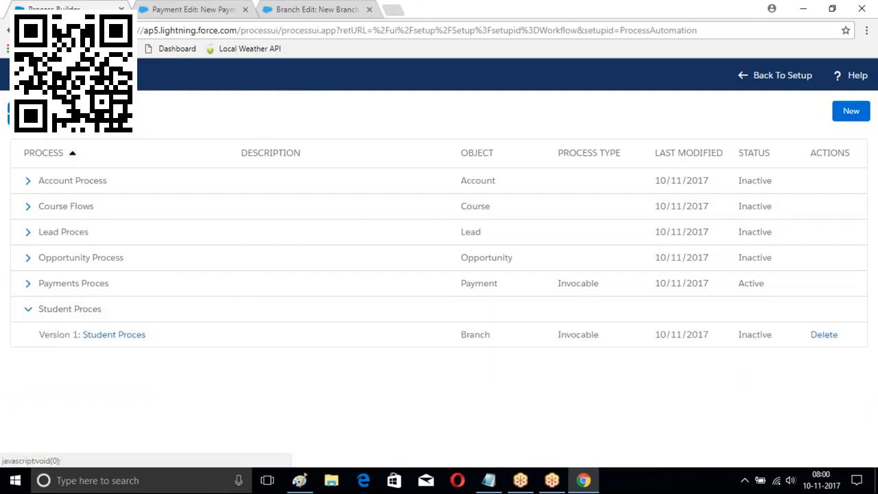
{"action": "left_click", "coordinate": [824, 335]}
{"action": "left_click", "coordinate": [610, 333]}
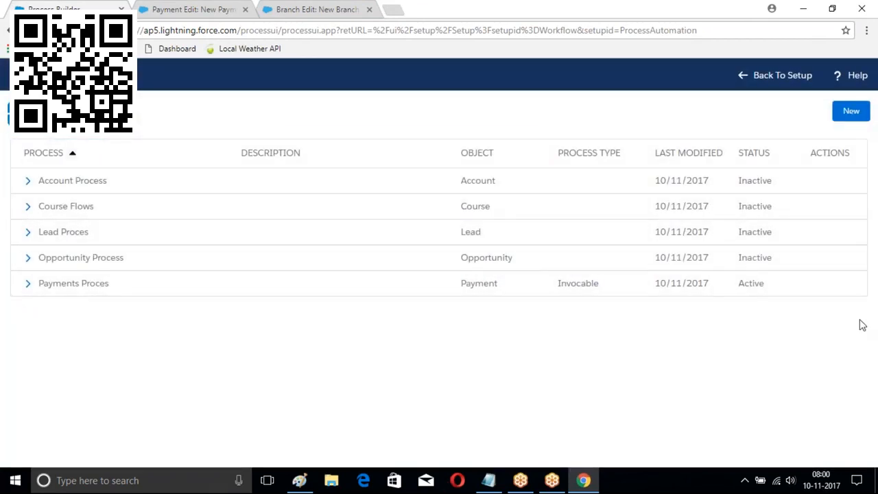
{"action": "left_click", "coordinate": [92, 291]}
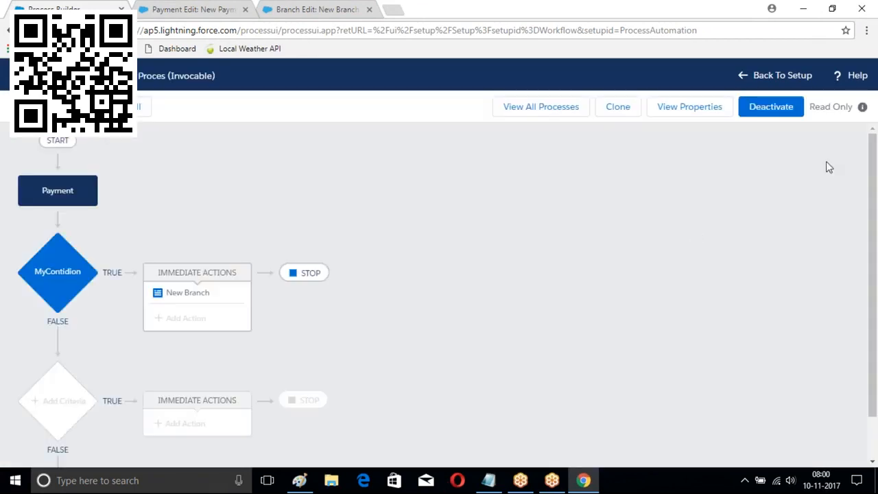
Deactivate the Payments Proces process and return to the full process list
{"action": "left_click", "coordinate": [769, 109]}
{"action": "left_click", "coordinate": [604, 327]}
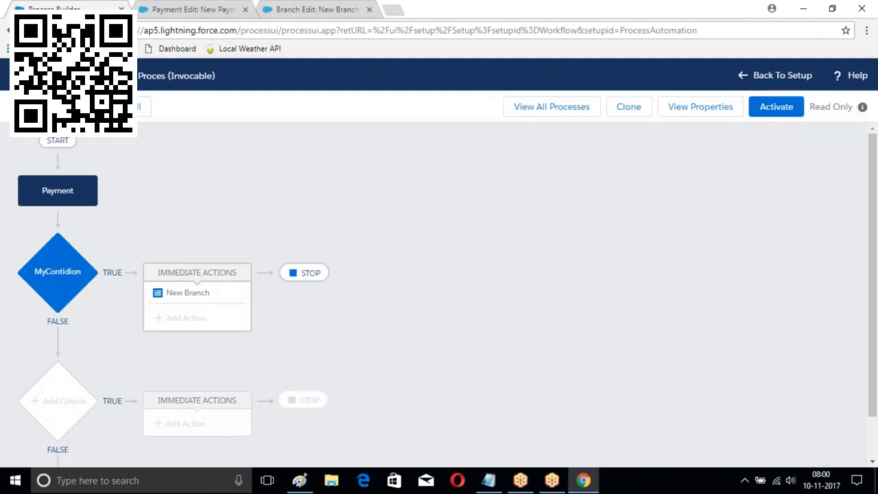
{"action": "left_click", "coordinate": [554, 108]}
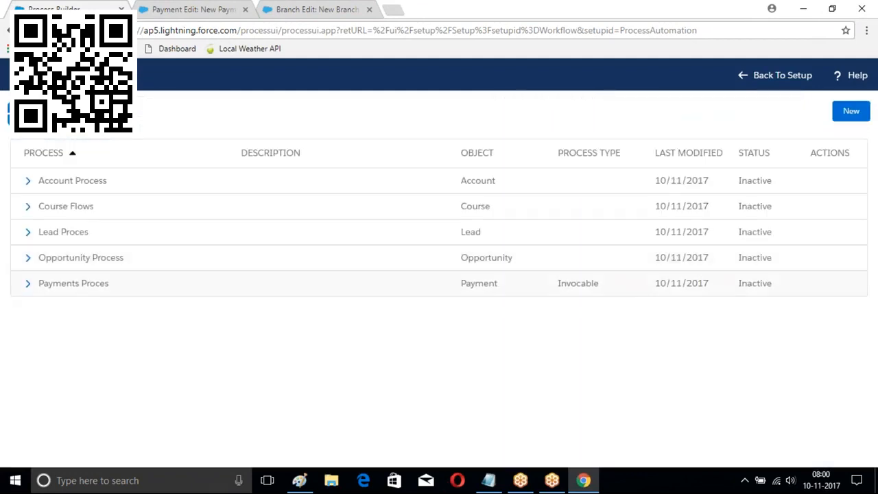
Delete the Payments Proces version, then expand Opportunity Process to view its versions
{"action": "left_click", "coordinate": [27, 283]}
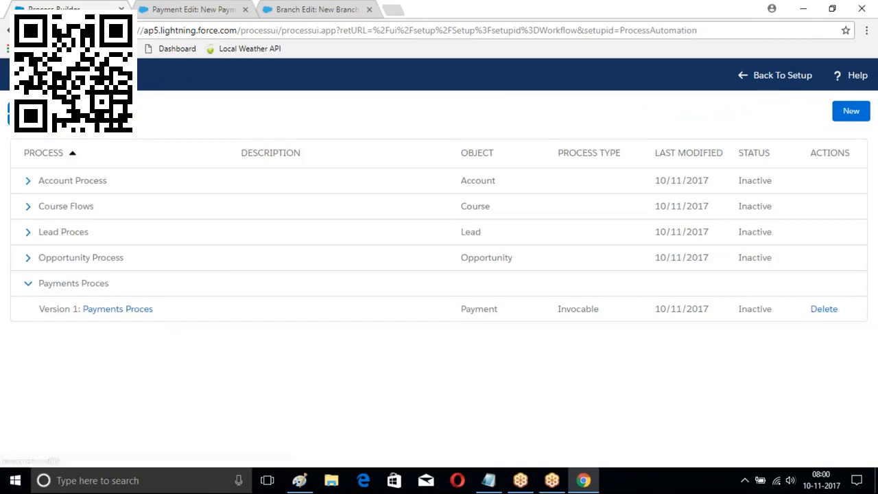
{"action": "left_click", "coordinate": [823, 308]}
{"action": "left_click", "coordinate": [606, 334]}
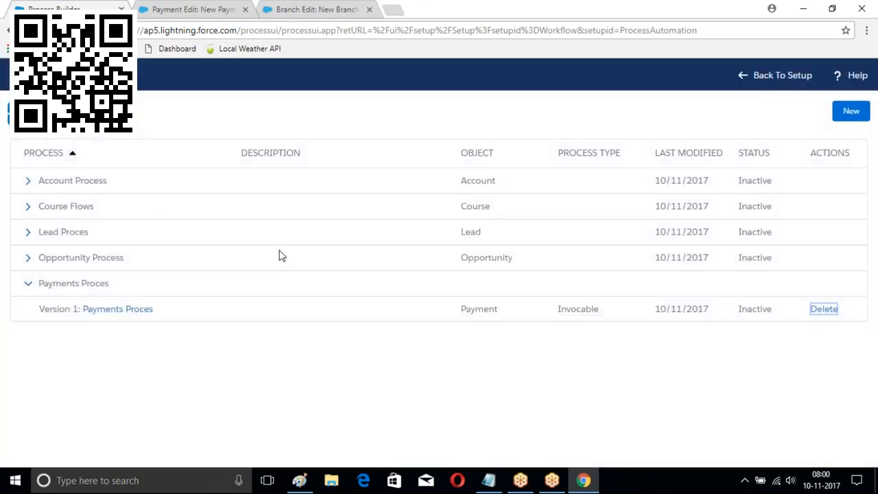
{"action": "left_click", "coordinate": [27, 257]}
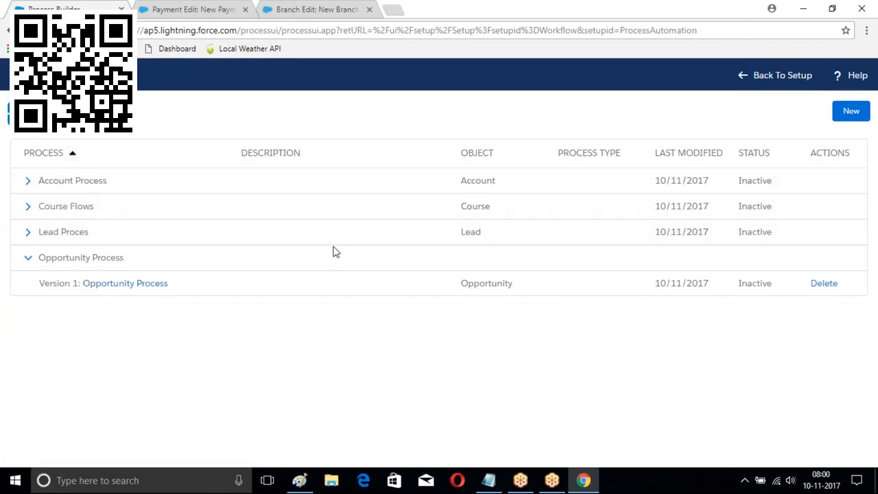
Browse the Customers and Payment tabs, starting new Payment and Customer records
{"action": "left_click", "coordinate": [769, 79]}
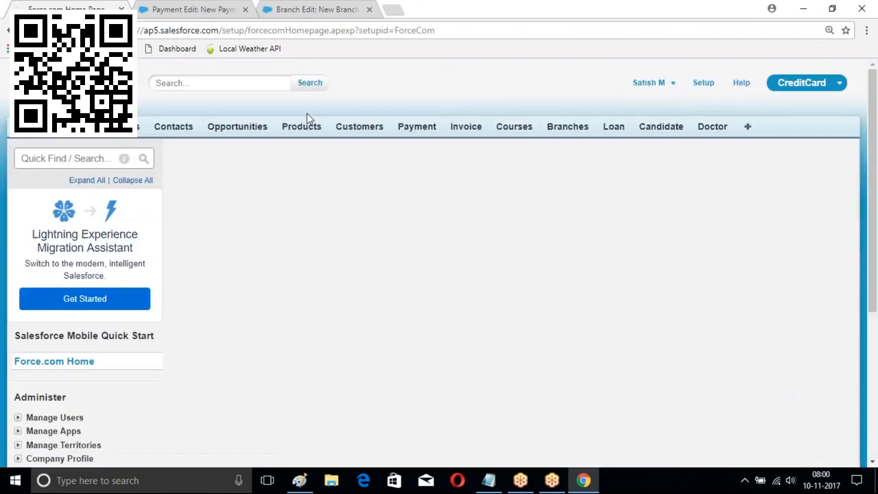
{"action": "left_click", "coordinate": [359, 127]}
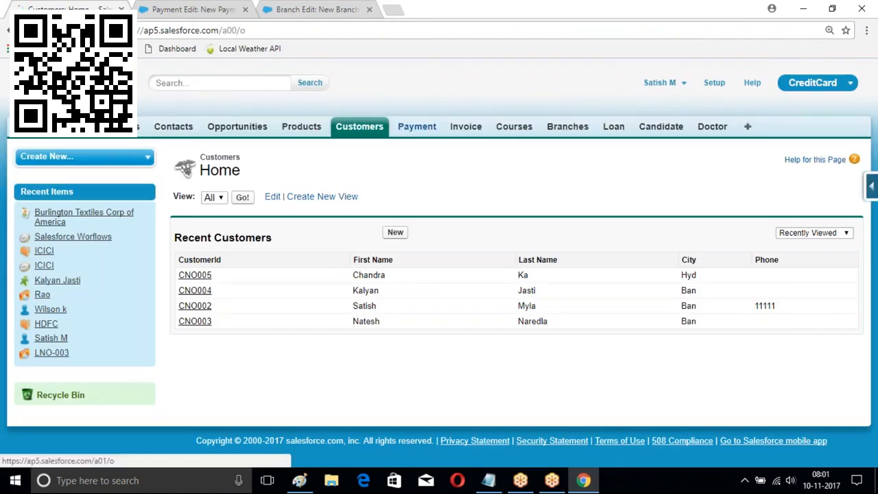
{"action": "left_click", "coordinate": [417, 126]}
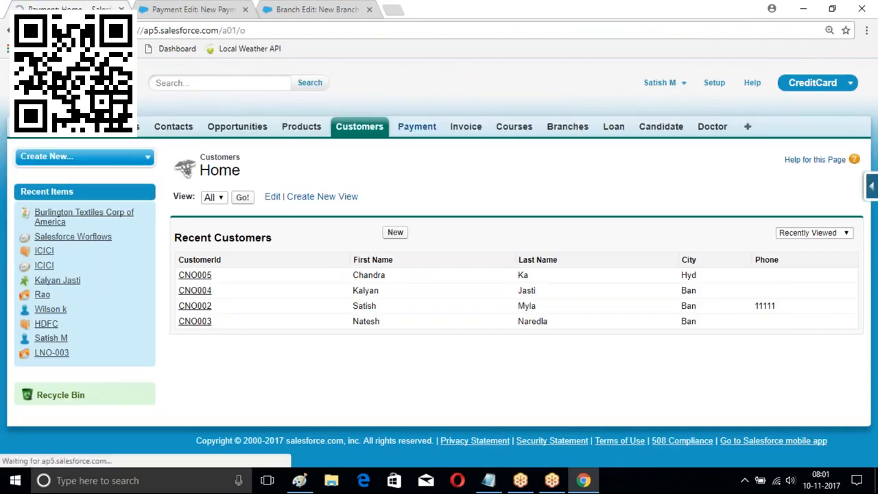
{"action": "left_click", "coordinate": [395, 233]}
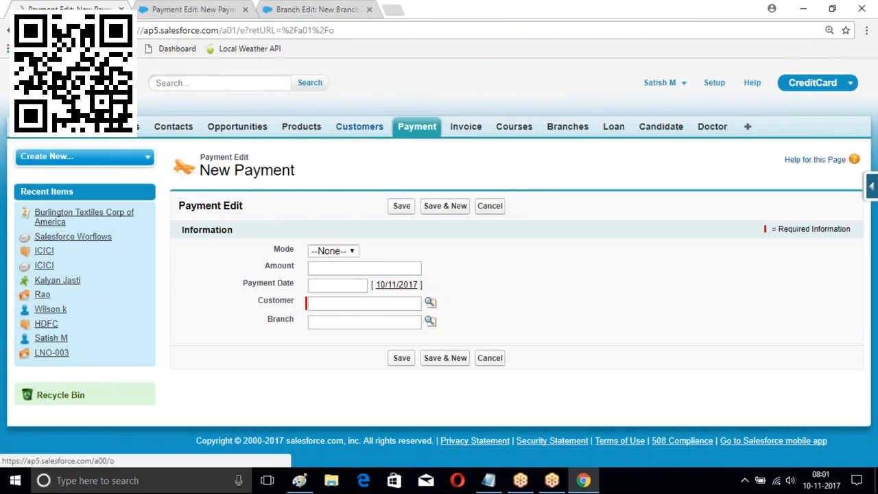
{"action": "left_click", "coordinate": [360, 126]}
{"action": "left_click", "coordinate": [394, 232]}
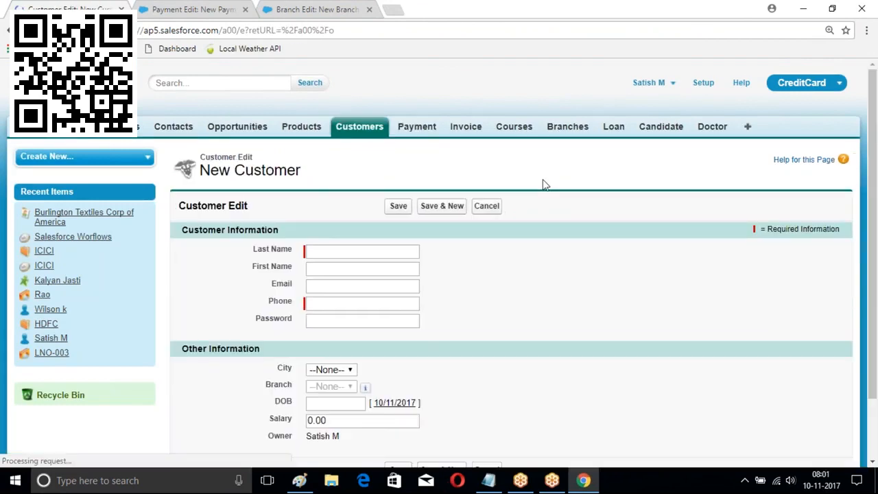
{"action": "scroll", "coordinate": [542, 204], "scroll_direction": "up", "scroll_amount": 2}
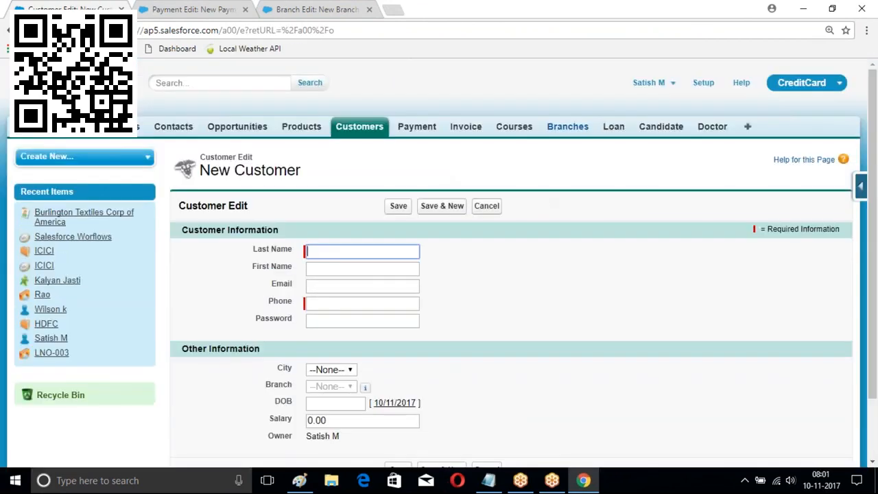
Go to Setup, close the New Payment browser tab, and expand Create > Workflow & Approvals
{"action": "left_click", "coordinate": [703, 84]}
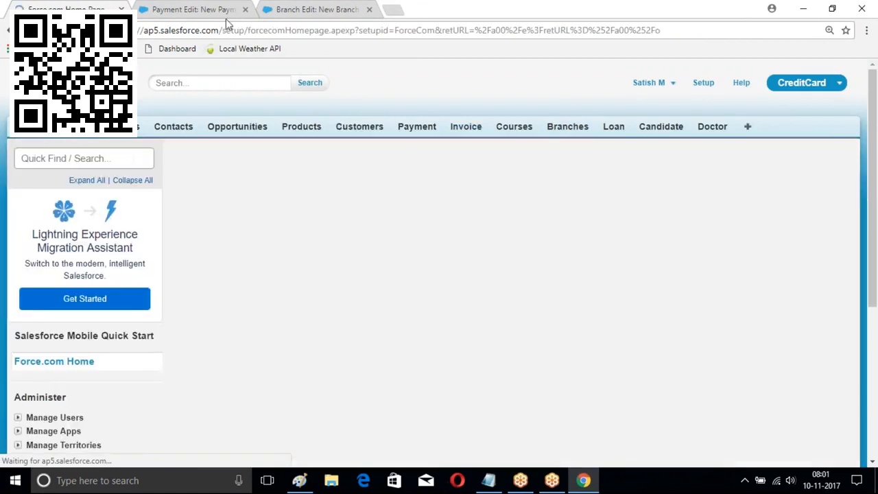
{"action": "middle_click", "coordinate": [227, 12]}
{"action": "scroll", "coordinate": [418, 242], "scroll_direction": "down", "scroll_amount": 1}
{"action": "scroll", "coordinate": [153, 190], "scroll_direction": "down", "scroll_amount": 8}
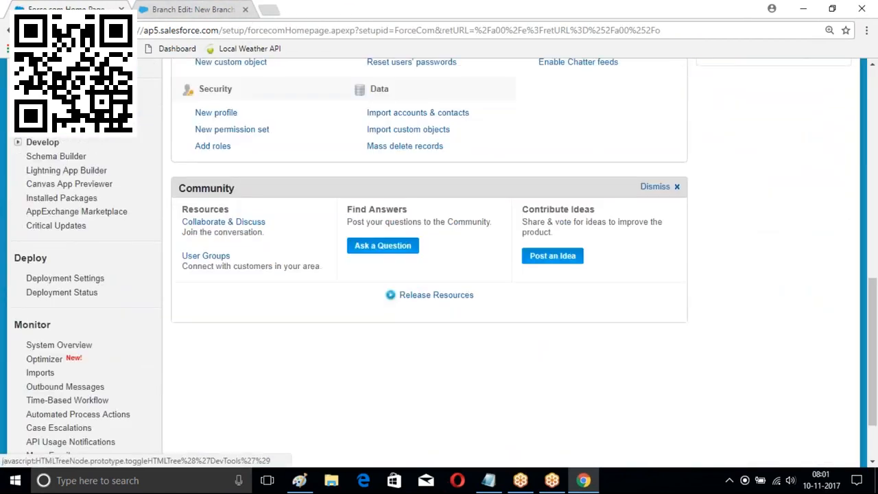
{"action": "left_click", "coordinate": [17, 140]}
{"action": "scroll", "coordinate": [35, 178], "scroll_direction": "down", "scroll_amount": 2}
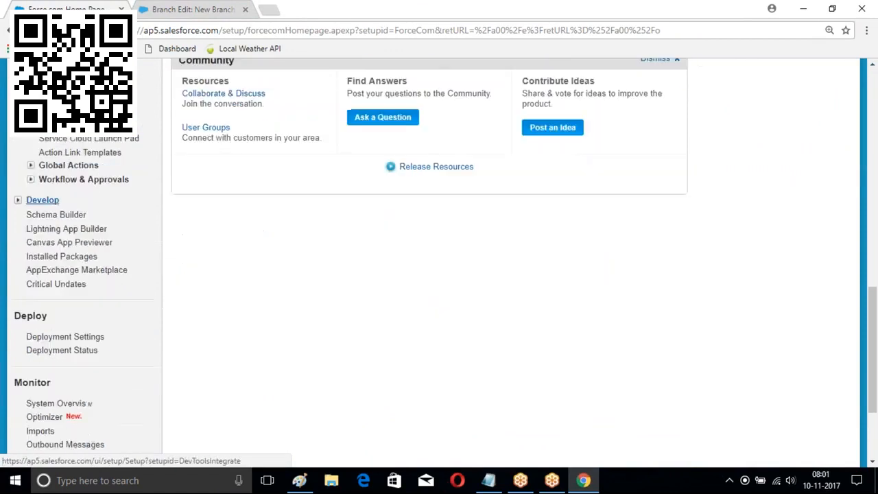
{"action": "left_click", "coordinate": [31, 179]}
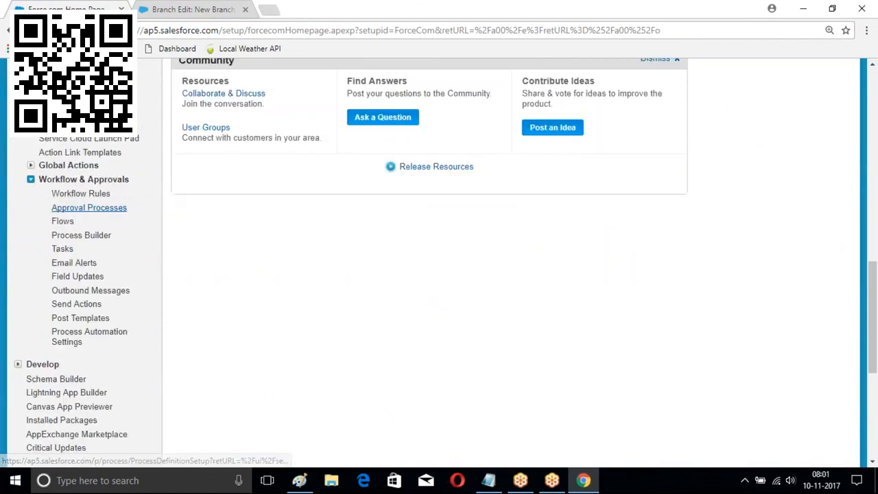
Create a process named 'Payment Creation' that starts when invoked by another process
{"action": "left_click", "coordinate": [81, 235]}
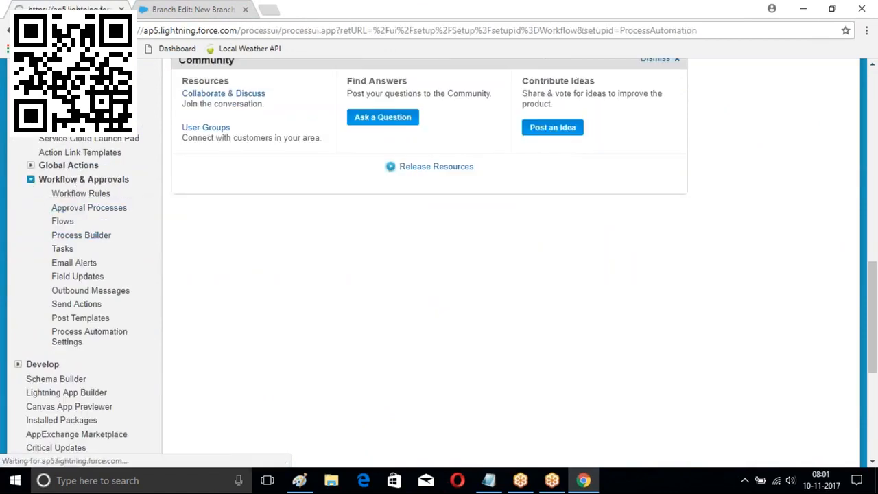
{"action": "left_click", "coordinate": [859, 119]}
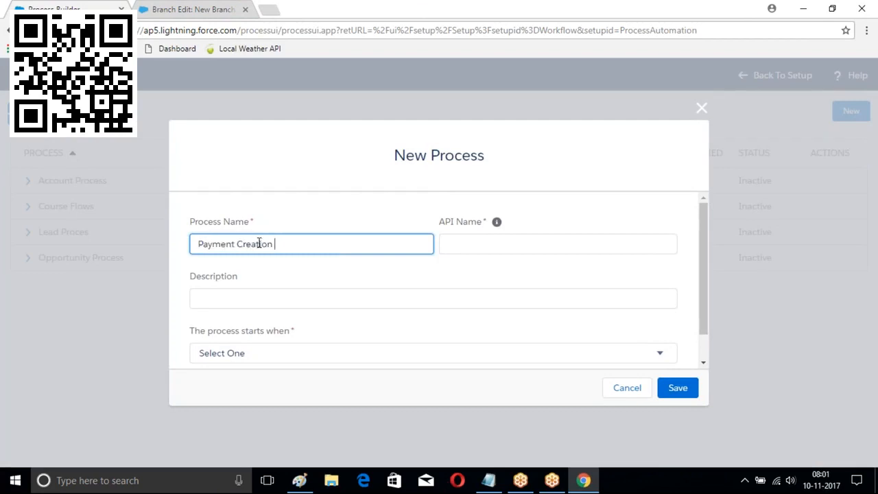
{"action": "key", "text": "Tab"}
{"action": "key", "text": "Tab"}
{"action": "scroll", "coordinate": [317, 323], "scroll_direction": "down", "scroll_amount": 1}
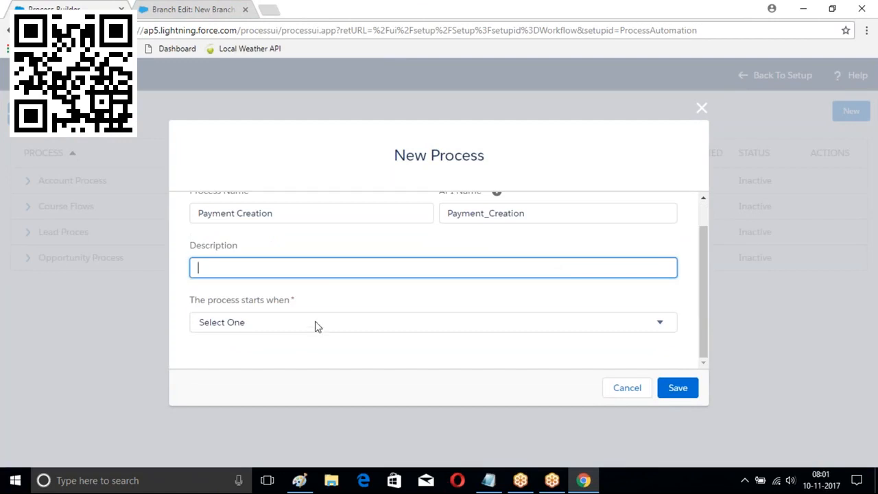
{"action": "left_click", "coordinate": [283, 328]}
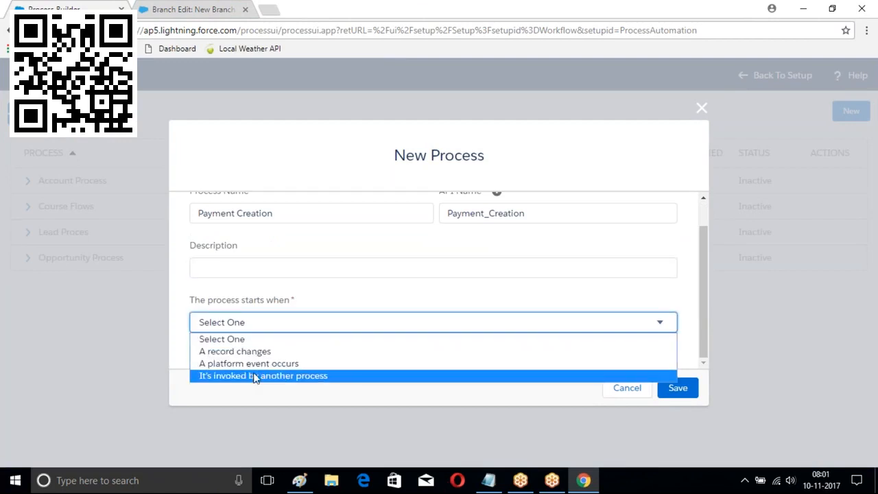
{"action": "left_click", "coordinate": [450, 377]}
{"action": "left_click", "coordinate": [676, 387]}
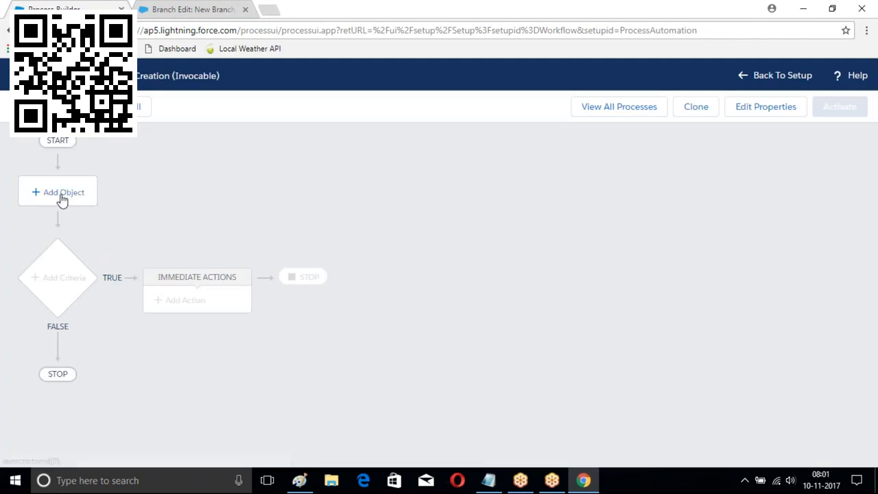
{"action": "left_click", "coordinate": [62, 193]}
Choose Customer as the Payment Creation process's object and save it
{"action": "left_click", "coordinate": [511, 225]}
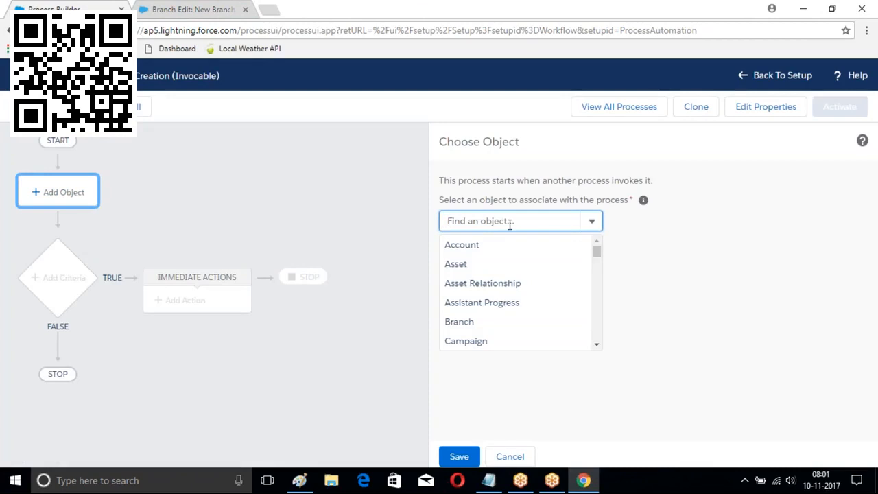
{"action": "type", "text": "Pay"}
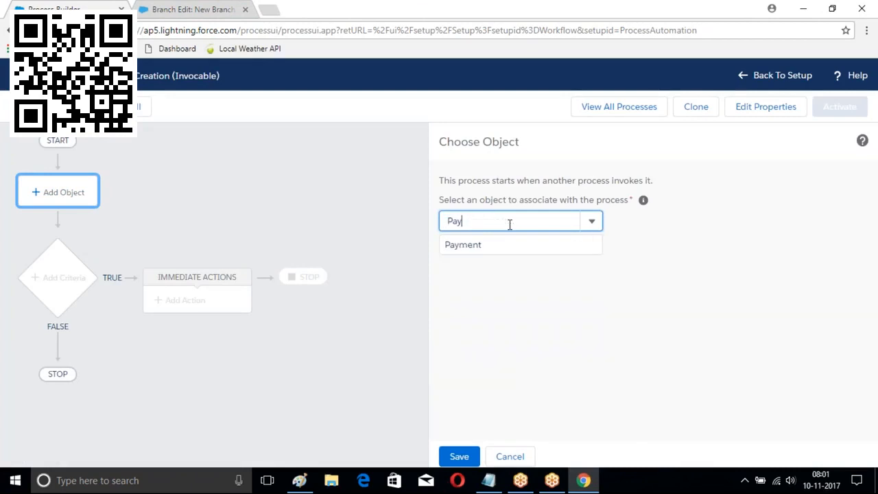
{"action": "key", "text": "BackSpace"}
{"action": "key", "text": "BackSpace"}
{"action": "key", "text": "BackSpace"}
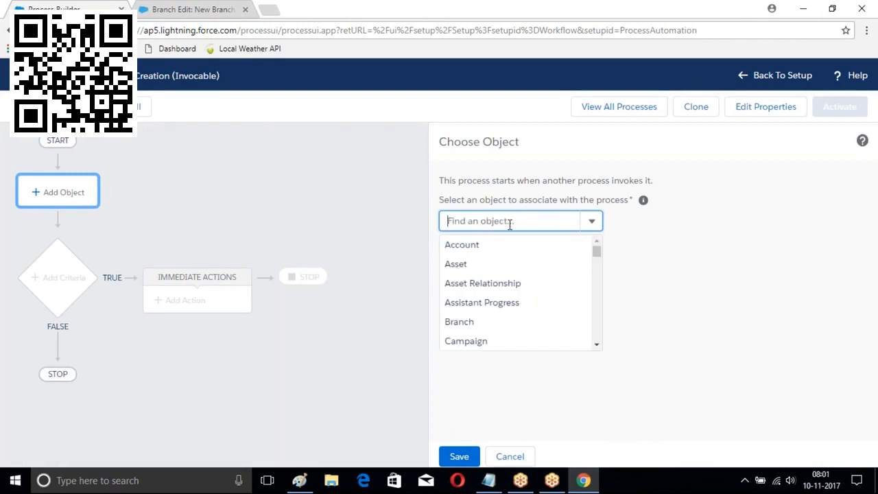
{"action": "type", "text": "Customer"}
{"action": "left_click", "coordinate": [474, 245]}
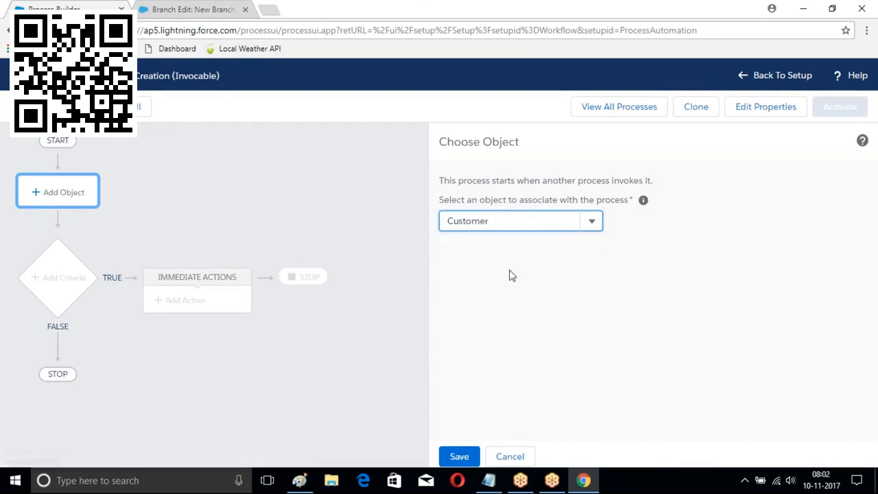
{"action": "left_click", "coordinate": [459, 456]}
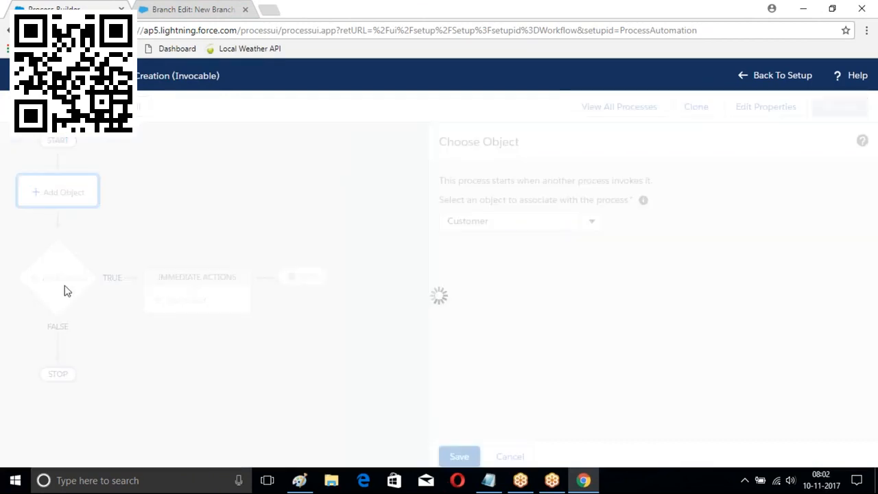
{"action": "left_click", "coordinate": [59, 275]}
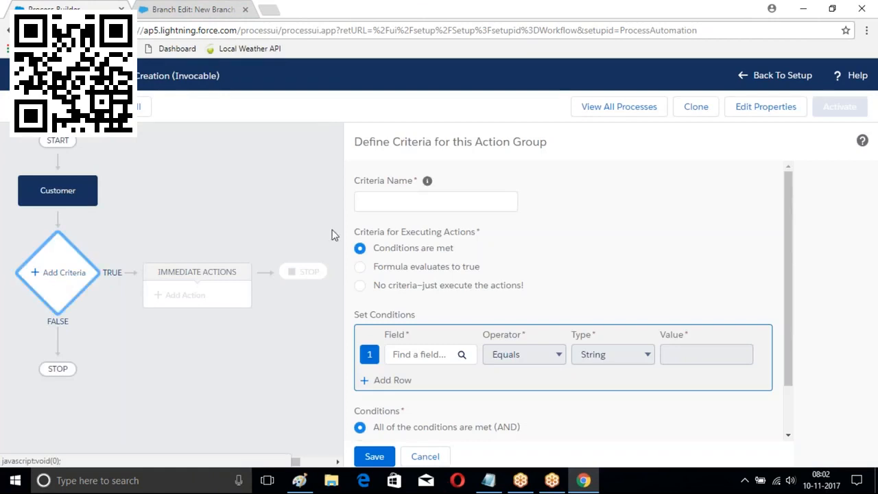
Name the criteria MyCondition and require the Customer's Active field to equal True
{"action": "left_click", "coordinate": [388, 203]}
{"action": "type", "text": "MyCommo"}
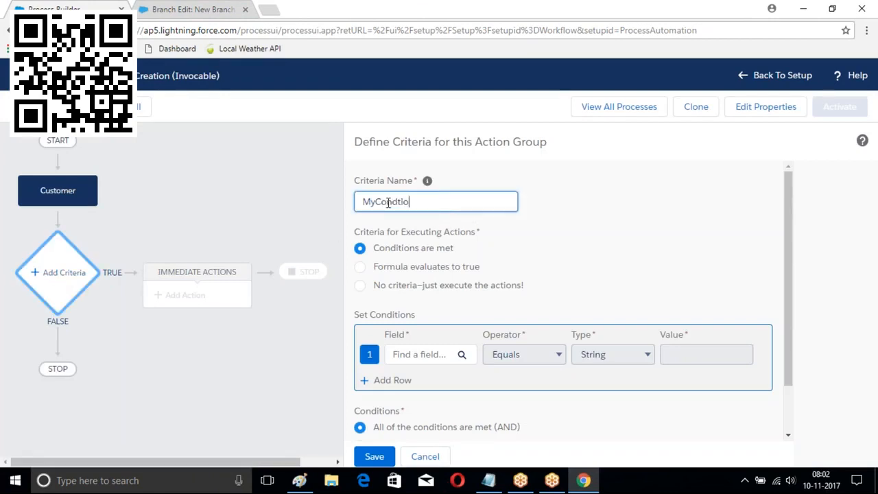
{"action": "type", "text": "ition"}
{"action": "left_click", "coordinate": [439, 356]}
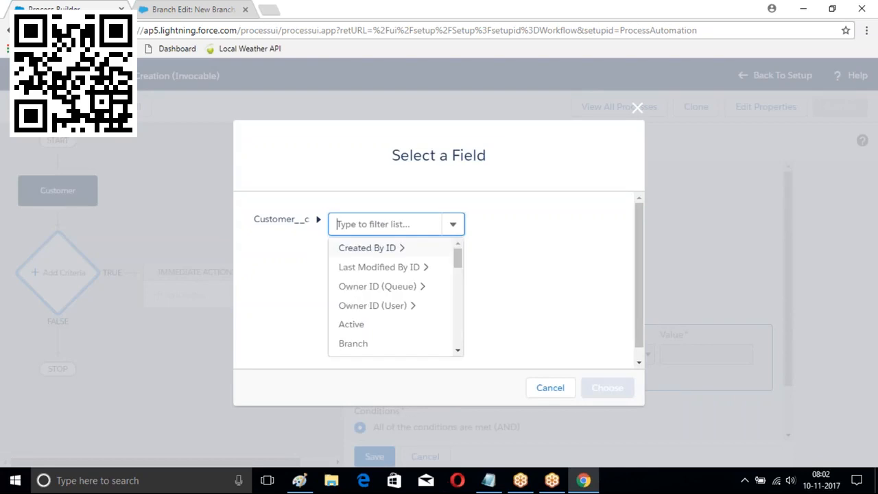
{"action": "left_click", "coordinate": [357, 325]}
{"action": "left_click", "coordinate": [588, 383]}
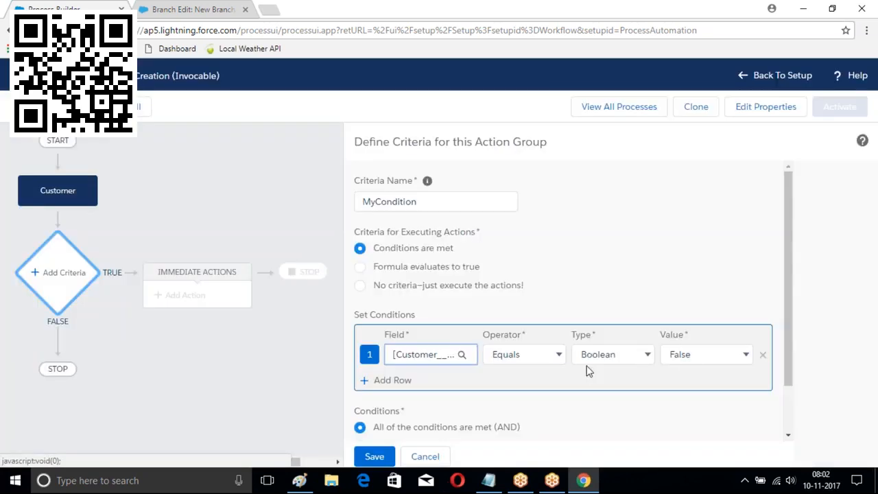
{"action": "left_click", "coordinate": [713, 356]}
{"action": "left_click", "coordinate": [703, 374]}
{"action": "scroll", "coordinate": [408, 425], "scroll_direction": "down", "scroll_amount": 1}
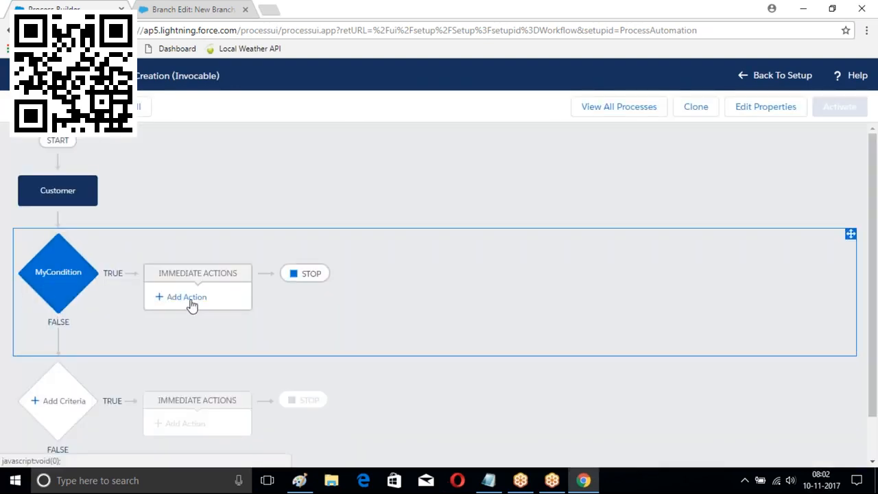
Add a Create a Record action named 'New Payment' with record type Payment
{"action": "left_click", "coordinate": [191, 302]}
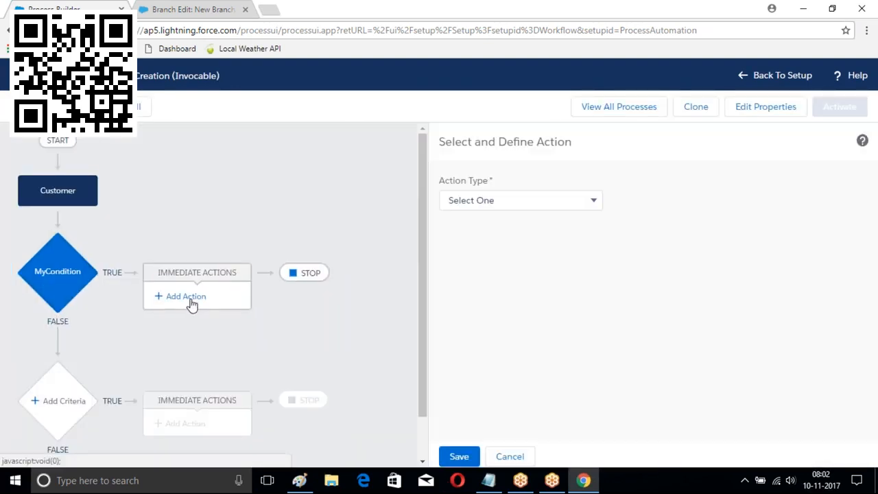
{"action": "left_click", "coordinate": [503, 201]}
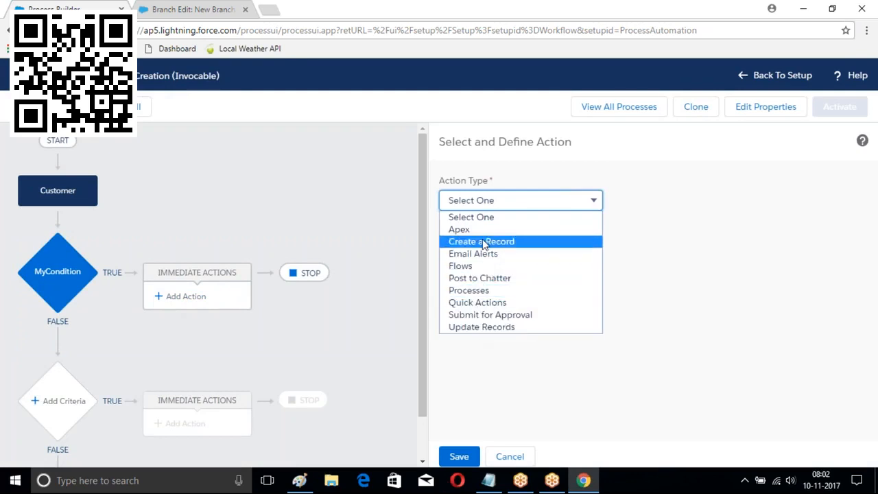
{"action": "left_click", "coordinate": [487, 244]}
{"action": "left_click", "coordinate": [491, 255]}
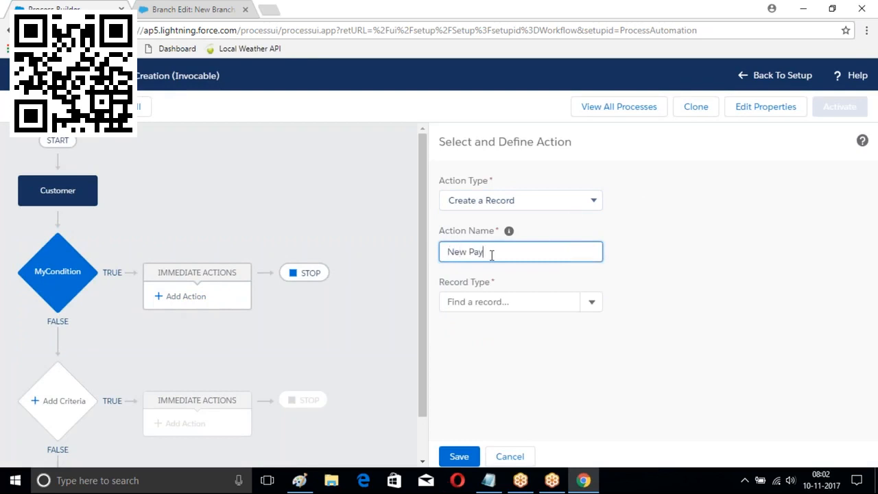
{"action": "type", "text": "New Payment"}
{"action": "left_click", "coordinate": [485, 300]}
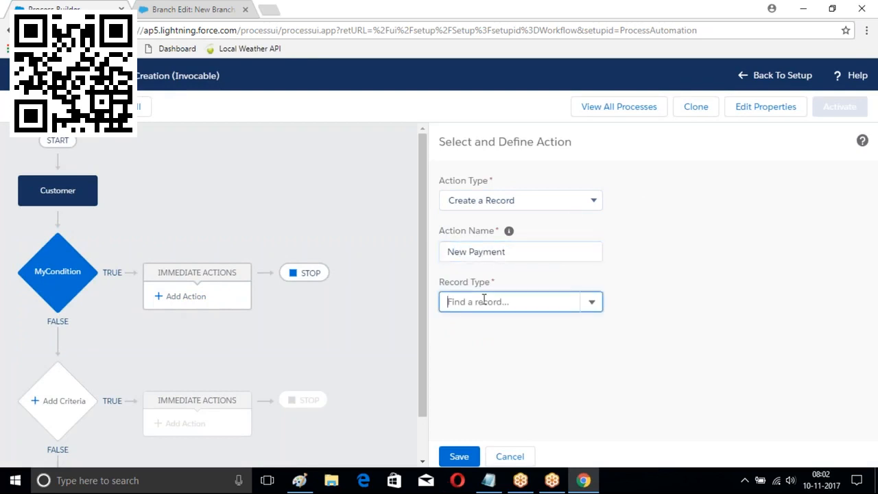
{"action": "type", "text": "Payebt"}
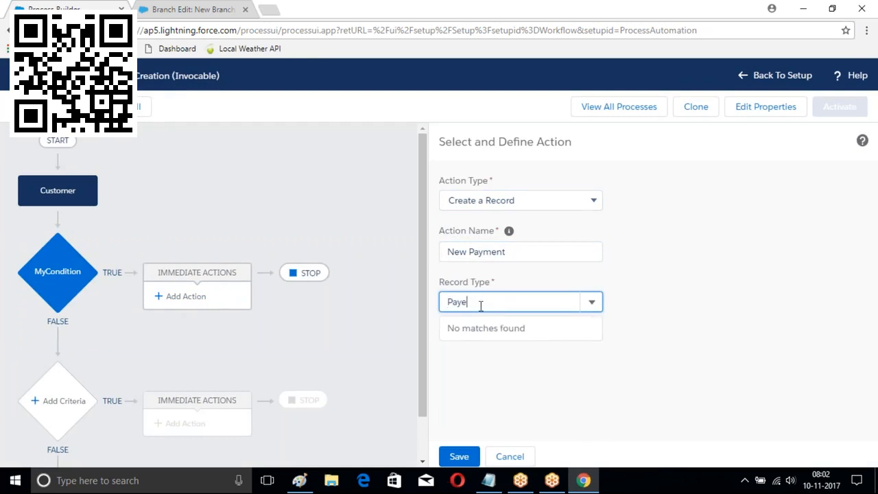
{"action": "key", "text": "BackSpace"}
{"action": "key", "text": "Down"}
{"action": "key", "text": "Return"}
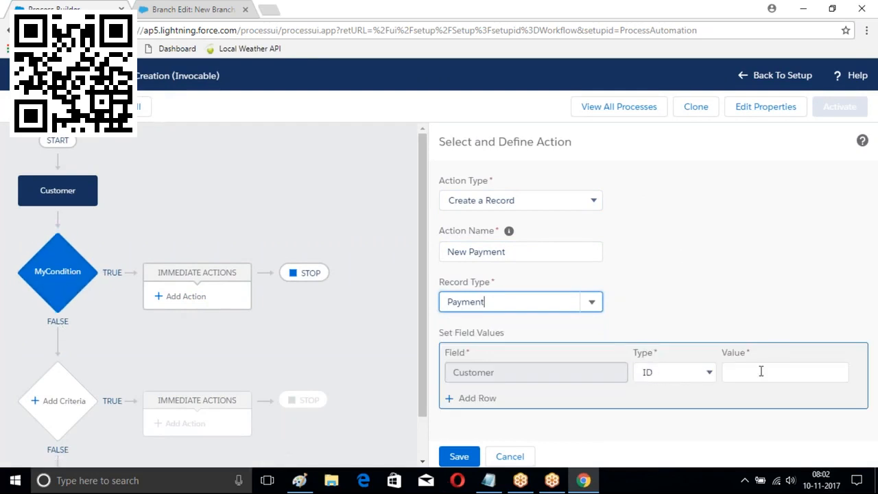
Set the Payment's Customer field to the field reference [Customer__c].Id and add another row
{"action": "left_click", "coordinate": [676, 372]}
{"action": "left_click", "coordinate": [678, 403]}
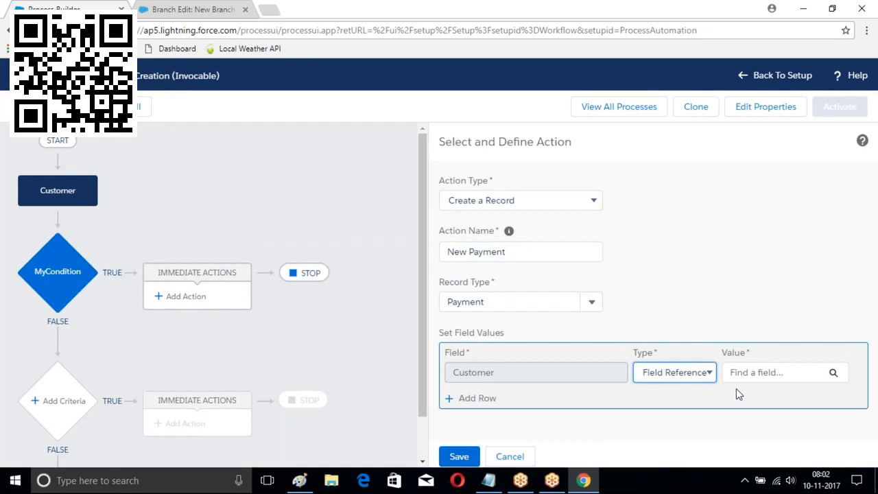
{"action": "left_click", "coordinate": [831, 372]}
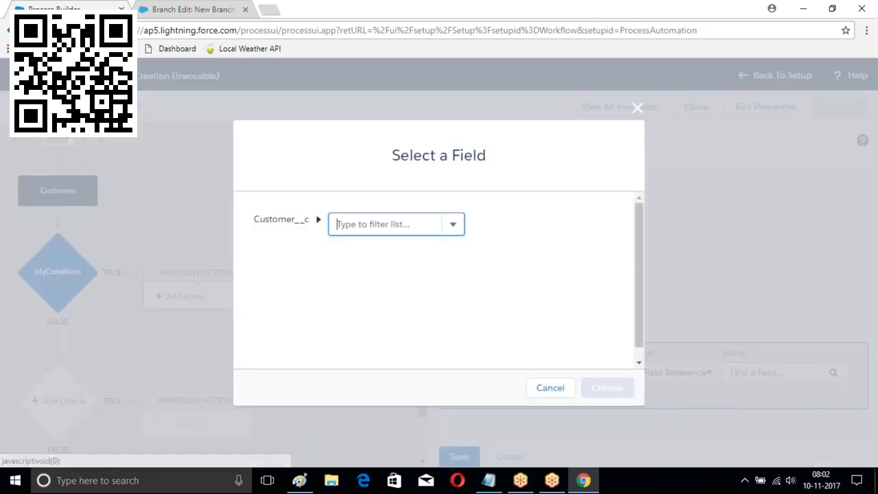
{"action": "left_click", "coordinate": [453, 226]}
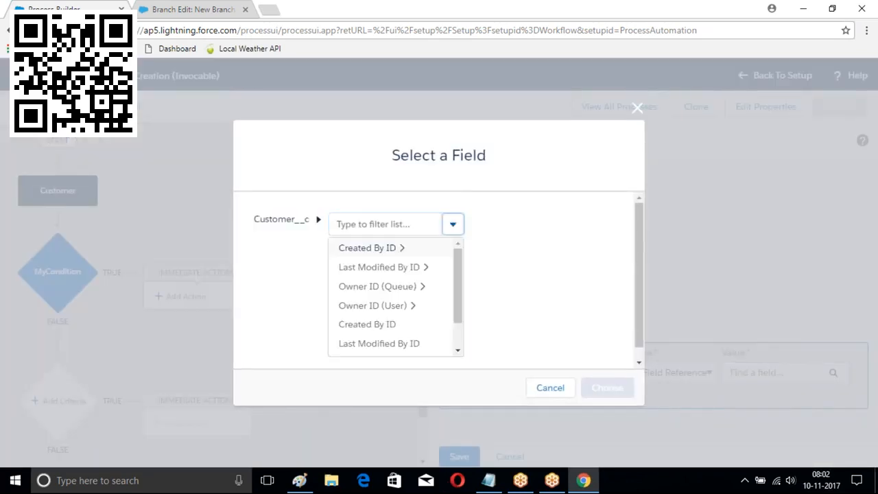
{"action": "scroll", "coordinate": [384, 295], "scroll_direction": "down", "scroll_amount": 1}
{"action": "left_click", "coordinate": [359, 336]}
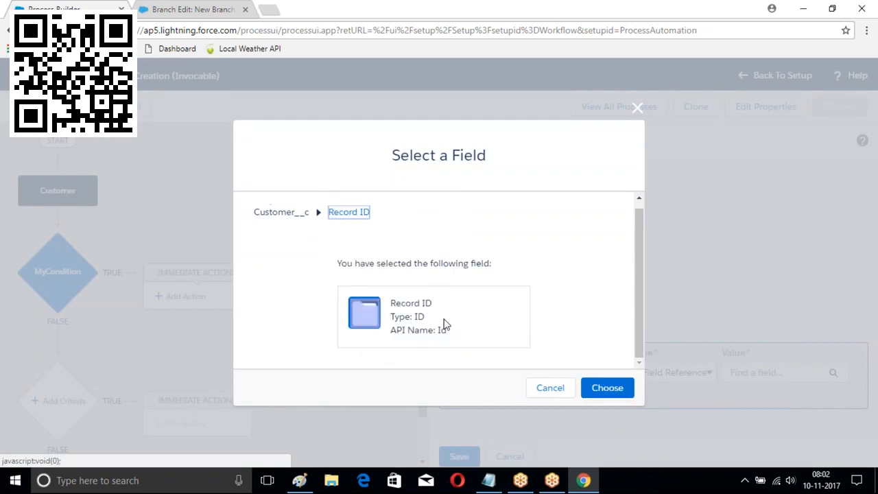
{"action": "left_click", "coordinate": [607, 388]}
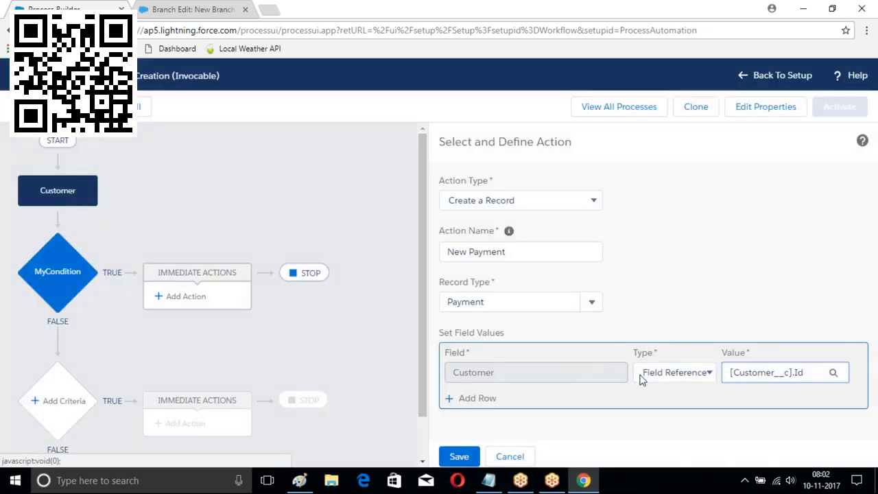
{"action": "left_click", "coordinate": [488, 398]}
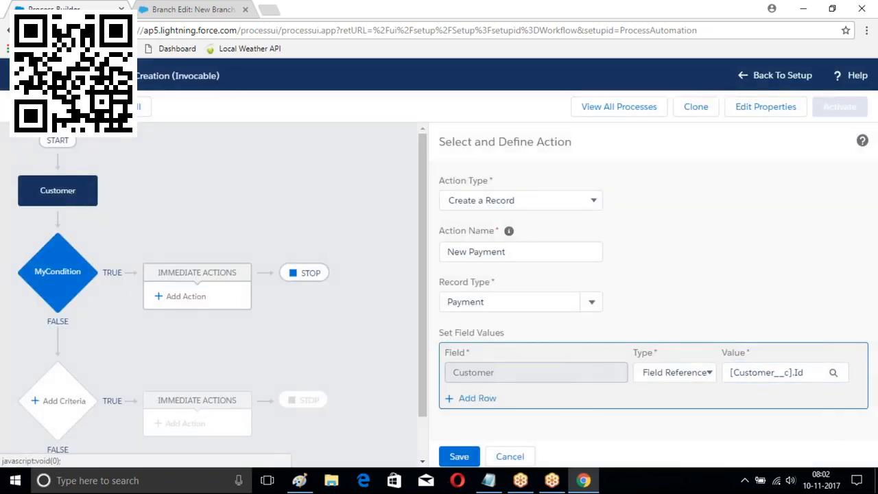
Review a blank New Payment form in Salesforce Classic, then return to Process Builder
{"action": "left_click", "coordinate": [181, 8]}
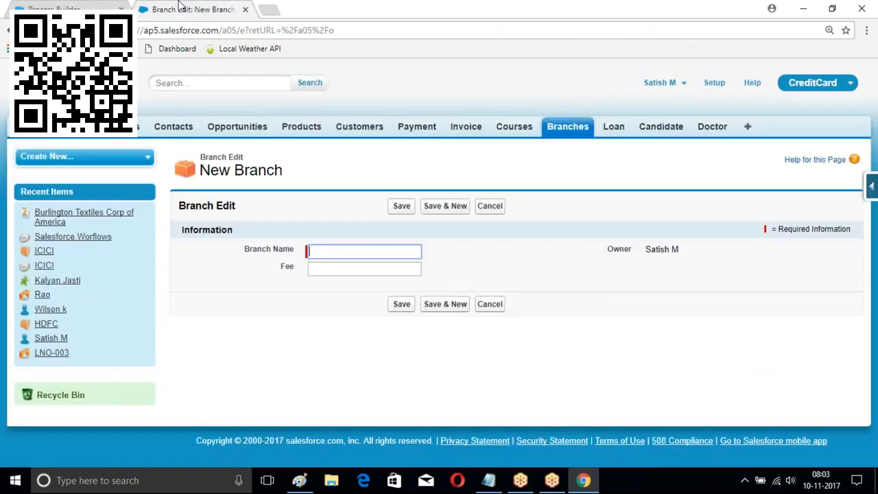
{"action": "left_click", "coordinate": [417, 126]}
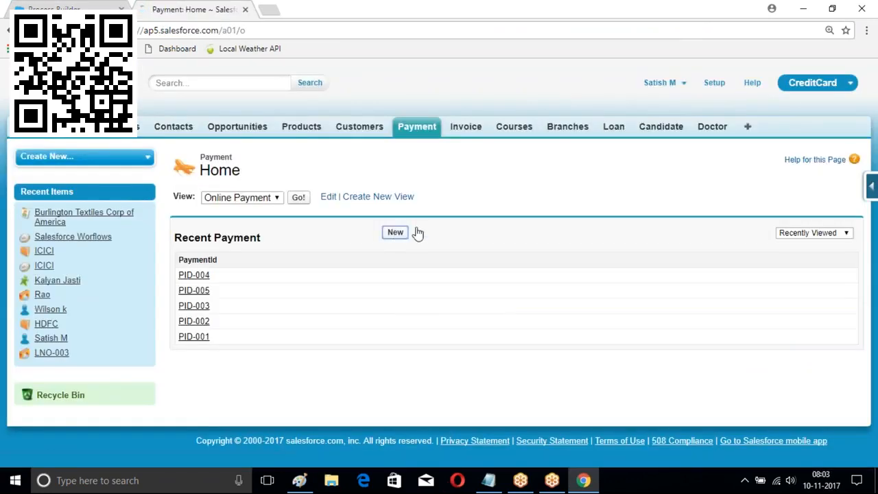
{"action": "left_click", "coordinate": [405, 232]}
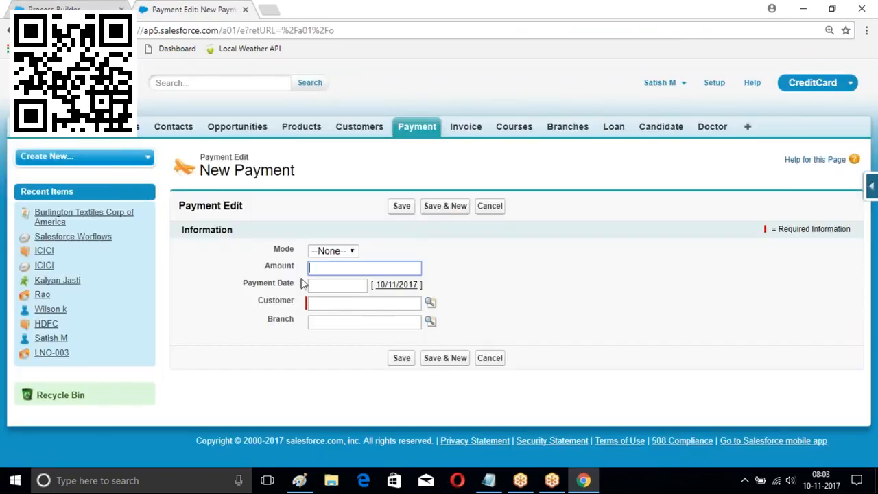
{"action": "left_click", "coordinate": [89, 9]}
{"action": "scroll", "coordinate": [684, 313], "scroll_direction": "down", "scroll_amount": 1}
{"action": "left_click", "coordinate": [543, 377]}
Set Mode to Cash and Amount to 10000 on the New Payment action and save it
{"action": "type", "text": "Mode"}
{"action": "left_click", "coordinate": [463, 401]}
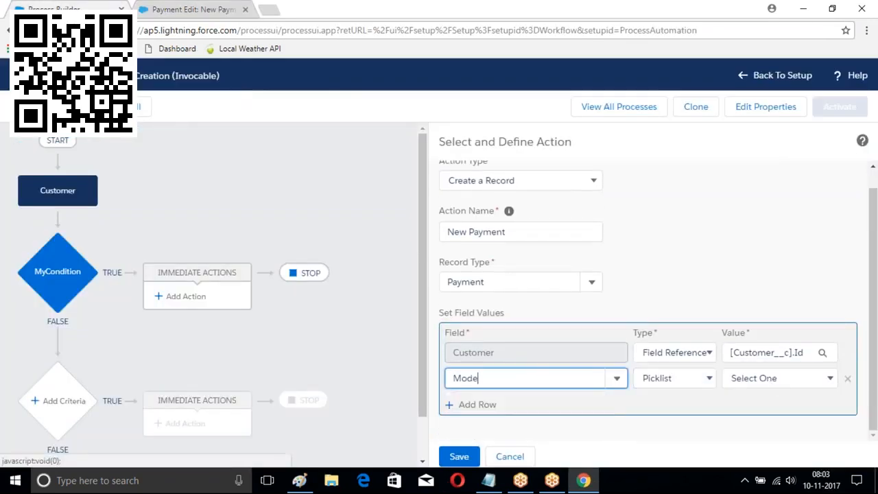
{"action": "left_click", "coordinate": [773, 380]}
{"action": "left_click", "coordinate": [744, 407]}
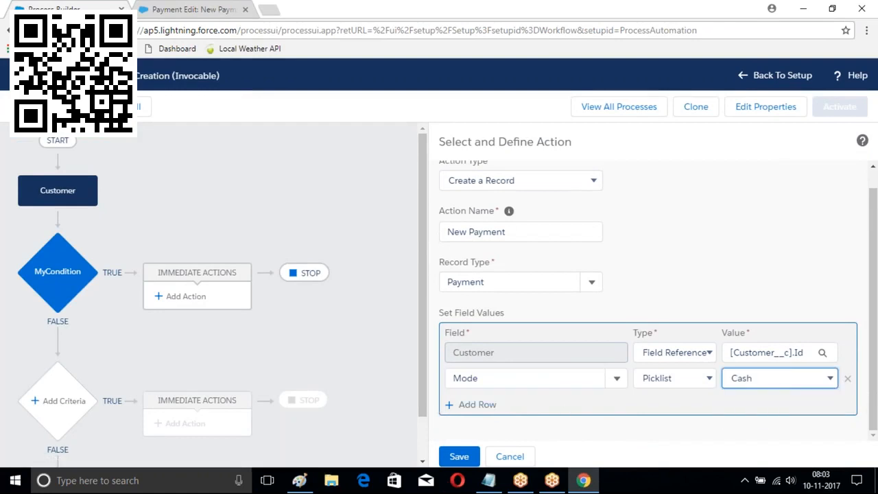
{"action": "left_click", "coordinate": [468, 406]}
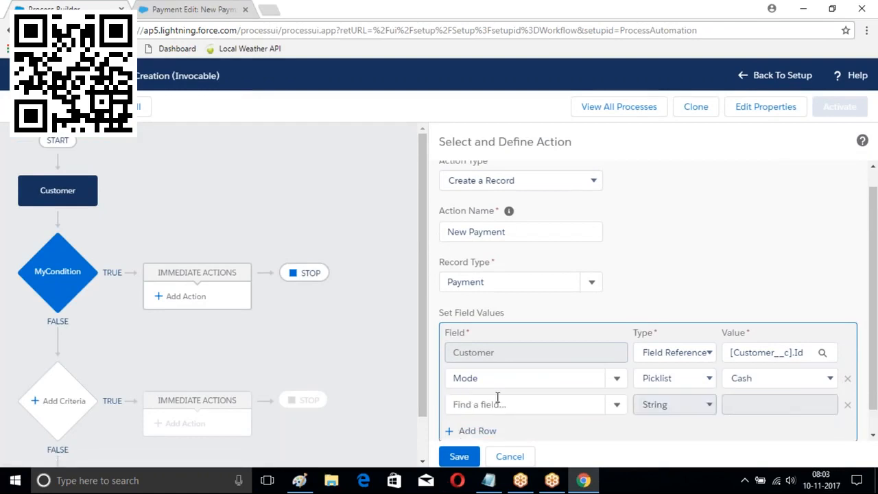
{"action": "left_click", "coordinate": [503, 406]}
{"action": "type", "text": "A"}
{"action": "left_click", "coordinate": [487, 426]}
{"action": "left_click", "coordinate": [738, 405]}
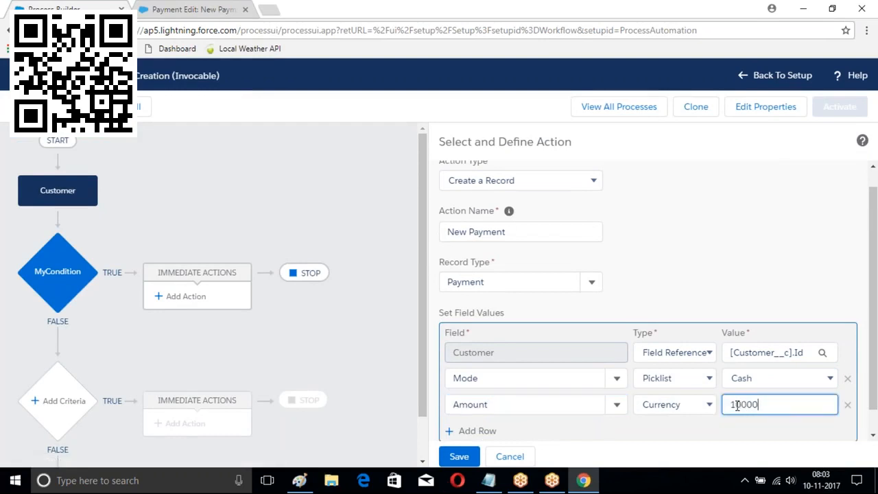
{"action": "left_click", "coordinate": [462, 457]}
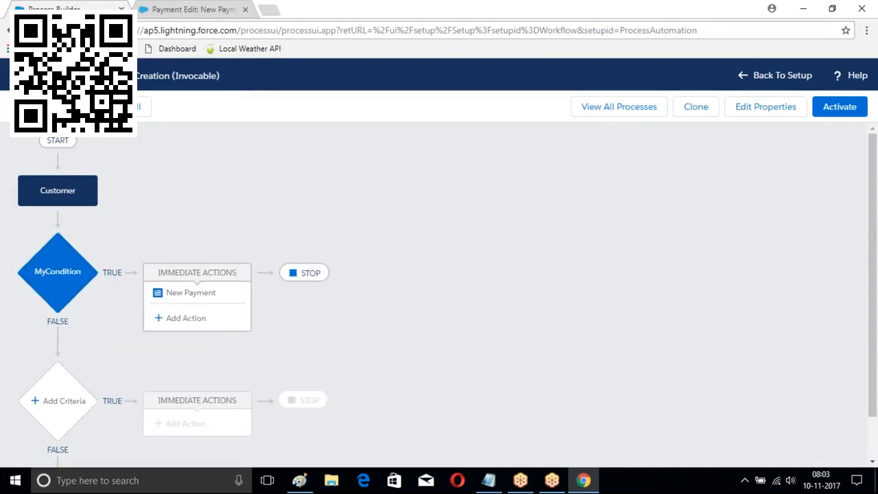
Activate the Payment Creation process and return to the process list
{"action": "left_click", "coordinate": [839, 110]}
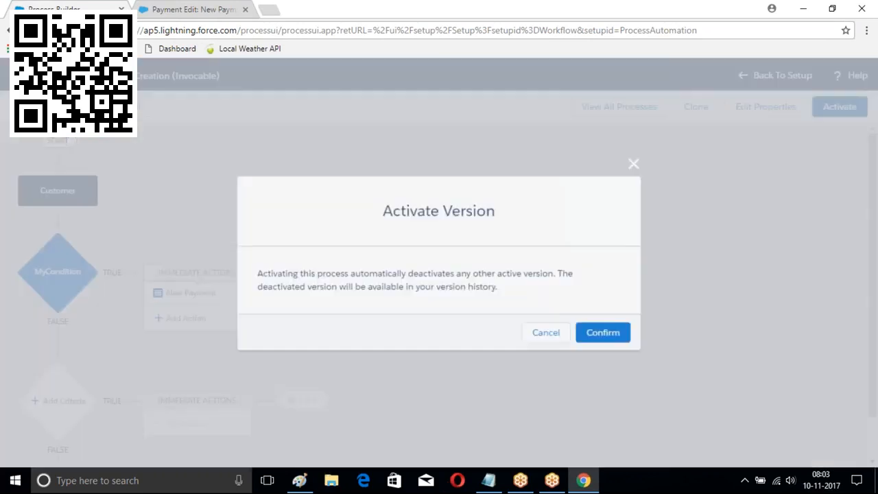
{"action": "left_click", "coordinate": [604, 334]}
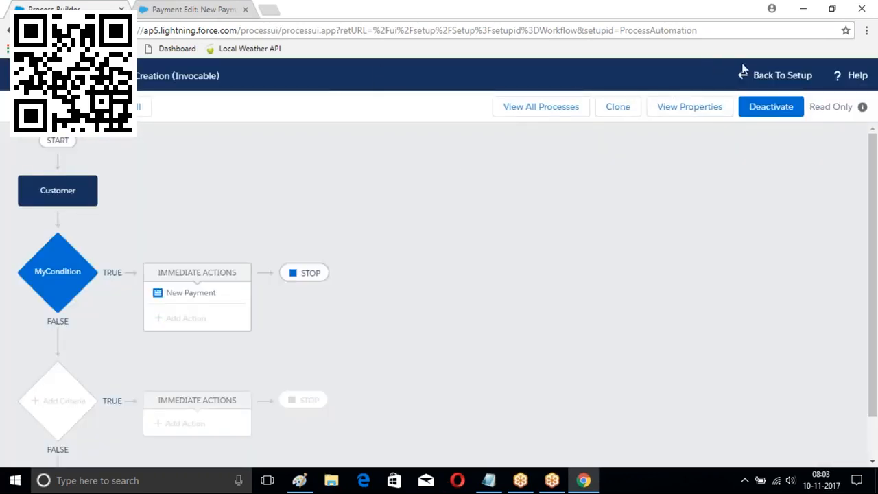
{"action": "left_click", "coordinate": [513, 110]}
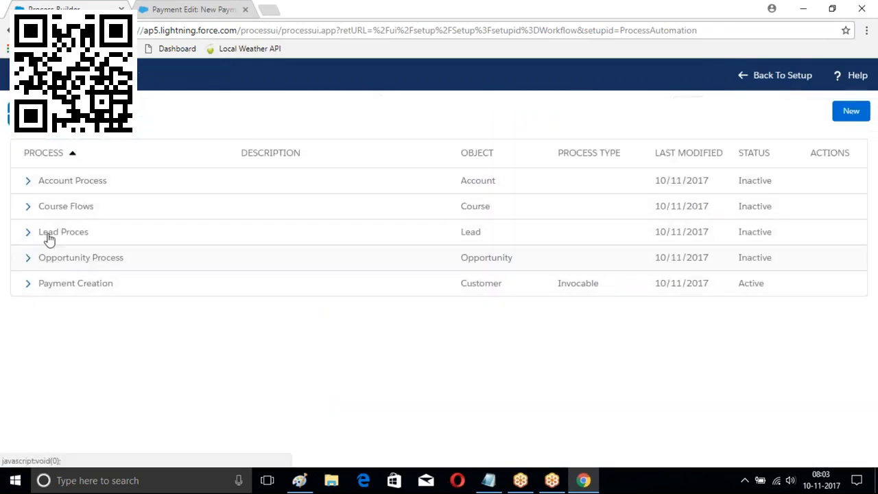
Create a process named 'Customer Automation' that starts when a record changes
{"action": "left_click", "coordinate": [851, 110]}
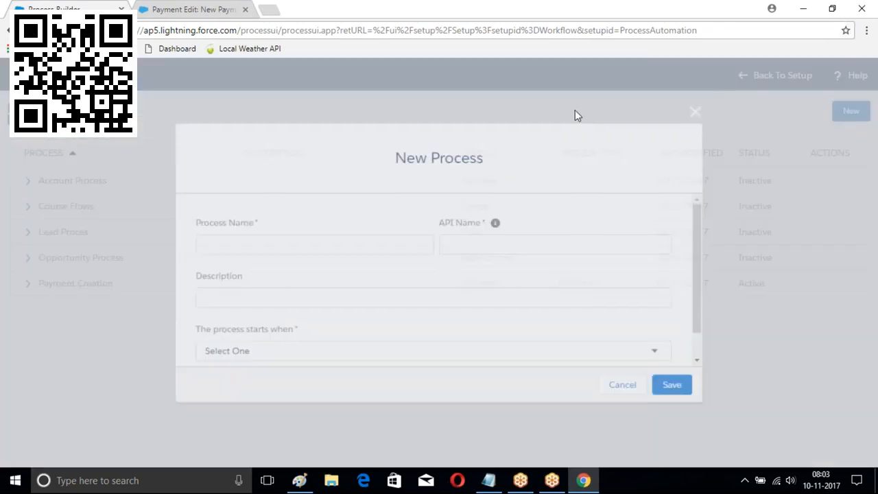
{"action": "type", "text": "Customer Automation"}
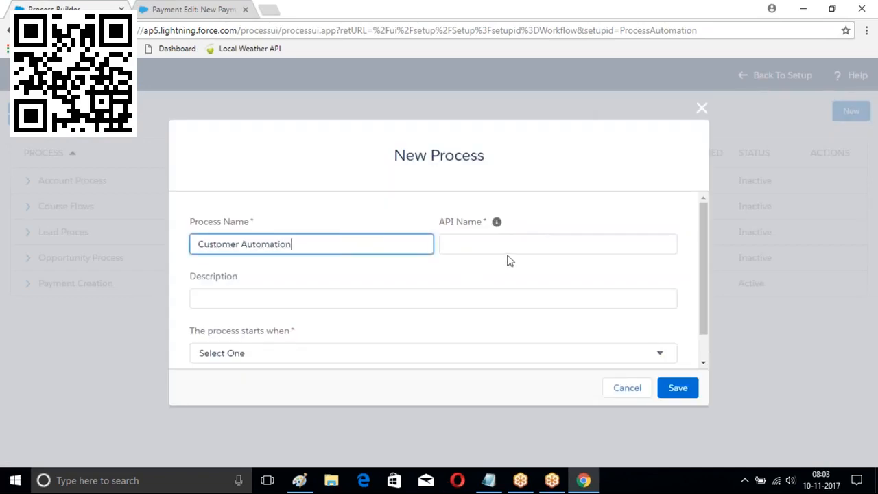
{"action": "key", "text": "Tab"}
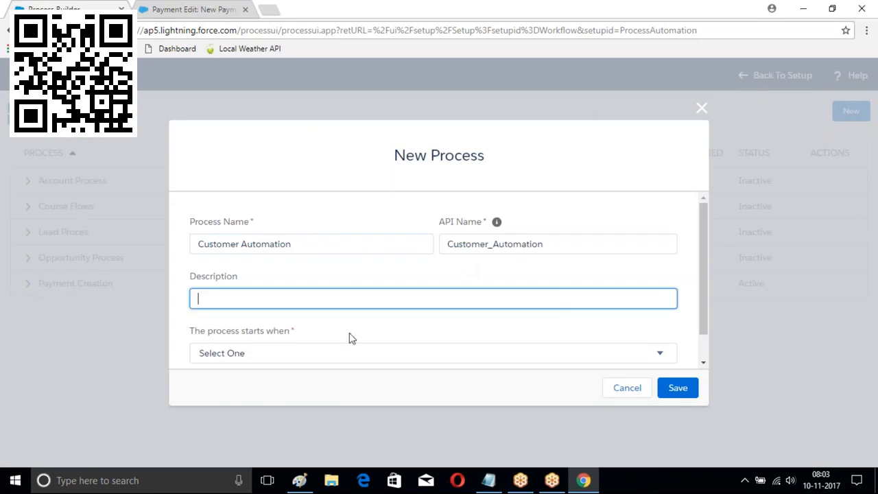
{"action": "left_click", "coordinate": [317, 352]}
{"action": "left_click", "coordinate": [266, 383]}
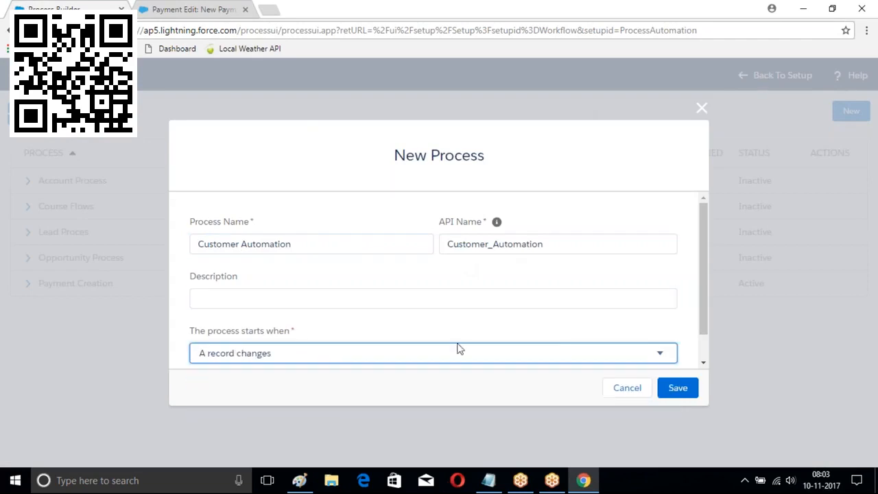
{"action": "left_click", "coordinate": [677, 388]}
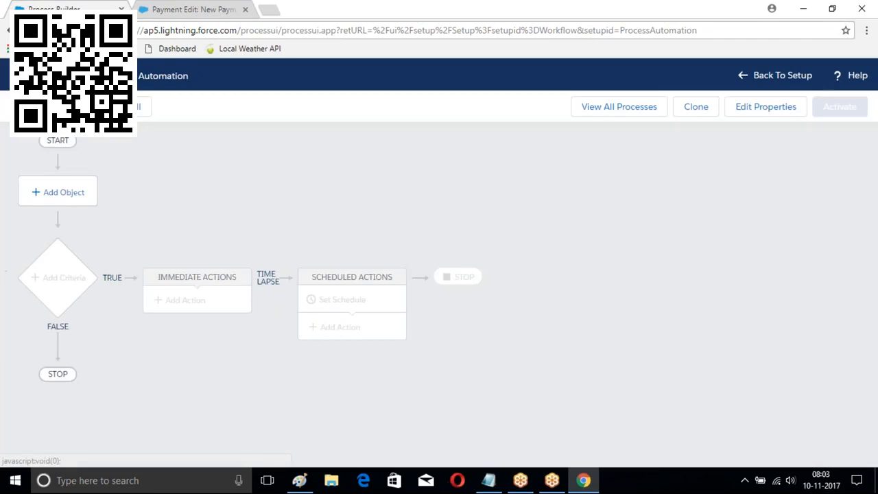
Make Customer the object that triggers the Customer Automation process
{"action": "left_click", "coordinate": [64, 192]}
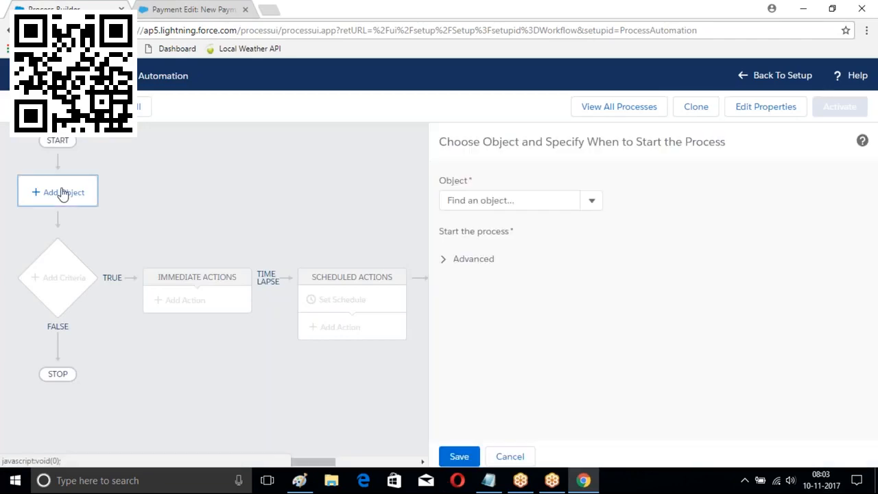
{"action": "left_click", "coordinate": [512, 200]}
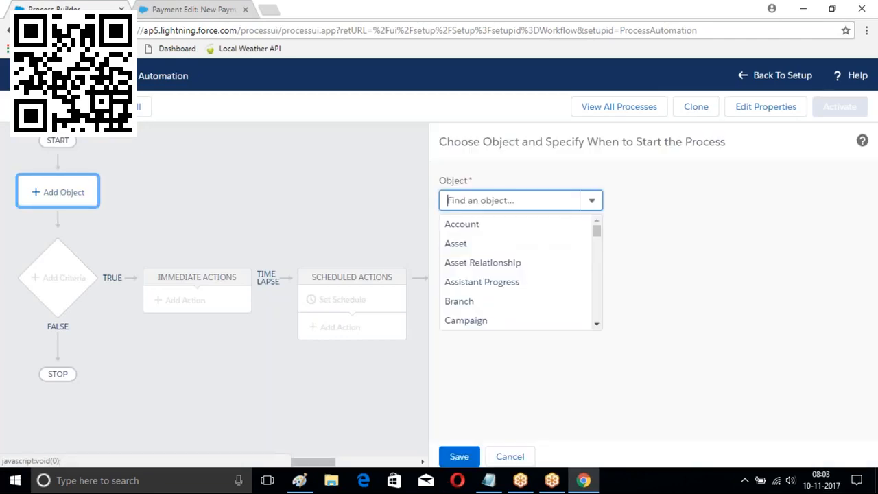
{"action": "type", "text": "Customer"}
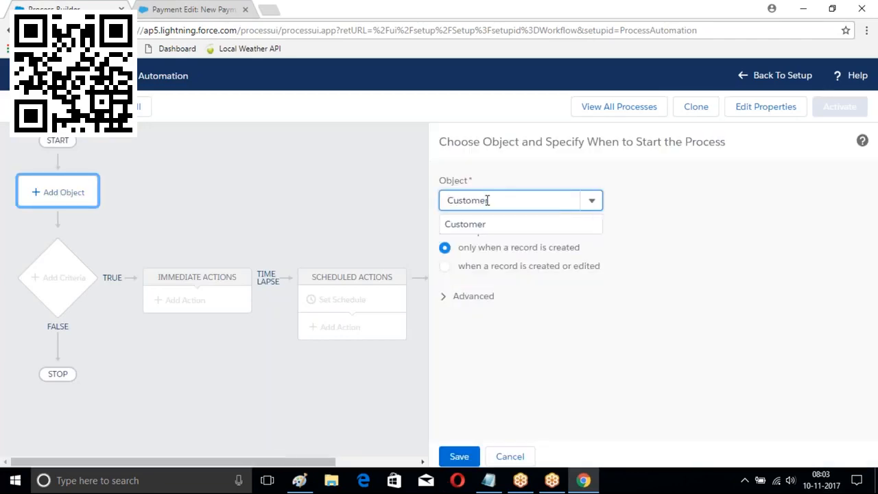
{"action": "left_click", "coordinate": [497, 223]}
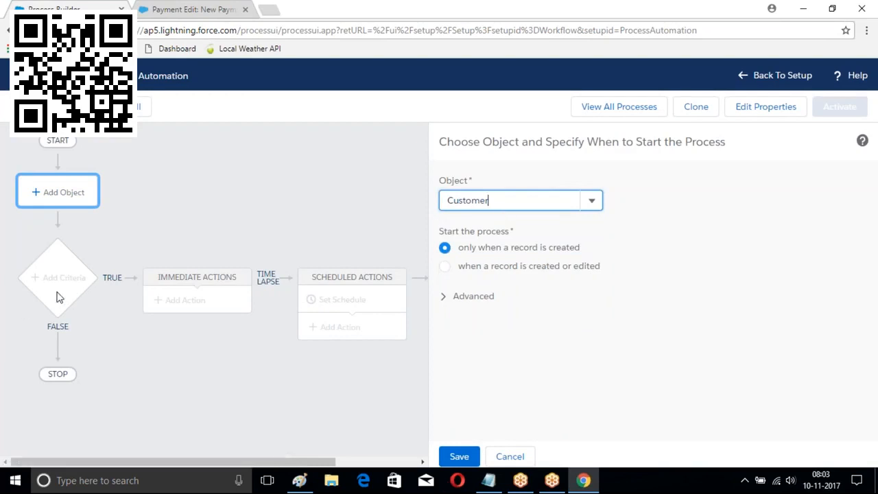
{"action": "left_click", "coordinate": [460, 455]}
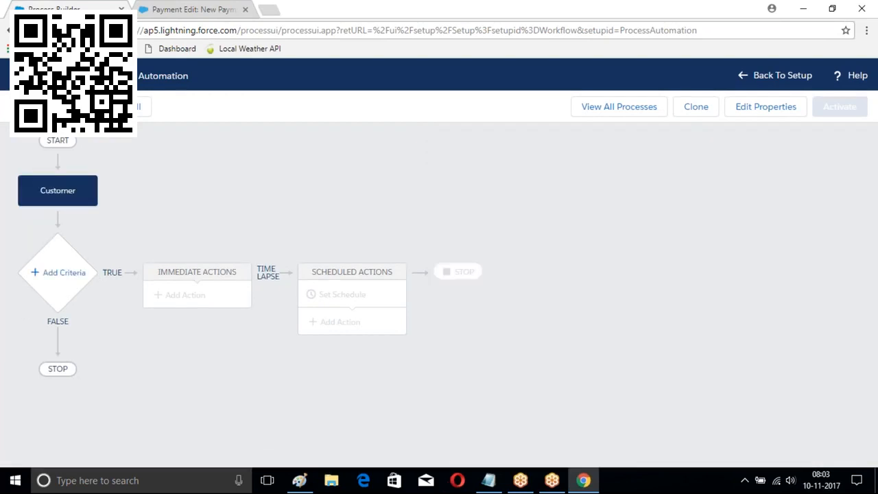
Add a Customer City criteria whose first condition requires City to equal Hyd
{"action": "left_click", "coordinate": [58, 272]}
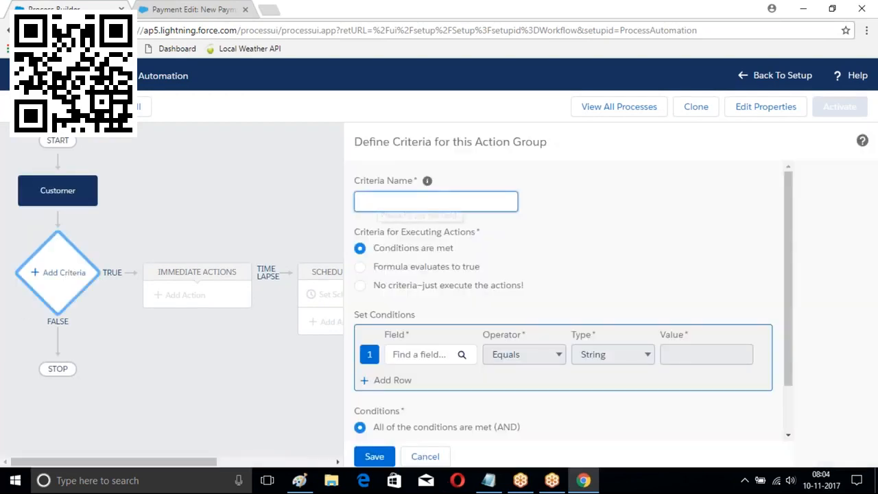
{"action": "type", "text": "Customer City"}
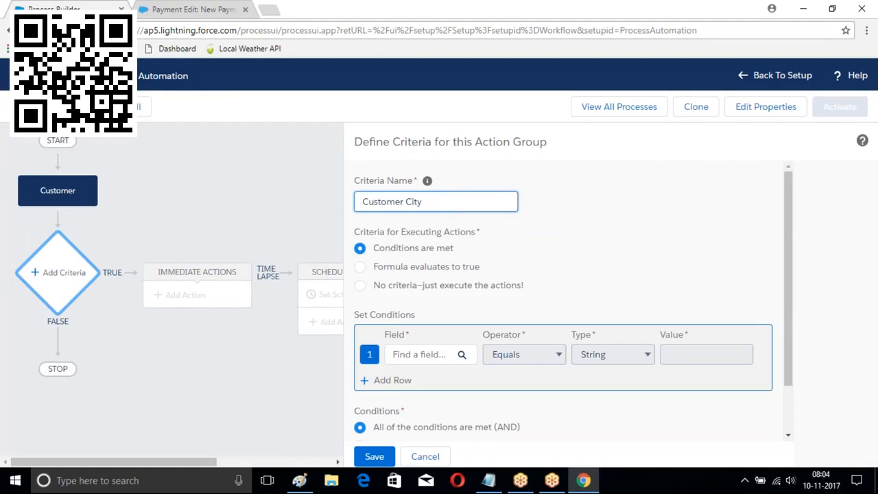
{"action": "left_click", "coordinate": [446, 354]}
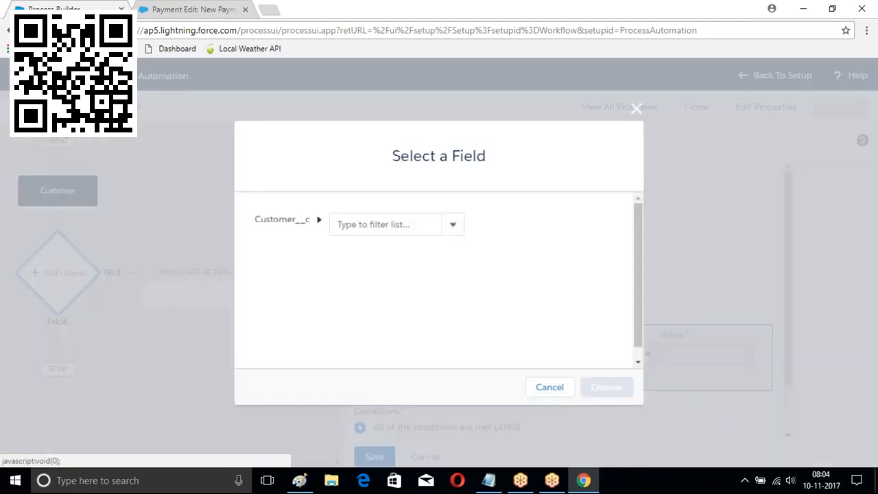
{"action": "type", "text": "City"}
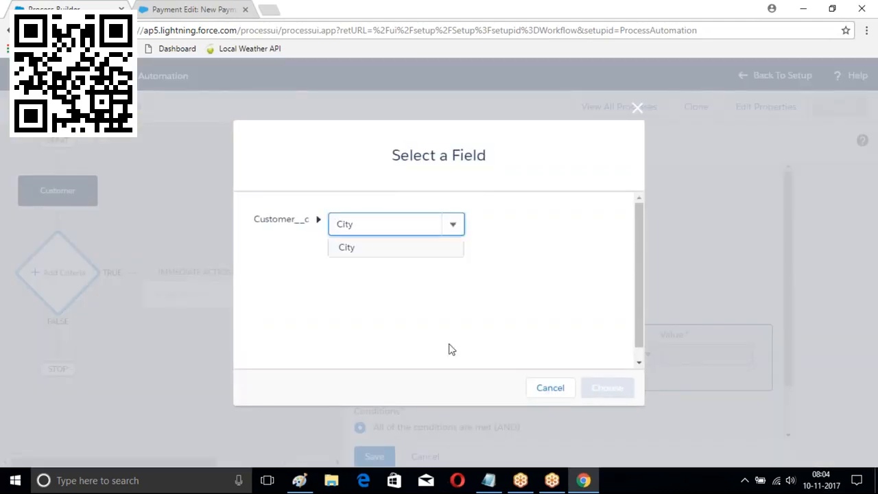
{"action": "left_click", "coordinate": [362, 248]}
{"action": "left_click", "coordinate": [607, 390]}
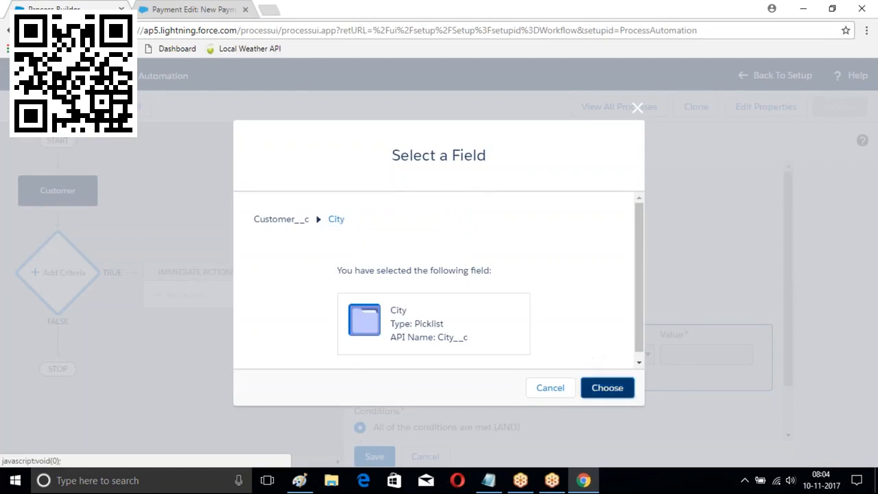
{"action": "left_click", "coordinate": [686, 357]}
{"action": "left_click", "coordinate": [680, 408]}
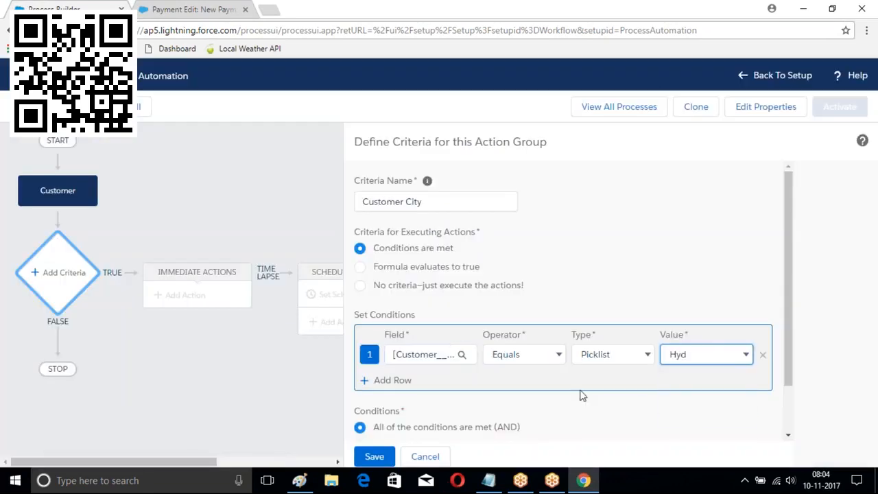
Add a second condition requiring Active to be True and save the criteria
{"action": "left_click", "coordinate": [392, 380]}
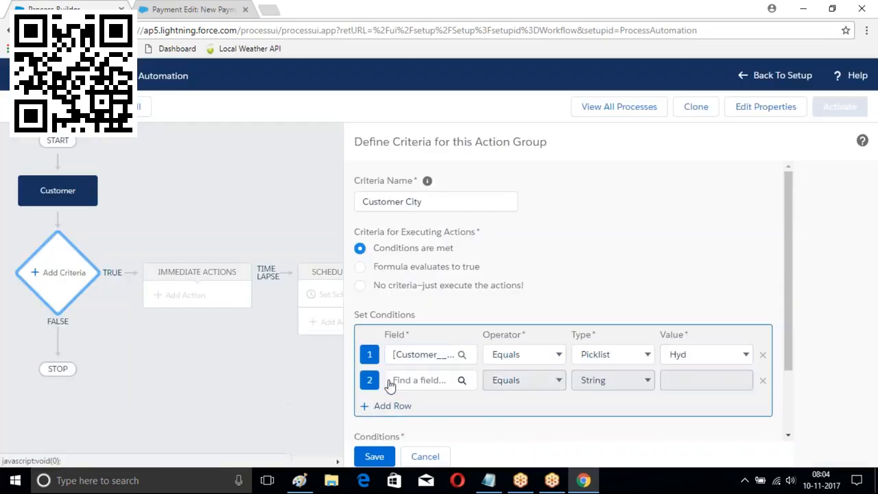
{"action": "left_click", "coordinate": [437, 388]}
{"action": "type", "text": "Ac"}
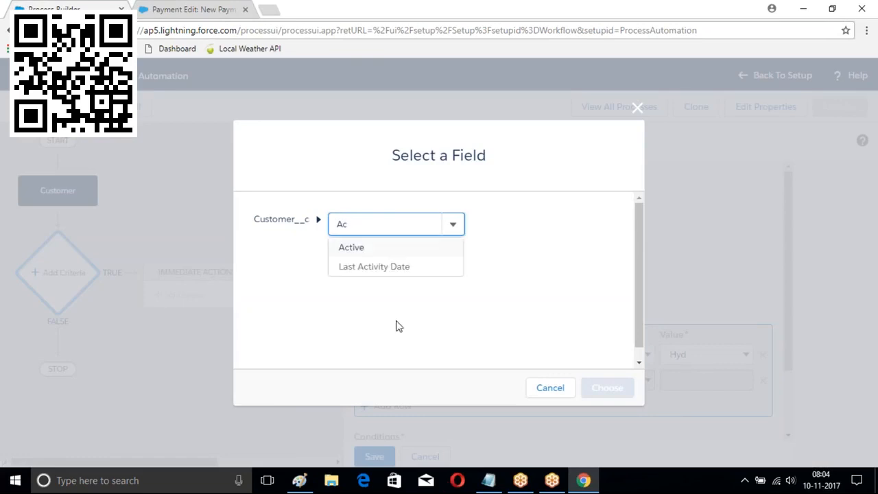
{"action": "left_click", "coordinate": [359, 249]}
{"action": "left_click", "coordinate": [607, 388]}
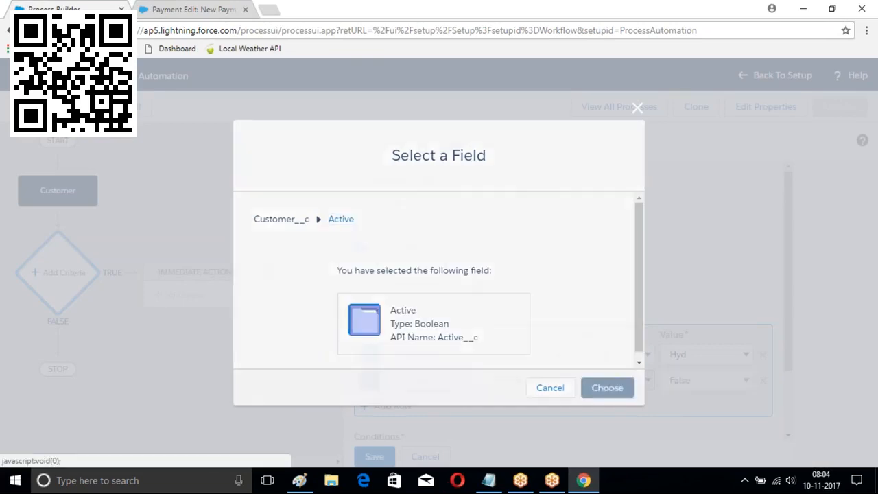
{"action": "left_click", "coordinate": [706, 380]}
{"action": "left_click", "coordinate": [676, 396]}
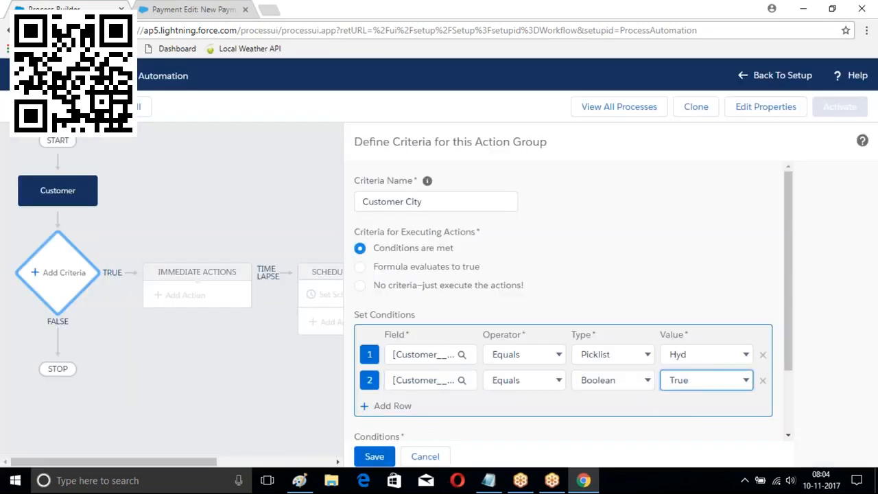
{"action": "left_click", "coordinate": [375, 456]}
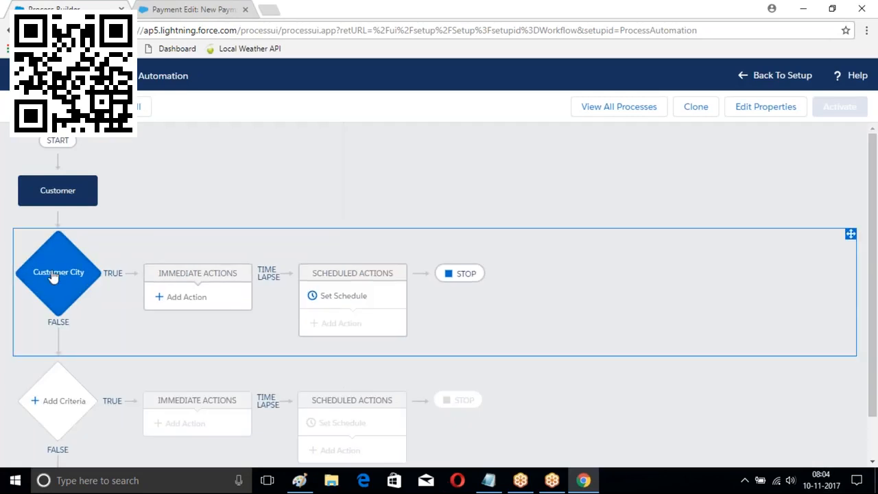
Add a 'Paymebtt' Processes action running Payment Creation with the triggering Customer record as SObject
{"action": "left_click", "coordinate": [184, 297]}
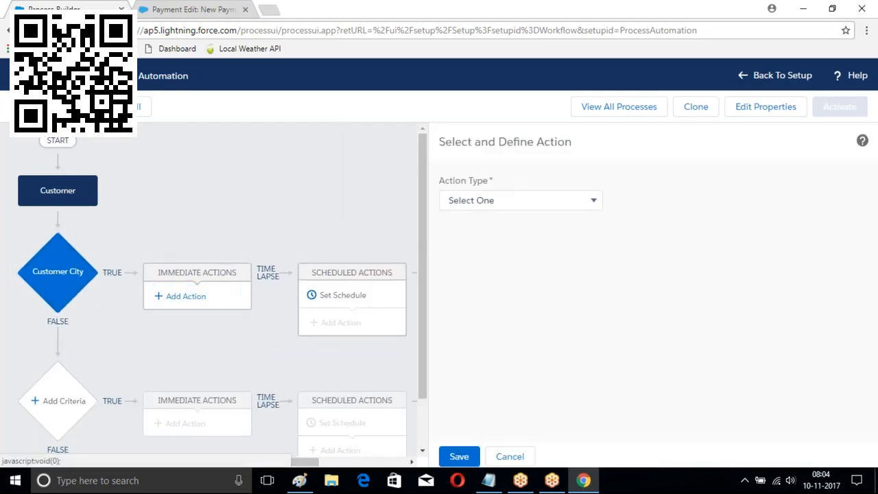
{"action": "left_click", "coordinate": [526, 203]}
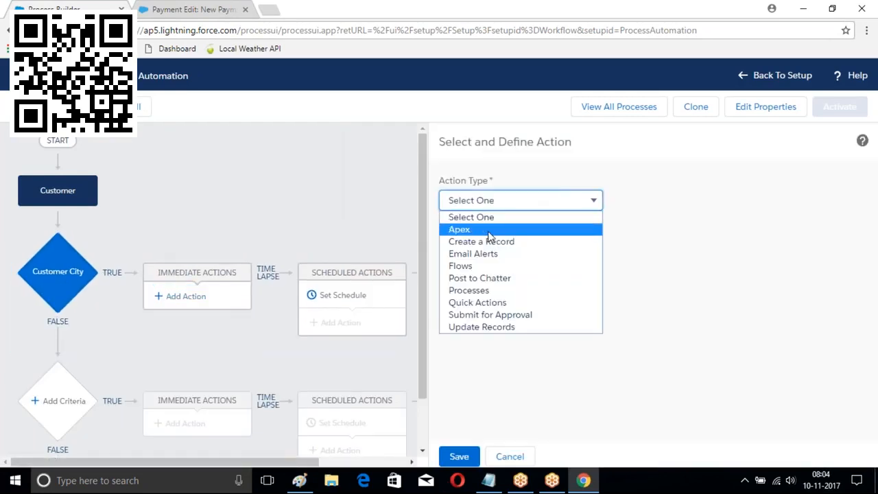
{"action": "left_click", "coordinate": [479, 291]}
{"action": "left_click", "coordinate": [466, 253]}
{"action": "type", "text": "Paymebt"}
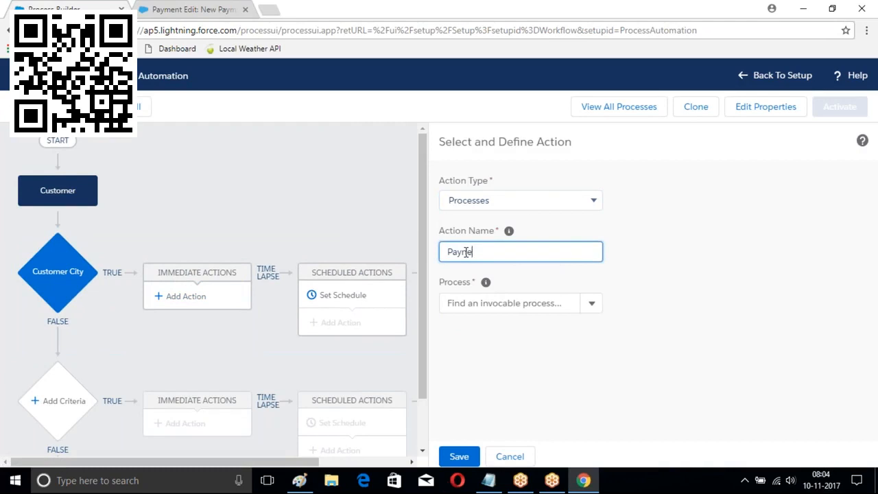
{"action": "type", "text": "t"}
{"action": "left_click", "coordinate": [591, 303]}
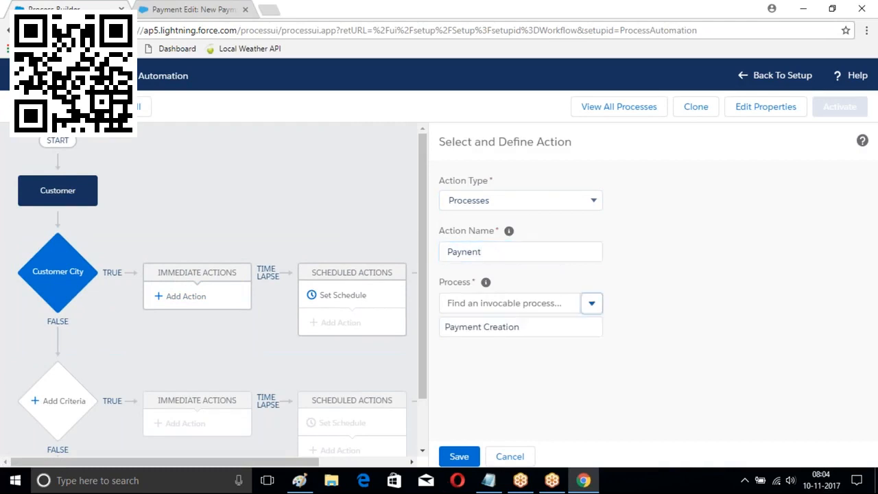
{"action": "left_click", "coordinate": [487, 330]}
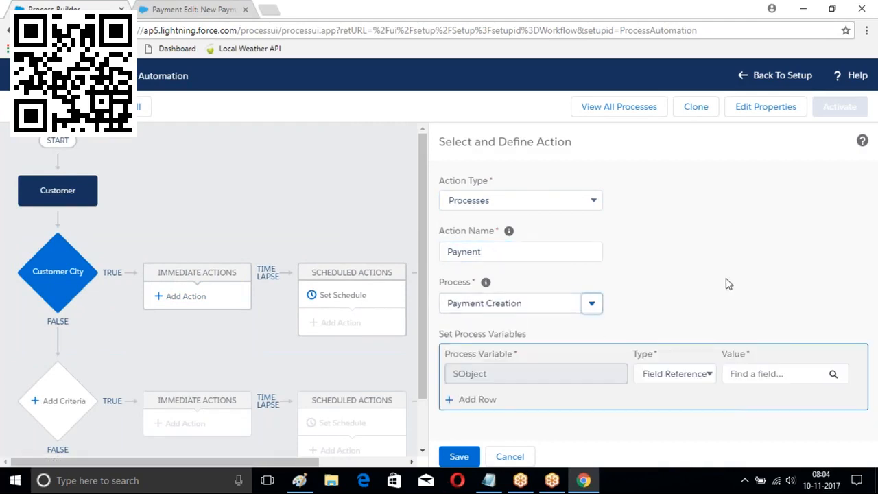
{"action": "left_click", "coordinate": [834, 375]}
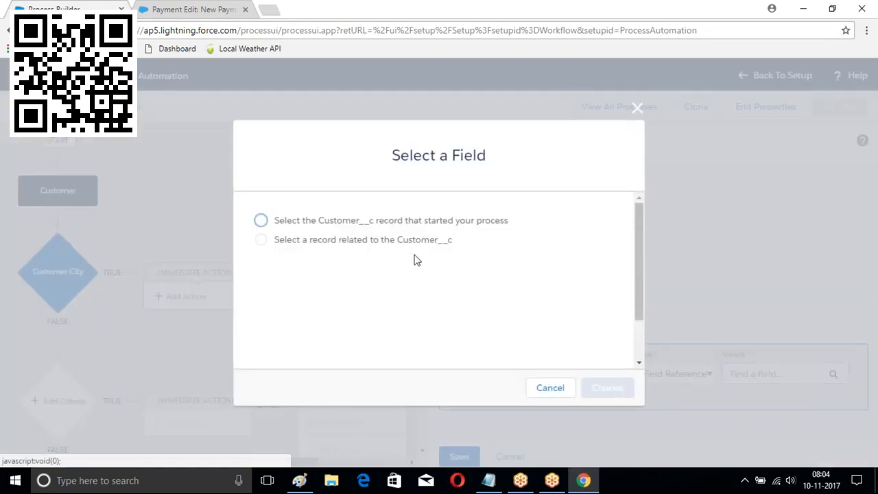
{"action": "left_click", "coordinate": [261, 221]}
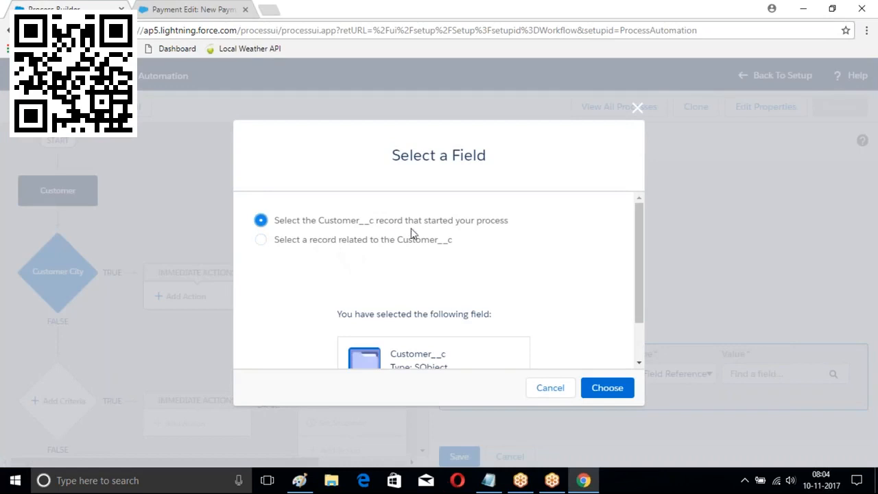
{"action": "left_click", "coordinate": [621, 390]}
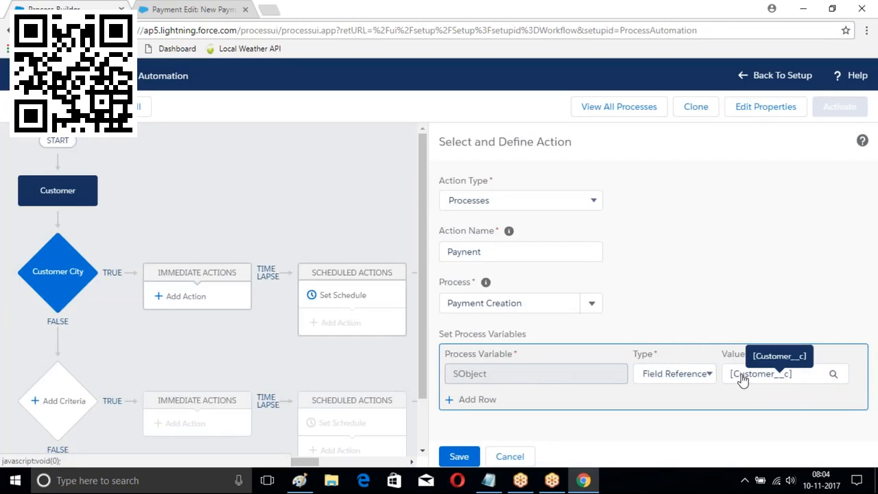
Save the action and activate the process version
{"action": "left_click", "coordinate": [459, 456]}
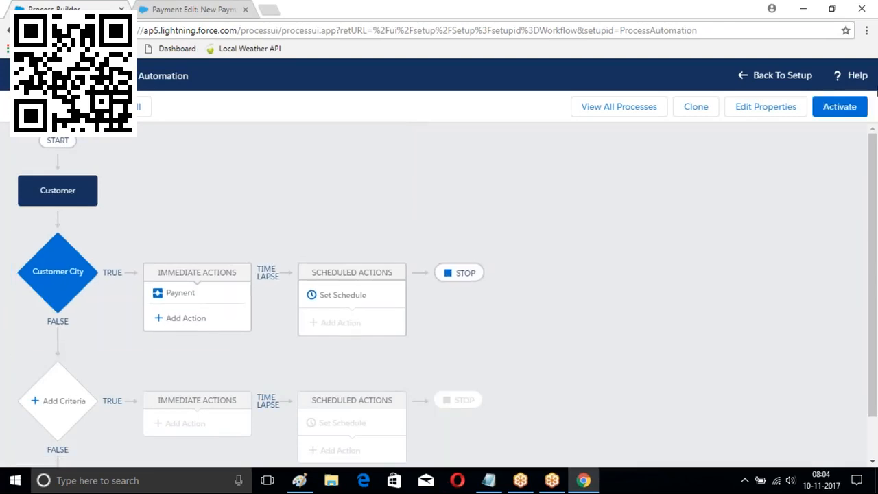
{"action": "left_click", "coordinate": [843, 107]}
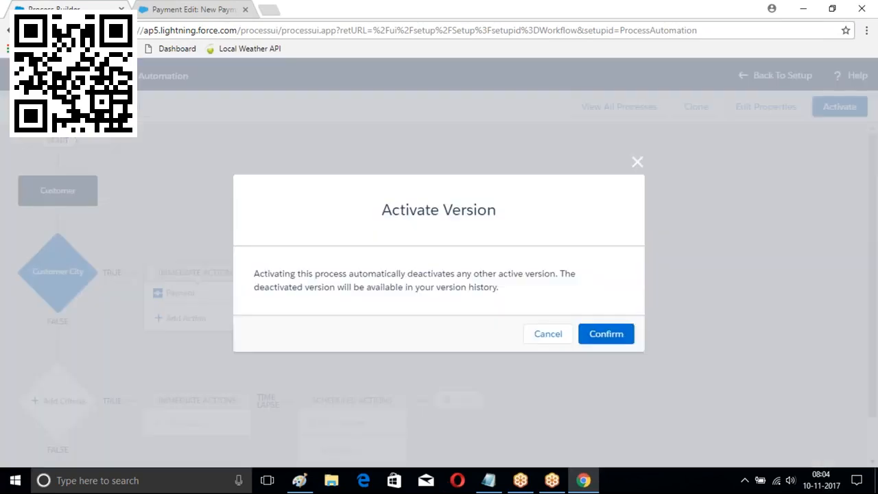
{"action": "left_click", "coordinate": [606, 333]}
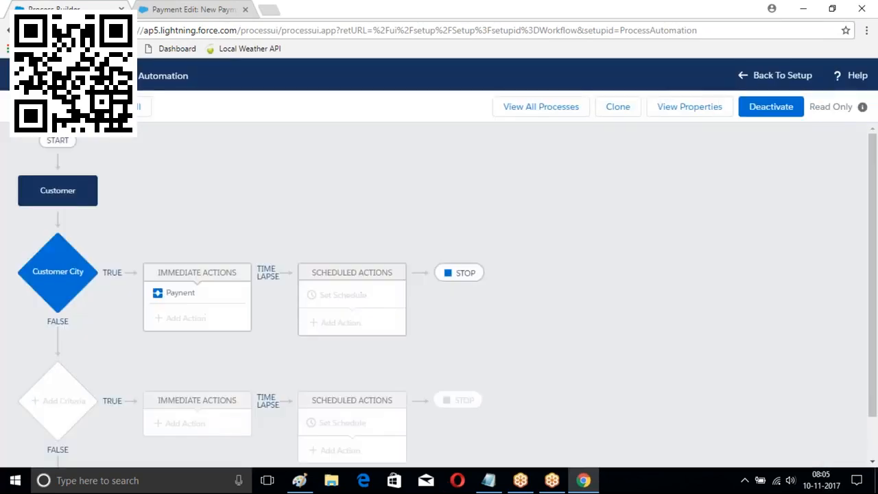
{"action": "left_click", "coordinate": [188, 8]}
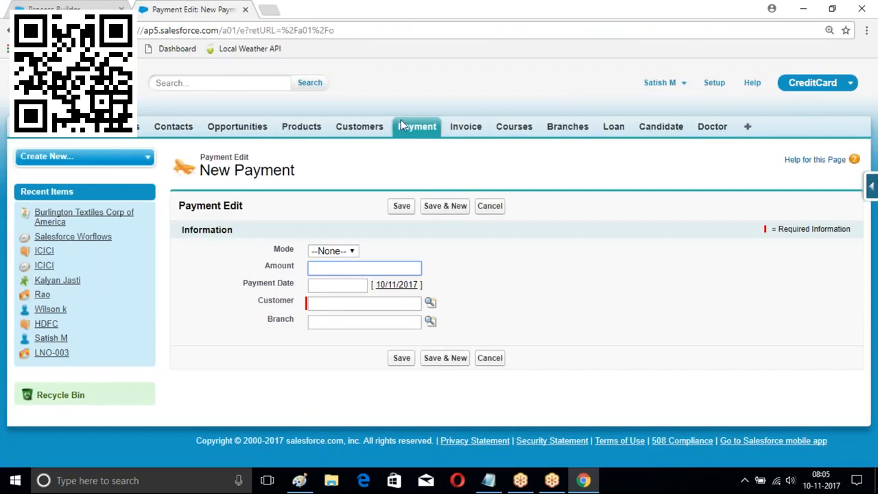
Start a new customer record and enter the customer's last and first name
{"action": "left_click", "coordinate": [357, 126]}
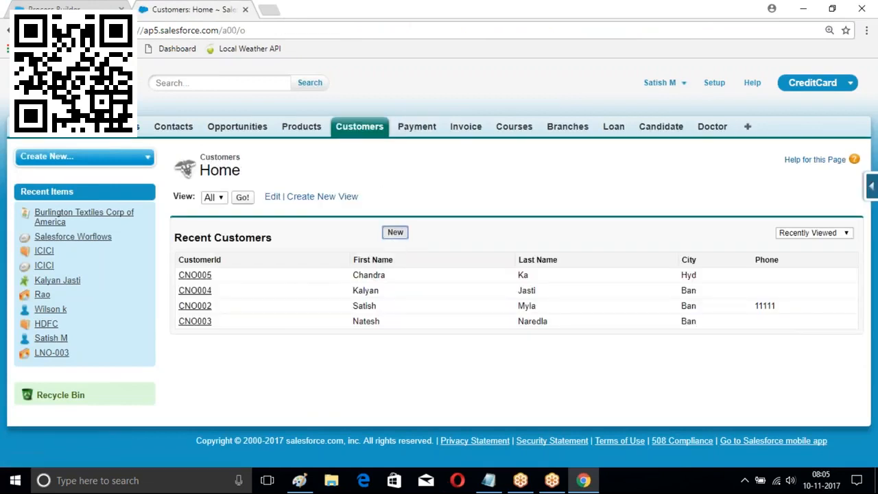
{"action": "left_click", "coordinate": [395, 232]}
{"action": "scroll", "coordinate": [323, 192], "scroll_direction": "down", "scroll_amount": 1}
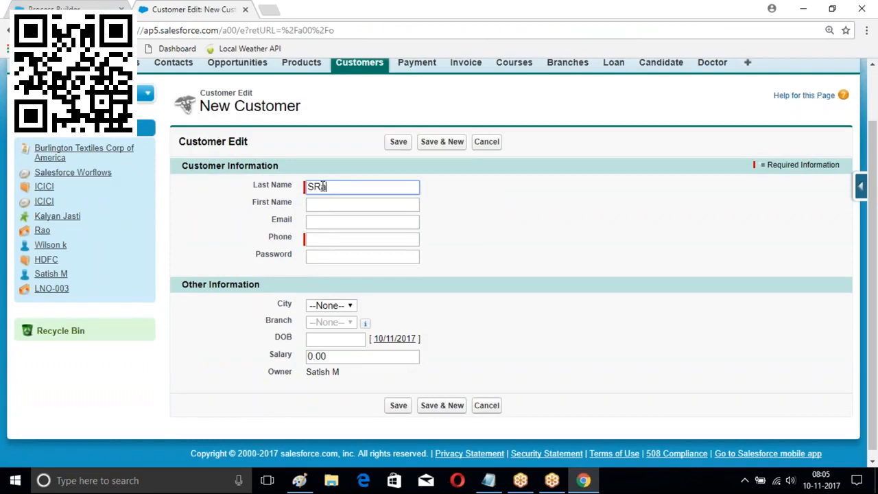
{"action": "type", "text": "SR"}
{"action": "key", "text": "Tab"}
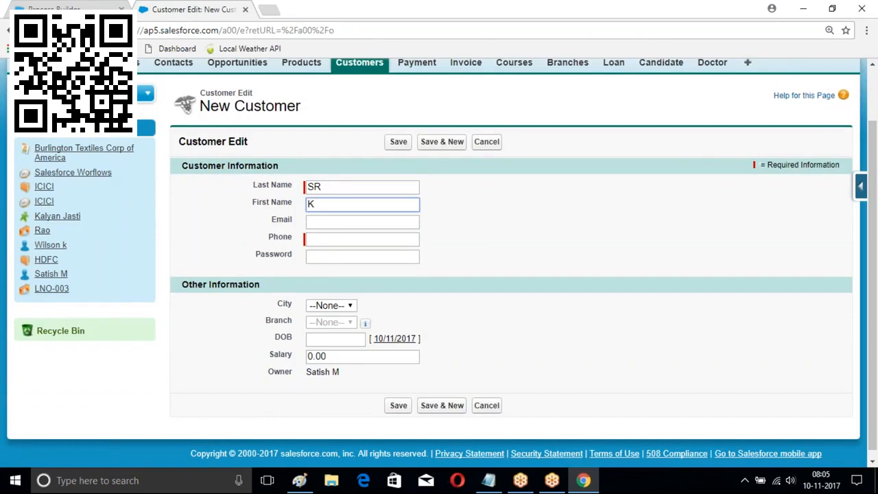
{"action": "type", "text": "Koteshwara"}
{"action": "key", "text": "BackSpace"}
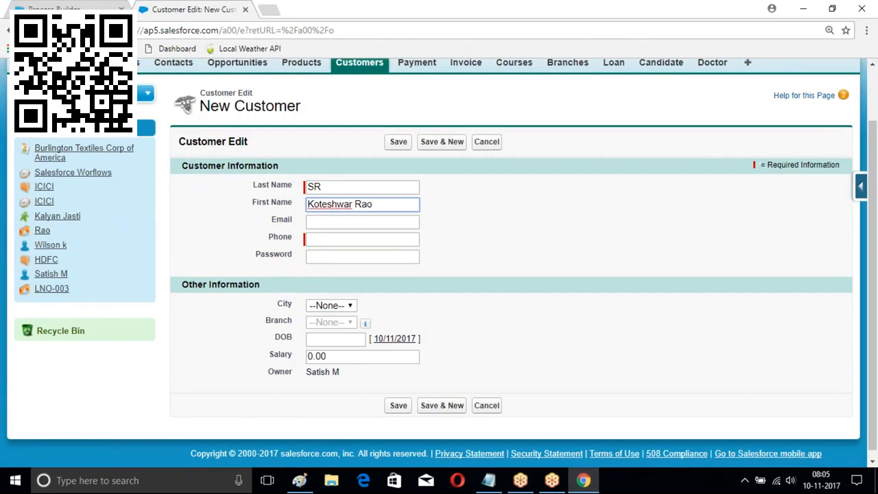
Fill in the customer's phone and password, and set City to Hyd
{"action": "left_click", "coordinate": [332, 237]}
{"action": "type", "text": "22222"}
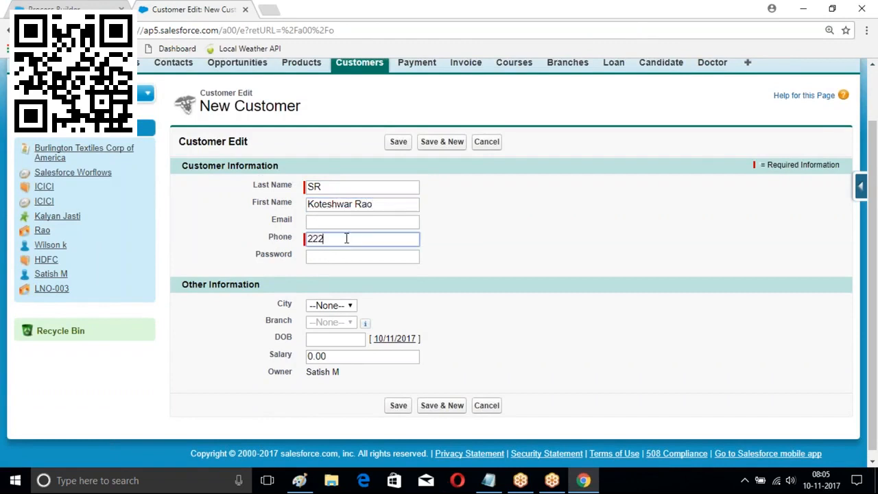
{"action": "left_click", "coordinate": [351, 256]}
{"action": "left_click", "coordinate": [330, 306]}
{"action": "left_click", "coordinate": [334, 328]}
{"action": "left_click", "coordinate": [336, 309]}
{"action": "left_click", "coordinate": [324, 353]}
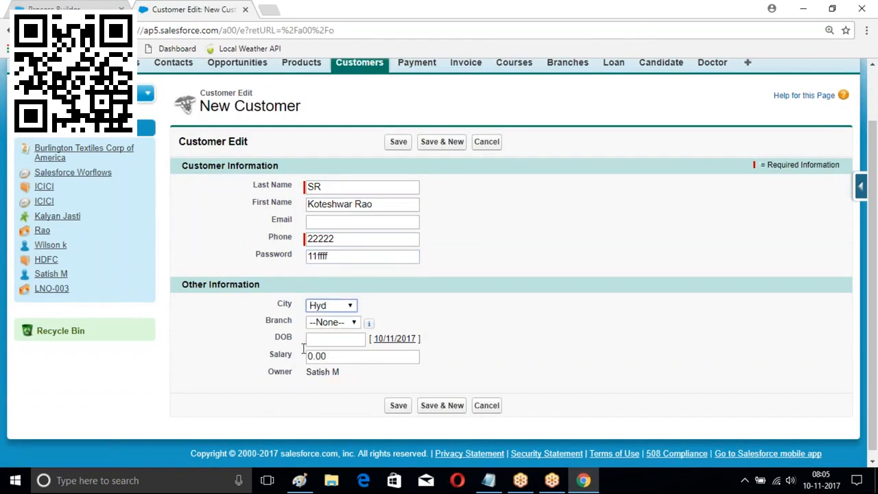
{"action": "scroll", "coordinate": [386, 223], "scroll_direction": "down", "scroll_amount": 1}
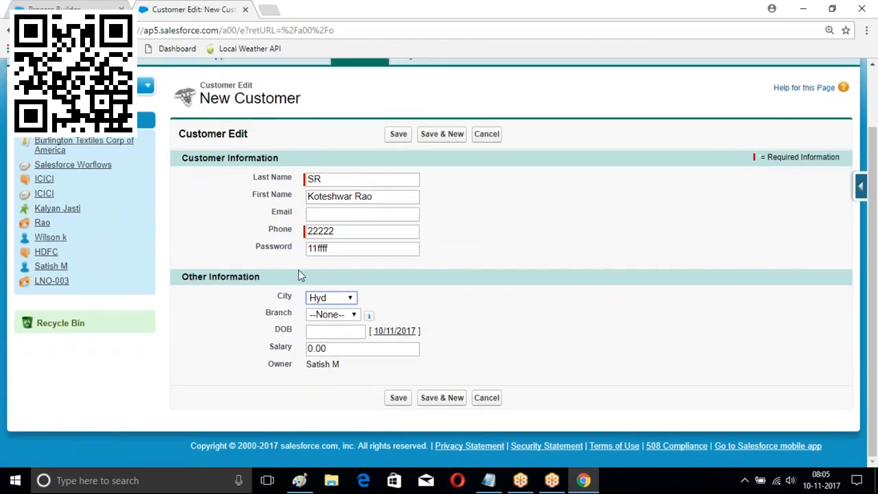
{"action": "mouse_move", "coordinate": [863, 187]}
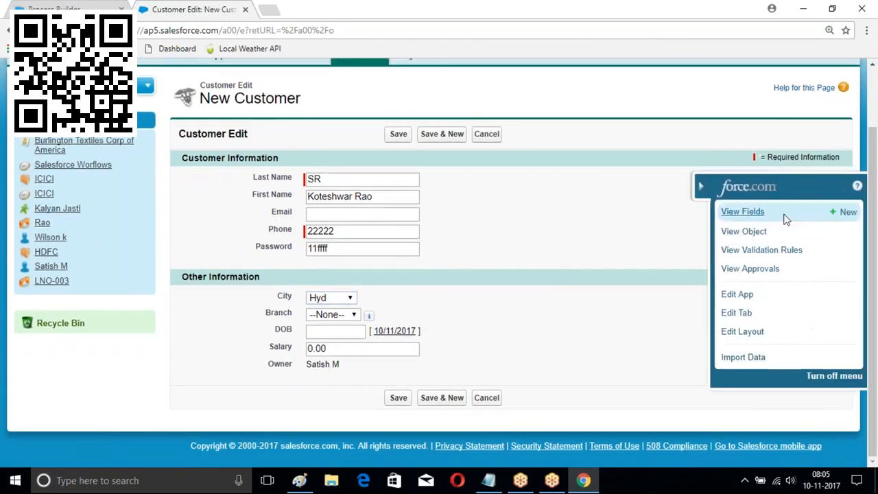
Review the Customer object's custom fields list
{"action": "left_click", "coordinate": [746, 215]}
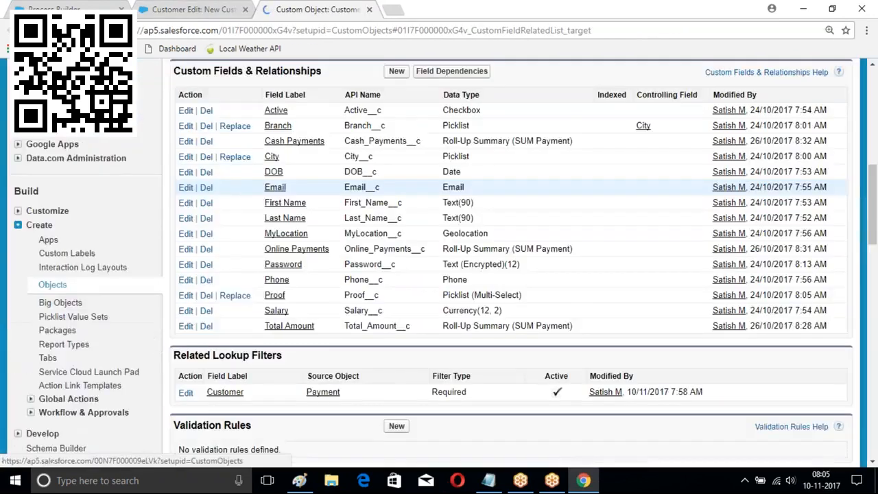
{"action": "scroll", "coordinate": [512, 275], "scroll_direction": "down", "scroll_amount": 6}
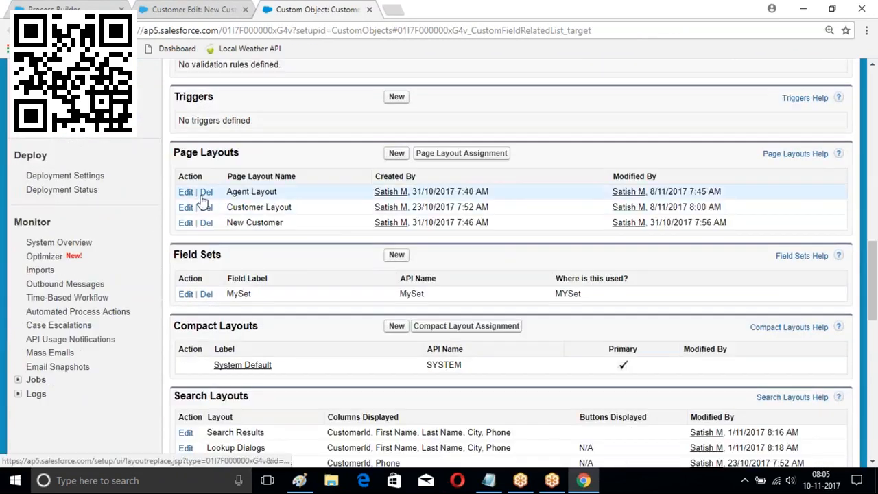
{"action": "scroll", "coordinate": [202, 201], "scroll_direction": "up", "scroll_amount": 15}
{"action": "scroll", "coordinate": [137, 133], "scroll_direction": "up", "scroll_amount": 1}
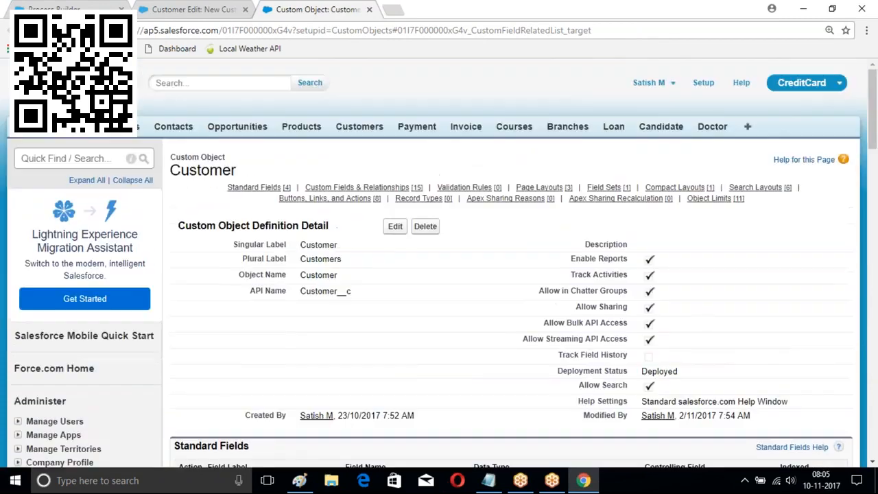
Open an existing customer's record and its page layout for editing
{"action": "left_click", "coordinate": [360, 127]}
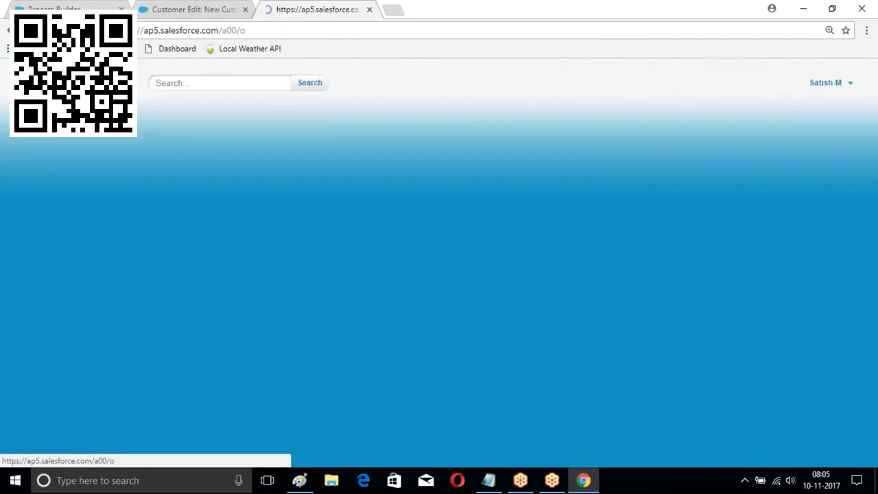
{"action": "left_click", "coordinate": [199, 276]}
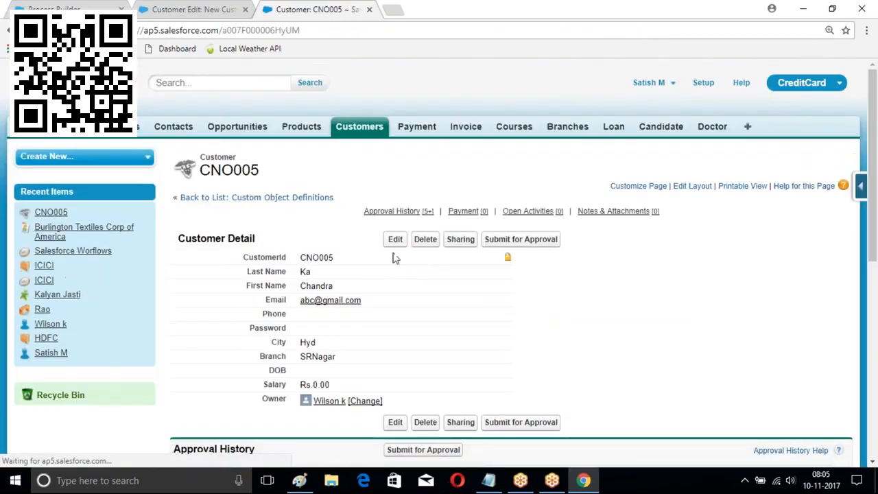
{"action": "left_click", "coordinate": [692, 186]}
Place the Active field below Password in Customer Information and save the layout
{"action": "scroll", "coordinate": [306, 271], "scroll_direction": "down", "scroll_amount": 4}
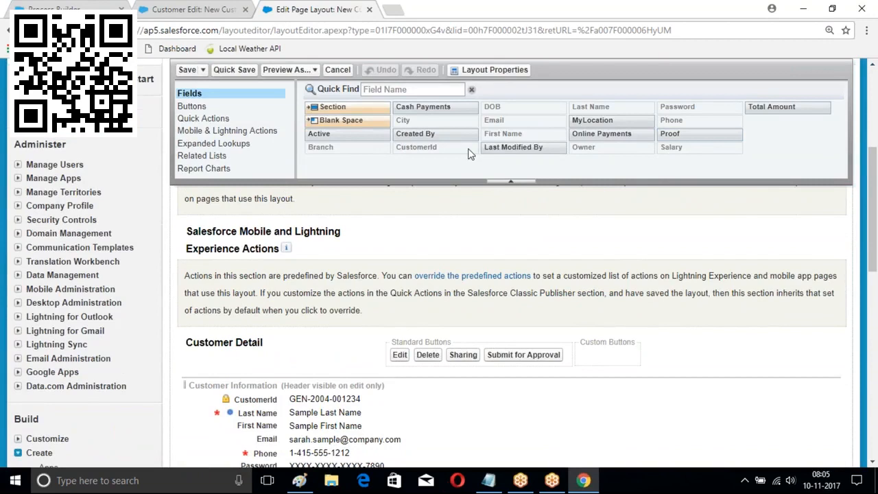
{"action": "left_click_drag", "start_coordinate": [320, 134], "coordinate": [313, 439]}
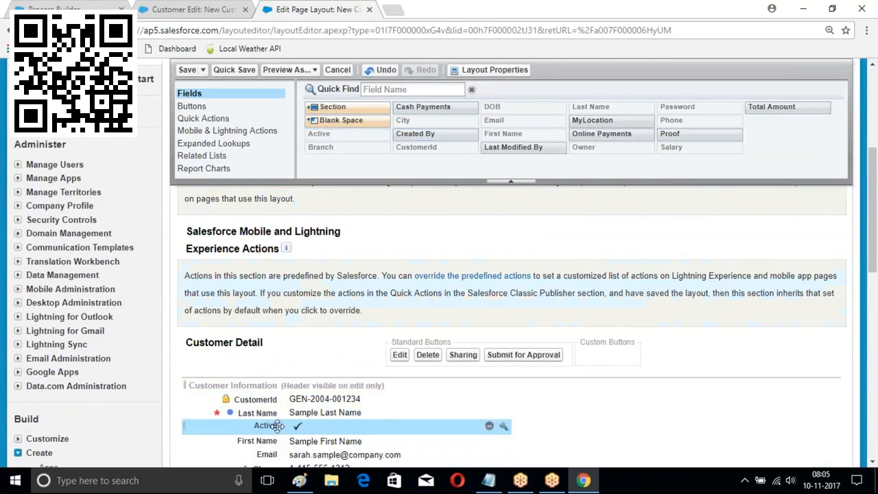
{"action": "scroll", "coordinate": [274, 412], "scroll_direction": "down", "scroll_amount": 2}
{"action": "left_click_drag", "start_coordinate": [255, 324], "coordinate": [353, 395]}
{"action": "left_click", "coordinate": [183, 69]}
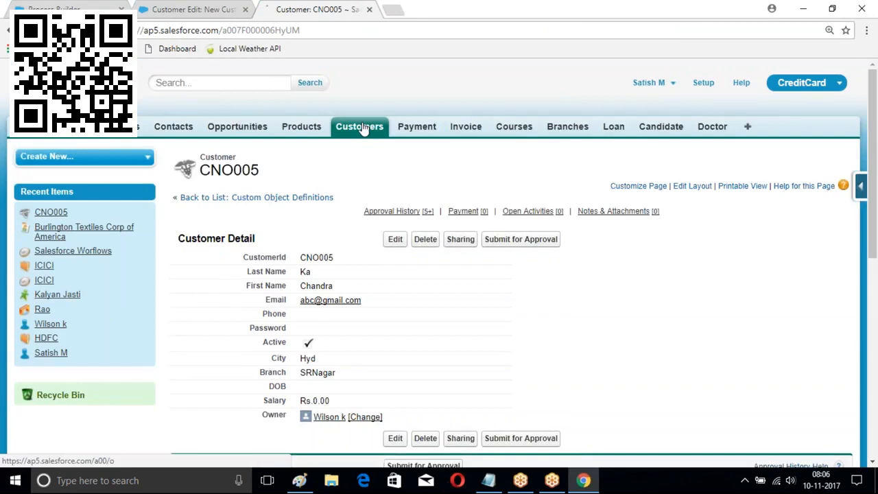
{"action": "left_click", "coordinate": [360, 125]}
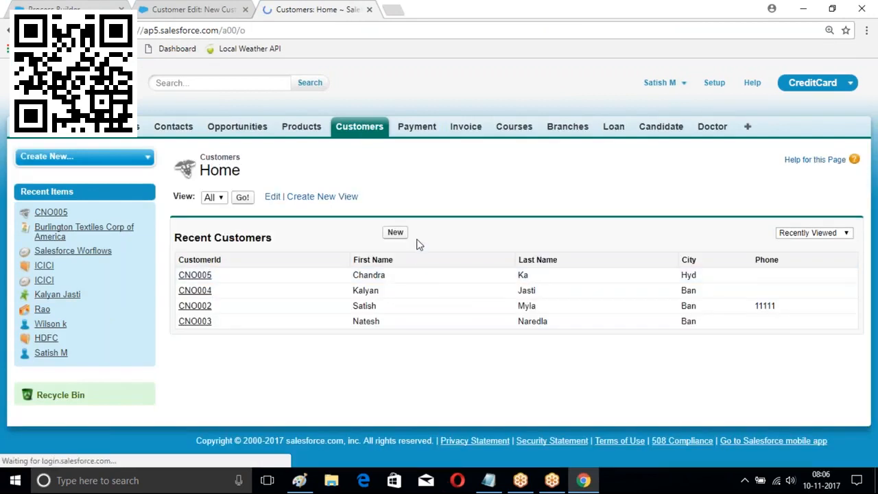
Save another active customer in Hyd with last name, first name and phone filled in
{"action": "left_click", "coordinate": [394, 232]}
{"action": "scroll", "coordinate": [336, 205], "scroll_direction": "down", "scroll_amount": 1}
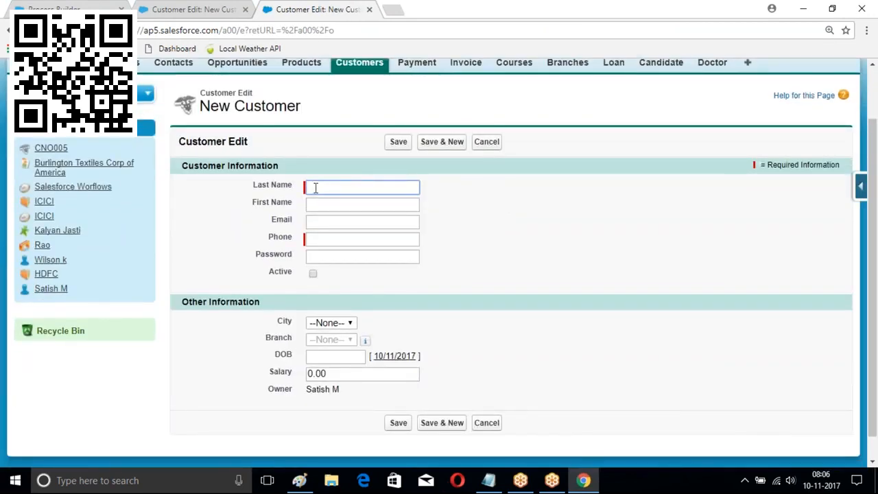
{"action": "type", "text": "KL"}
{"action": "left_click", "coordinate": [320, 203]}
{"action": "type", "text": "Rao"}
{"action": "left_click", "coordinate": [328, 238]}
{"action": "type", "text": "1111"}
{"action": "left_click", "coordinate": [312, 276]}
{"action": "scroll", "coordinate": [323, 288], "scroll_direction": "down", "scroll_amount": 1}
{"action": "left_click", "coordinate": [334, 298]}
{"action": "left_click", "coordinate": [319, 347]}
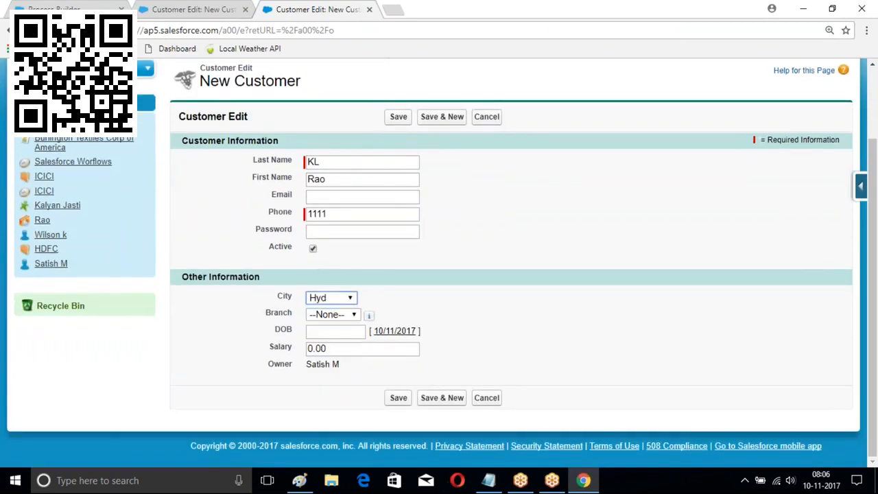
{"action": "left_click", "coordinate": [399, 399]}
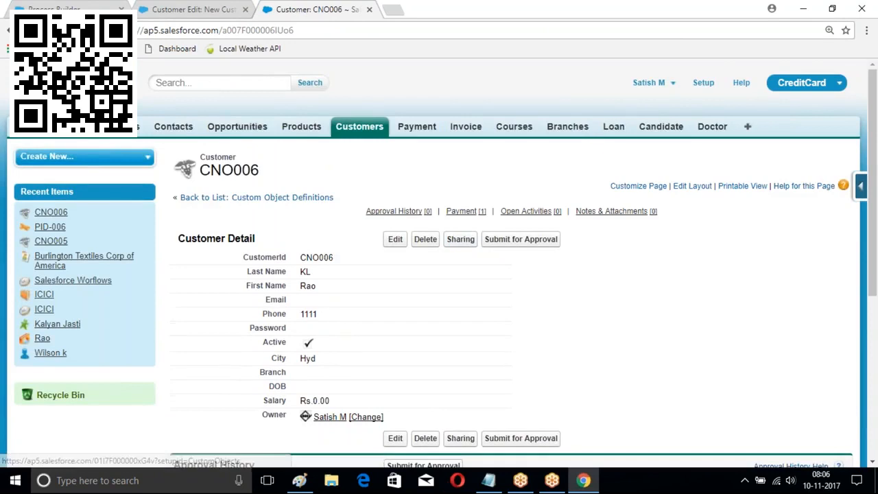
View the auto-created Cash payment of Rs.10,000, then return to the customer form
{"action": "scroll", "coordinate": [328, 254], "scroll_direction": "down", "scroll_amount": 3}
{"action": "scroll", "coordinate": [329, 265], "scroll_direction": "down", "scroll_amount": 1}
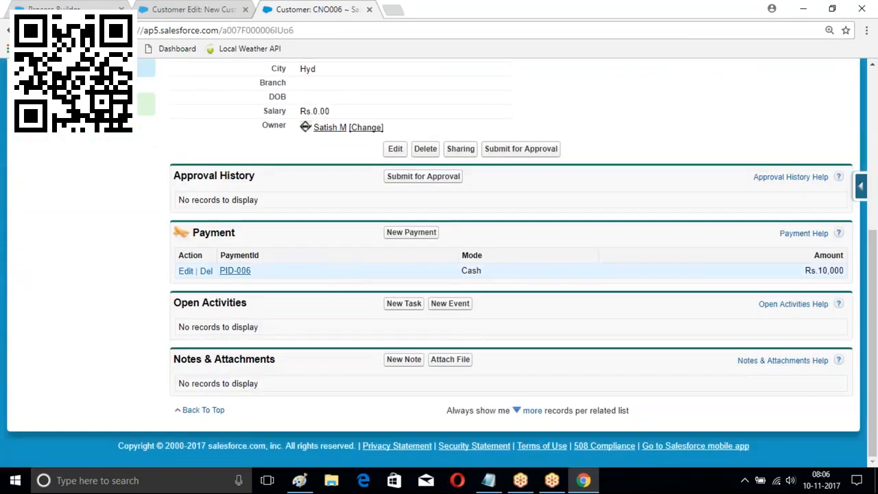
{"action": "left_click", "coordinate": [236, 272]}
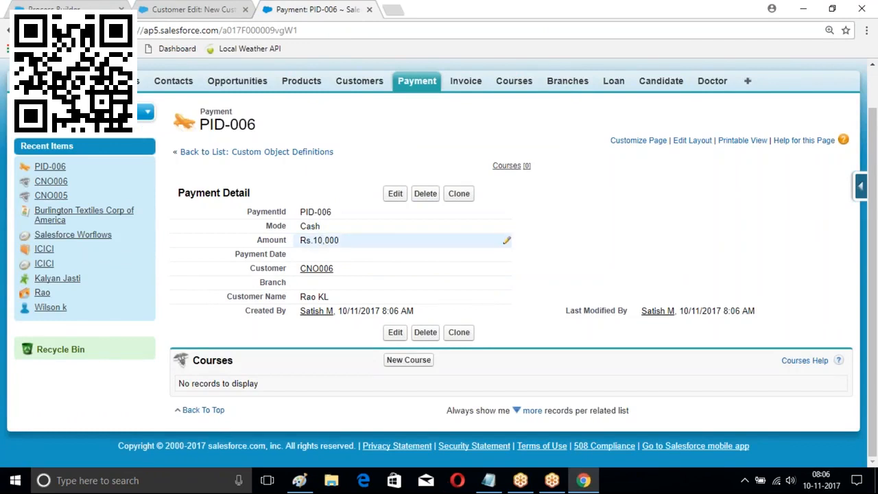
{"action": "left_click", "coordinate": [193, 9]}
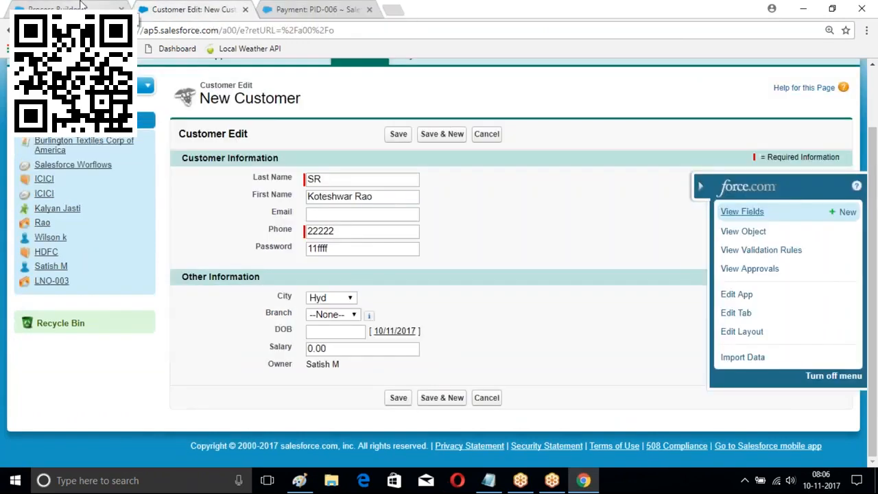
Deactivate the customer payment process and go back to the process list
{"action": "left_click", "coordinate": [83, 7]}
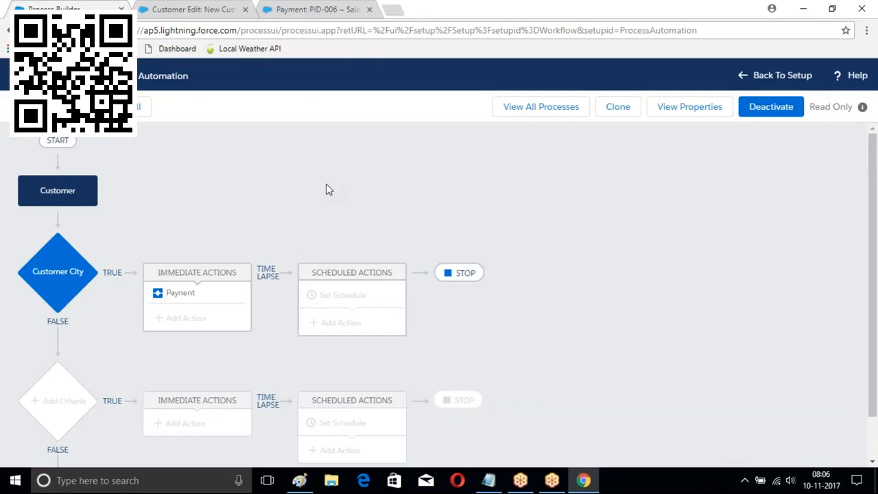
{"action": "left_click", "coordinate": [765, 108]}
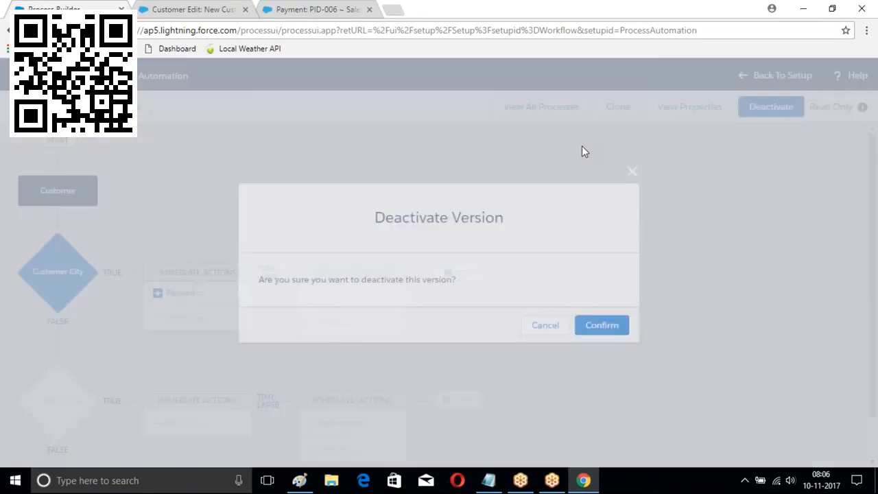
{"action": "left_click", "coordinate": [602, 325]}
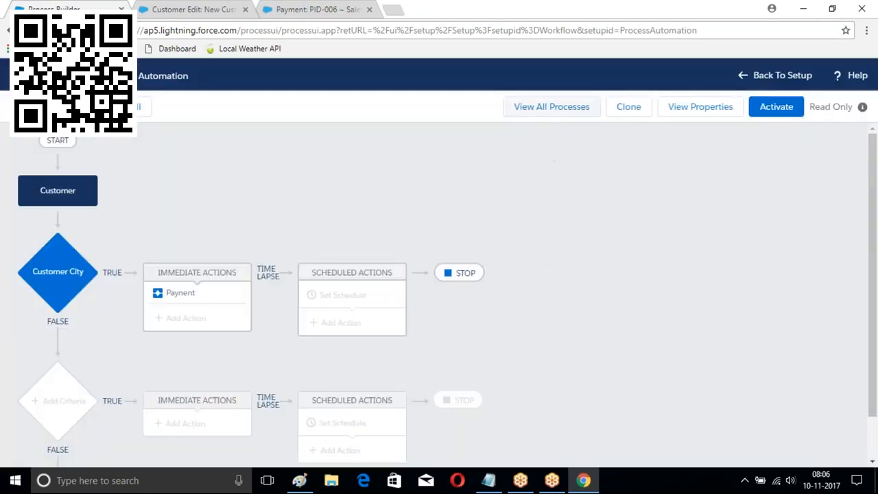
{"action": "left_click", "coordinate": [554, 114]}
Create a new process named 'Branch Proces' that runs when invoked by another process
{"action": "left_click", "coordinate": [852, 112]}
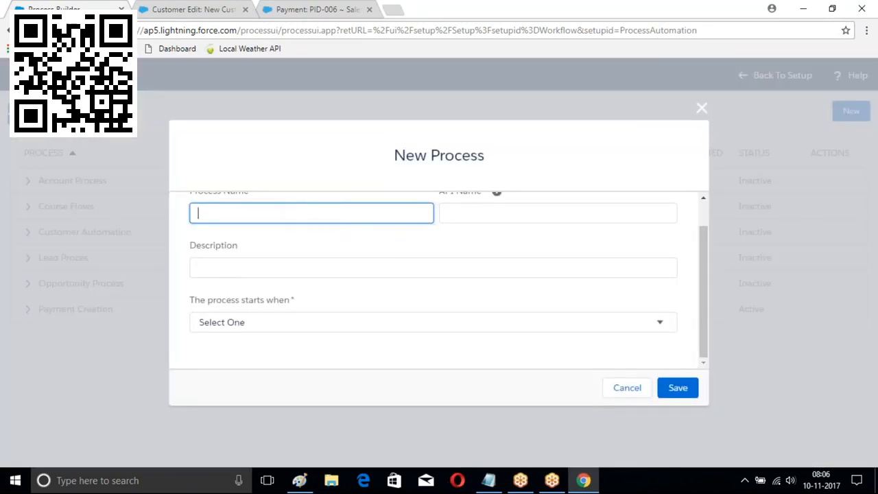
{"action": "type", "text": "Branch Proces"}
{"action": "left_click", "coordinate": [500, 222]}
{"action": "left_click", "coordinate": [510, 331]}
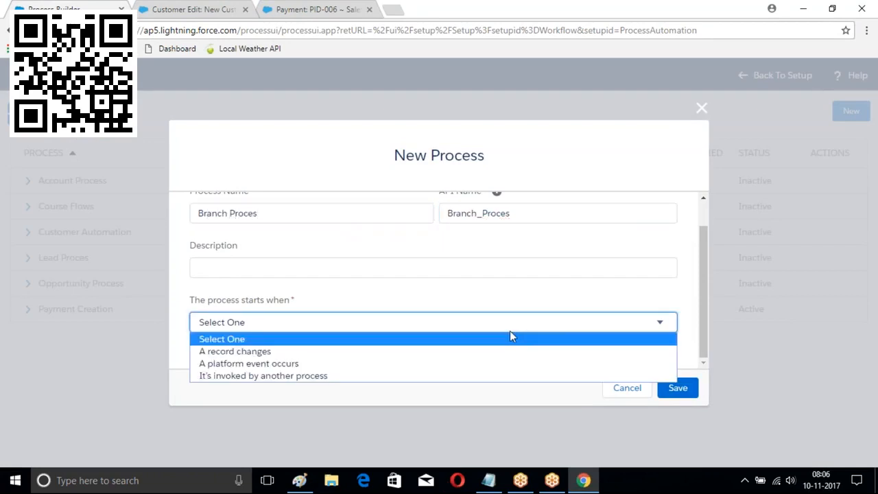
{"action": "left_click", "coordinate": [274, 376]}
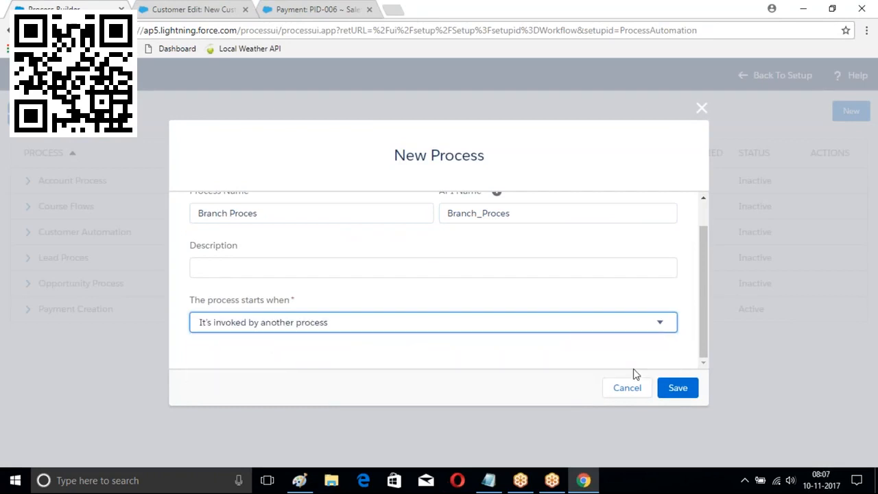
{"action": "left_click", "coordinate": [681, 386]}
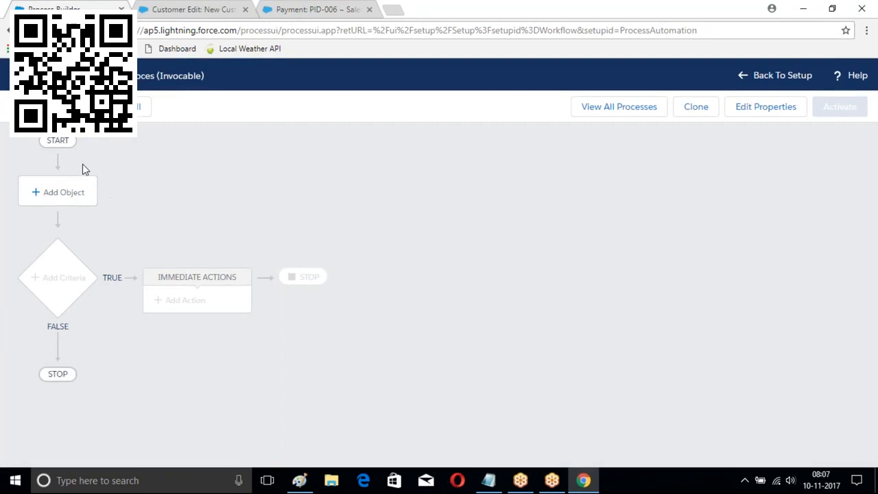
Set Course as the process object, replacing the initially chosen Branch
{"action": "left_click", "coordinate": [59, 194]}
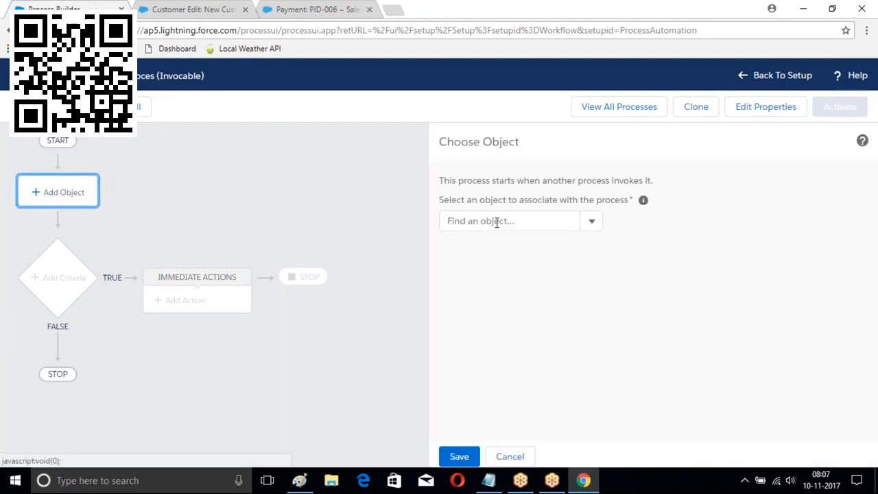
{"action": "left_click", "coordinate": [497, 222]}
{"action": "type", "text": "Branch"}
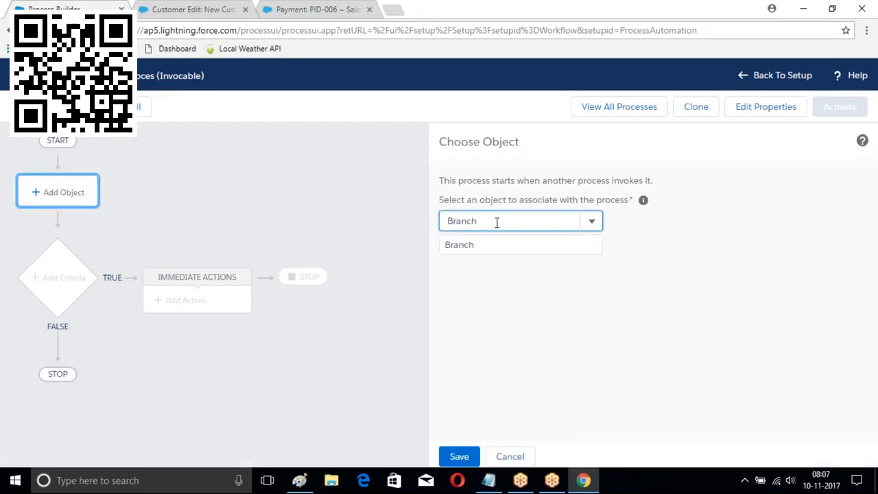
{"action": "left_click", "coordinate": [489, 245]}
{"action": "key", "text": "BackSpace"}
{"action": "key", "text": "BackSpace"}
{"action": "key", "text": "BackSpace"}
{"action": "key", "text": "BackSpace"}
{"action": "key", "text": "BackSpace"}
{"action": "key", "text": "BackSpace"}
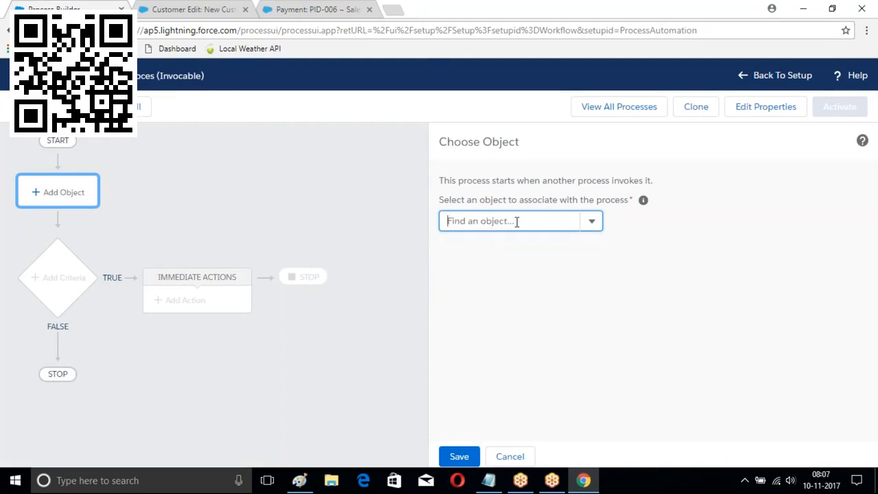
{"action": "type", "text": "Course"}
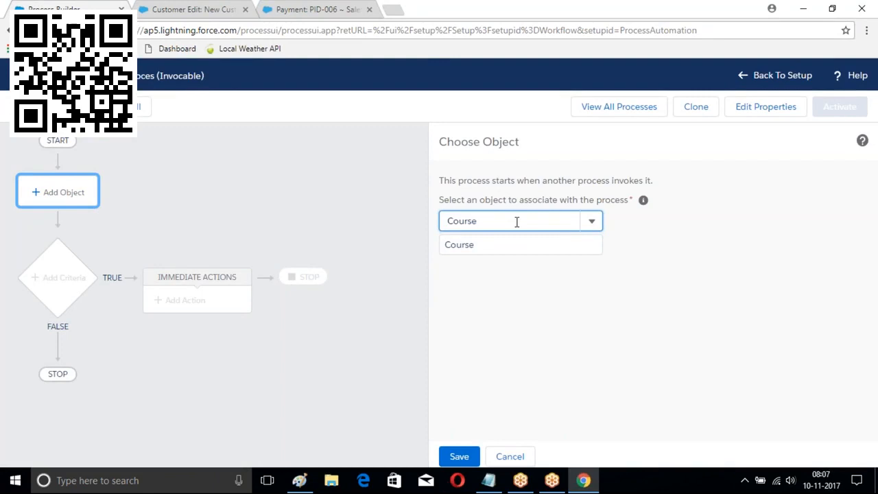
{"action": "left_click", "coordinate": [465, 247]}
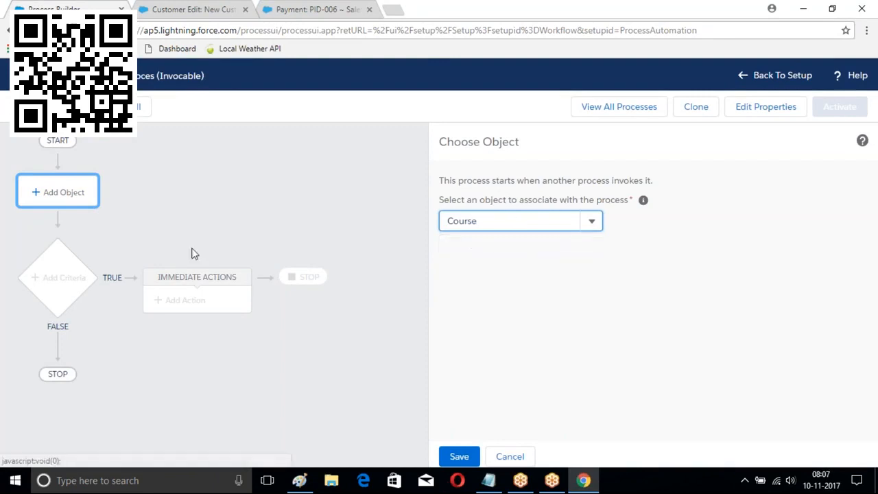
{"action": "left_click", "coordinate": [459, 457]}
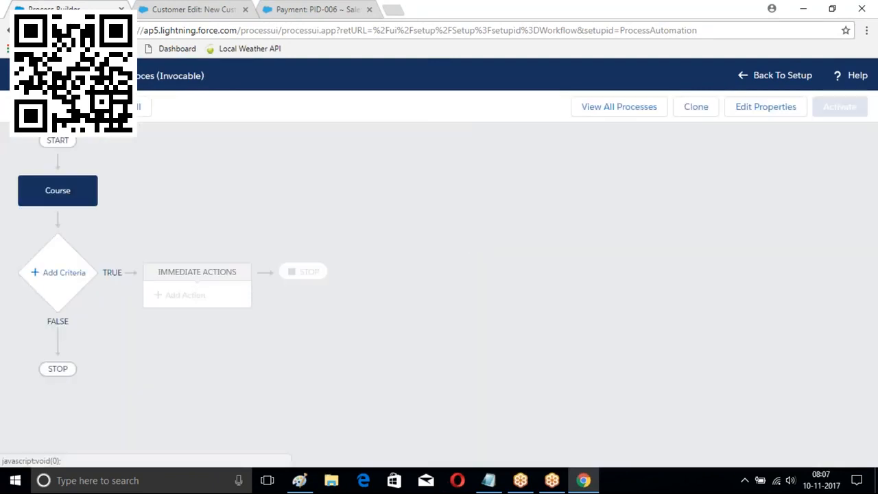
Add a no-criteria condition named 'Condiiton' and save it
{"action": "left_click", "coordinate": [58, 272]}
{"action": "left_click", "coordinate": [361, 287]}
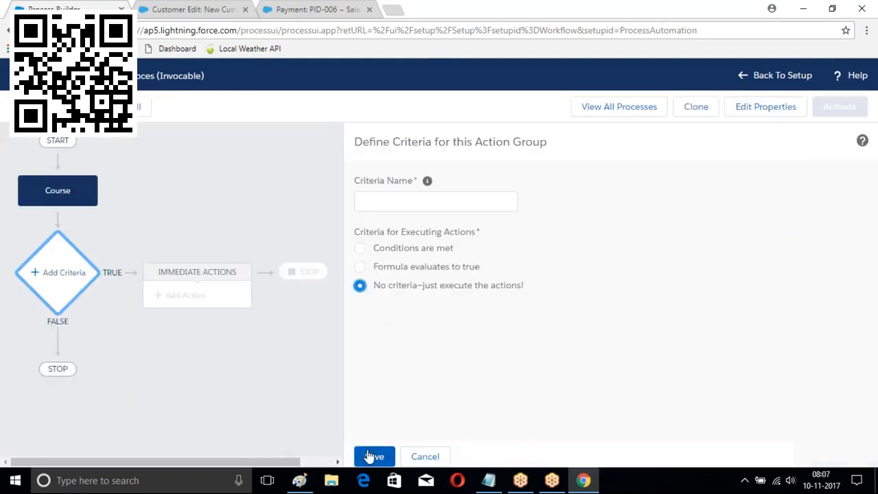
{"action": "left_click", "coordinate": [374, 456]}
{"action": "left_click", "coordinate": [404, 202]}
{"action": "type", "text": "Condiiton"}
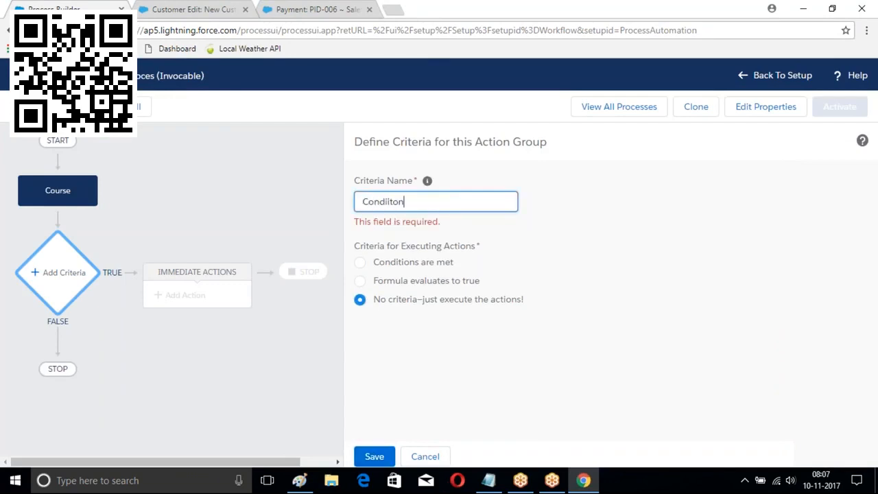
{"action": "left_click", "coordinate": [383, 453]}
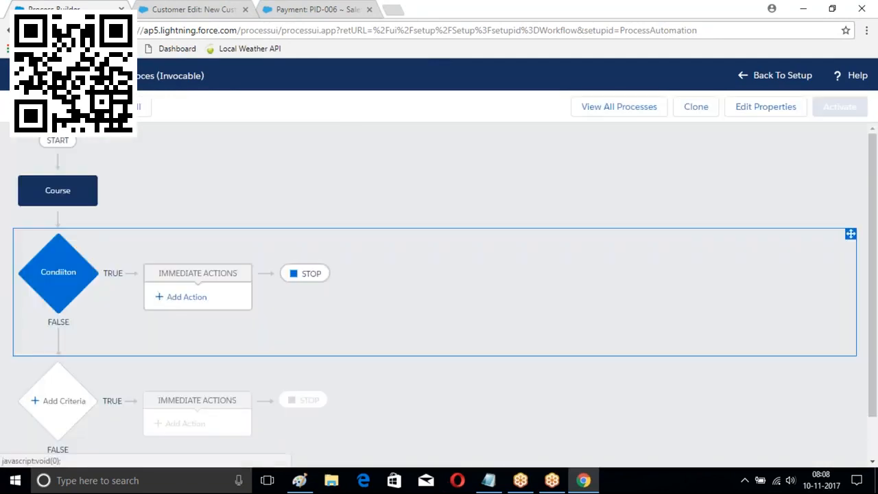
{"action": "left_click", "coordinate": [184, 301]}
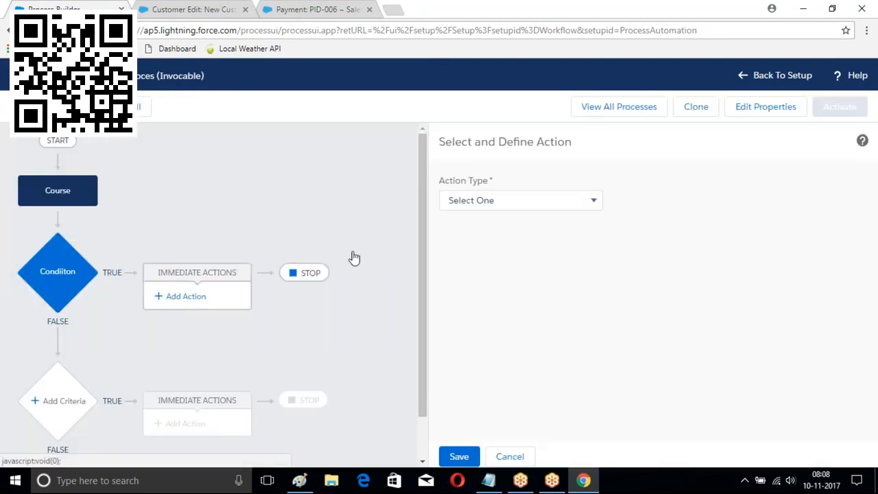
Configure a Create a Record action 'Branch' making a Branch record with Branch Name string LBNagar
{"action": "left_click", "coordinate": [484, 205]}
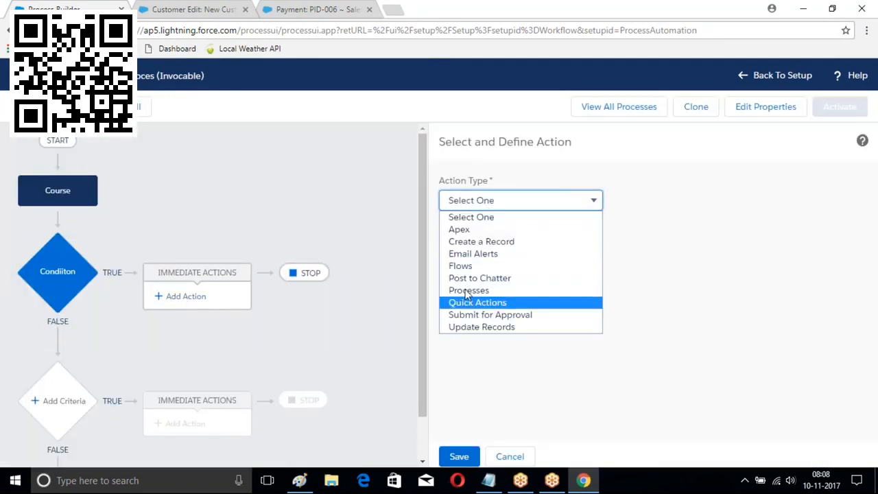
{"action": "left_click", "coordinate": [453, 242]}
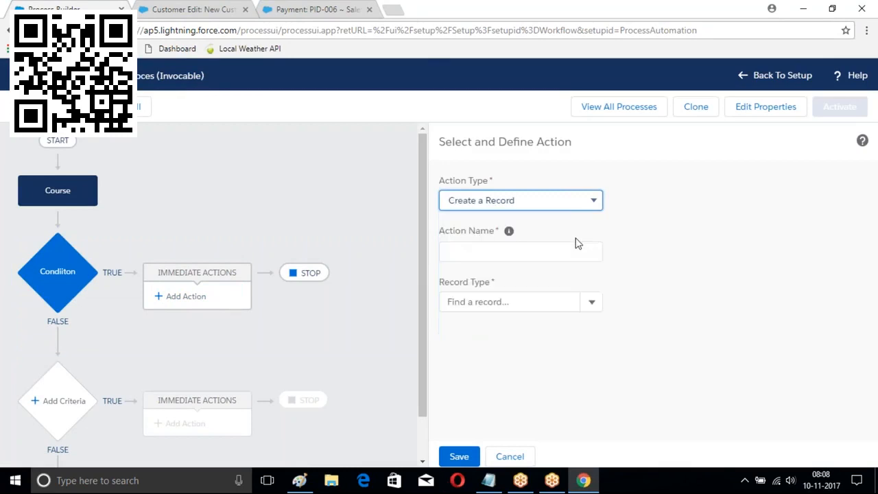
{"action": "left_click", "coordinate": [447, 251]}
{"action": "type", "text": "Branch"}
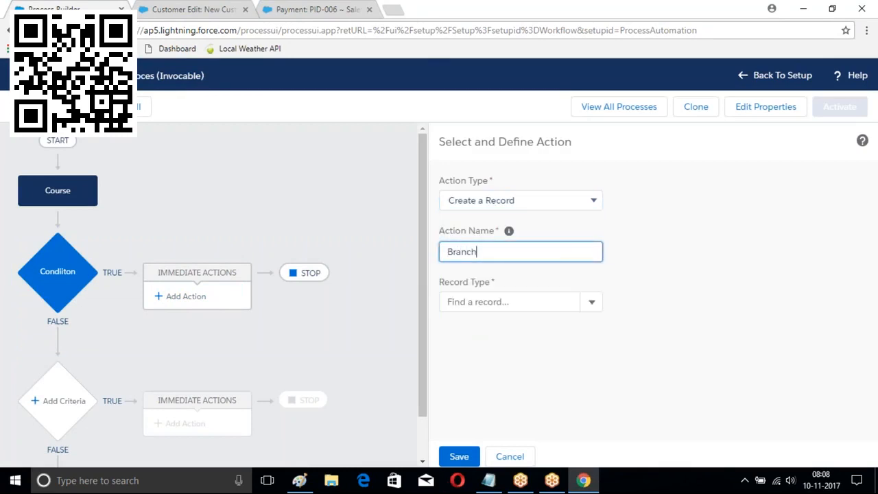
{"action": "left_click", "coordinate": [590, 306]}
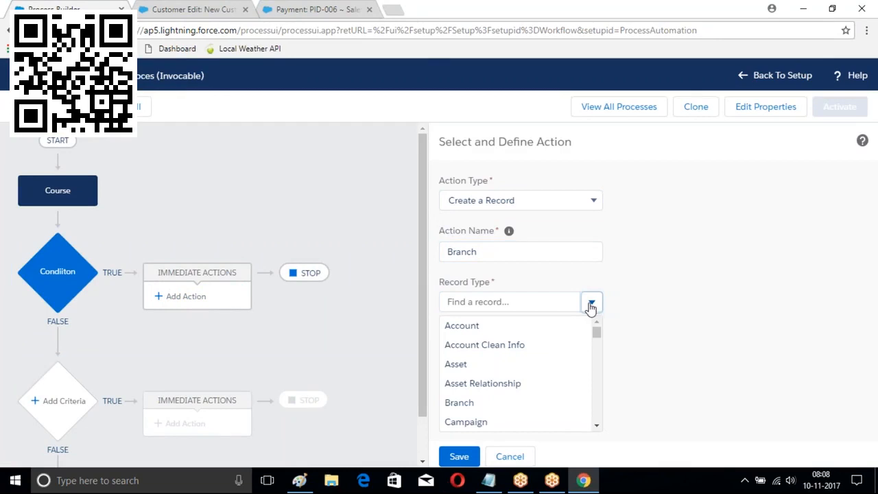
{"action": "left_click", "coordinate": [524, 294]}
{"action": "type", "text": "Branch"}
{"action": "left_click", "coordinate": [478, 327]}
{"action": "left_click", "coordinate": [750, 371]}
{"action": "left_click", "coordinate": [711, 376]}
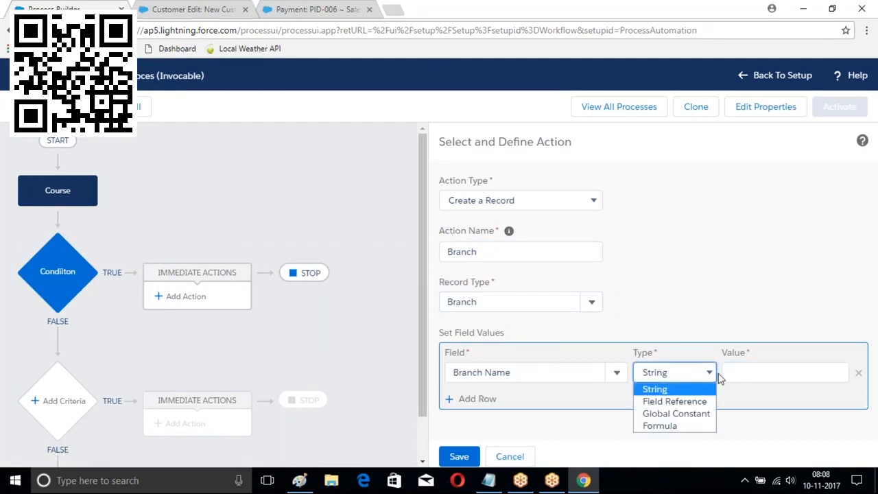
{"action": "left_click", "coordinate": [718, 378]}
{"action": "left_click", "coordinate": [753, 370]}
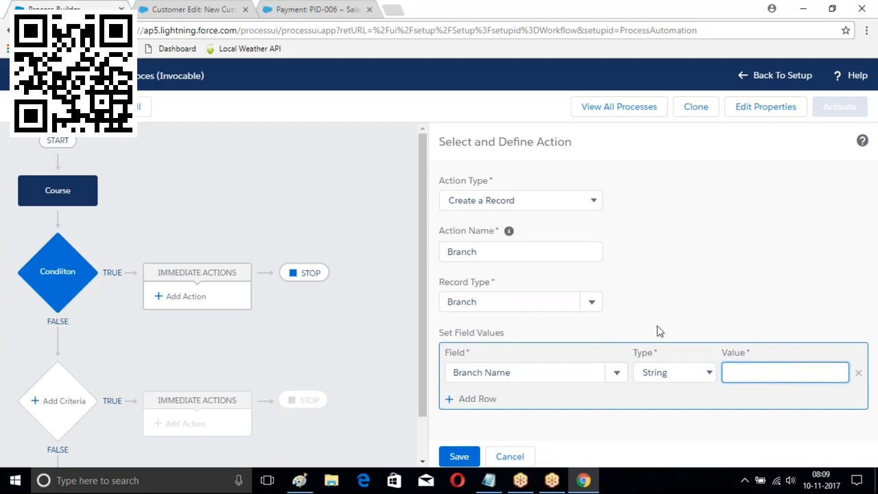
{"action": "type", "text": "LBNagar"}
Save the action, activate Branch Proces, and return to the process list
{"action": "left_click", "coordinate": [459, 457]}
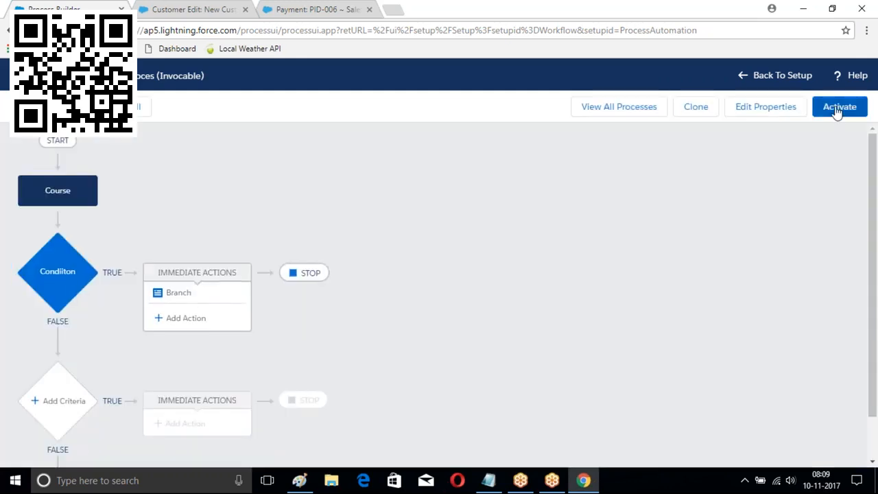
{"action": "left_click", "coordinate": [839, 107]}
{"action": "left_click", "coordinate": [604, 334]}
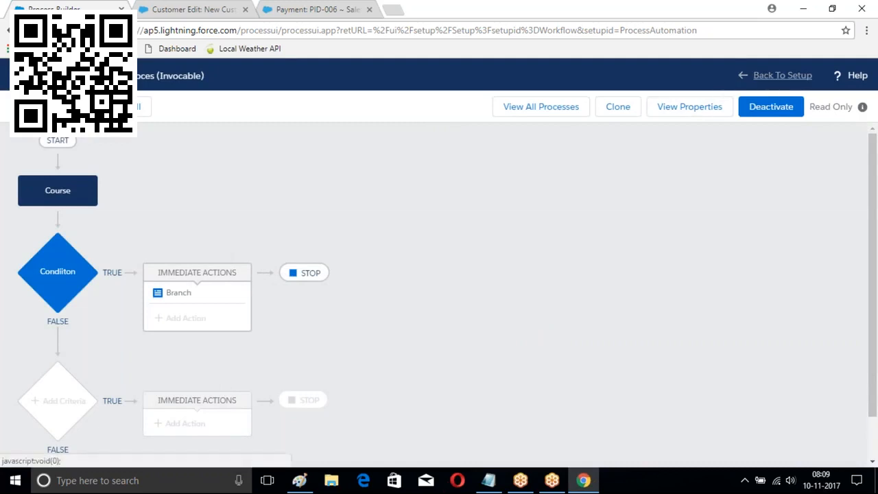
{"action": "left_click", "coordinate": [549, 107]}
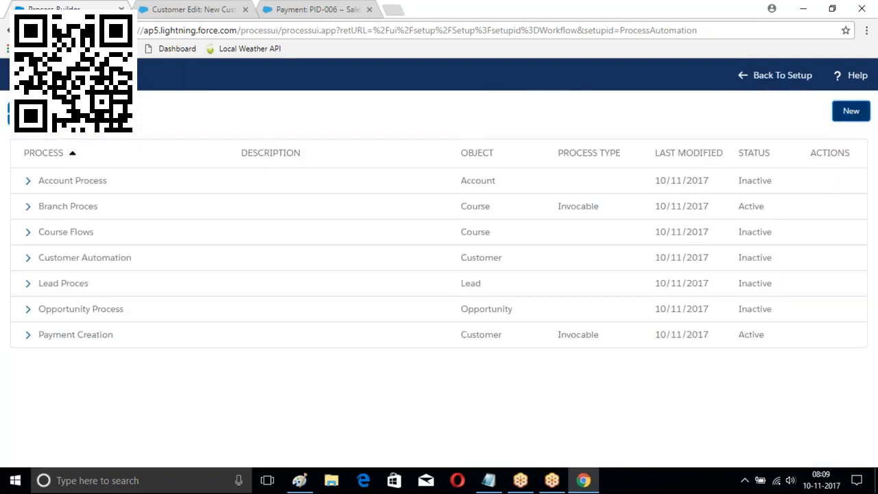
Create a new process named 'Course Creation' that starts when a record changes
{"action": "left_click", "coordinate": [851, 110]}
{"action": "type", "text": "C"}
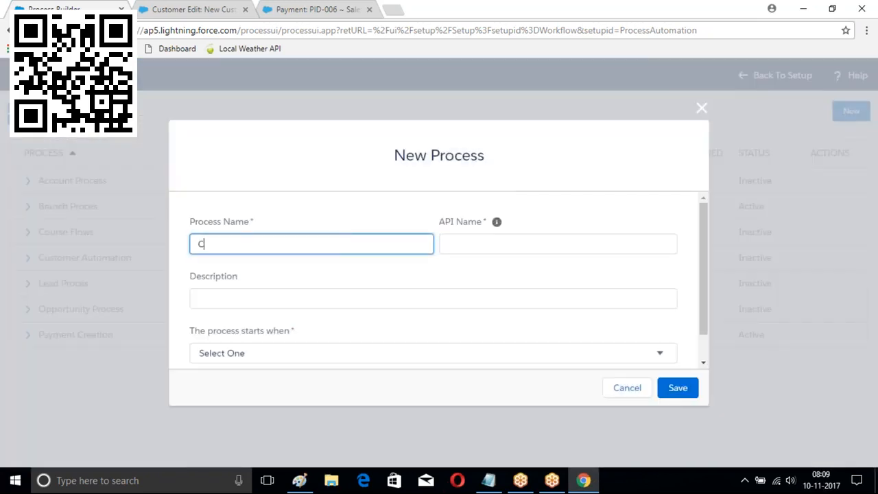
{"action": "type", "text": "ourse Creation"}
{"action": "key", "text": "Tab"}
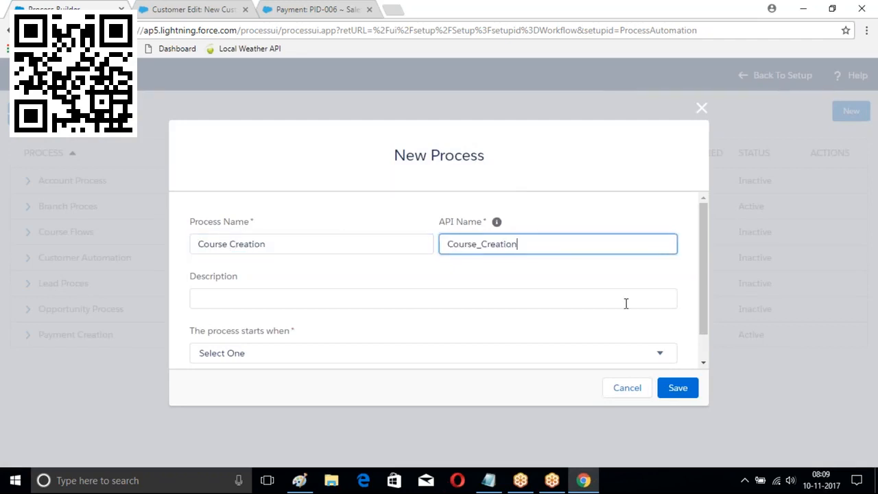
{"action": "left_click", "coordinate": [621, 359]}
{"action": "left_click", "coordinate": [406, 385]}
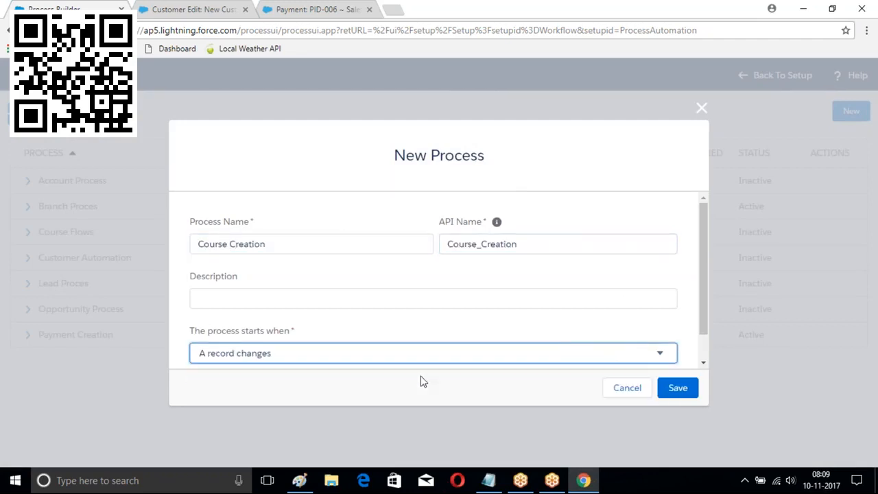
{"action": "left_click", "coordinate": [678, 387]}
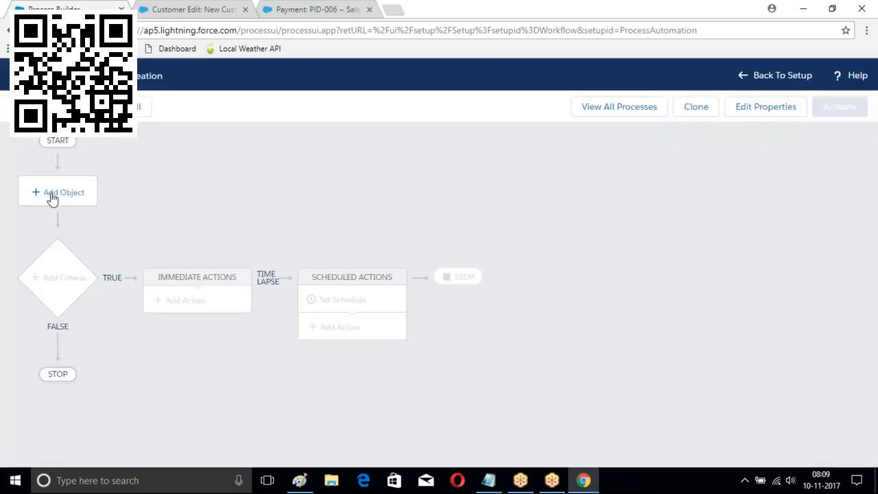
Set Course as the object the process watches, then begin adding criteria
{"action": "left_click", "coordinate": [52, 195]}
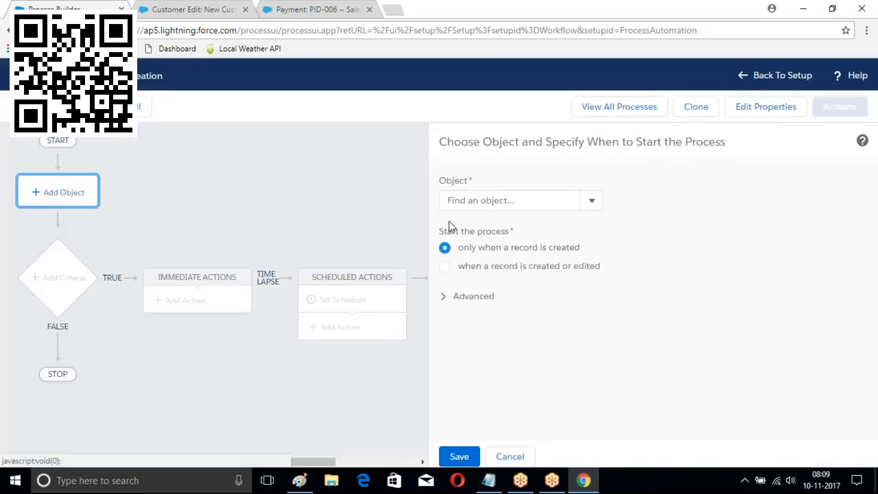
{"action": "left_click", "coordinate": [490, 201]}
{"action": "type", "text": "Course"}
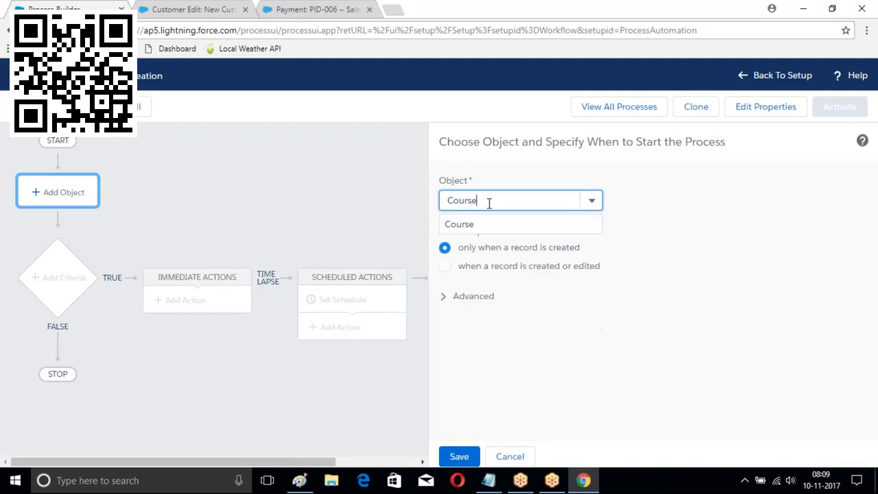
{"action": "left_click", "coordinate": [459, 455]}
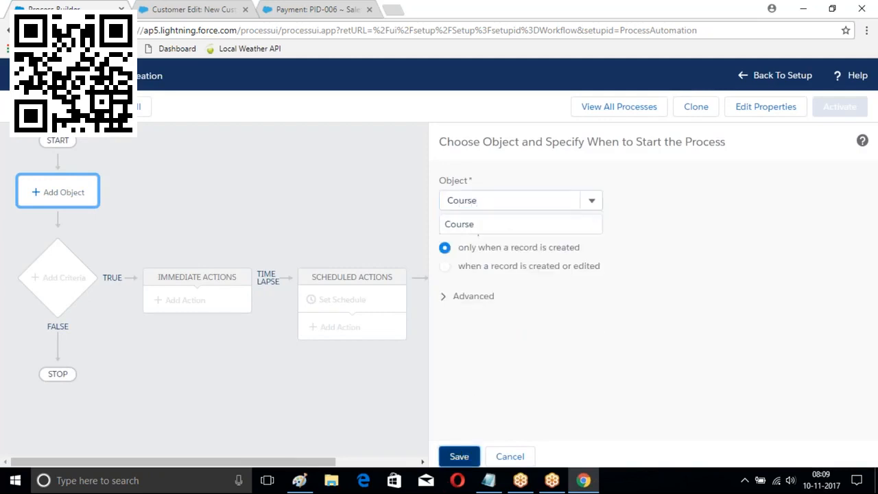
{"action": "left_click", "coordinate": [494, 199]}
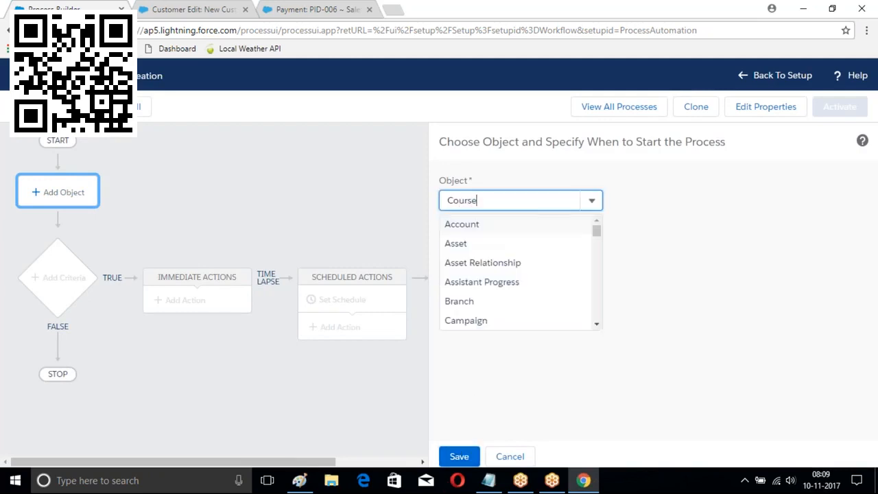
{"action": "key", "text": "BackSpace"}
{"action": "key", "text": "BackSpace"}
{"action": "key", "text": "BackSpace"}
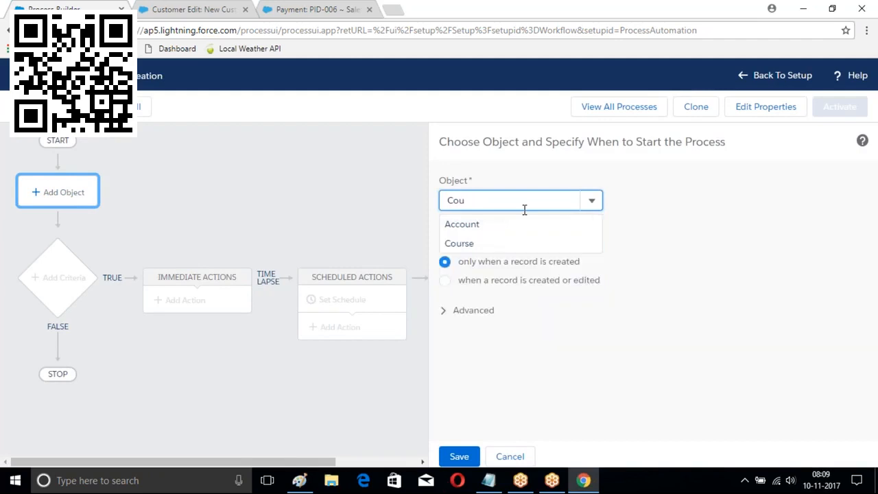
{"action": "left_click", "coordinate": [459, 243]}
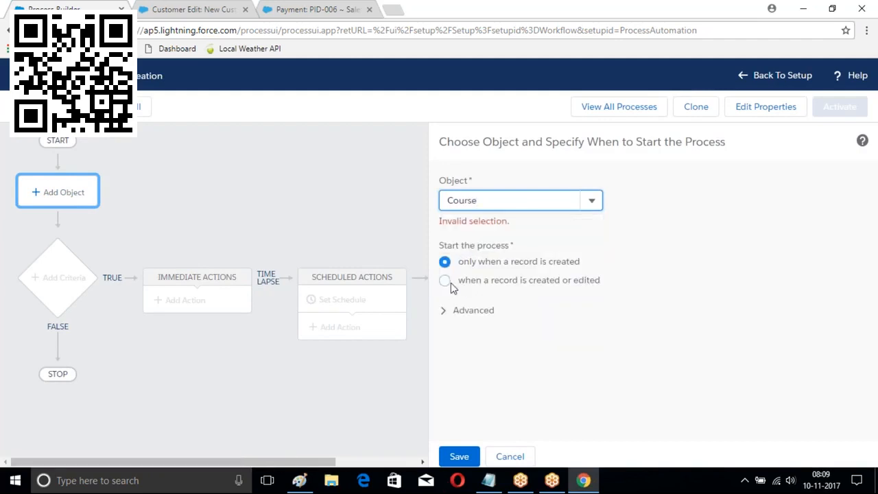
{"action": "left_click", "coordinate": [458, 455]}
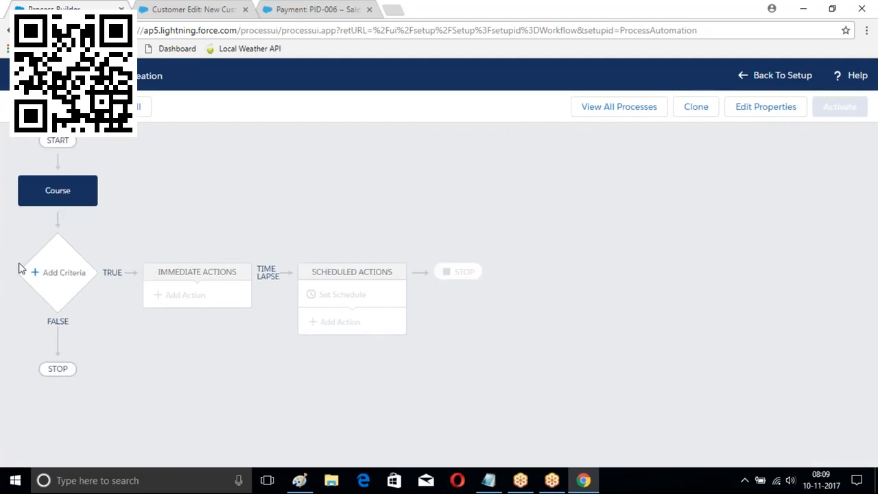
{"action": "left_click", "coordinate": [53, 280]}
Define and save criteria 'Fee' with condition Fee greater than 10,000
{"action": "left_click", "coordinate": [390, 206]}
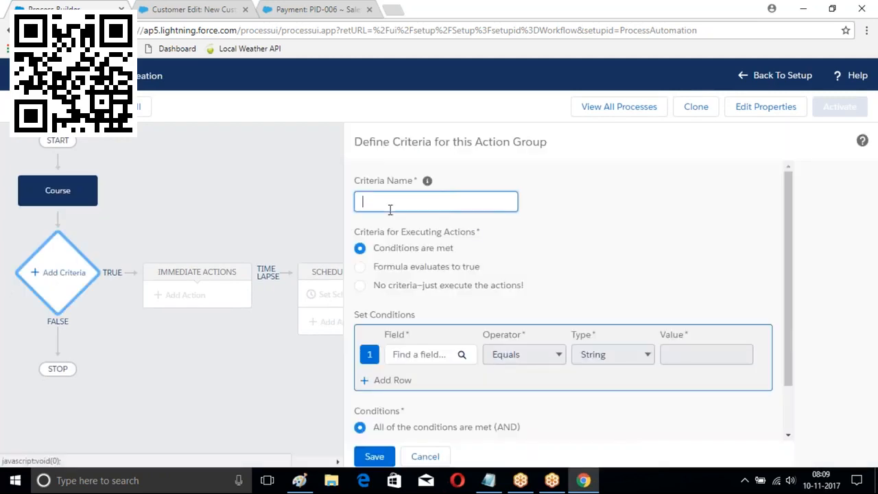
{"action": "type", "text": "Fee"}
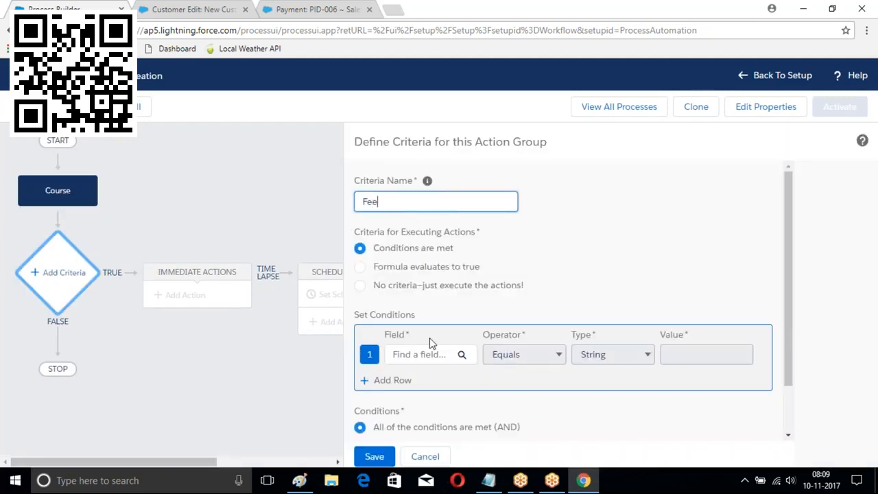
{"action": "left_click", "coordinate": [420, 353]}
{"action": "type", "text": "fee"}
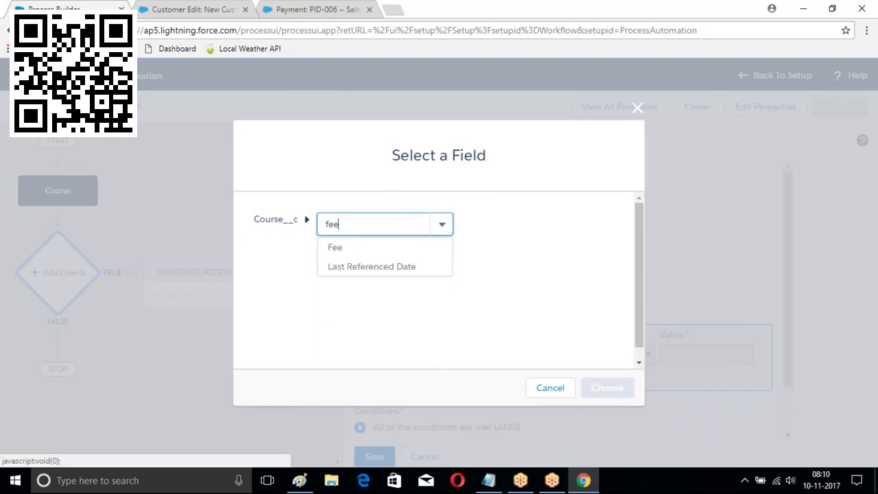
{"action": "left_click", "coordinate": [334, 247]}
{"action": "left_click", "coordinate": [615, 390]}
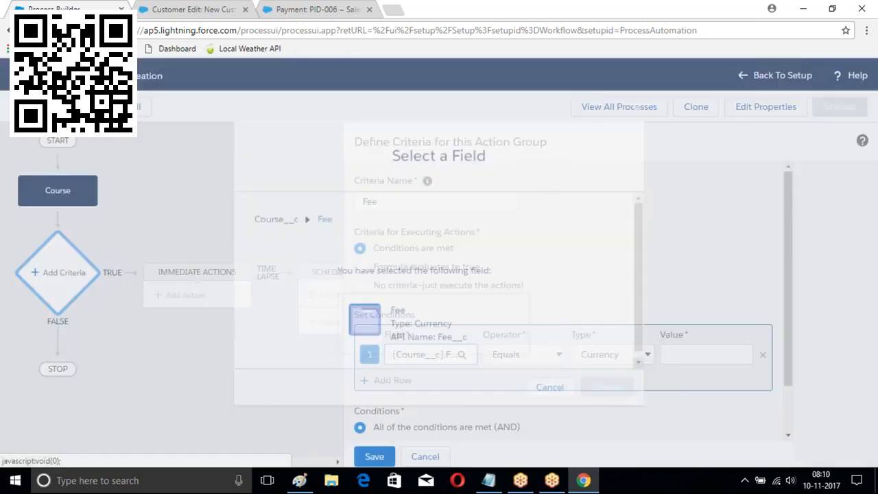
{"action": "left_click", "coordinate": [545, 357]}
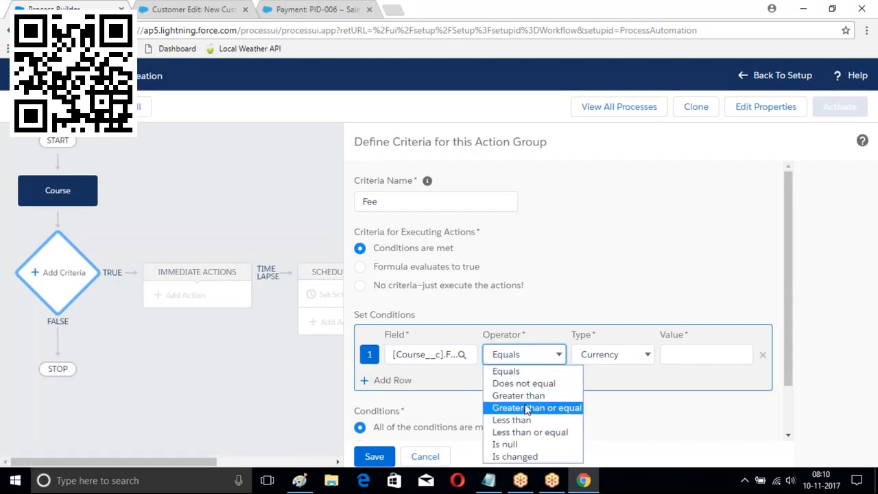
{"action": "left_click", "coordinate": [519, 396]}
{"action": "left_click", "coordinate": [678, 355]}
{"action": "type", "text": "10,0"}
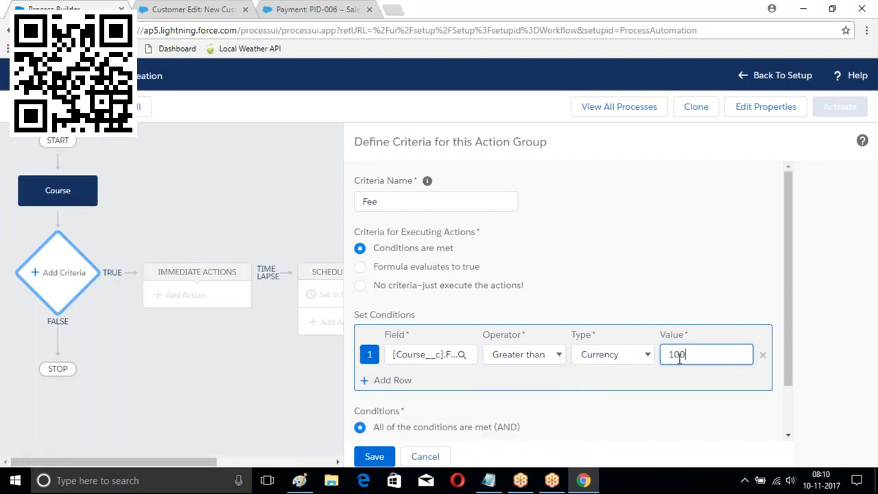
{"action": "type", "text": "00"}
{"action": "scroll", "coordinate": [522, 384], "scroll_direction": "down", "scroll_amount": 2}
{"action": "left_click", "coordinate": [375, 456]}
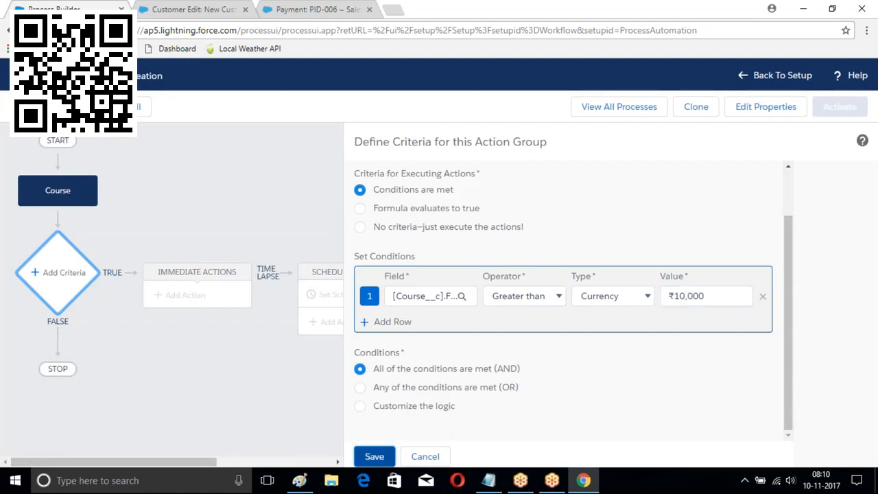
Add an immediate Processes action under Fee, named 'Branch Caation', that invokes Branch Proces
{"action": "left_click", "coordinate": [224, 299]}
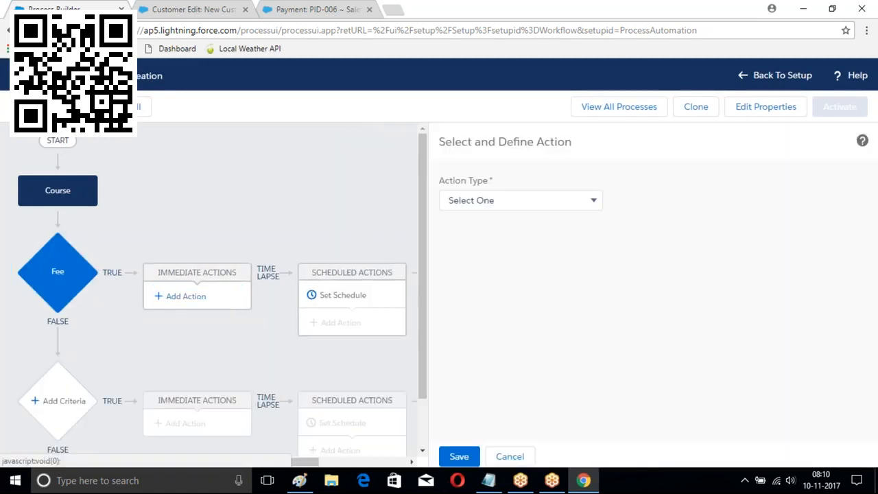
{"action": "left_click", "coordinate": [522, 206]}
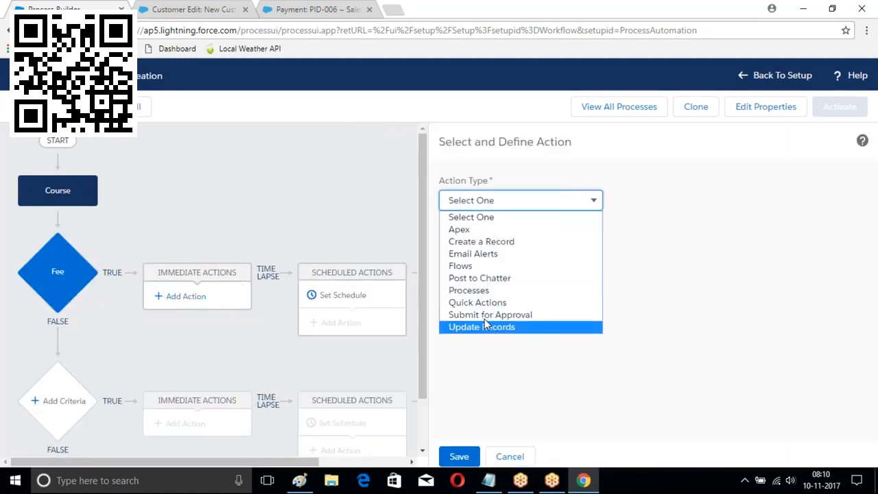
{"action": "left_click", "coordinate": [480, 290]}
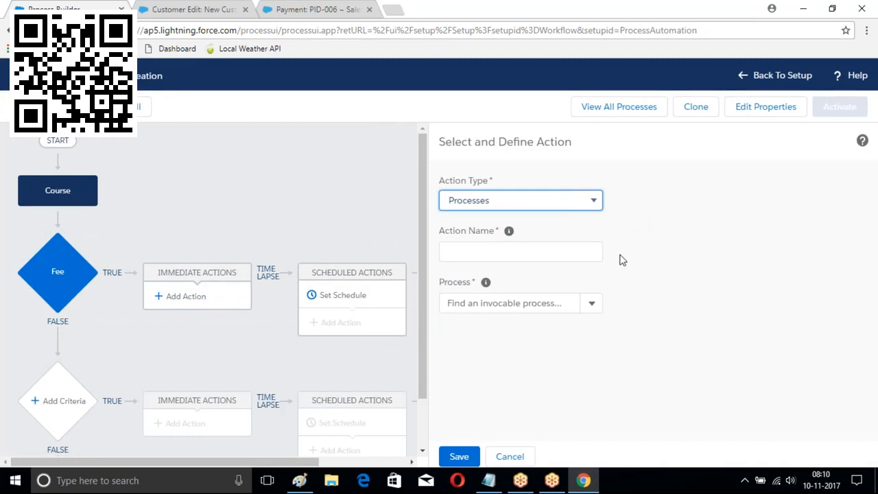
{"action": "left_click", "coordinate": [483, 251]}
{"action": "type", "text": "Bran"}
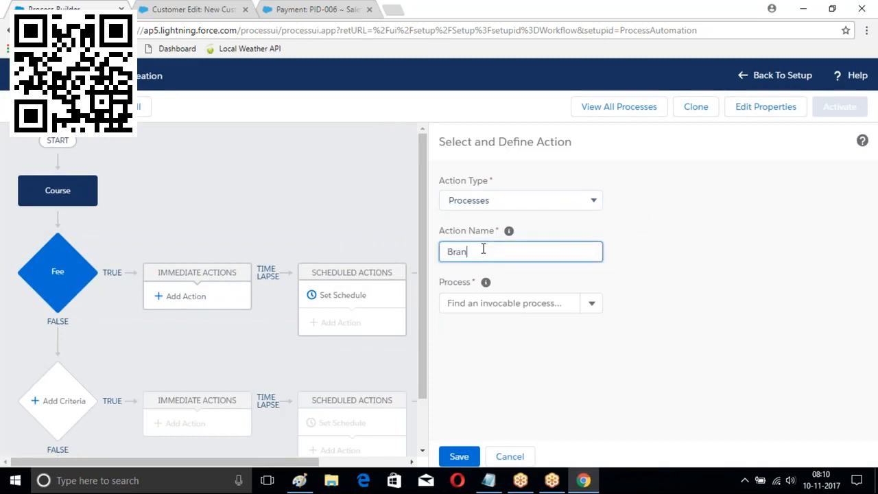
{"action": "type", "text": "ch Caation"}
{"action": "left_click", "coordinate": [505, 303]}
{"action": "left_click", "coordinate": [473, 328]}
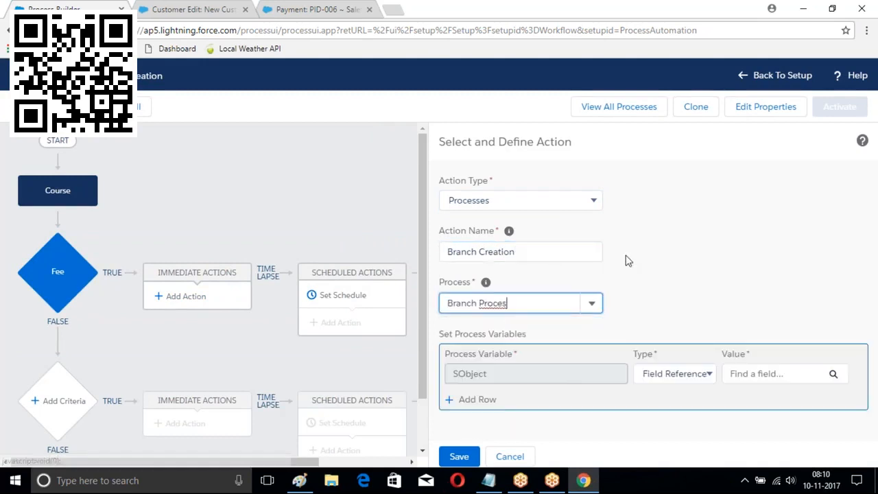
Set the SObject variable to the Course record that started the process, and save the action
{"action": "left_click", "coordinate": [712, 375]}
{"action": "left_click", "coordinate": [778, 374]}
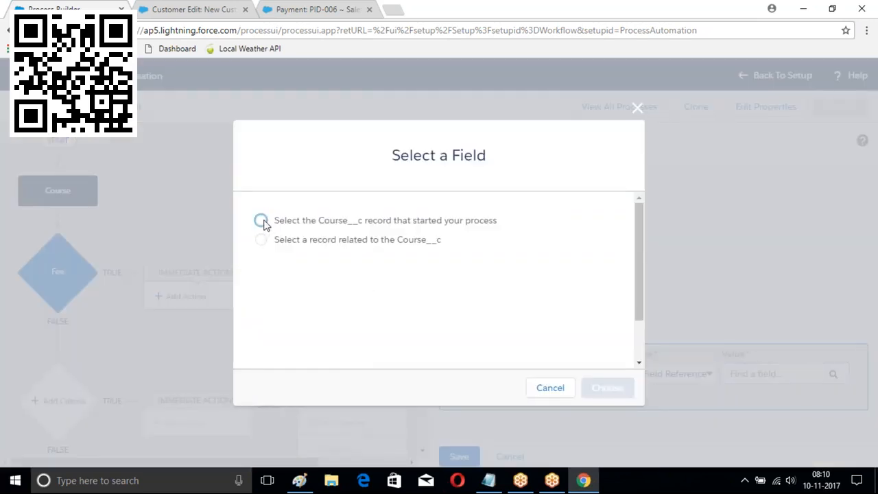
{"action": "left_click", "coordinate": [264, 223]}
{"action": "left_click", "coordinate": [607, 388]}
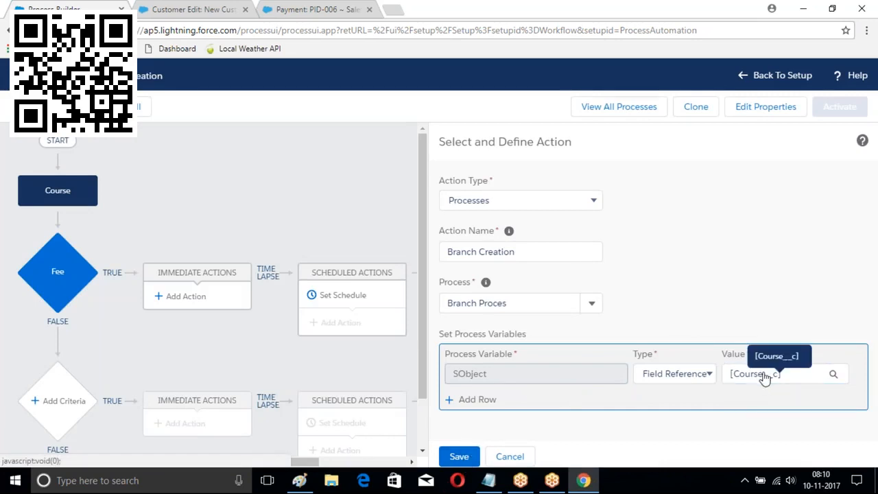
{"action": "left_click", "coordinate": [796, 373]}
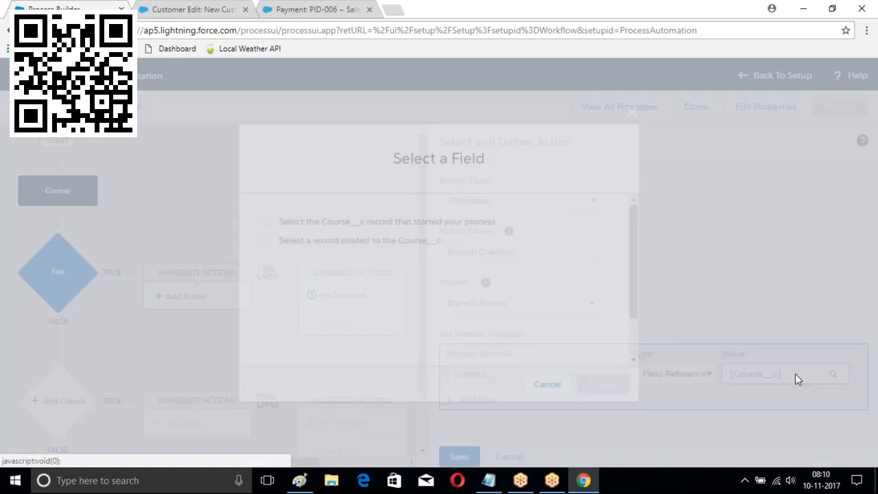
{"action": "left_click", "coordinate": [637, 109]}
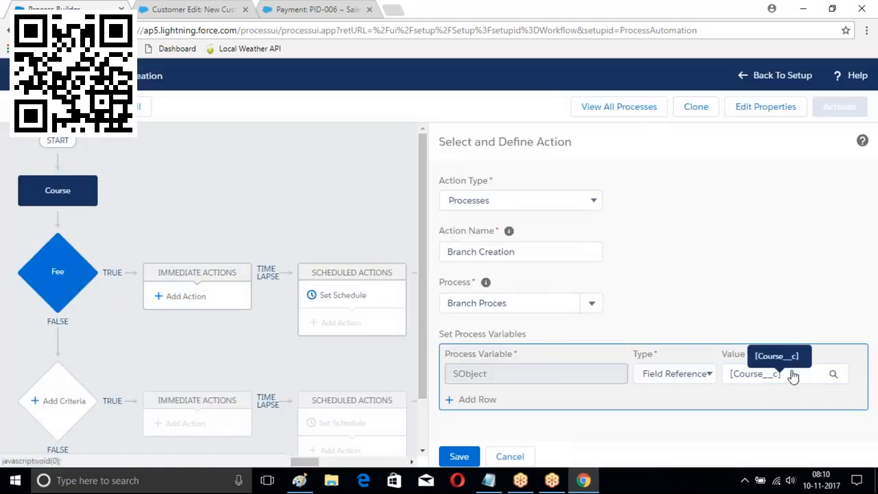
{"action": "left_click", "coordinate": [703, 374]}
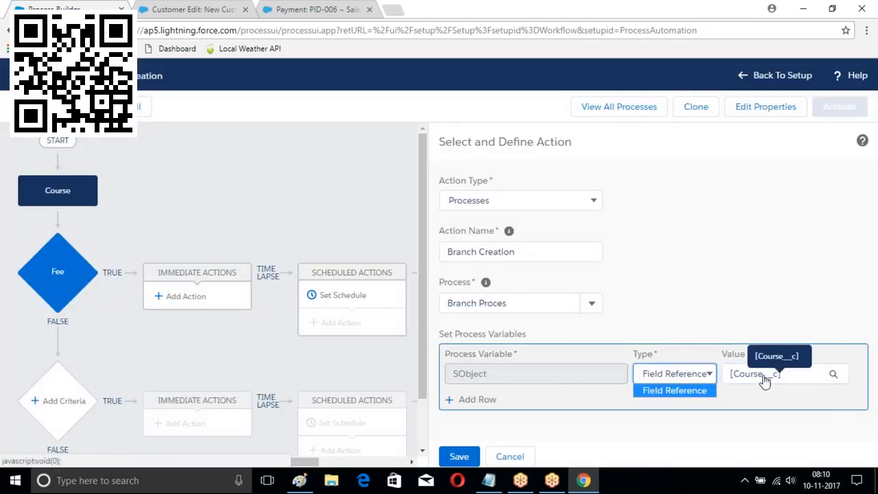
{"action": "left_click", "coordinate": [786, 380]}
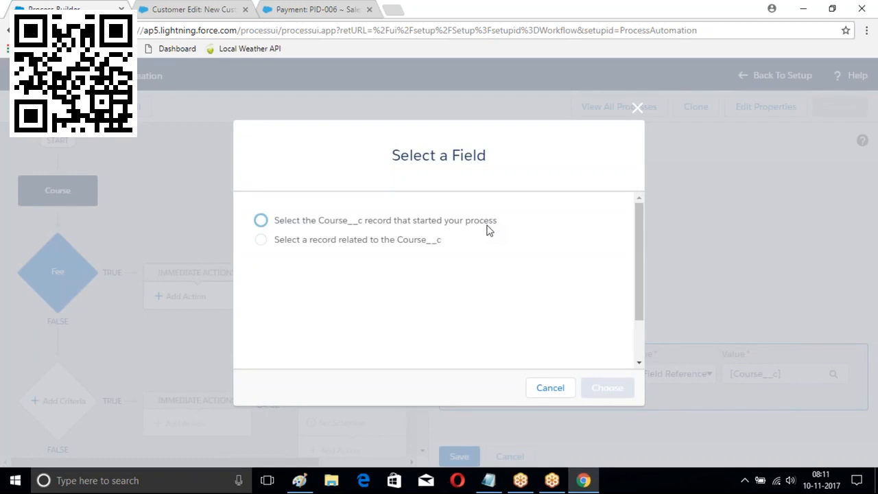
{"action": "left_click", "coordinate": [260, 220]}
{"action": "left_click", "coordinate": [607, 388]}
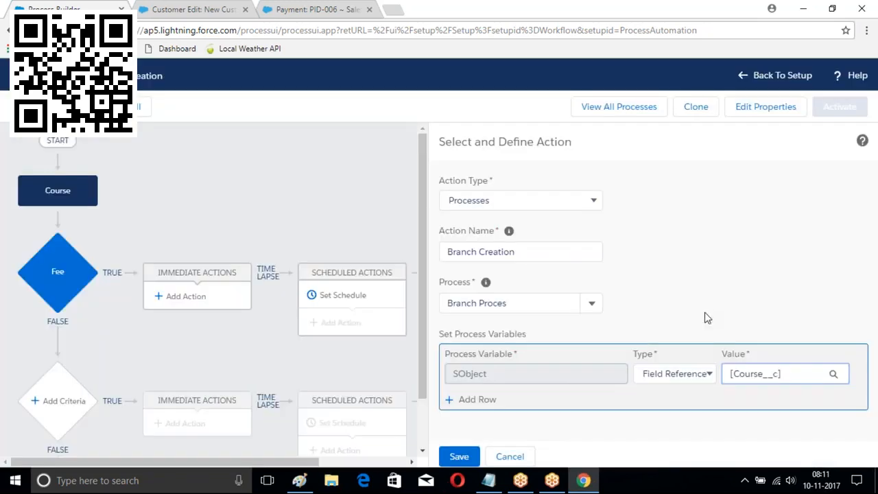
{"action": "left_click", "coordinate": [458, 456]}
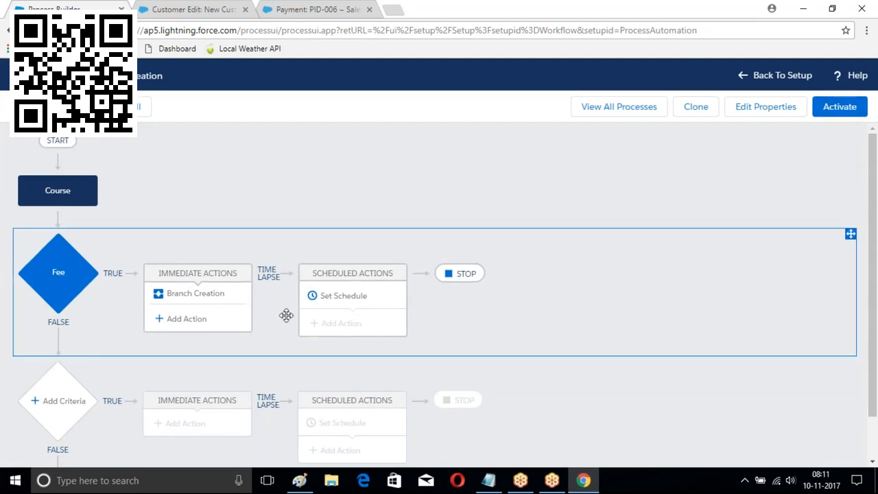
{"action": "left_click", "coordinate": [202, 320]}
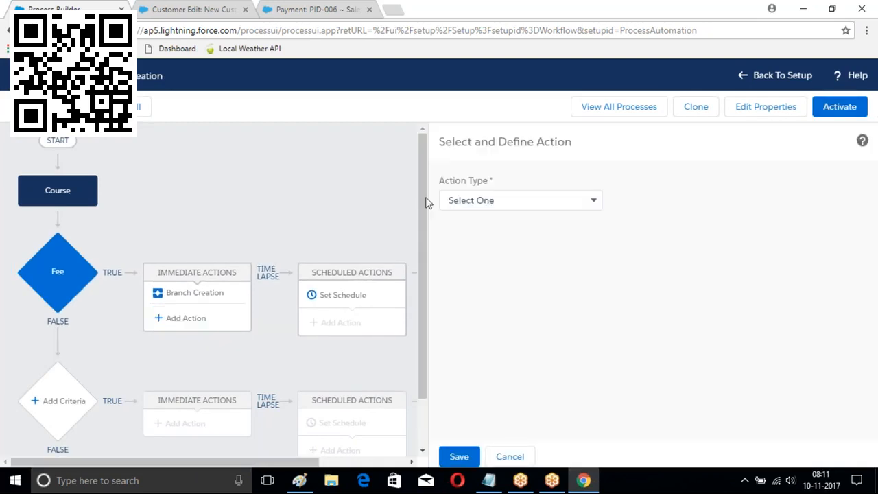
{"action": "left_click", "coordinate": [530, 207]}
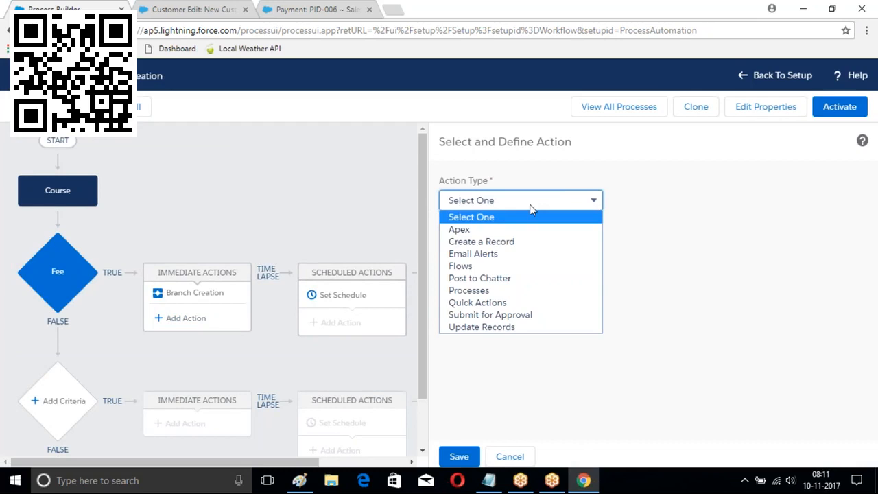
{"action": "left_click", "coordinate": [473, 244]}
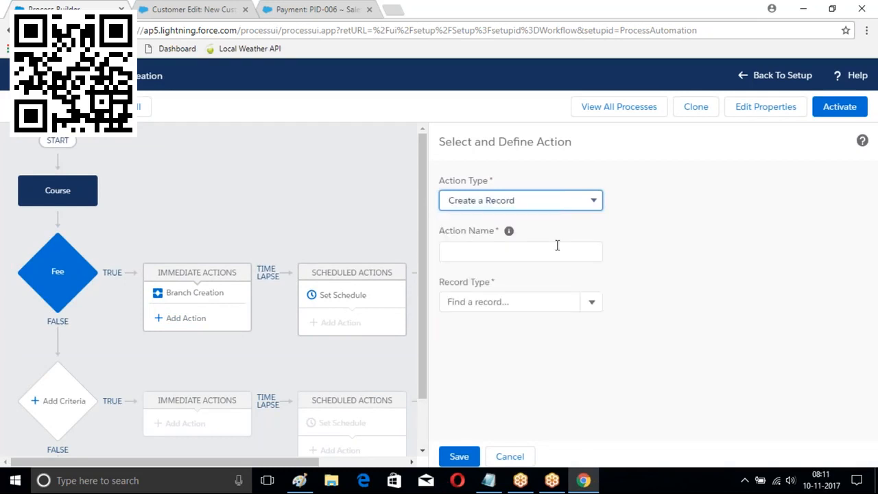
{"action": "left_click", "coordinate": [590, 304]}
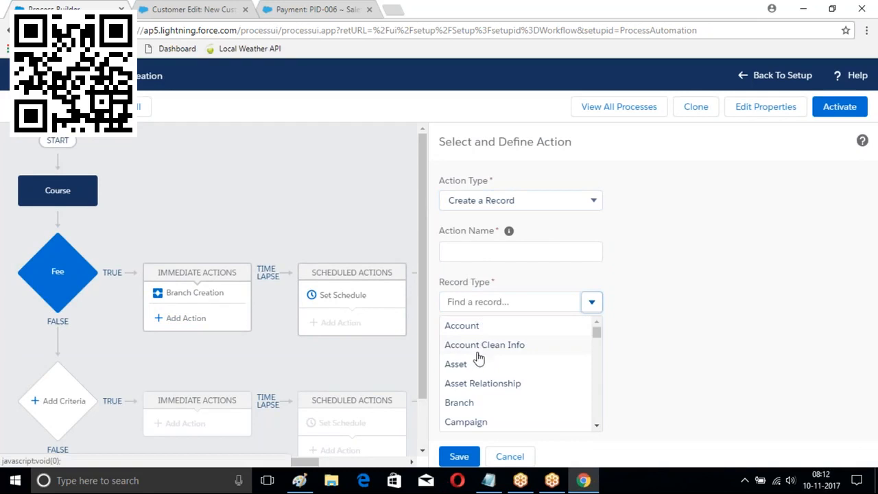
{"action": "scroll", "coordinate": [482, 350], "scroll_direction": "down", "scroll_amount": 3}
{"action": "scroll", "coordinate": [481, 360], "scroll_direction": "down", "scroll_amount": 1}
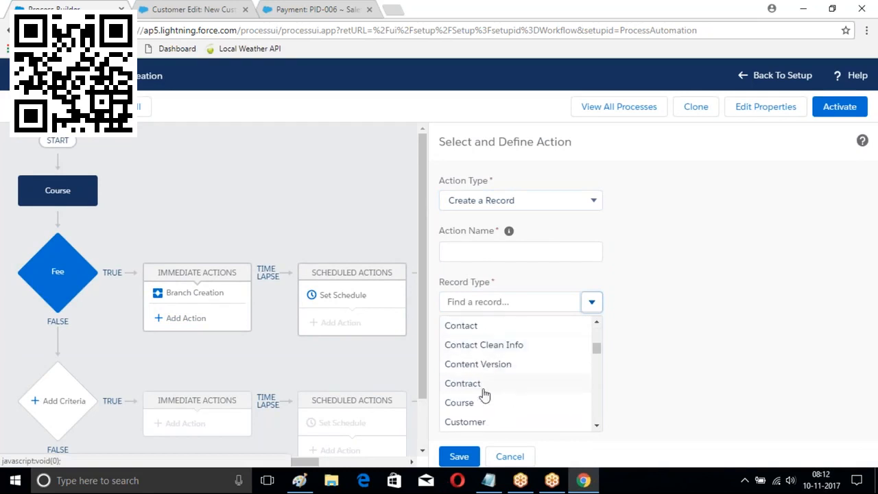
{"action": "left_click", "coordinate": [467, 421]}
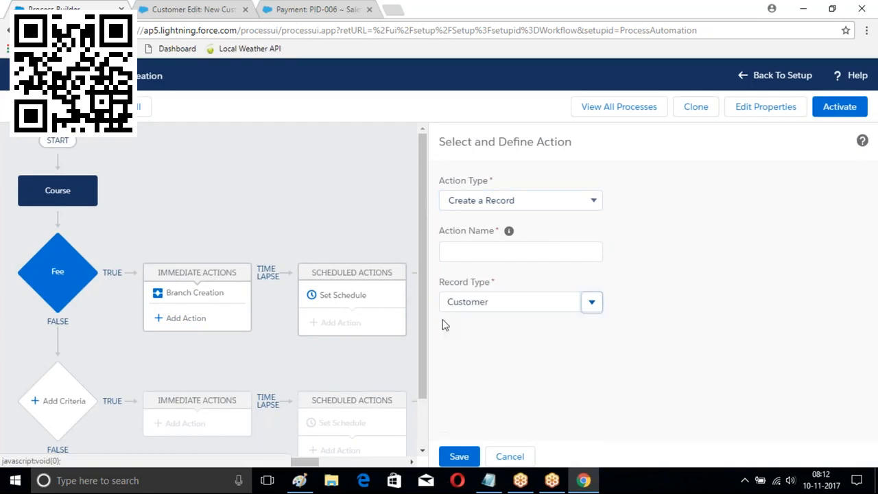
{"action": "scroll", "coordinate": [700, 269], "scroll_direction": "down", "scroll_amount": 1}
{"action": "scroll", "coordinate": [700, 270], "scroll_direction": "down", "scroll_amount": 1}
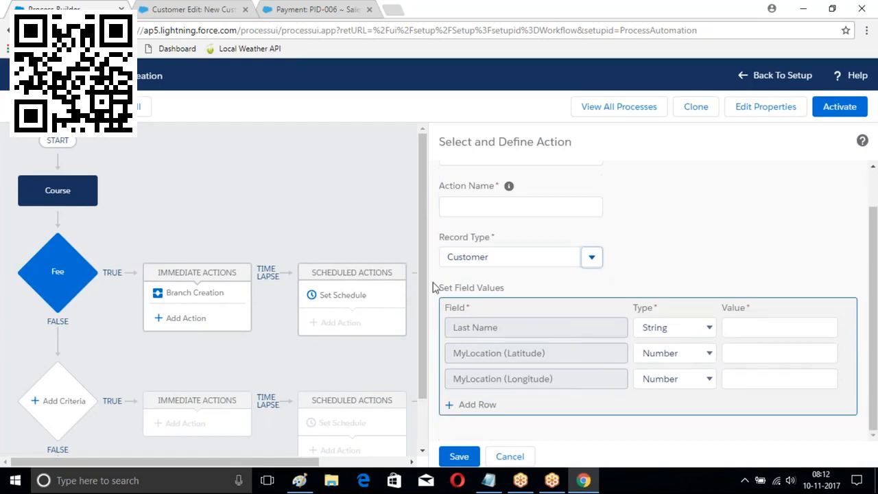
{"action": "left_click", "coordinate": [665, 332]}
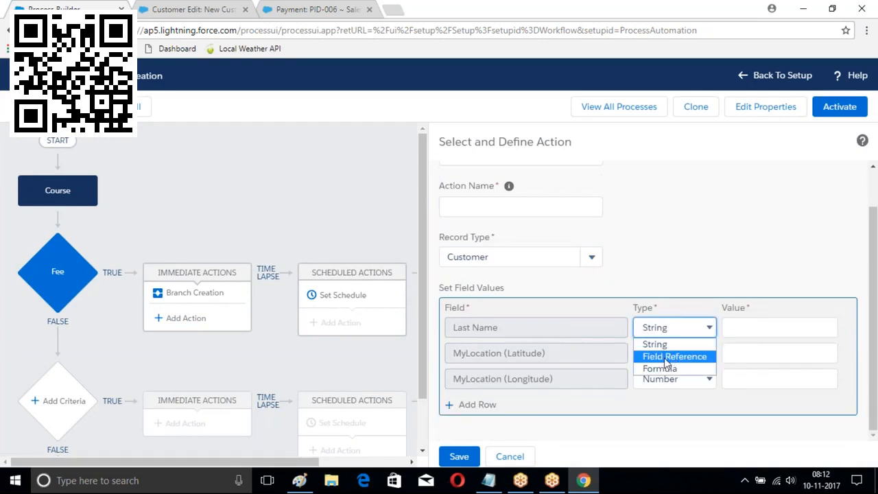
{"action": "left_click", "coordinate": [672, 357]}
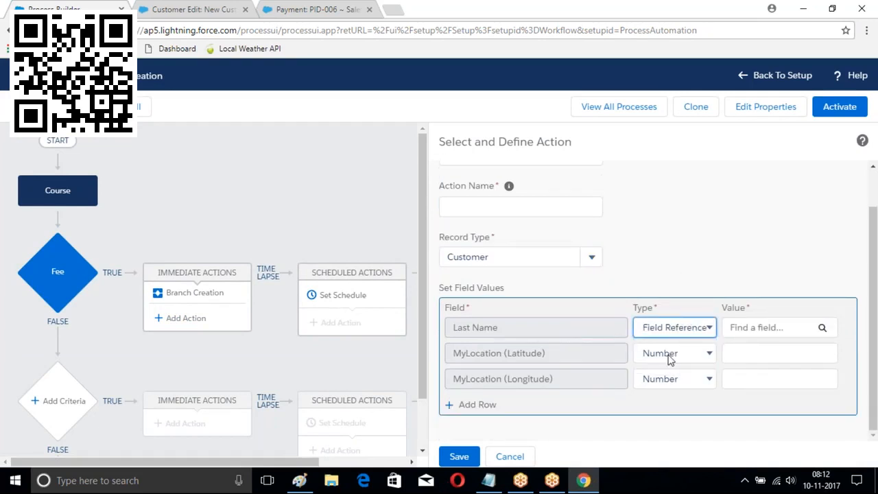
{"action": "left_click", "coordinate": [822, 327]}
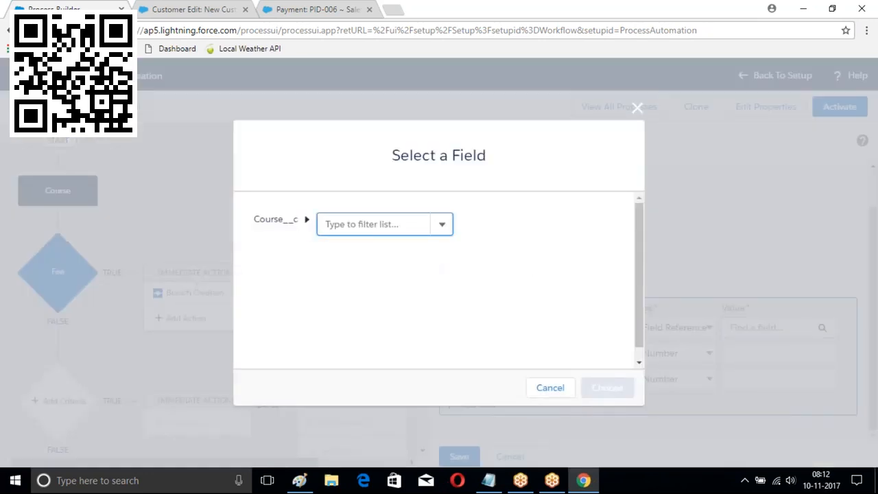
{"action": "left_click", "coordinate": [444, 226]}
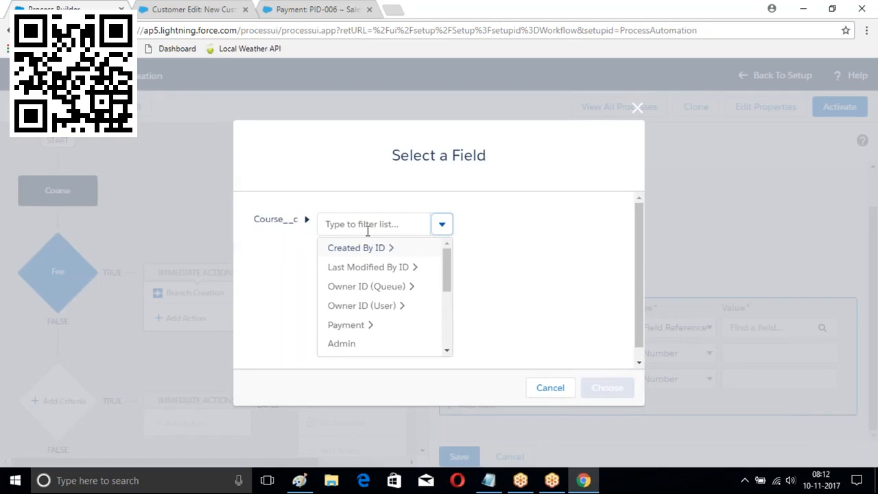
{"action": "scroll", "coordinate": [378, 298], "scroll_direction": "down", "scroll_amount": 5}
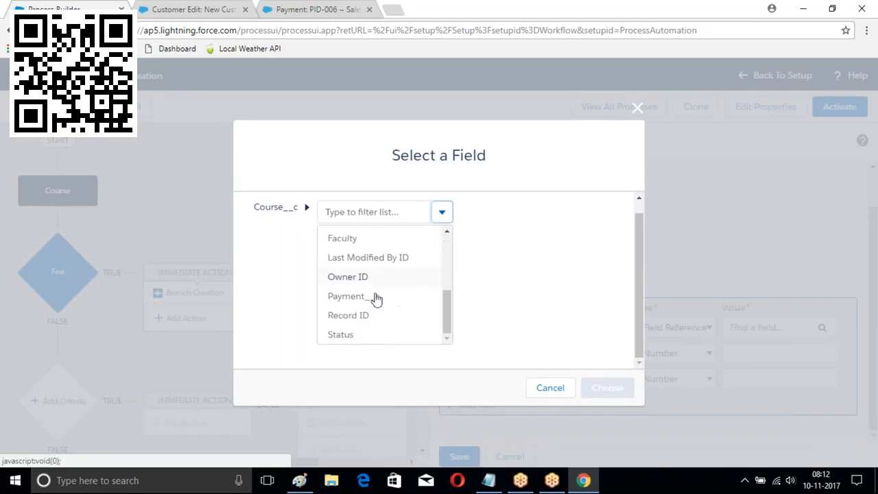
{"action": "scroll", "coordinate": [375, 304], "scroll_direction": "up", "scroll_amount": 10}
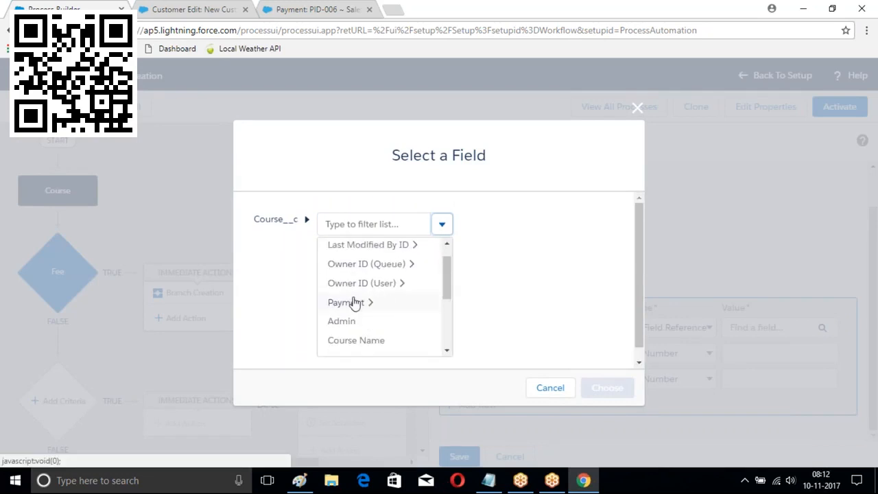
{"action": "left_click", "coordinate": [354, 342]}
{"action": "left_click", "coordinate": [598, 388]}
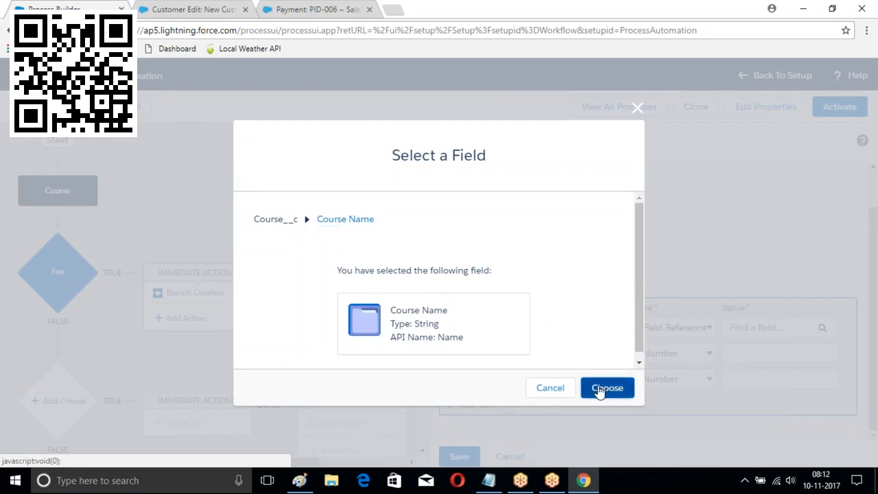
{"action": "left_click", "coordinate": [700, 350]}
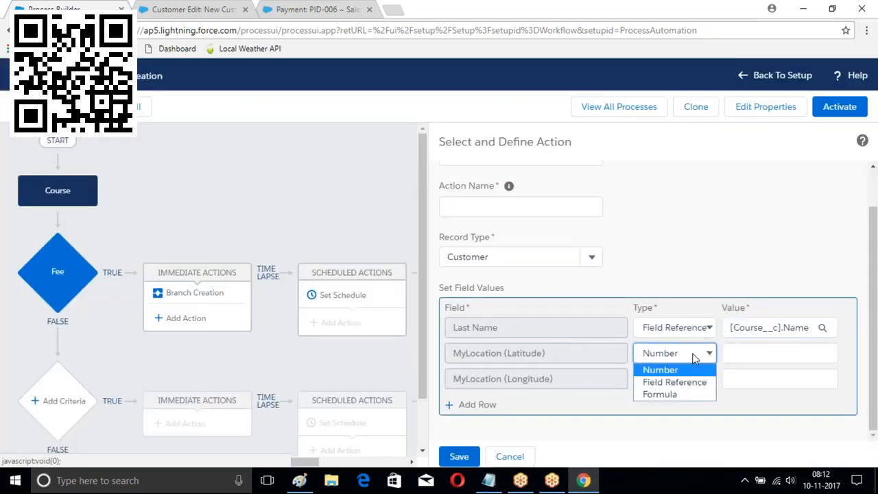
{"action": "left_click", "coordinate": [672, 383]}
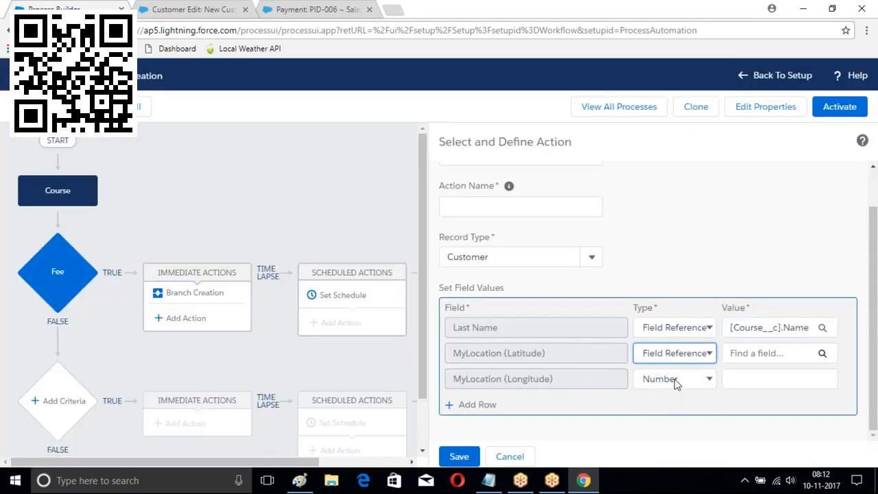
{"action": "left_click", "coordinate": [822, 353]}
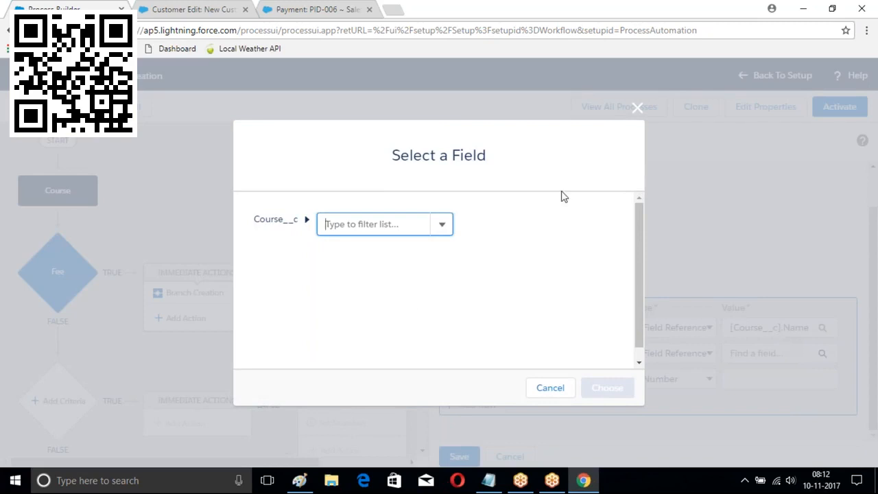
{"action": "left_click", "coordinate": [634, 109]}
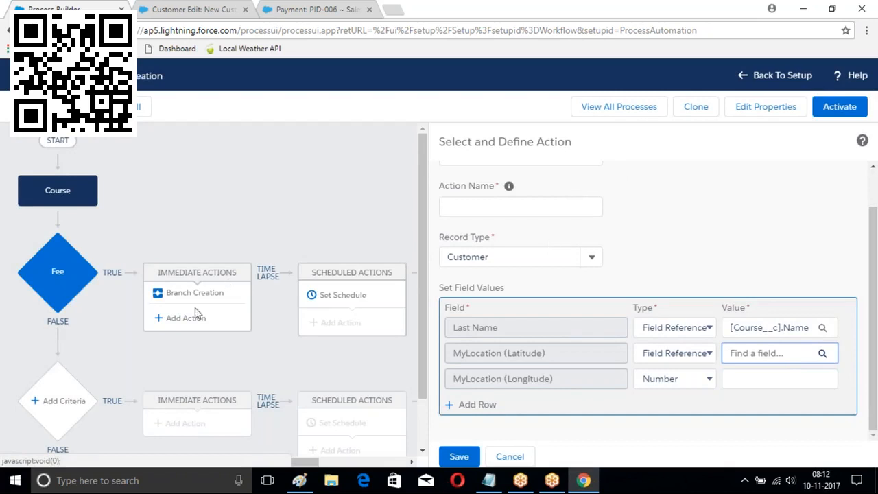
{"action": "left_click", "coordinate": [511, 456]}
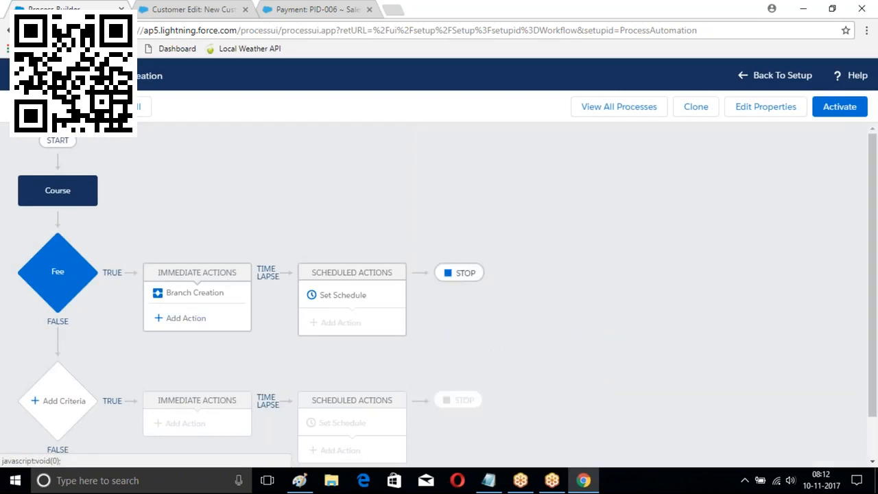
{"action": "left_click", "coordinate": [210, 320]}
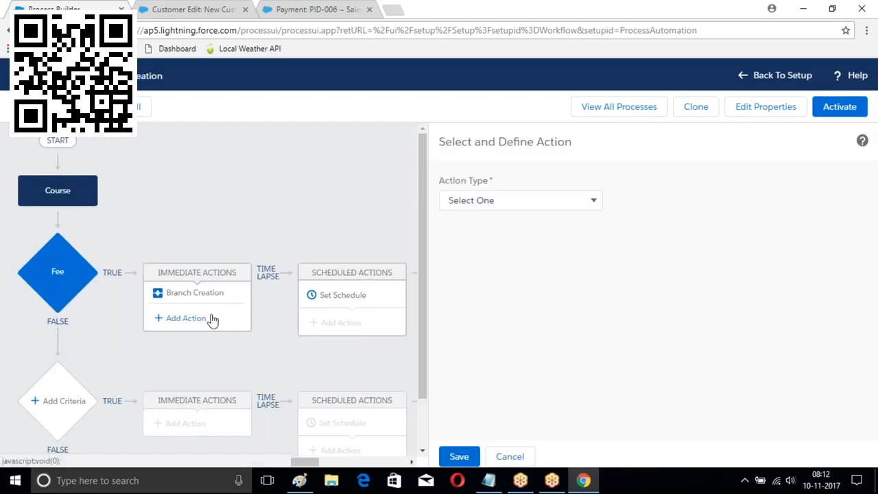
{"action": "left_click", "coordinate": [540, 199]}
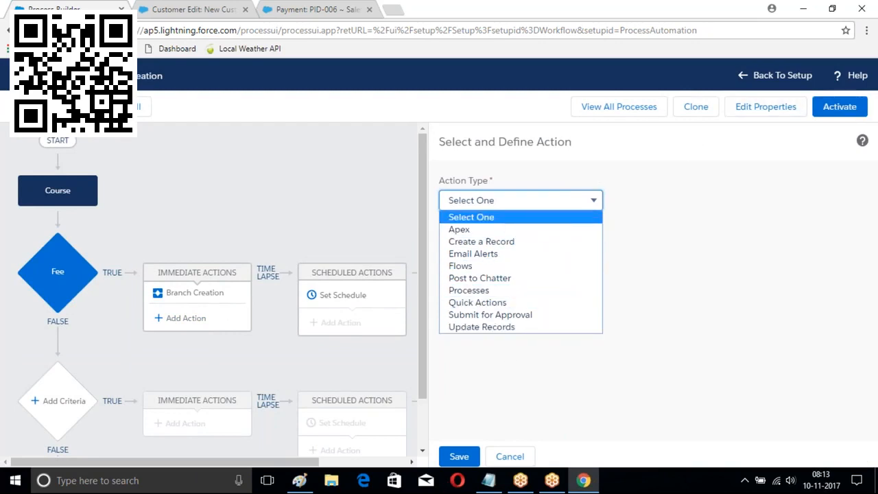
{"action": "left_click", "coordinate": [693, 254]}
{"action": "left_click", "coordinate": [523, 454]}
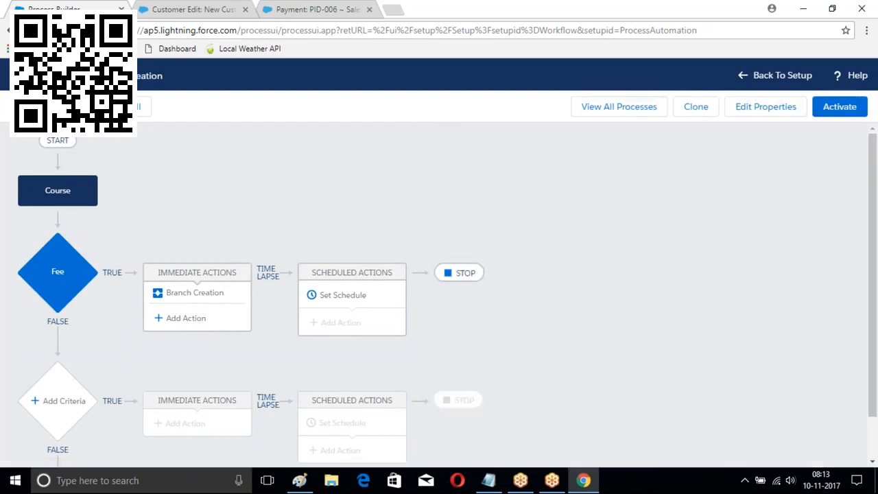
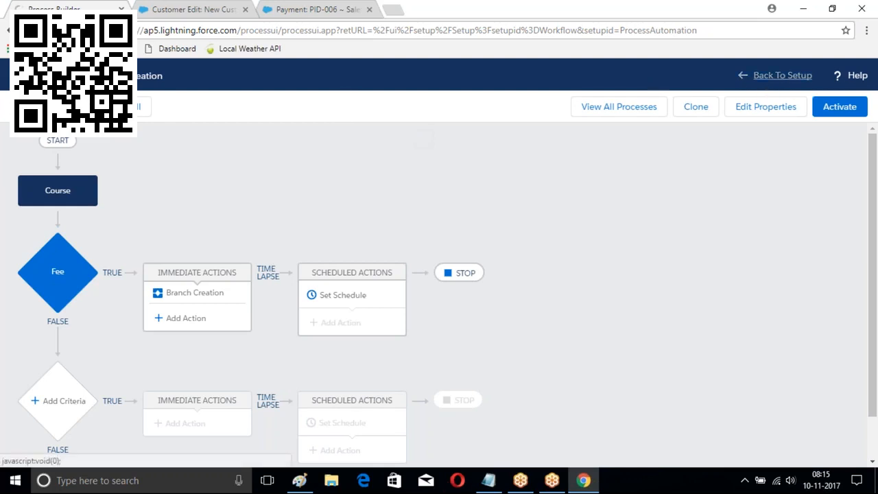
Leave the Course process in Process Builder and return to the Setup home page
{"action": "left_click", "coordinate": [782, 75]}
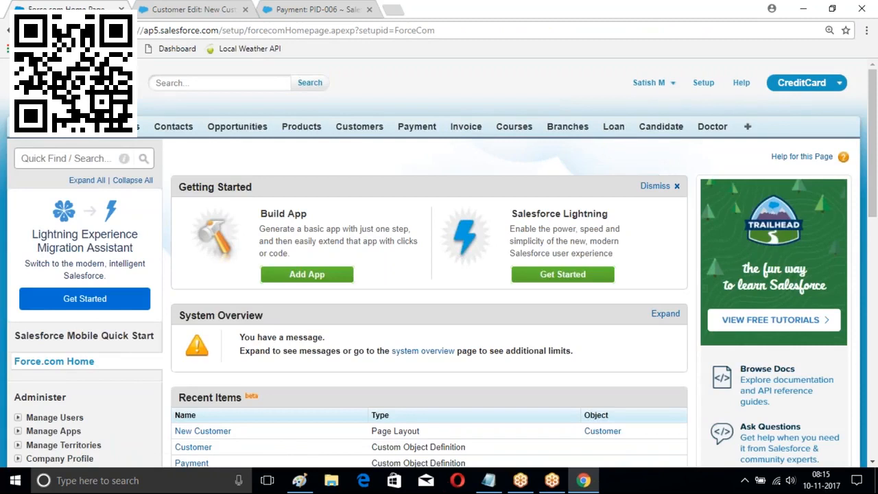
Open the Burlington Textiles Corp of America account and expand More in its Chatter publisher
{"action": "left_click", "coordinate": [127, 127]}
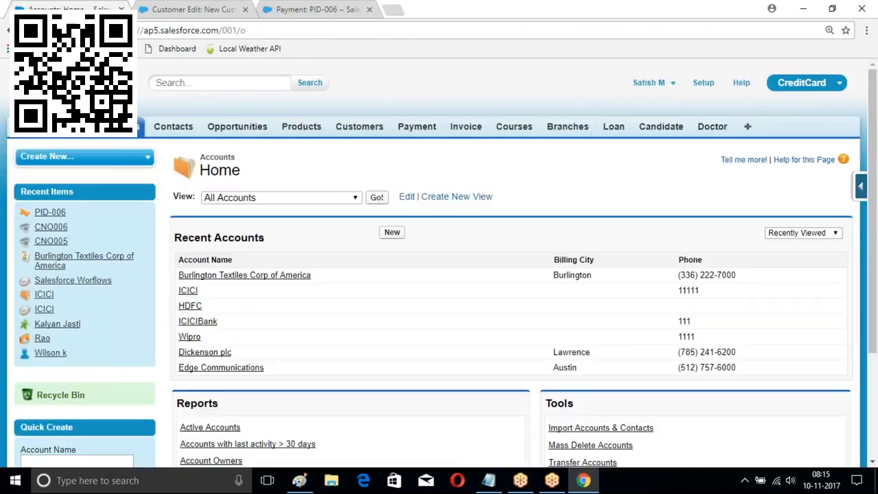
{"action": "scroll", "coordinate": [596, 135], "scroll_direction": "down", "scroll_amount": 1}
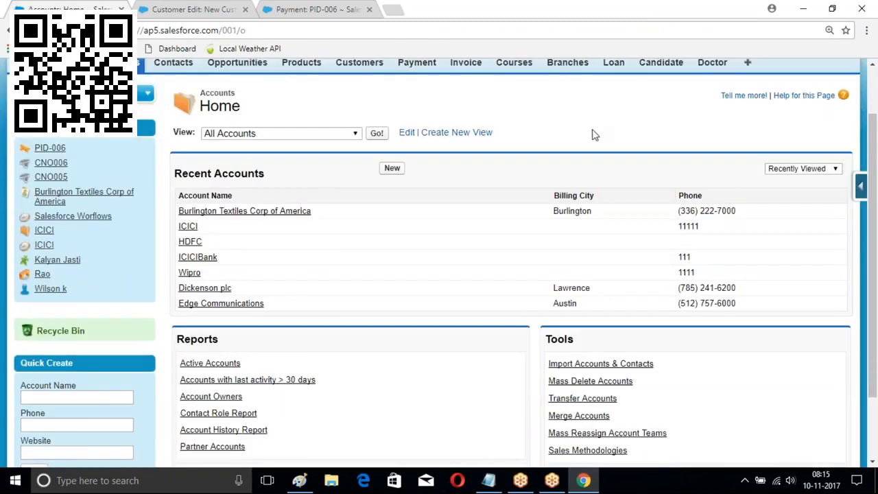
{"action": "left_click", "coordinate": [251, 213]}
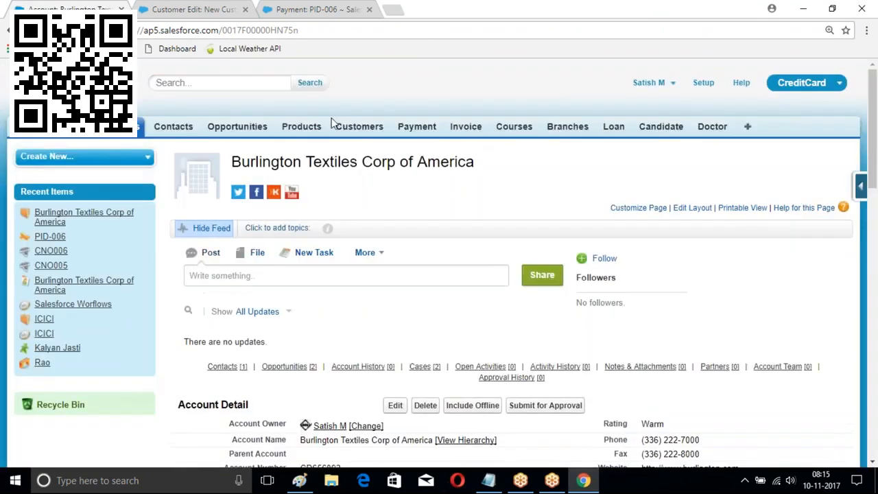
{"action": "scroll", "coordinate": [333, 122], "scroll_direction": "down", "scroll_amount": 2}
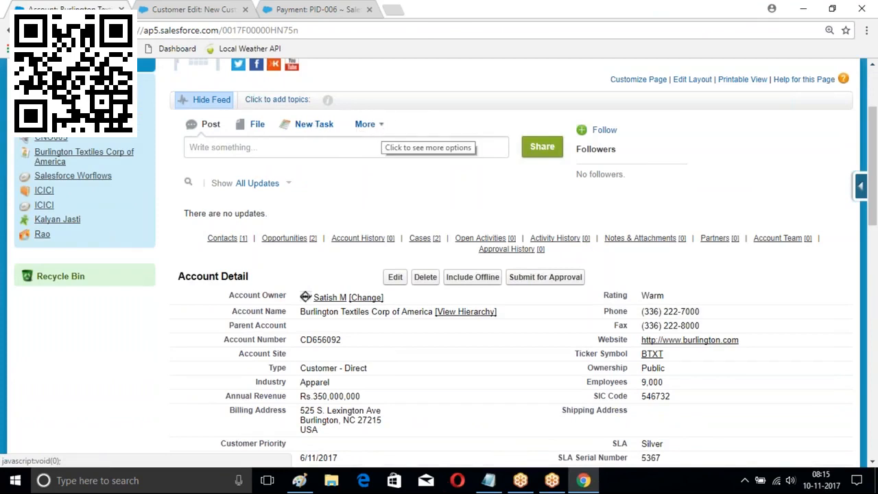
{"action": "left_click", "coordinate": [363, 128]}
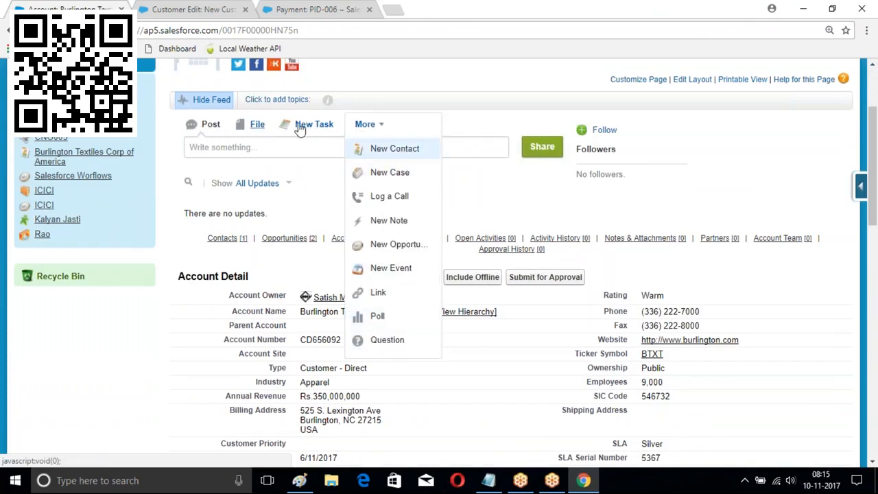
Compose a poll 'Shall we have class on sunday' with choices Yes and No
{"action": "left_click", "coordinate": [378, 317]}
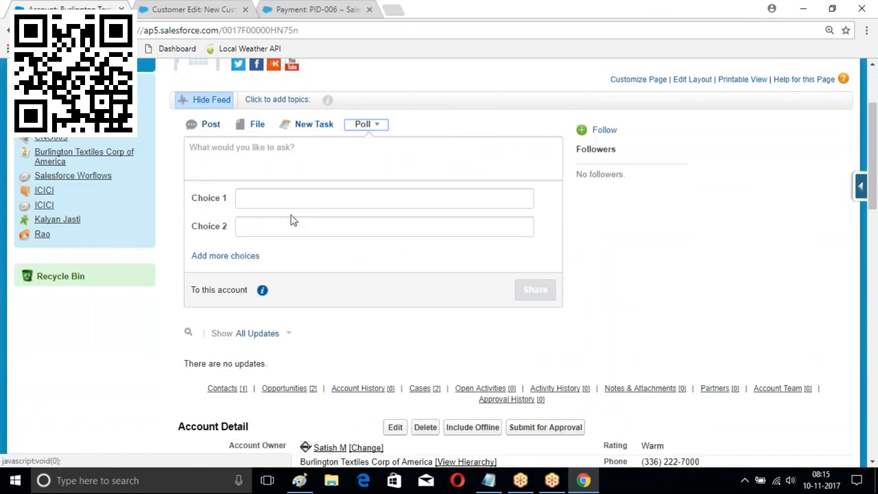
{"action": "left_click", "coordinate": [251, 149]}
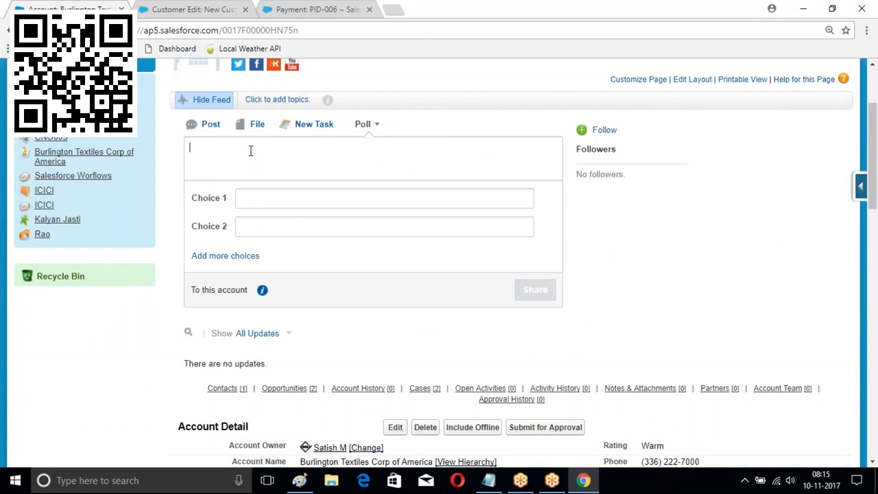
{"action": "type", "text": "Shall we have d"}
{"action": "type", "text": "lass on sunday"}
{"action": "left_click", "coordinate": [257, 198]}
{"action": "type", "text": "Yes"}
{"action": "left_click", "coordinate": [274, 224]}
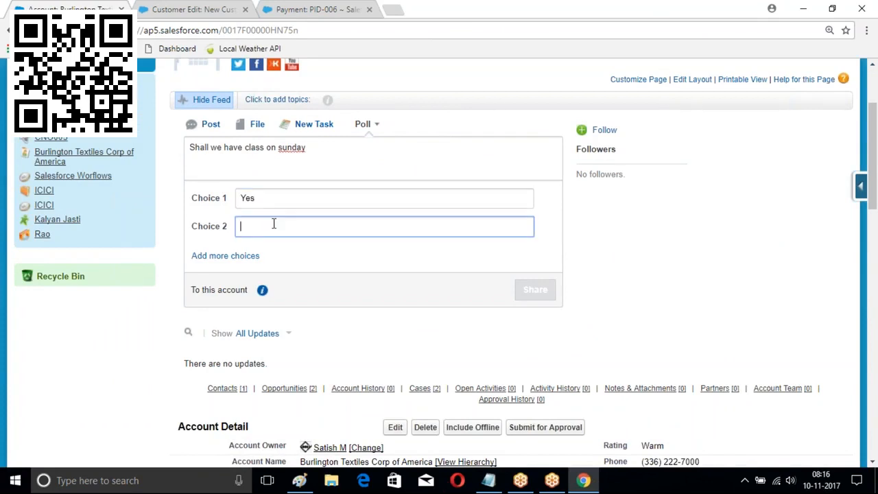
{"action": "type", "text": "No"}
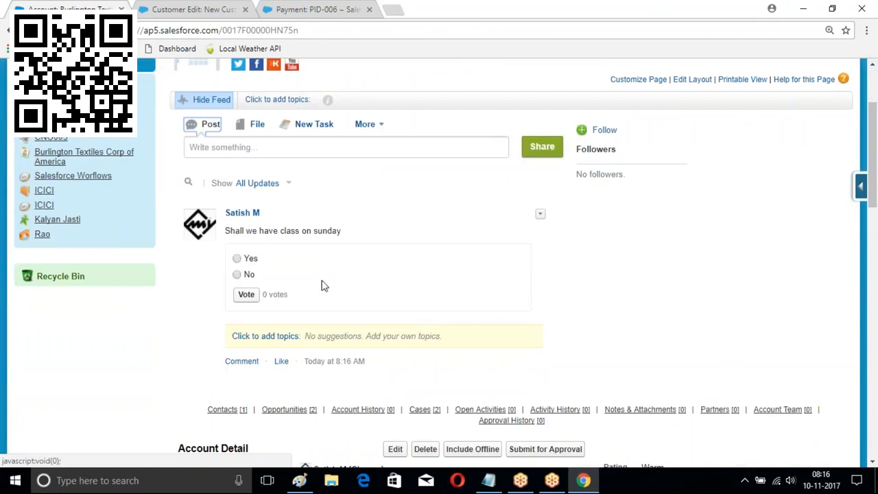
{"action": "scroll", "coordinate": [353, 253], "scroll_direction": "down", "scroll_amount": 1}
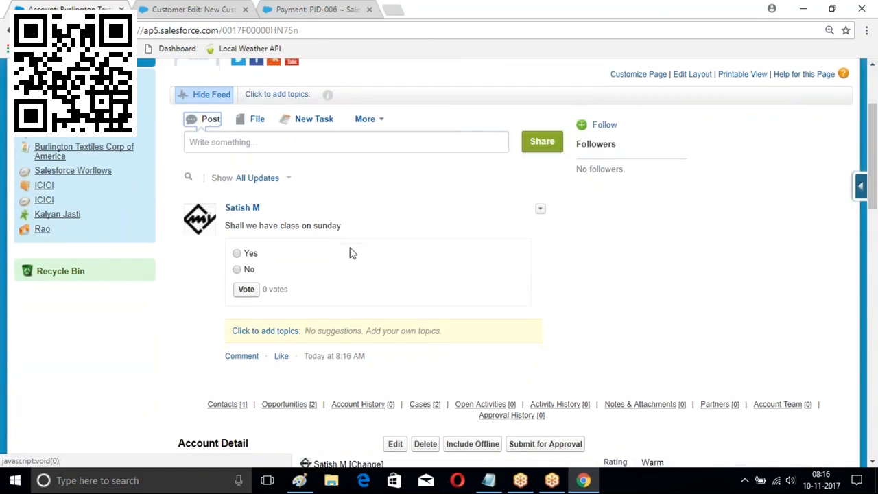
{"action": "scroll", "coordinate": [353, 254], "scroll_direction": "down", "scroll_amount": 1}
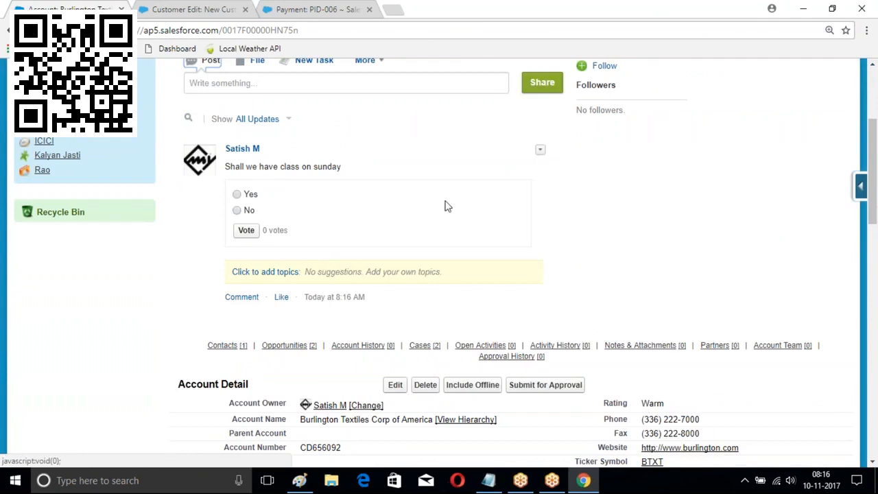
Vote Yes on the posted poll
{"action": "left_click", "coordinate": [236, 195]}
{"action": "left_click", "coordinate": [246, 230]}
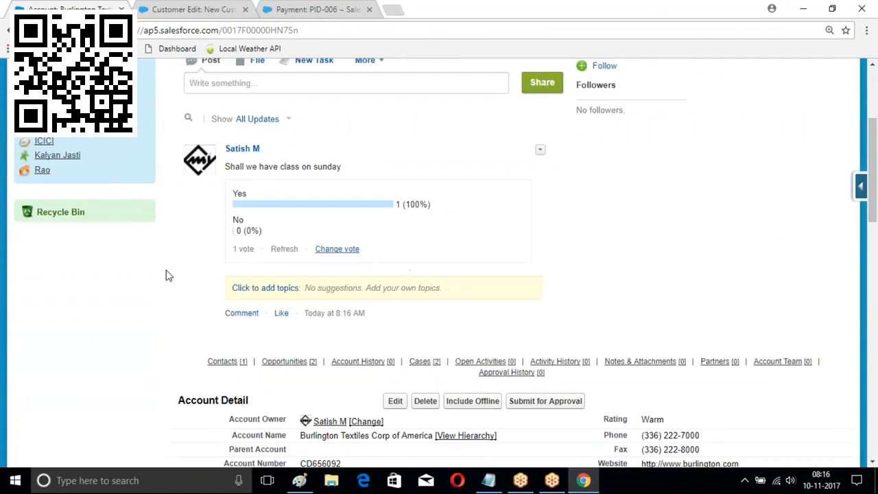
{"action": "scroll", "coordinate": [412, 226], "scroll_direction": "up", "scroll_amount": 3}
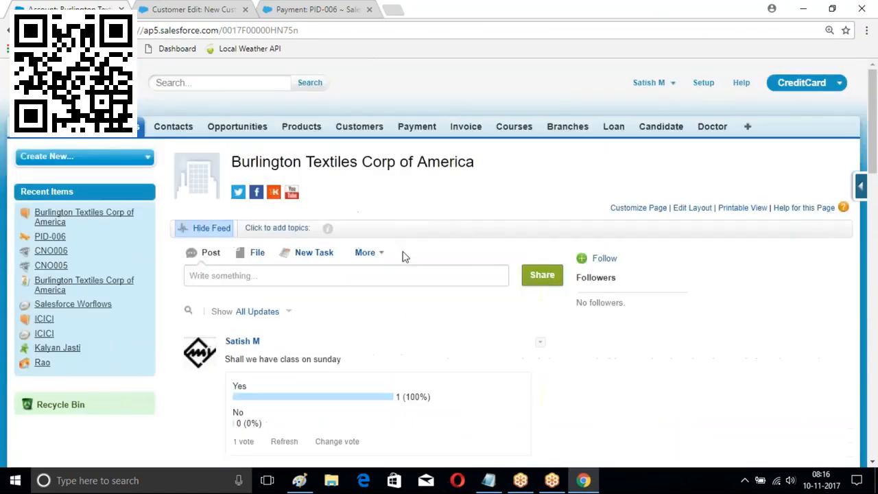
{"action": "scroll", "coordinate": [402, 252], "scroll_direction": "down", "scroll_amount": 2}
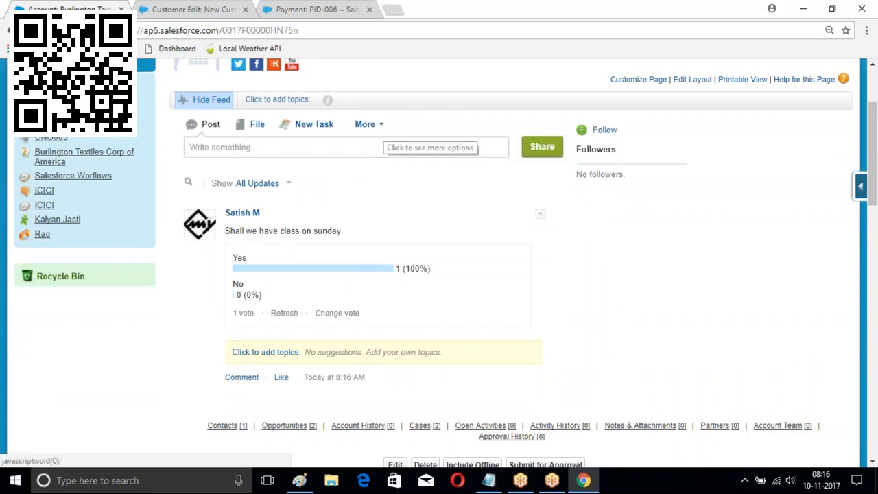
Start a feed question titled 'How to create AccountTeamMember on Account'
{"action": "left_click", "coordinate": [377, 126]}
{"action": "left_click", "coordinate": [389, 341]}
{"action": "left_click", "coordinate": [210, 179]}
{"action": "type", "text": "How t"}
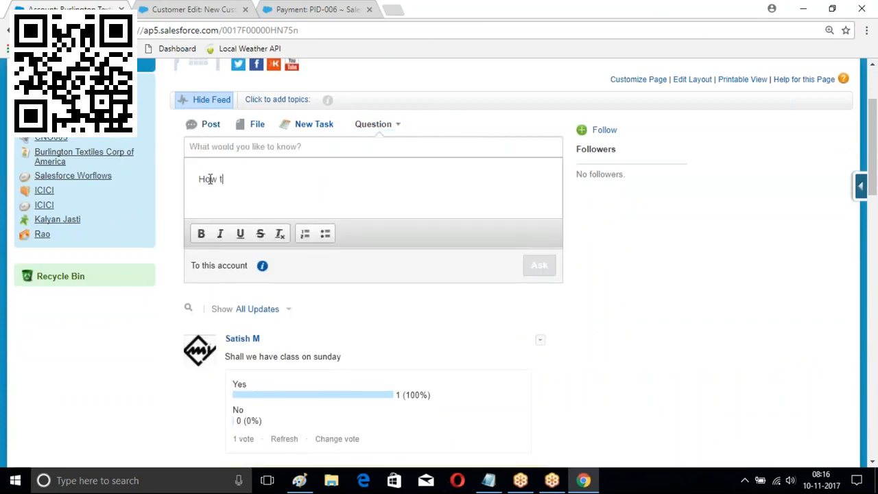
{"action": "type", "text": "o create AccountTeamMember"}
{"action": "key", "text": "BackSpace"}
{"action": "type", "text": "Member on "}
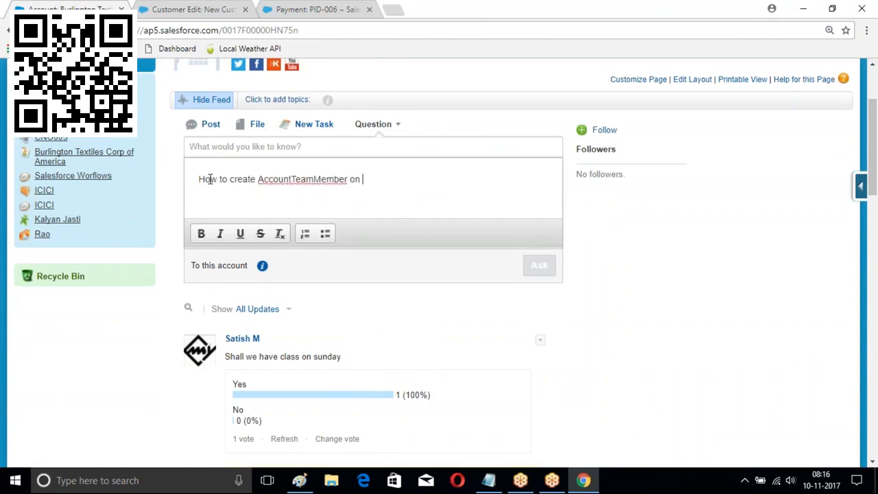
{"action": "type", "text": "Account"}
{"action": "scroll", "coordinate": [543, 271], "scroll_direction": "up", "scroll_amount": 2}
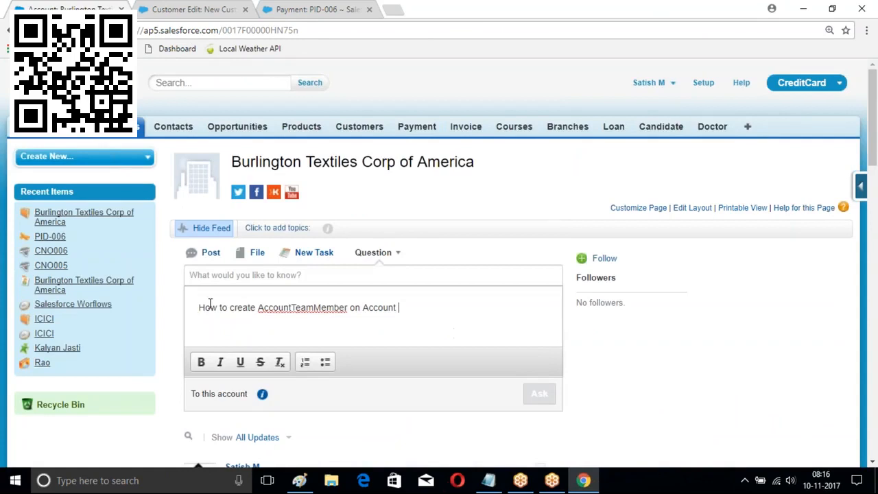
{"action": "left_click_drag", "start_coordinate": [198, 307], "coordinate": [418, 314]}
{"action": "key", "text": "ctrl+c"}
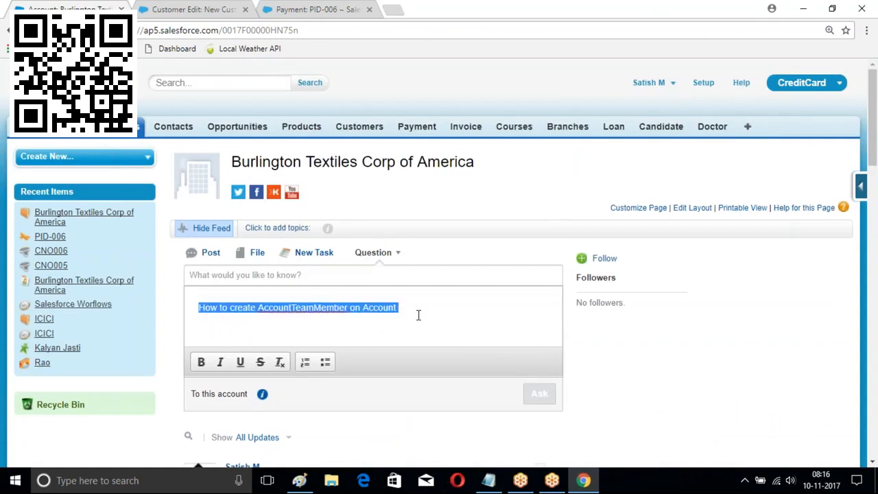
{"action": "left_click", "coordinate": [230, 275]}
{"action": "key", "text": "ctrl+v"}
Set the question details to 'When user in in inactive state' and ask it
{"action": "left_click", "coordinate": [231, 309]}
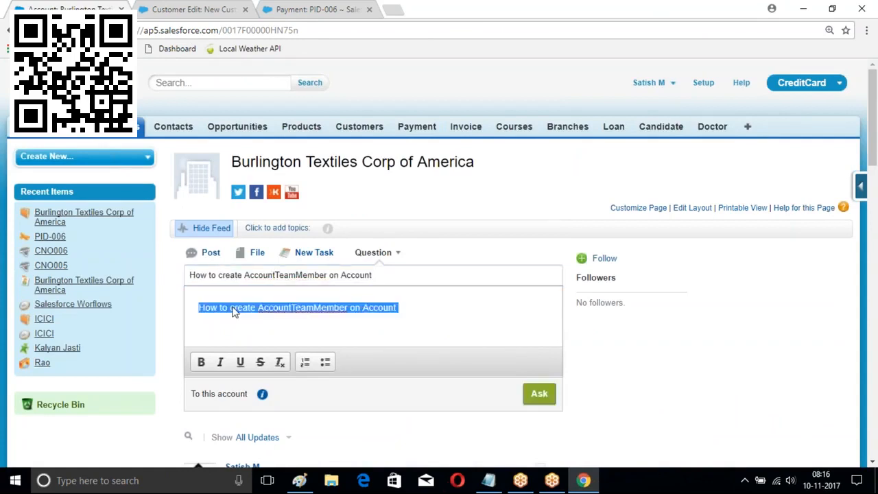
{"action": "key", "text": "End"}
{"action": "key", "text": "BackSpace"}
{"action": "key", "text": "BackSpace"}
{"action": "key", "text": "BackSpace"}
{"action": "key", "text": "BackSpace"}
{"action": "key", "text": "BackSpace"}
{"action": "key", "text": "BackSpace"}
{"action": "key", "text": "BackSpace"}
{"action": "key", "text": "BackSpace"}
{"action": "key", "text": "BackSpace"}
{"action": "key", "text": "BackSpace"}
{"action": "key", "text": "BackSpace"}
{"action": "key", "text": "BackSpace"}
{"action": "key", "text": "BackSpace"}
{"action": "key", "text": "BackSpace"}
{"action": "key", "text": "BackSpace"}
{"action": "key", "text": "BackSpace"}
{"action": "key", "text": "BackSpace"}
{"action": "key", "text": "BackSpace"}
{"action": "key", "text": "BackSpace"}
{"action": "key", "text": "BackSpace"}
{"action": "key", "text": "BackSpace"}
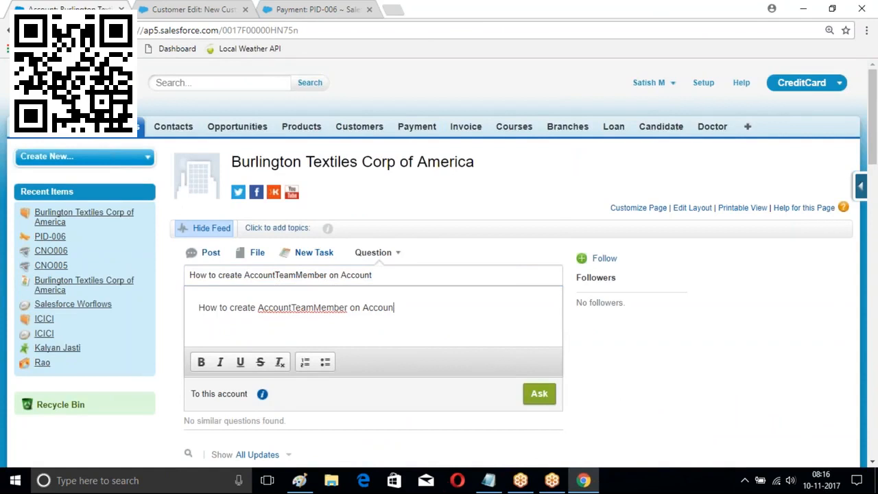
{"action": "key", "text": "BackSpace"}
{"action": "key", "text": "BackSpace"}
{"action": "key", "text": "BackSpace"}
{"action": "key", "text": "BackSpace"}
{"action": "key", "text": "BackSpace"}
{"action": "key", "text": "BackSpace"}
{"action": "key", "text": "BackSpace"}
{"action": "key", "text": "BackSpace"}
{"action": "key", "text": "BackSpace"}
{"action": "key", "text": "BackSpace"}
{"action": "key", "text": "BackSpace"}
{"action": "key", "text": "BackSpace"}
{"action": "key", "text": "BackSpace"}
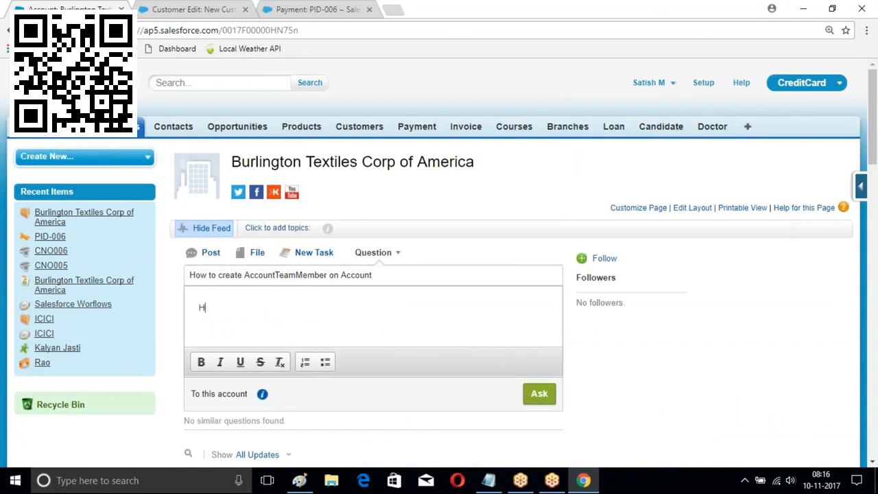
{"action": "type", "text": "When "}
{"action": "type", "text": "acc"}
{"action": "key", "text": "BackSpace"}
{"action": "key", "text": "BackSpace"}
{"action": "key", "text": "BackSpace"}
{"action": "type", "text": "user in in ina"}
{"action": "key", "text": "BackSpace"}
{"action": "key", "text": "BackSpace"}
{"action": "type", "text": "active state"}
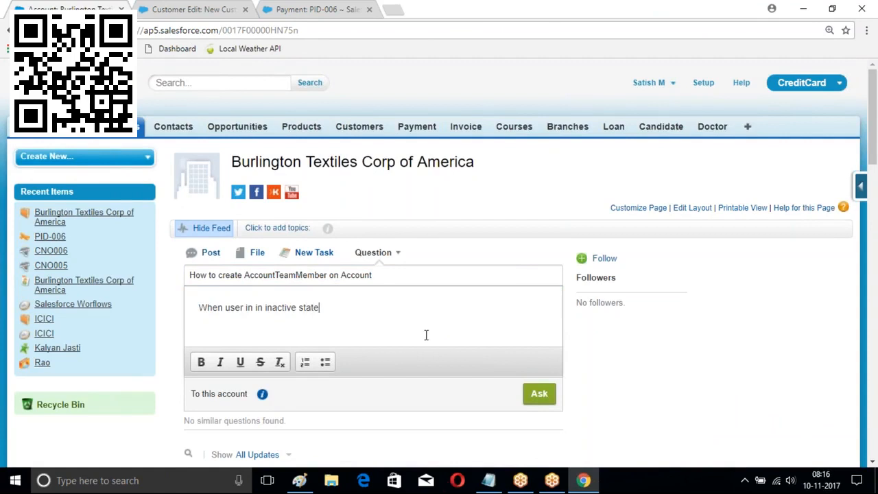
{"action": "scroll", "coordinate": [426, 334], "scroll_direction": "down", "scroll_amount": 1}
{"action": "left_click", "coordinate": [535, 326]}
{"action": "scroll", "coordinate": [387, 267], "scroll_direction": "down", "scroll_amount": 4}
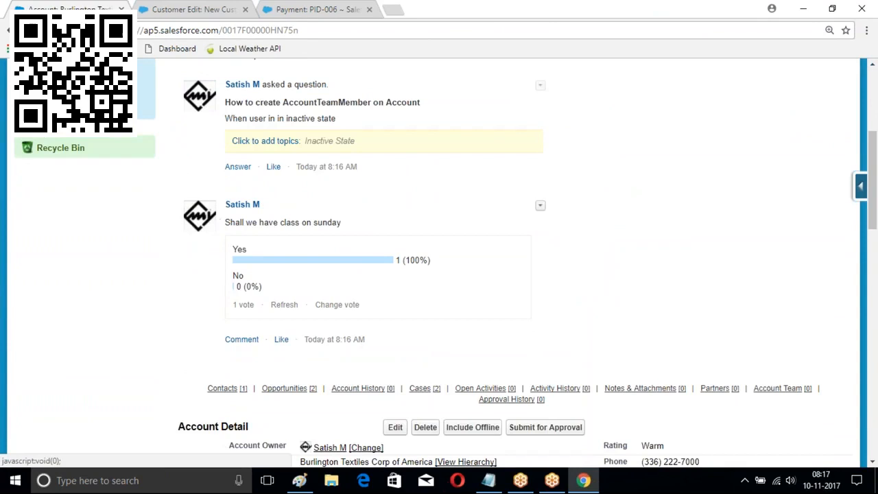
{"action": "scroll", "coordinate": [417, 175], "scroll_direction": "up", "scroll_amount": 2}
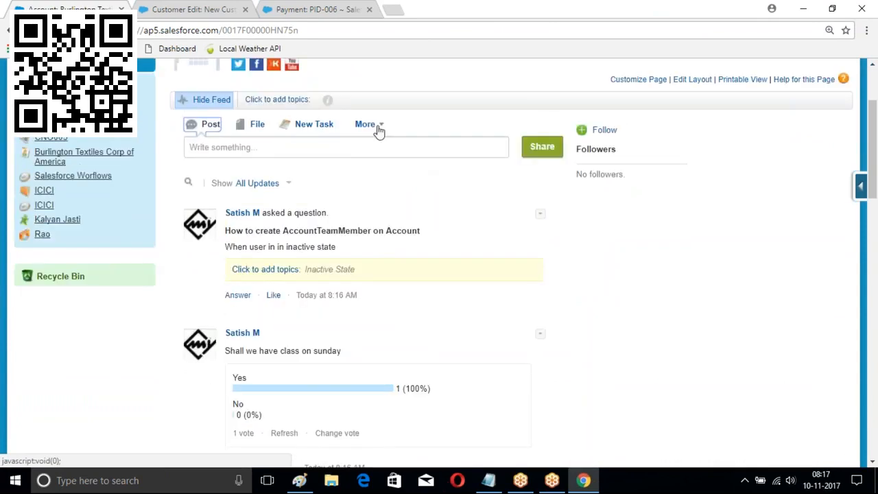
{"action": "left_click", "coordinate": [378, 129]}
{"action": "left_click", "coordinate": [376, 297]}
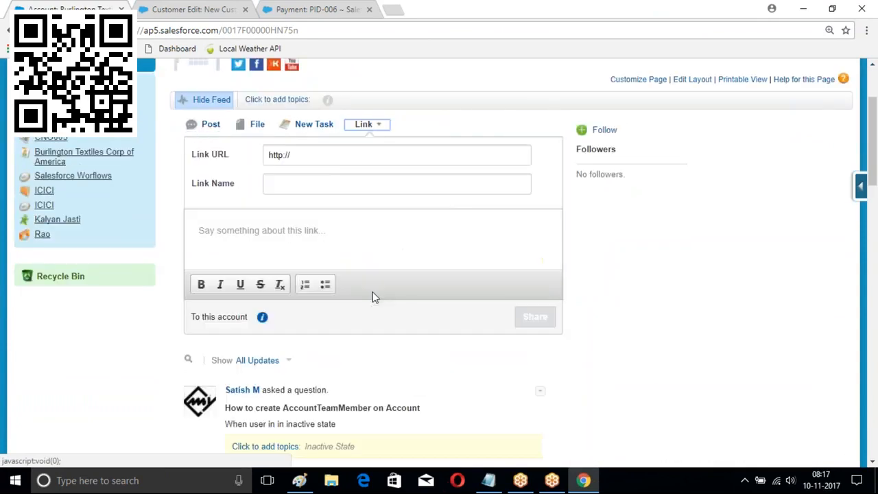
{"action": "left_click", "coordinate": [309, 160]}
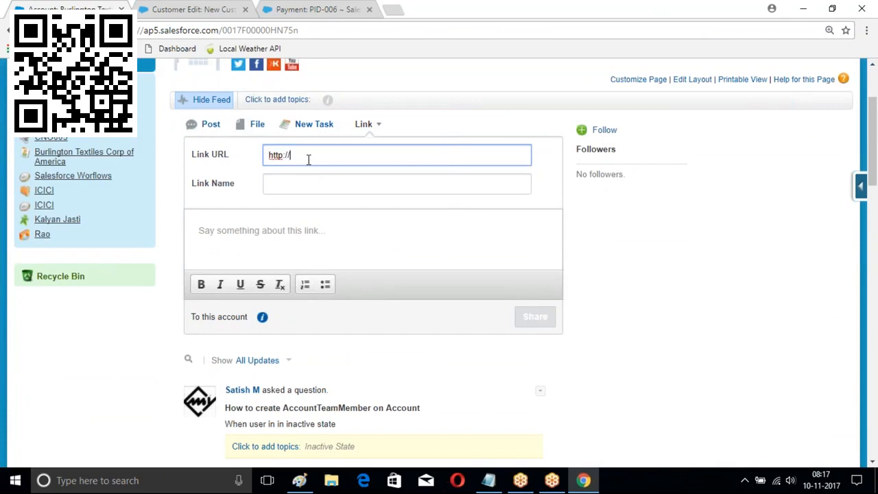
{"action": "type", "text": "http"}
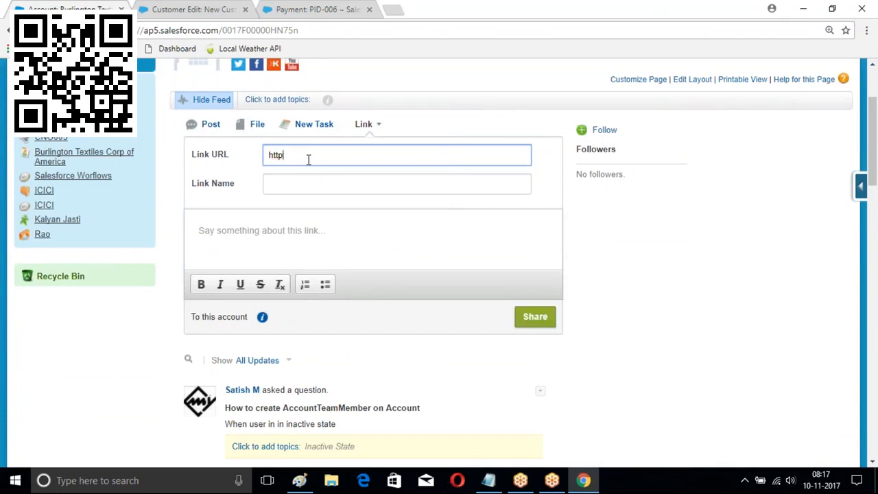
{"action": "type", "text": "s://www.satishmyla.in"}
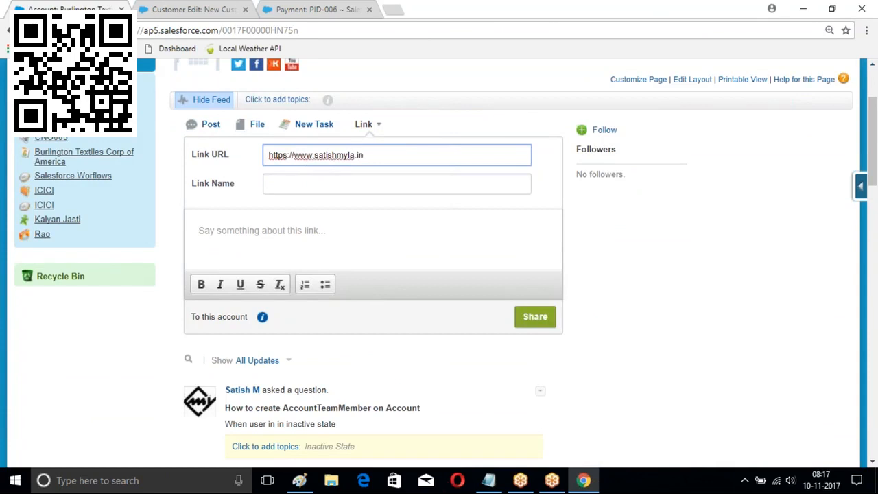
{"action": "left_click", "coordinate": [273, 184]}
{"action": "type", "text": "videp"}
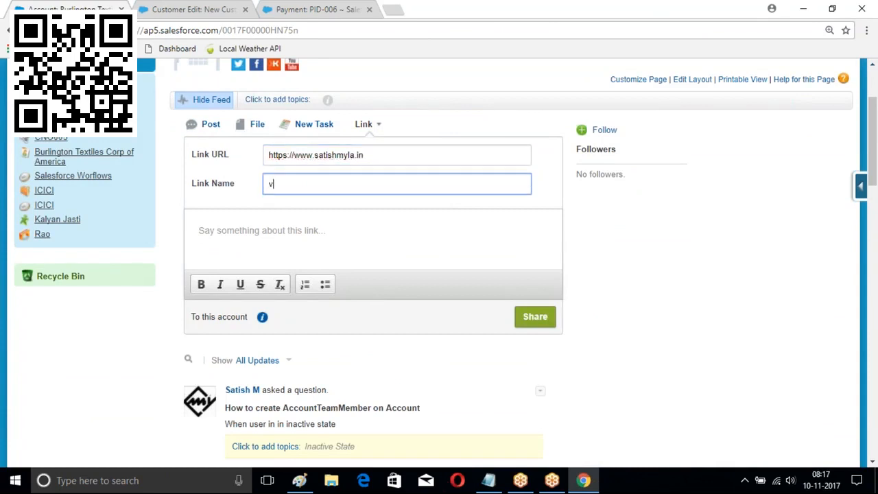
{"action": "key", "text": "BackSpace"}
{"action": "key", "text": "BackSpace"}
{"action": "key", "text": "BackSpace"}
{"action": "type", "text": "eo Access"}
{"action": "left_click", "coordinate": [535, 316]}
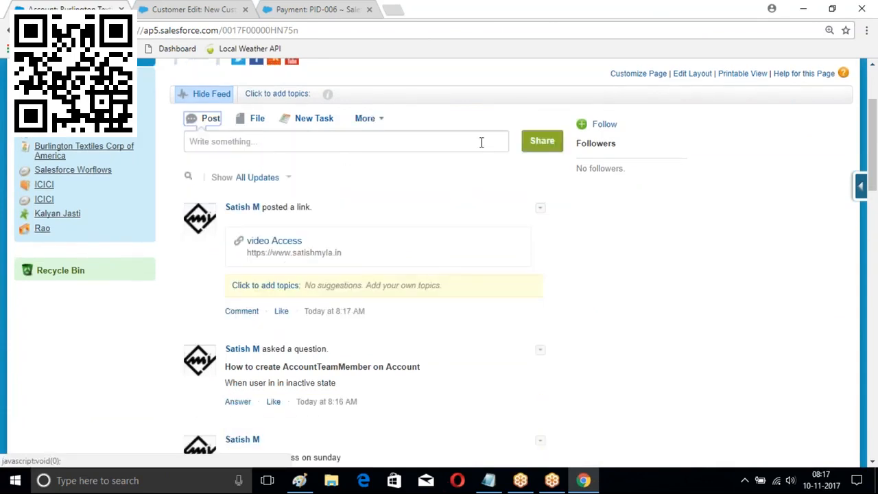
Start a new event from the feed with subject 'Sprint one Review Meeting'
{"action": "left_click", "coordinate": [374, 119]}
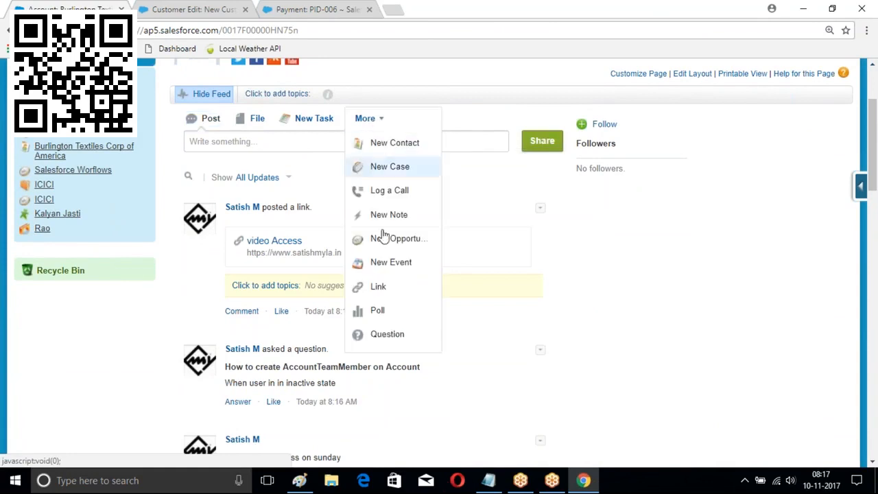
{"action": "left_click", "coordinate": [386, 267]}
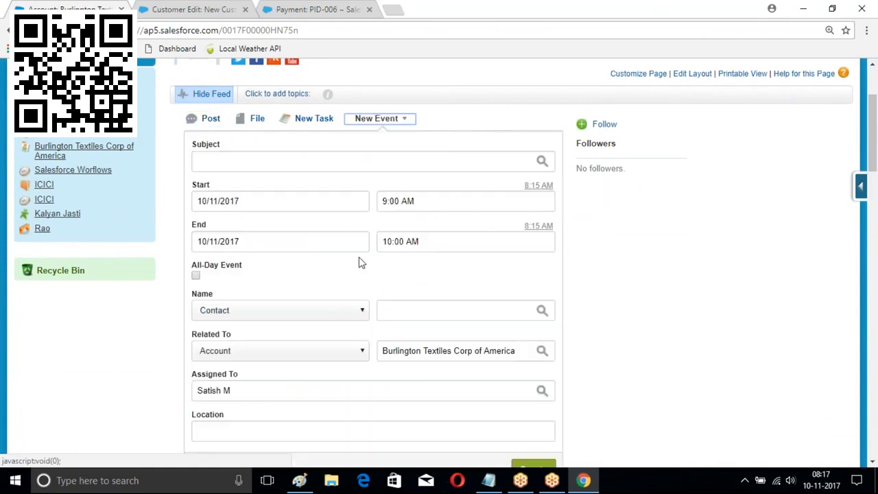
{"action": "scroll", "coordinate": [338, 281], "scroll_direction": "down", "scroll_amount": 3}
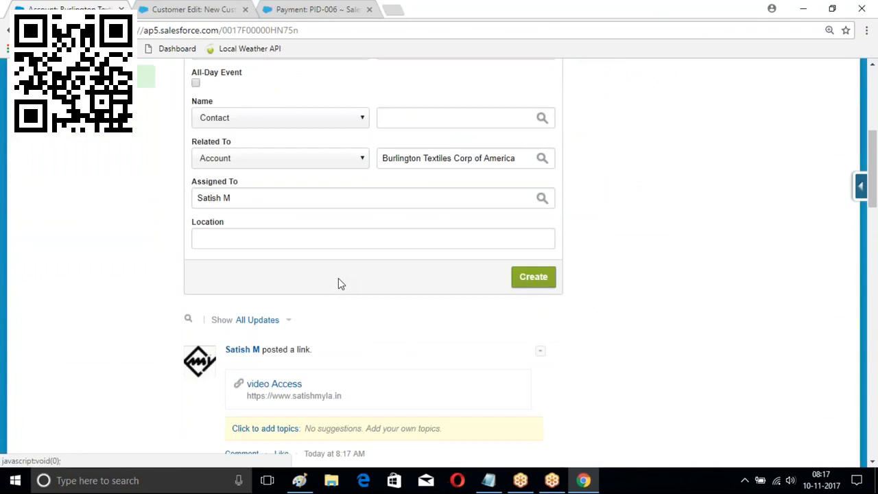
{"action": "scroll", "coordinate": [362, 275], "scroll_direction": "up", "scroll_amount": 3}
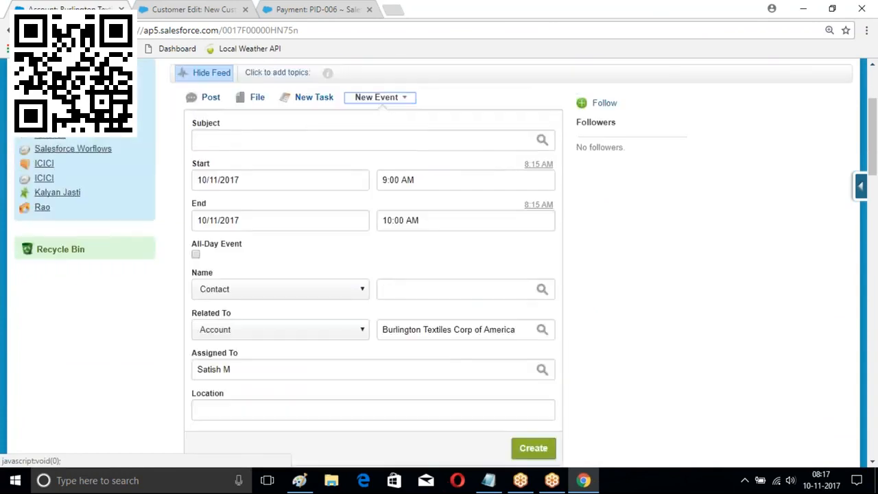
{"action": "left_click", "coordinate": [362, 162]}
{"action": "type", "text": "Call fo"}
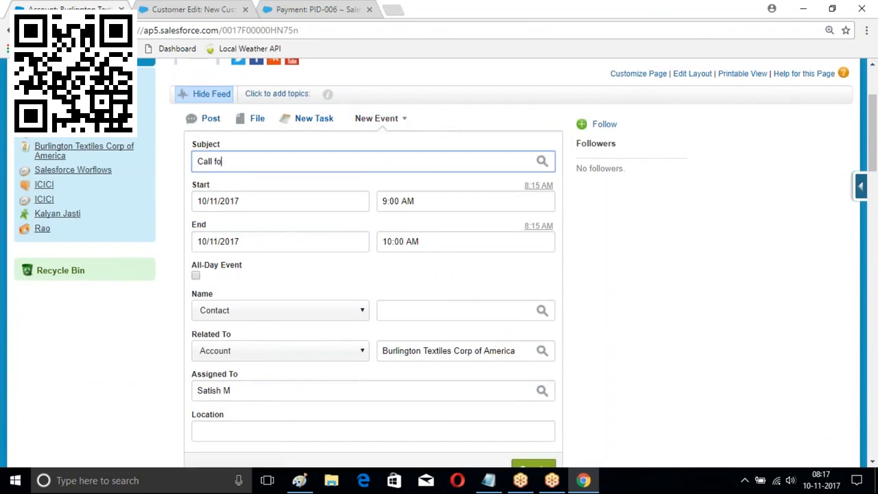
{"action": "key", "text": "BackSpace"}
{"action": "key", "text": "BackSpace"}
{"action": "key", "text": "BackSpace"}
{"action": "key", "text": "BackSpace"}
{"action": "key", "text": "BackSpace"}
{"action": "key", "text": "BackSpace"}
{"action": "key", "text": "BackSpace"}
{"action": "type", "text": "Sprint one Review Meeting"}
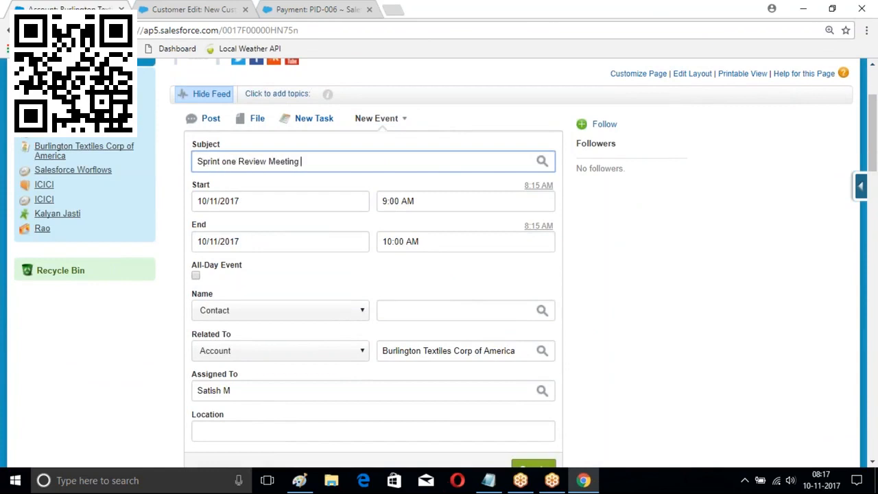
{"action": "type", "text": " at 5"}
{"action": "key", "text": "BackSpace"}
{"action": "key", "text": "BackSpace"}
{"action": "key", "text": "BackSpace"}
Create the event for 10/11/2017, 9:00–10:00 AM, related to Burlington Textiles Corp of America
{"action": "scroll", "coordinate": [291, 166], "scroll_direction": "down", "scroll_amount": 1}
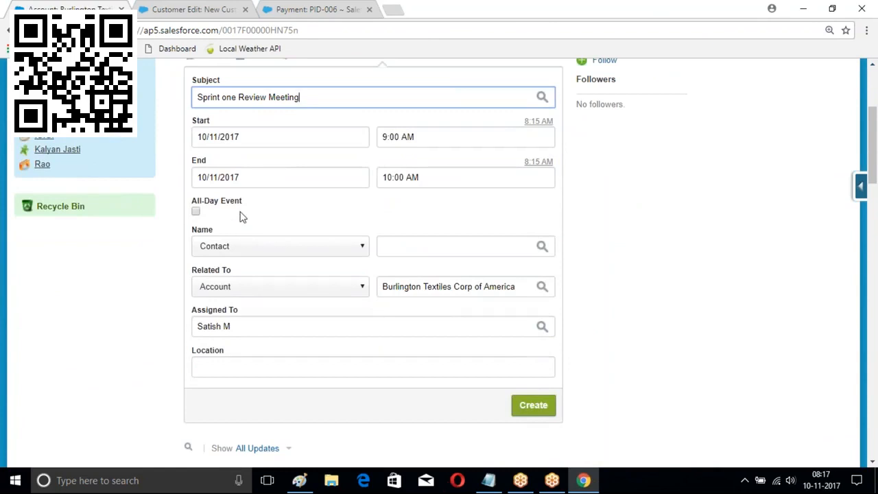
{"action": "scroll", "coordinate": [434, 206], "scroll_direction": "down", "scroll_amount": 1}
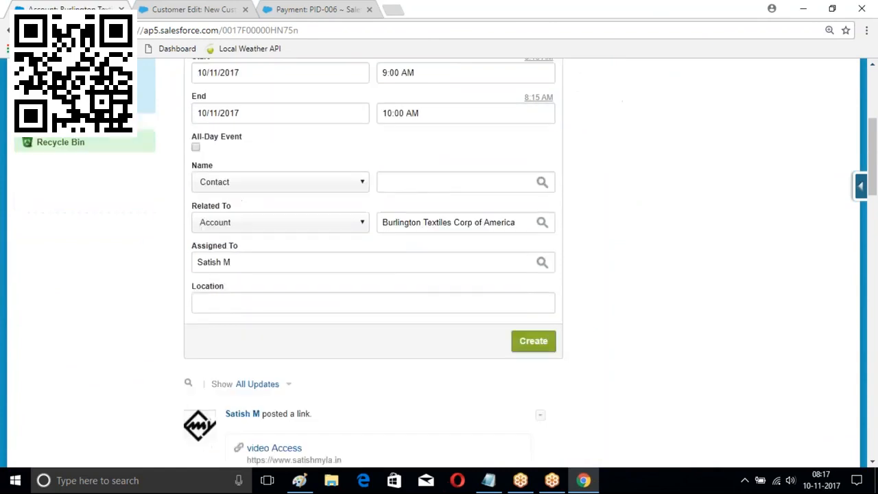
{"action": "left_click", "coordinate": [534, 341]}
{"action": "scroll", "coordinate": [639, 231], "scroll_direction": "up", "scroll_amount": 3}
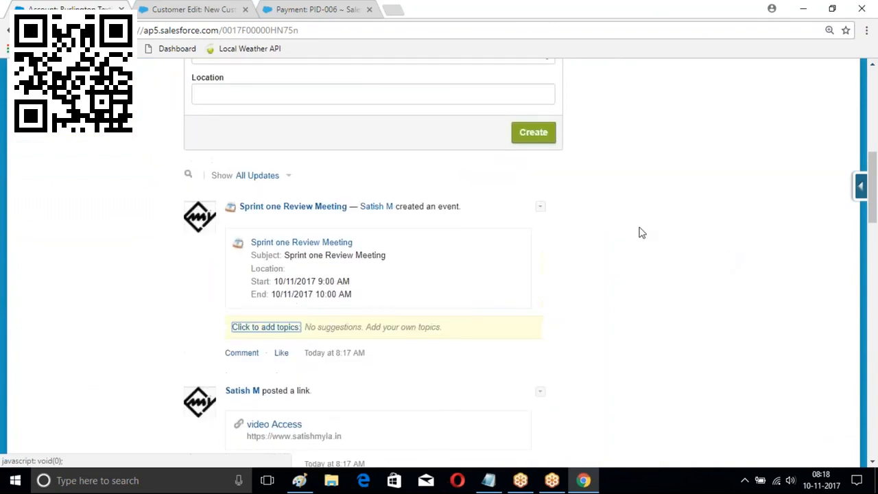
{"action": "scroll", "coordinate": [390, 215], "scroll_direction": "up", "scroll_amount": 3}
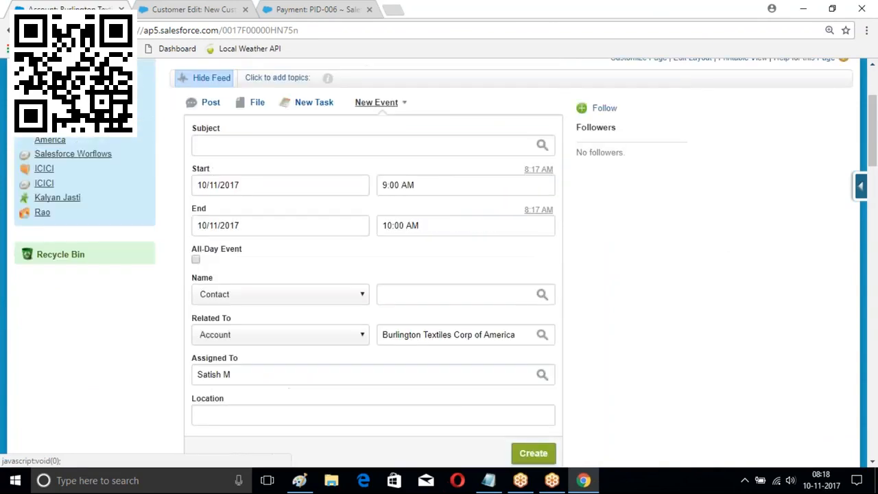
{"action": "left_click", "coordinate": [402, 103]}
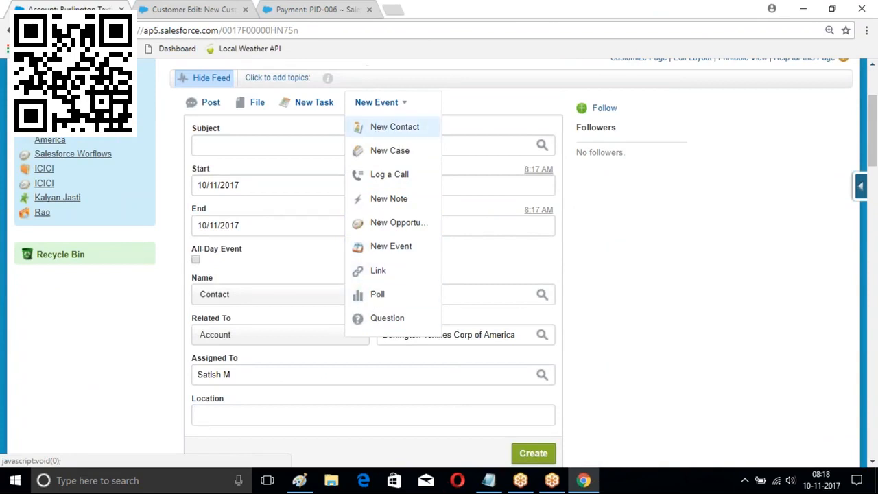
Share the text post 'This is a test post' on the account feed
{"action": "left_click", "coordinate": [206, 107]}
{"action": "left_click", "coordinate": [225, 132]}
{"action": "type", "text": "THis is"}
{"action": "key", "text": "BackSpace"}
{"action": "key", "text": "BackSpace"}
{"action": "key", "text": "BackSpace"}
{"action": "key", "text": "BackSpace"}
{"action": "key", "text": "BackSpace"}
{"action": "key", "text": "BackSpace"}
{"action": "key", "text": "BackSpace"}
{"action": "type", "text": "his is a"}
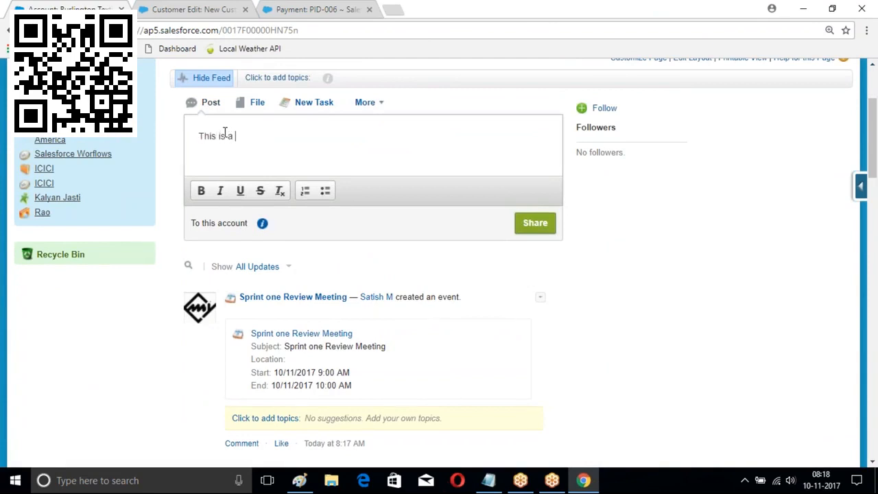
{"action": "type", "text": " test cas"}
{"action": "key", "text": "BackSpace"}
{"action": "key", "text": "BackSpace"}
{"action": "key", "text": "BackSpace"}
{"action": "type", "text": "post"}
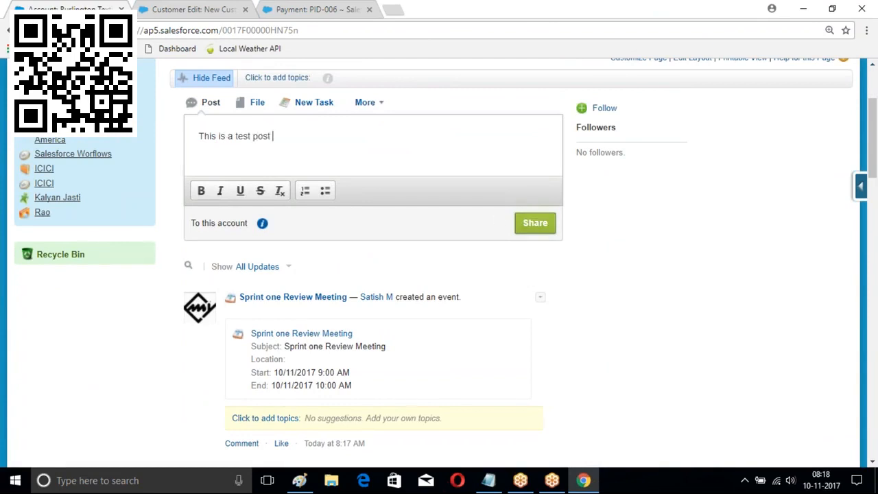
{"action": "left_click", "coordinate": [521, 228]}
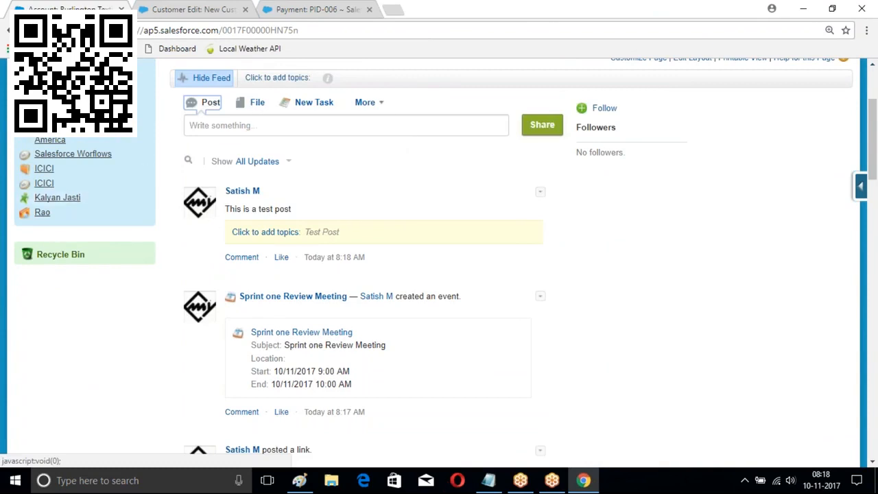
Hide the account feed to view details, then show the feed again
{"action": "left_click", "coordinate": [385, 103]}
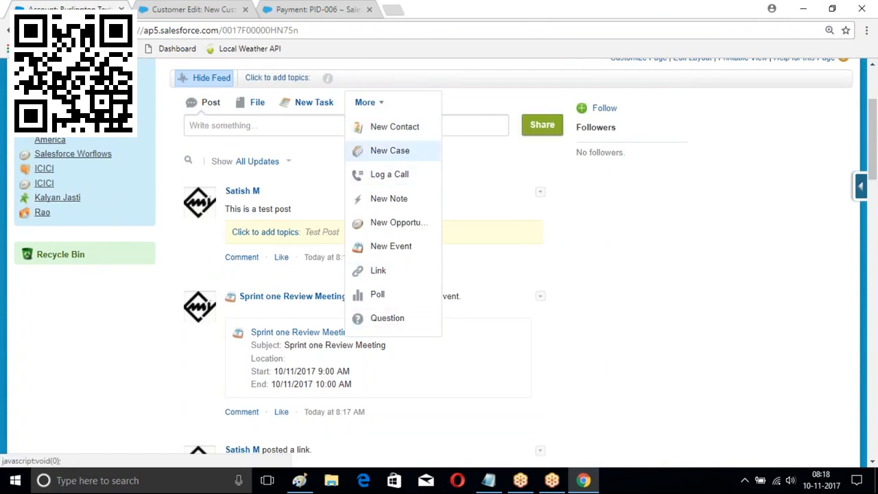
{"action": "left_click", "coordinate": [613, 254]}
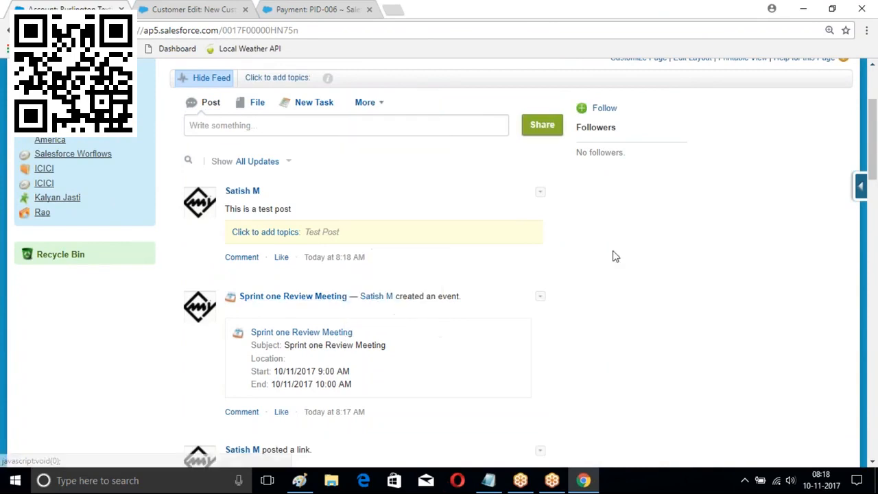
{"action": "scroll", "coordinate": [613, 255], "scroll_direction": "up", "scroll_amount": 2}
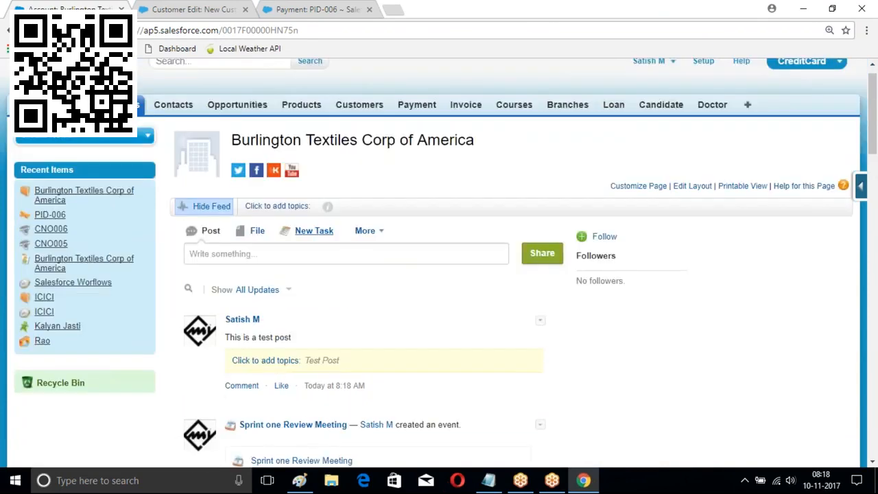
{"action": "left_click", "coordinate": [206, 207]}
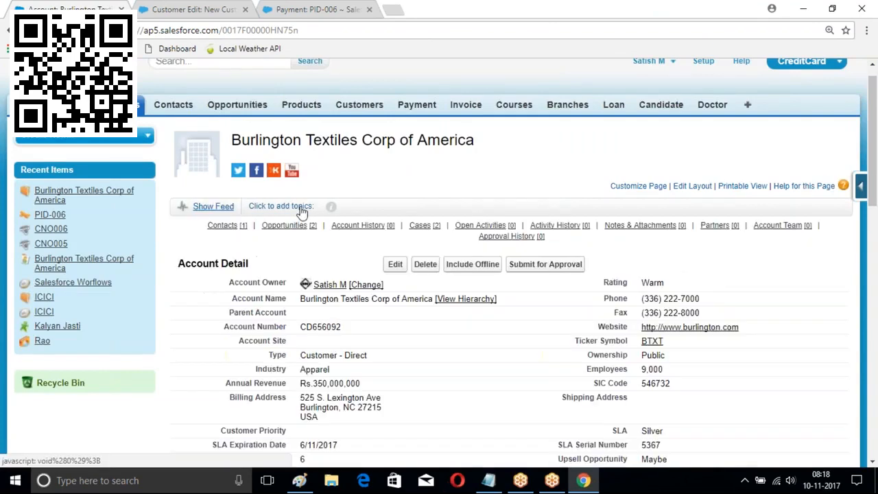
{"action": "left_click", "coordinate": [206, 206]}
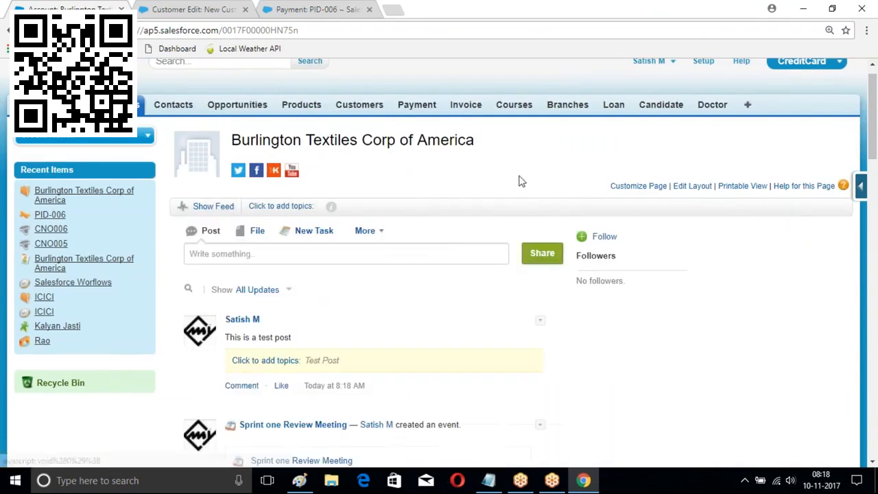
{"action": "scroll", "coordinate": [439, 227], "scroll_direction": "down", "scroll_amount": 1}
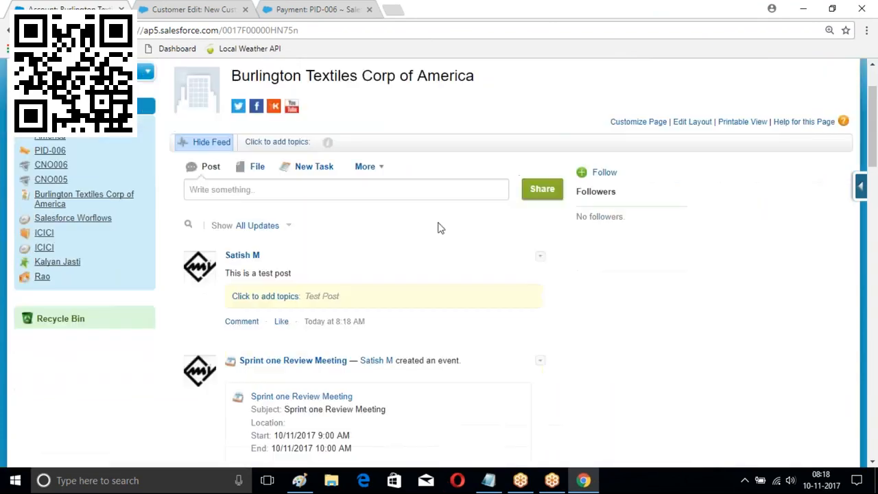
Add the topic 'Call Him On Sunday : 12-Nov-2017' to the Burlington Textiles account
{"action": "left_click", "coordinate": [295, 142]}
{"action": "type", "text": "h"}
{"action": "key", "text": "BackSpace"}
{"action": "type", "text": "Call H"}
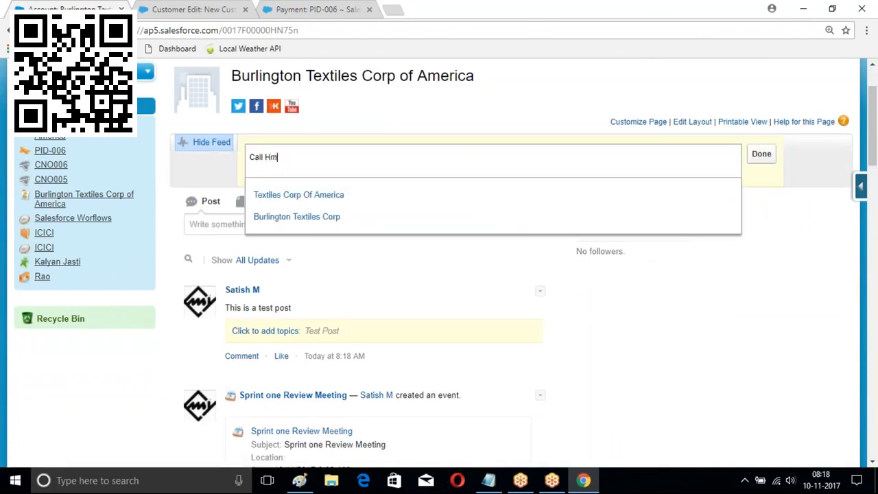
{"action": "type", "text": "im on sunday : 12-Nov-2017"}
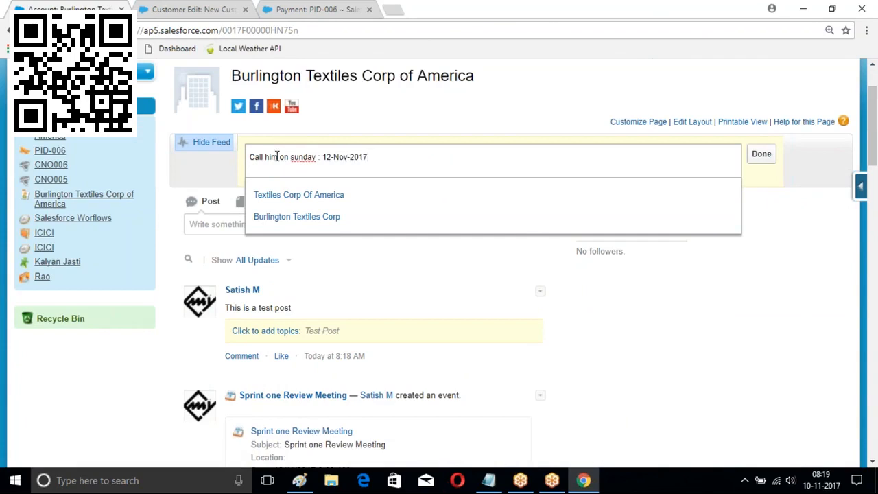
{"action": "key", "text": "Return"}
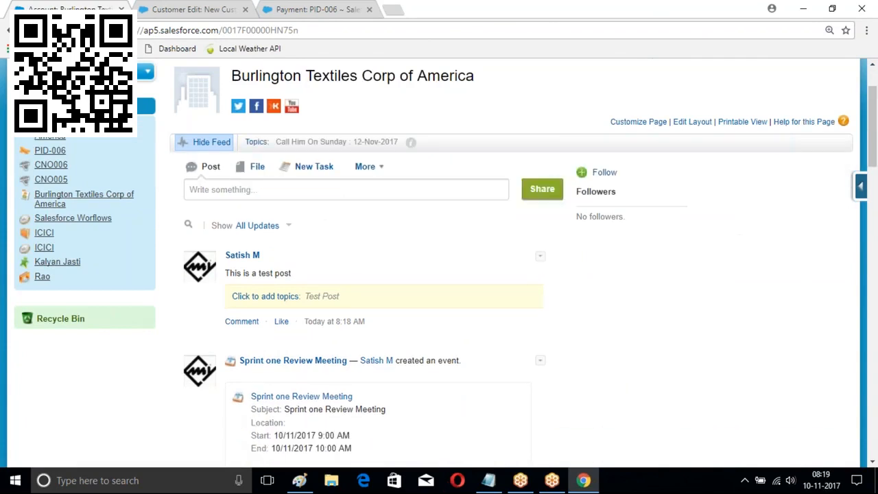
{"action": "scroll", "coordinate": [584, 299], "scroll_direction": "down", "scroll_amount": 3}
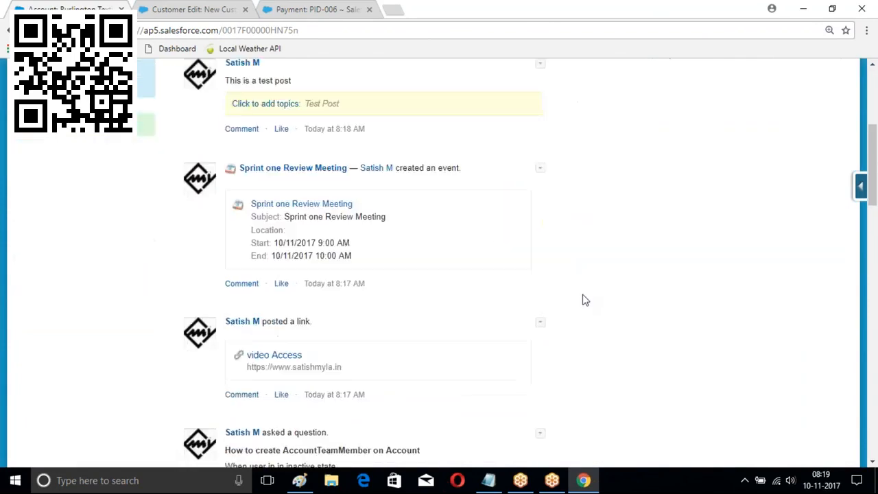
{"action": "scroll", "coordinate": [584, 300], "scroll_direction": "up", "scroll_amount": 4}
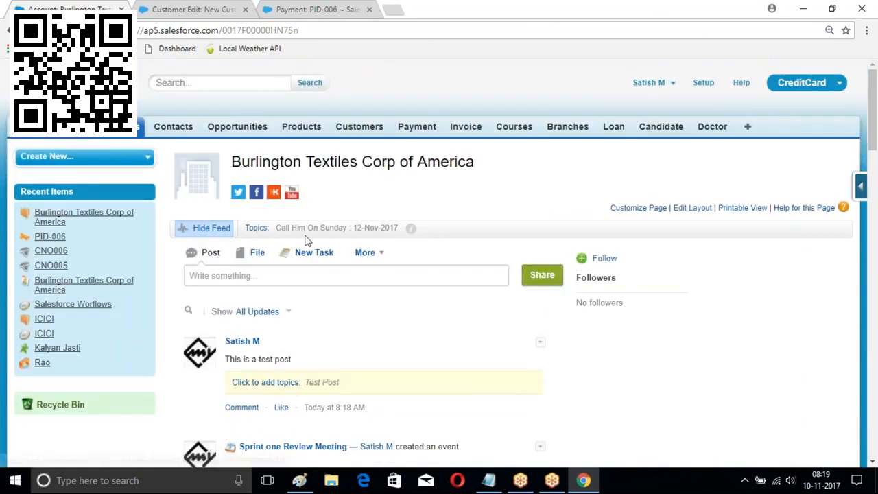
Tag the ICICI account with the topic 'Call Him On Sunday : 12-Nov-2017'
{"action": "left_click", "coordinate": [134, 129]}
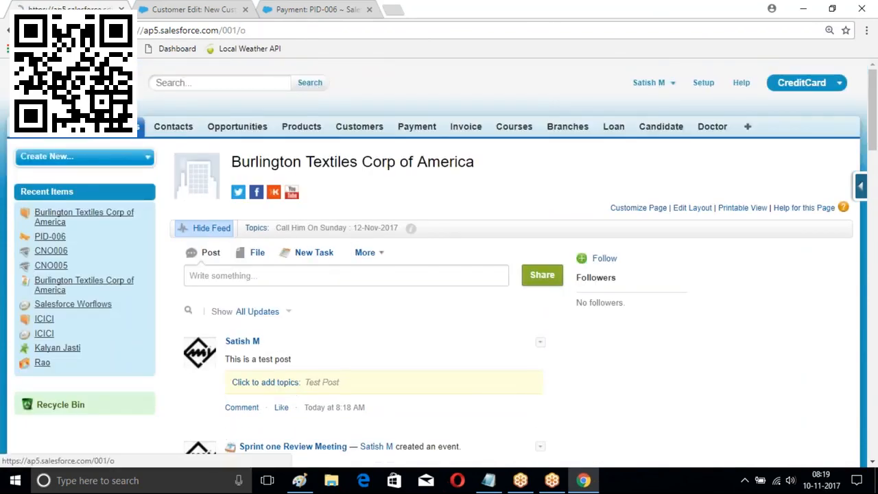
{"action": "left_click", "coordinate": [245, 275]}
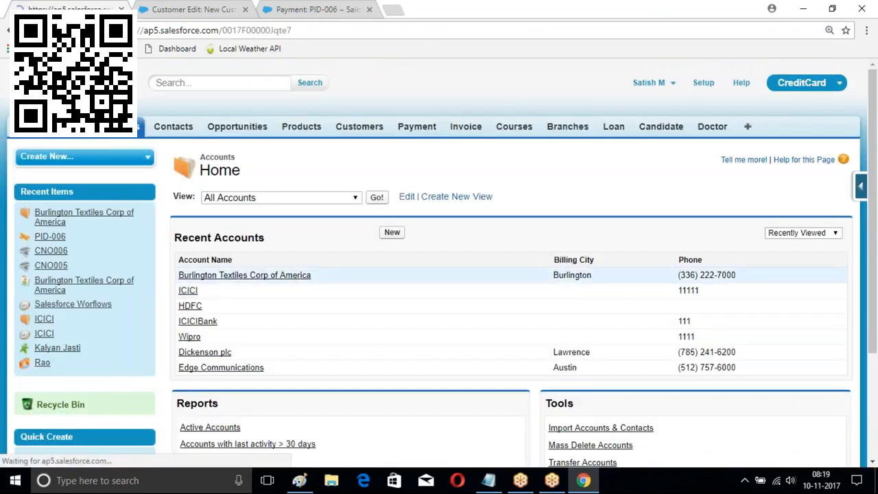
{"action": "left_click", "coordinate": [284, 228]}
{"action": "type", "text": "Call"}
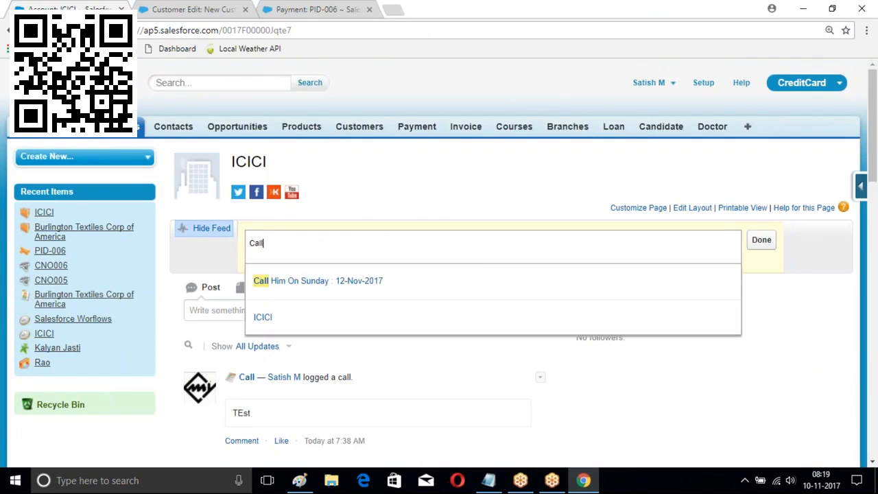
{"action": "left_click", "coordinate": [323, 280]}
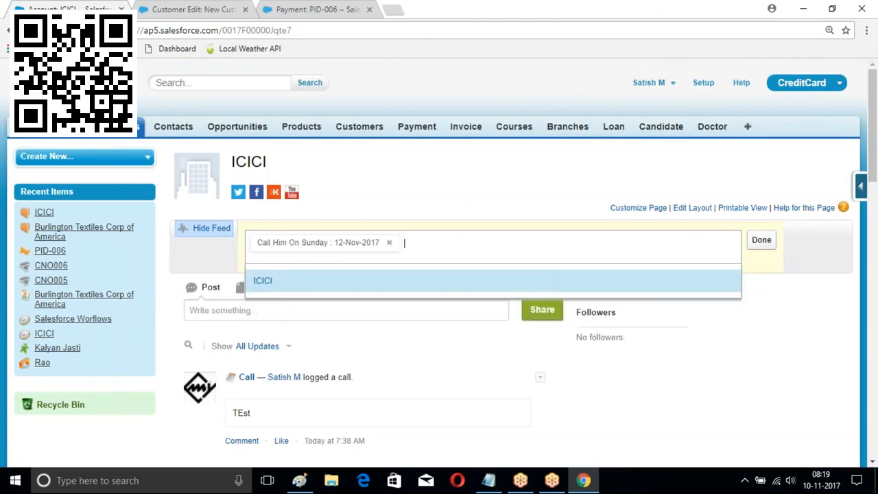
{"action": "left_click", "coordinate": [761, 240]}
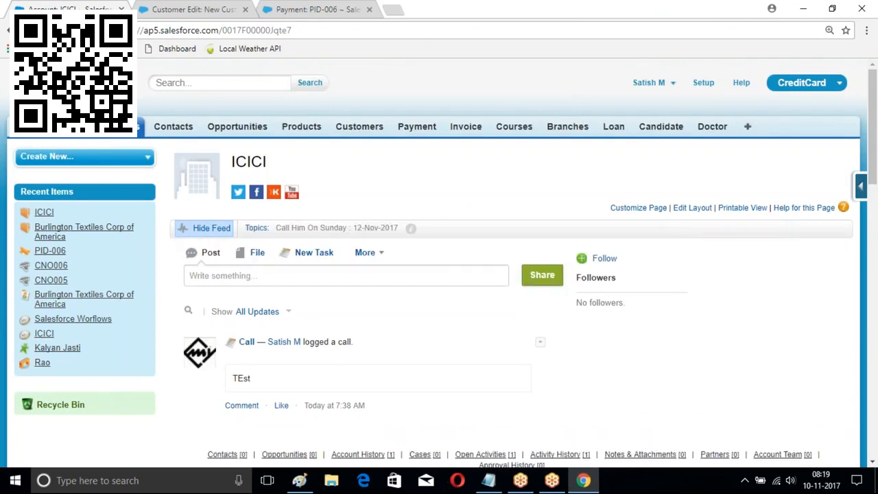
Tag the ICICIBank account with the same 'Call Him On Sunday : 12-Nov-2017' topic
{"action": "left_click", "coordinate": [122, 127]}
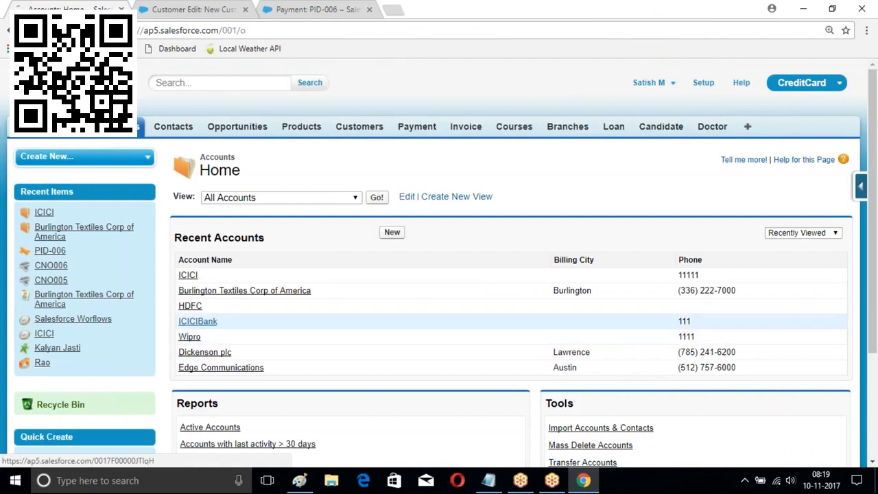
{"action": "left_click", "coordinate": [197, 322]}
{"action": "left_click", "coordinate": [277, 230]}
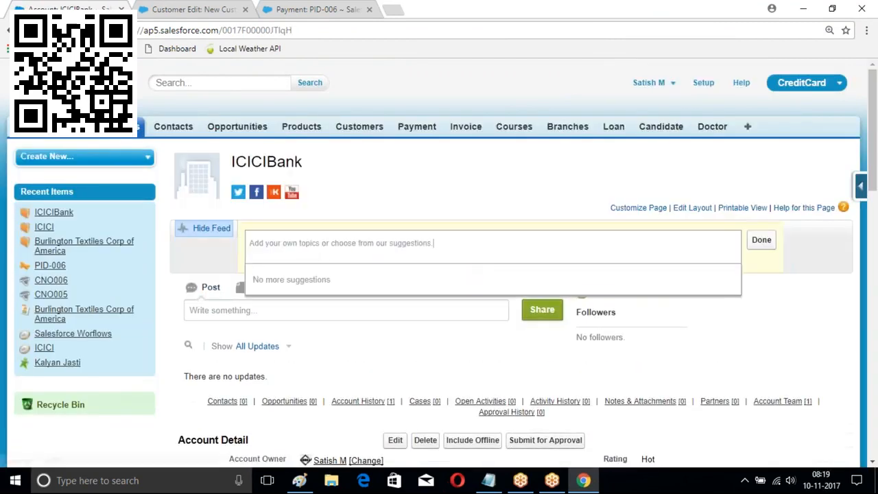
{"action": "type", "text": "ca"}
{"action": "left_click", "coordinate": [319, 280]}
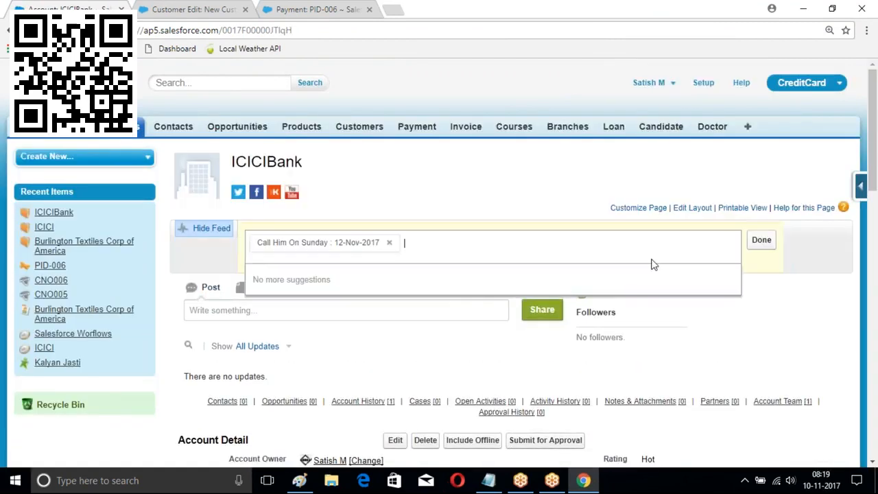
{"action": "left_click", "coordinate": [763, 242]}
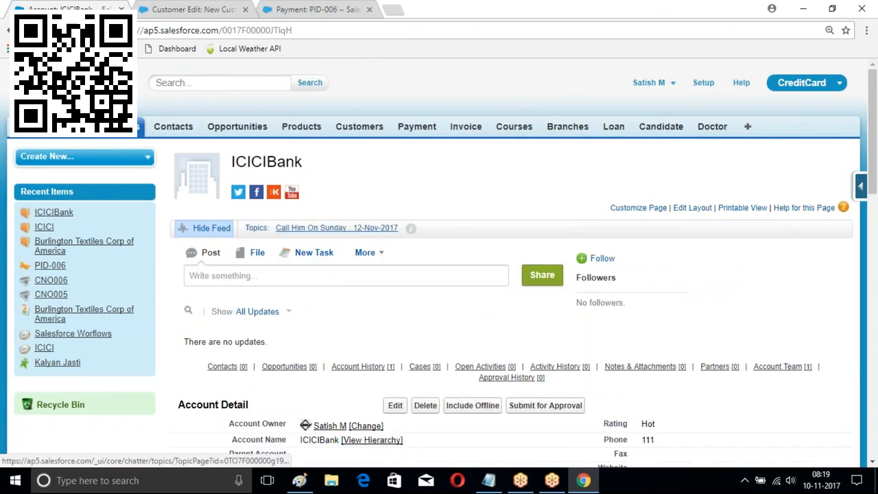
{"action": "left_click", "coordinate": [336, 228]}
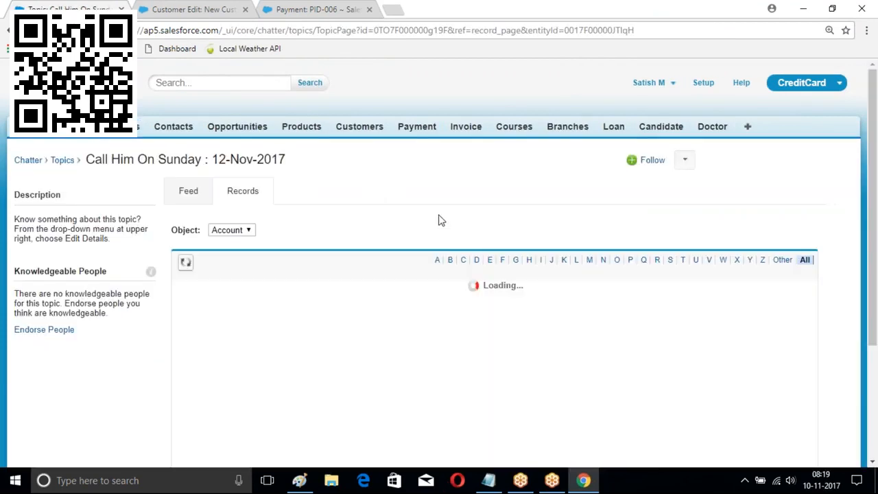
{"action": "scroll", "coordinate": [432, 241], "scroll_direction": "down", "scroll_amount": 1}
{"action": "scroll", "coordinate": [422, 263], "scroll_direction": "down", "scroll_amount": 1}
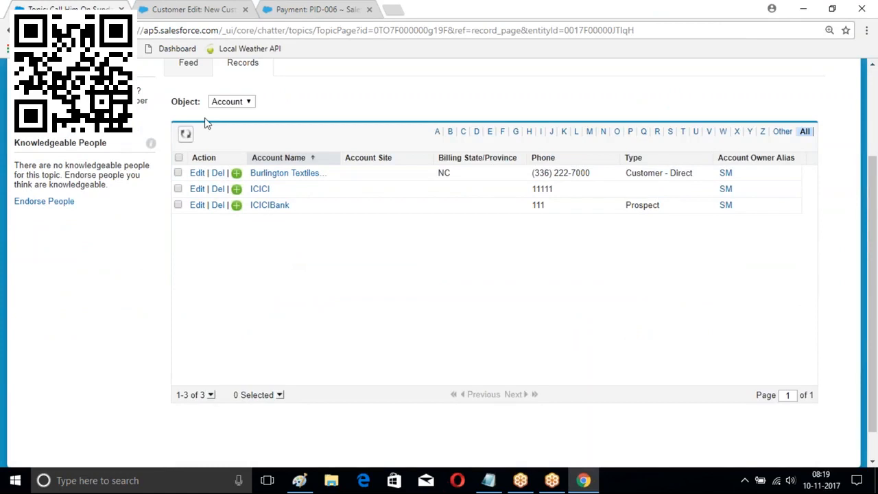
{"action": "scroll", "coordinate": [224, 170], "scroll_direction": "up", "scroll_amount": 2}
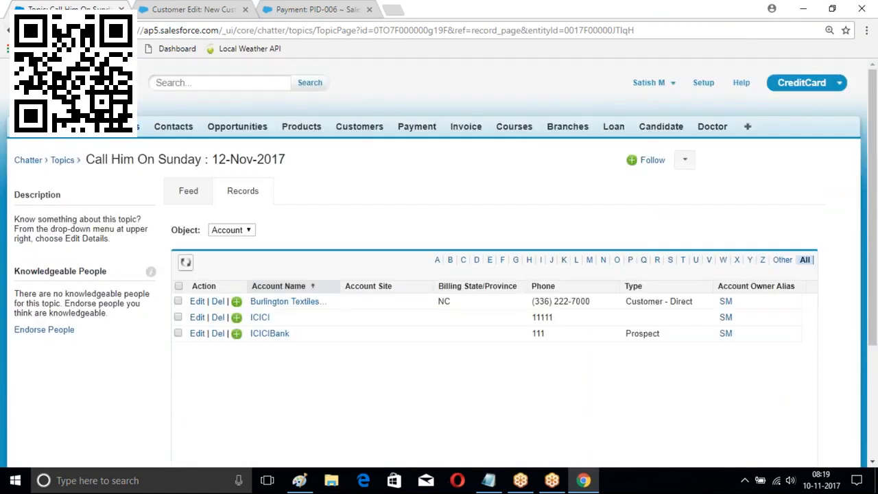
{"action": "left_click", "coordinate": [142, 126]}
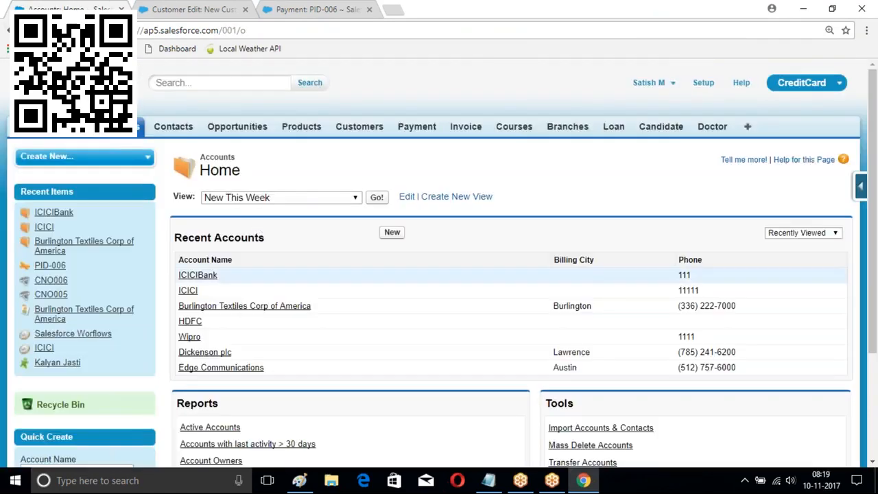
{"action": "left_click", "coordinate": [198, 274]}
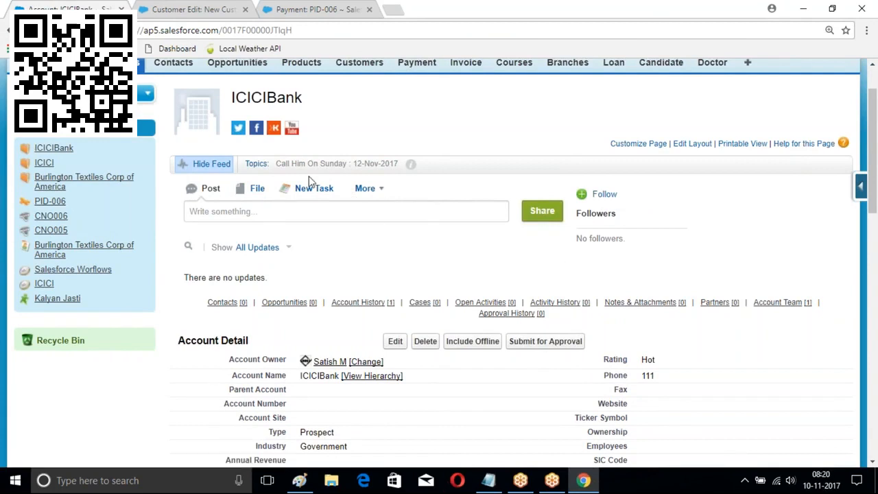
{"action": "scroll", "coordinate": [435, 229], "scroll_direction": "up", "scroll_amount": 1}
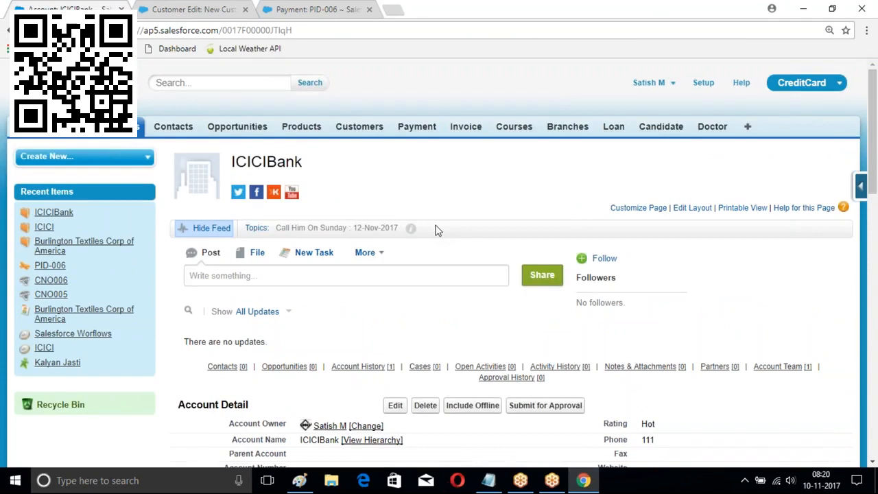
Open Setup > Build > Create > Global Actions to list actions like Email and Log a Call
{"action": "left_click", "coordinate": [705, 83]}
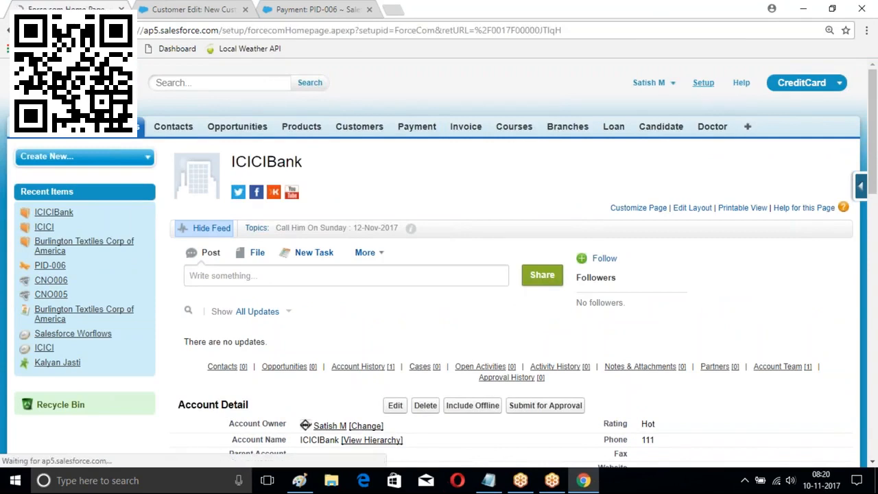
{"action": "scroll", "coordinate": [127, 229], "scroll_direction": "down", "scroll_amount": 8}
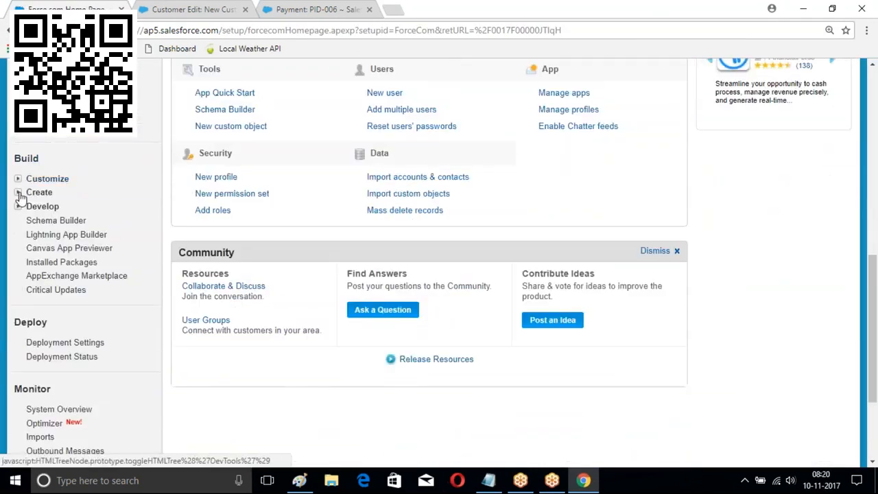
{"action": "left_click", "coordinate": [18, 193]}
{"action": "scroll", "coordinate": [126, 138], "scroll_direction": "down", "scroll_amount": 2}
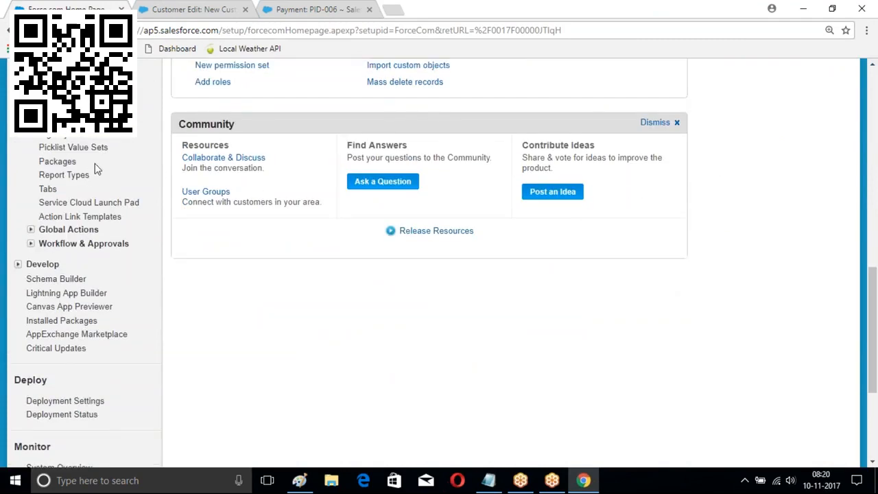
{"action": "scroll", "coordinate": [96, 170], "scroll_direction": "up", "scroll_amount": 1}
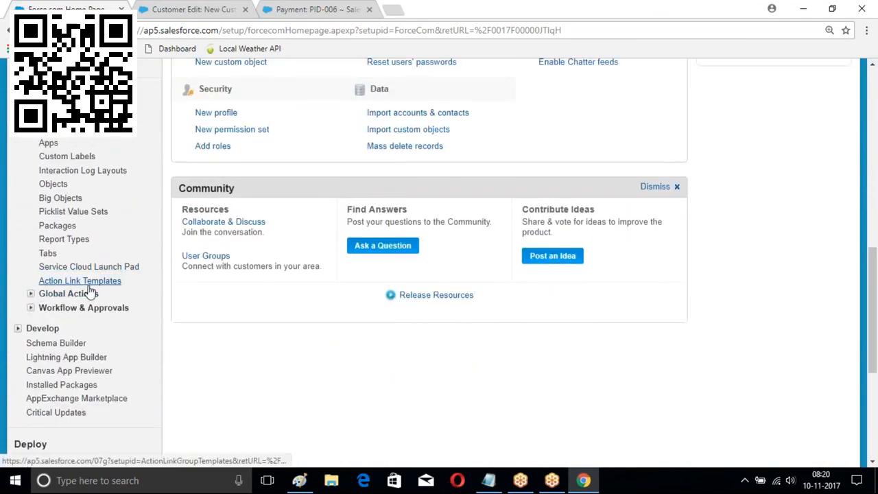
{"action": "left_click", "coordinate": [31, 293]}
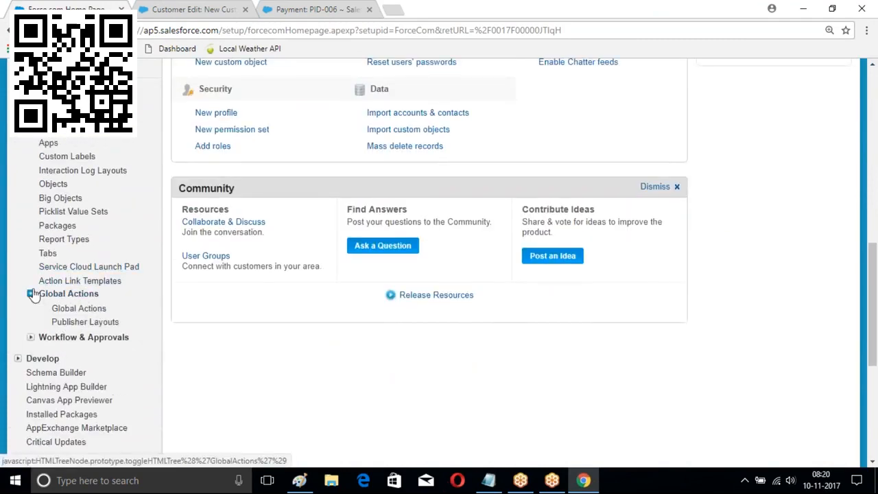
{"action": "scroll", "coordinate": [68, 251], "scroll_direction": "down", "scroll_amount": 2}
{"action": "left_click", "coordinate": [69, 247]}
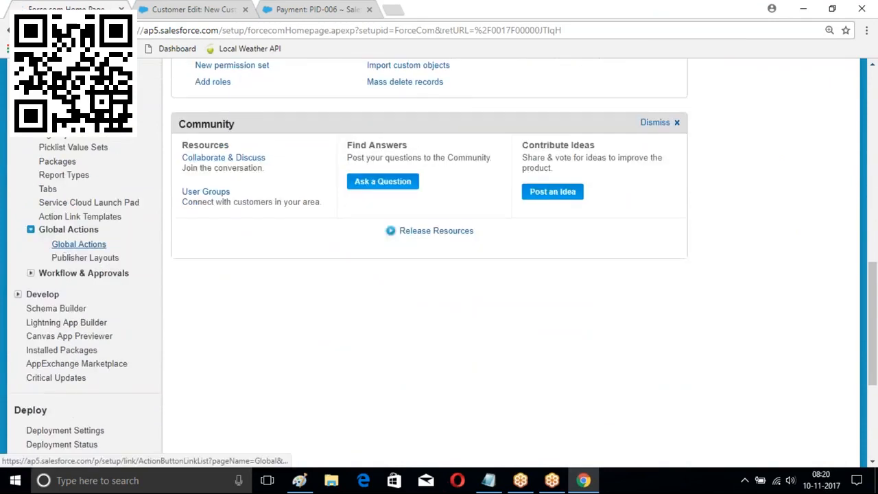
{"action": "scroll", "coordinate": [439, 268], "scroll_direction": "down", "scroll_amount": 2}
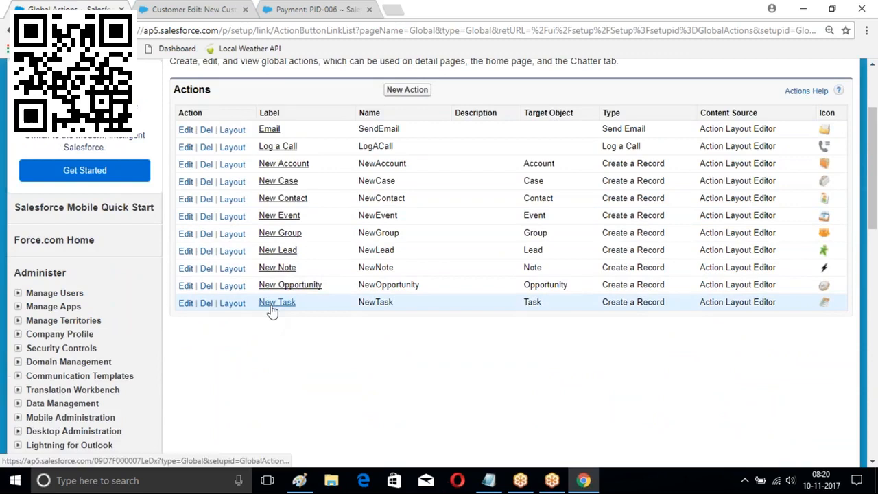
{"action": "scroll", "coordinate": [274, 268], "scroll_direction": "up", "scroll_amount": 1}
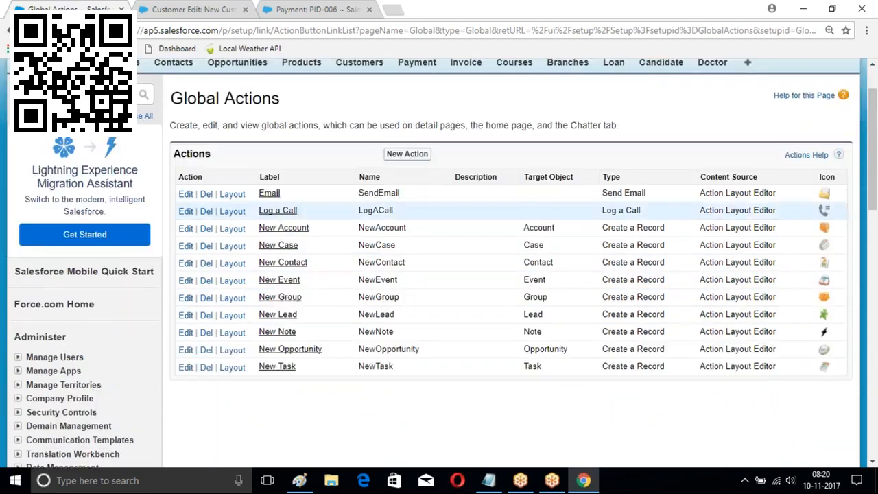
Create and save a global action MyBranch of type Create a Record targeting Branch
{"action": "left_click", "coordinate": [407, 154]}
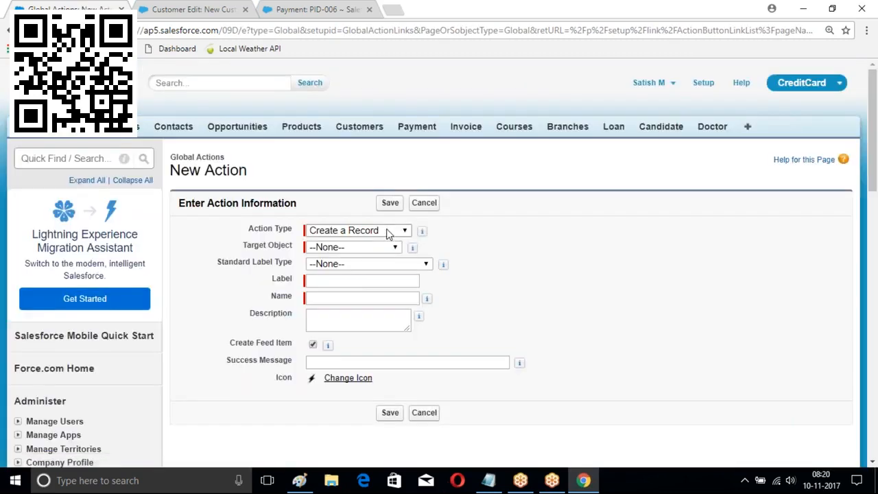
{"action": "left_click", "coordinate": [386, 232]}
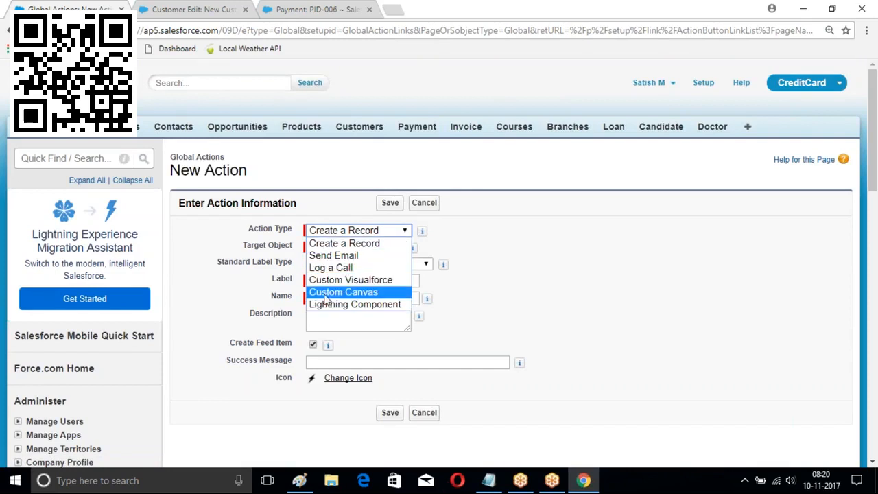
{"action": "left_click", "coordinate": [339, 246]}
{"action": "left_click", "coordinate": [374, 247]}
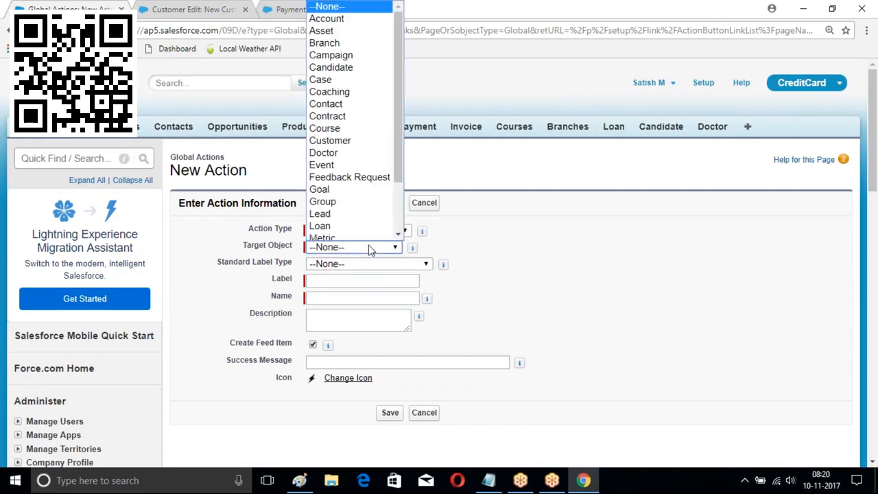
{"action": "left_click", "coordinate": [340, 38]}
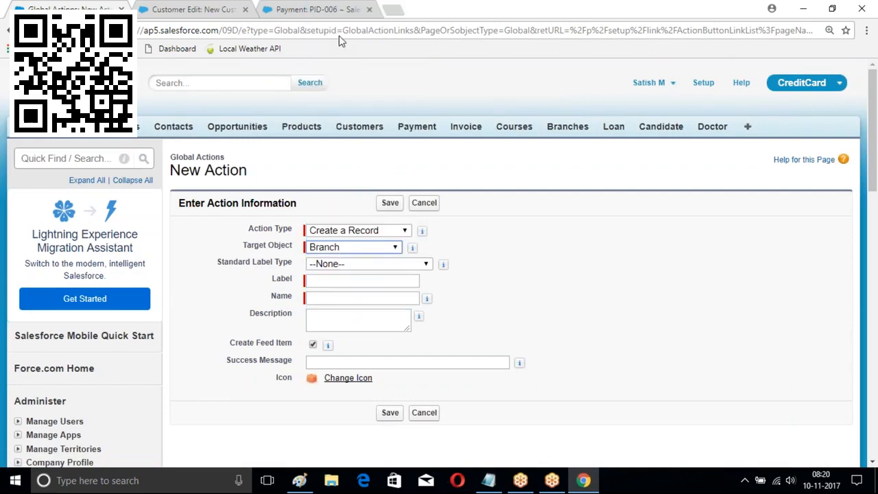
{"action": "left_click", "coordinate": [330, 280]}
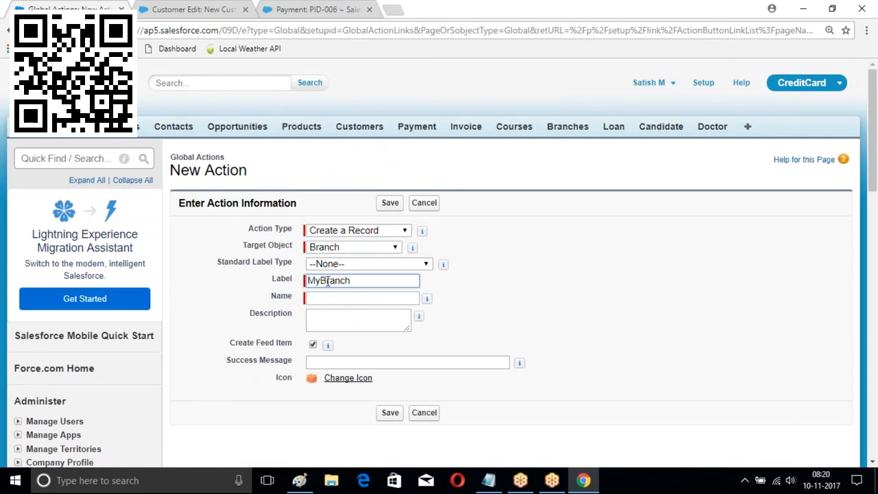
{"action": "left_click", "coordinate": [325, 292]}
{"action": "left_click", "coordinate": [389, 413]}
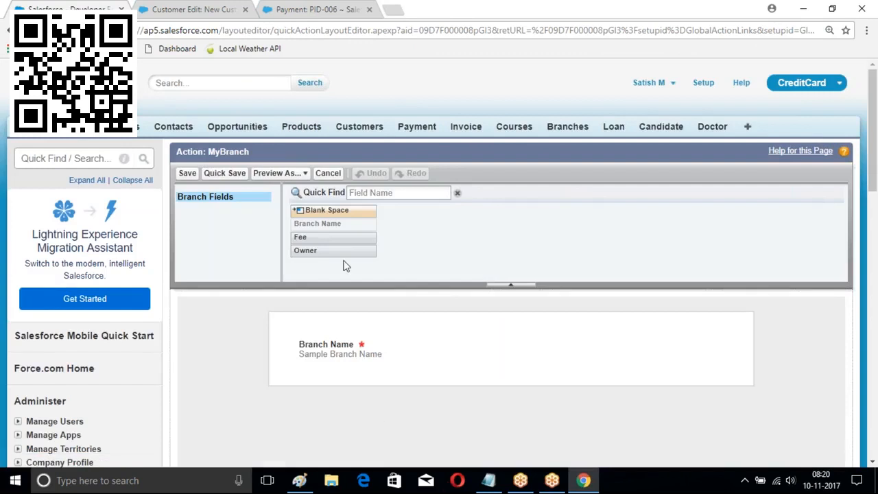
Adjust the MyBranch action layout and save it
{"action": "scroll", "coordinate": [560, 241], "scroll_direction": "down", "scroll_amount": 1}
{"action": "left_click_drag", "start_coordinate": [308, 173], "coordinate": [317, 302]}
{"action": "left_click", "coordinate": [187, 108]}
Edit the Global Layout publisher, placing MyBranch after Email in the Classic actions, and save
{"action": "scroll", "coordinate": [441, 162], "scroll_direction": "down", "scroll_amount": 3}
{"action": "scroll", "coordinate": [416, 180], "scroll_direction": "up", "scroll_amount": 2}
{"action": "scroll", "coordinate": [273, 229], "scroll_direction": "down", "scroll_amount": 6}
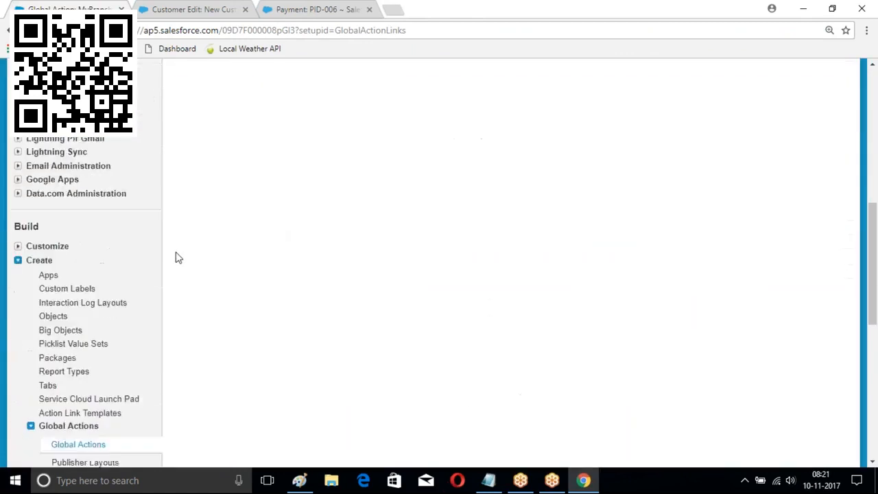
{"action": "scroll", "coordinate": [176, 257], "scroll_direction": "down", "scroll_amount": 3}
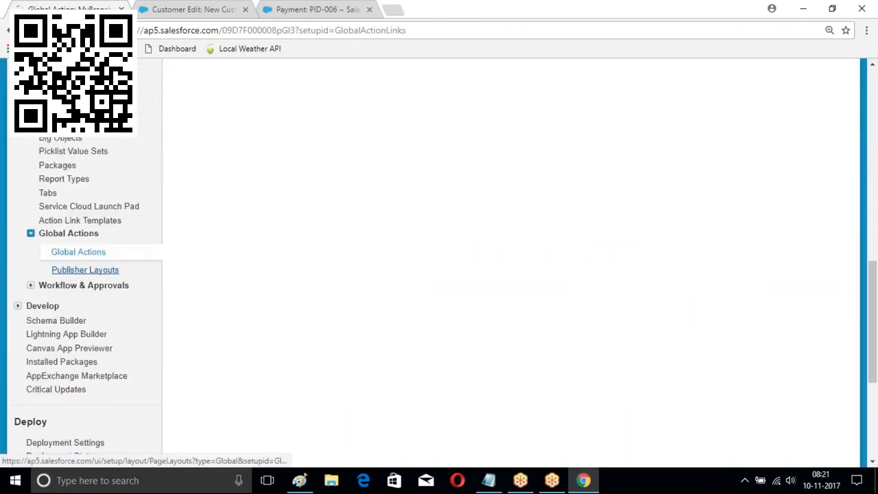
{"action": "left_click", "coordinate": [85, 270]}
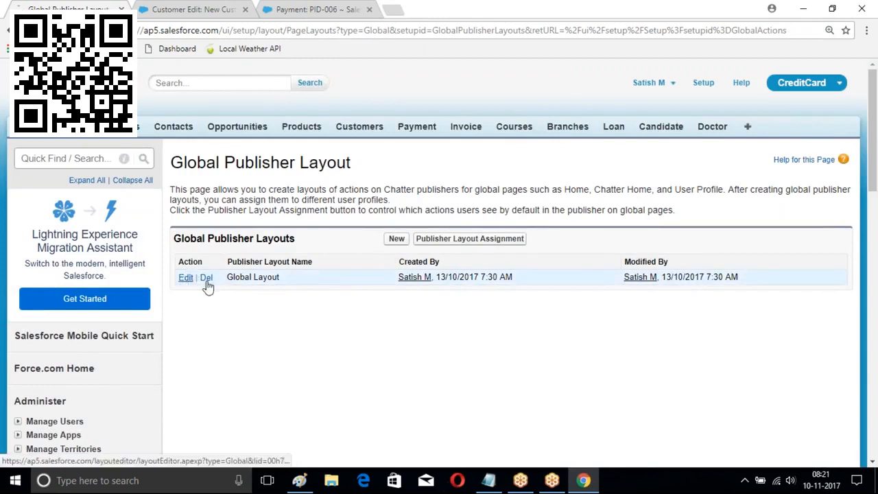
{"action": "left_click", "coordinate": [186, 278]}
{"action": "scroll", "coordinate": [438, 258], "scroll_direction": "down", "scroll_amount": 3}
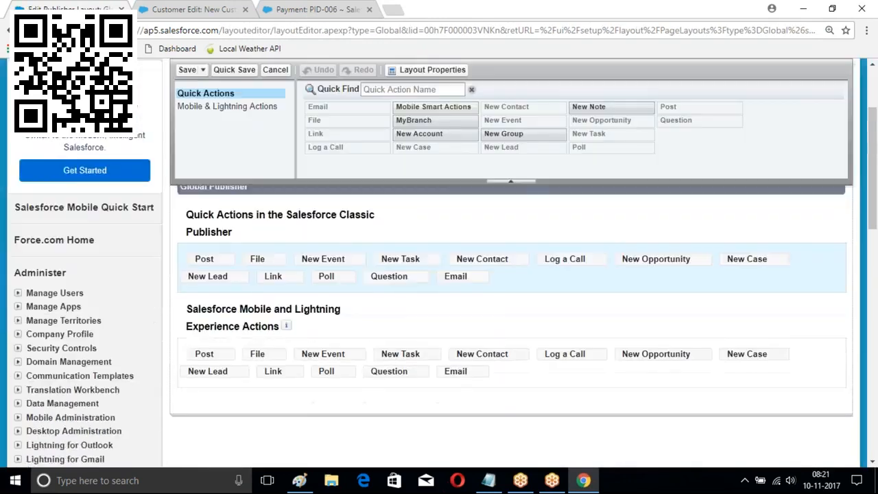
{"action": "scroll", "coordinate": [453, 294], "scroll_direction": "down", "scroll_amount": 1}
{"action": "scroll", "coordinate": [453, 294], "scroll_direction": "up", "scroll_amount": 1}
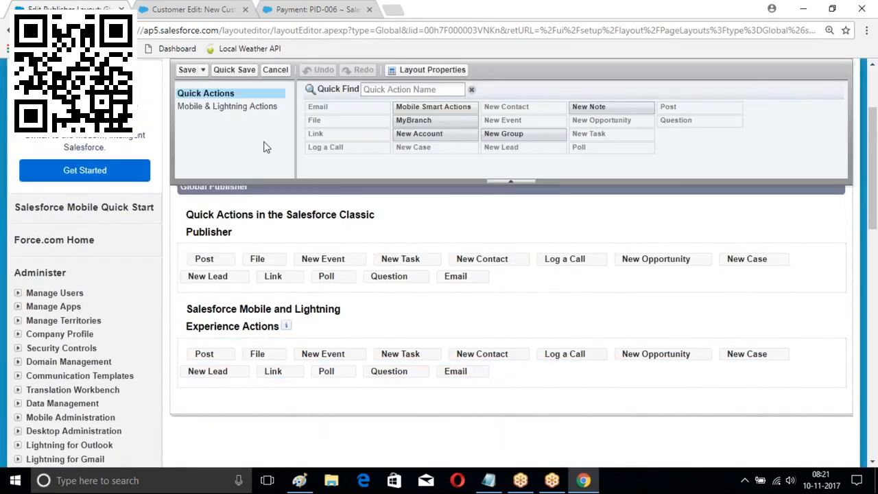
{"action": "mouse_move", "coordinate": [414, 120]}
{"action": "left_mouse_down"}
{"action": "mouse_move", "coordinate": [581, 238]}
{"action": "mouse_move", "coordinate": [509, 289]}
{"action": "left_mouse_up"}
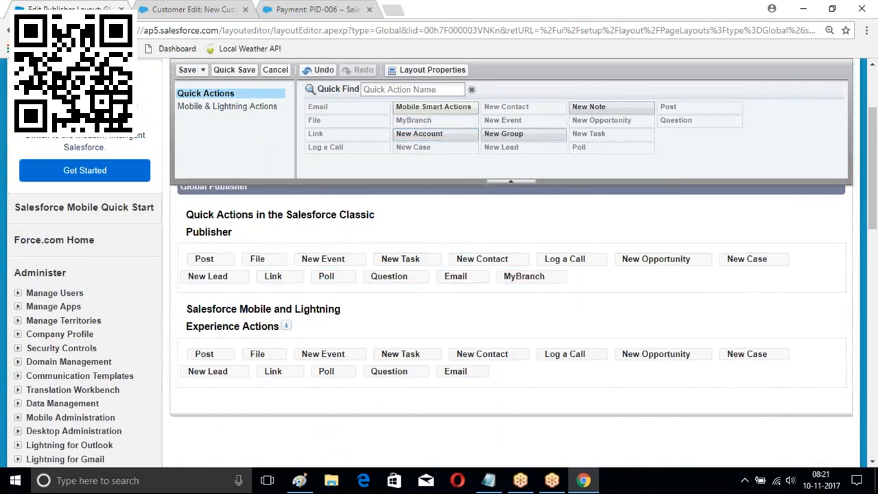
{"action": "left_click", "coordinate": [187, 70]}
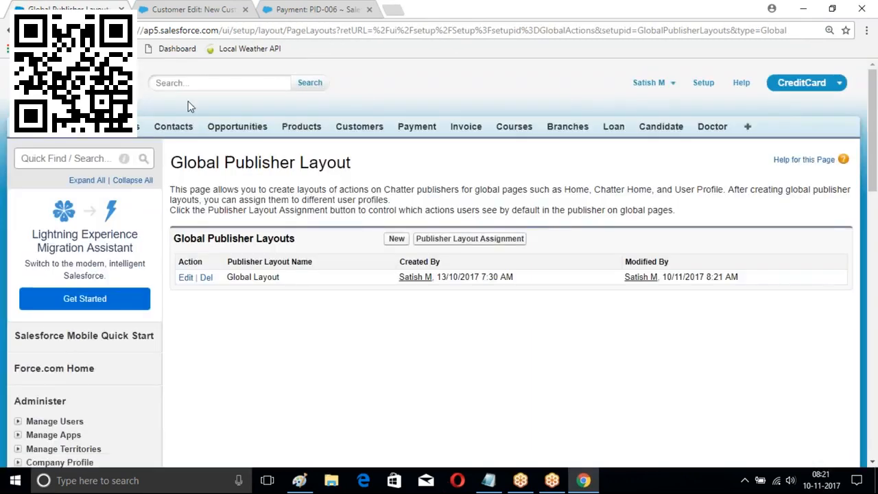
Open the ICICIBank account's page layout in the layout editor
{"action": "left_click", "coordinate": [122, 126]}
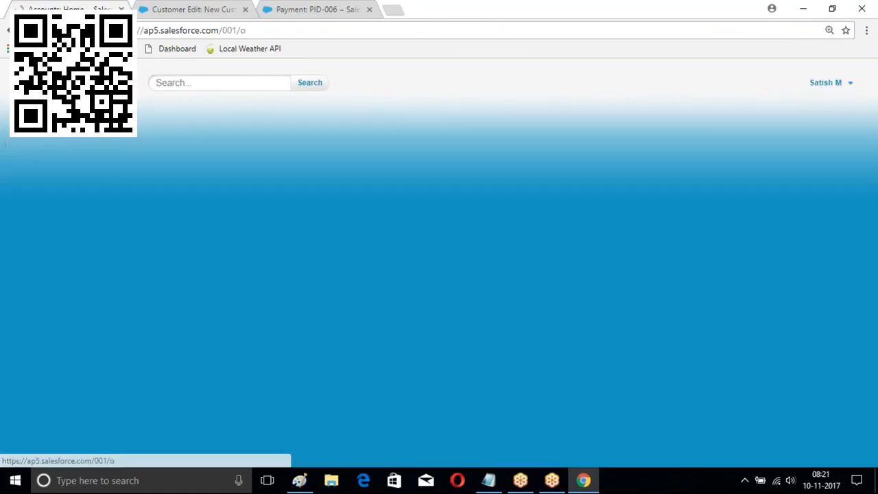
{"action": "left_click", "coordinate": [198, 275]}
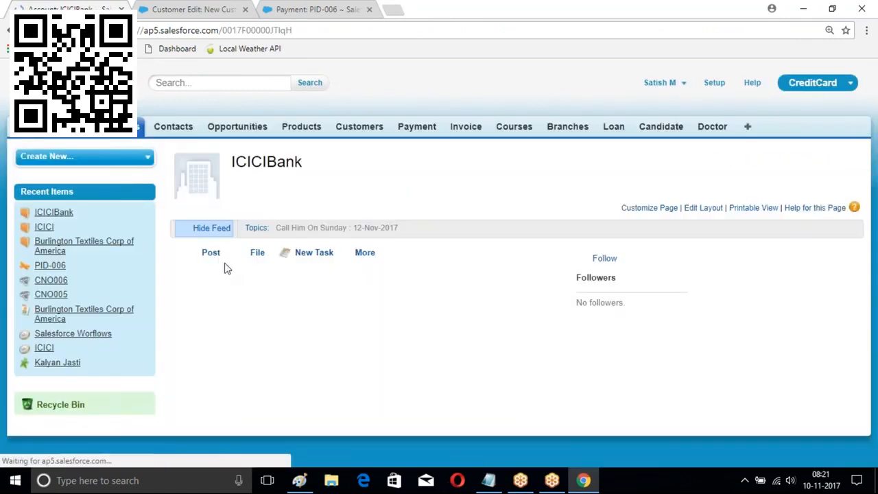
{"action": "left_click", "coordinate": [689, 211]}
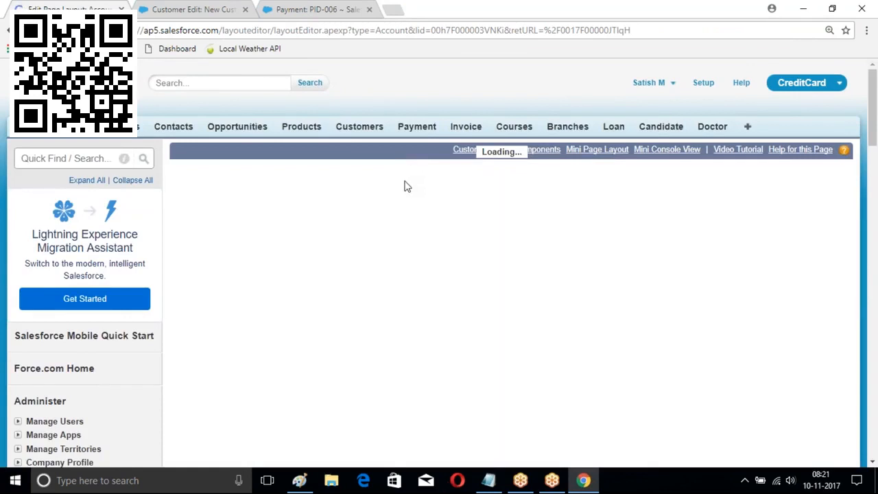
{"action": "scroll", "coordinate": [452, 234], "scroll_direction": "down", "scroll_amount": 4}
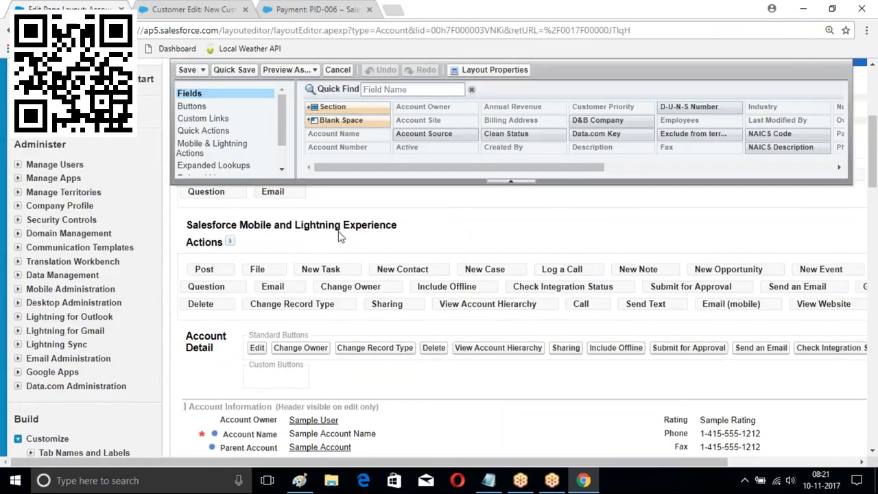
{"action": "scroll", "coordinate": [387, 231], "scroll_direction": "down", "scroll_amount": 1}
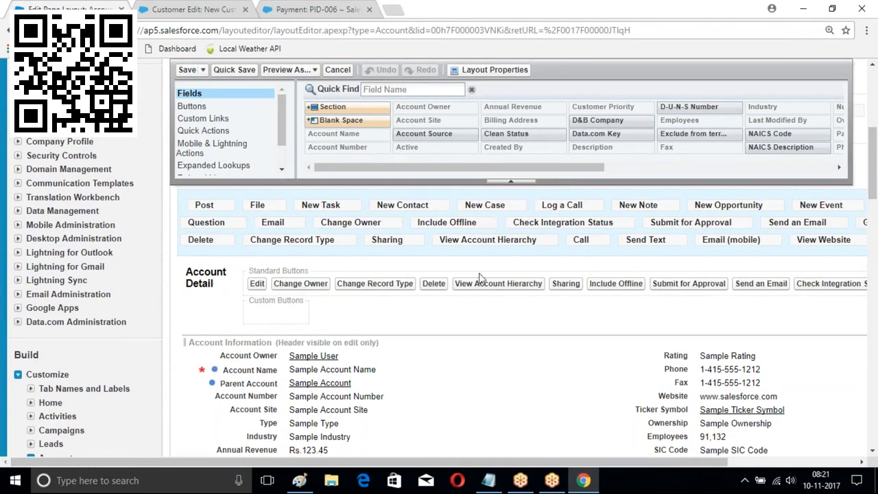
{"action": "left_click_drag", "start_coordinate": [640, 464], "coordinate": [755, 465]}
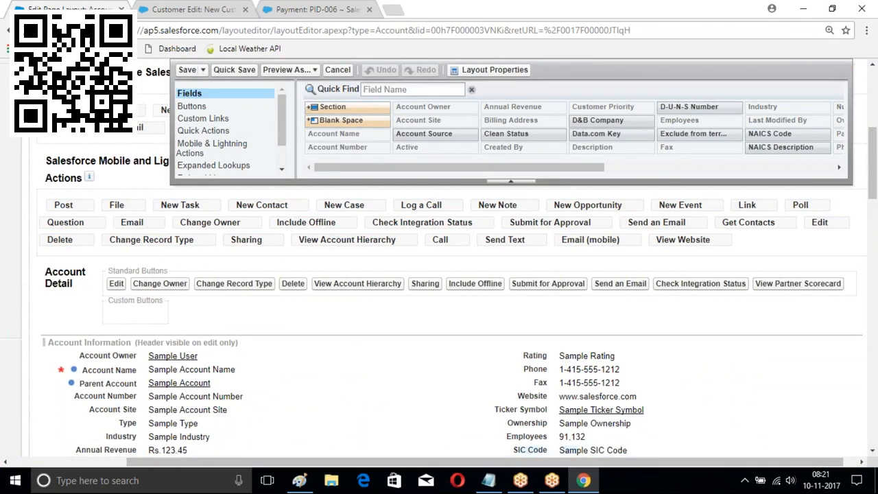
{"action": "scroll", "coordinate": [441, 313], "scroll_direction": "up", "scroll_amount": 1}
{"action": "scroll", "coordinate": [441, 313], "scroll_direction": "up", "scroll_amount": 2}
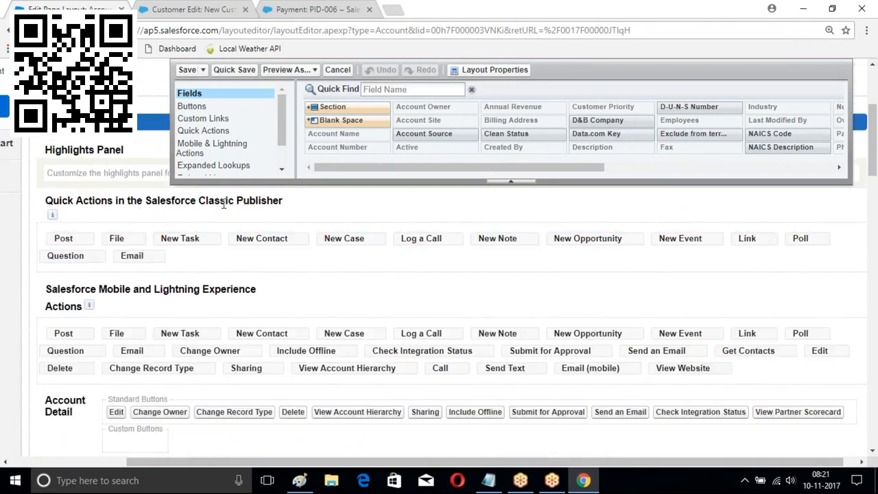
{"action": "scroll", "coordinate": [339, 257], "scroll_direction": "down", "scroll_amount": 3}
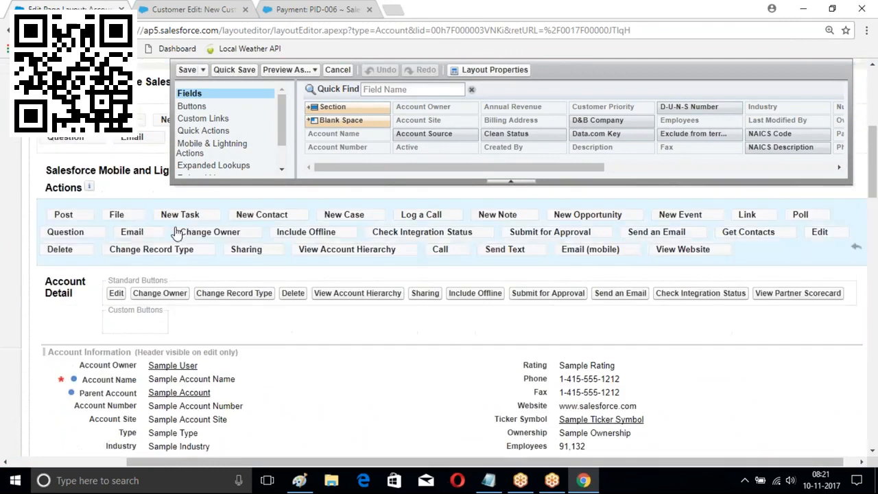
{"action": "scroll", "coordinate": [199, 228], "scroll_direction": "up", "scroll_amount": 1}
{"action": "scroll", "coordinate": [156, 222], "scroll_direction": "down", "scroll_amount": 3}
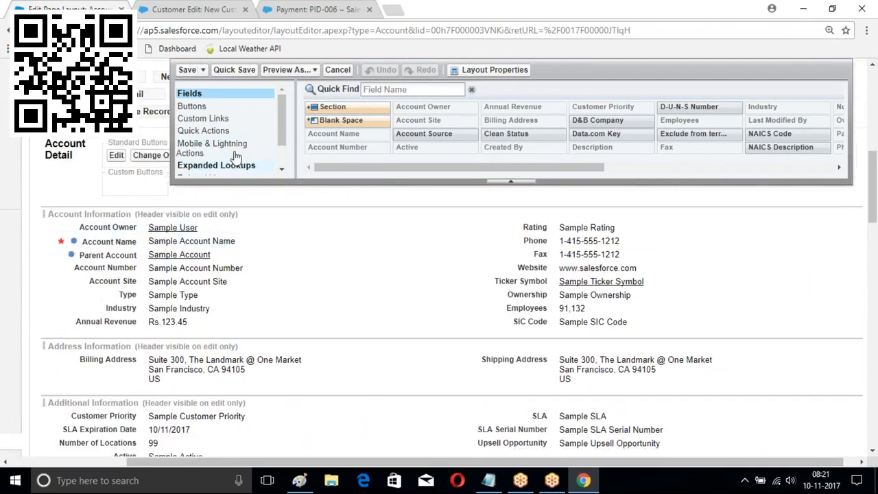
{"action": "left_click", "coordinate": [283, 168]}
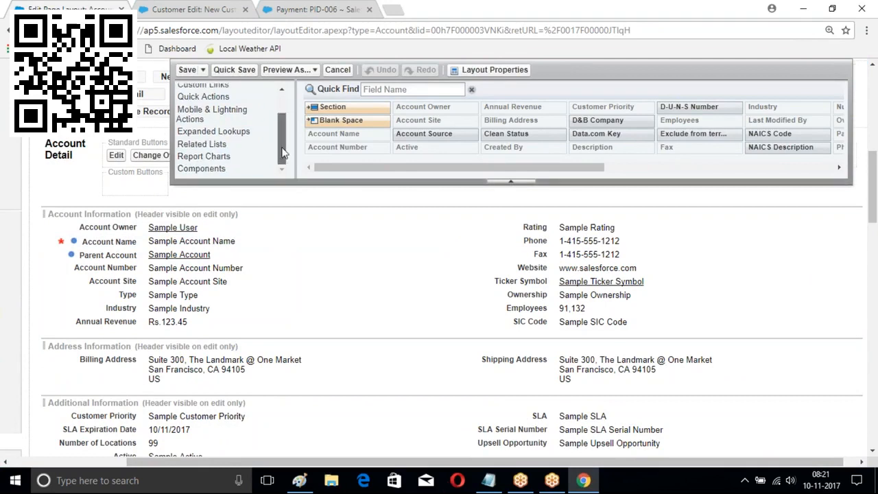
{"action": "scroll", "coordinate": [281, 144], "scroll_direction": "up", "scroll_amount": 3}
Add MyBranch after Email in the Classic publisher quick actions and save the Account layout
{"action": "left_click", "coordinate": [193, 132]}
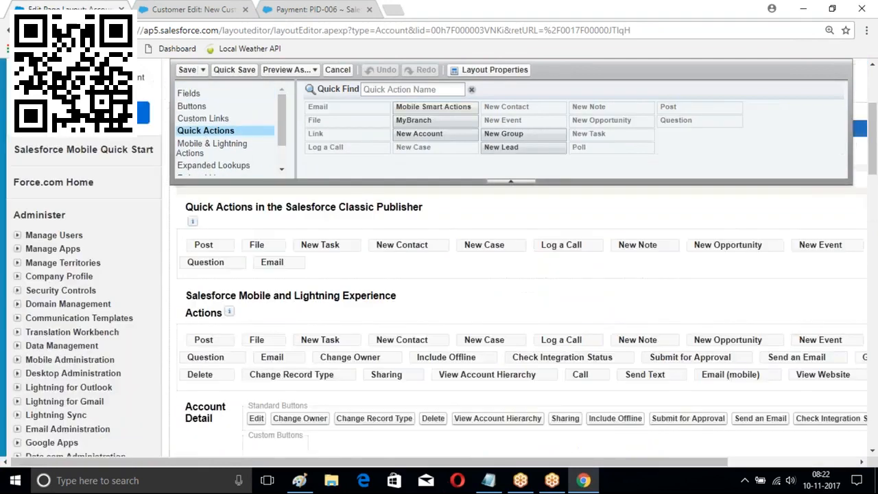
{"action": "scroll", "coordinate": [435, 203], "scroll_direction": "down", "scroll_amount": 3}
{"action": "scroll", "coordinate": [426, 219], "scroll_direction": "down", "scroll_amount": 3}
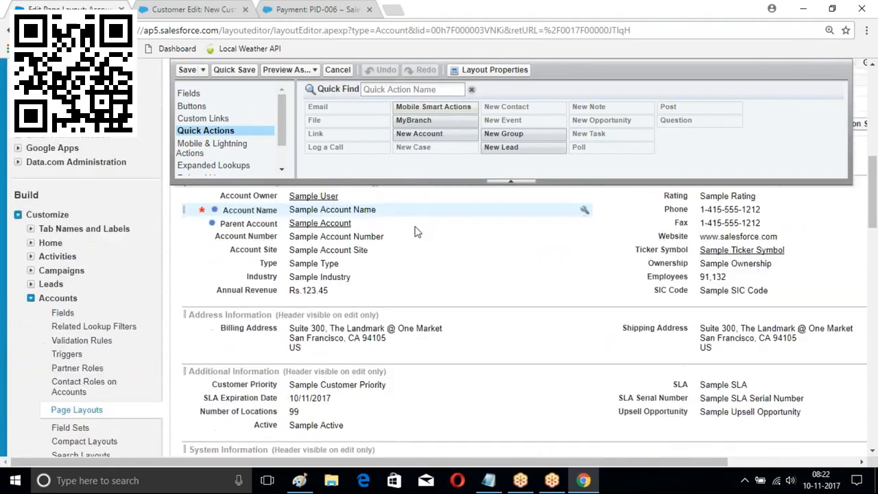
{"action": "scroll", "coordinate": [418, 200], "scroll_direction": "up", "scroll_amount": 3}
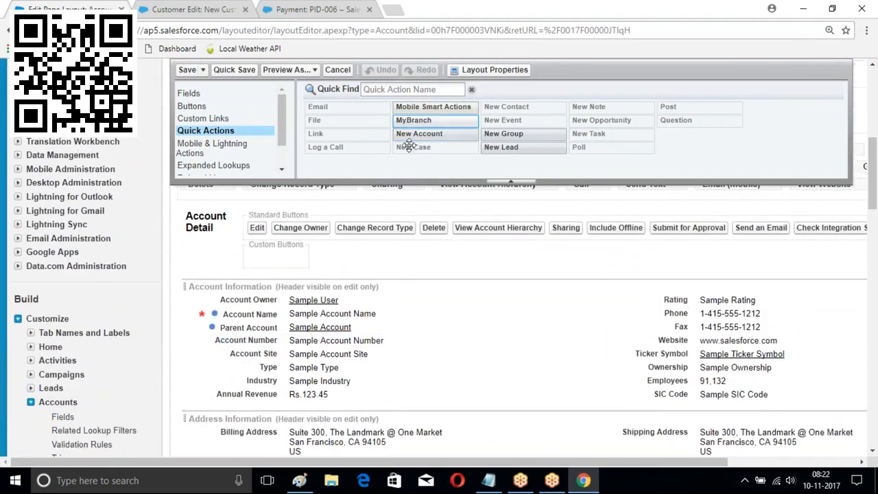
{"action": "scroll", "coordinate": [411, 157], "scroll_direction": "up", "scroll_amount": 2}
{"action": "left_click_drag", "start_coordinate": [416, 122], "coordinate": [326, 398]}
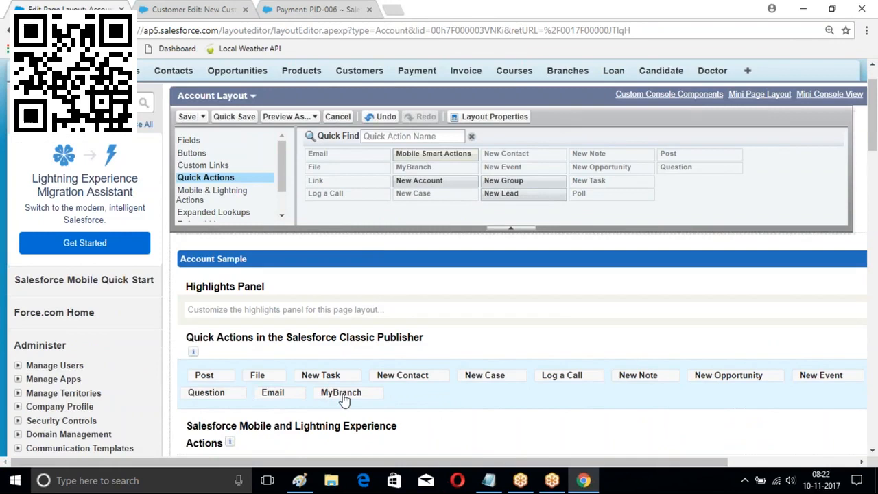
{"action": "left_click", "coordinate": [187, 117]}
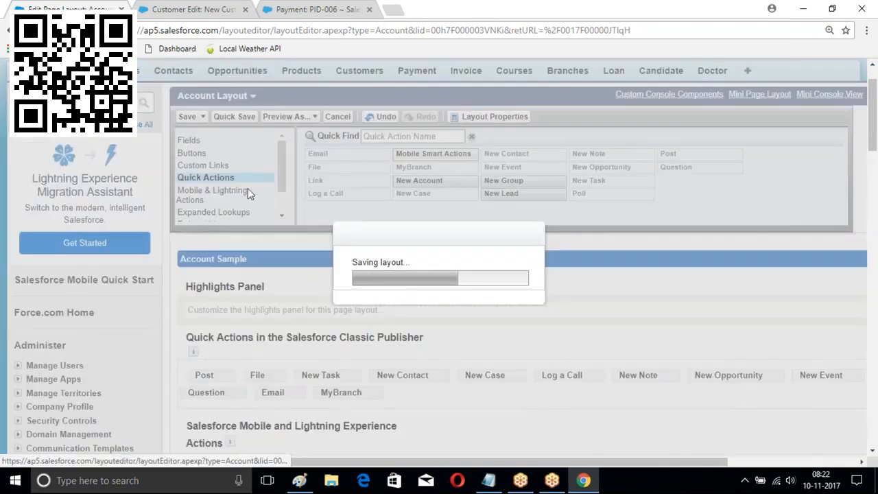
Open the MyBranch form, with Branch Name and Fee, from the ICICIBank feed's More actions
{"action": "scroll", "coordinate": [249, 189], "scroll_direction": "down", "scroll_amount": 3}
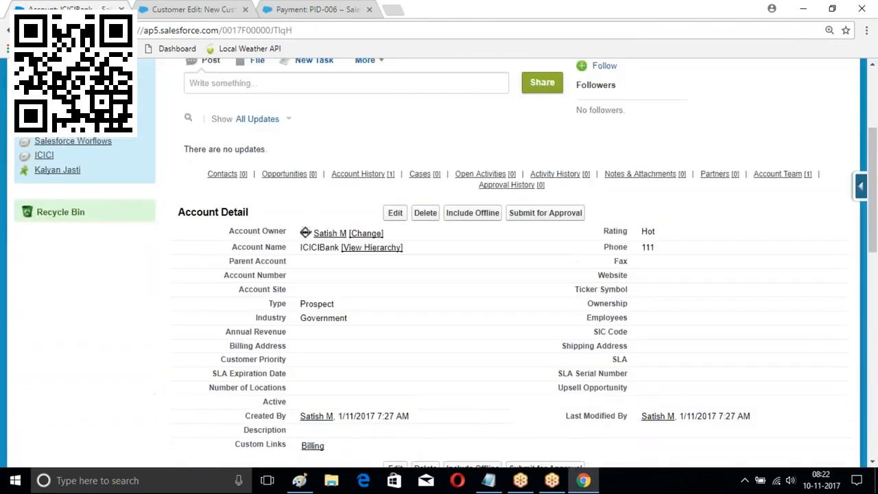
{"action": "scroll", "coordinate": [410, 228], "scroll_direction": "up", "scroll_amount": 3}
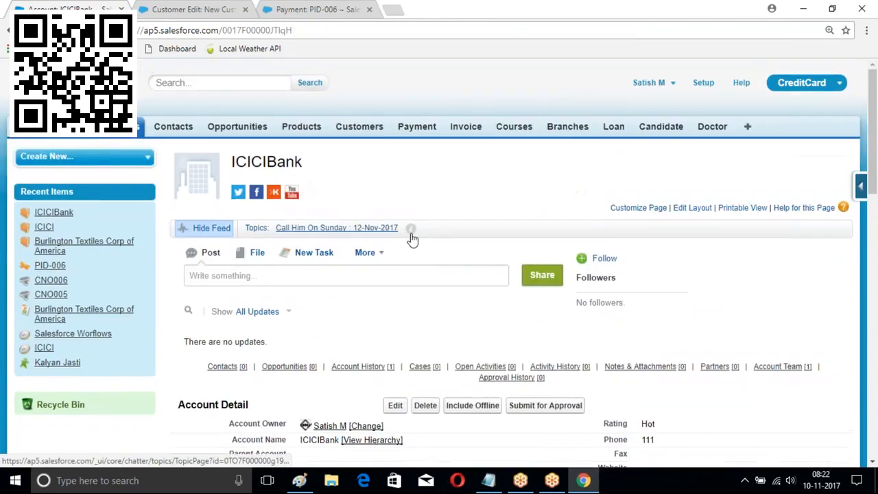
{"action": "left_click", "coordinate": [381, 252]}
{"action": "scroll", "coordinate": [484, 237], "scroll_direction": "down", "scroll_amount": 4}
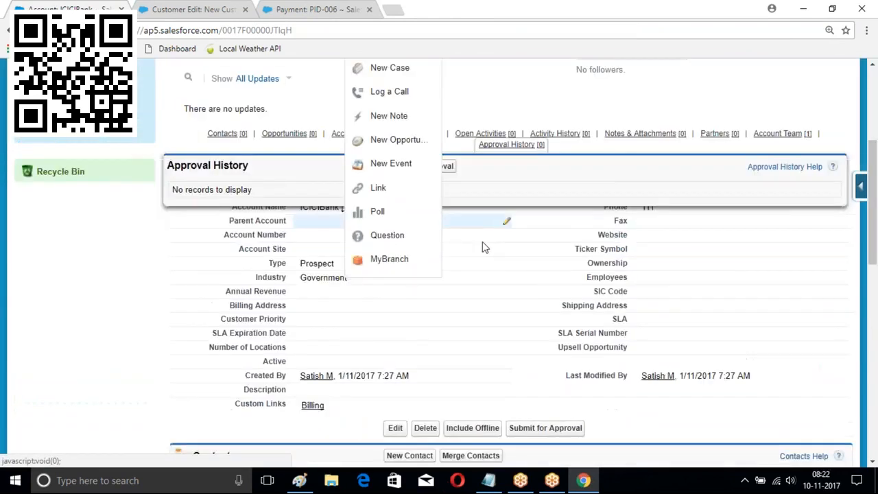
{"action": "scroll", "coordinate": [403, 171], "scroll_direction": "up", "scroll_amount": 2}
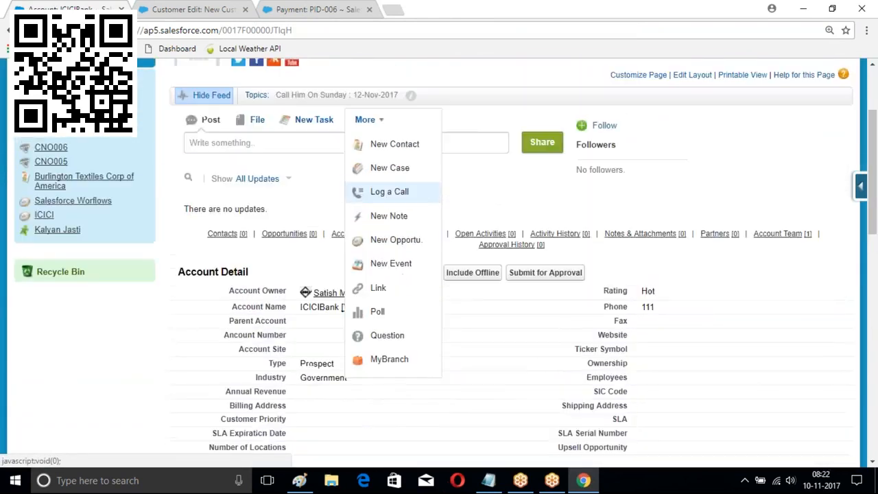
{"action": "left_click", "coordinate": [380, 364]}
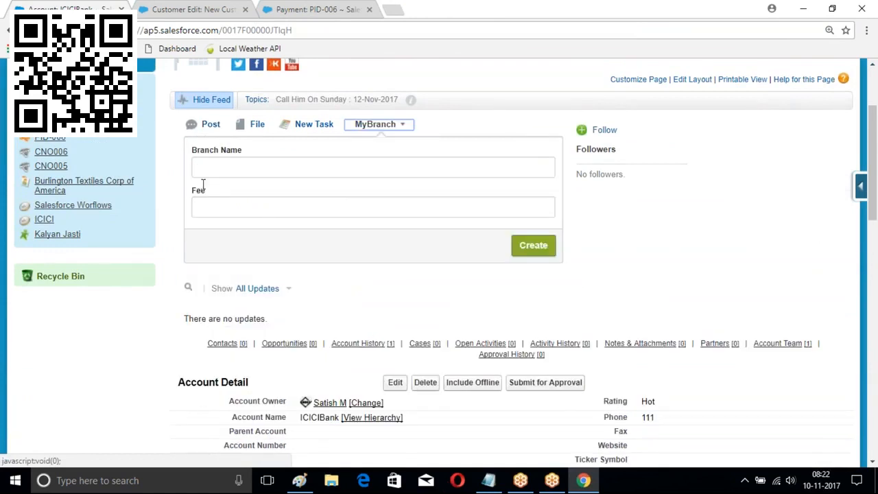
{"action": "scroll", "coordinate": [203, 185], "scroll_direction": "up", "scroll_amount": 2}
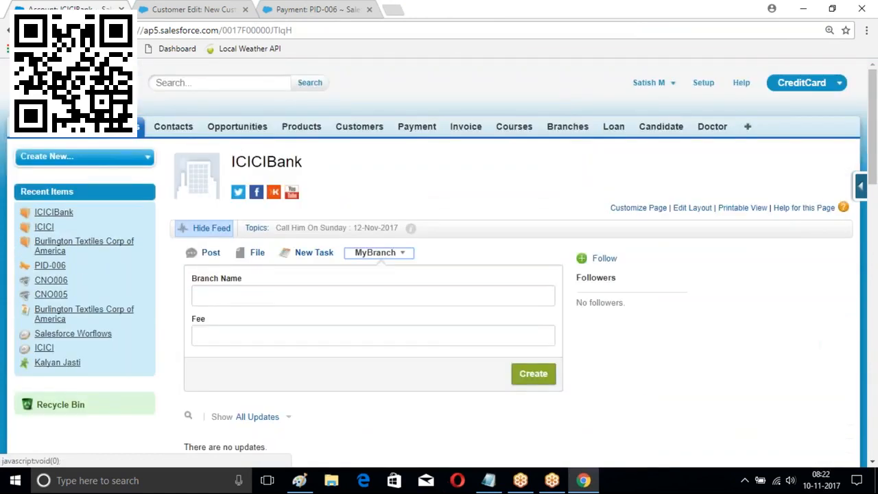
Show the Setup Global Actions page listing MyBranch, then launch the Developer Console
{"action": "left_click", "coordinate": [703, 82]}
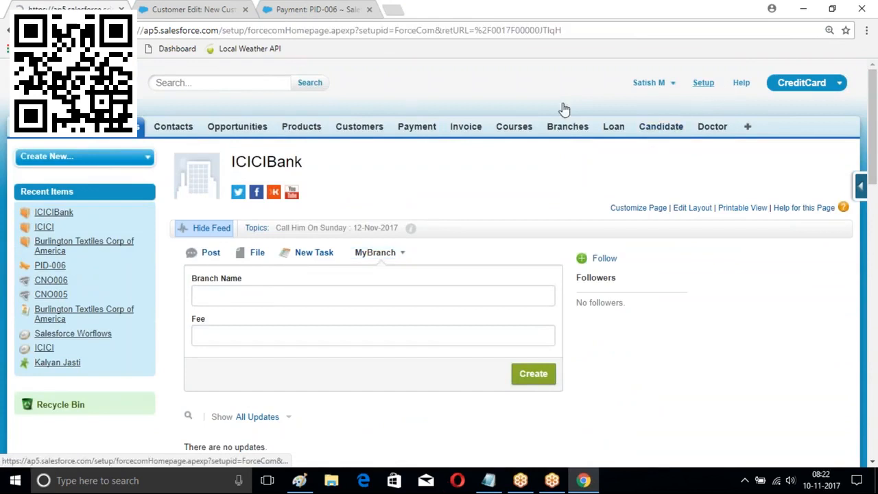
{"action": "scroll", "coordinate": [114, 190], "scroll_direction": "down", "scroll_amount": 8}
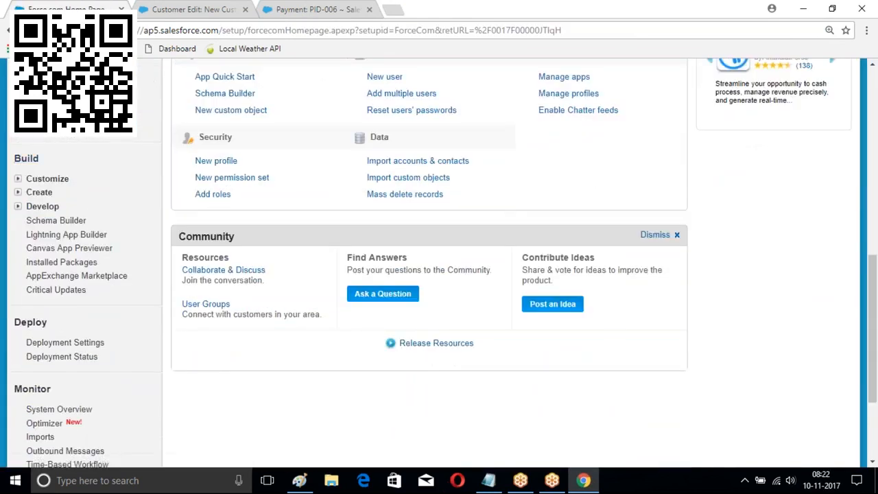
{"action": "left_click", "coordinate": [18, 193]}
{"action": "scroll", "coordinate": [62, 199], "scroll_direction": "down", "scroll_amount": 4}
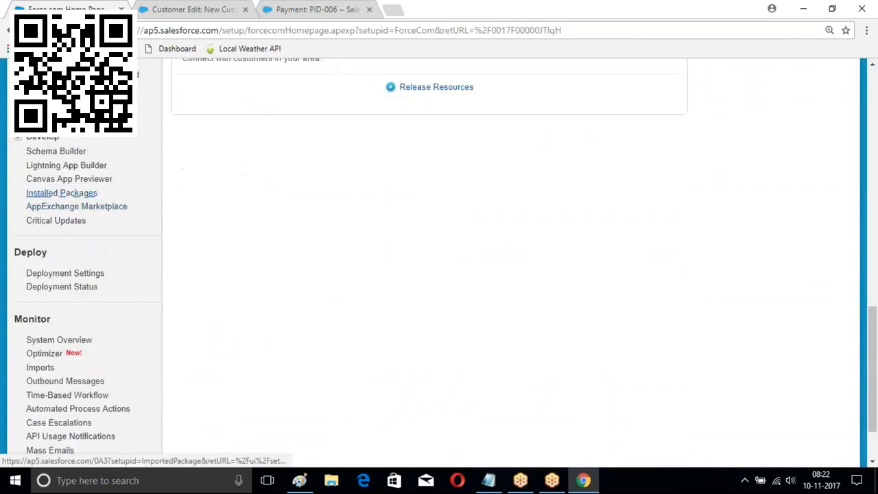
{"action": "scroll", "coordinate": [55, 193], "scroll_direction": "up", "scroll_amount": 2}
{"action": "left_click", "coordinate": [31, 230]}
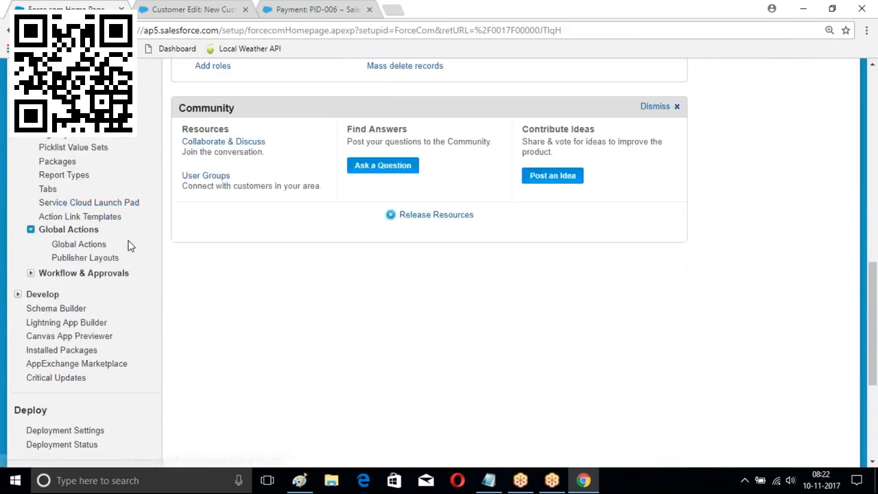
{"action": "left_click", "coordinate": [80, 246]}
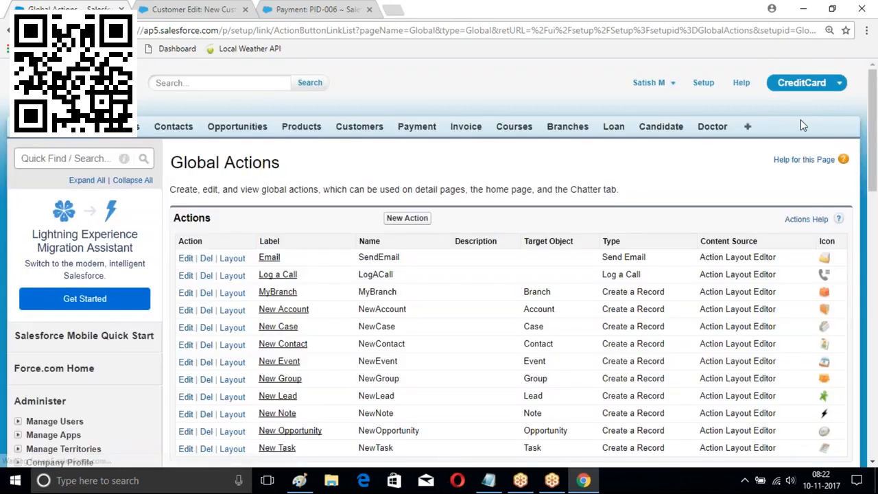
{"action": "left_click", "coordinate": [649, 82]}
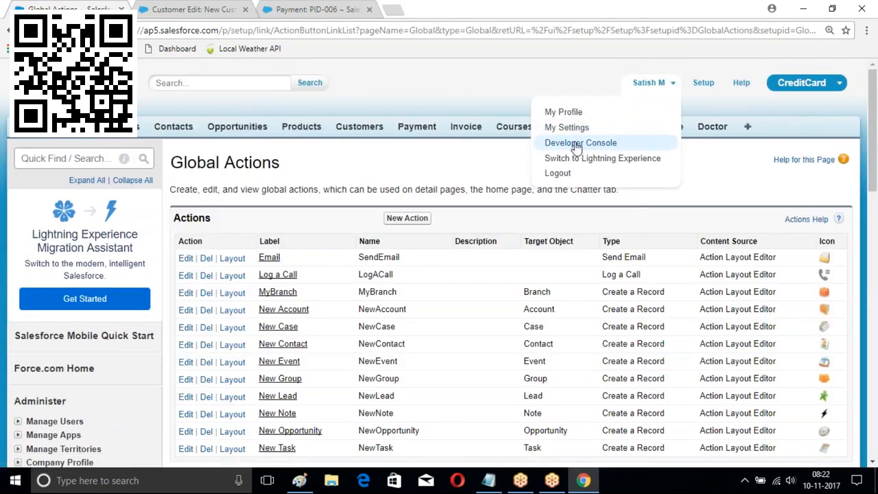
{"action": "left_click", "coordinate": [561, 140]}
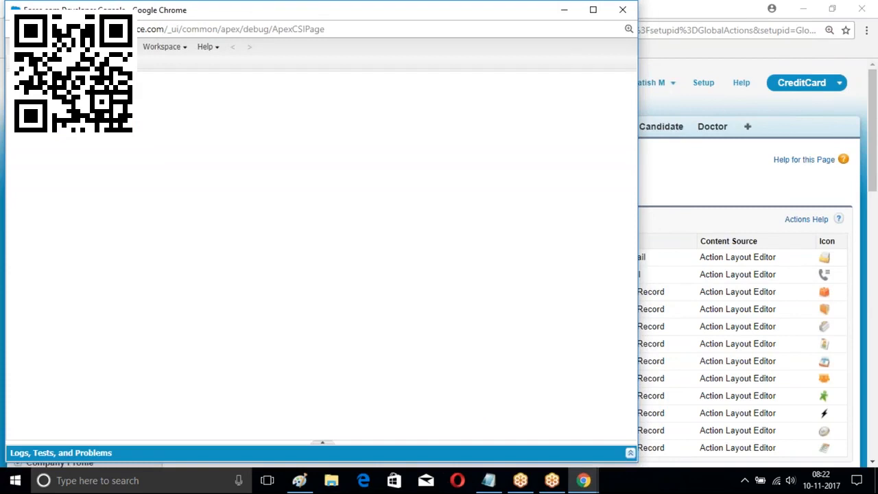
Create a new Visualforce page named AccountPage
{"action": "left_click", "coordinate": [21, 47]}
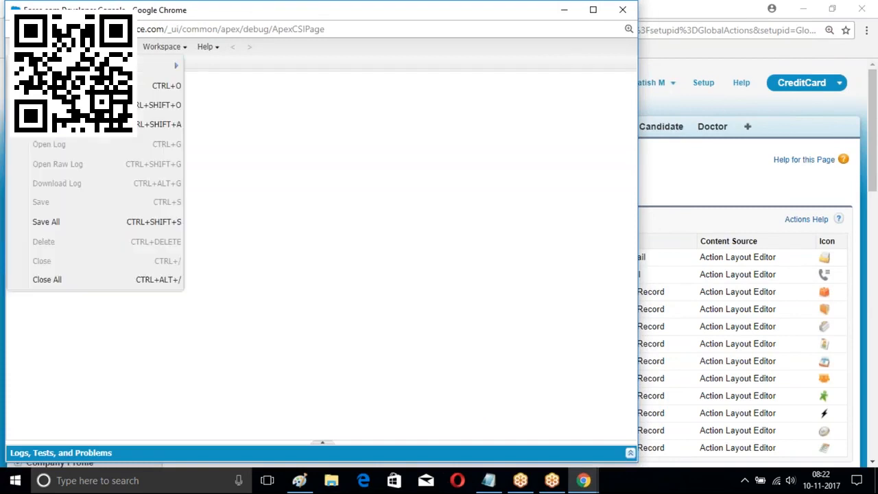
{"action": "mouse_move", "coordinate": [165, 65]}
{"action": "left_click", "coordinate": [230, 109]}
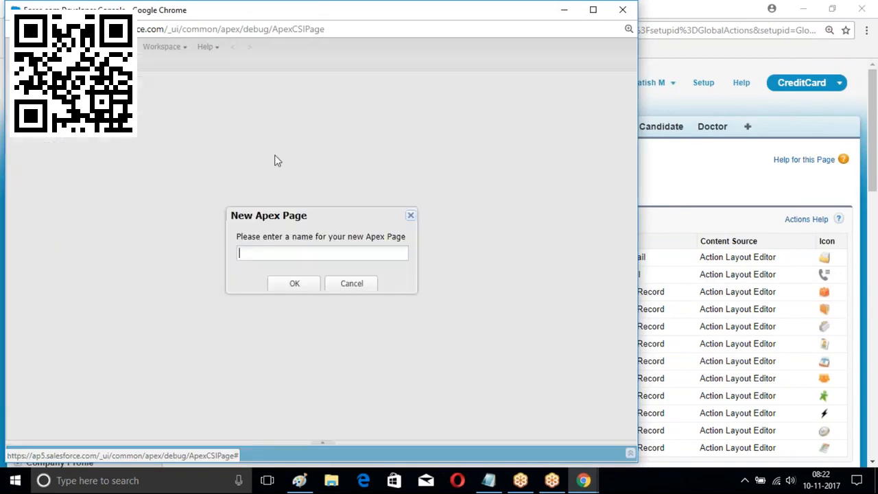
{"action": "type", "text": "AccountPage"}
{"action": "key", "text": "Return"}
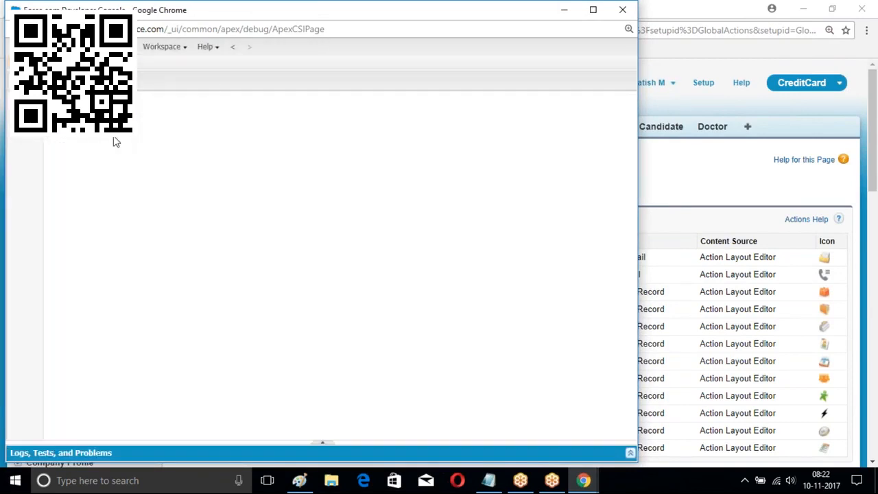
Set standardController to Account and add a section header titled Account, subtitle New Account
{"action": "type", "text": "a>"}
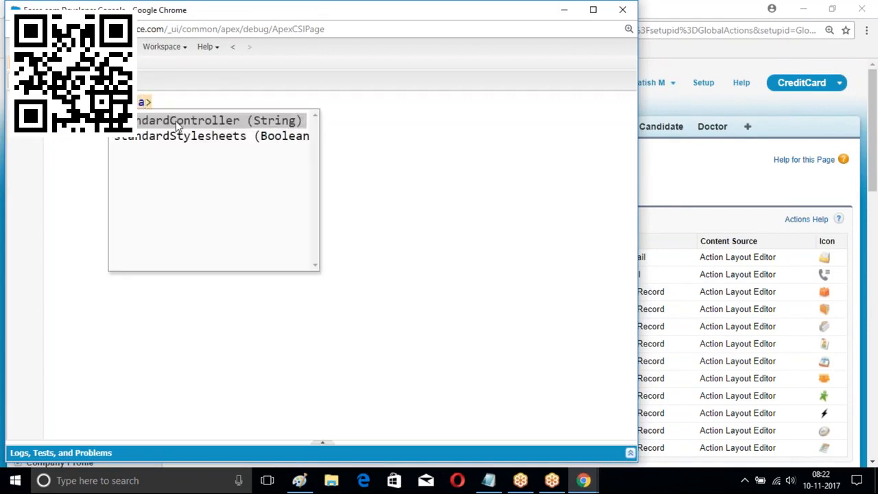
{"action": "key", "text": "Return"}
{"action": "type", "text": "Account"}
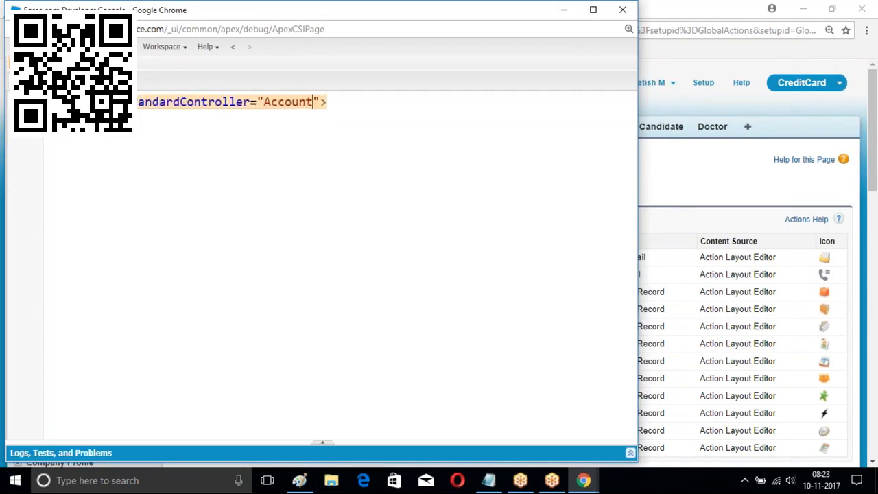
{"action": "left_click", "coordinate": [328, 103]}
{"action": "key", "text": "Return"}
{"action": "type", "text": "<ap"}
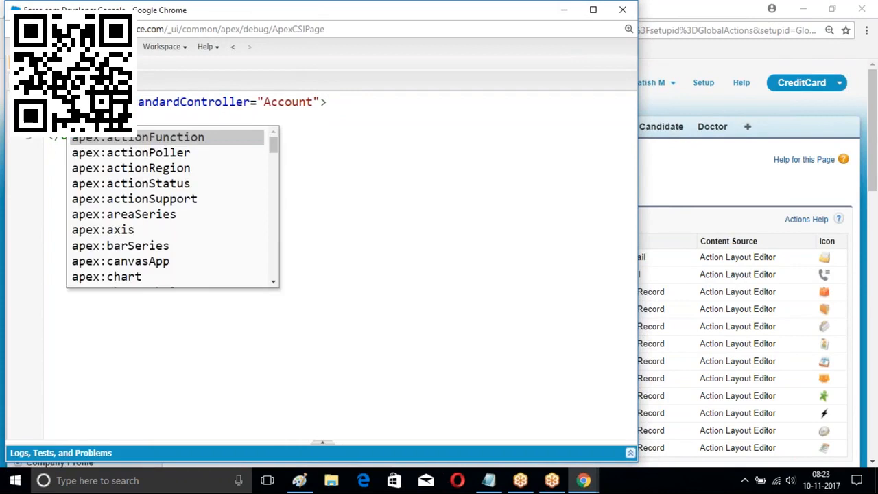
{"action": "type", "text": "ex:sectionhead"}
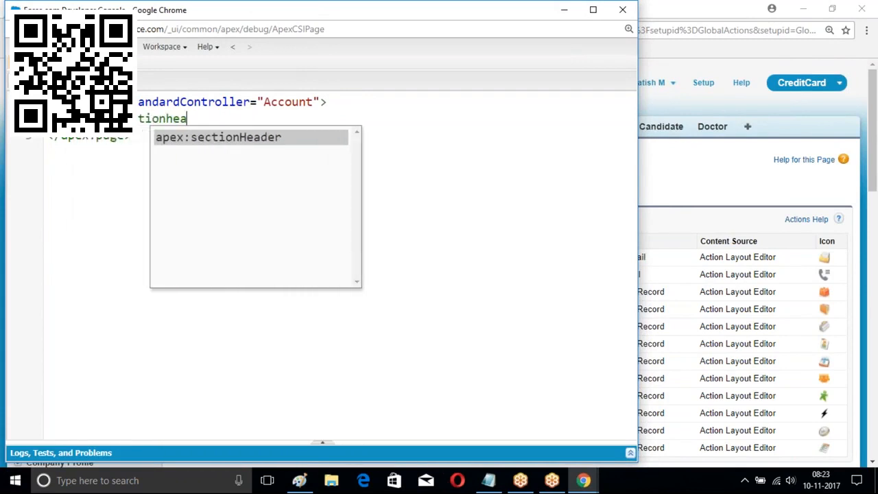
{"action": "type", "text": "er title"}
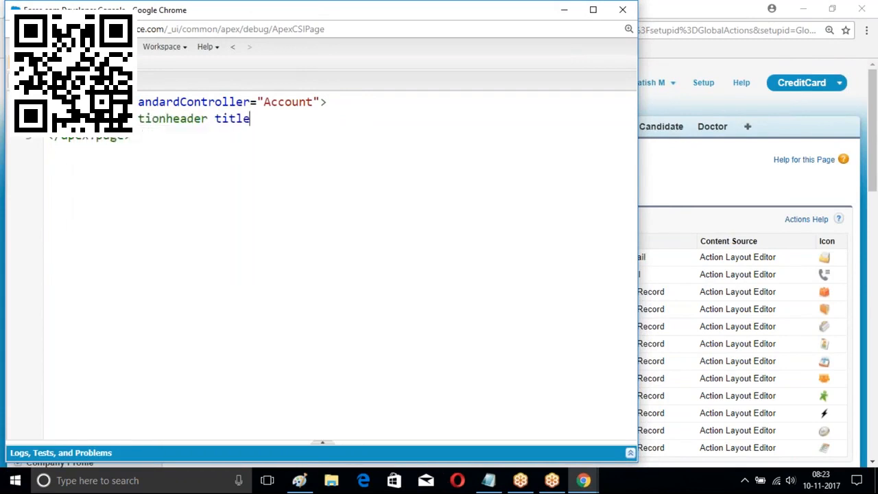
{"action": "type", "text": "=\"Account\" subtitle=\"New Acco"}
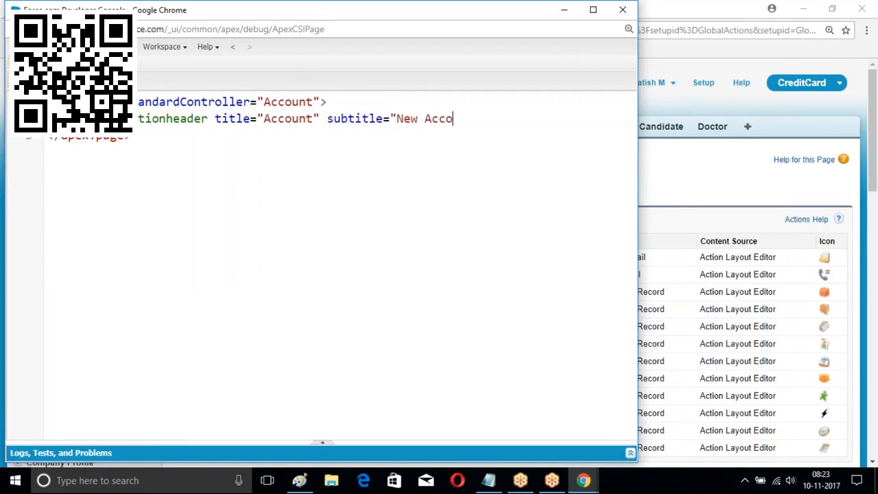
{"action": "type", "text": "unt\" />"}
{"action": "key", "text": "Return"}
Add a pageBlock with 'This is line one' and 'This is line two', then minimize the console
{"action": "type", "text": "<apex:"}
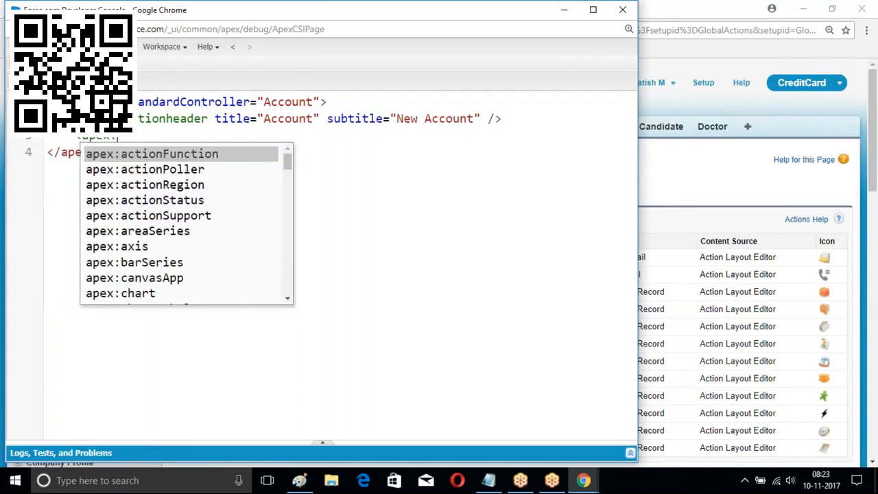
{"action": "type", "text": "pageBlock>"}
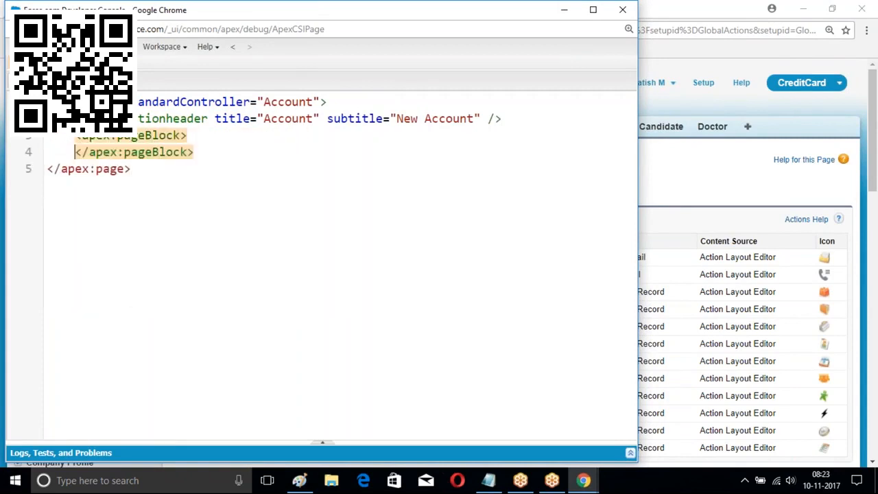
{"action": "key", "text": "Return"}
{"action": "type", "text": "HTis"}
{"action": "key", "text": "BackSpace"}
{"action": "key", "text": "BackSpace"}
{"action": "key", "text": "BackSpace"}
{"action": "type", "text": "This is line "}
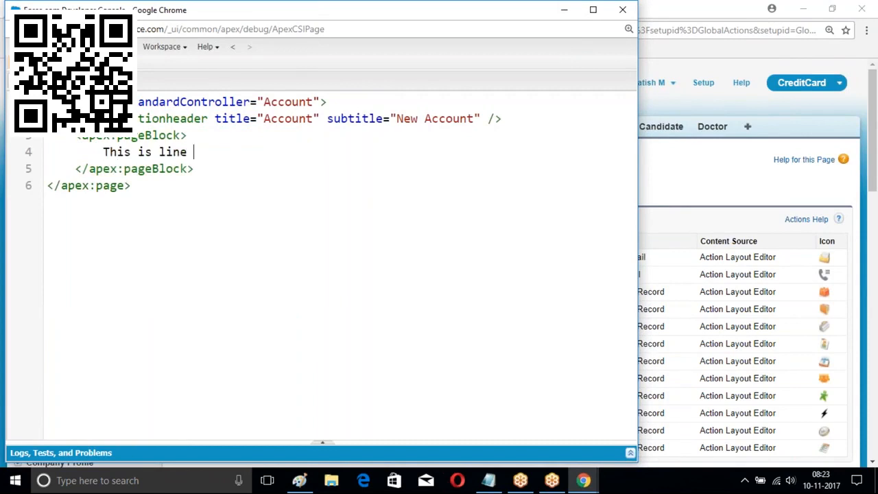
{"action": "type", "text": "one <br/>"}
{"action": "key", "text": "Return"}
{"action": "type", "text": "This is"}
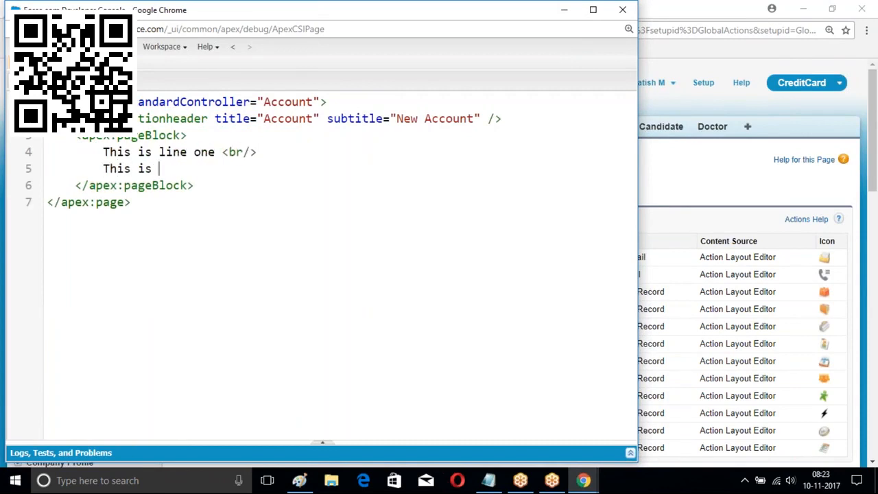
{"action": "type", "text": " line two <br"}
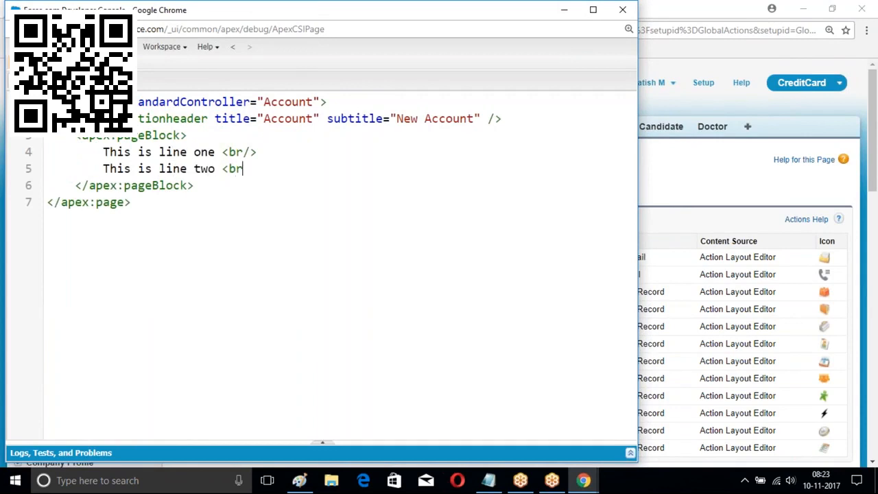
{"action": "type", "text": "/>"}
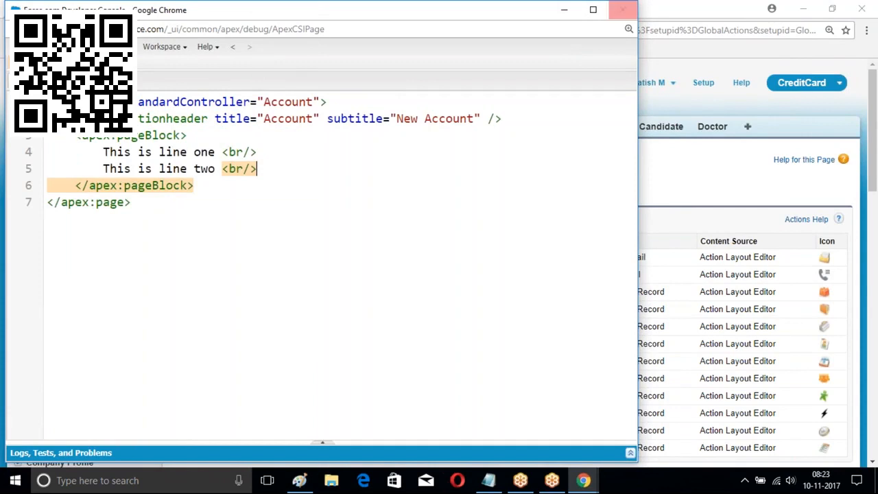
{"action": "left_click", "coordinate": [565, 10]}
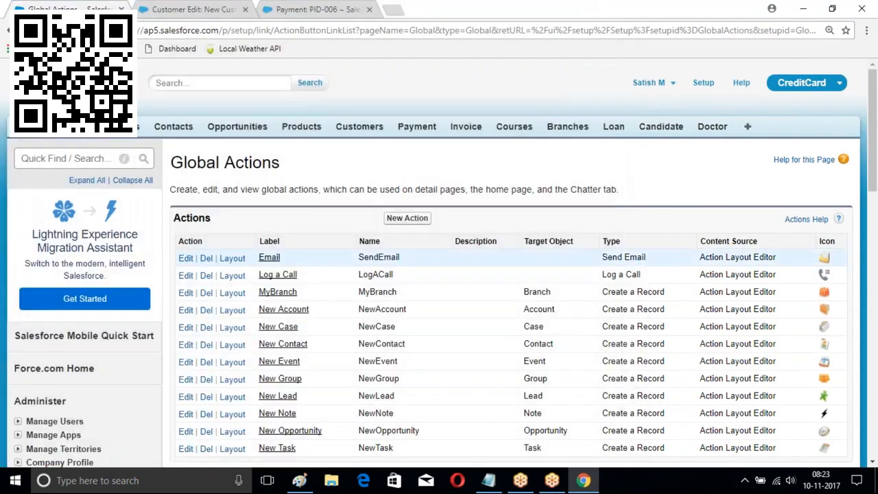
Start a new global action, trying Custom Visualforce before settling on Create a Record
{"action": "left_click", "coordinate": [414, 219]}
{"action": "scroll", "coordinate": [361, 199], "scroll_direction": "down", "scroll_amount": 2}
{"action": "left_click", "coordinate": [329, 104]}
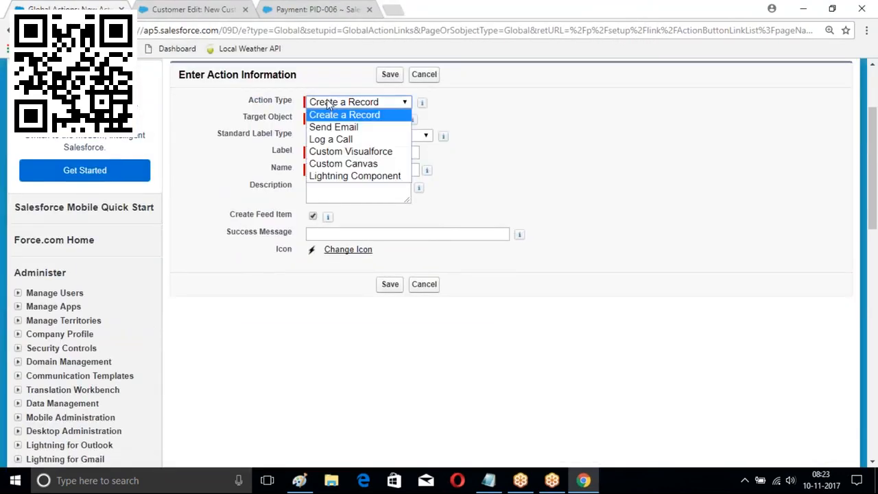
{"action": "left_click", "coordinate": [333, 157]}
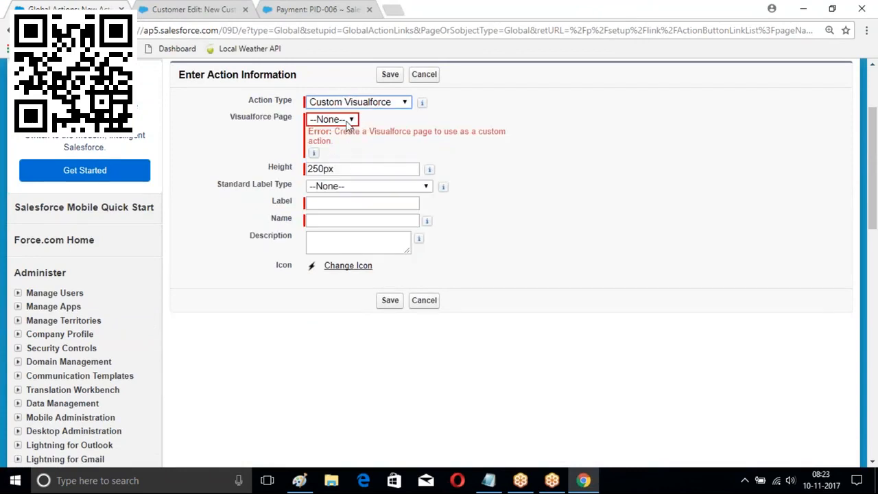
{"action": "left_click", "coordinate": [400, 32]}
{"action": "key", "text": "Return"}
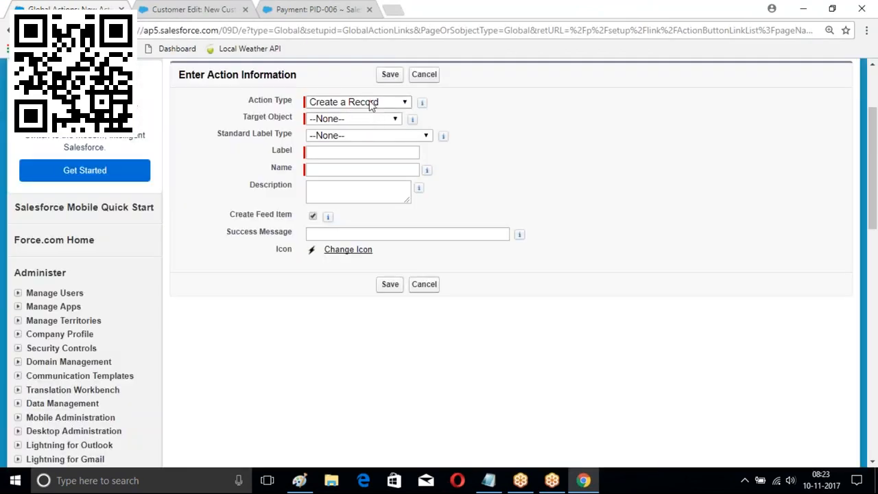
{"action": "left_click", "coordinate": [373, 103]}
{"action": "left_click", "coordinate": [353, 151]}
{"action": "left_click", "coordinate": [351, 120]}
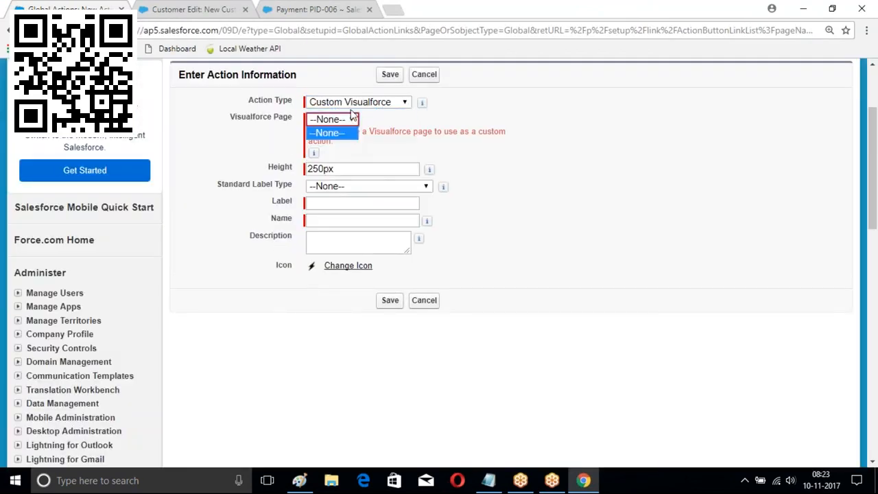
{"action": "left_click", "coordinate": [360, 103]}
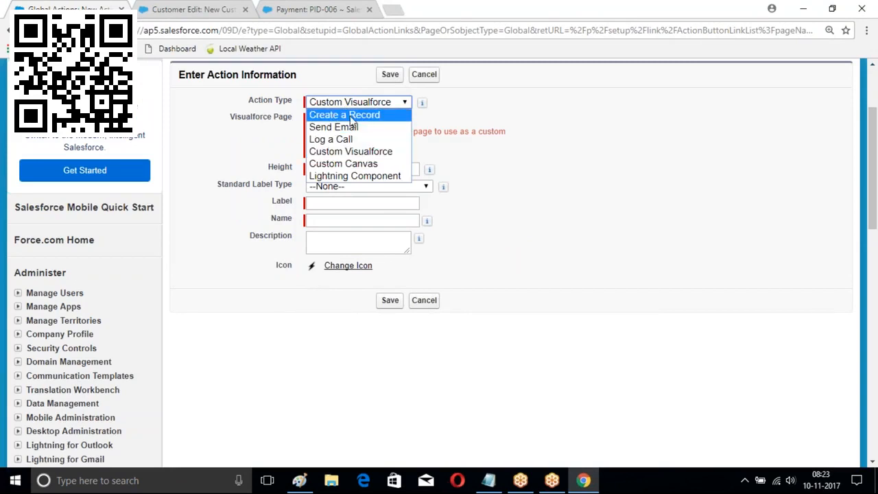
{"action": "left_click", "coordinate": [351, 116]}
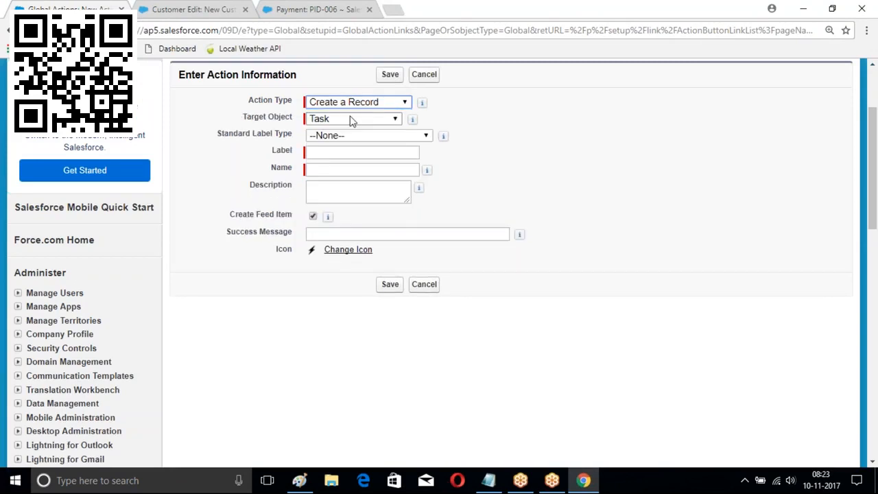
Target Candidate with the Fresher record type, label the action Fresher, and save
{"action": "left_click", "coordinate": [351, 121]}
{"action": "left_click", "coordinate": [352, 131]}
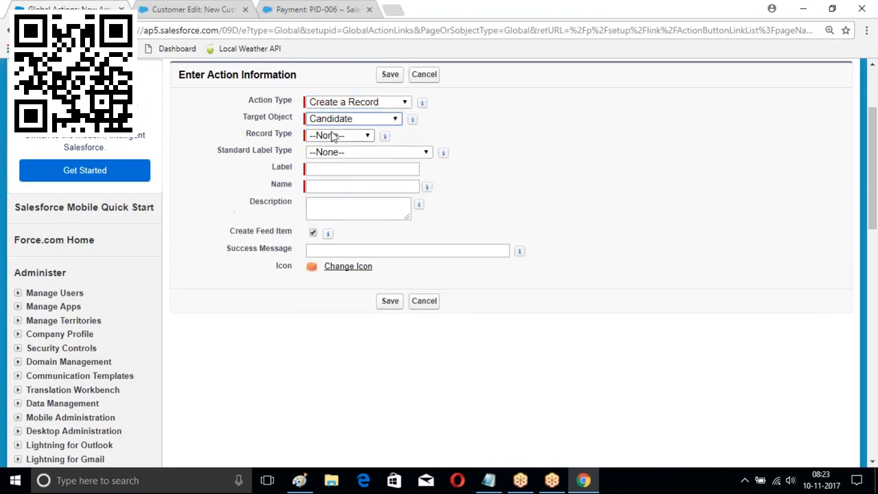
{"action": "left_click", "coordinate": [336, 137]}
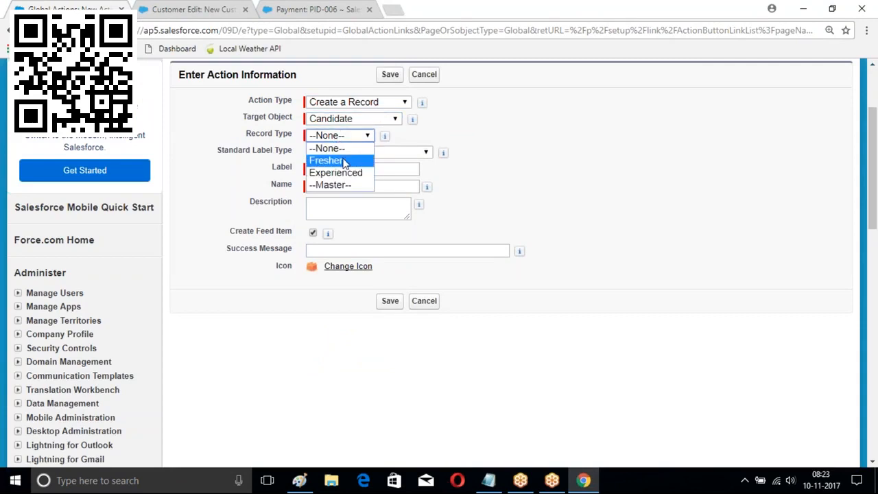
{"action": "left_click", "coordinate": [345, 161]}
{"action": "left_click", "coordinate": [360, 168]}
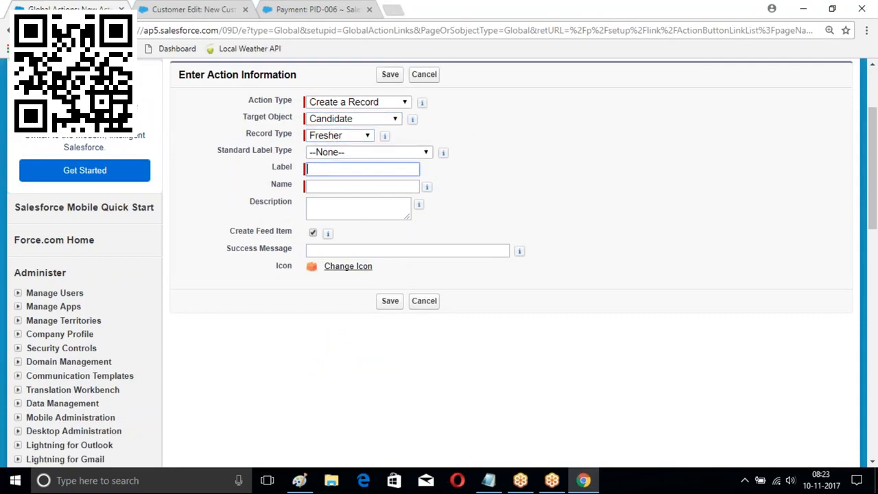
{"action": "type", "text": "Fresher"}
{"action": "left_click", "coordinate": [327, 186]}
{"action": "scroll", "coordinate": [442, 251], "scroll_direction": "down", "scroll_amount": 1}
{"action": "left_click", "coordinate": [389, 237]}
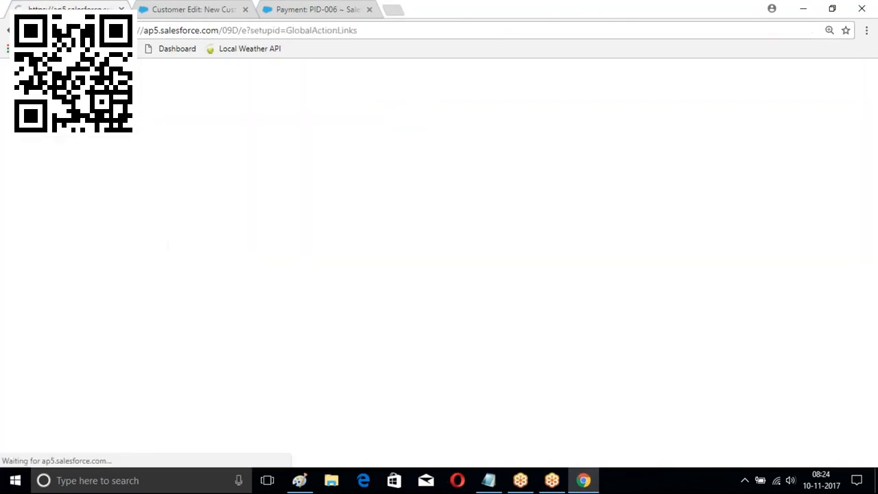
Add Last Name and Mobile below First Name and Branch in the right column, then save the Fresher layout
{"action": "scroll", "coordinate": [374, 237], "scroll_direction": "down", "scroll_amount": 2}
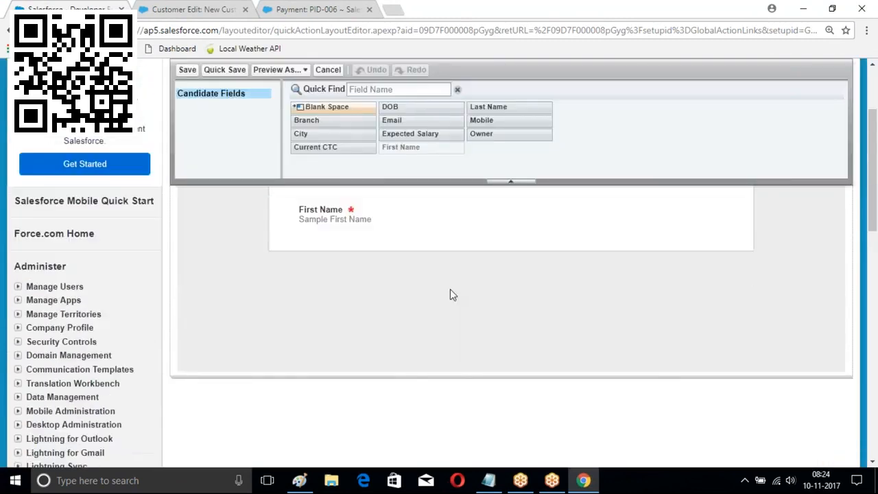
{"action": "scroll", "coordinate": [450, 289], "scroll_direction": "up", "scroll_amount": 1}
{"action": "left_click_drag", "start_coordinate": [491, 146], "coordinate": [324, 339]}
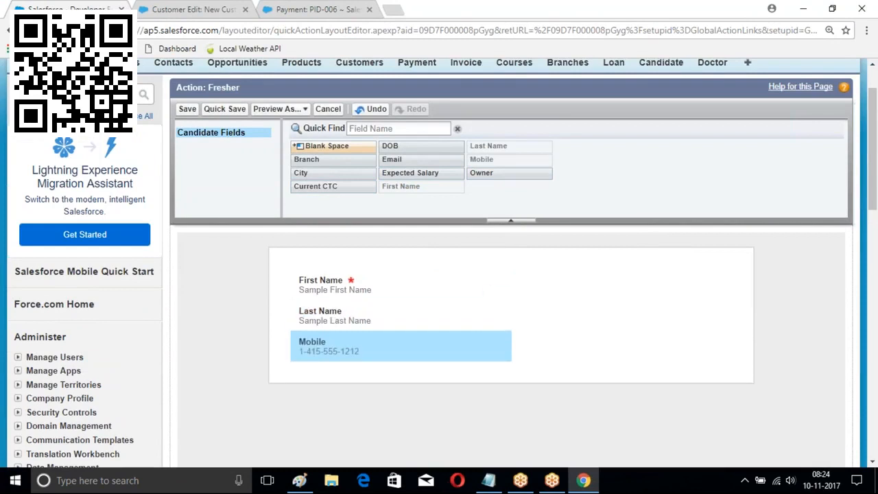
{"action": "left_click_drag", "start_coordinate": [312, 160], "coordinate": [553, 302]}
{"action": "left_click_drag", "start_coordinate": [301, 173], "coordinate": [552, 295]}
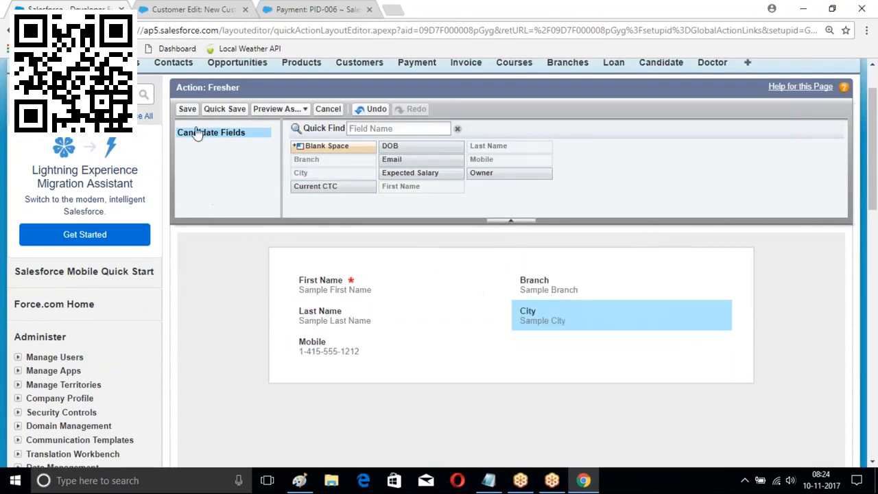
{"action": "left_click", "coordinate": [188, 108]}
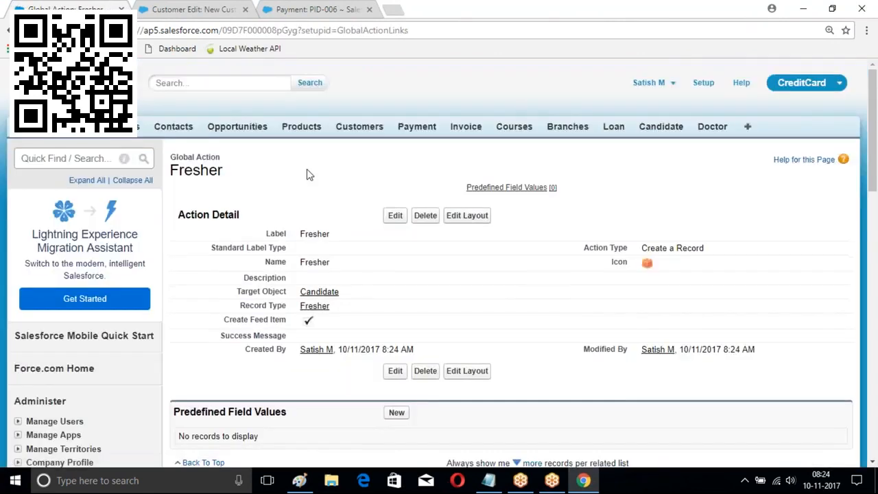
Edit the Global Layout to add Fresher after MyBranch in the Classic publisher actions, and save
{"action": "scroll", "coordinate": [346, 192], "scroll_direction": "down", "scroll_amount": 3}
{"action": "scroll", "coordinate": [245, 202], "scroll_direction": "down", "scroll_amount": 4}
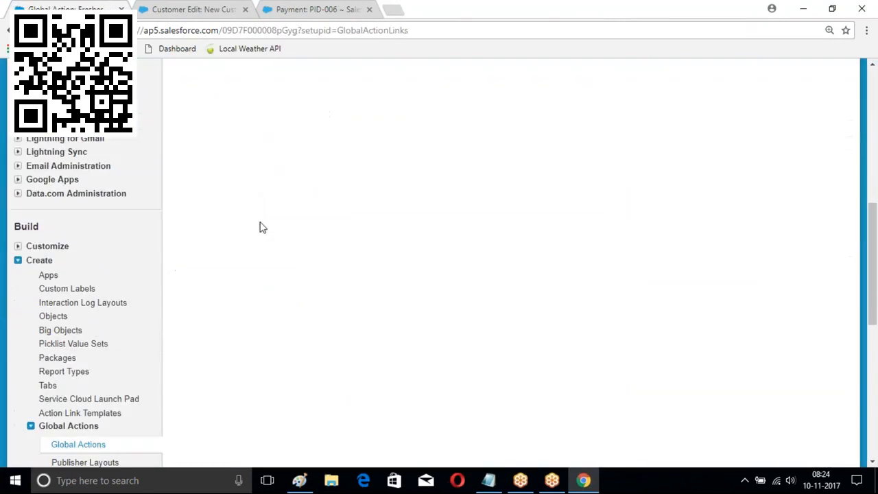
{"action": "scroll", "coordinate": [304, 198], "scroll_direction": "up", "scroll_amount": 4}
{"action": "scroll", "coordinate": [249, 182], "scroll_direction": "down", "scroll_amount": 7}
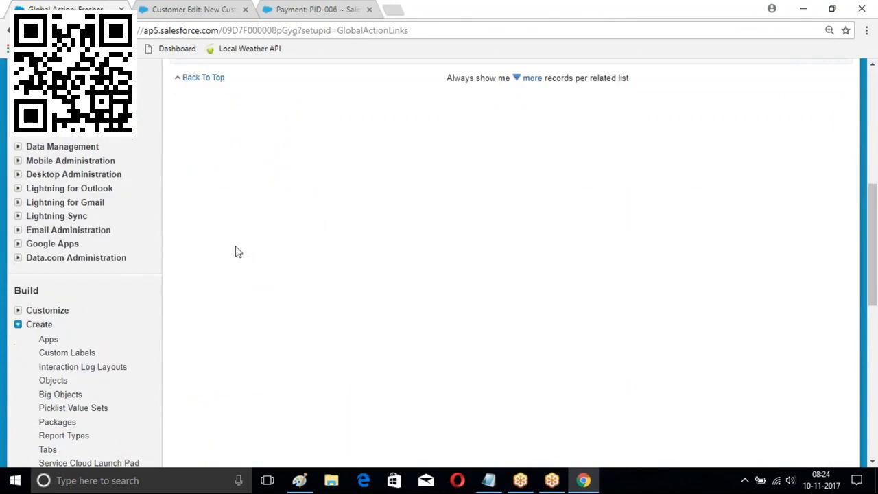
{"action": "scroll", "coordinate": [144, 254], "scroll_direction": "down", "scroll_amount": 1}
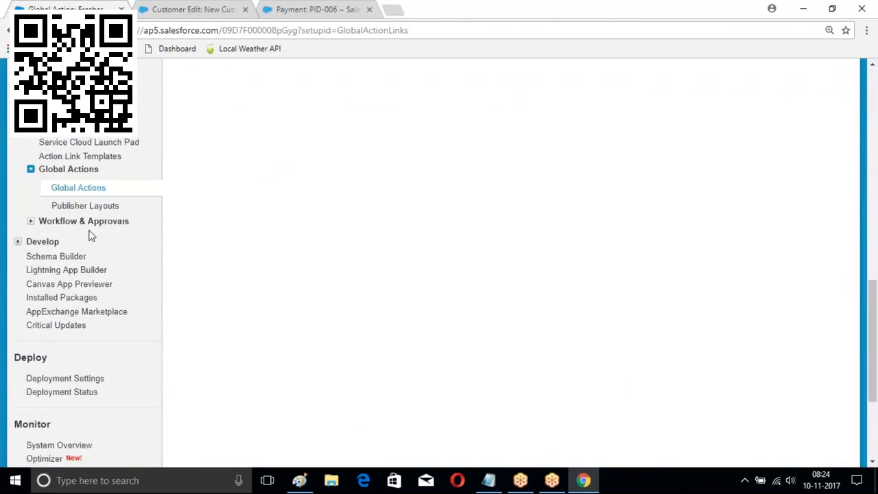
{"action": "left_click", "coordinate": [72, 211]}
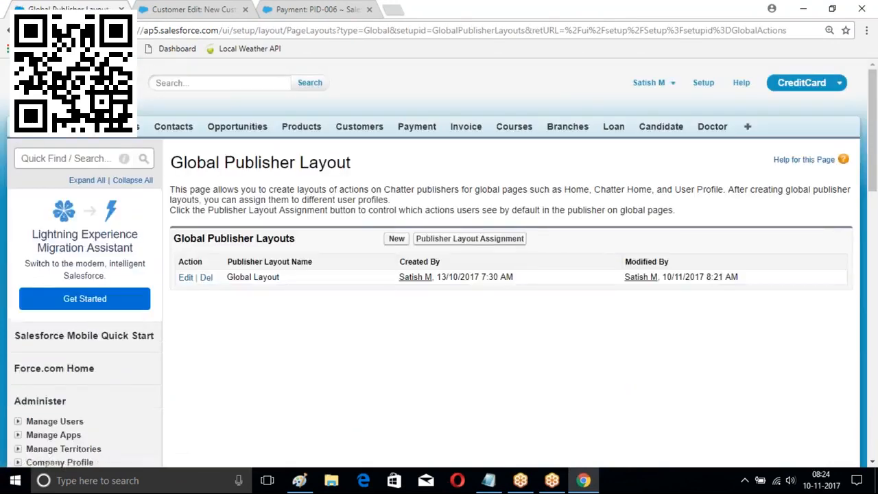
{"action": "left_click", "coordinate": [187, 278]}
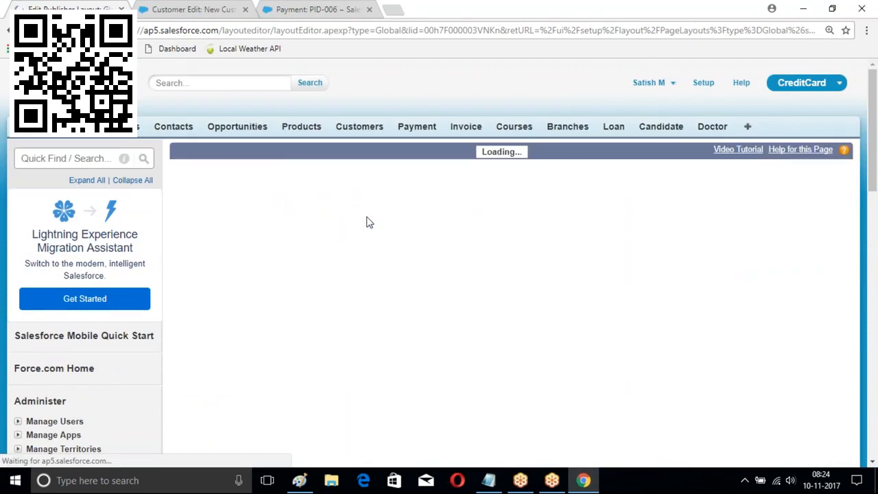
{"action": "scroll", "coordinate": [522, 282], "scroll_direction": "down", "scroll_amount": 3}
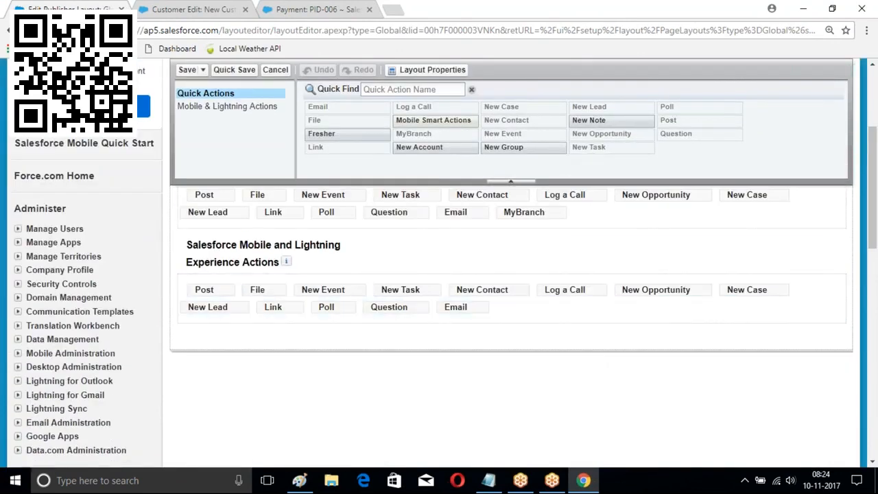
{"action": "left_click_drag", "start_coordinate": [322, 134], "coordinate": [578, 234]}
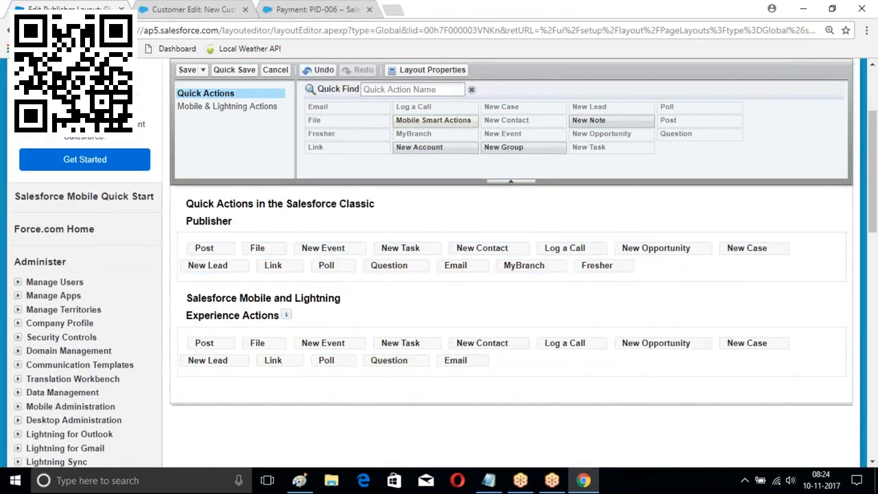
{"action": "left_click", "coordinate": [187, 70]}
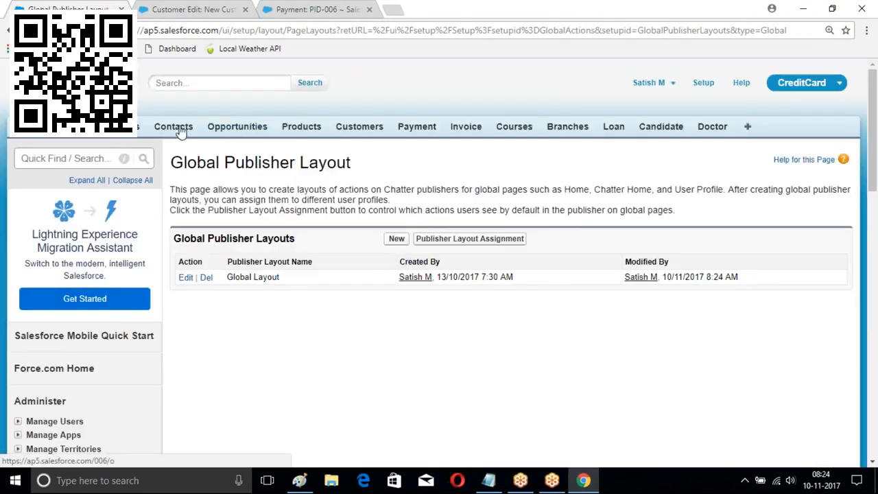
Edit the ICICIBank account's layout to put Fresher after MyBranch in the Classic publisher, and save
{"action": "left_click", "coordinate": [127, 127]}
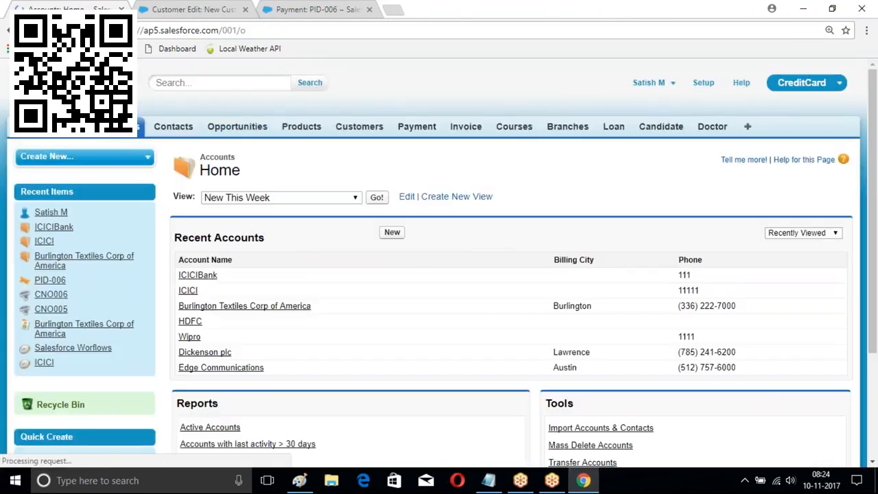
{"action": "scroll", "coordinate": [398, 186], "scroll_direction": "down", "scroll_amount": 3}
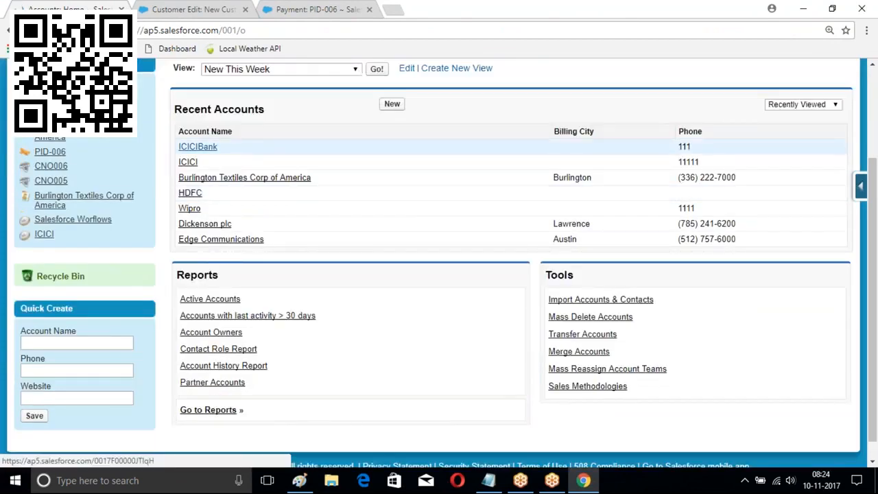
{"action": "left_click", "coordinate": [197, 143]}
{"action": "scroll", "coordinate": [447, 202], "scroll_direction": "down", "scroll_amount": 1}
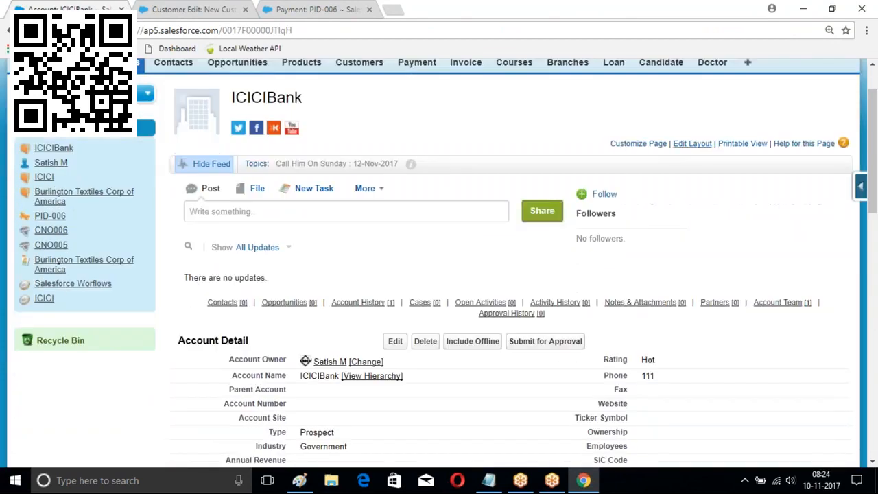
{"action": "left_click", "coordinate": [691, 144]}
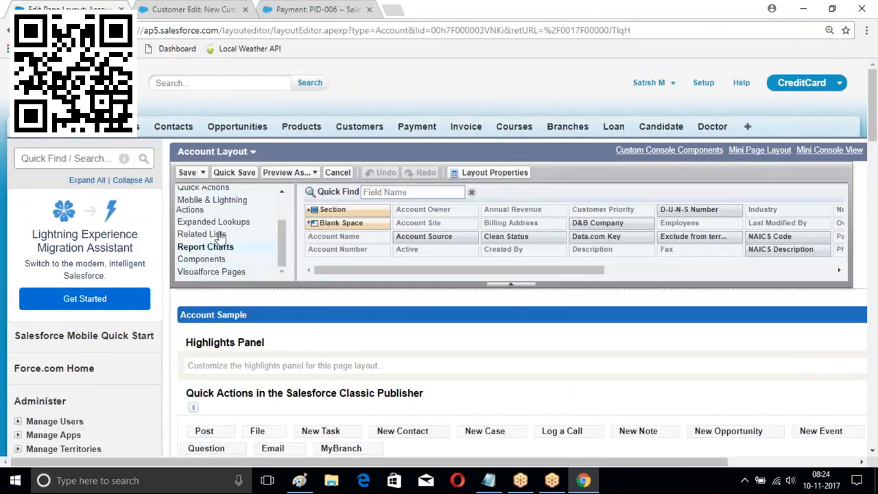
{"action": "scroll", "coordinate": [288, 230], "scroll_direction": "up", "scroll_amount": 1}
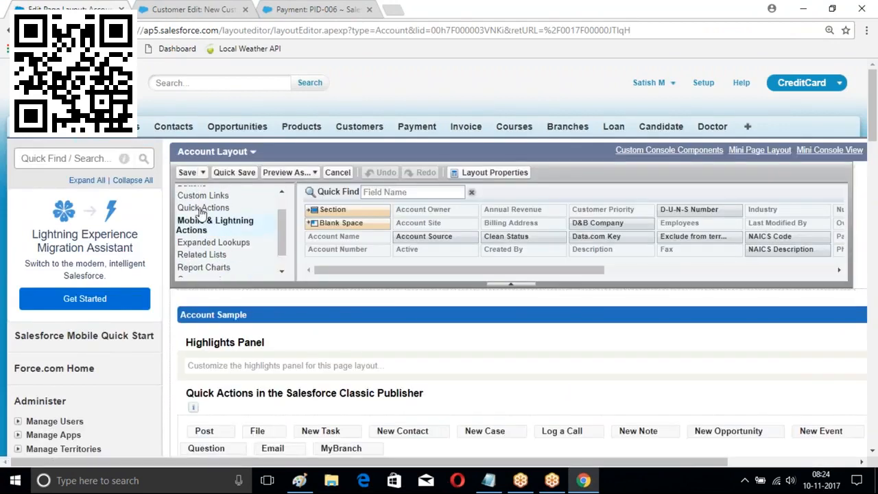
{"action": "left_click", "coordinate": [204, 208]}
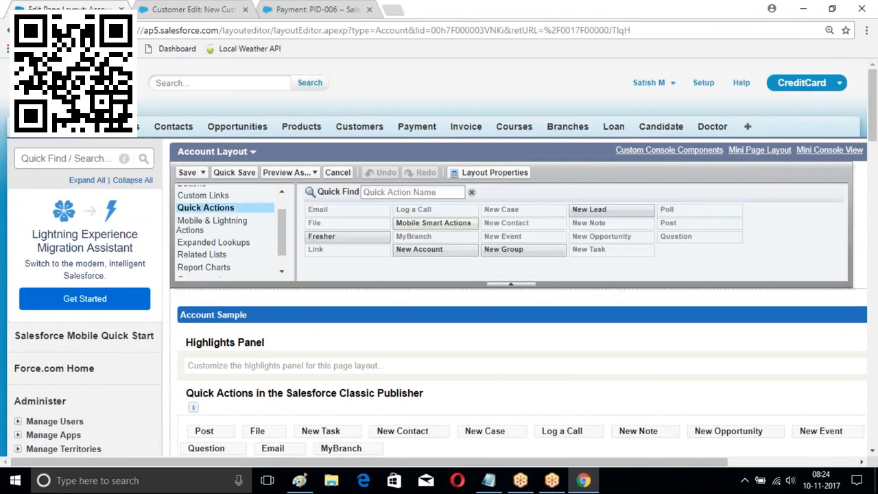
{"action": "left_click_drag", "start_coordinate": [319, 233], "coordinate": [411, 451]}
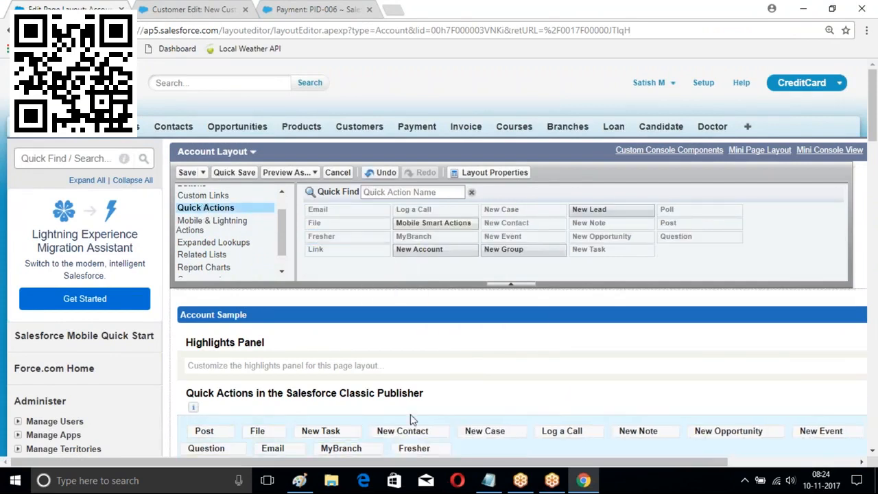
{"action": "left_click", "coordinate": [187, 173]}
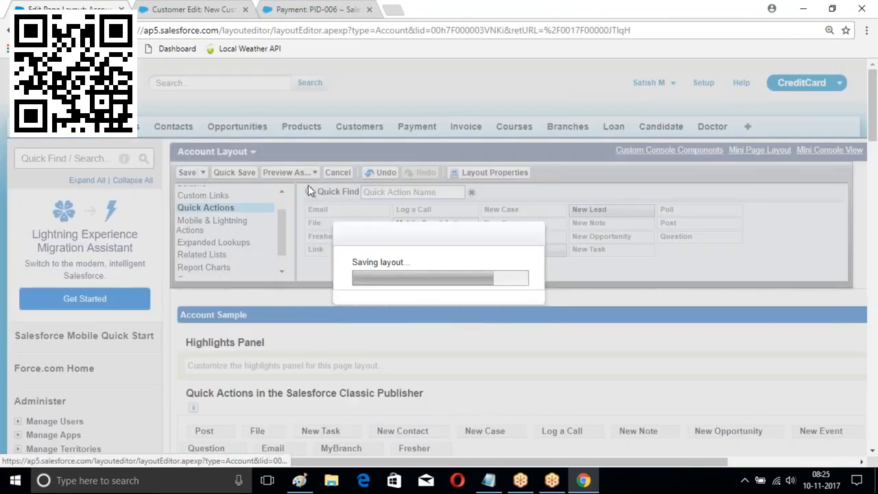
Open the Fresher action form from the More menu in the ICICIBank account feed
{"action": "scroll", "coordinate": [275, 110], "scroll_direction": "down", "scroll_amount": 4}
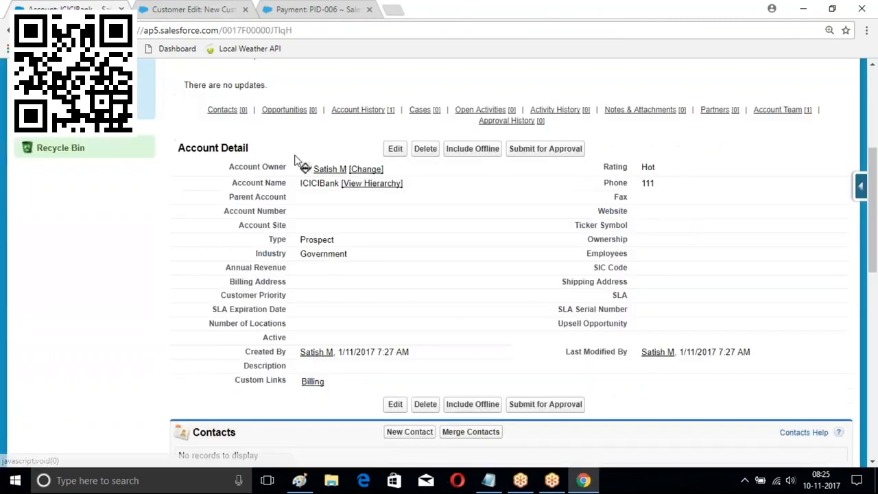
{"action": "scroll", "coordinate": [395, 110], "scroll_direction": "up", "scroll_amount": 1}
{"action": "scroll", "coordinate": [394, 113], "scroll_direction": "up", "scroll_amount": 1}
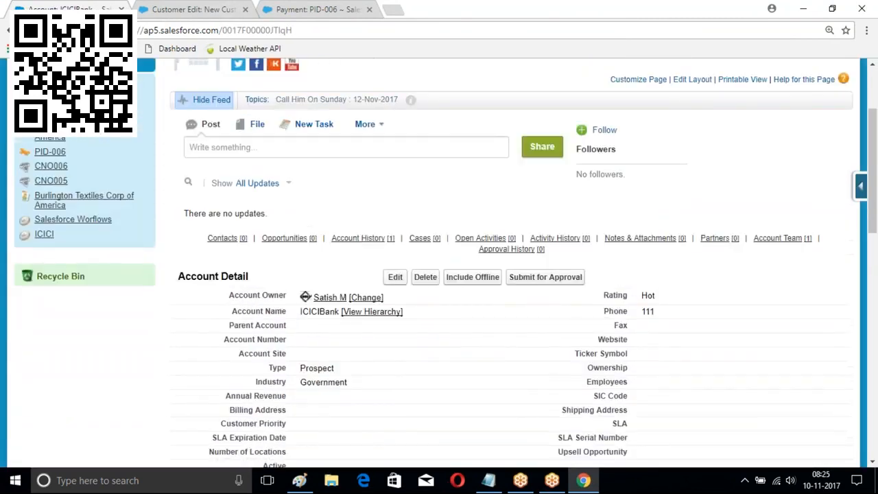
{"action": "left_click", "coordinate": [382, 127]}
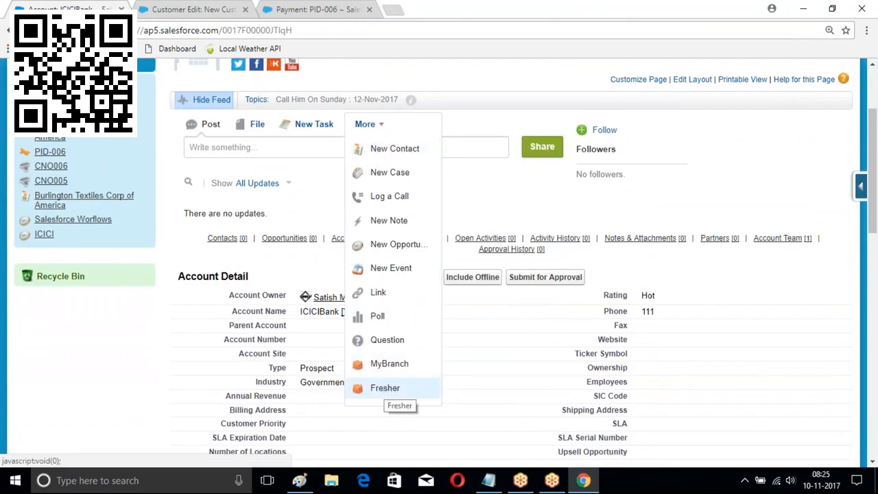
{"action": "left_click", "coordinate": [385, 388]}
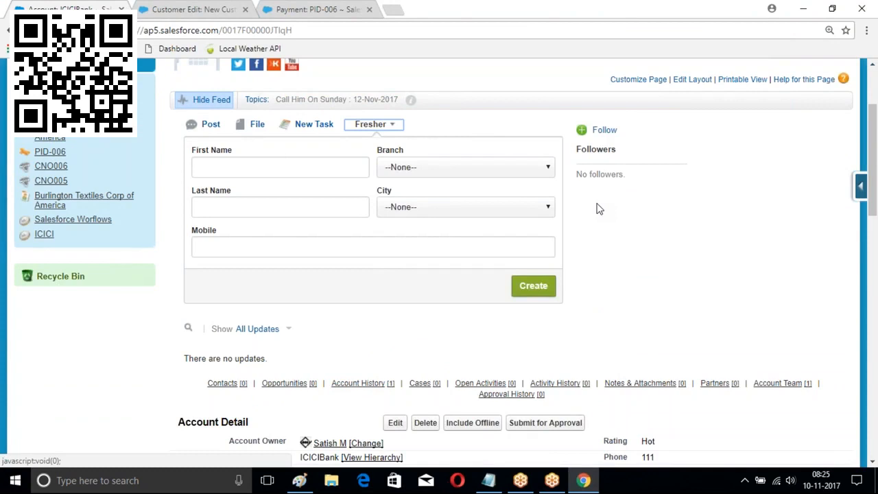
Switch to the browser tab with the Customer Edit: New Customer page
{"action": "scroll", "coordinate": [597, 208], "scroll_direction": "up", "scroll_amount": 2}
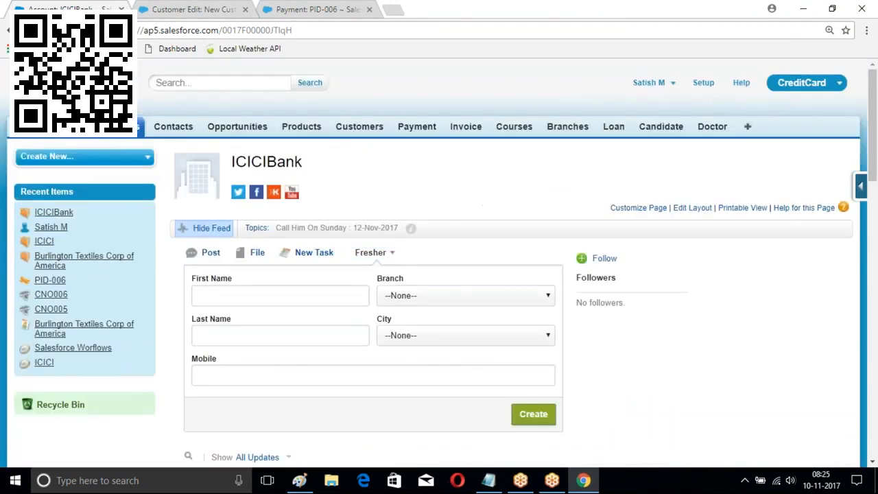
{"action": "left_click", "coordinate": [704, 83]}
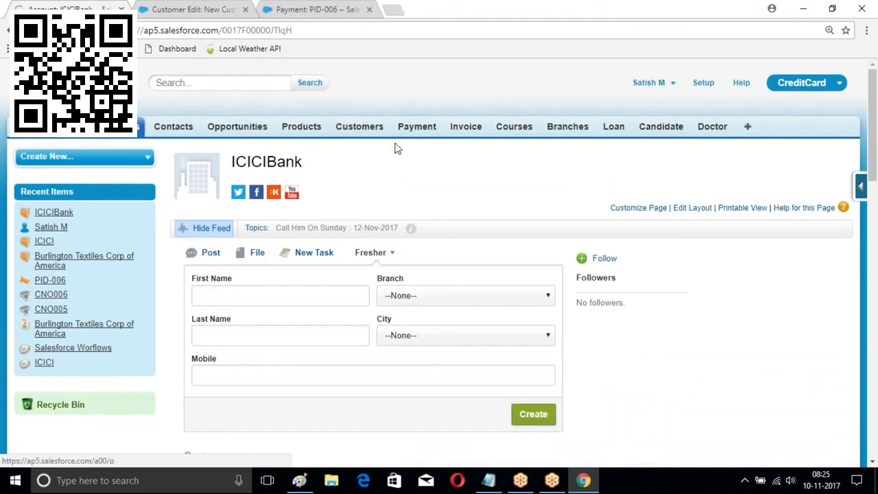
{"action": "left_click", "coordinate": [196, 9]}
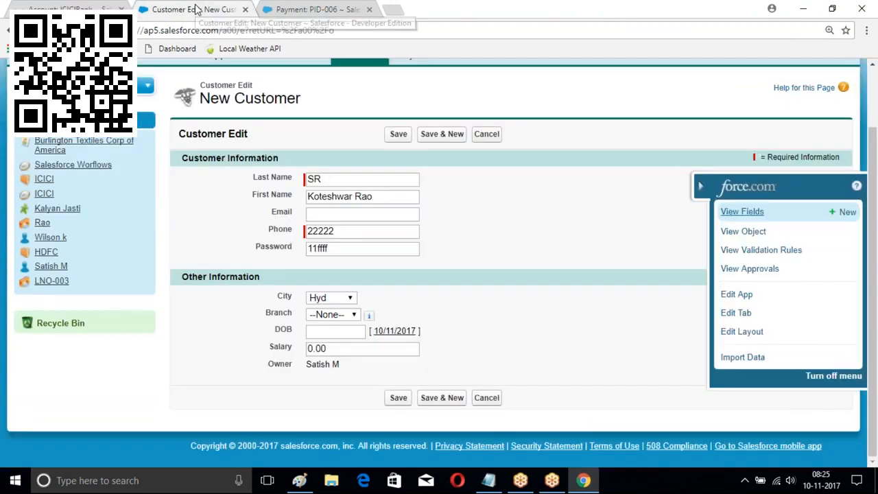